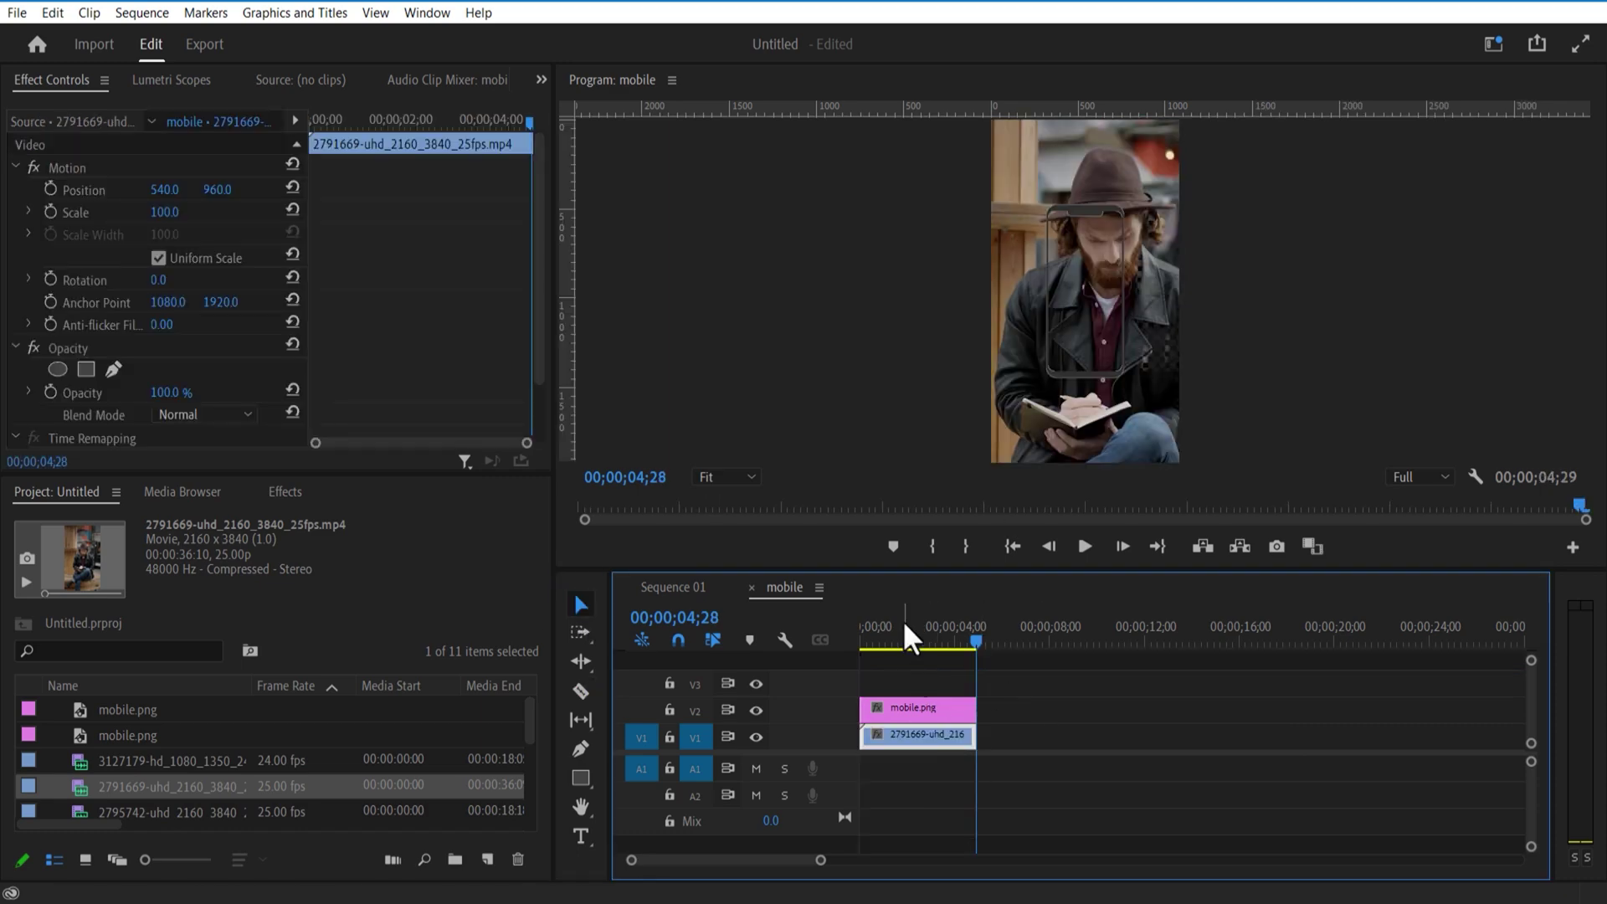
# Scale the 2791669 video clip to 20 in the mobile sequence and set the preview zoom to 25%.
pyautogui.click(903, 624)
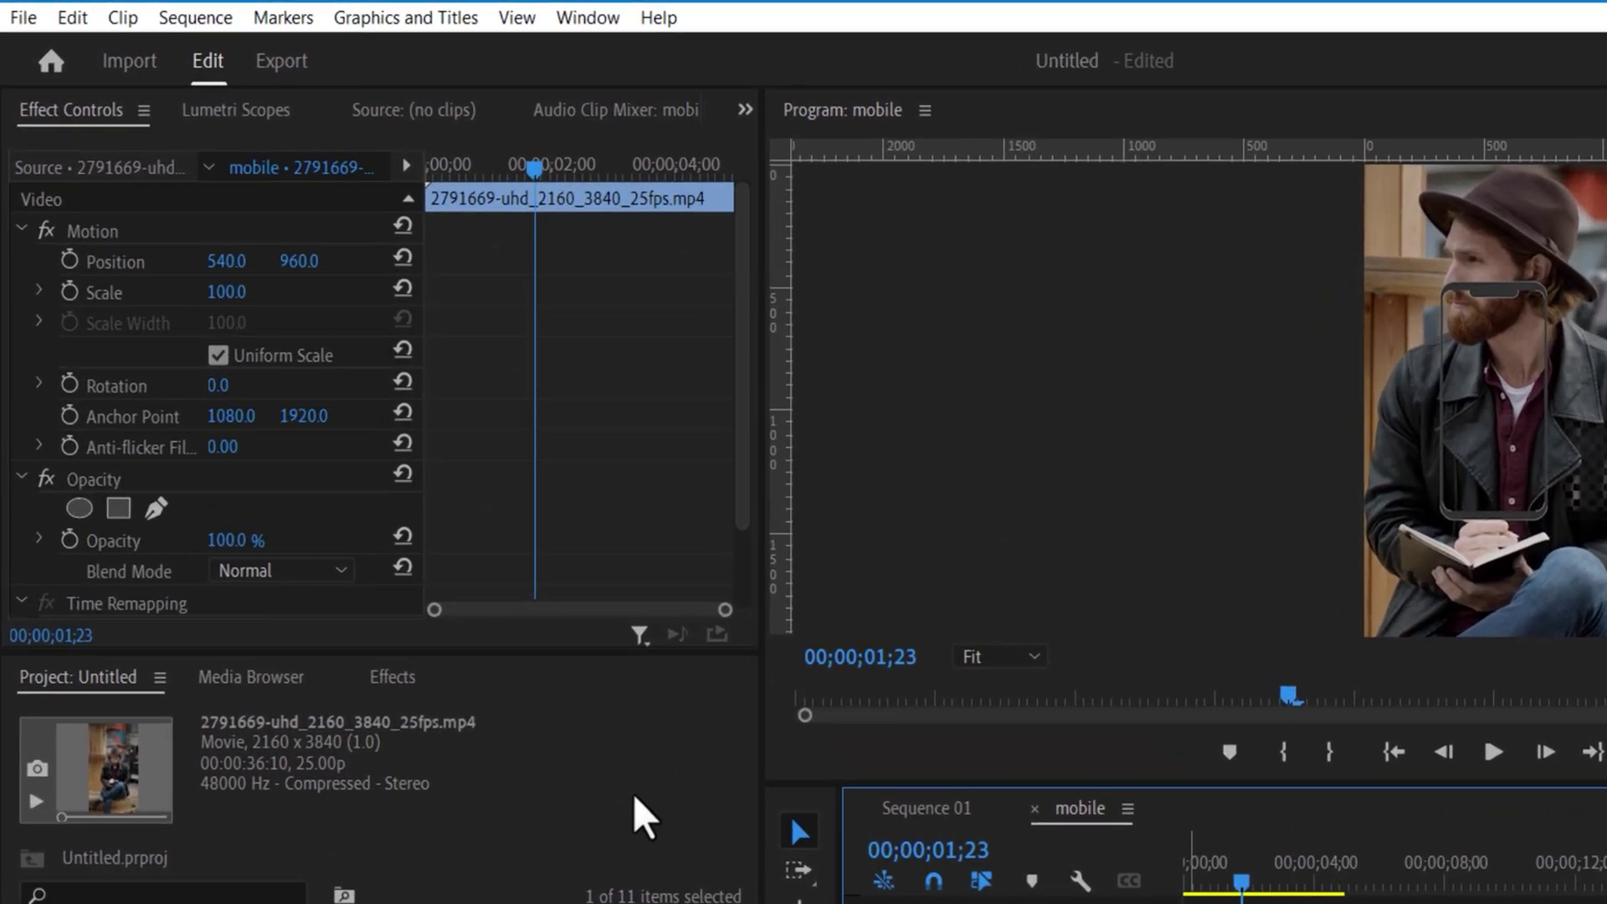
pyautogui.click(195, 252)
pyautogui.write('20')
pyautogui.press('Return')
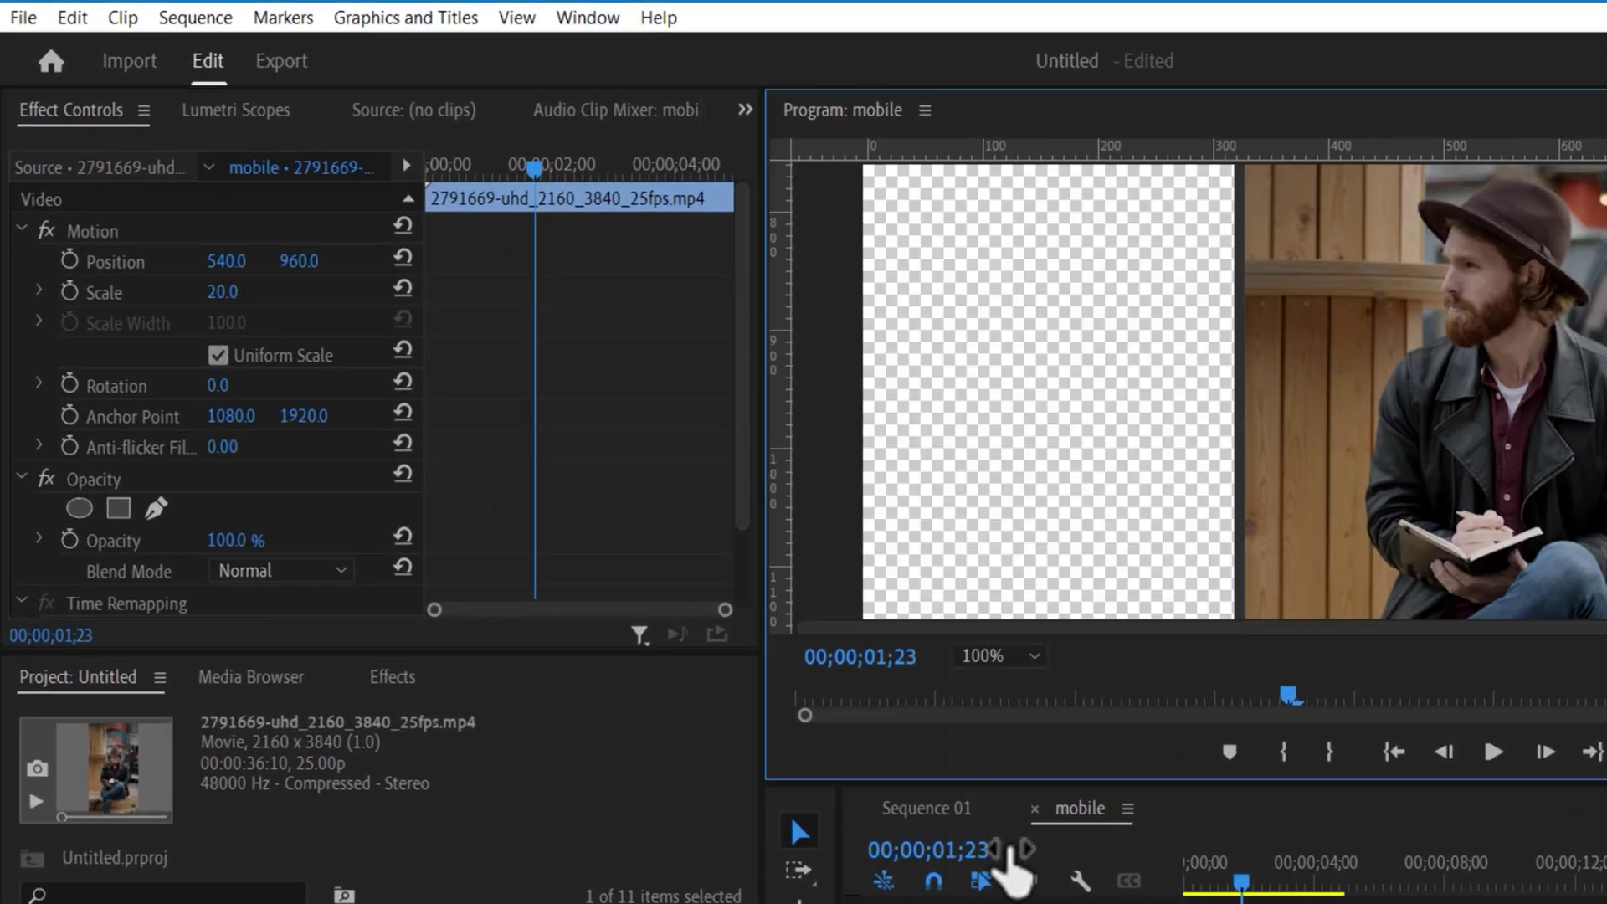
pyautogui.click(997, 655)
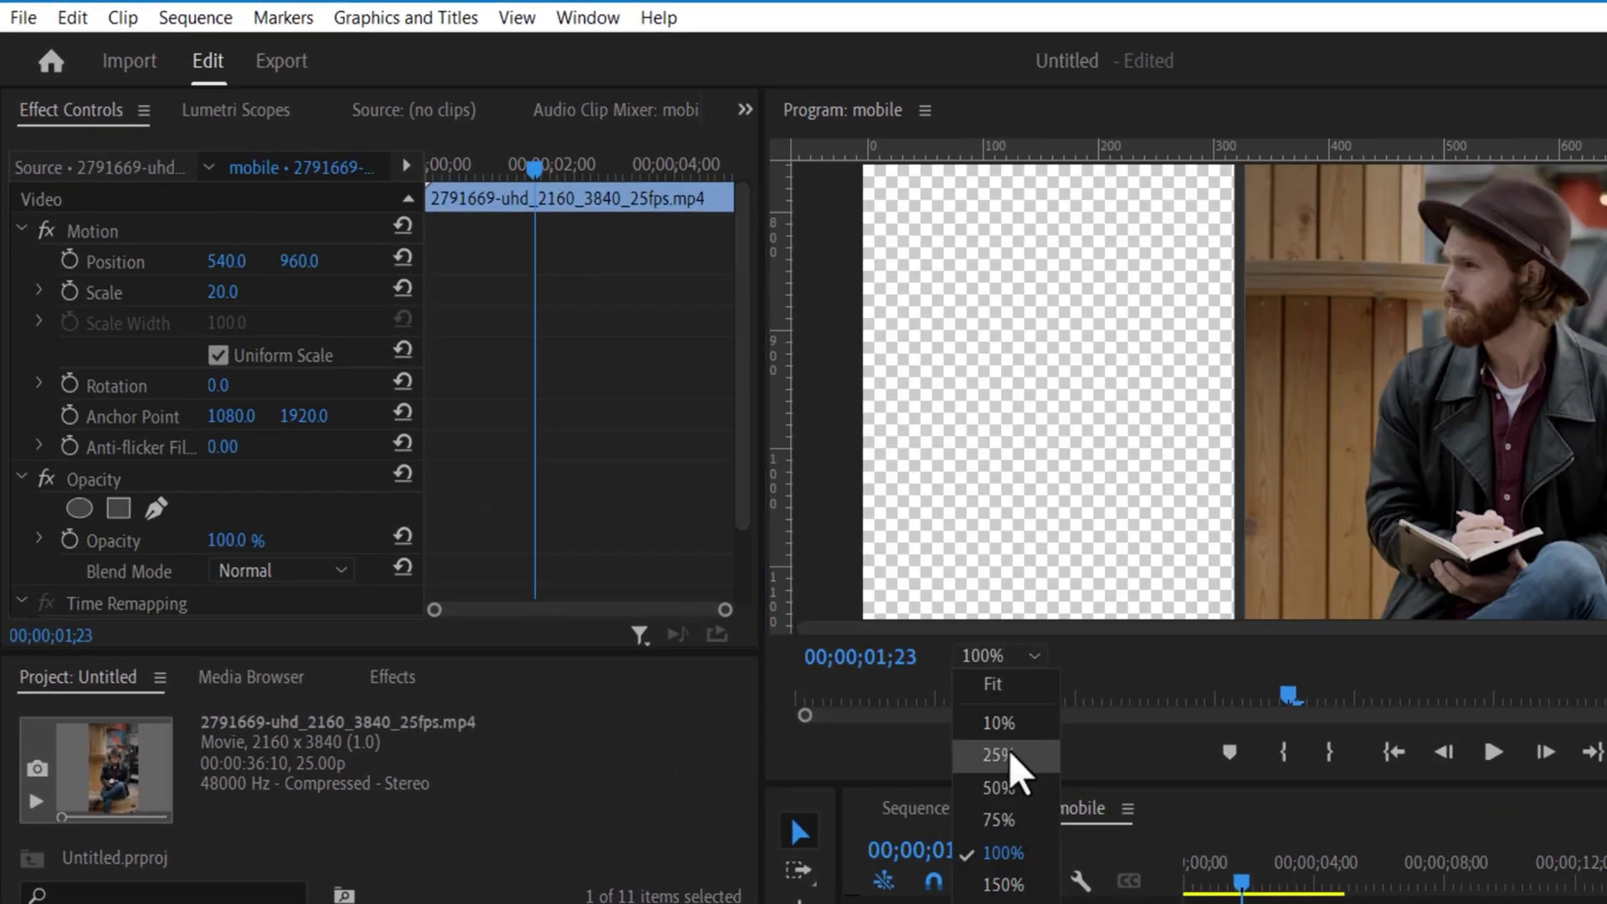
pyautogui.click(1015, 762)
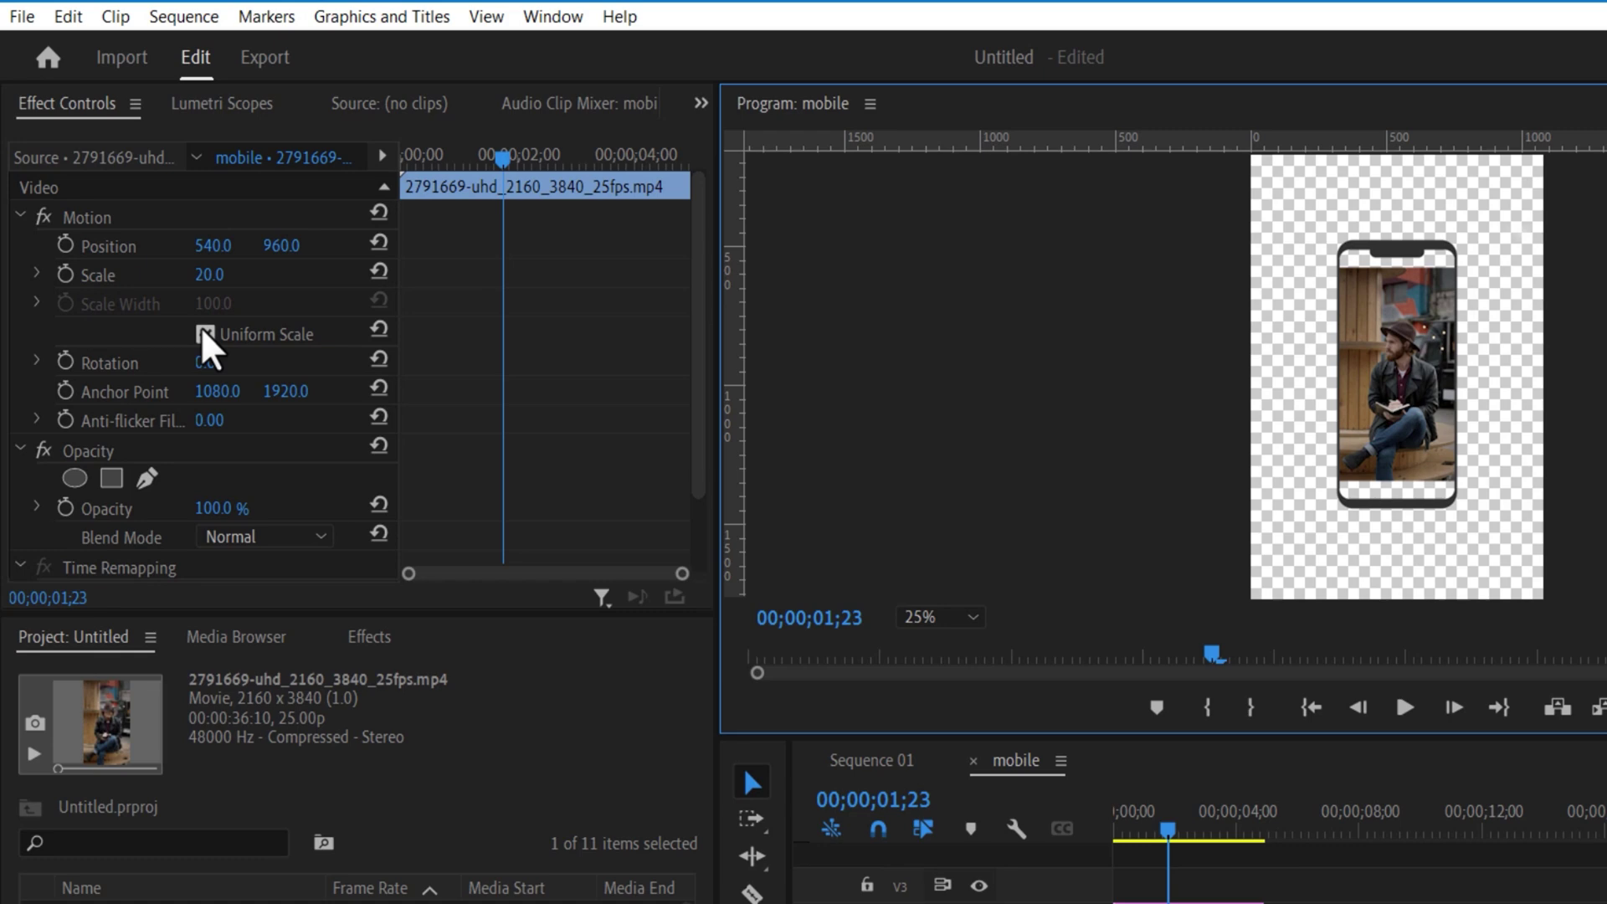
# Disable Uniform Scale on the video clip, set scale height to 24 and width to 20, and preview it at 50% zoom.
pyautogui.click(204, 335)
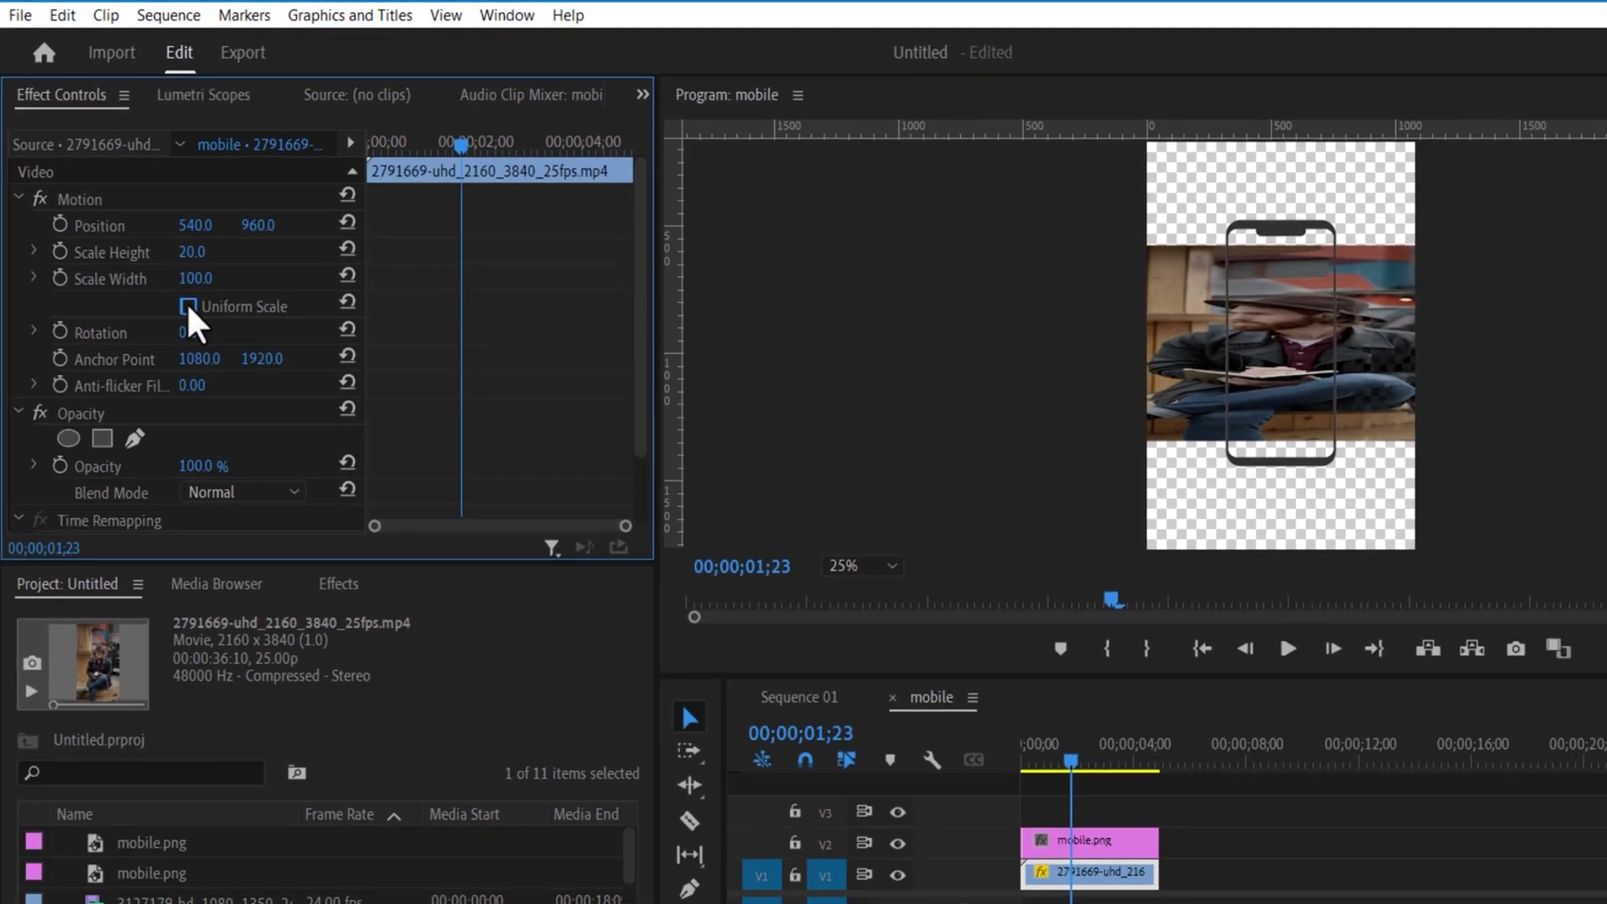
pyautogui.moveTo(191, 252); pyautogui.dragTo(197, 252)
pyautogui.moveTo(195, 279); pyautogui.dragTo(115, 279)
pyautogui.moveTo(191, 252); pyautogui.dragTo(191, 252)
pyautogui.click(853, 570)
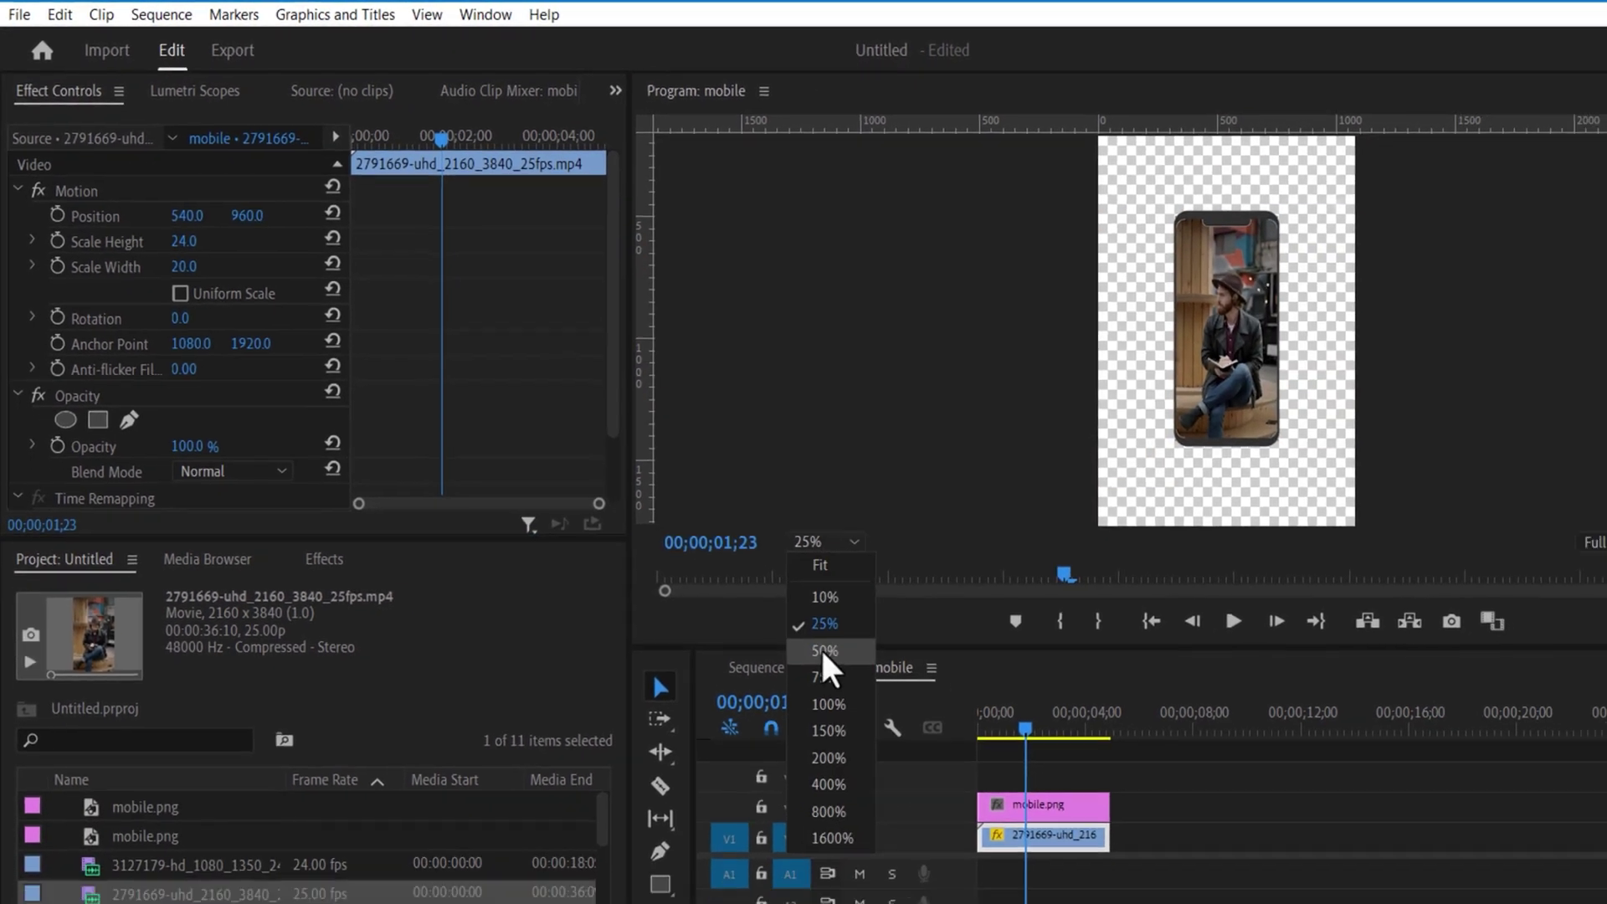
pyautogui.click(822, 650)
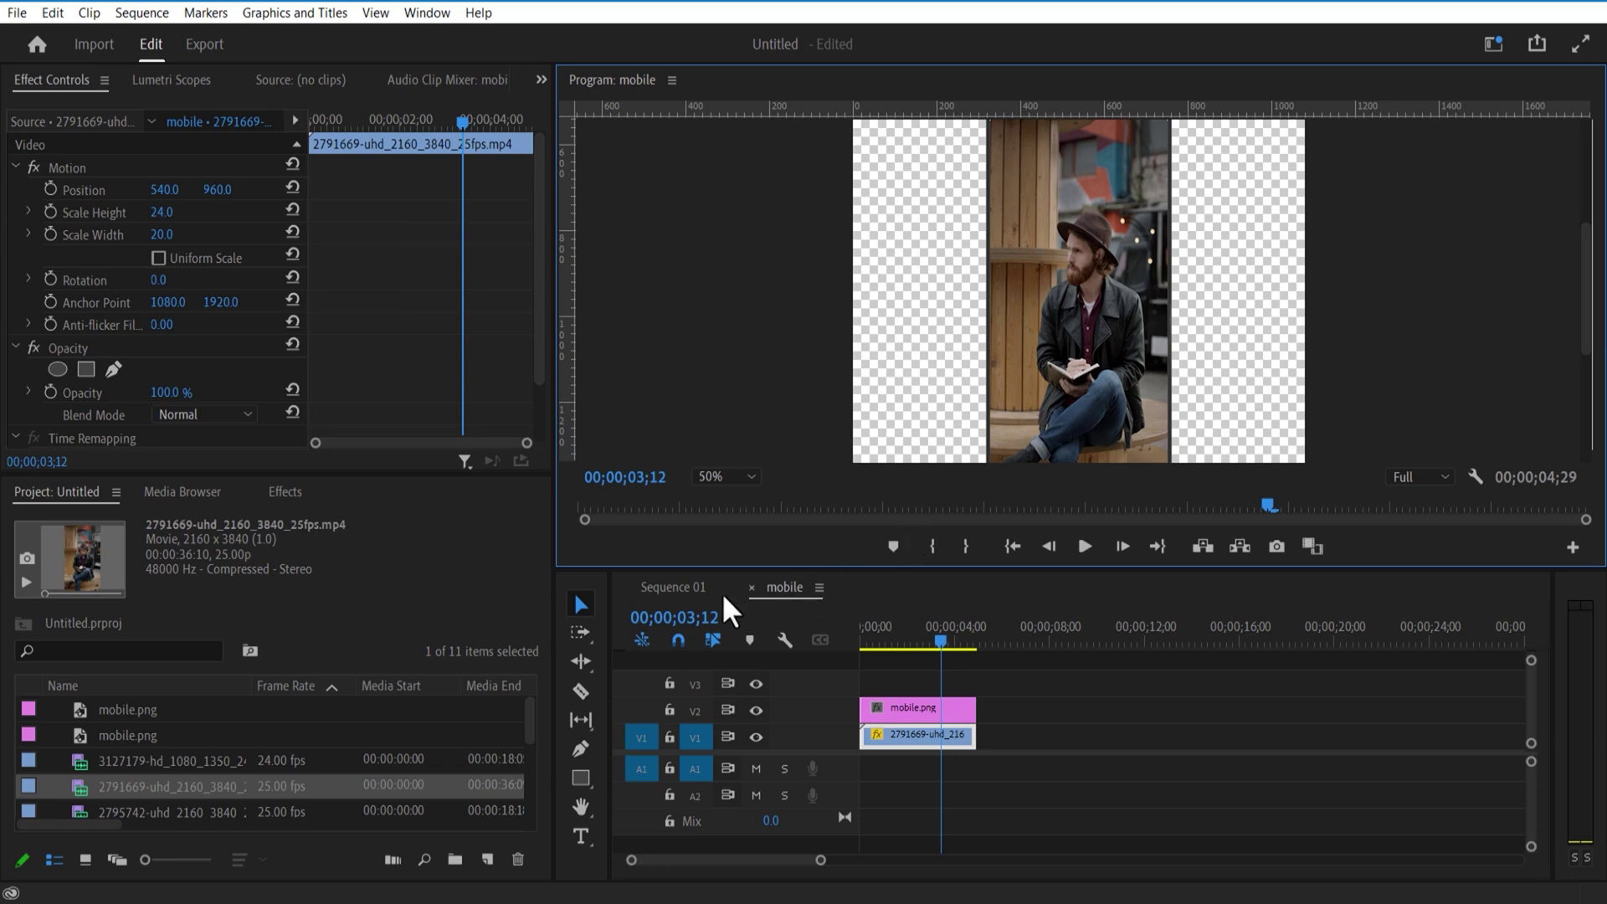
# Scale the nested mobile clip to 77 in Sequence 01.
pyautogui.click(667, 584)
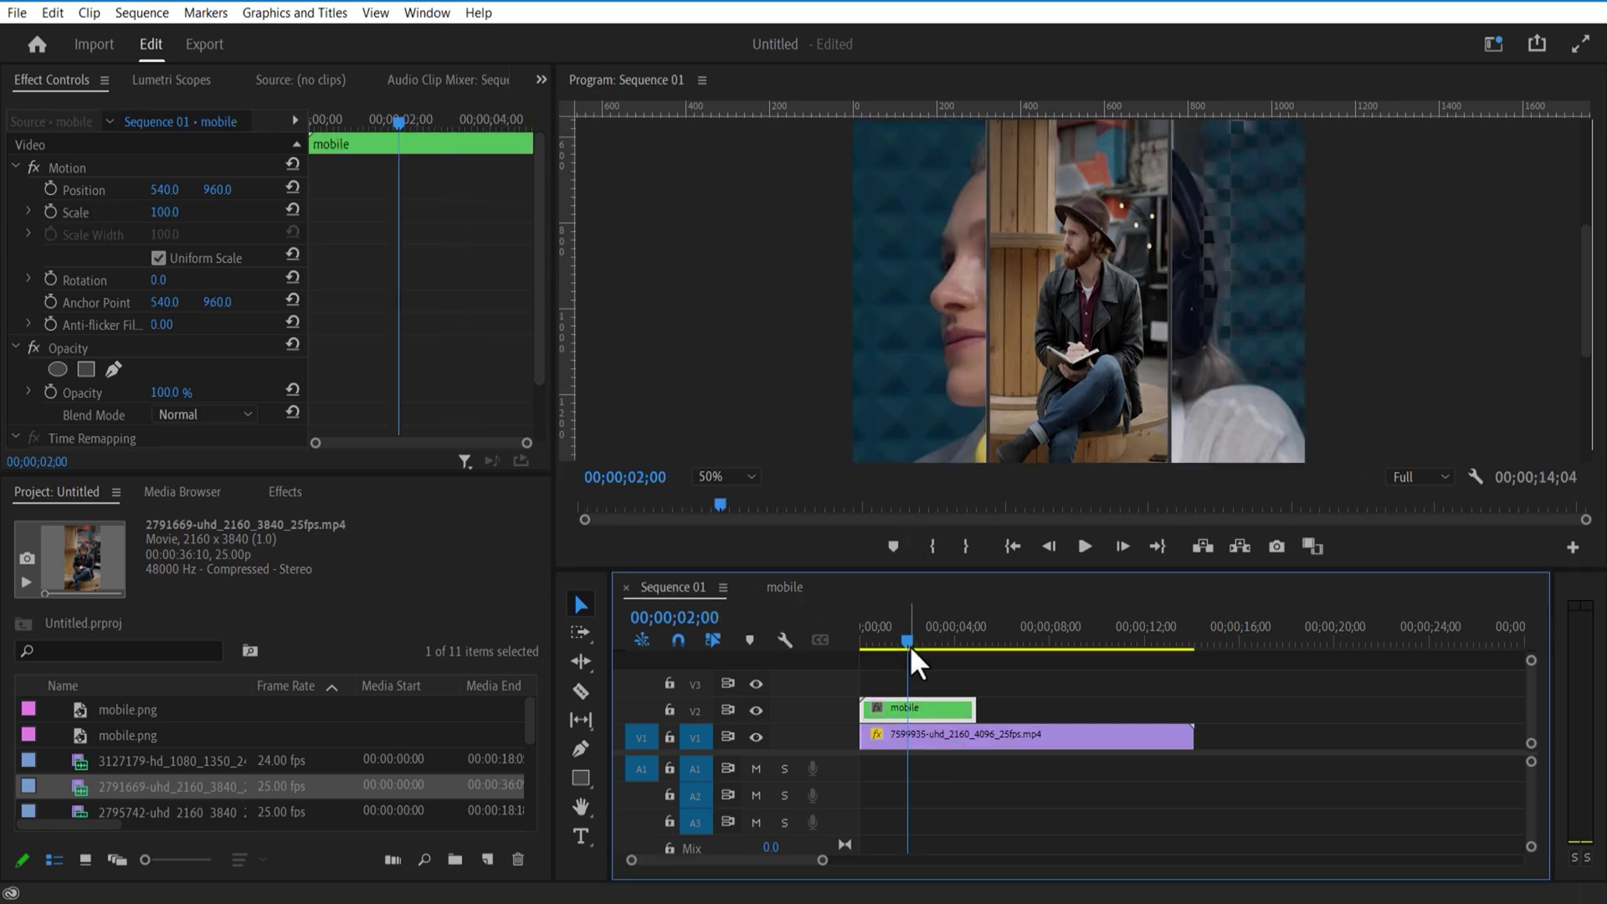
pyautogui.moveTo(159, 213)
pyautogui.mouseDown()
pyautogui.moveTo(113, 213)
pyautogui.moveTo(139, 213)
pyautogui.mouseUp()
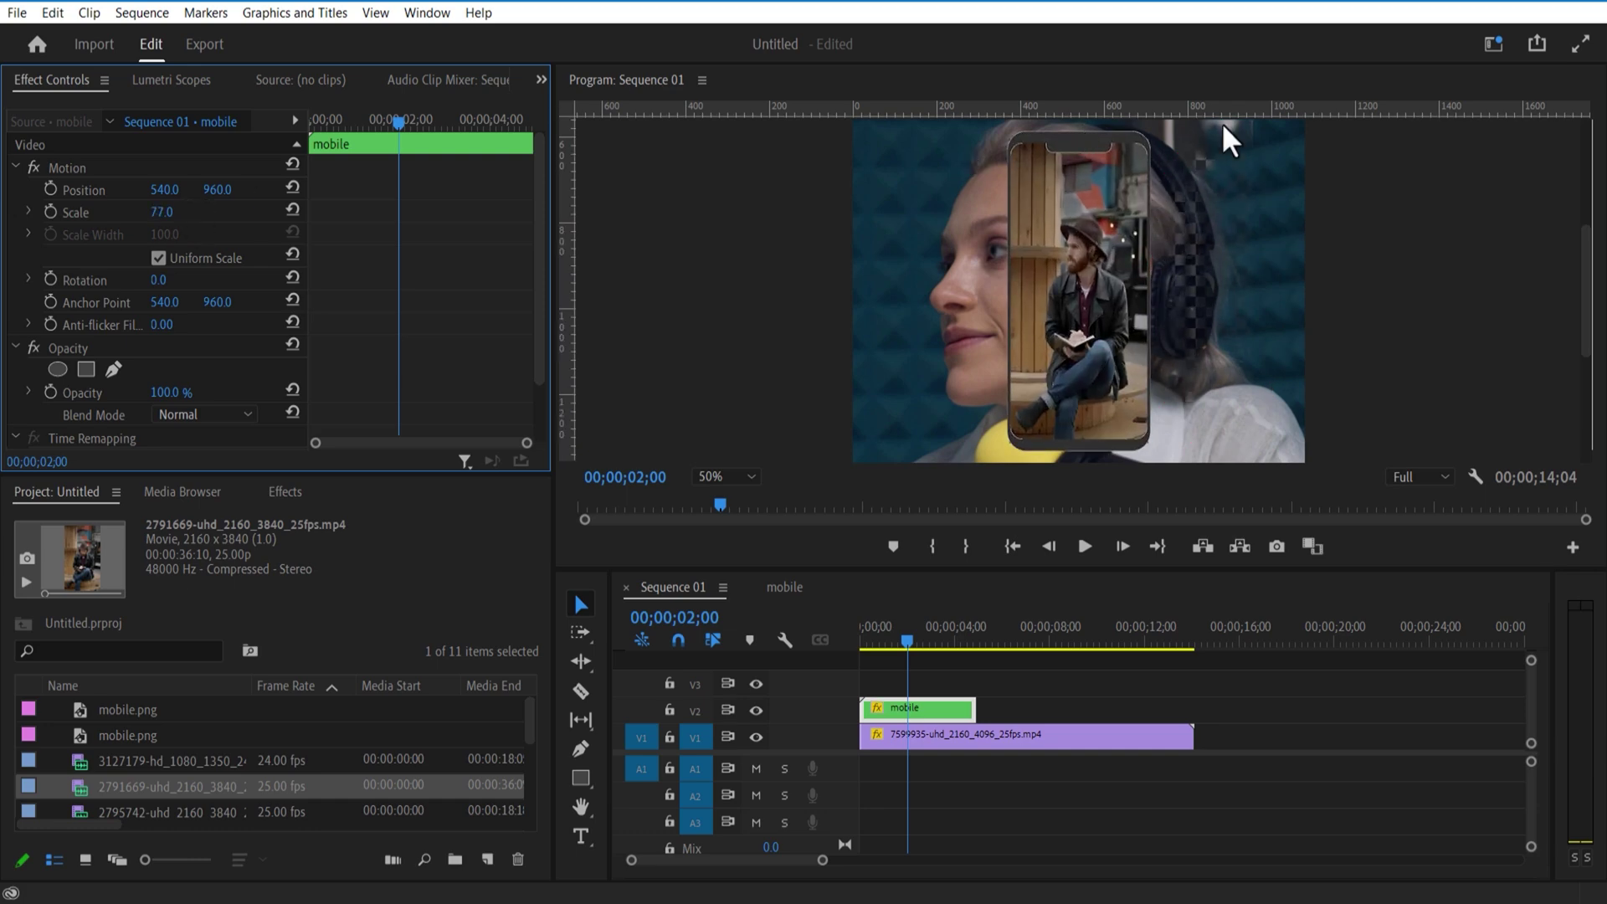
# Raise both clips of the mobile sequence one track and place a new 1080 x 1920 Black Video on V1 beneath them.
pyautogui.click(768, 589)
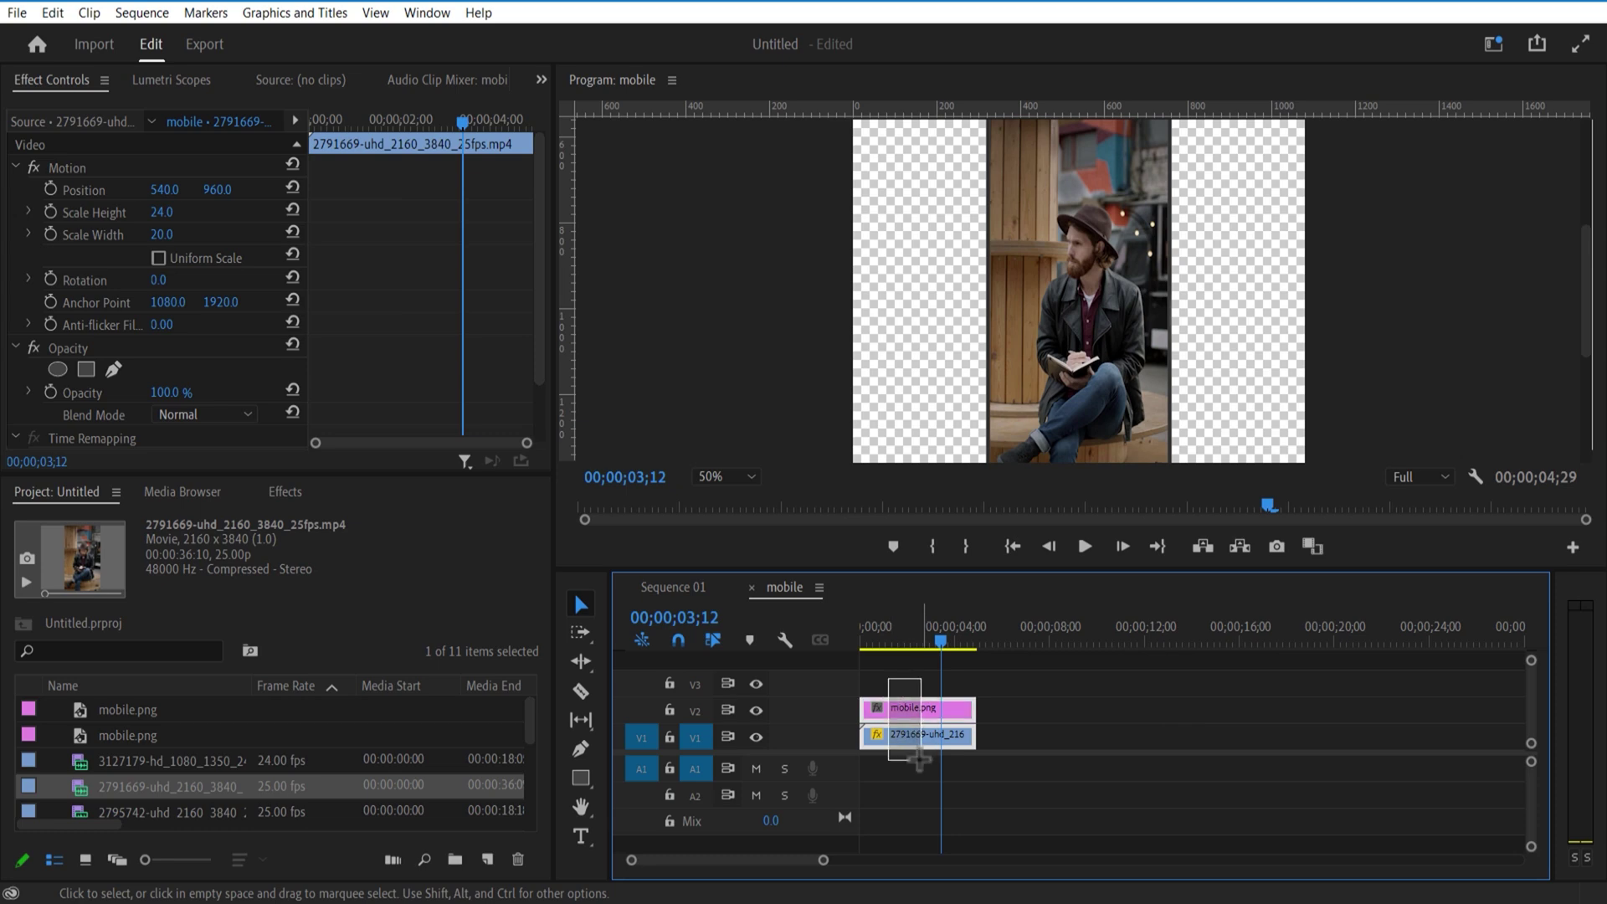
pyautogui.moveTo(919, 760); pyautogui.dragTo(899, 679)
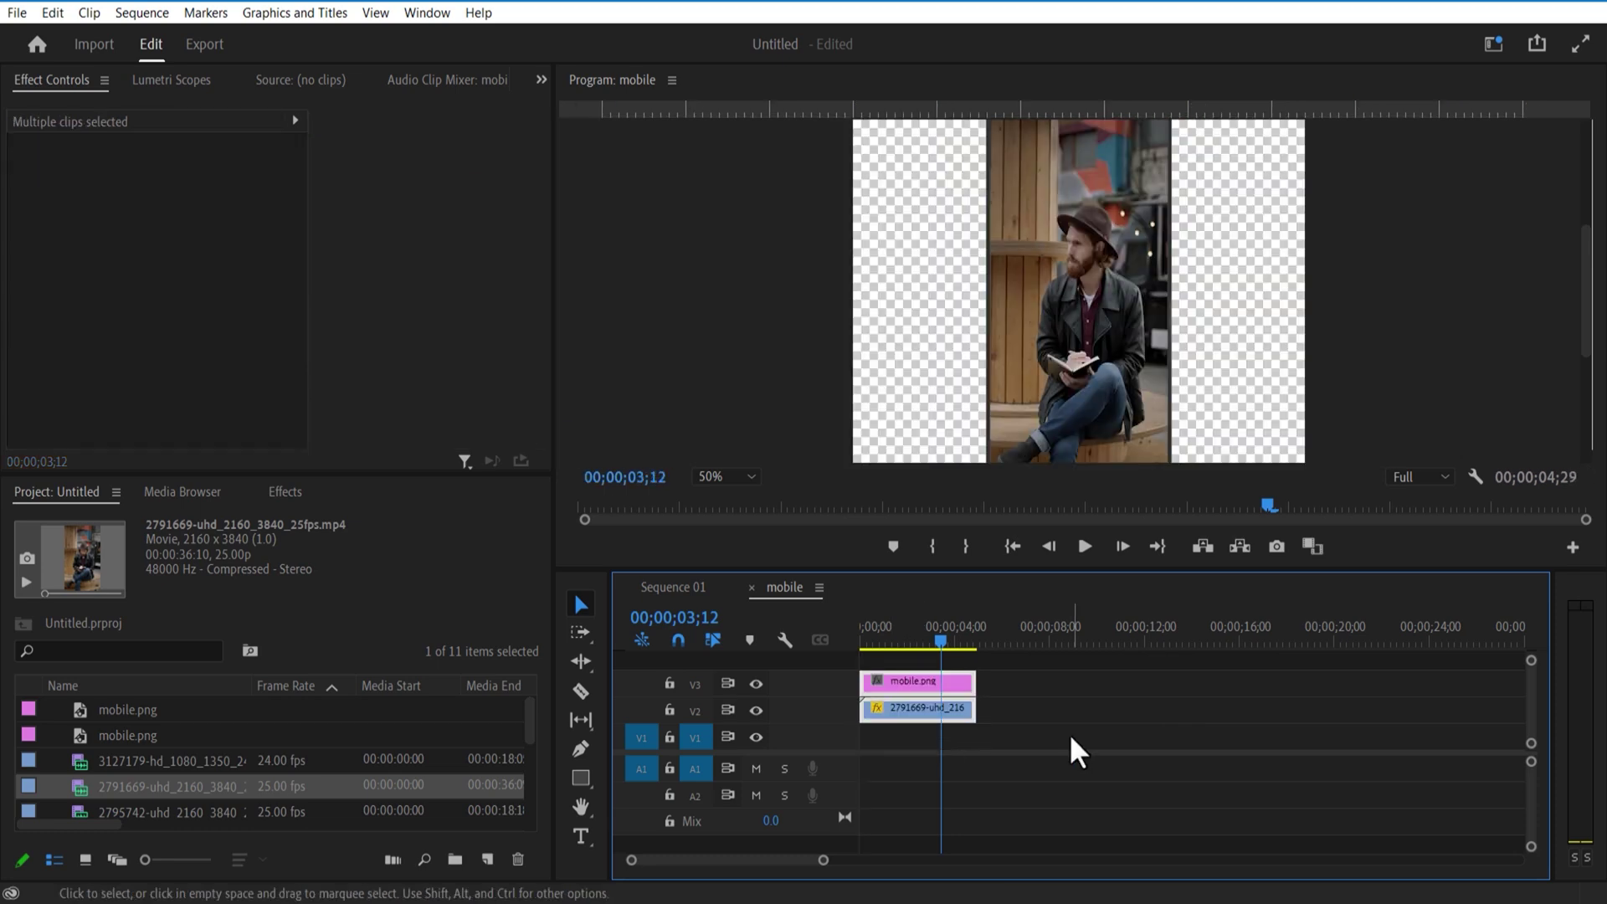
pyautogui.click(487, 860)
pyautogui.click(537, 757)
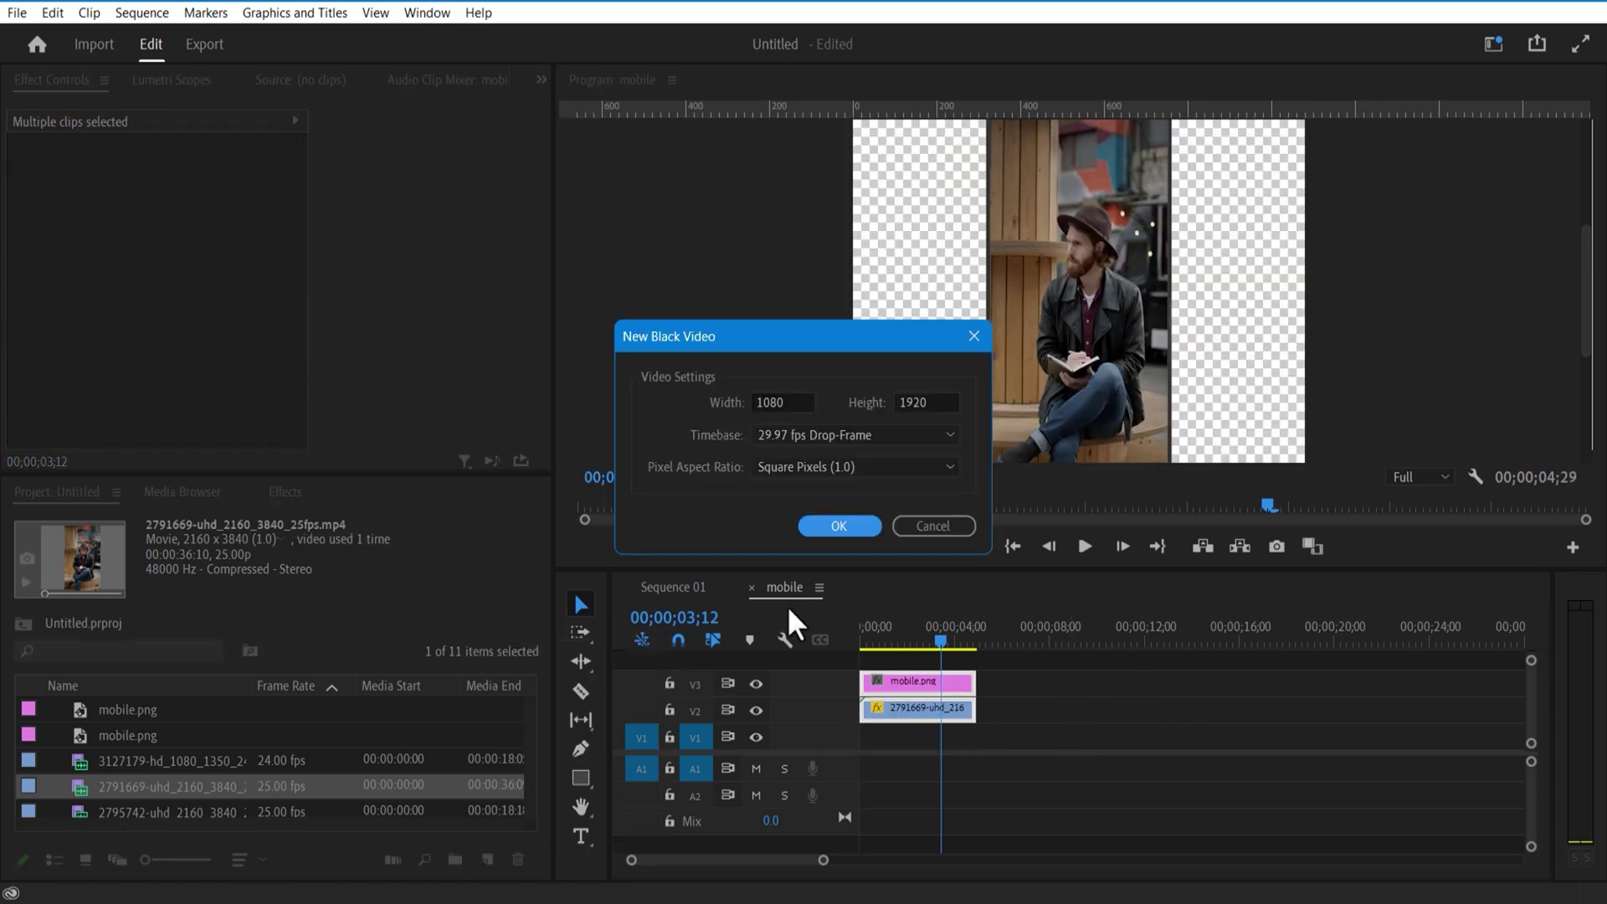
pyautogui.click(839, 526)
pyautogui.moveTo(341, 712); pyautogui.dragTo(877, 743)
pyautogui.click(919, 731)
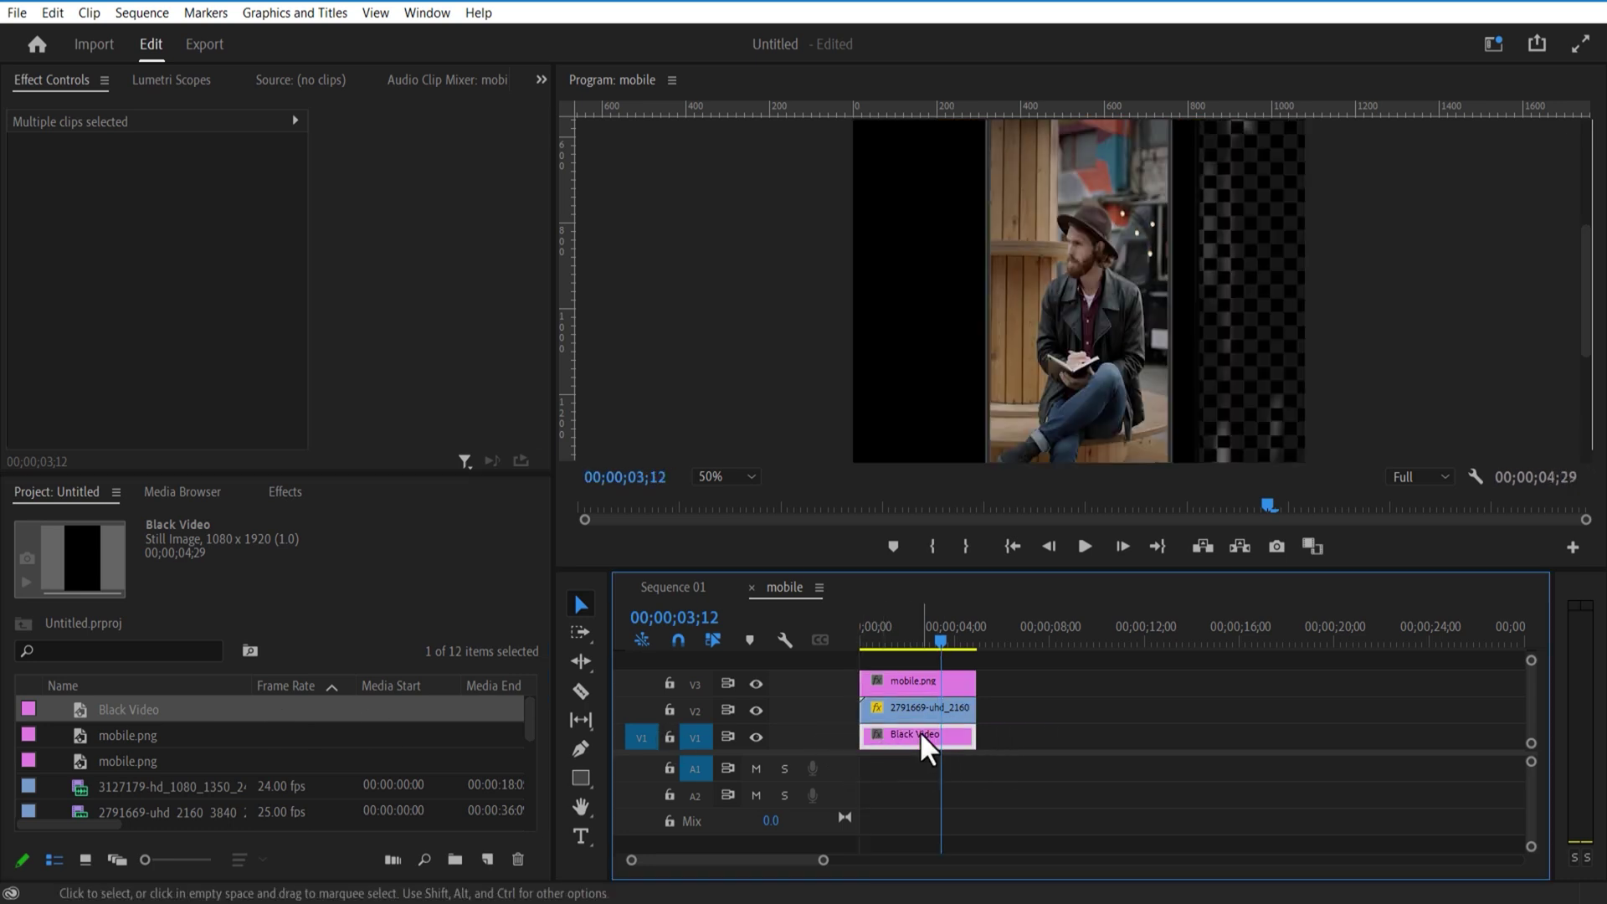
# Add a rectangular opacity mask to mobile.png and fit its corners closely around the phone frame.
pyautogui.click(923, 686)
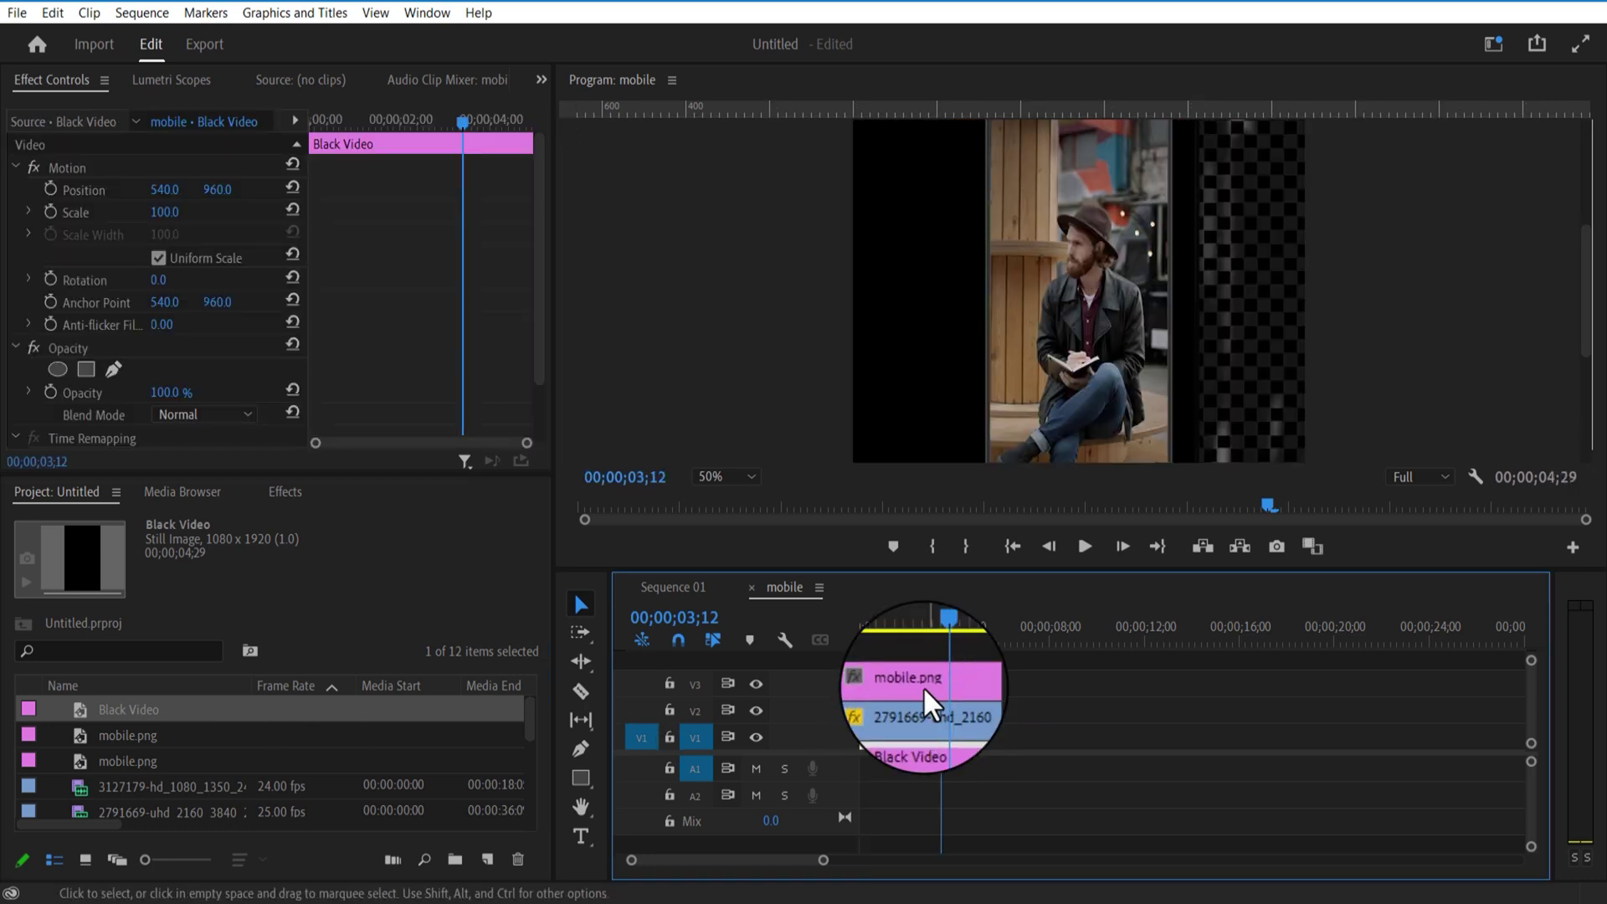
pyautogui.click(86, 369)
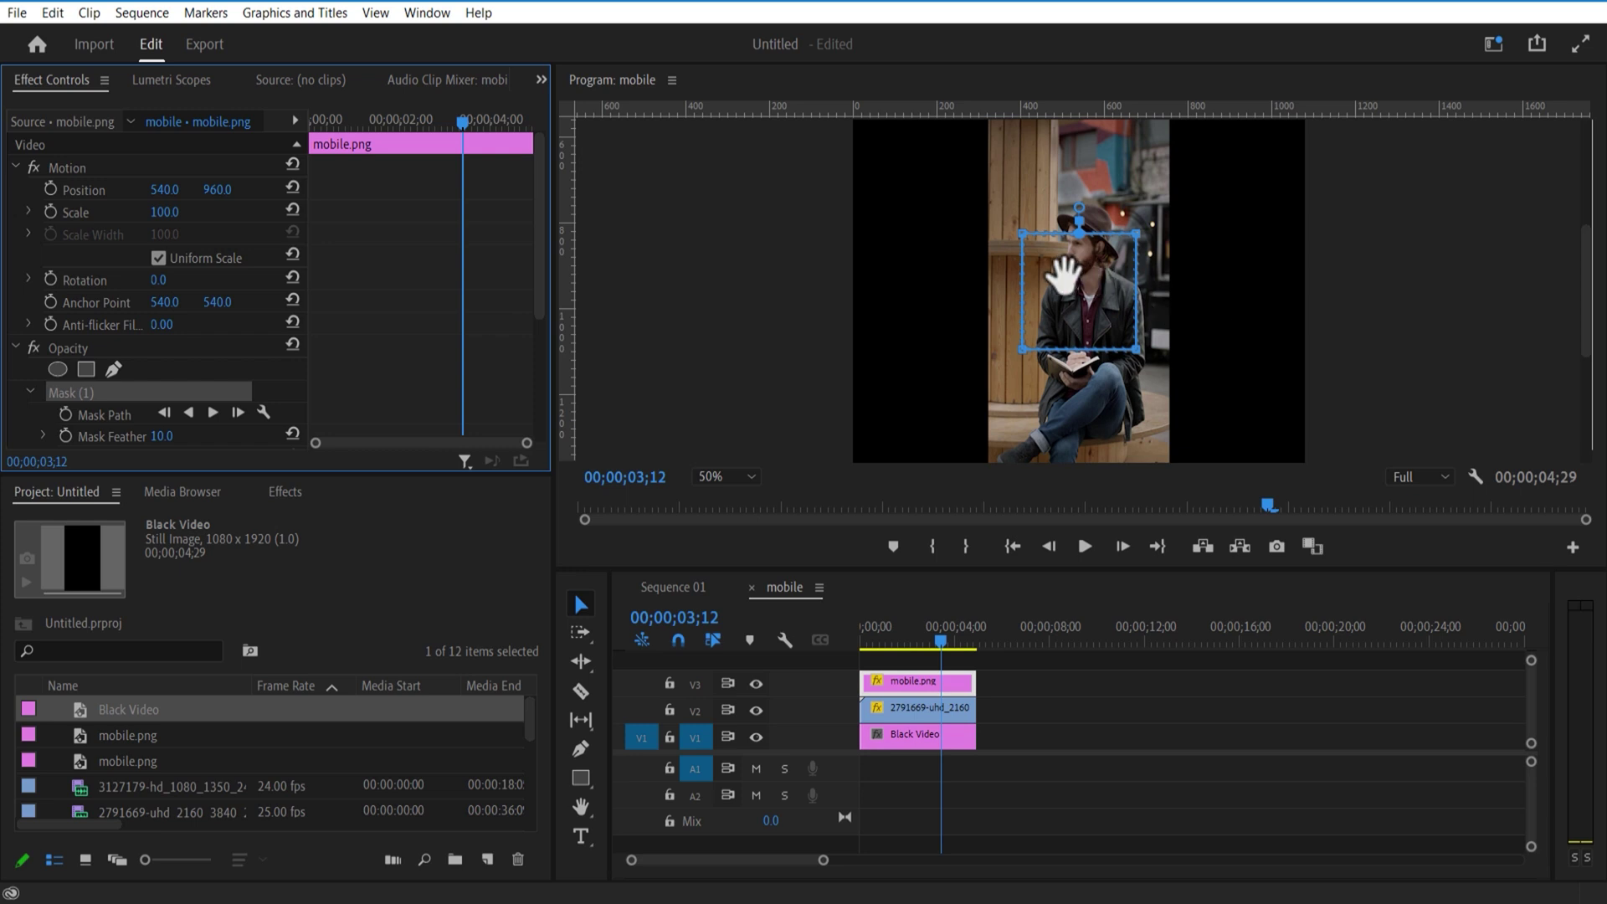
pyautogui.scroll(1, 1369, 368)
pyautogui.click(726, 477)
pyautogui.click(723, 496)
pyautogui.moveTo(1094, 276); pyautogui.dragTo(1045, 389)
pyautogui.moveTo(1092, 248); pyautogui.dragTo(1132, 384)
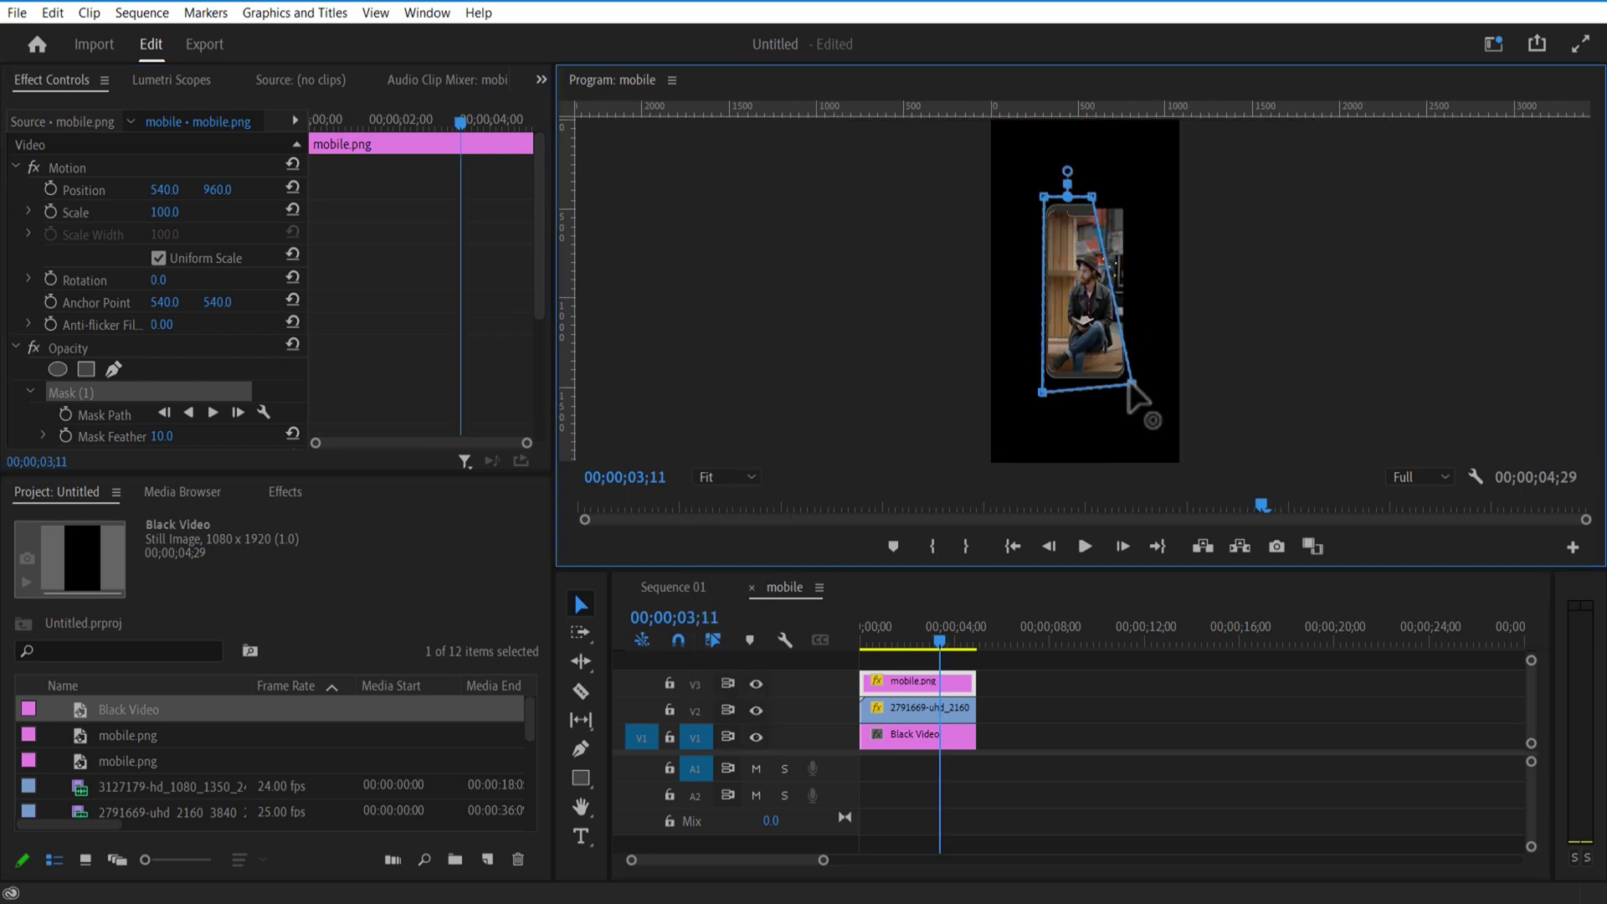
pyautogui.moveTo(1093, 198); pyautogui.dragTo(1134, 203)
pyautogui.moveTo(1044, 389); pyautogui.dragTo(1044, 383)
pyautogui.moveTo(1044, 198); pyautogui.dragTo(1037, 200)
pyautogui.moveTo(1044, 382); pyautogui.dragTo(1039, 386)
pyautogui.moveTo(1134, 202); pyautogui.dragTo(1135, 200)
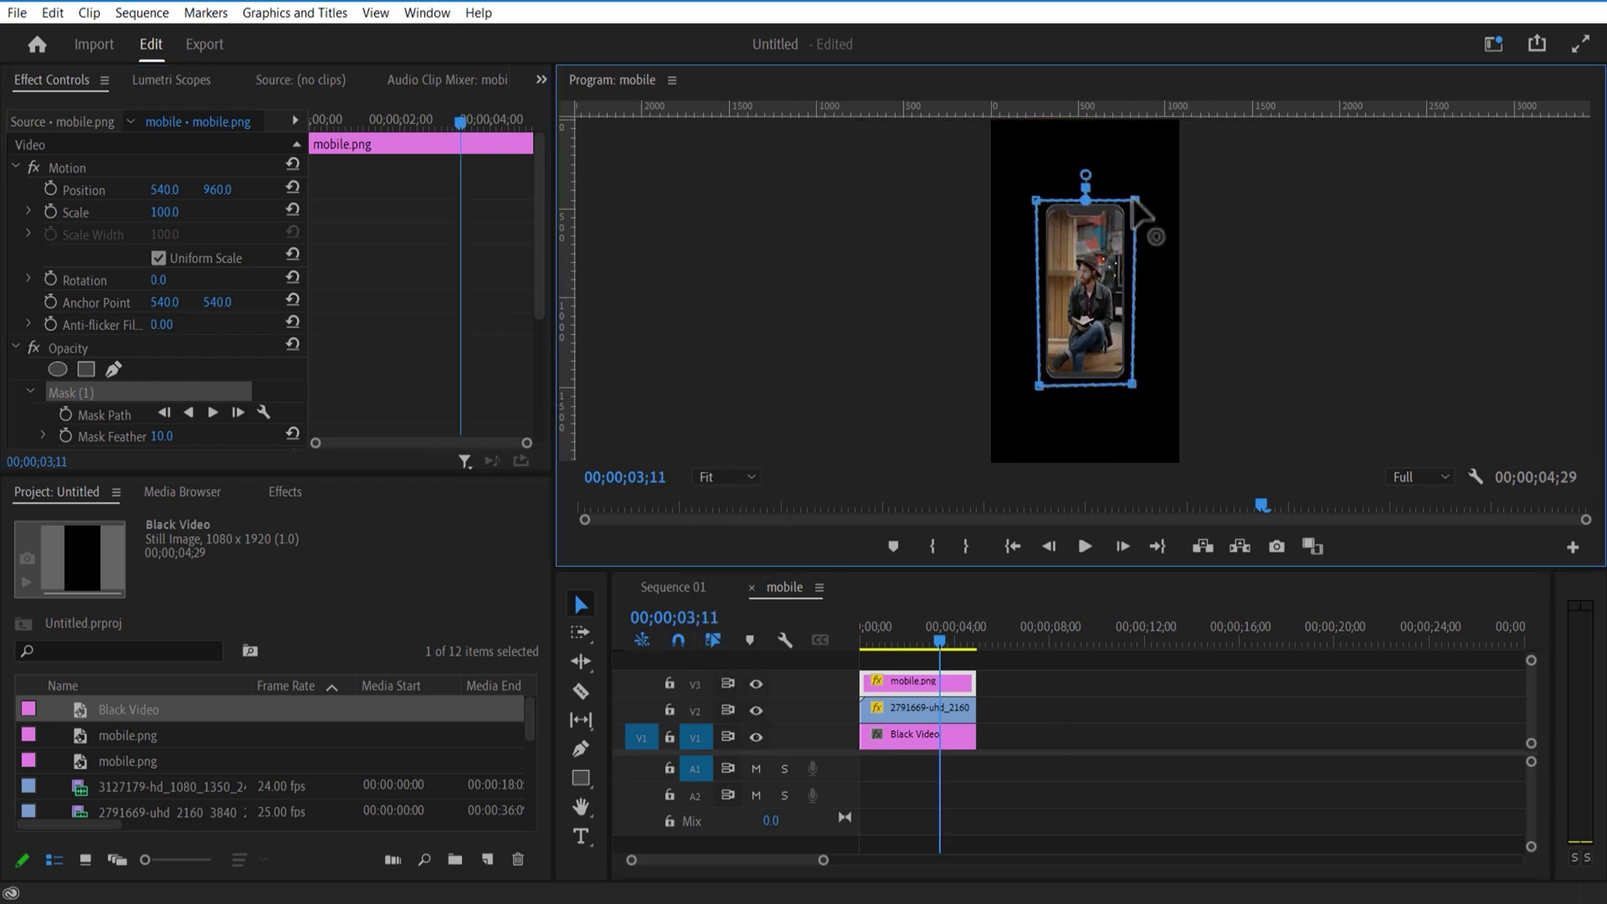
# Delete the Black Video clip from the mobile sequence and return to Sequence 01.
pyautogui.click(914, 735)
pyautogui.press('Delete')
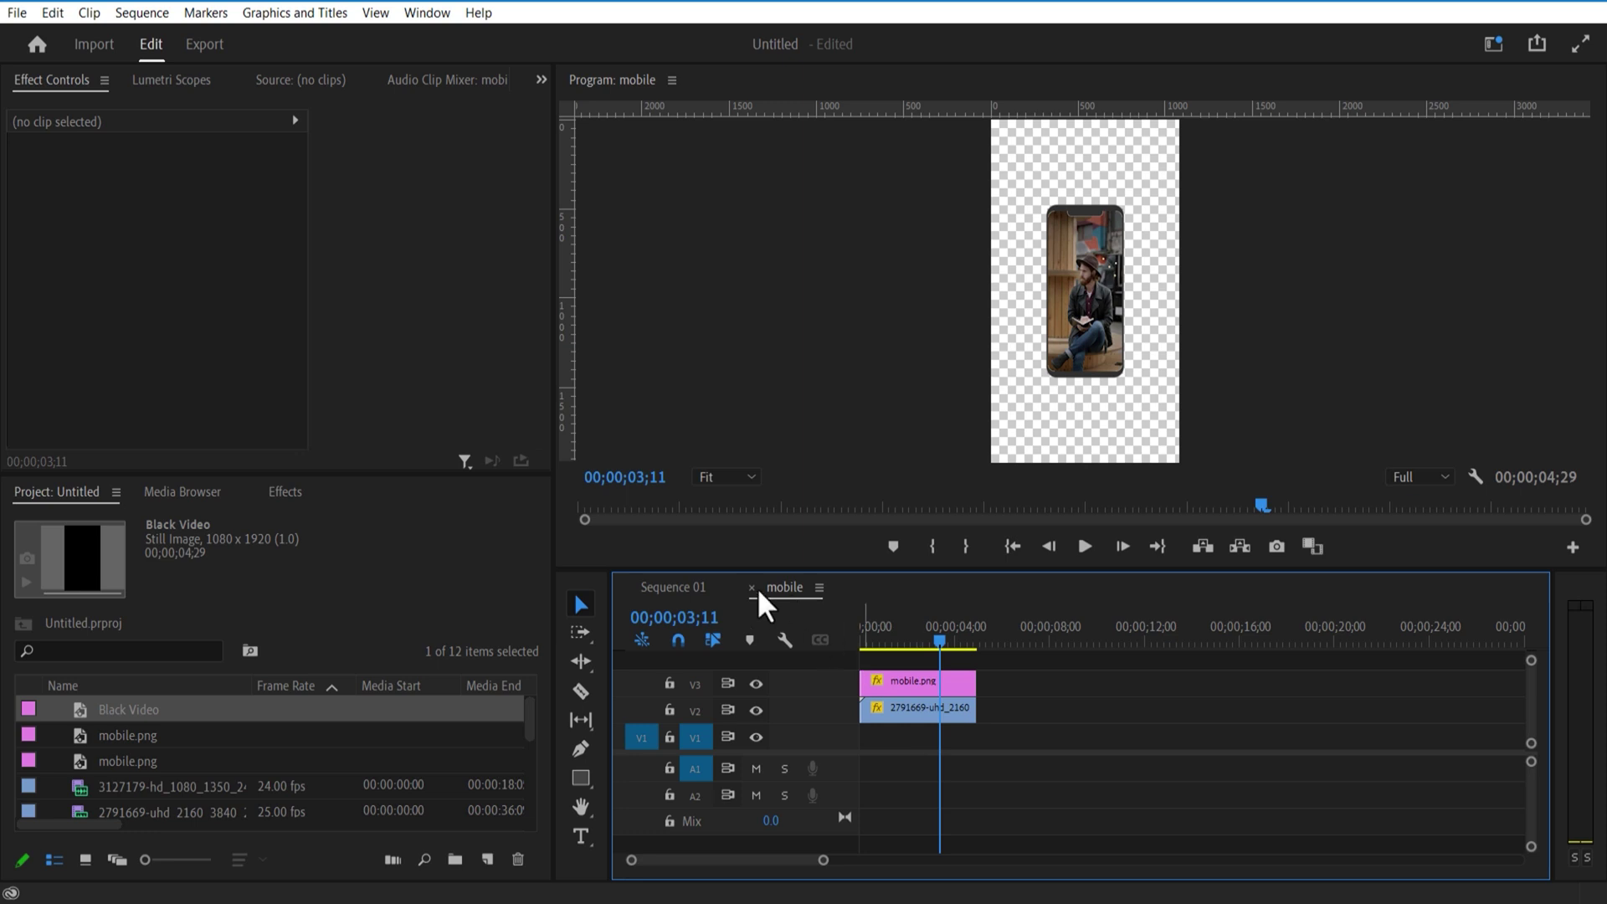
pyautogui.click(672, 586)
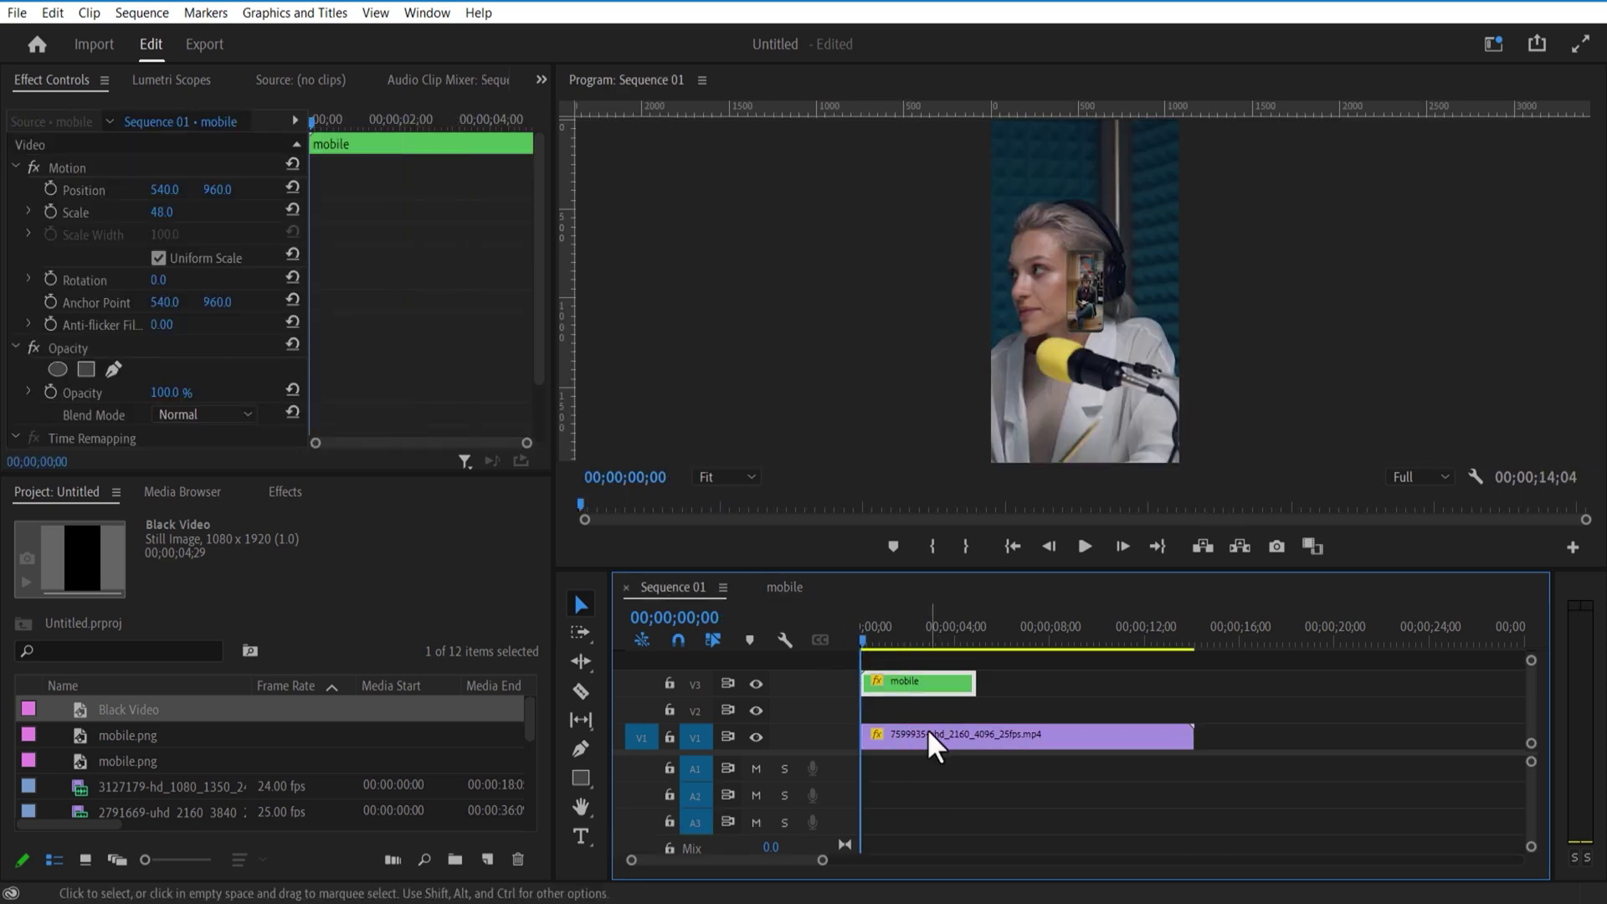
# Draw a rectangle shape covering the whole frame of Sequence 01 and fill it with near-black 060606.
pyautogui.click(929, 734)
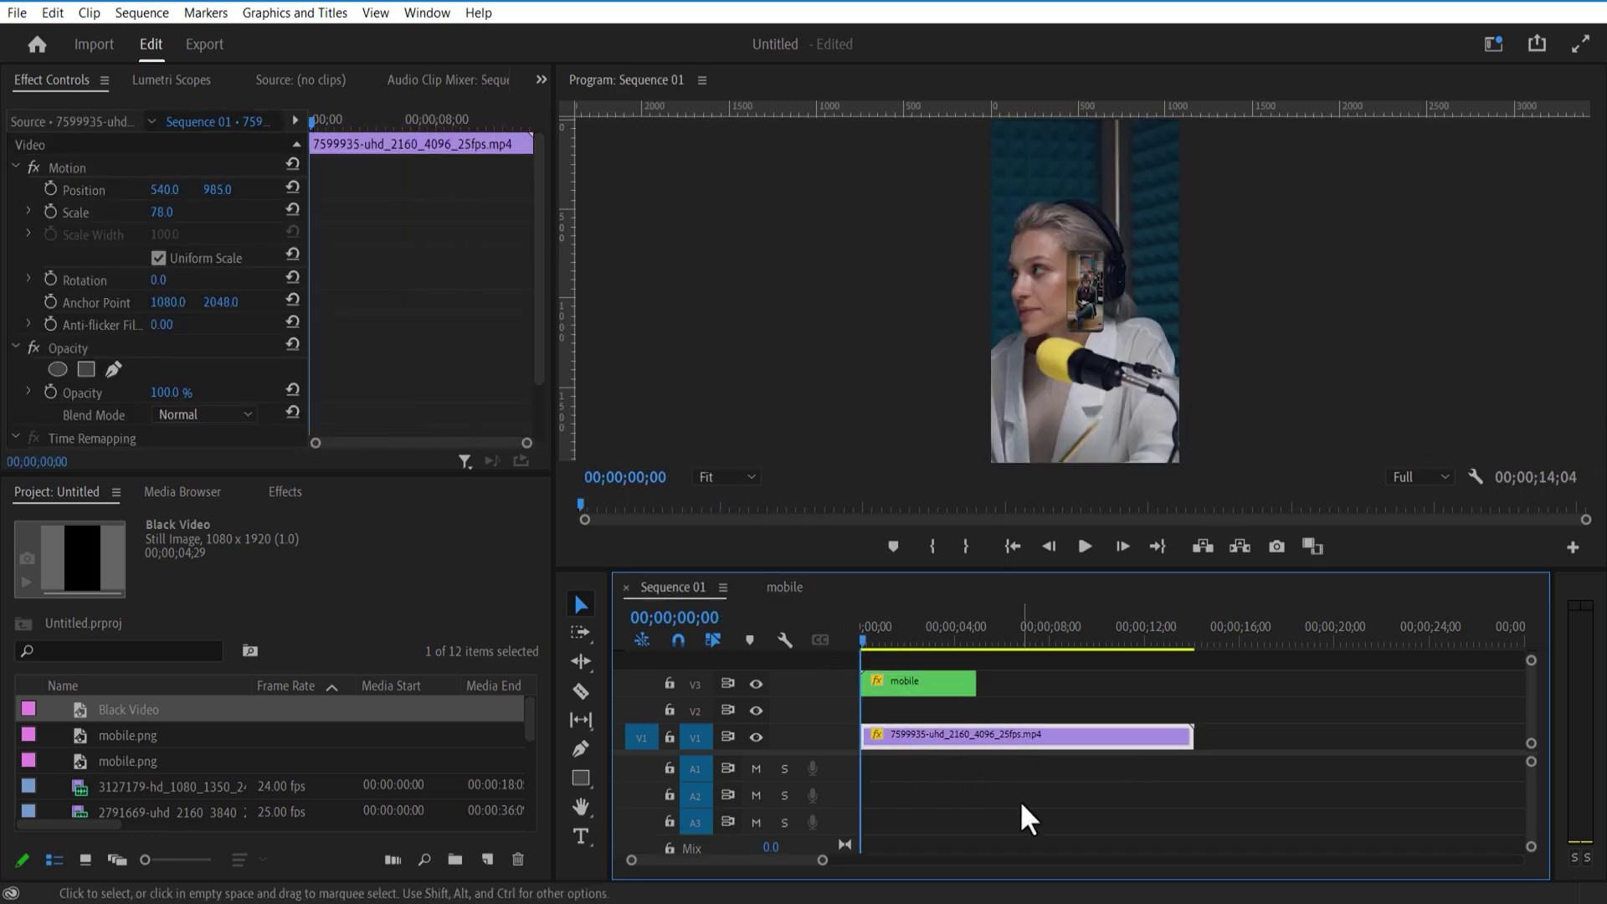
pyautogui.click(580, 777)
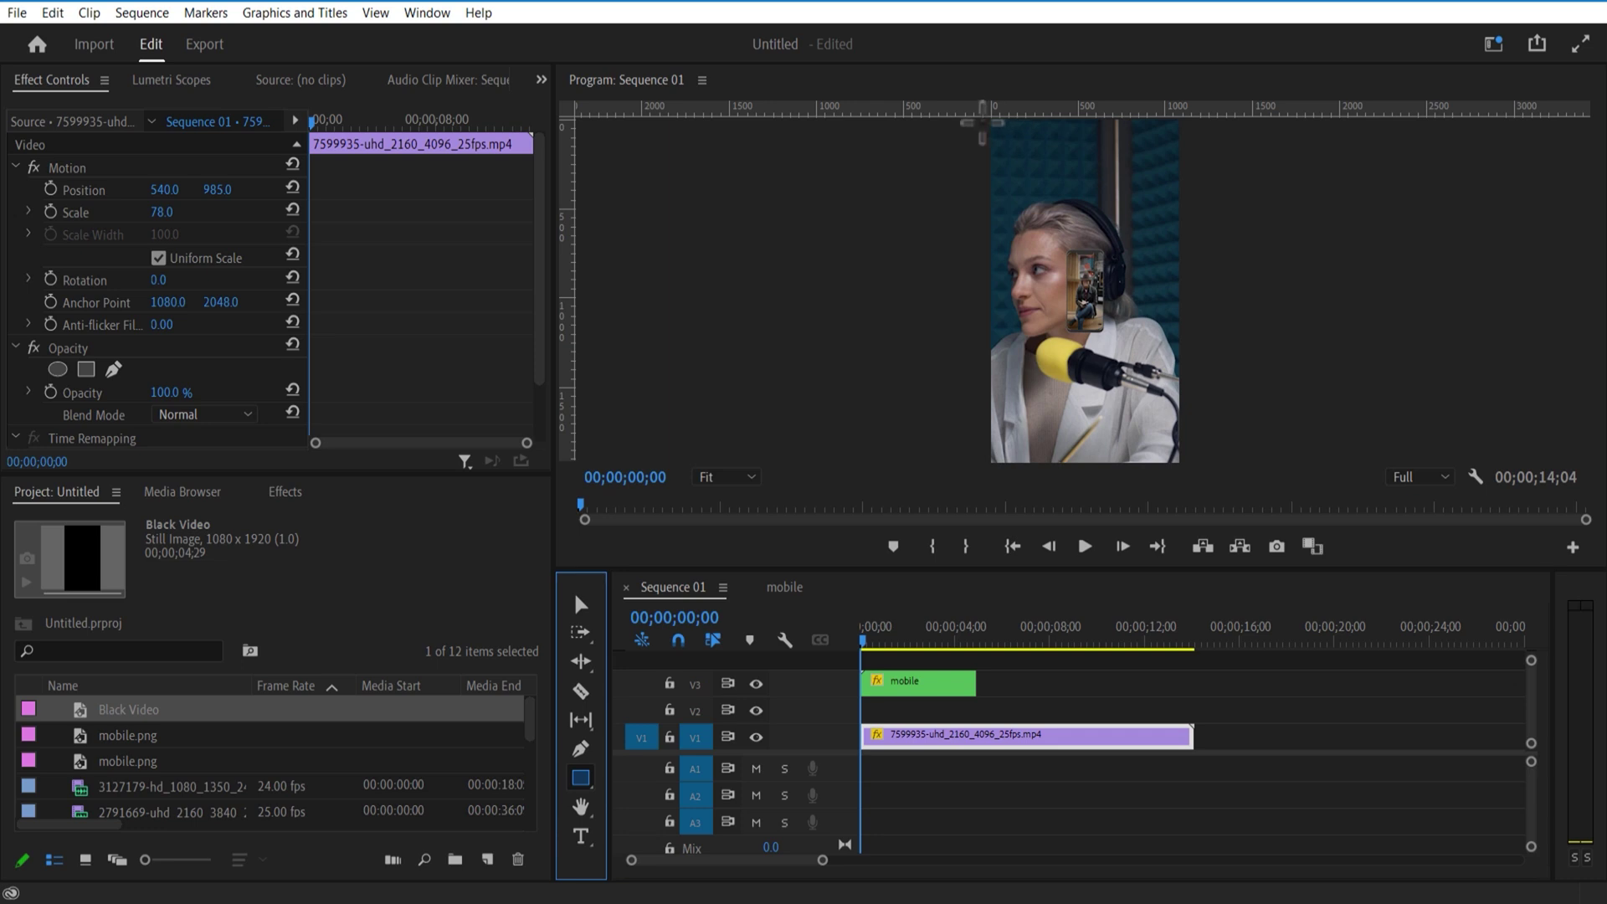
pyautogui.moveTo(982, 123)
pyautogui.mouseDown()
pyautogui.moveTo(1213, 348)
pyautogui.moveTo(1224, 486)
pyautogui.mouseUp()
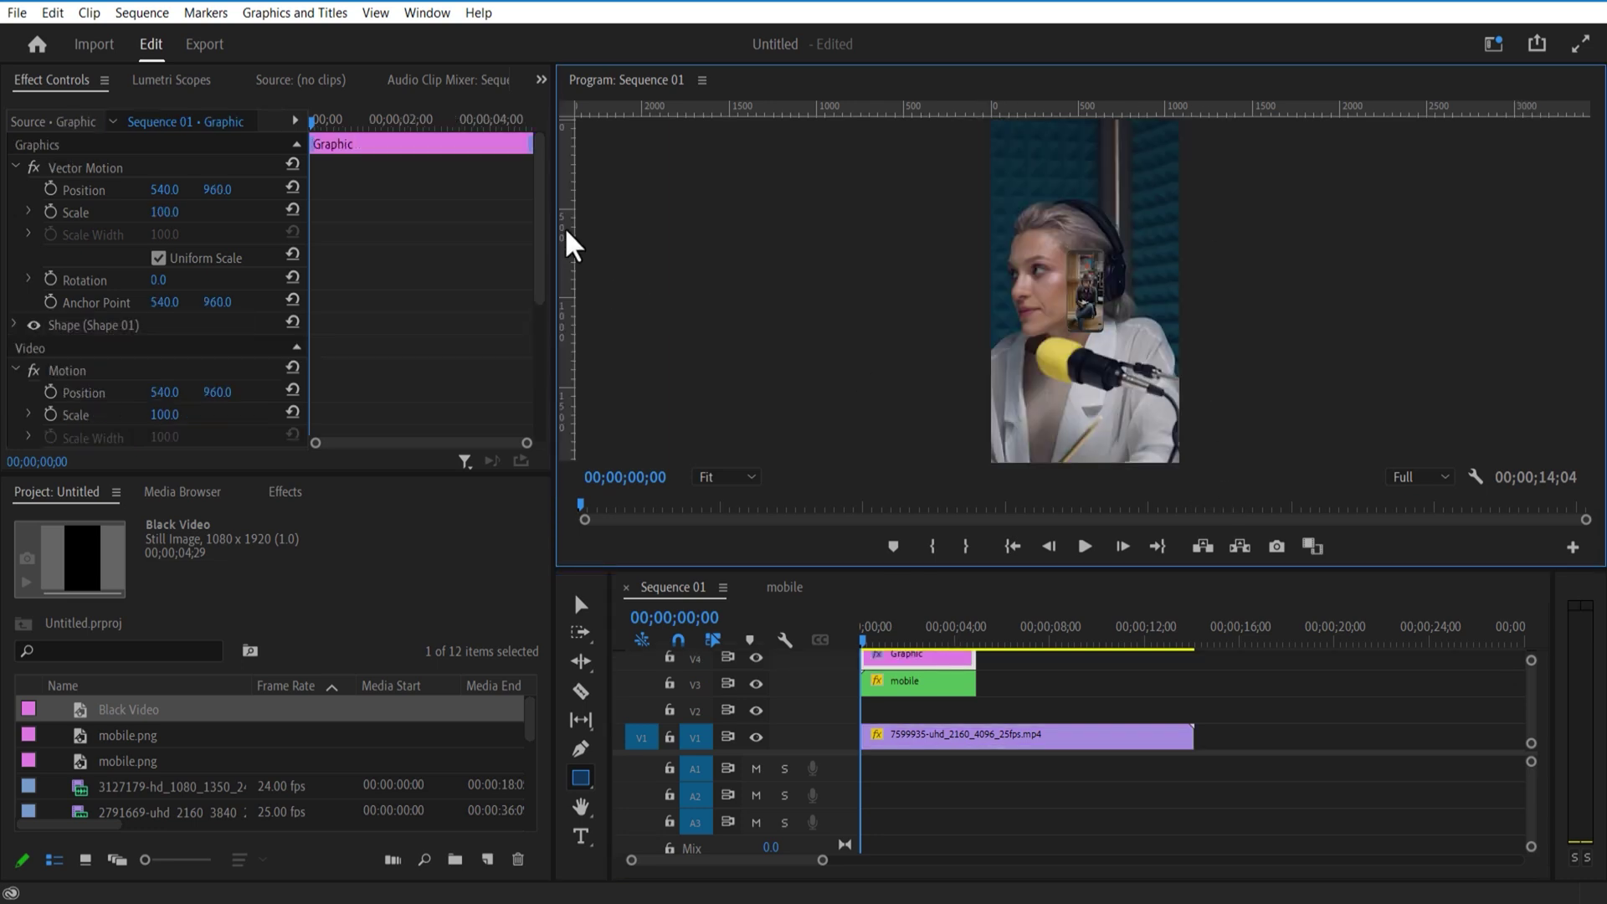
pyautogui.scroll(-3, 531, 301)
pyautogui.click(15, 217)
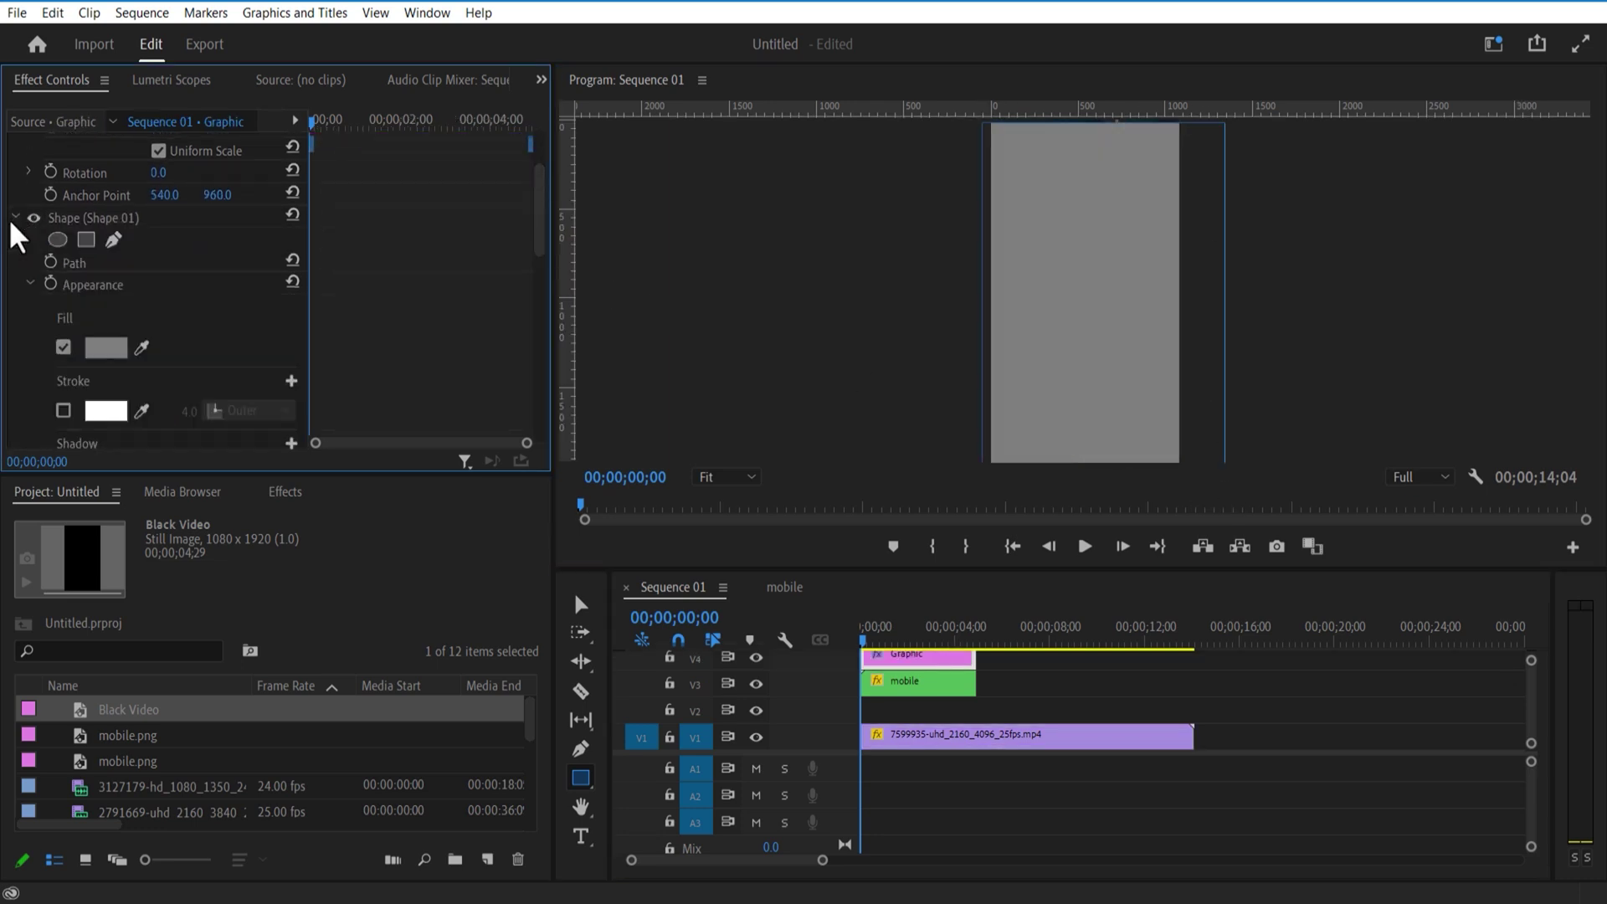
pyautogui.click(106, 355)
pyautogui.click(552, 328)
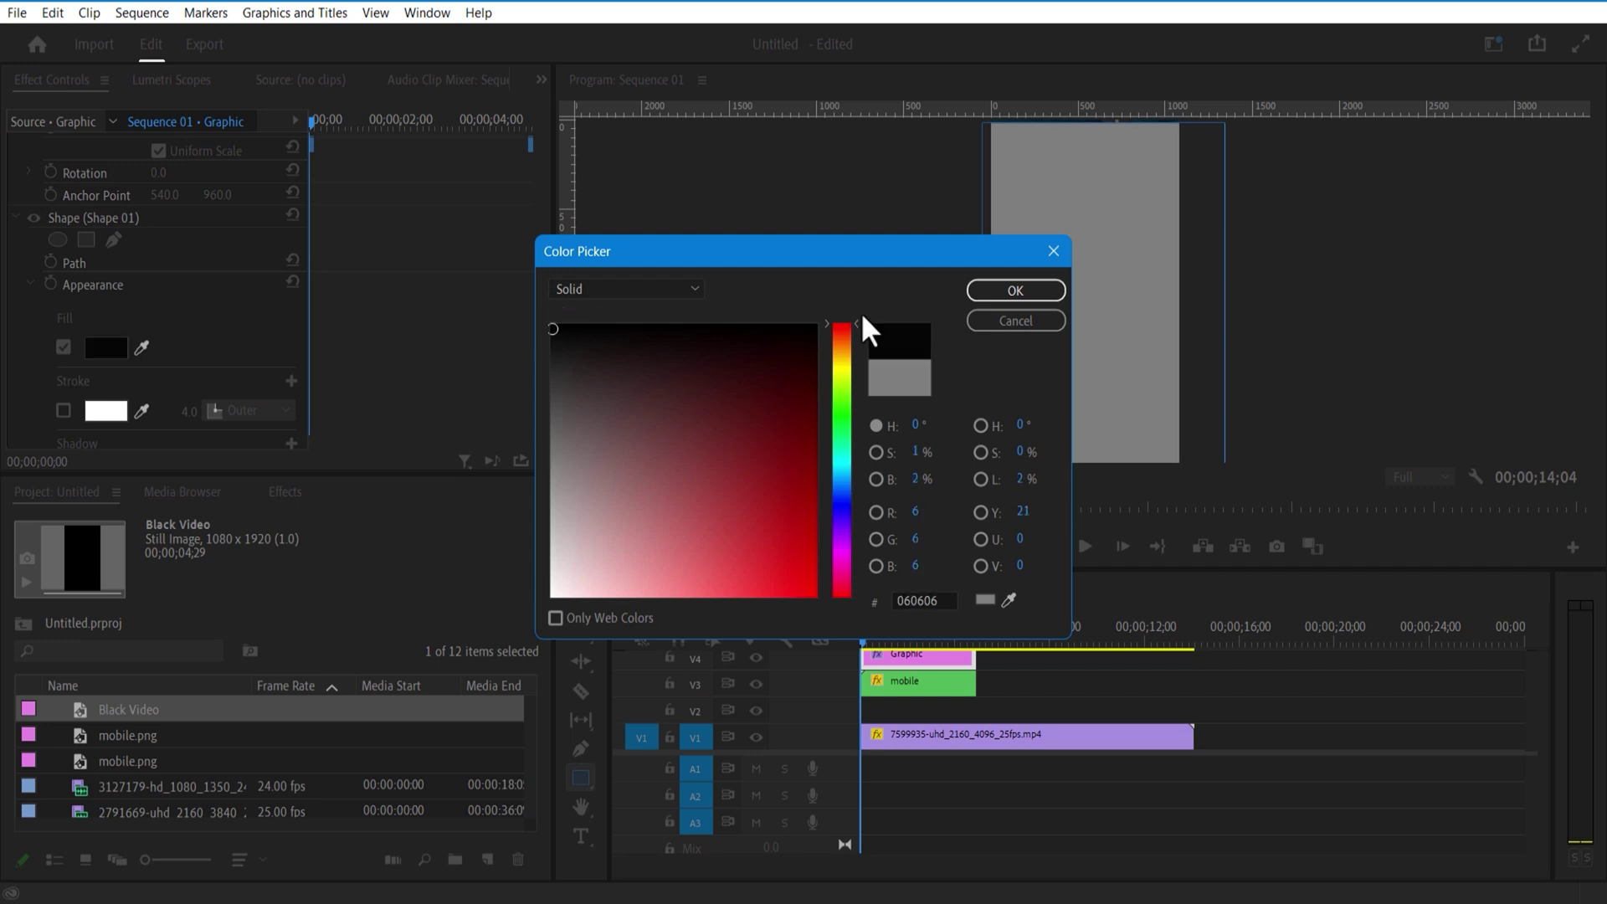
pyautogui.click(992, 293)
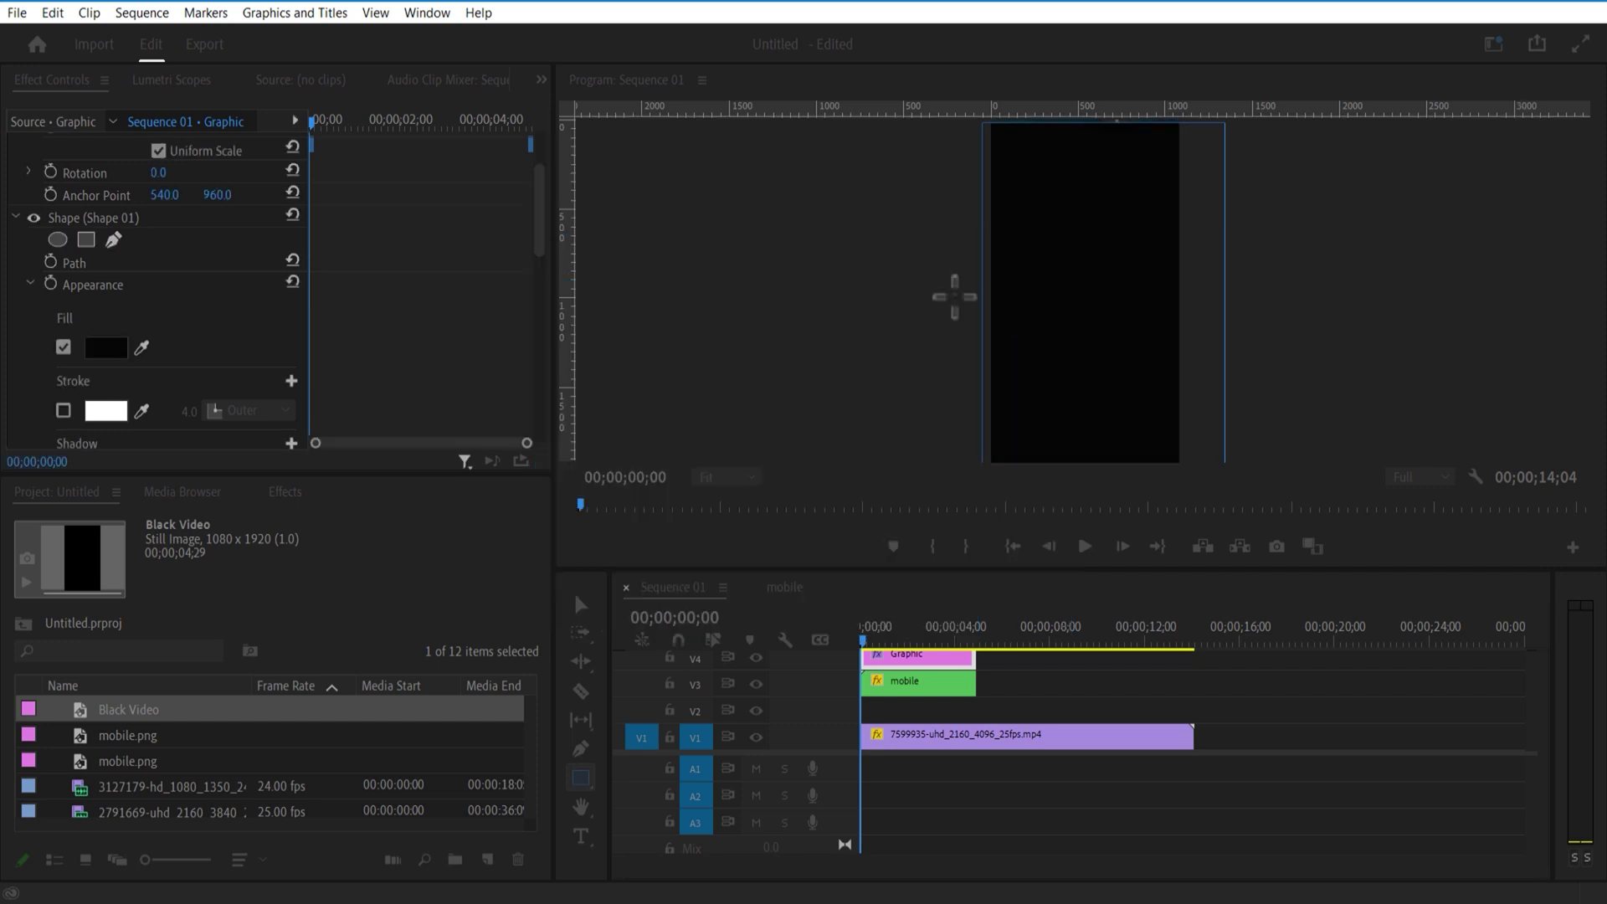
# Add a rectangular mask to the black shape, widen it across the bottom of the frame, and set its feather to 450.
pyautogui.click(86, 240)
pyautogui.moveTo(1063, 249); pyautogui.dragTo(972, 246)
pyautogui.moveTo(1062, 334); pyautogui.dragTo(982, 341)
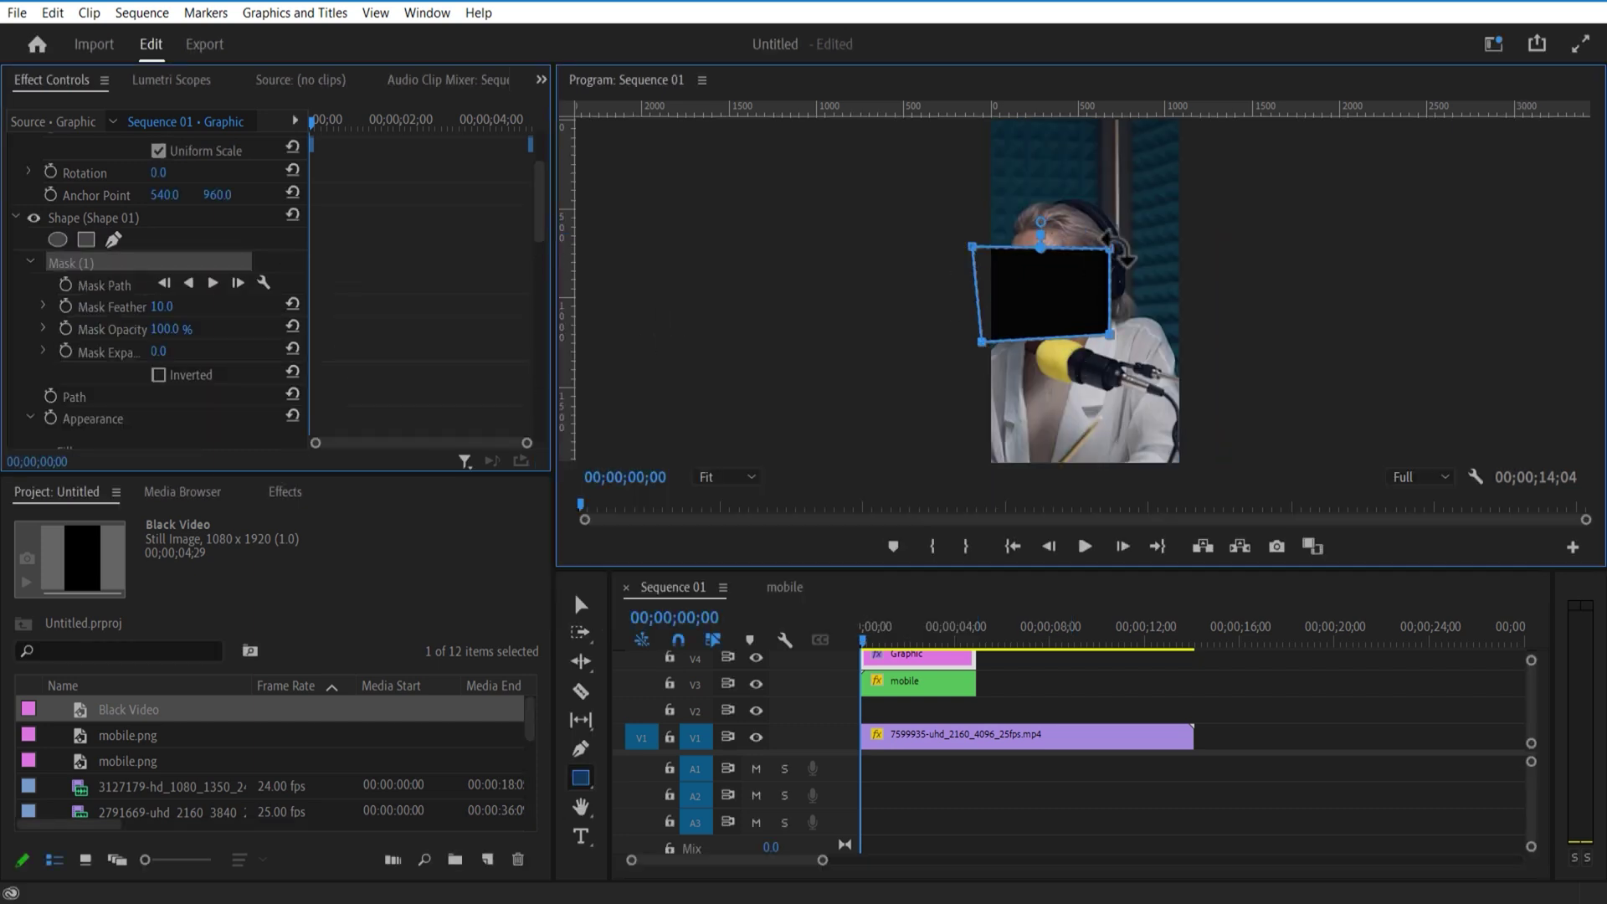
pyautogui.moveTo(1110, 248); pyautogui.dragTo(1218, 235)
pyautogui.moveTo(1110, 334); pyautogui.dragTo(1205, 349)
pyautogui.moveTo(1080, 449)
pyautogui.mouseDown()
pyautogui.moveTo(1084, 492)
pyautogui.moveTo(1076, 462)
pyautogui.mouseUp()
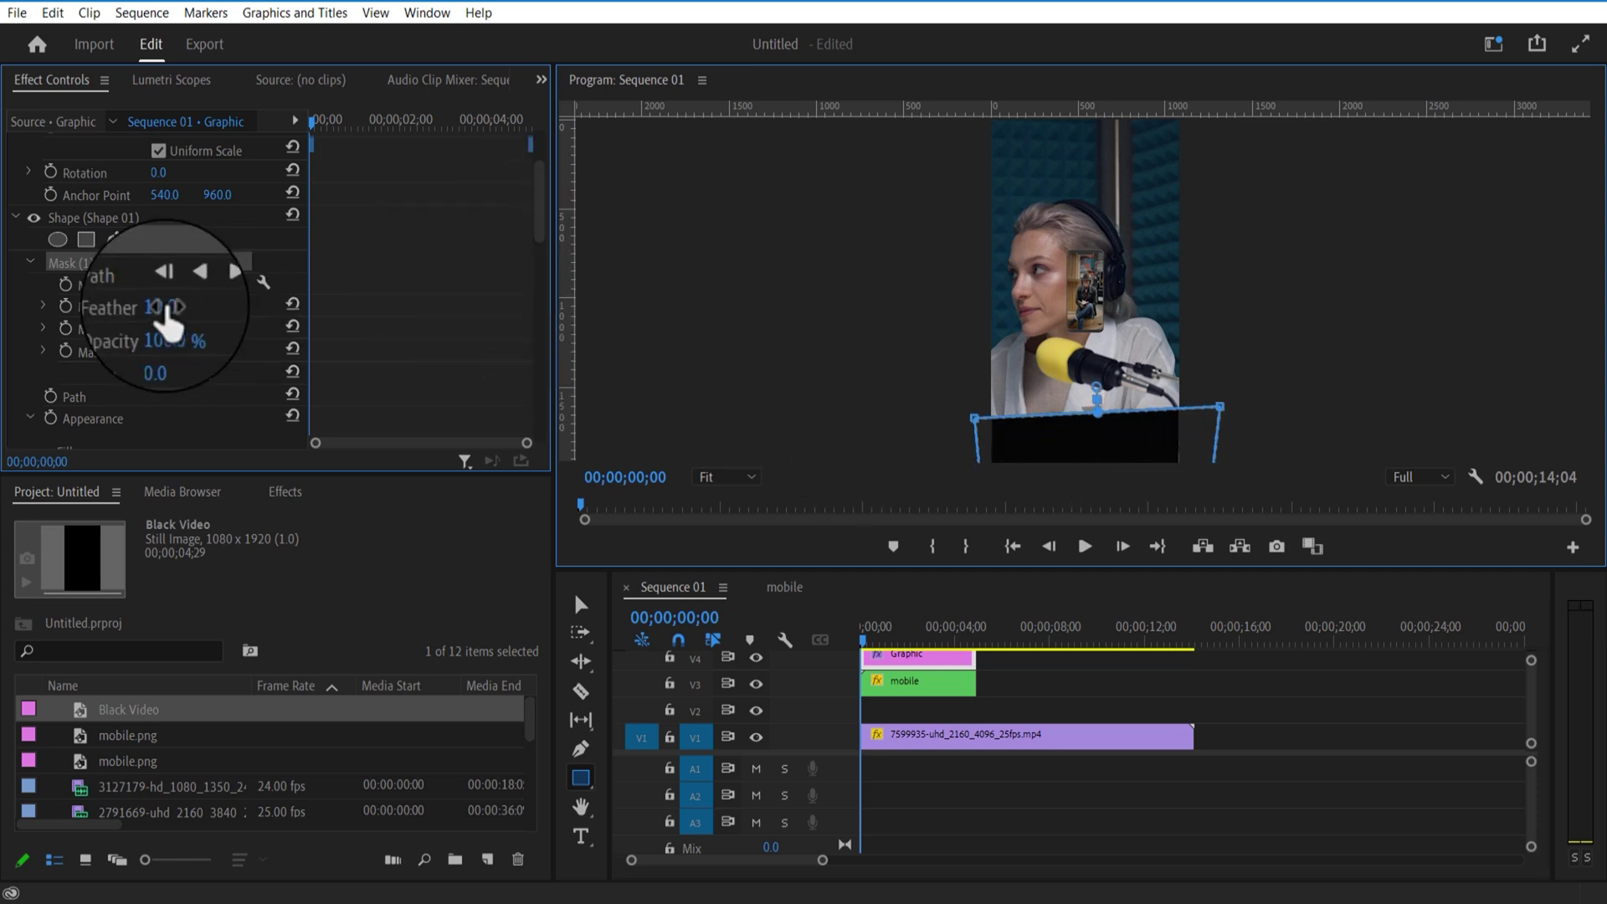
pyautogui.moveTo(165, 306)
pyautogui.mouseDown()
pyautogui.moveTo(251, 306)
pyautogui.moveTo(159, 306)
pyautogui.mouseUp()
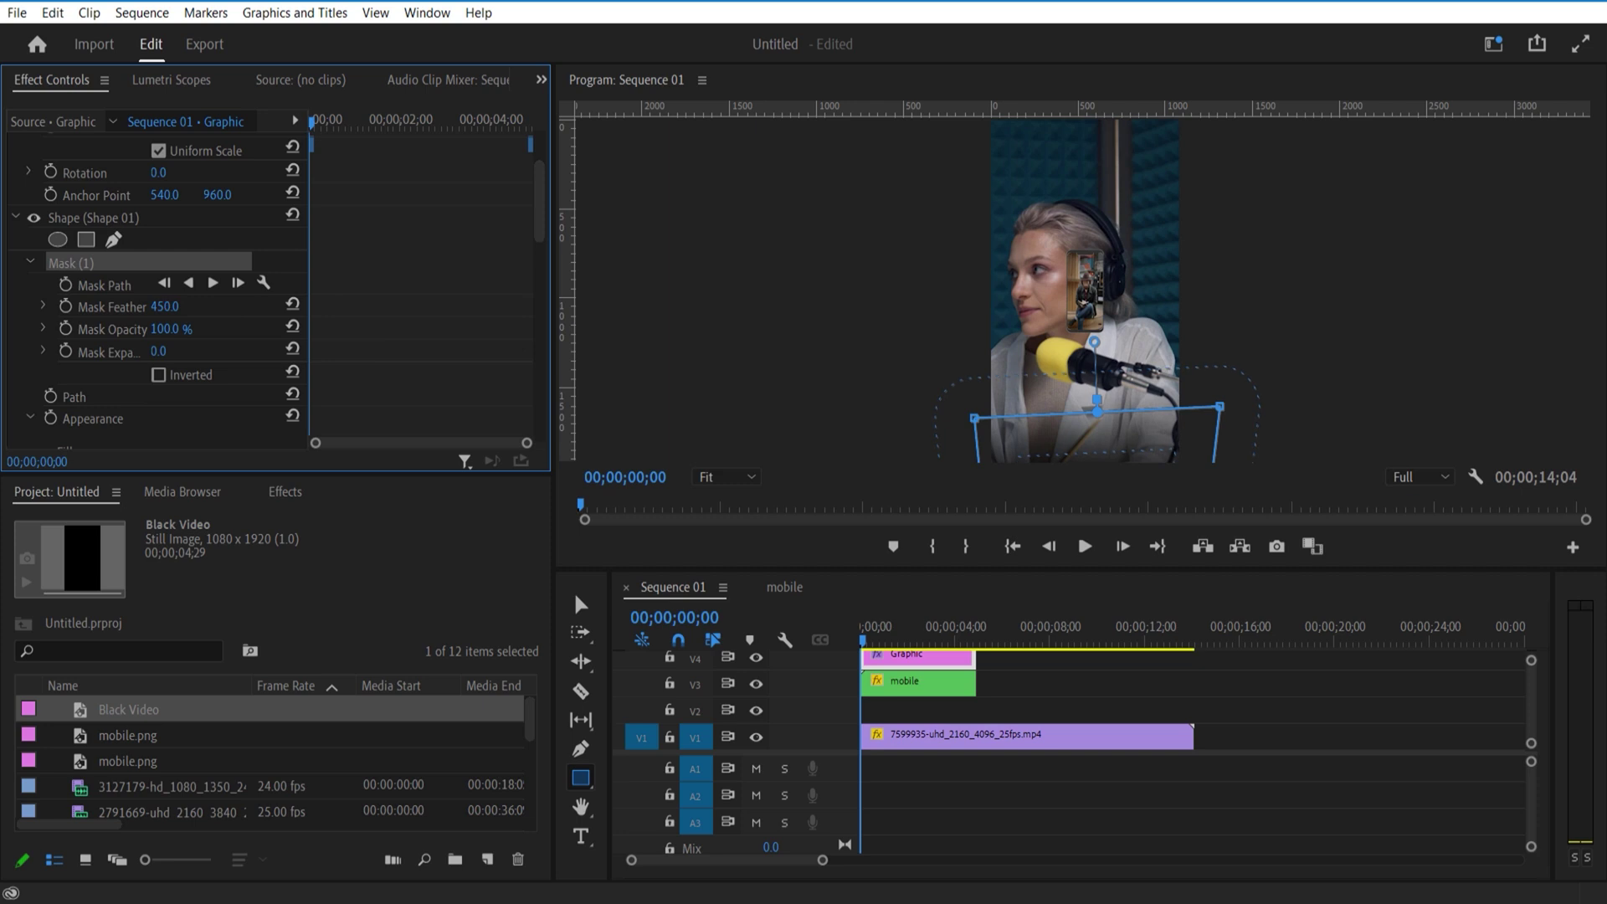
# Extend the Graphic clip to the end of the background video and play back the sequence.
pyautogui.click(1059, 770)
pyautogui.moveTo(1019, 689); pyautogui.dragTo(1194, 699)
pyautogui.press('space')
pyautogui.press('space')
# Move the nested mobile clip to V2 and transform it with rotation 20°, scale 39 and a keyframed vertical position of 1476.
pyautogui.click(956, 689)
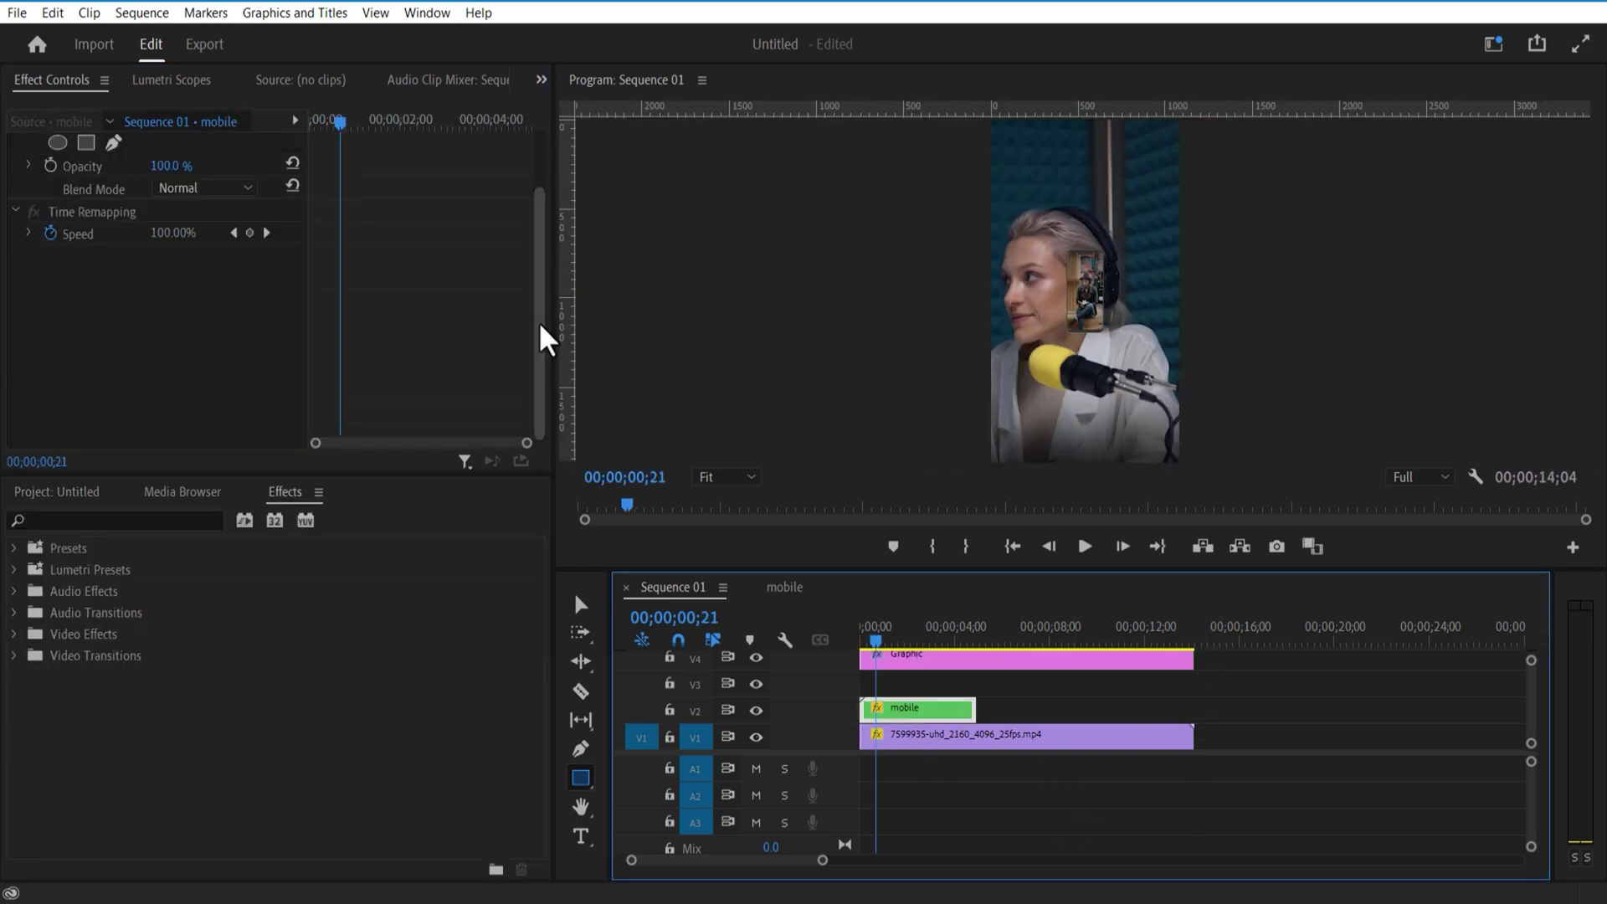
pyautogui.moveTo(541, 334); pyautogui.dragTo(549, 198)
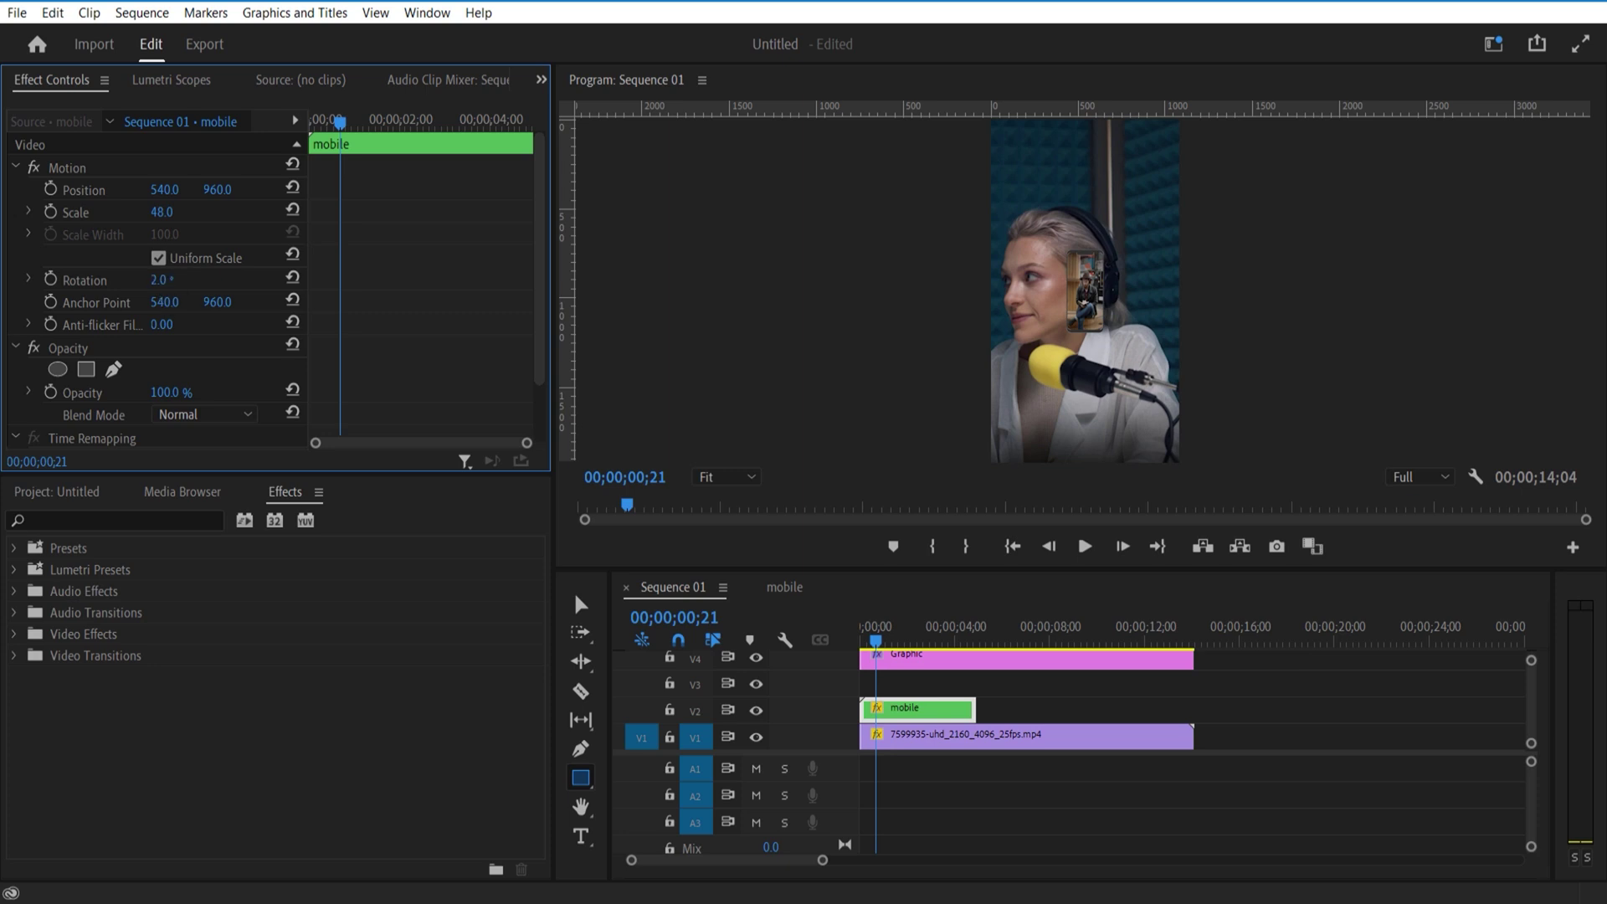
pyautogui.moveTo(165, 281); pyautogui.dragTo(190, 280)
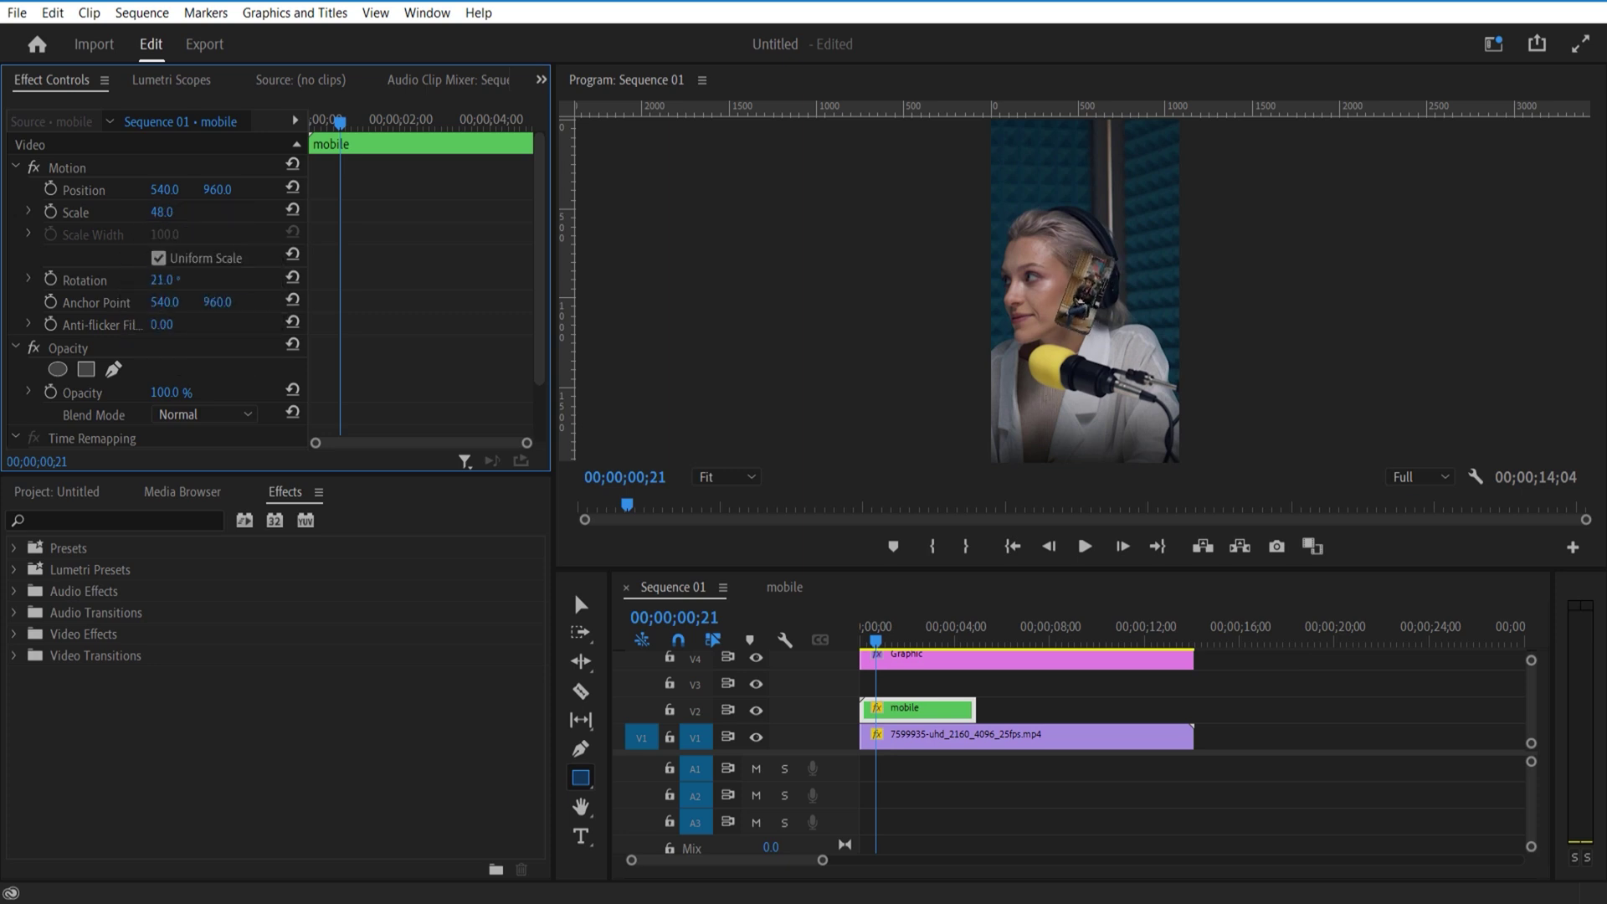
pyautogui.moveTo(162, 213); pyautogui.dragTo(651, 192)
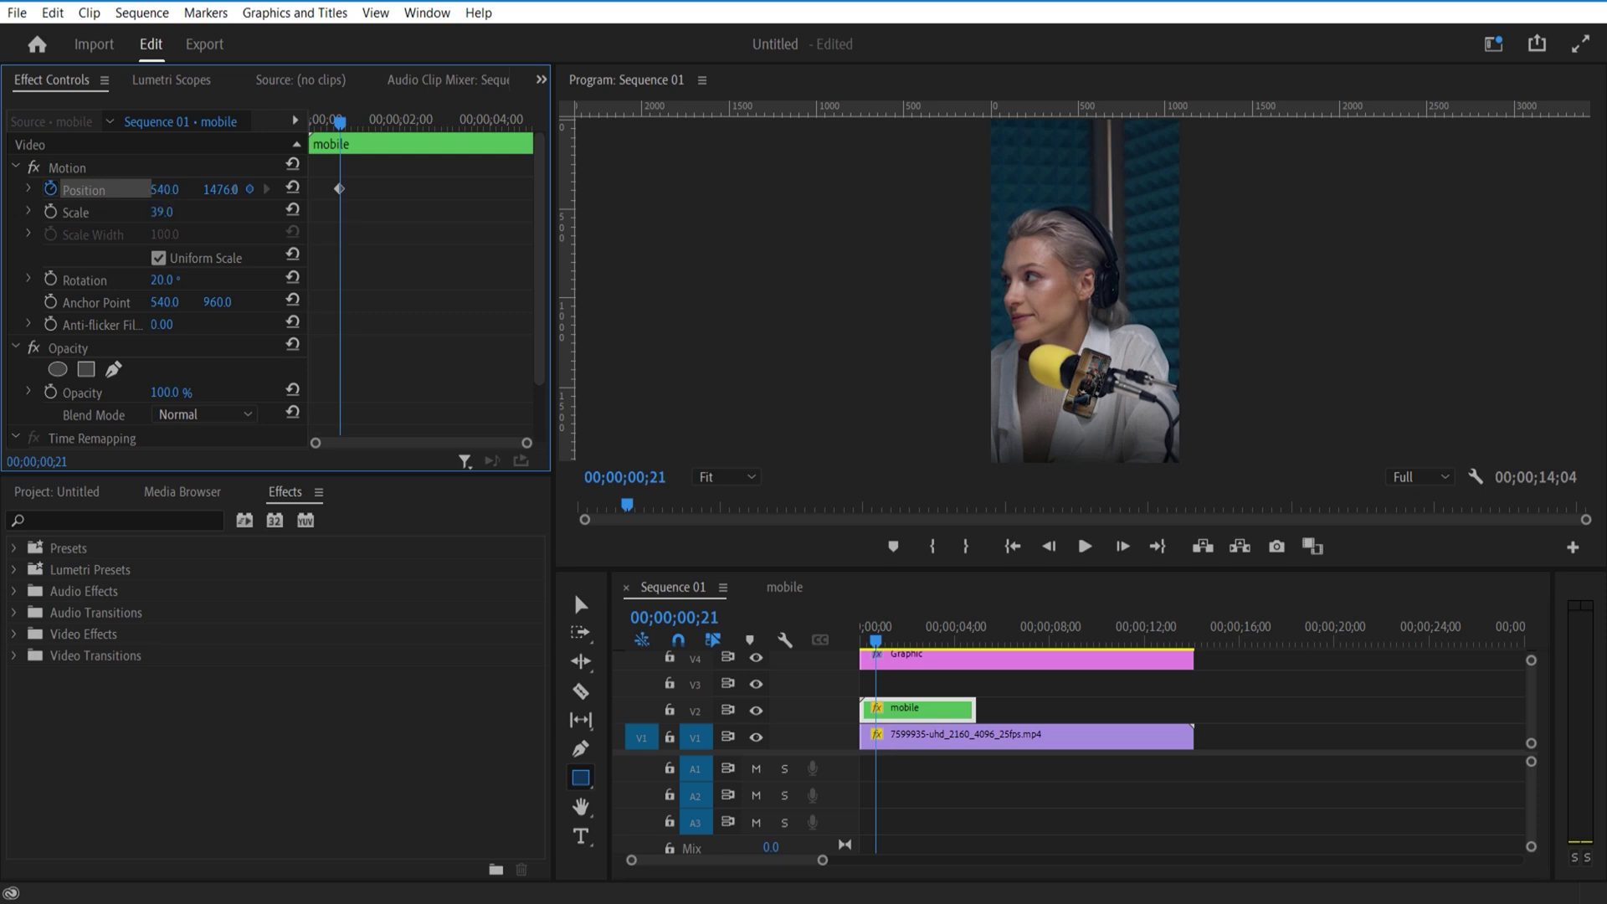
# Animate the mobile clip sliding in from horizontal position 1264 at its start to a second Position keyframe inside the frame, and play it back.
pyautogui.moveTo(164, 189)
pyautogui.mouseDown()
pyautogui.moveTo(201, 189)
pyautogui.moveTo(173, 189)
pyautogui.mouseUp()
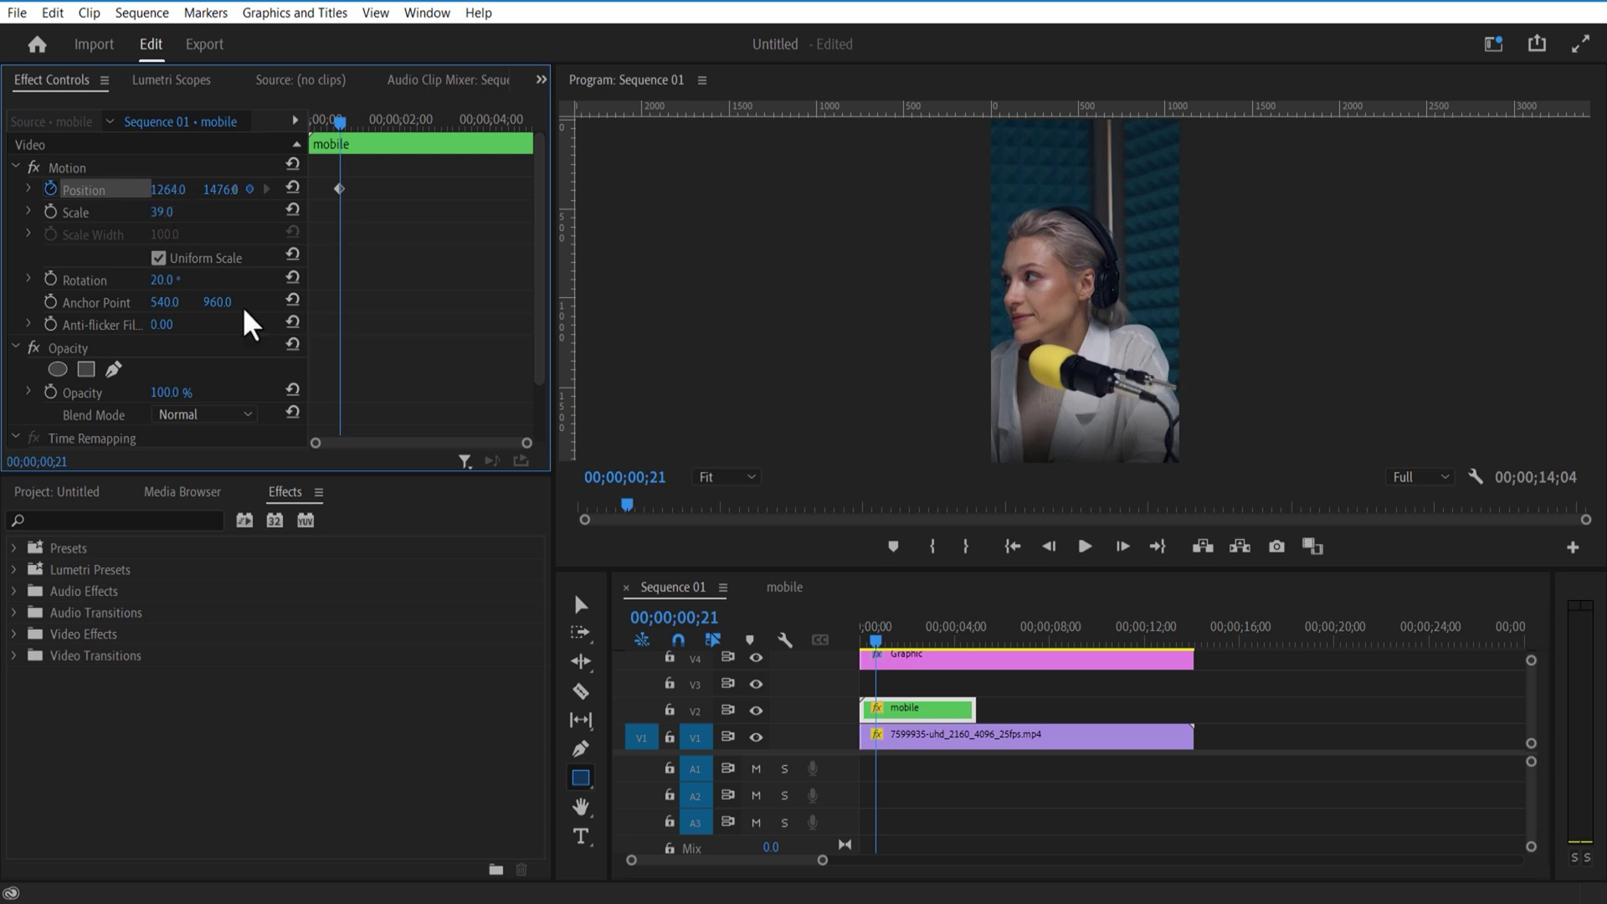
pyautogui.moveTo(322, 190); pyautogui.dragTo(308, 190)
pyautogui.moveTo(876, 640); pyautogui.dragTo(883, 640)
pyautogui.moveTo(170, 189); pyautogui.dragTo(17, 190)
pyautogui.moveTo(883, 640); pyautogui.dragTo(849, 644)
pyautogui.click(1086, 548)
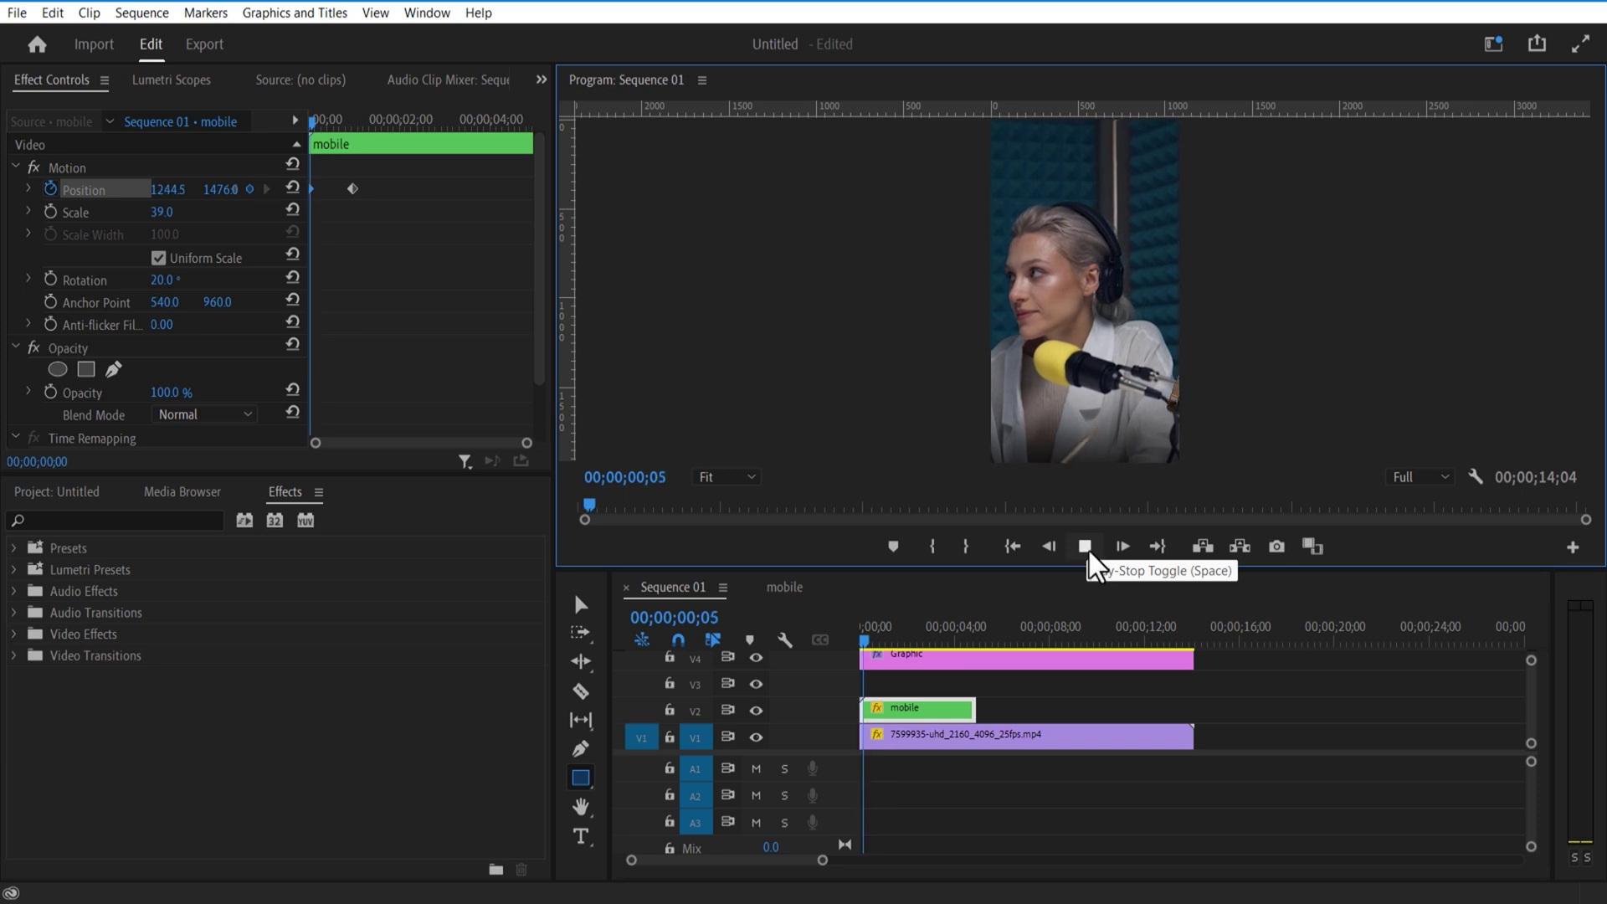
# Set both Position keyframes of the mobile clip to Auto Bezier temporal interpolation and play back the slide-in.
pyautogui.moveTo(376, 174); pyautogui.dragTo(275, 200)
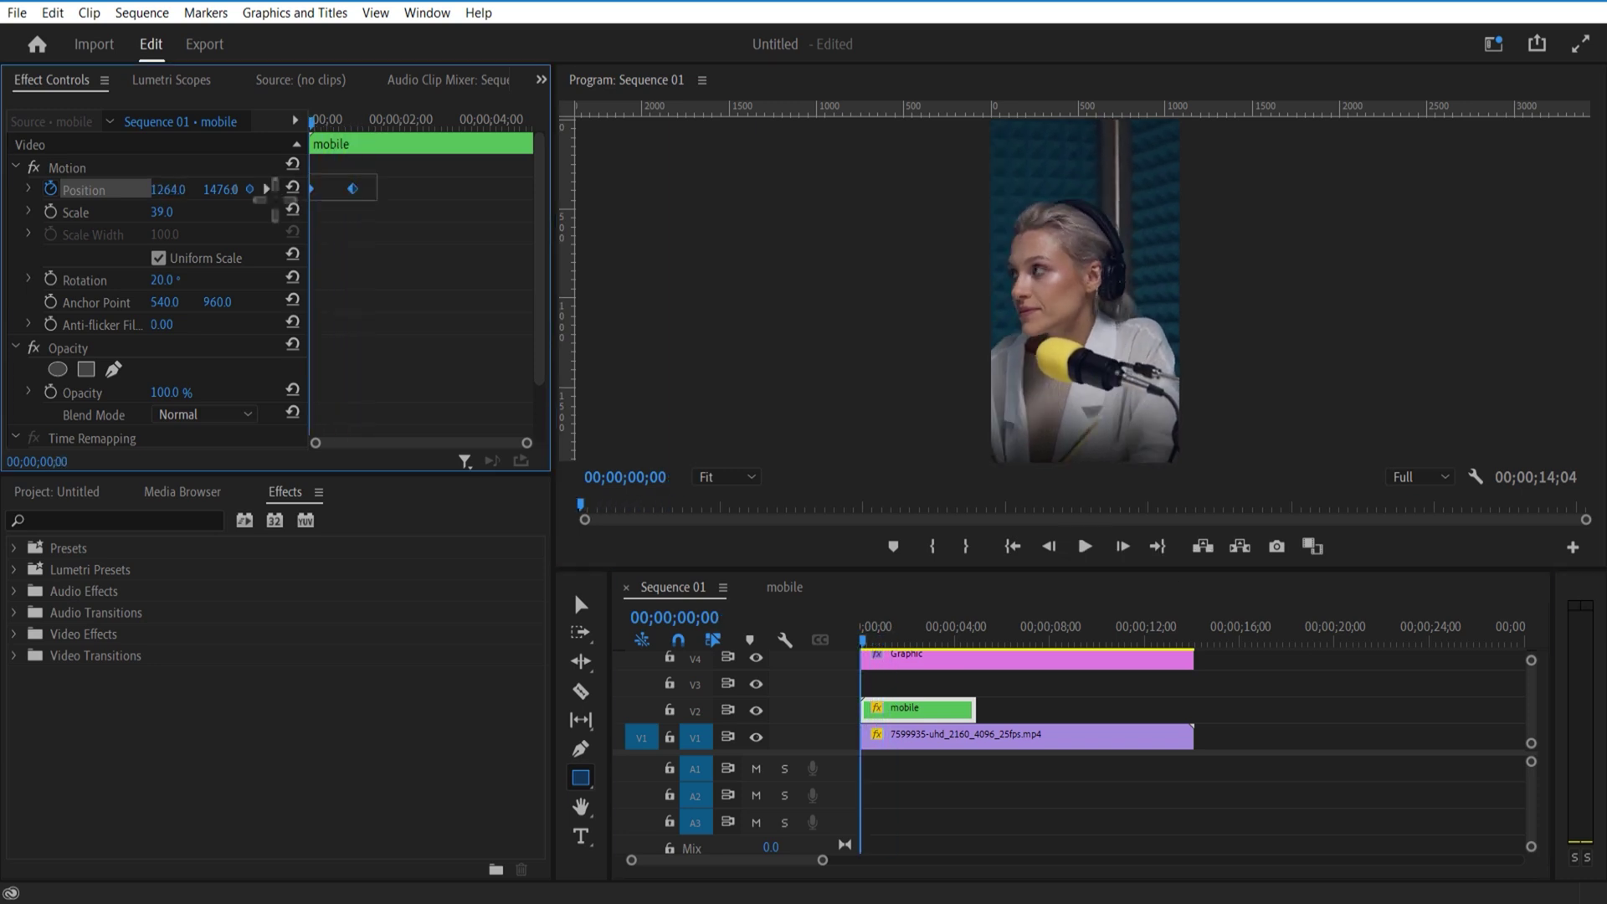
pyautogui.rightClick(360, 194)
pyautogui.moveTo(502, 368)
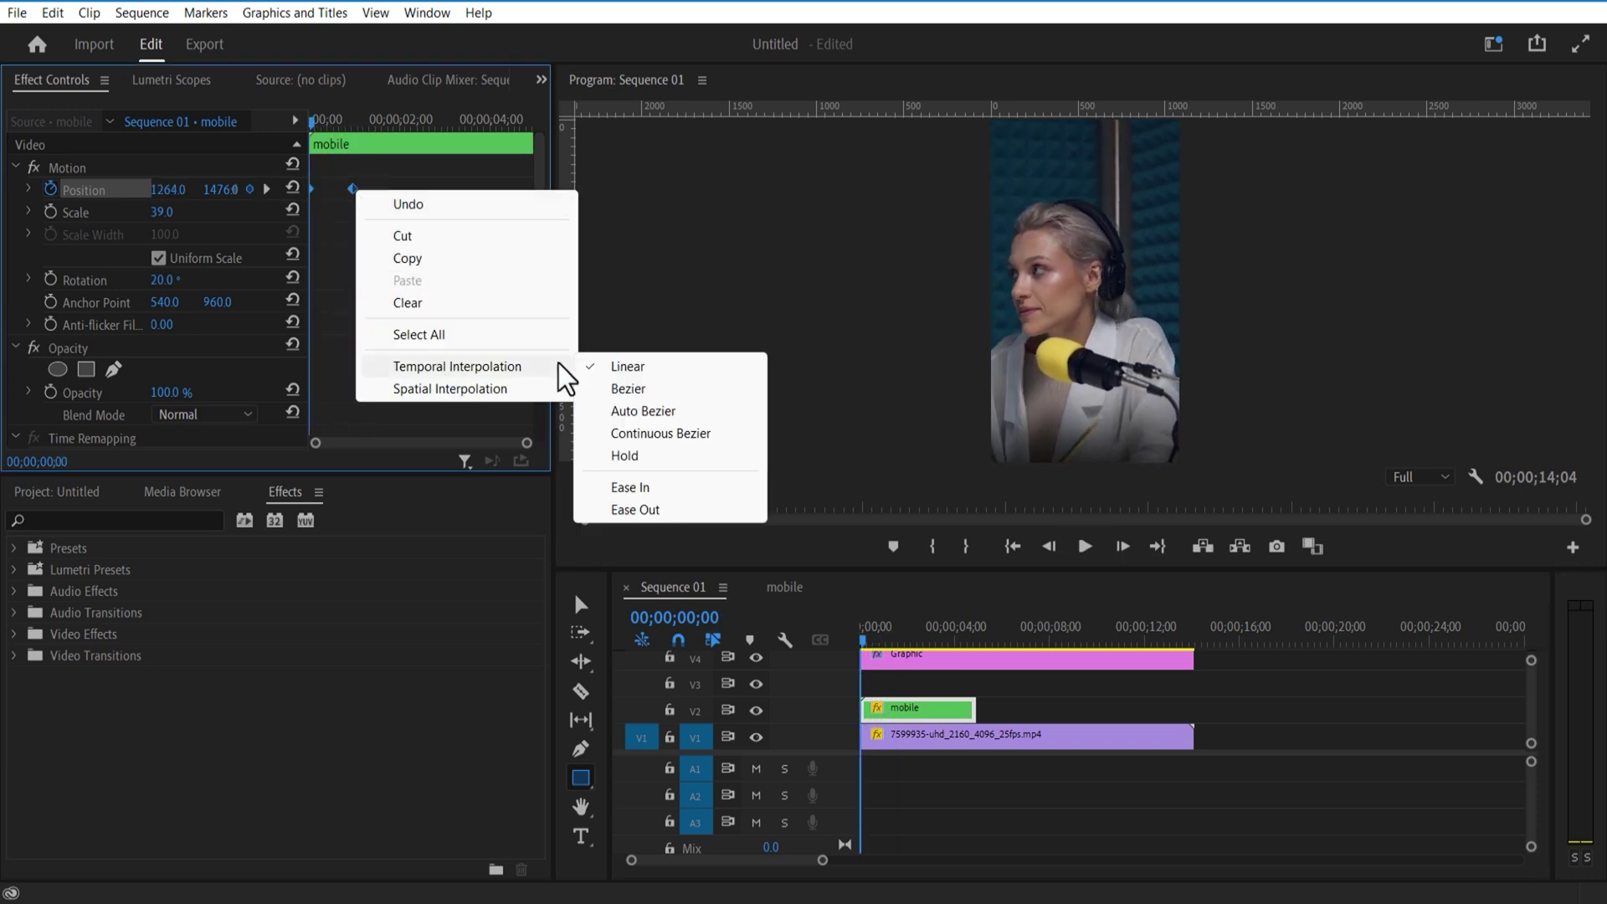
pyautogui.click(645, 411)
pyautogui.click(1085, 548)
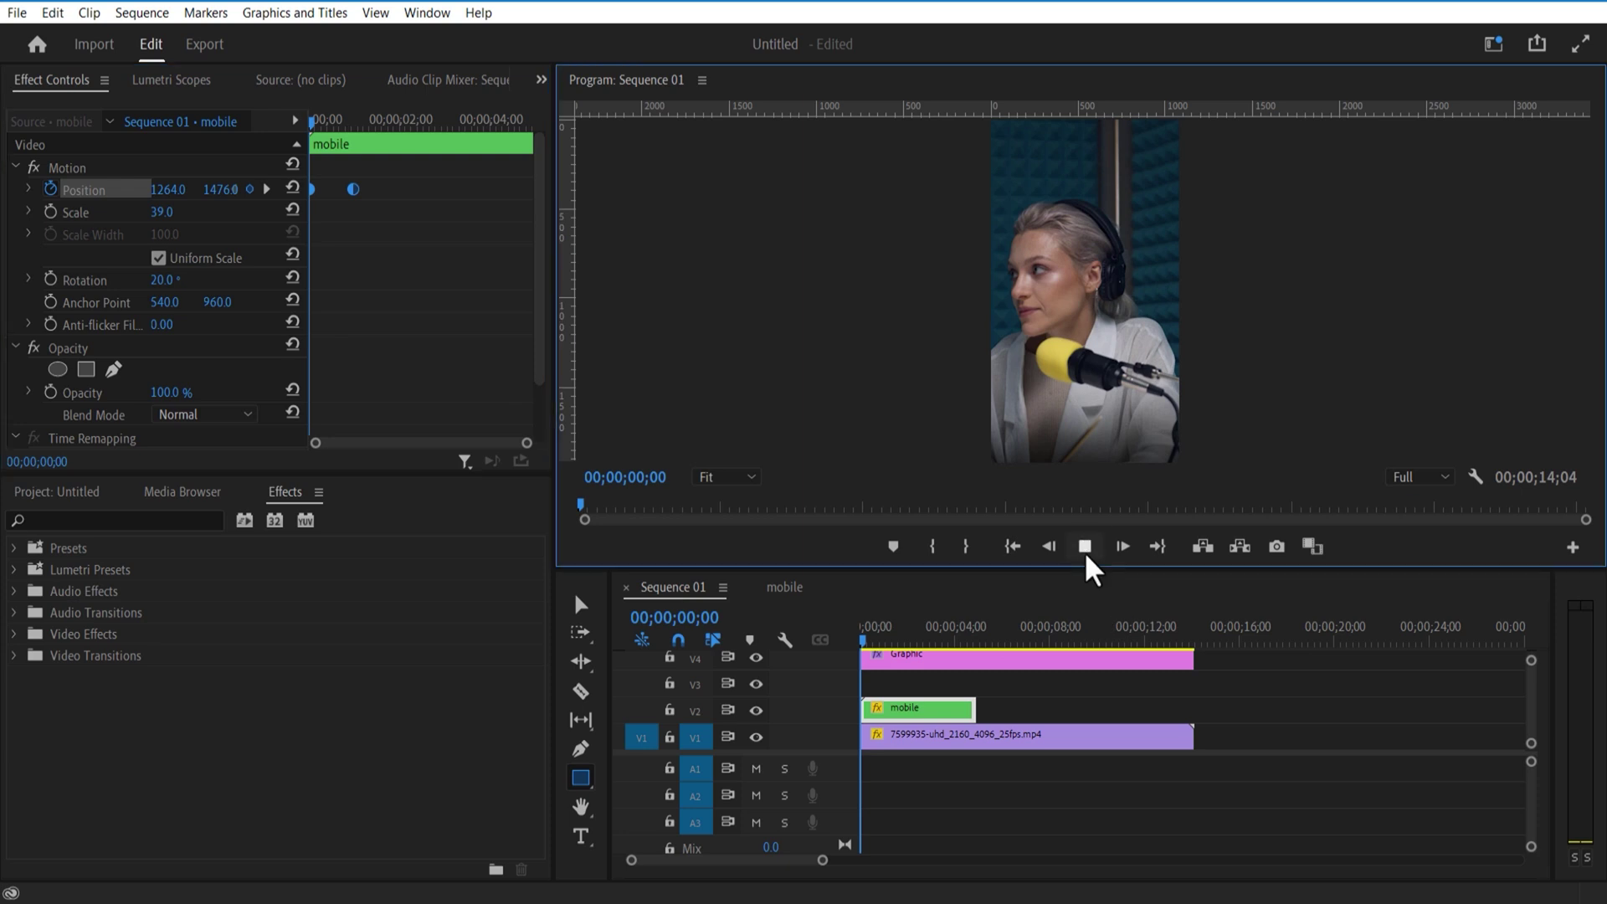
pyautogui.click(1087, 554)
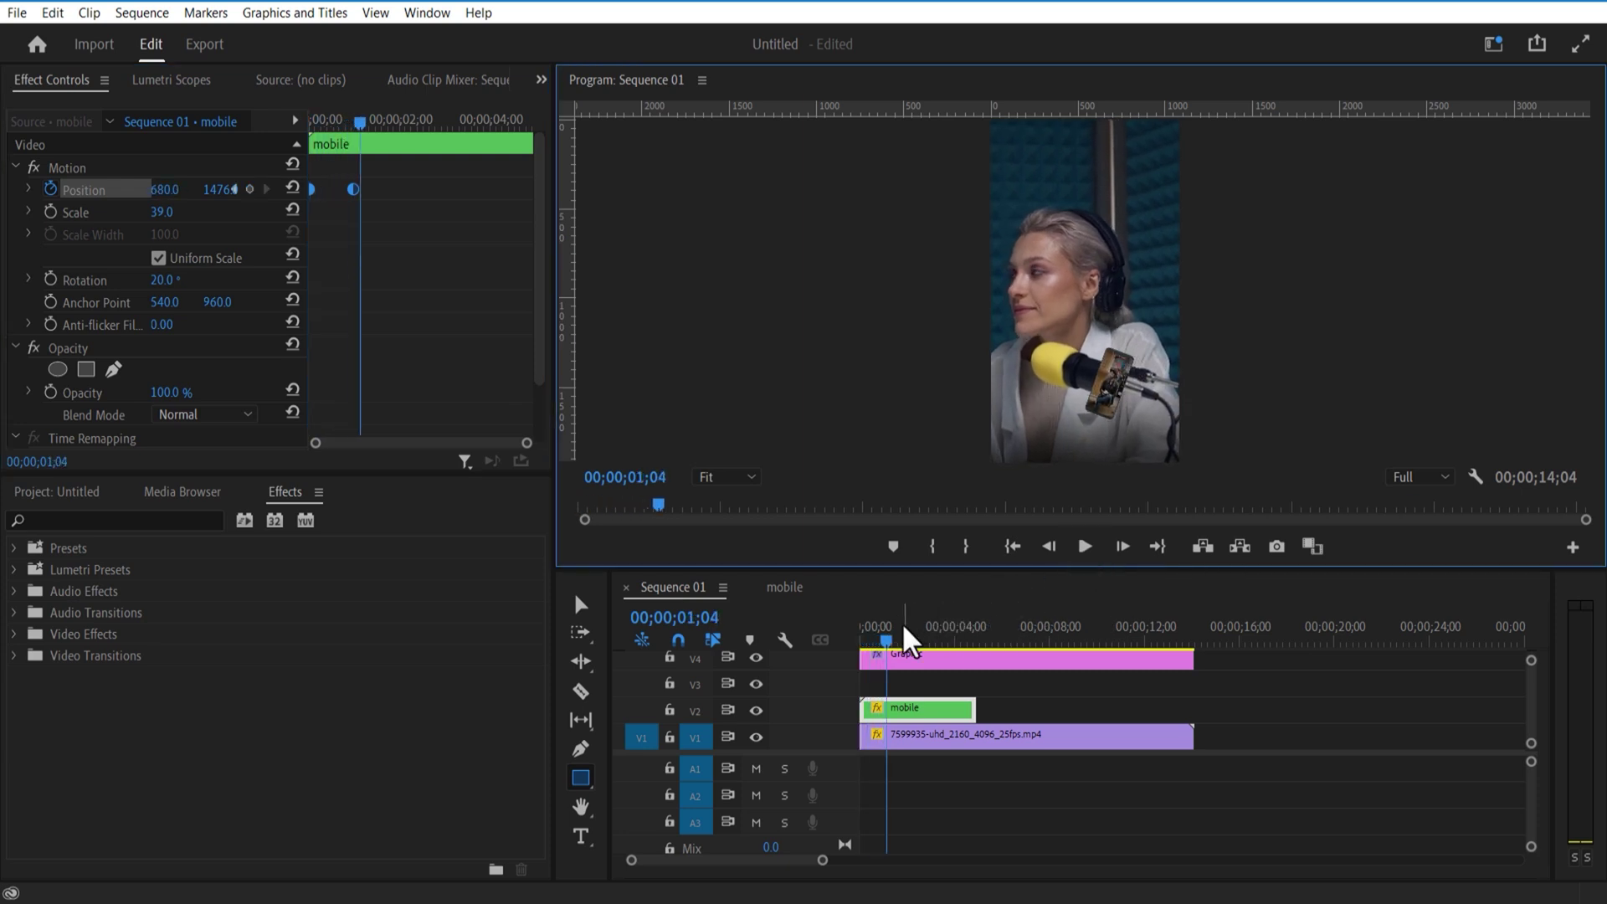
# Add a Position keyframe raising the mobile clip to about 1421 vertically, and spread further Position keyframes towards the clip's end.
pyautogui.moveTo(362, 122); pyautogui.dragTo(369, 121)
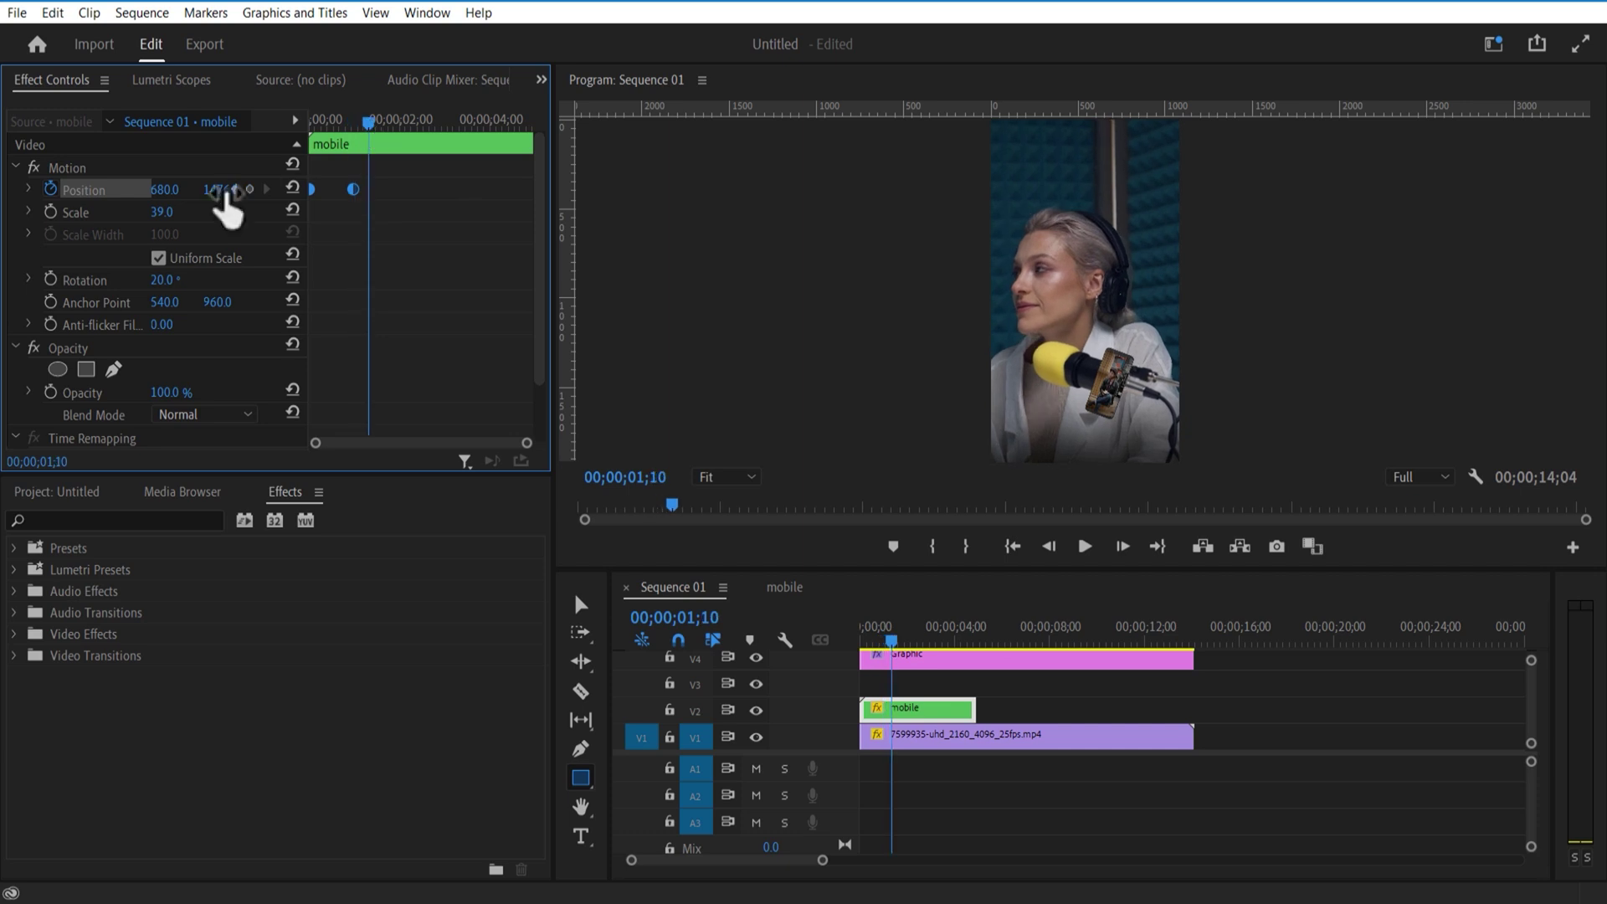
pyautogui.moveTo(220, 191); pyautogui.dragTo(176, 191)
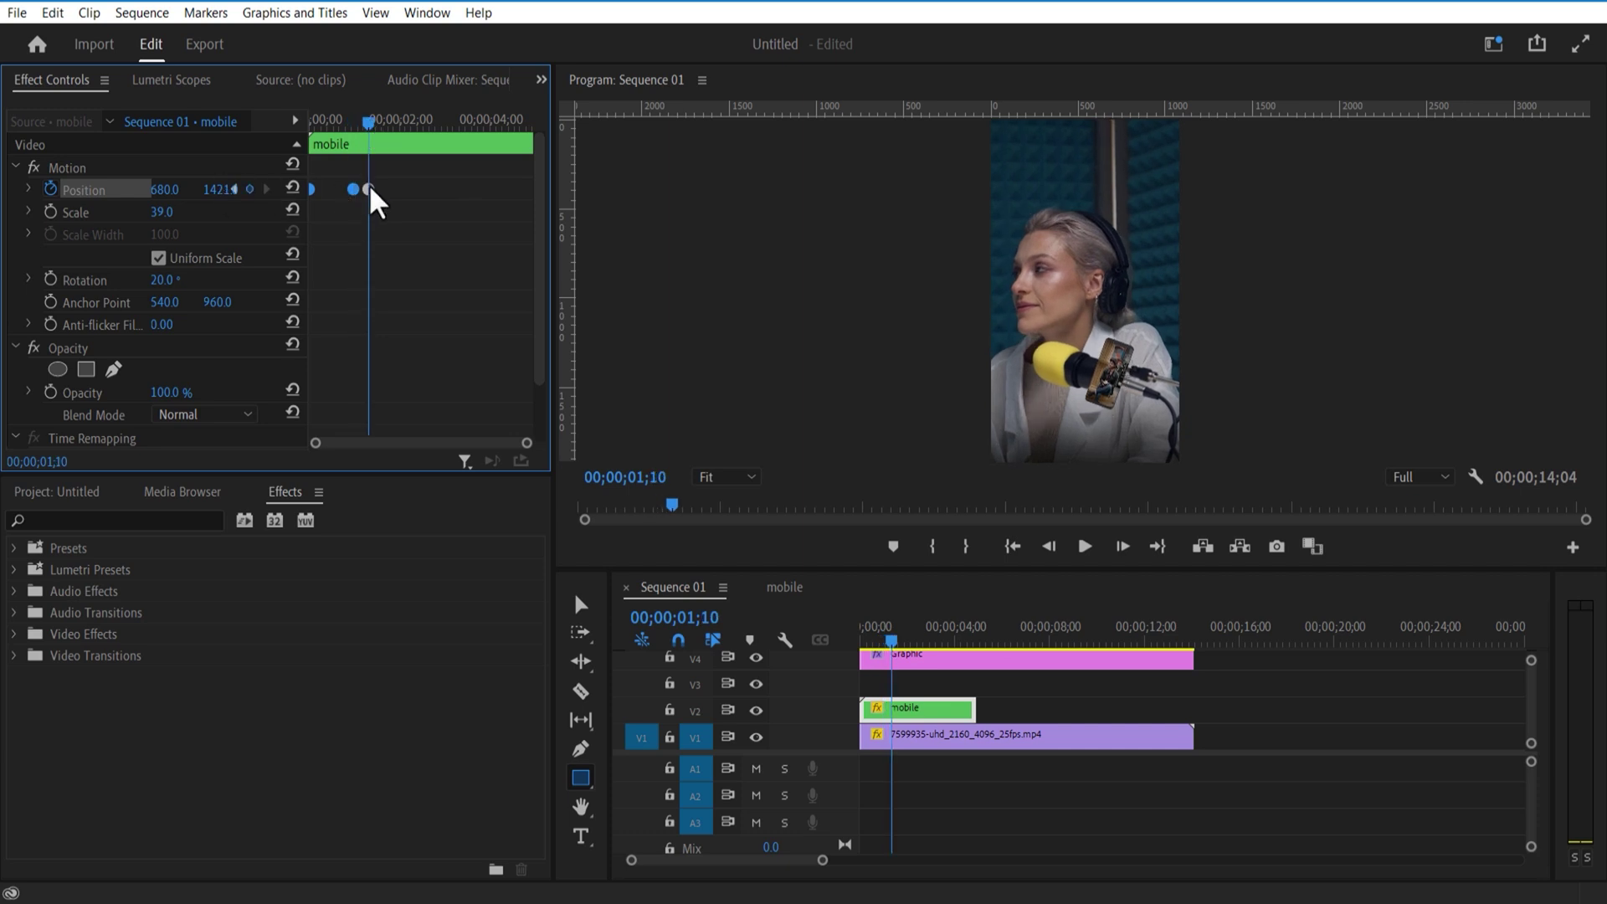
pyautogui.moveTo(368, 190); pyautogui.dragTo(384, 190)
pyautogui.moveTo(369, 123); pyautogui.dragTo(466, 151)
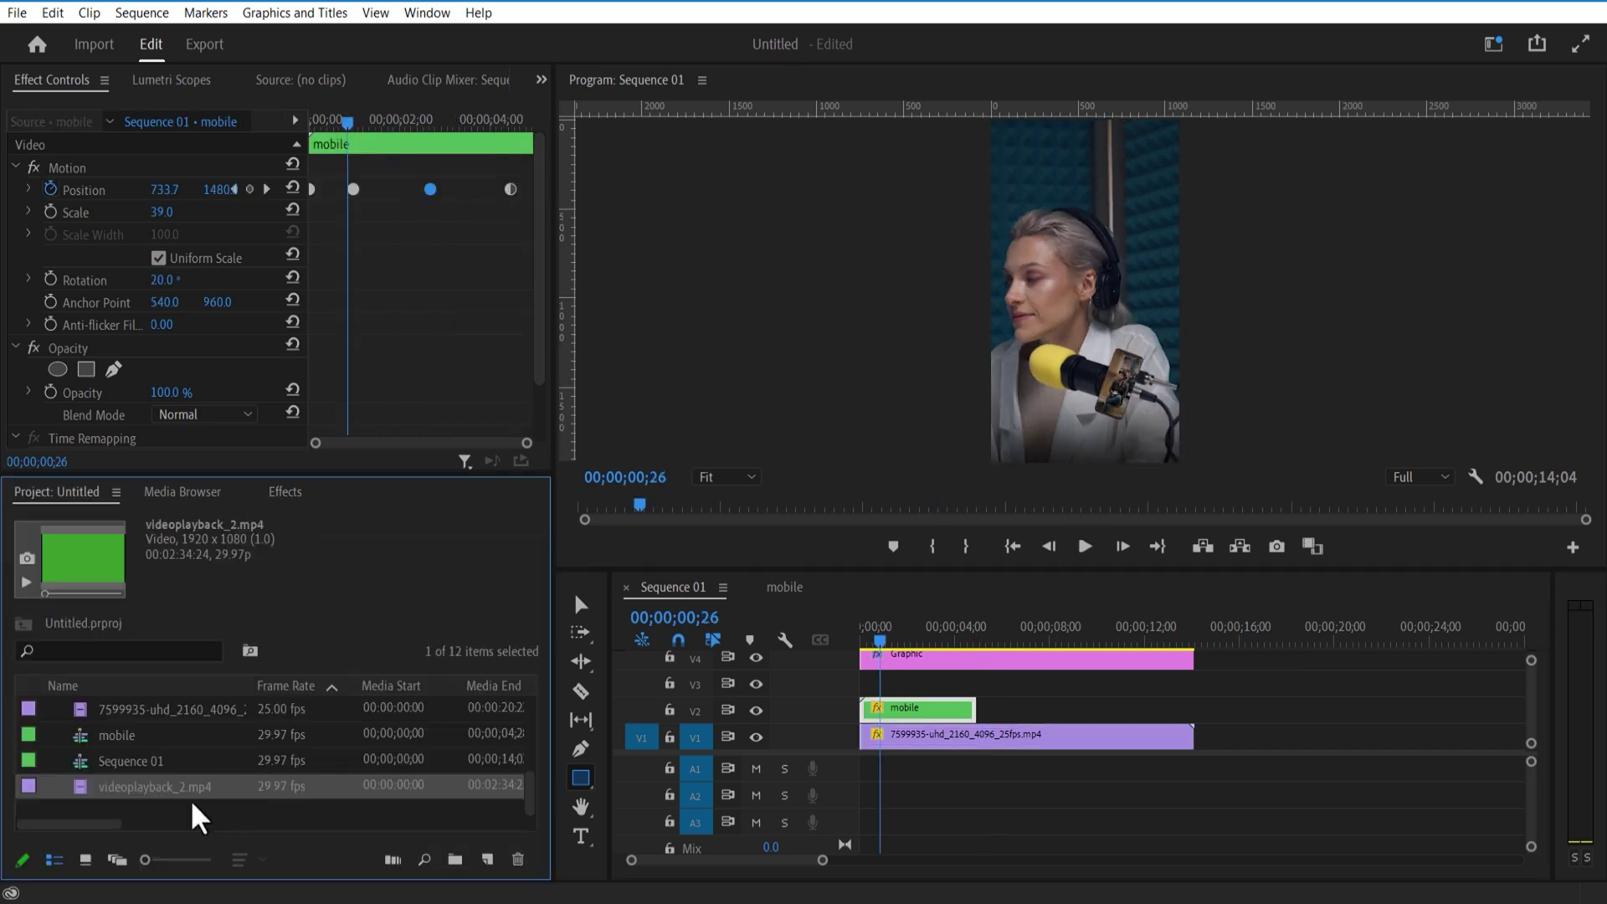
# Place videoplayback_2.mp4 on V3 above the mobile clip and key out its green with Ultra Key, at scale 20 and horizontal position 786.
pyautogui.moveTo(197, 814); pyautogui.dragTo(963, 699)
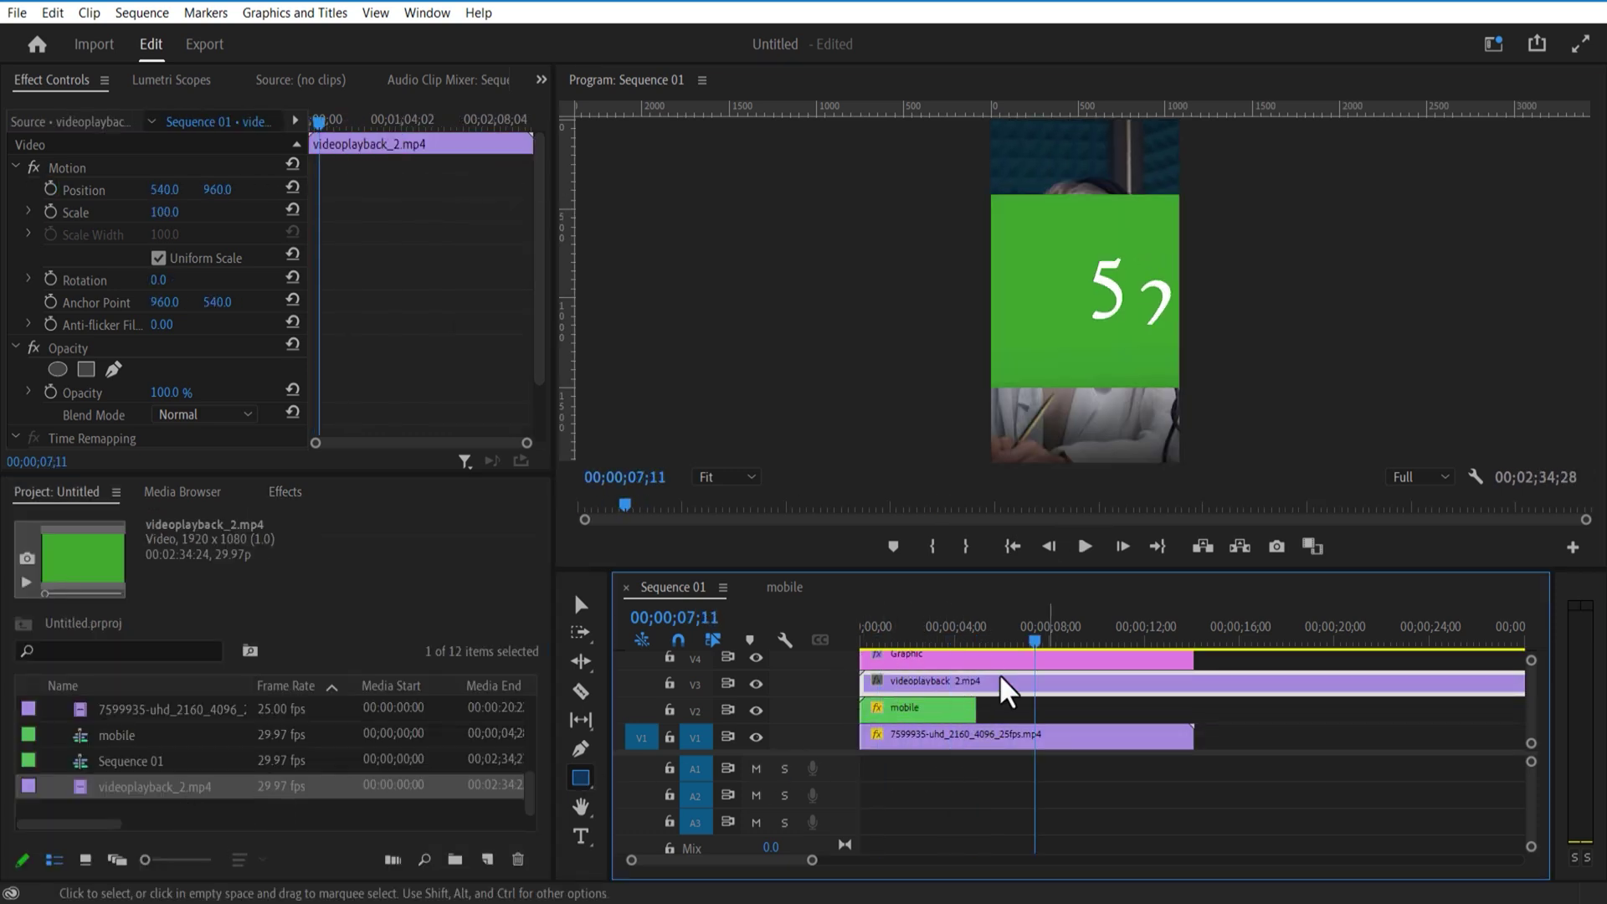
pyautogui.hotkey('shift', '7')
pyautogui.click(119, 519)
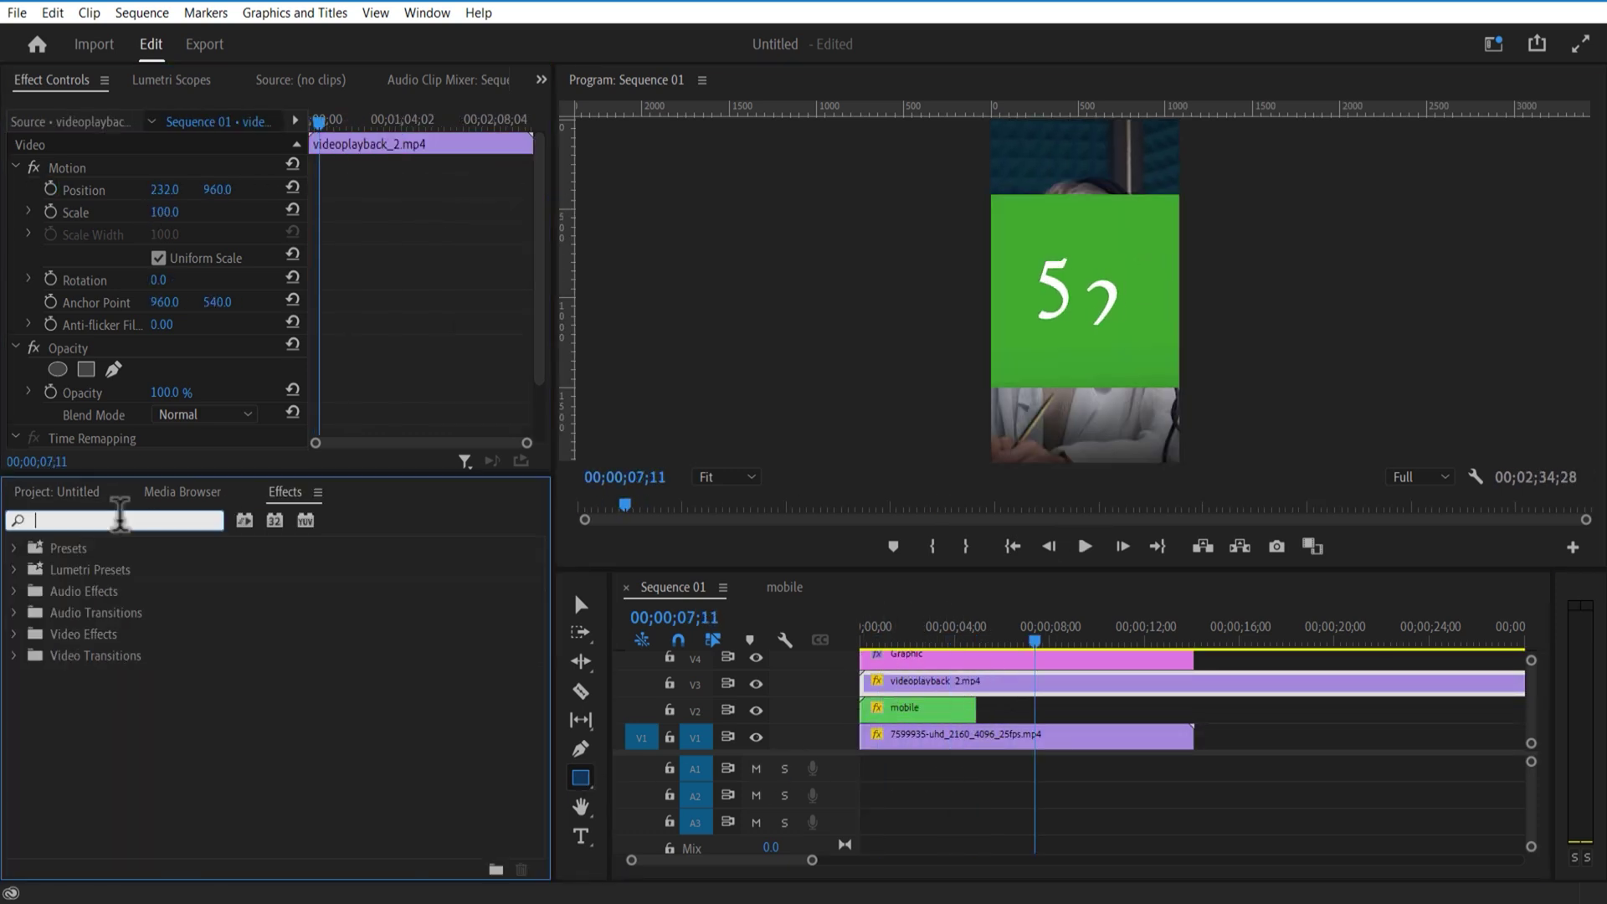
pyautogui.write('ultr')
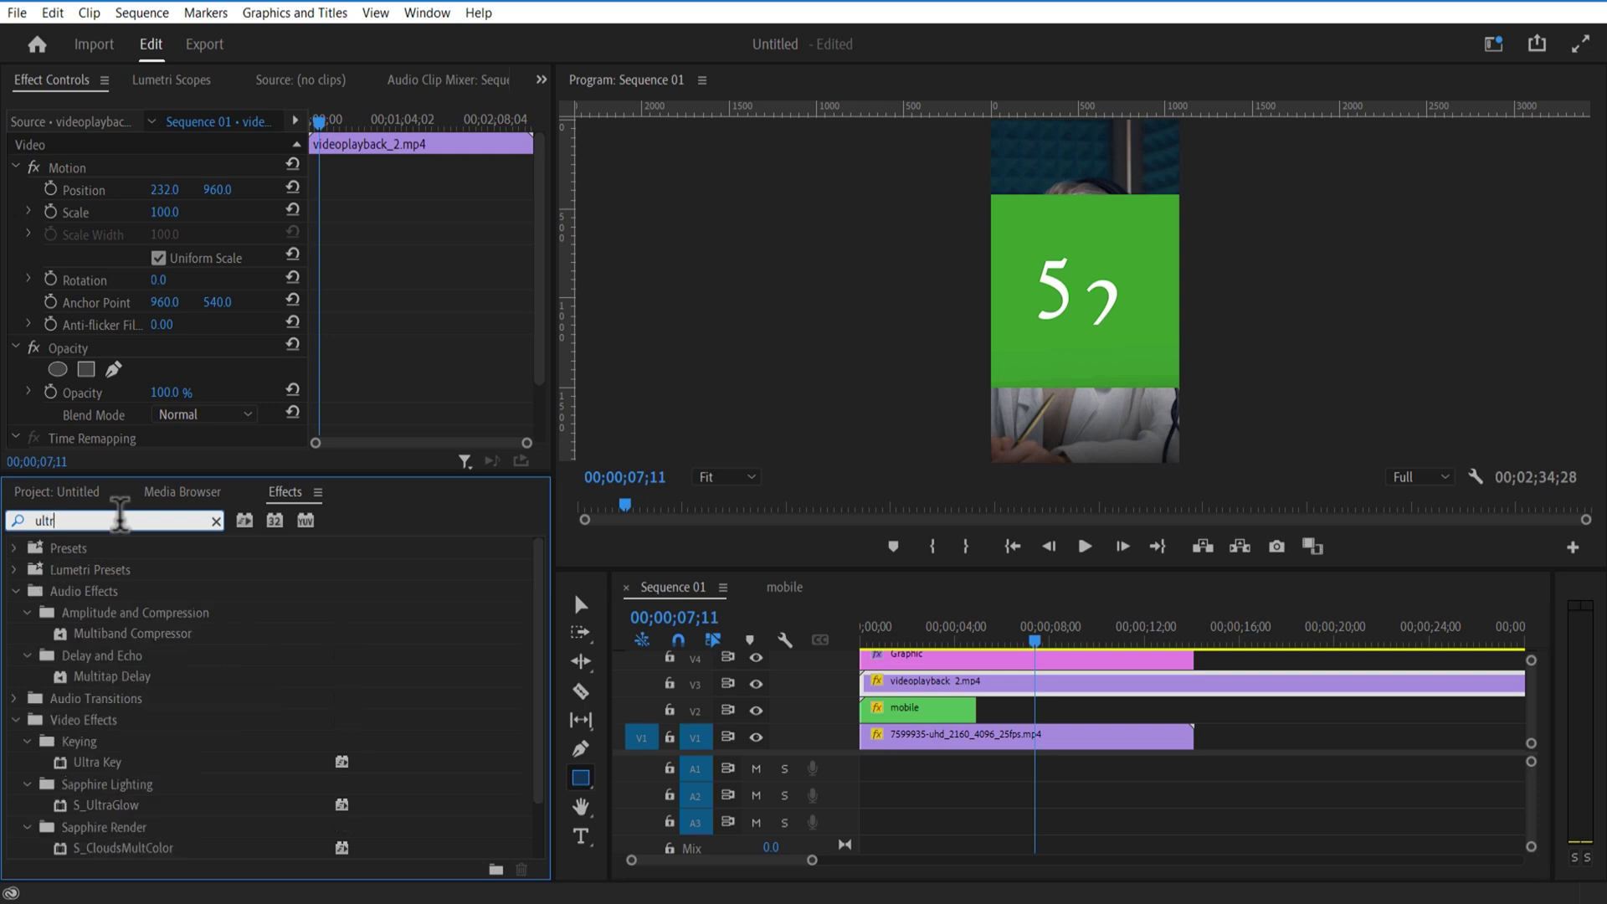
pyautogui.moveTo(97, 680); pyautogui.dragTo(924, 677)
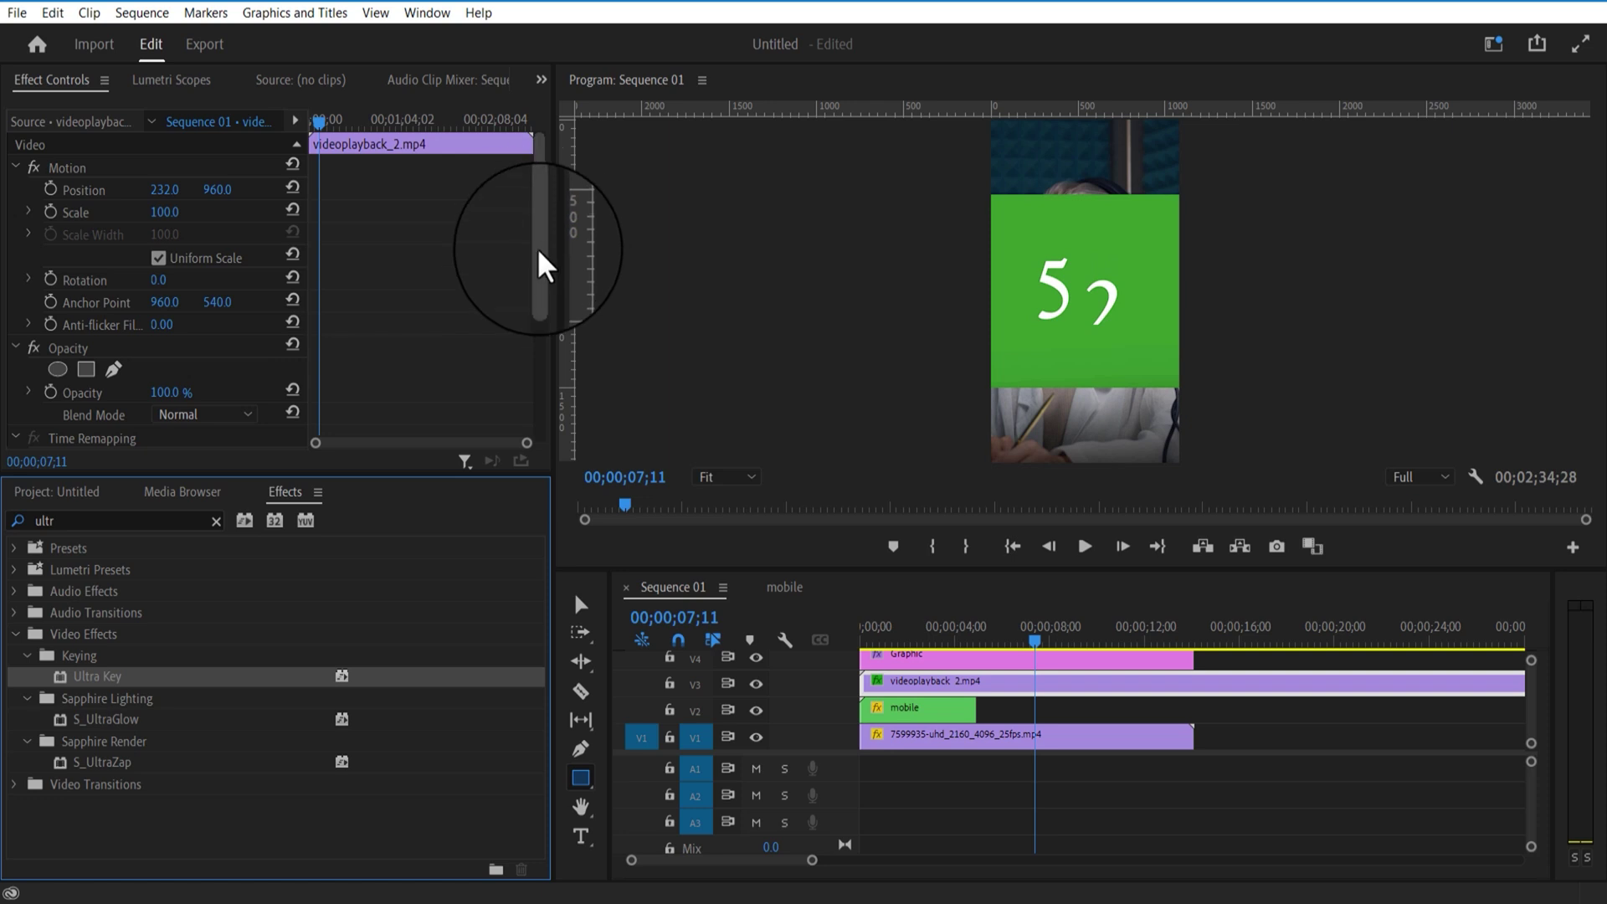
pyautogui.moveTo(539, 258); pyautogui.dragTo(538, 359)
pyautogui.click(188, 334)
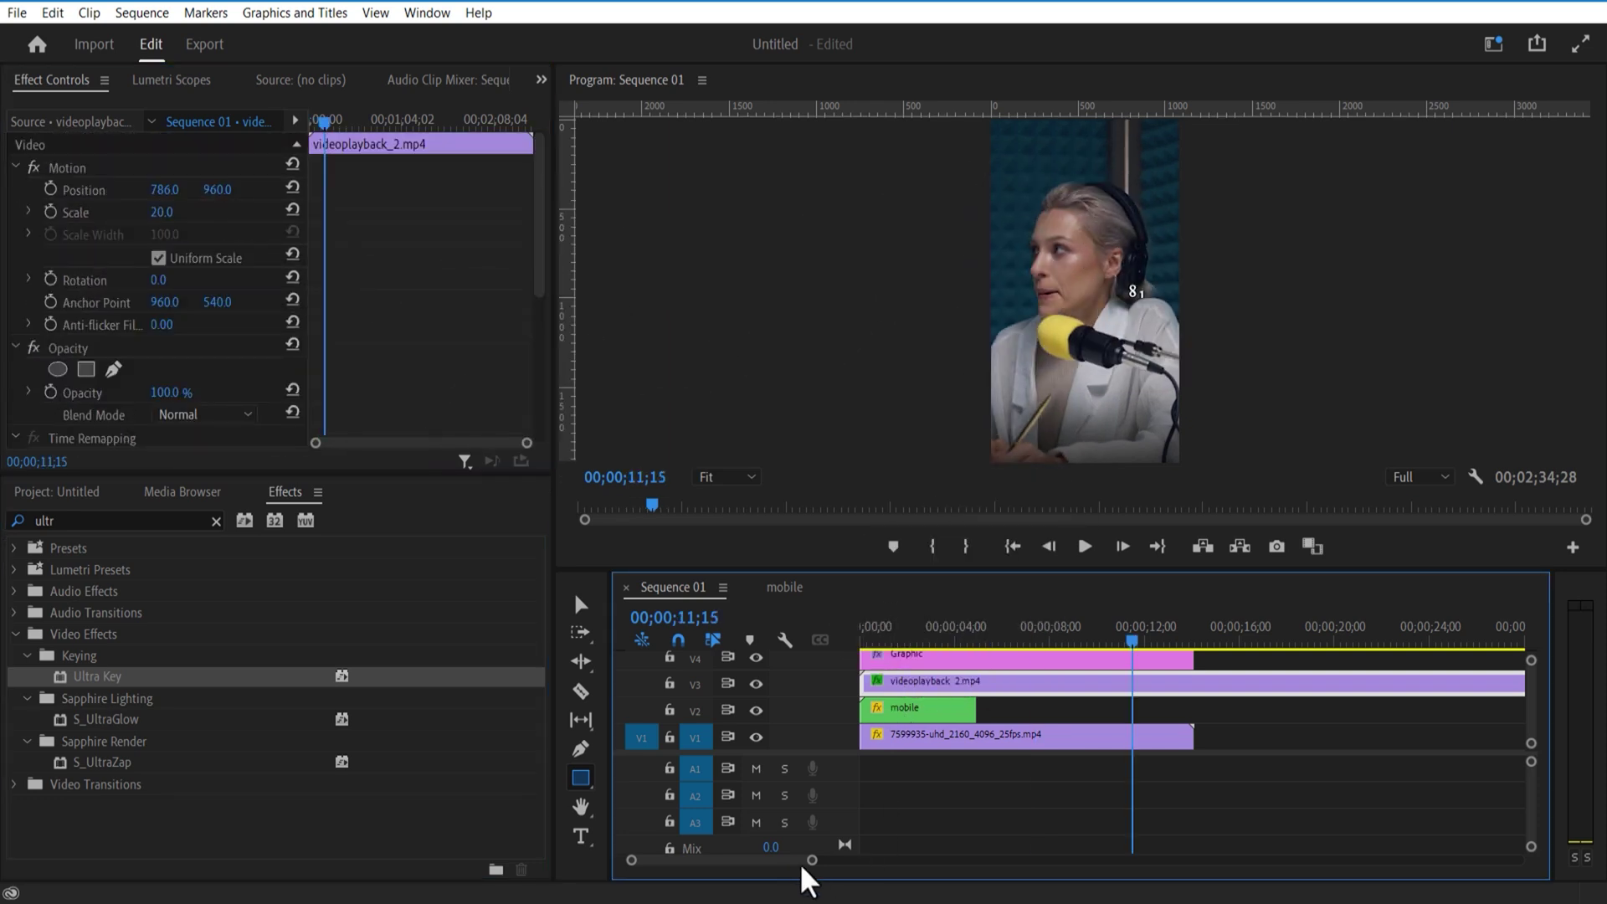
# Set the videoplayback_2.mp4 clip's speed to 2000% with Optical Flow time interpolation.
pyautogui.moveTo(803, 869); pyautogui.dragTo(1024, 867)
pyautogui.click(1076, 637)
pyautogui.rightClick(977, 685)
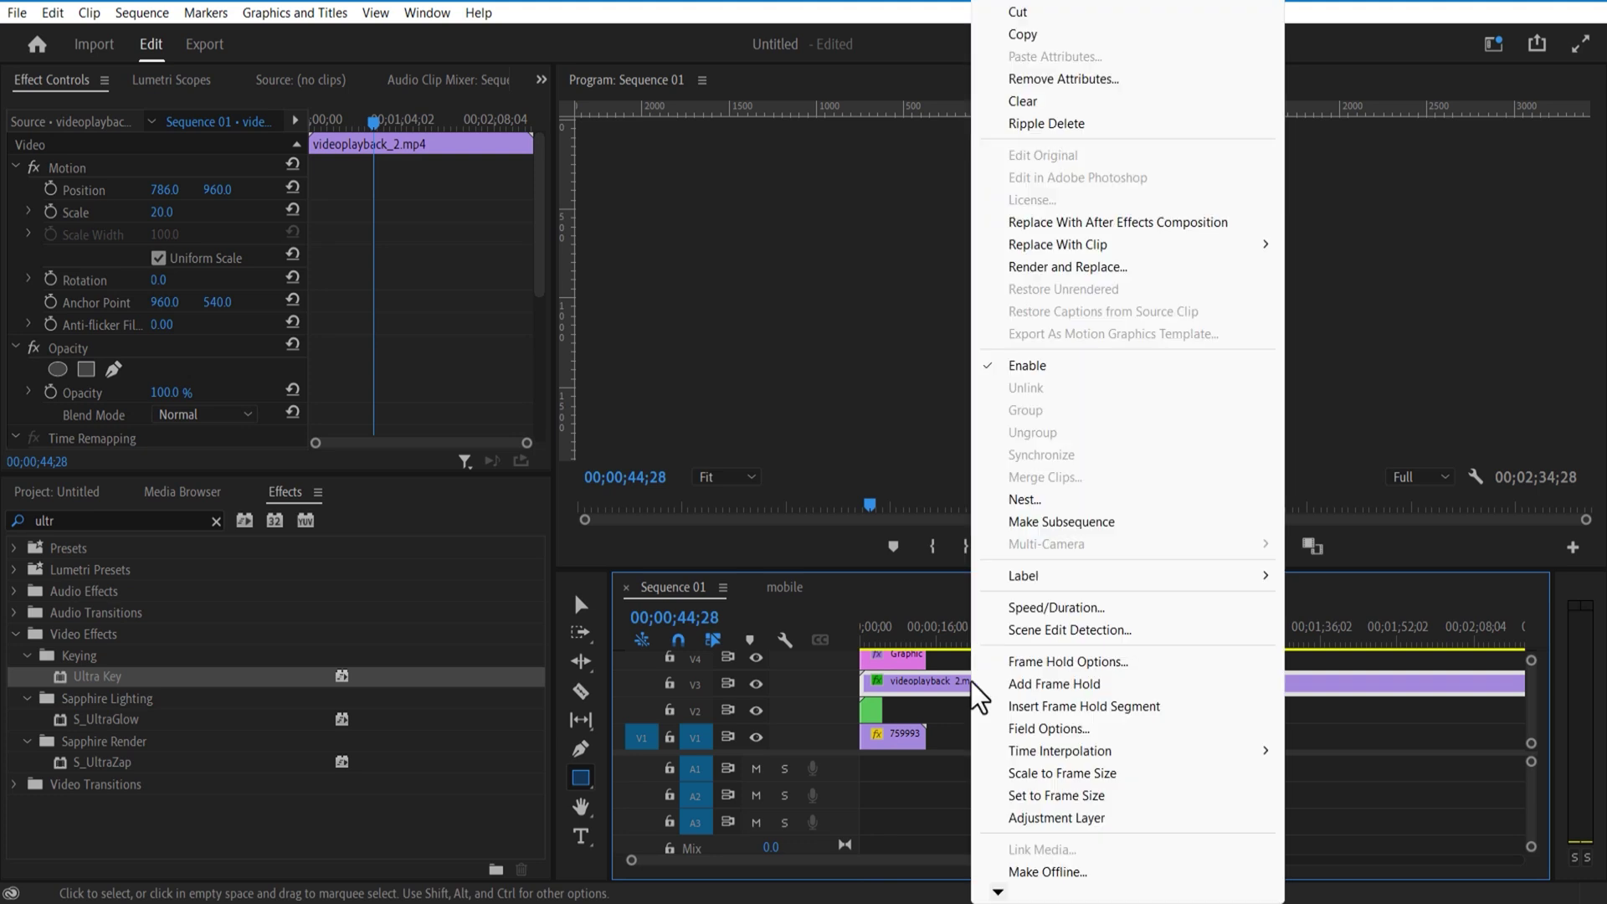
pyautogui.click(1077, 617)
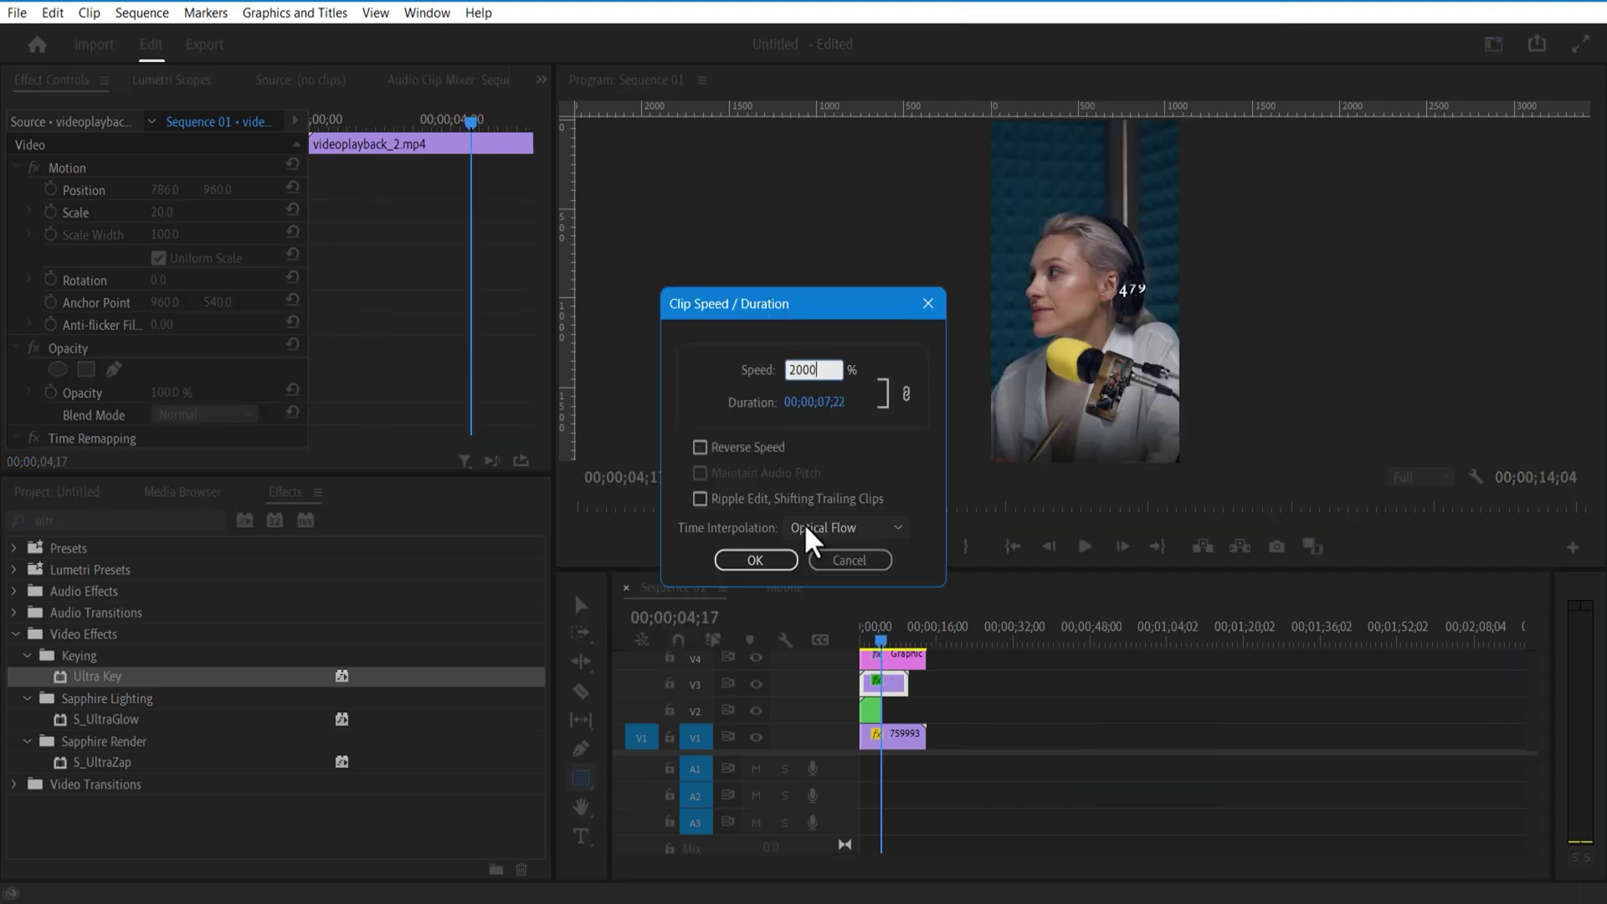
pyautogui.click(758, 561)
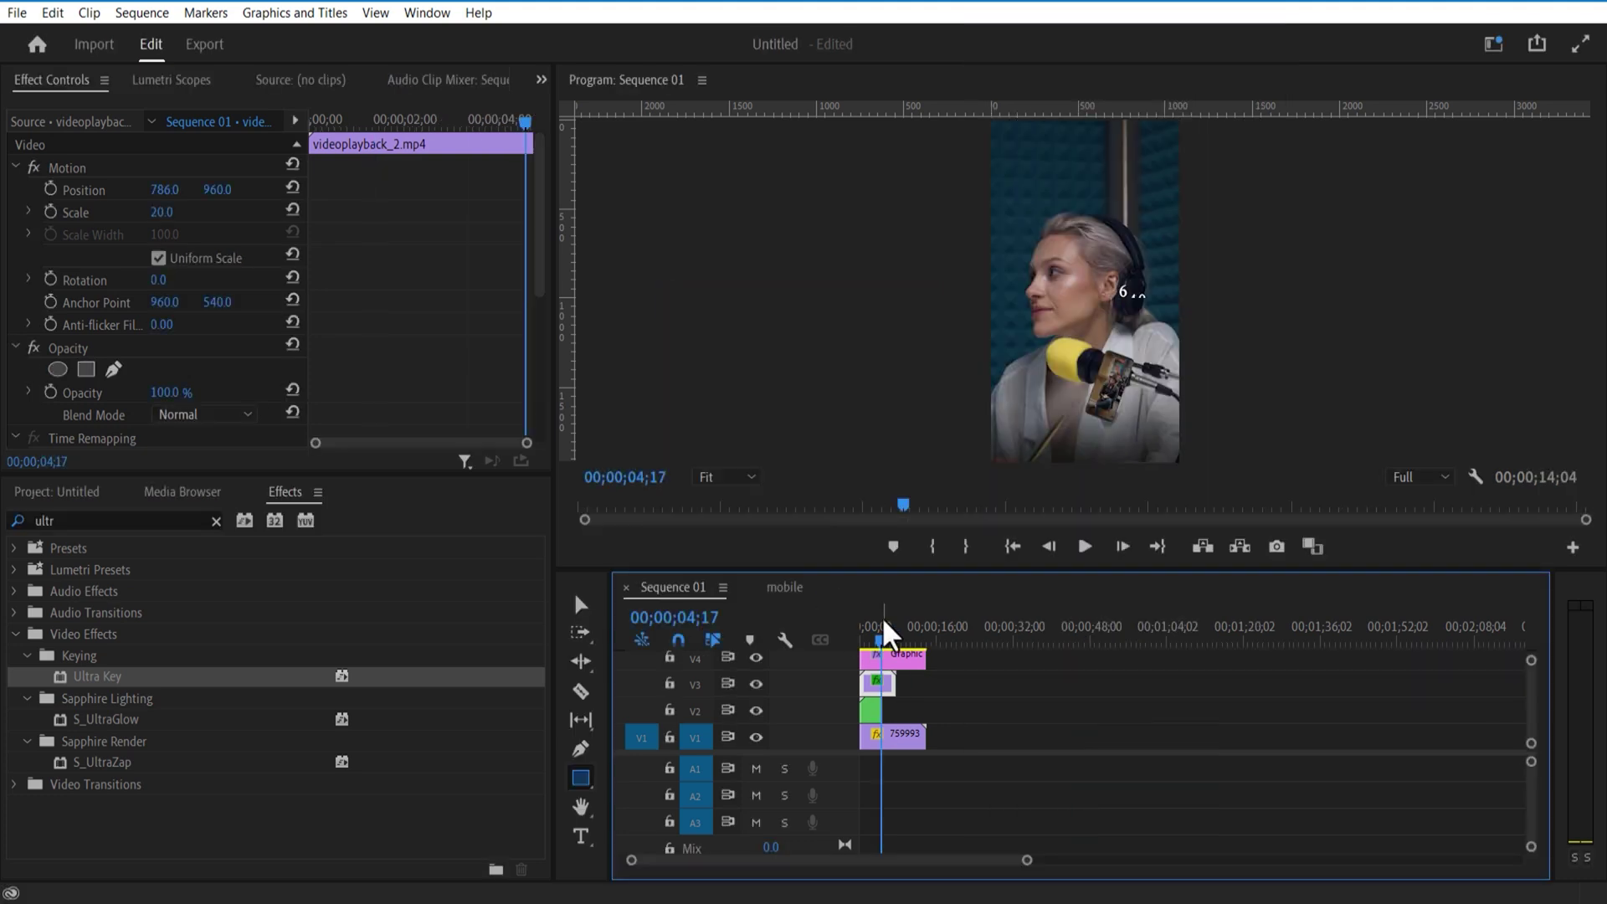
# Copy the counter clip into the mobile sequence, move it to the start of V4 above mobile.png, and set its horizontal position to 508.
pyautogui.click(876, 638)
pyautogui.hotkey('ctrl', 'c')
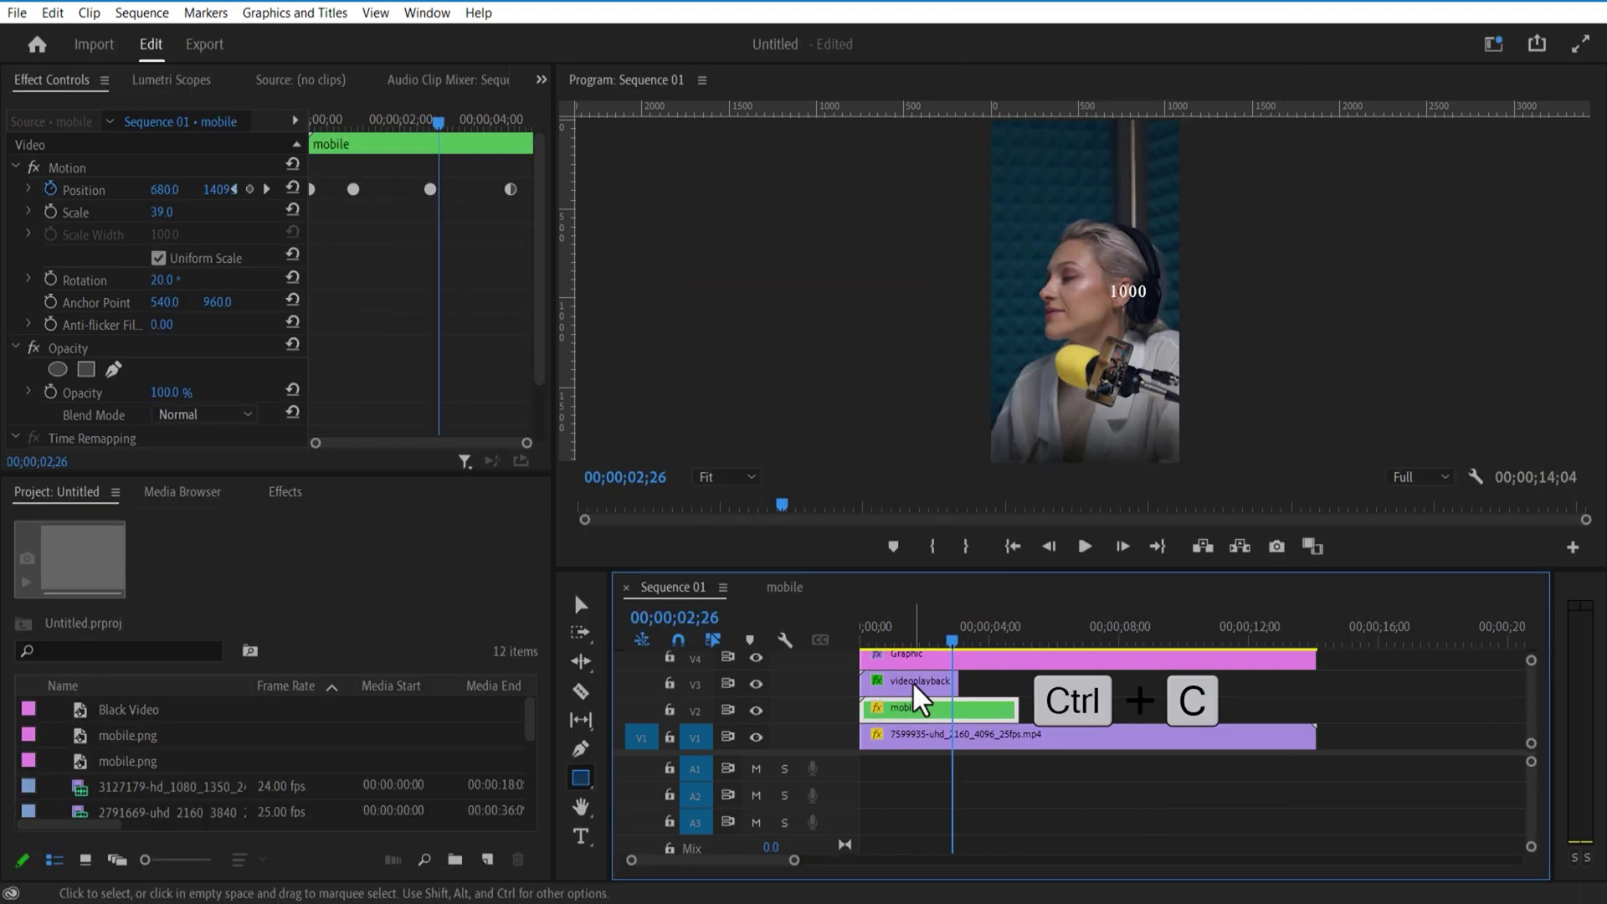
pyautogui.click(929, 682)
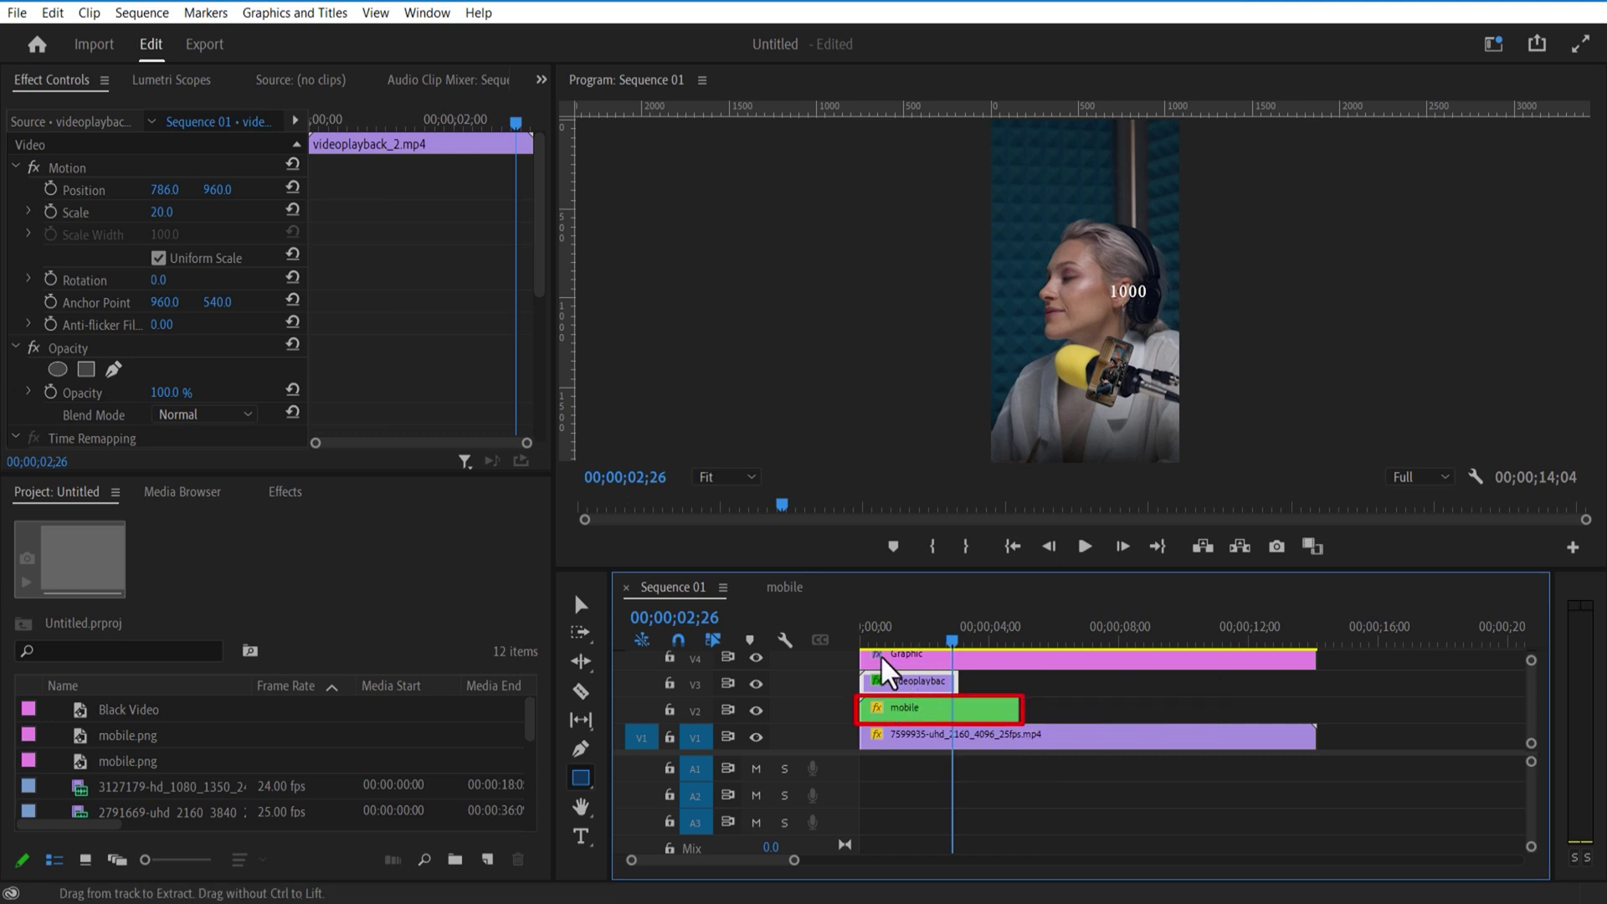
pyautogui.click(785, 588)
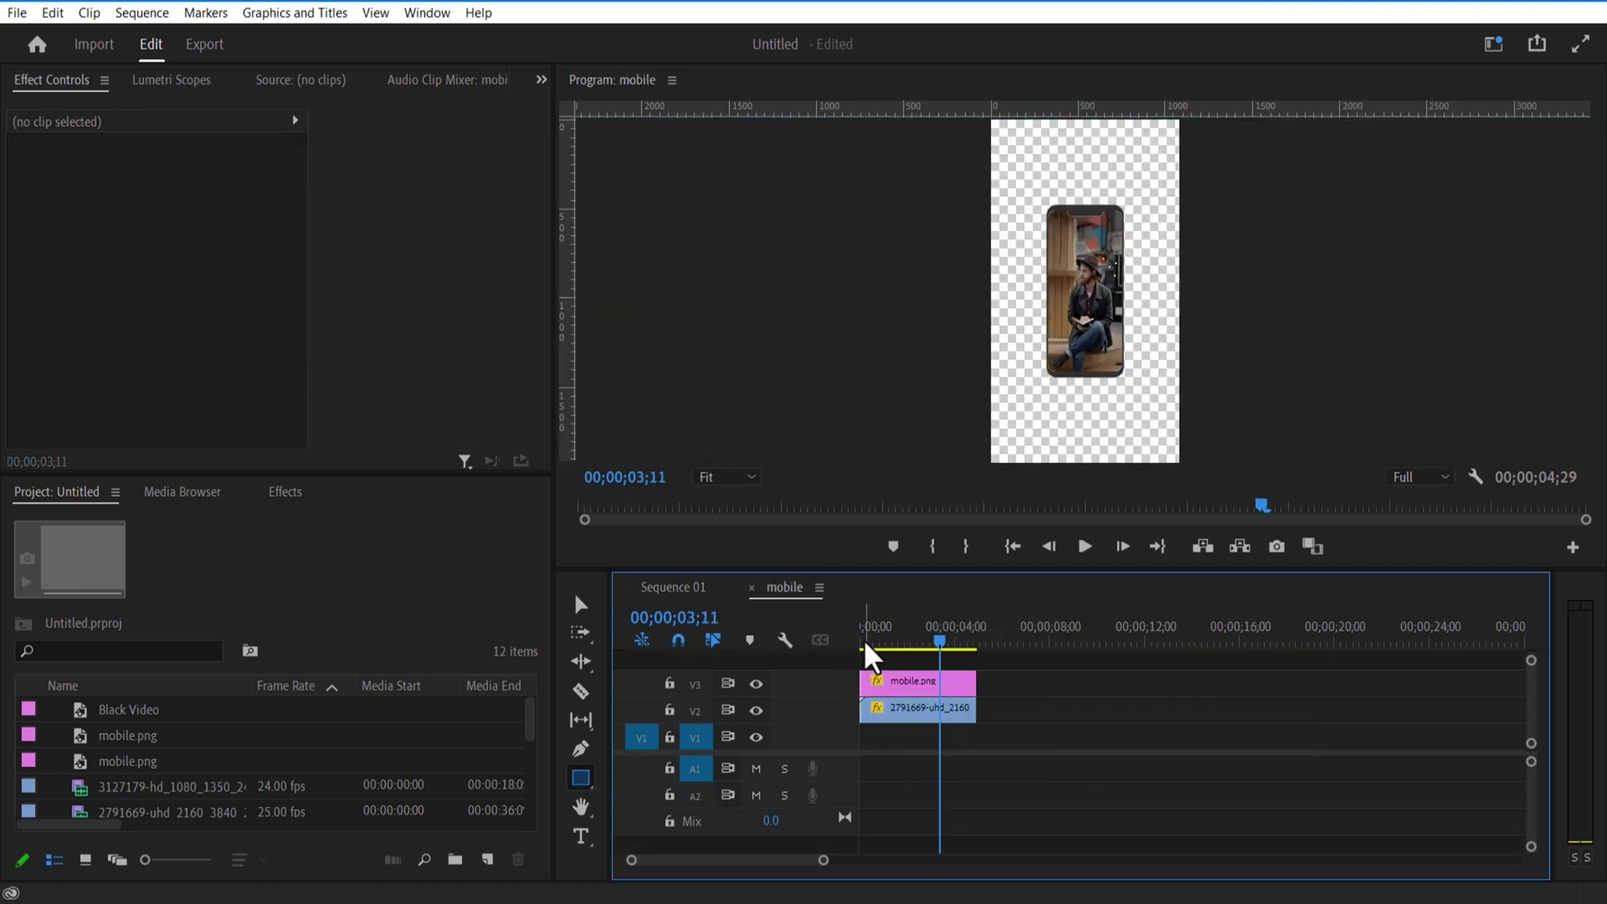
pyautogui.click(1001, 641)
pyautogui.hotkey('ctrl', 'v')
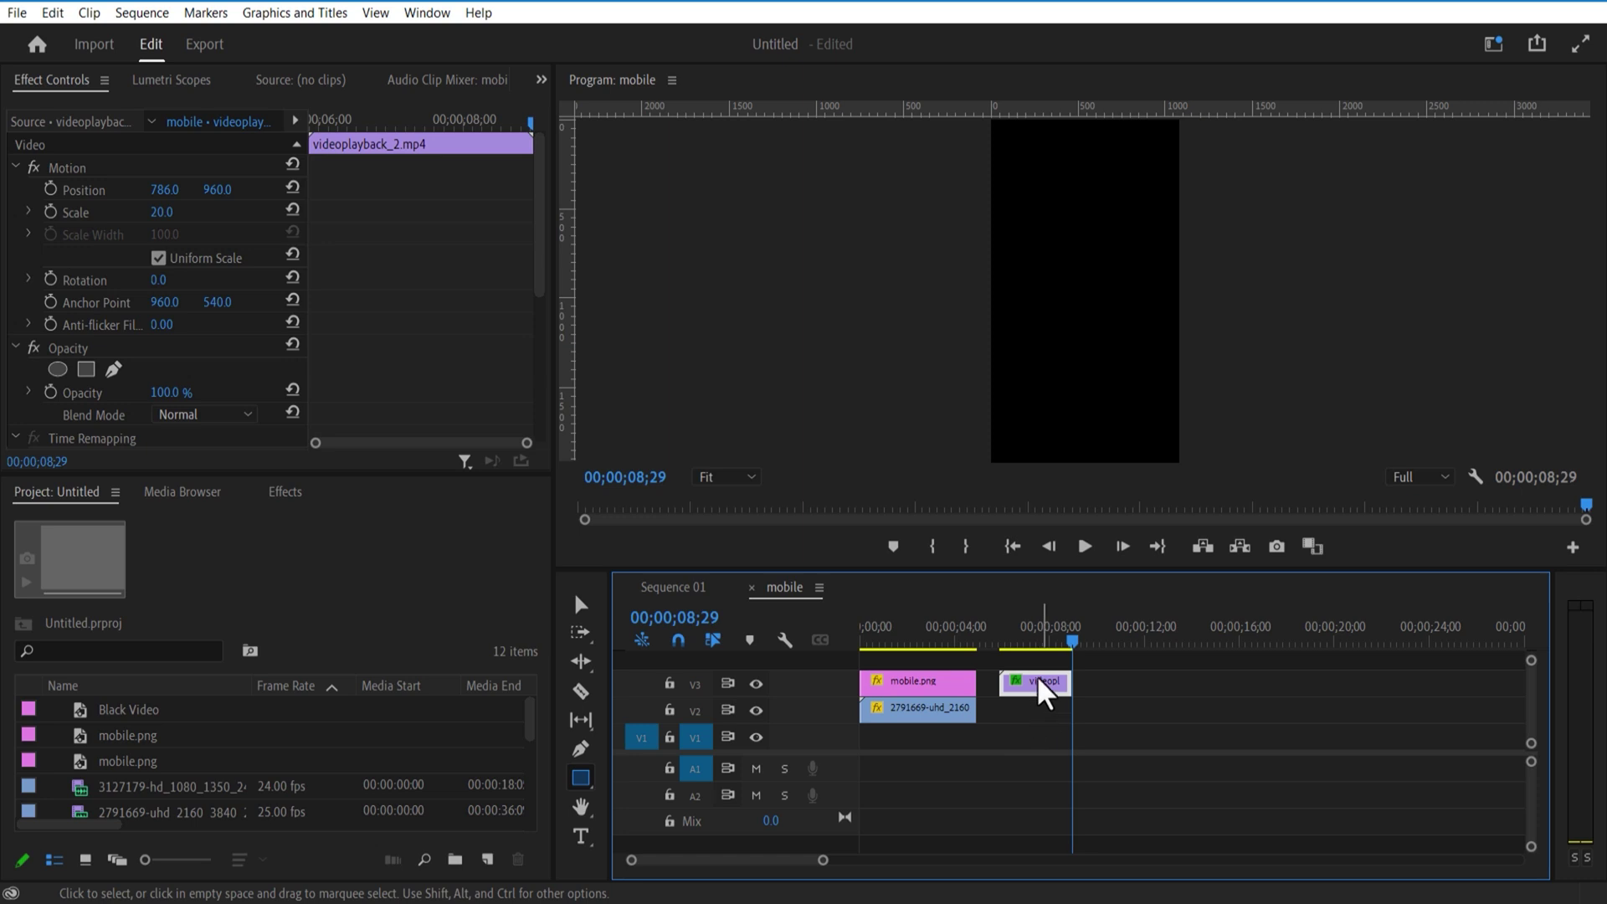
pyautogui.moveTo(1043, 690); pyautogui.dragTo(896, 670)
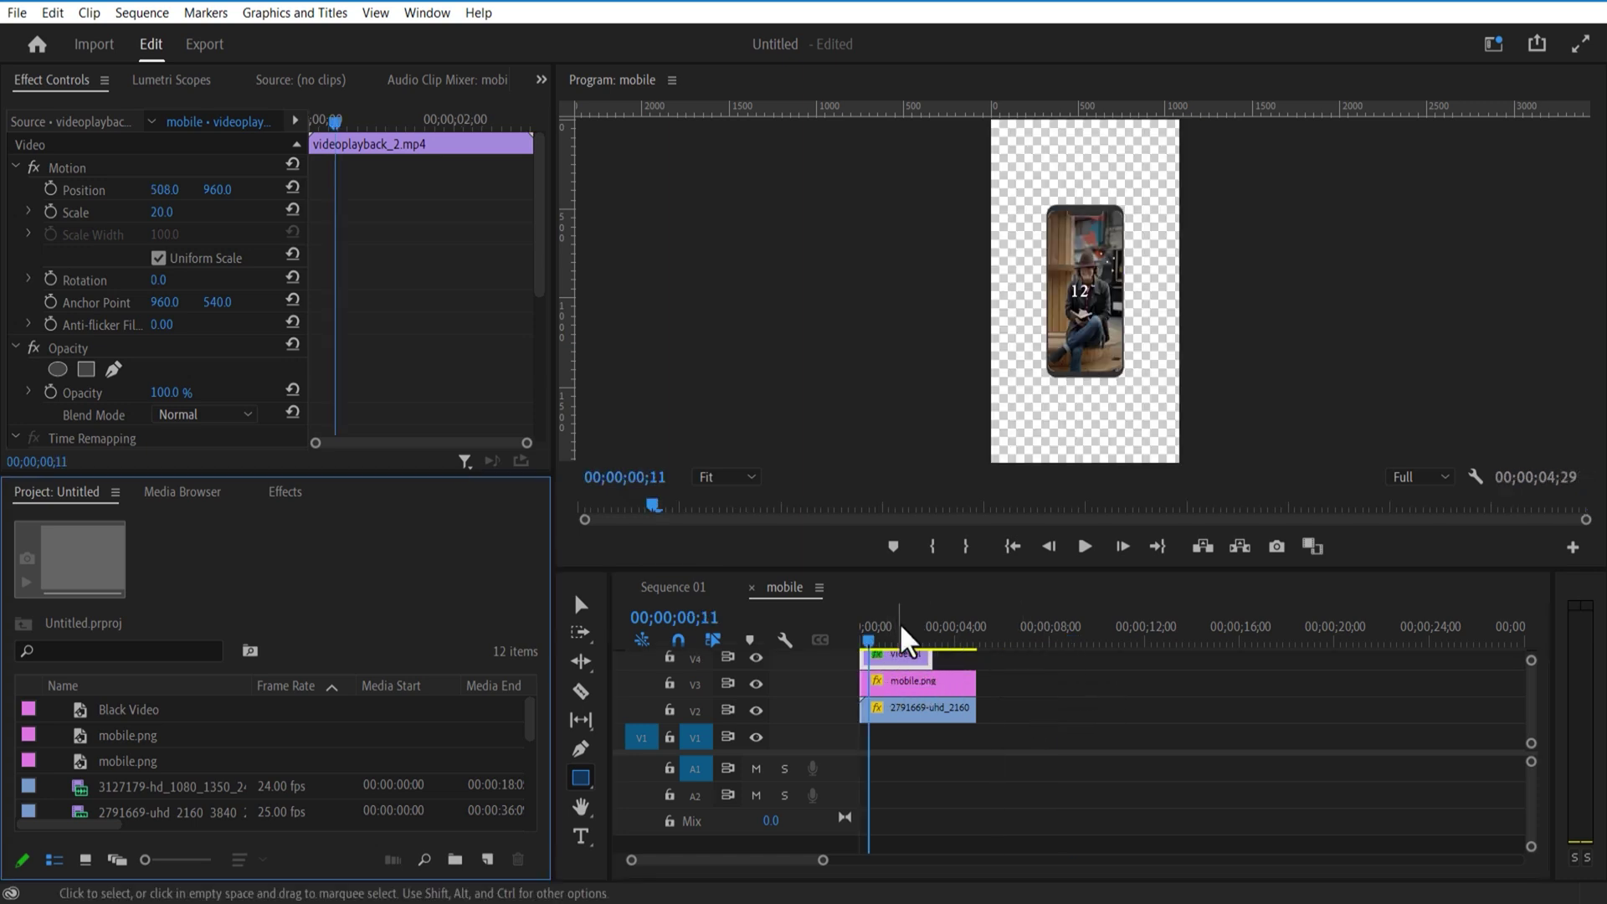
# Enlarge the counter over the phone, and place the play image on V5 and Black Video on V1 of the mobile sequence.
pyautogui.moveTo(902, 569); pyautogui.dragTo(901, 489)
pyautogui.moveTo(162, 212); pyautogui.dragTo(134, 190)
pyautogui.click(881, 561)
pyautogui.moveTo(149, 720); pyautogui.dragTo(902, 594)
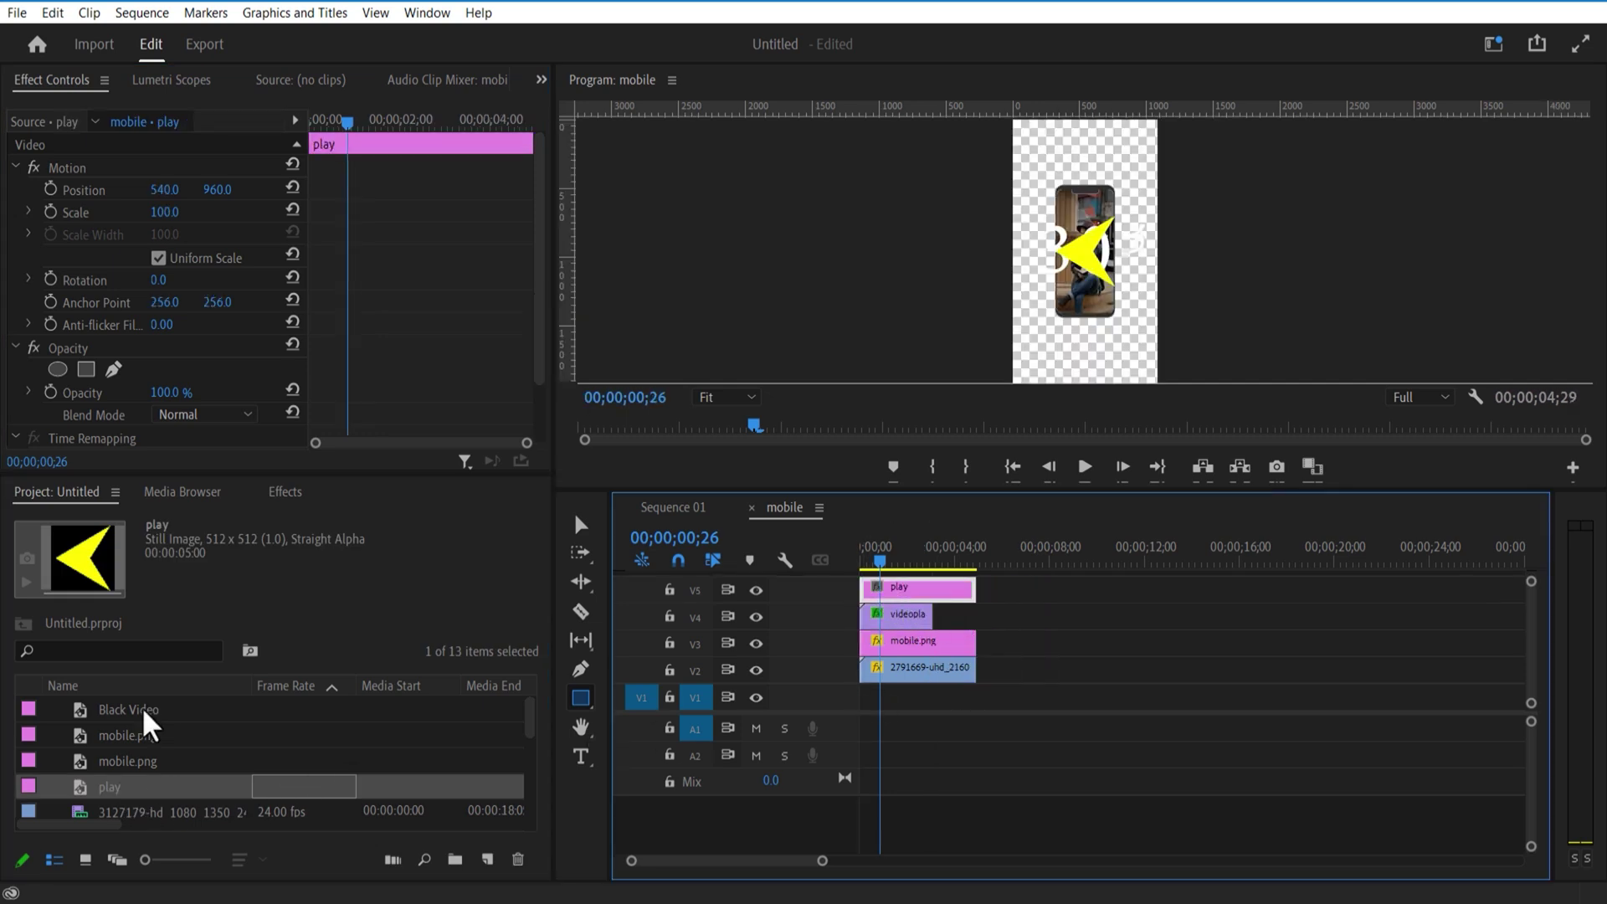
pyautogui.moveTo(143, 712); pyautogui.dragTo(880, 712)
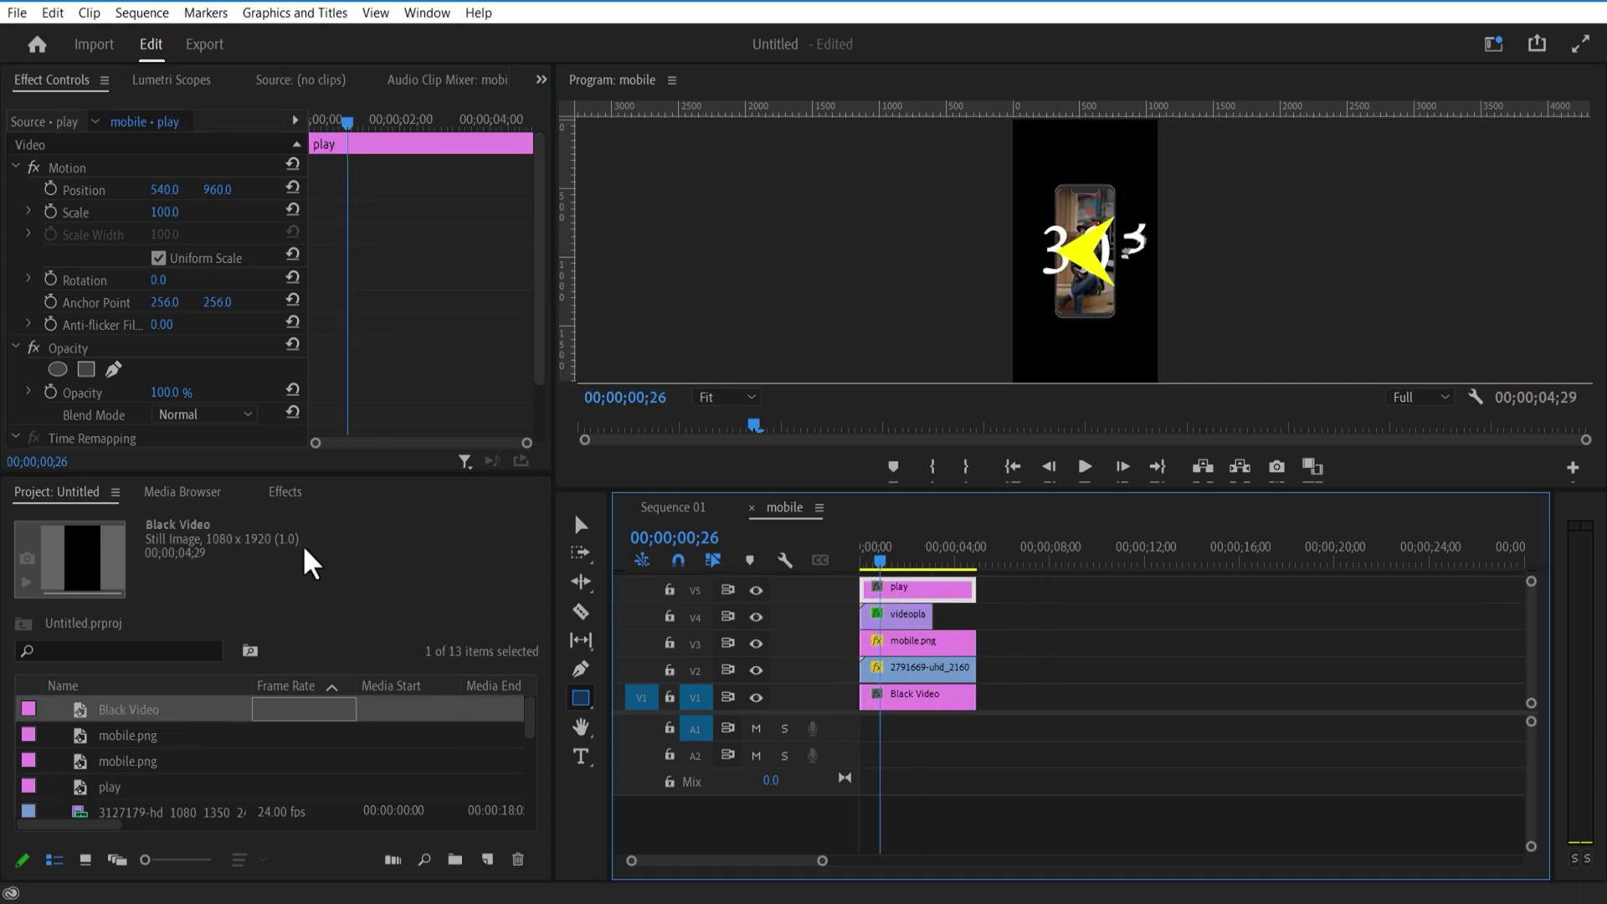
# Apply the Tint effect to the play image and map black to white so the arrow is pure white.
pyautogui.click(285, 494)
pyautogui.click(135, 520)
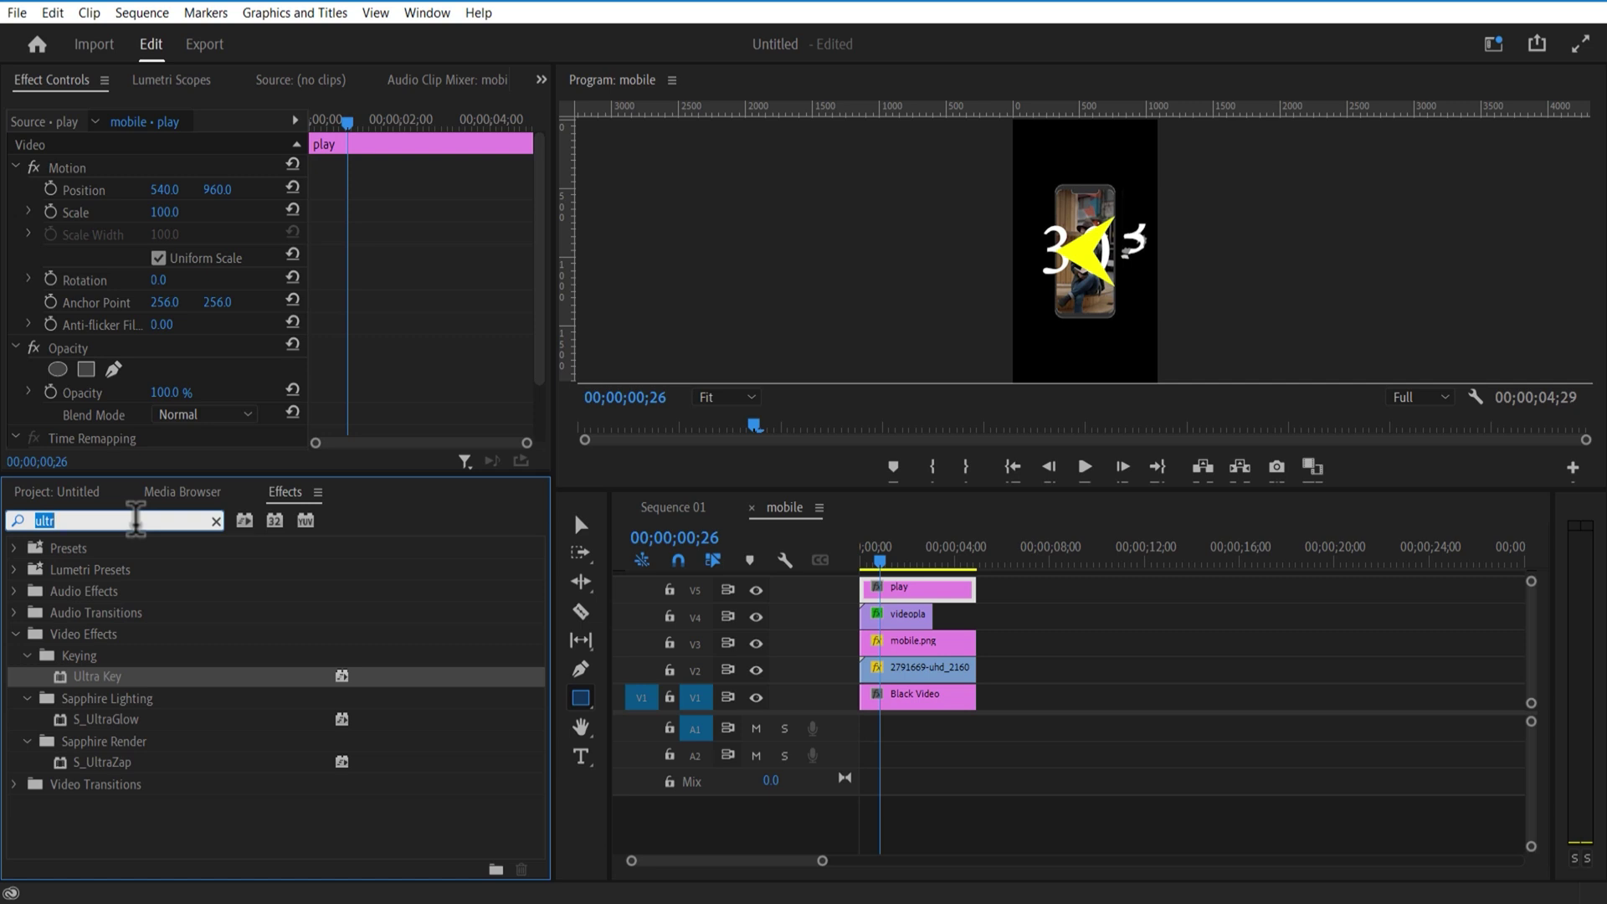
pyautogui.write('tint')
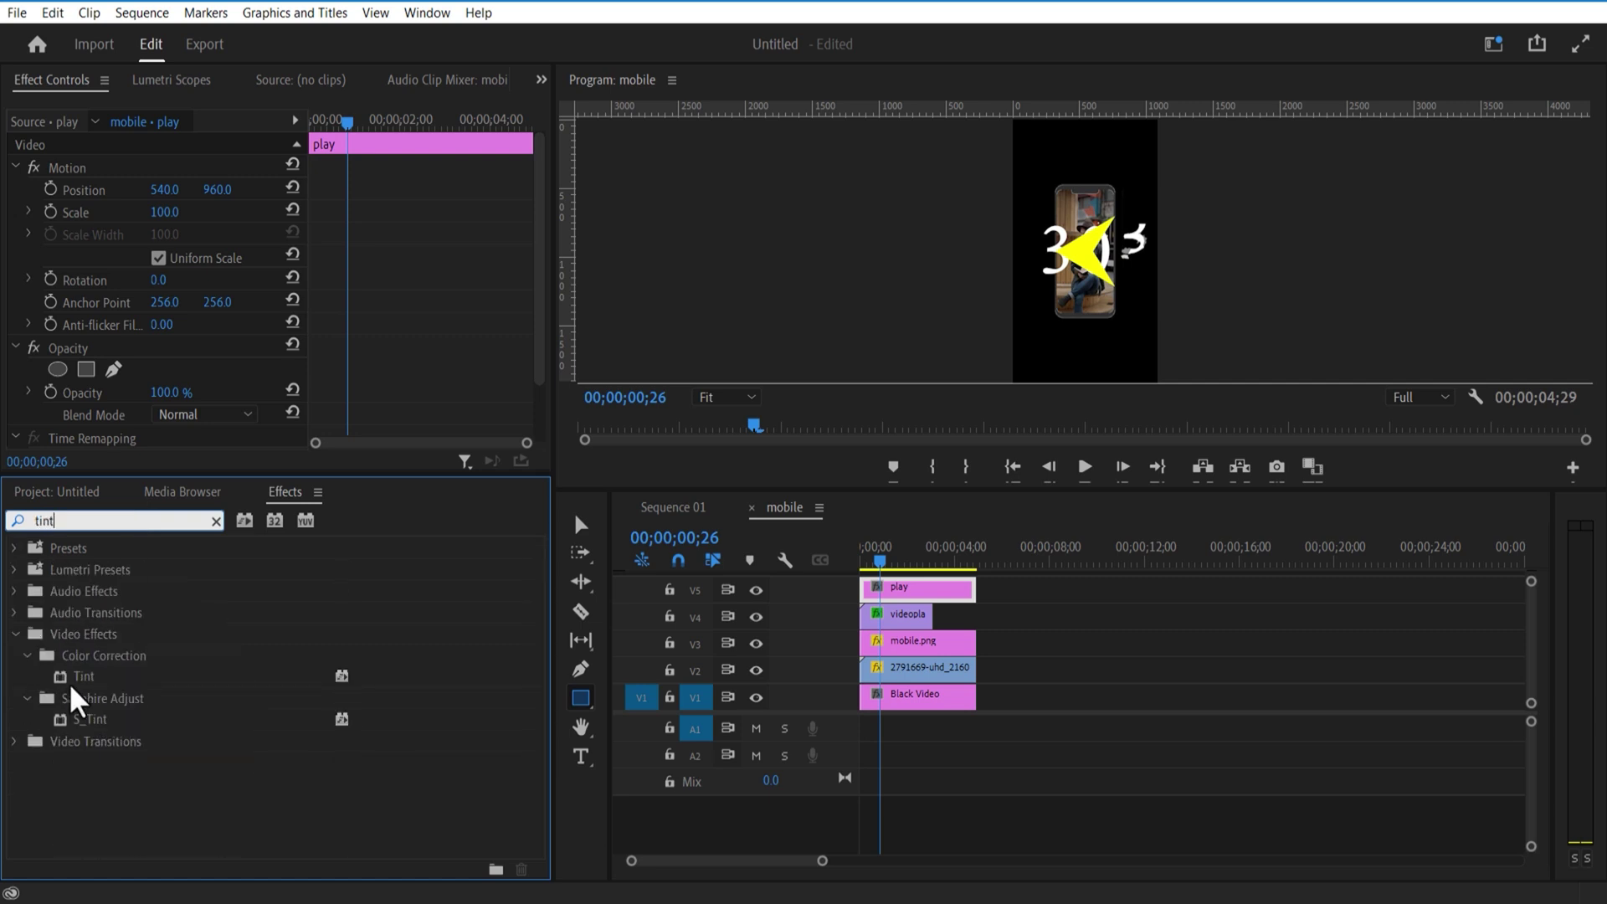
pyautogui.moveTo(69, 681); pyautogui.dragTo(904, 589)
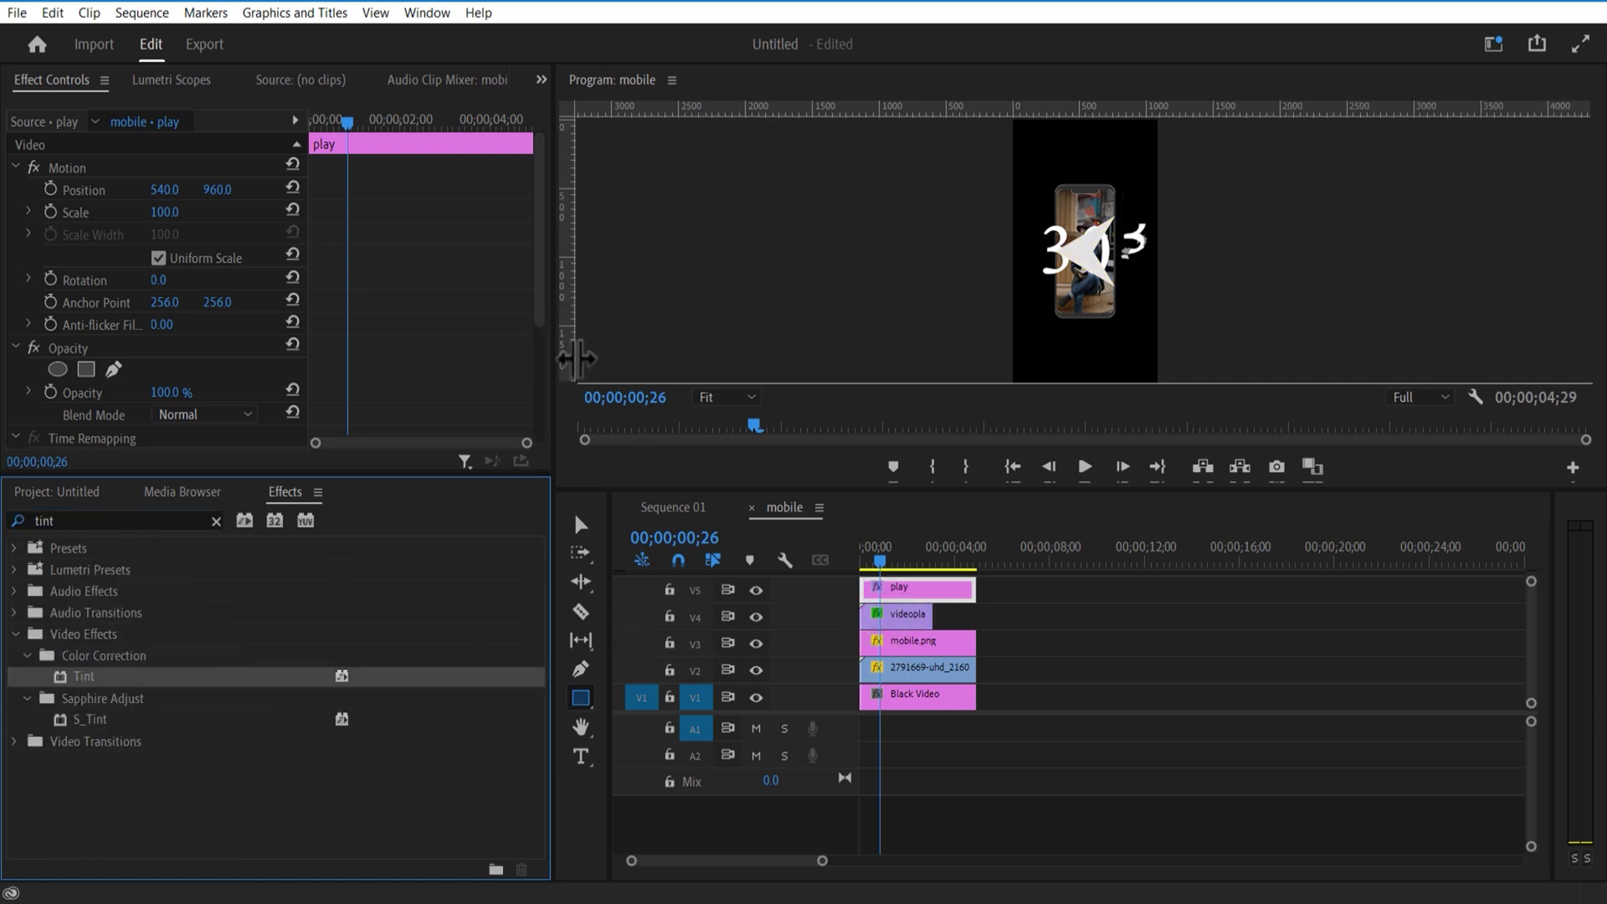
pyautogui.moveTo(540, 264); pyautogui.dragTo(522, 414)
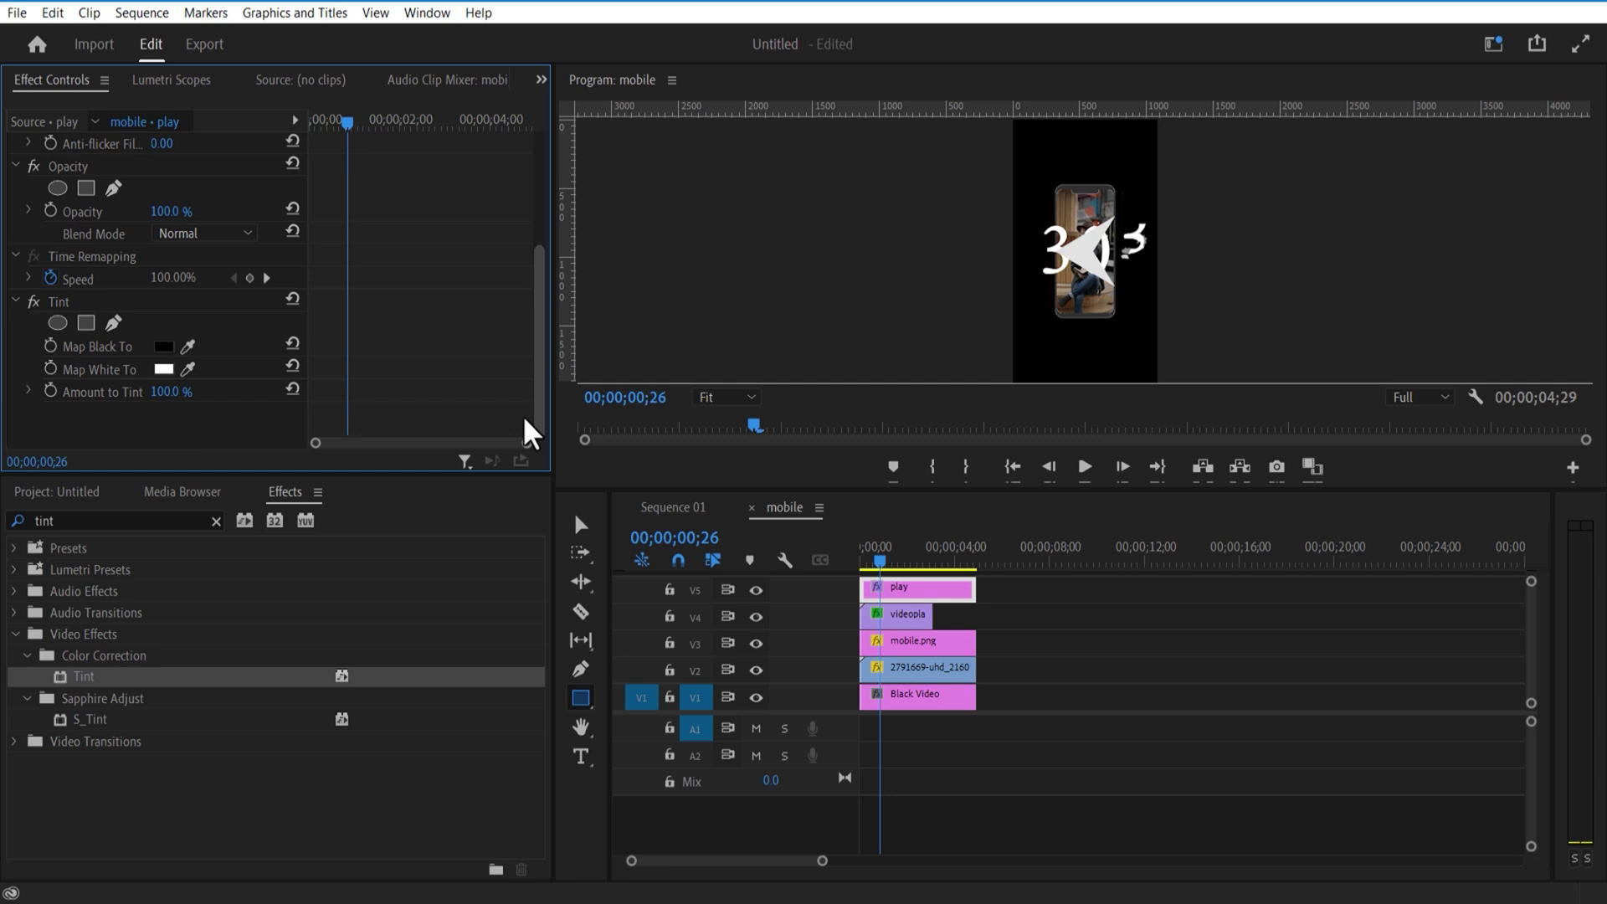
pyautogui.click(164, 346)
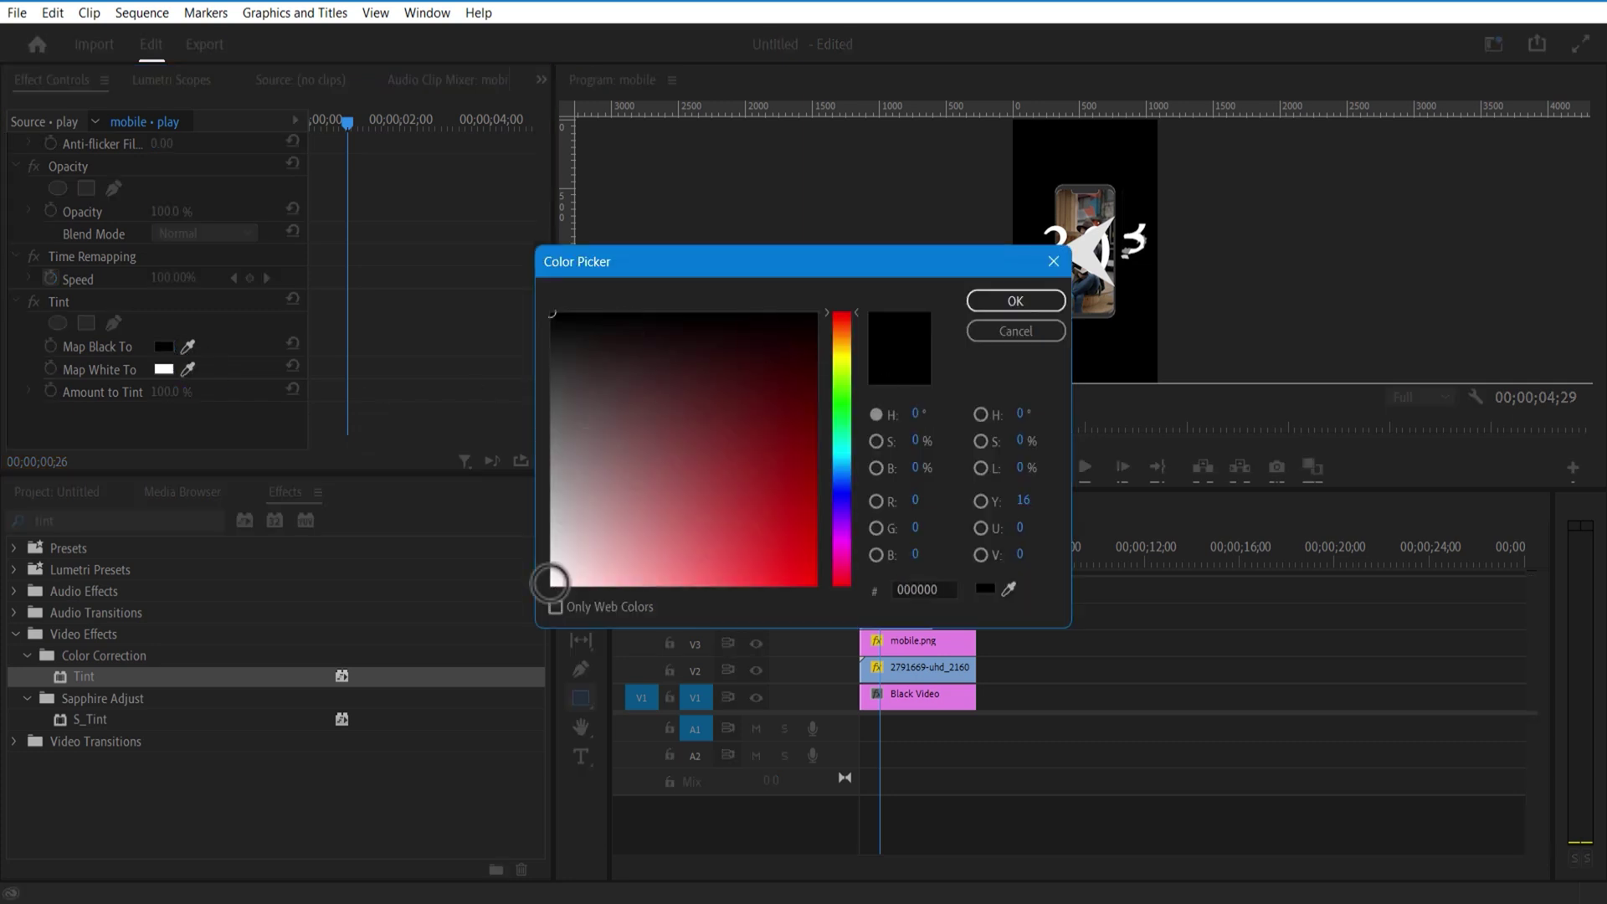
pyautogui.click(550, 584)
pyautogui.click(976, 304)
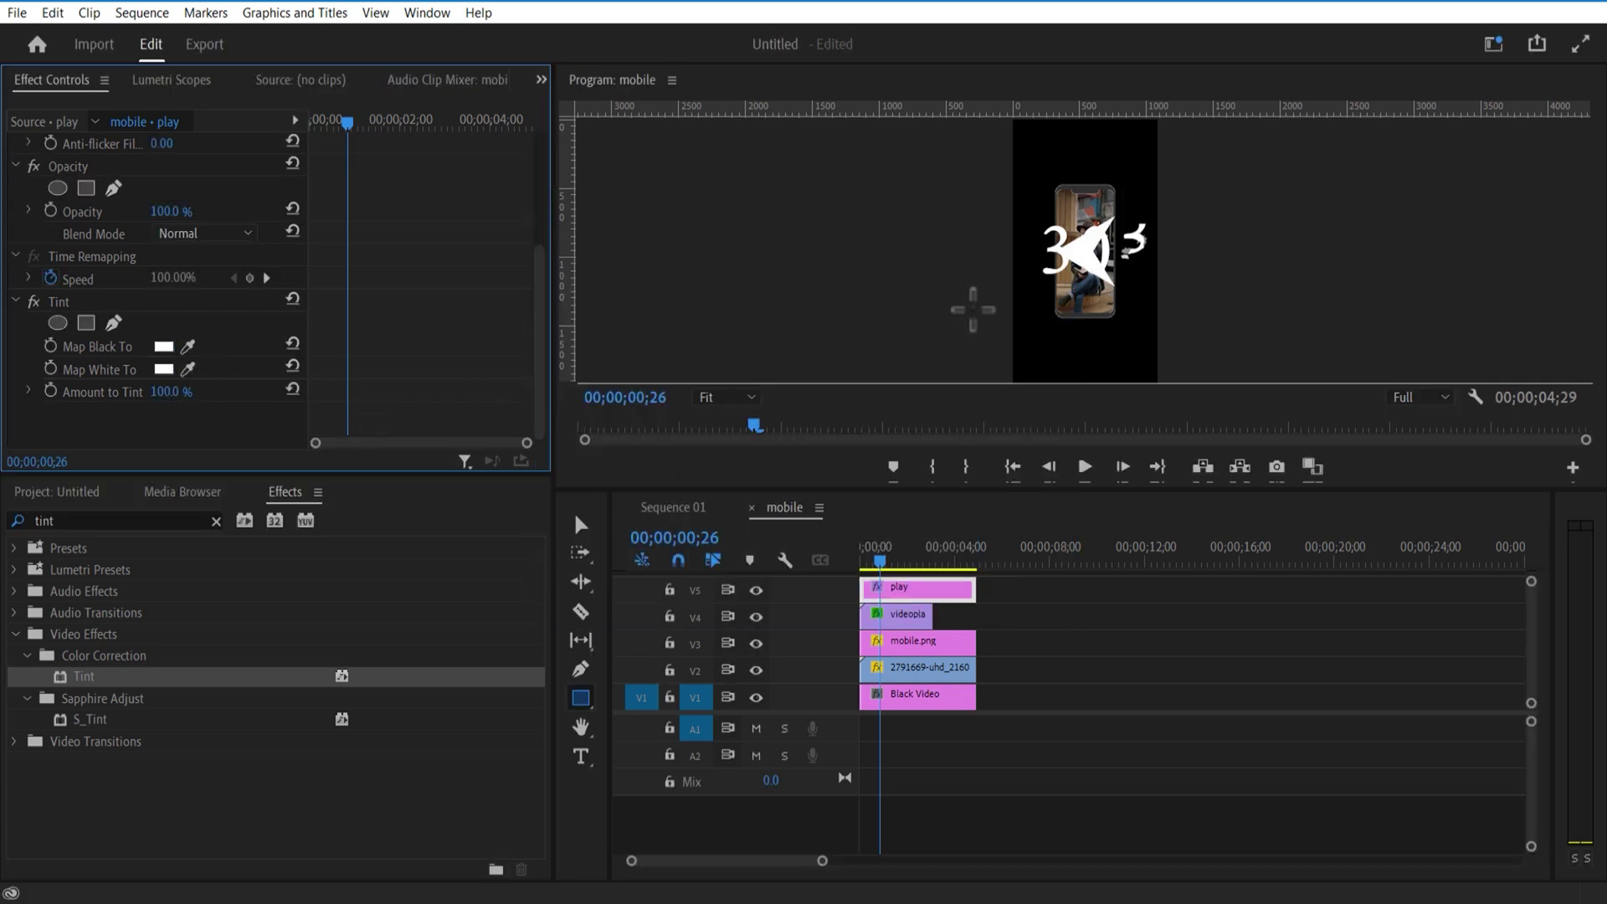
# Rotate the play arrow to 180°, set its scale to 40 and horizontal position to 279, and shrink the counter to fit beside it.
pyautogui.moveTo(541, 260); pyautogui.dragTo(535, 139)
pyautogui.moveTo(162, 280); pyautogui.dragTo(290, 280)
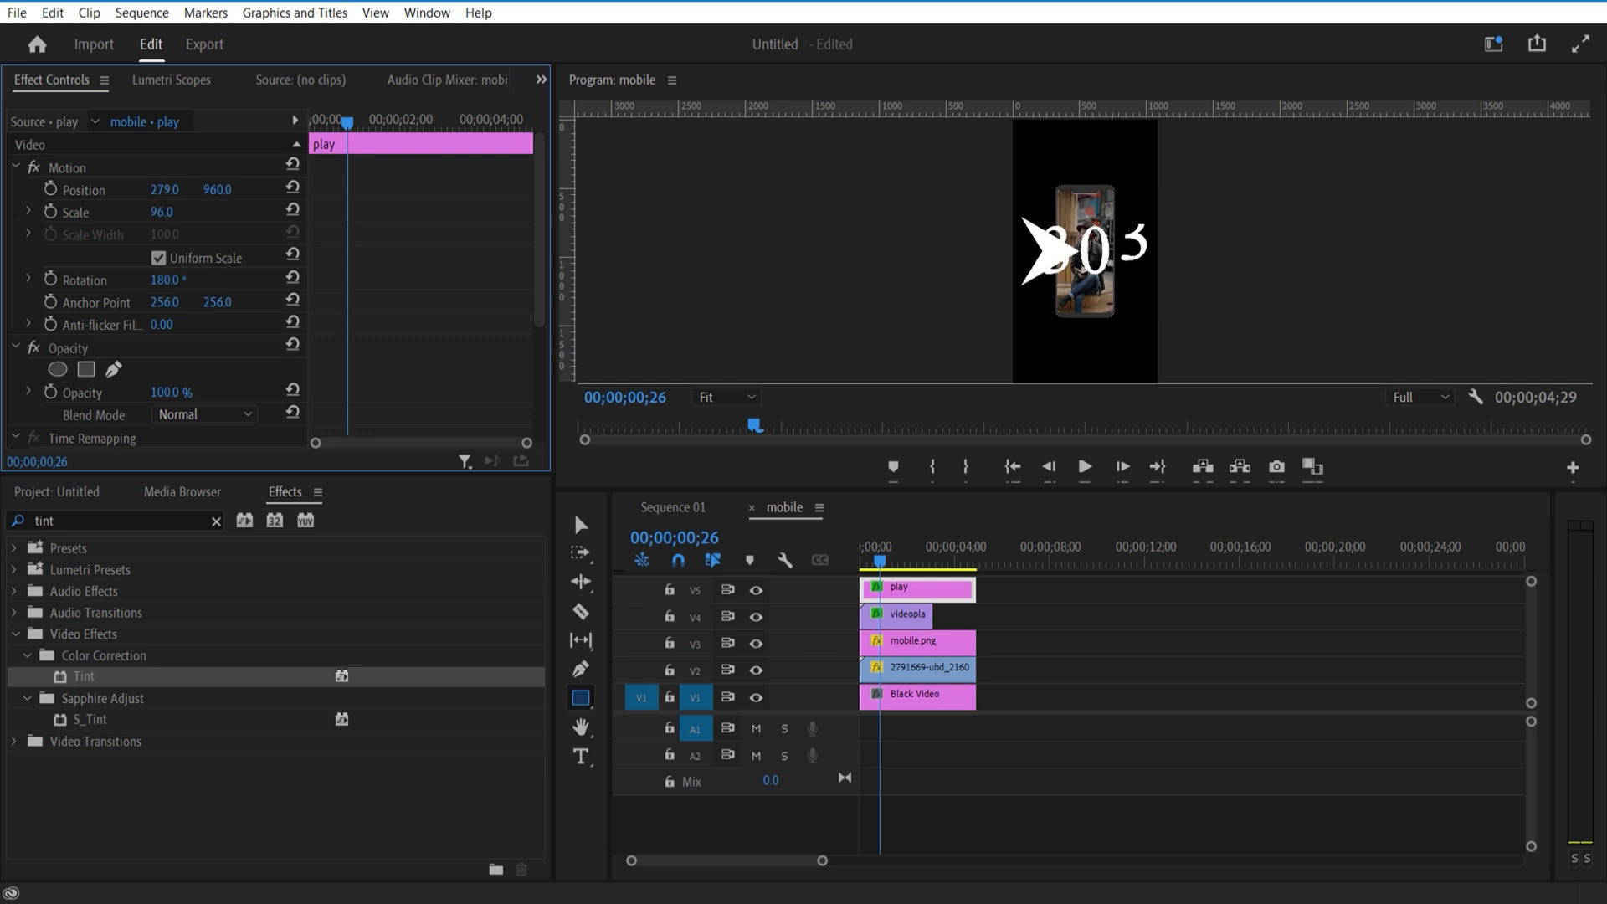
pyautogui.click(908, 616)
pyautogui.moveTo(164, 190); pyautogui.dragTo(268, 190)
pyautogui.moveTo(161, 213); pyautogui.dragTo(117, 190)
pyautogui.click(912, 592)
pyautogui.click(908, 616)
# Try to delete the Black Video clip from V1.
pyautogui.click(944, 699)
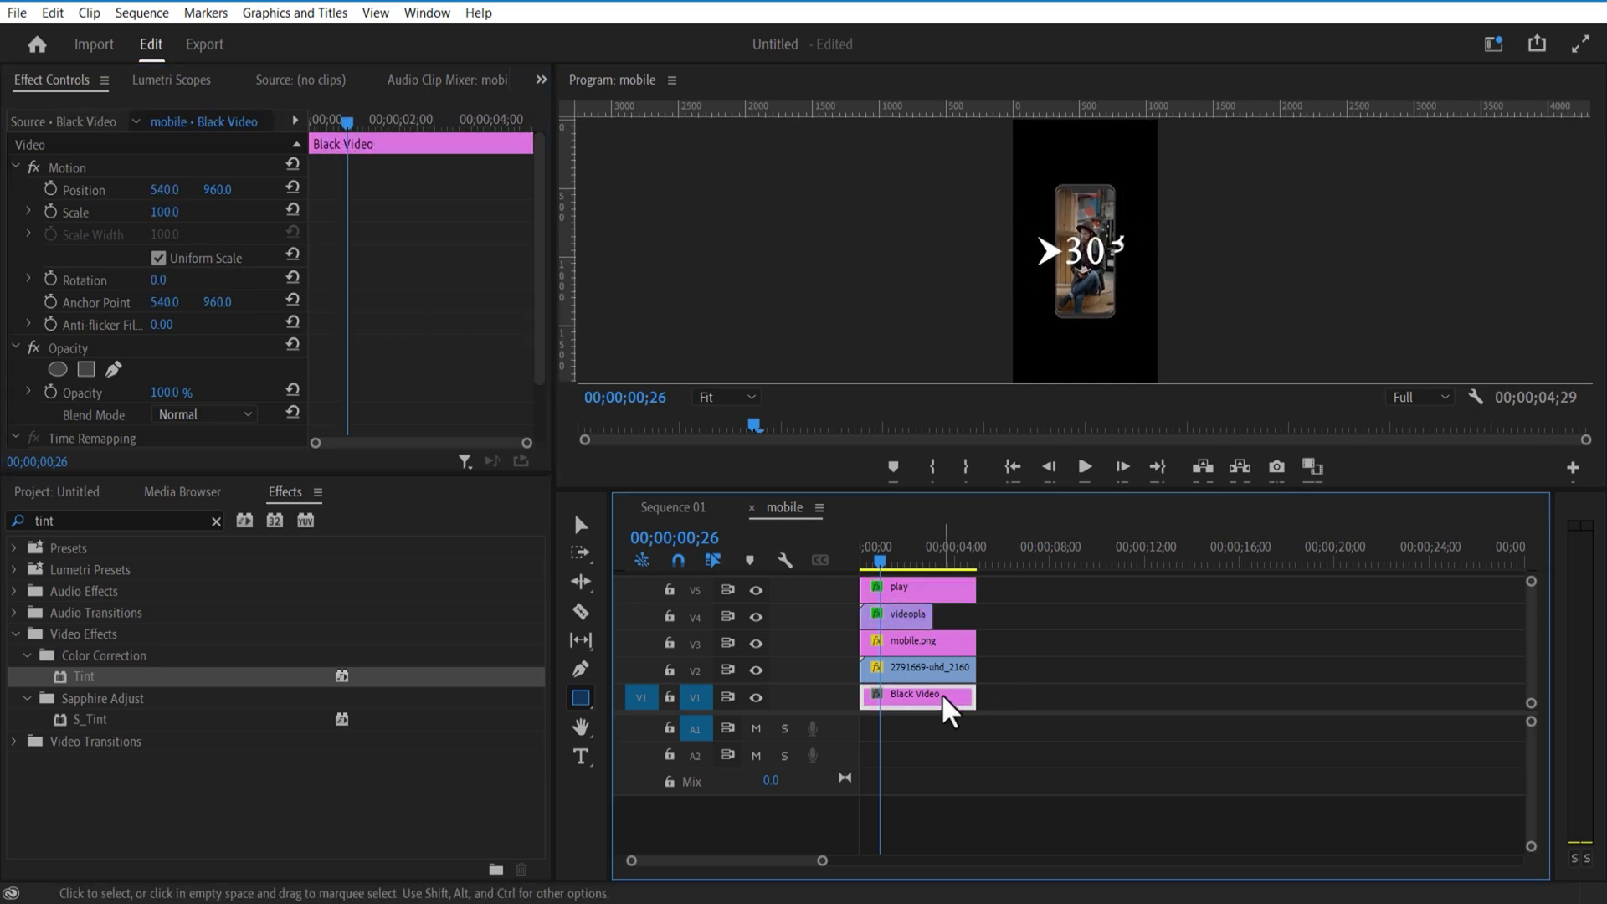
pyautogui.press('Delete')
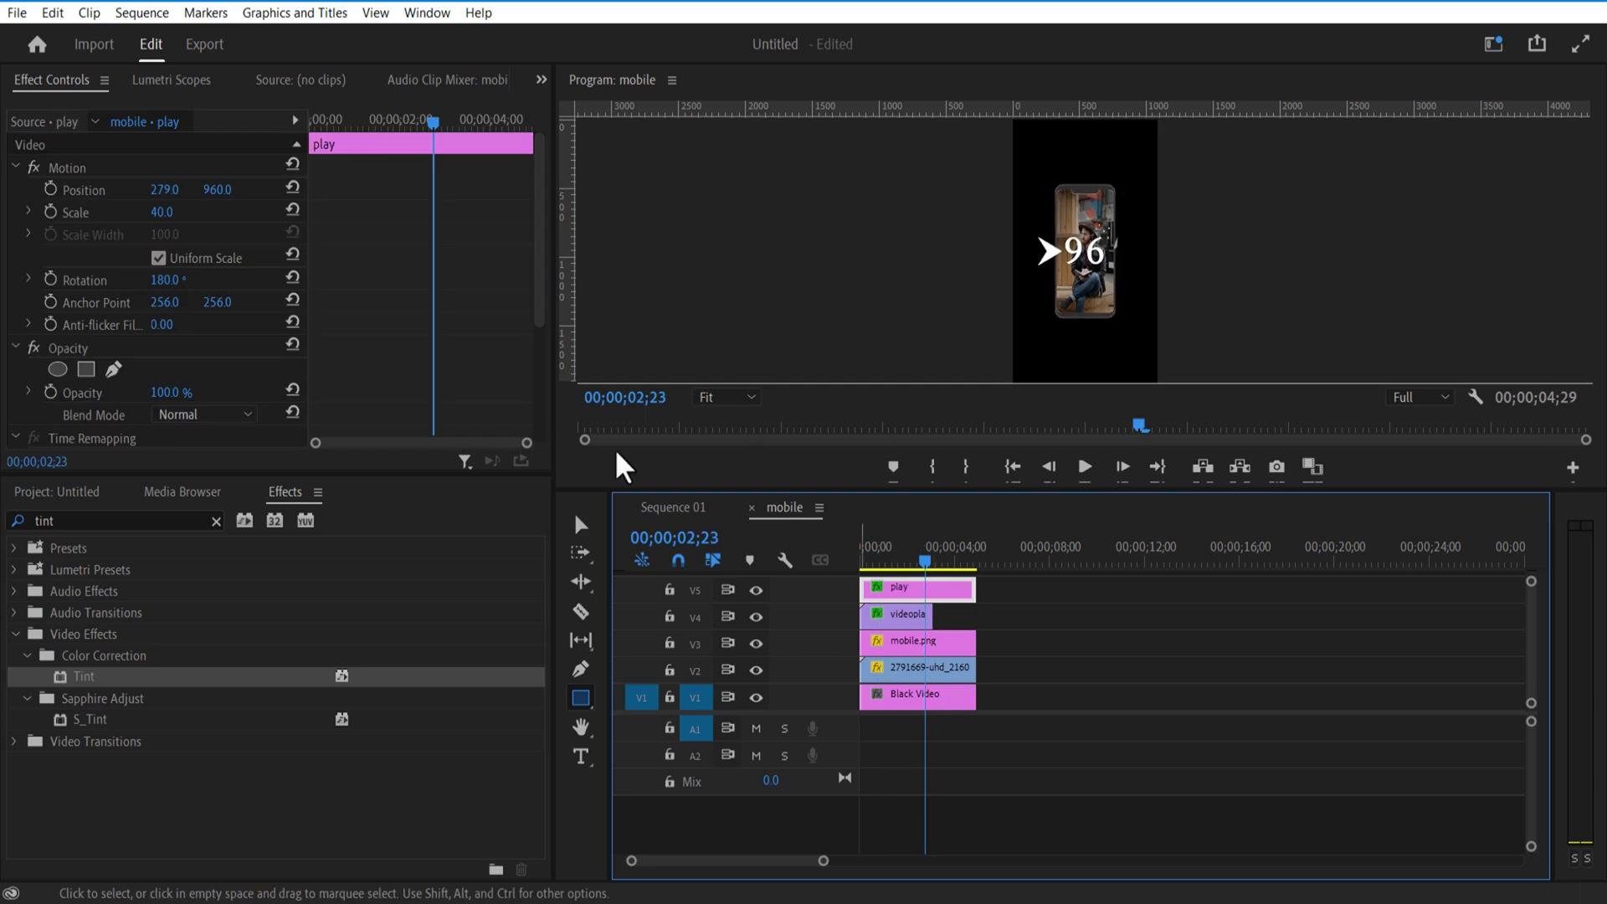
# Keyframe the play arrow's Position at 00;00;02;23, move it to horizontal 151 at 00;00;02;27, and play back the shift.
pyautogui.click(51, 189)
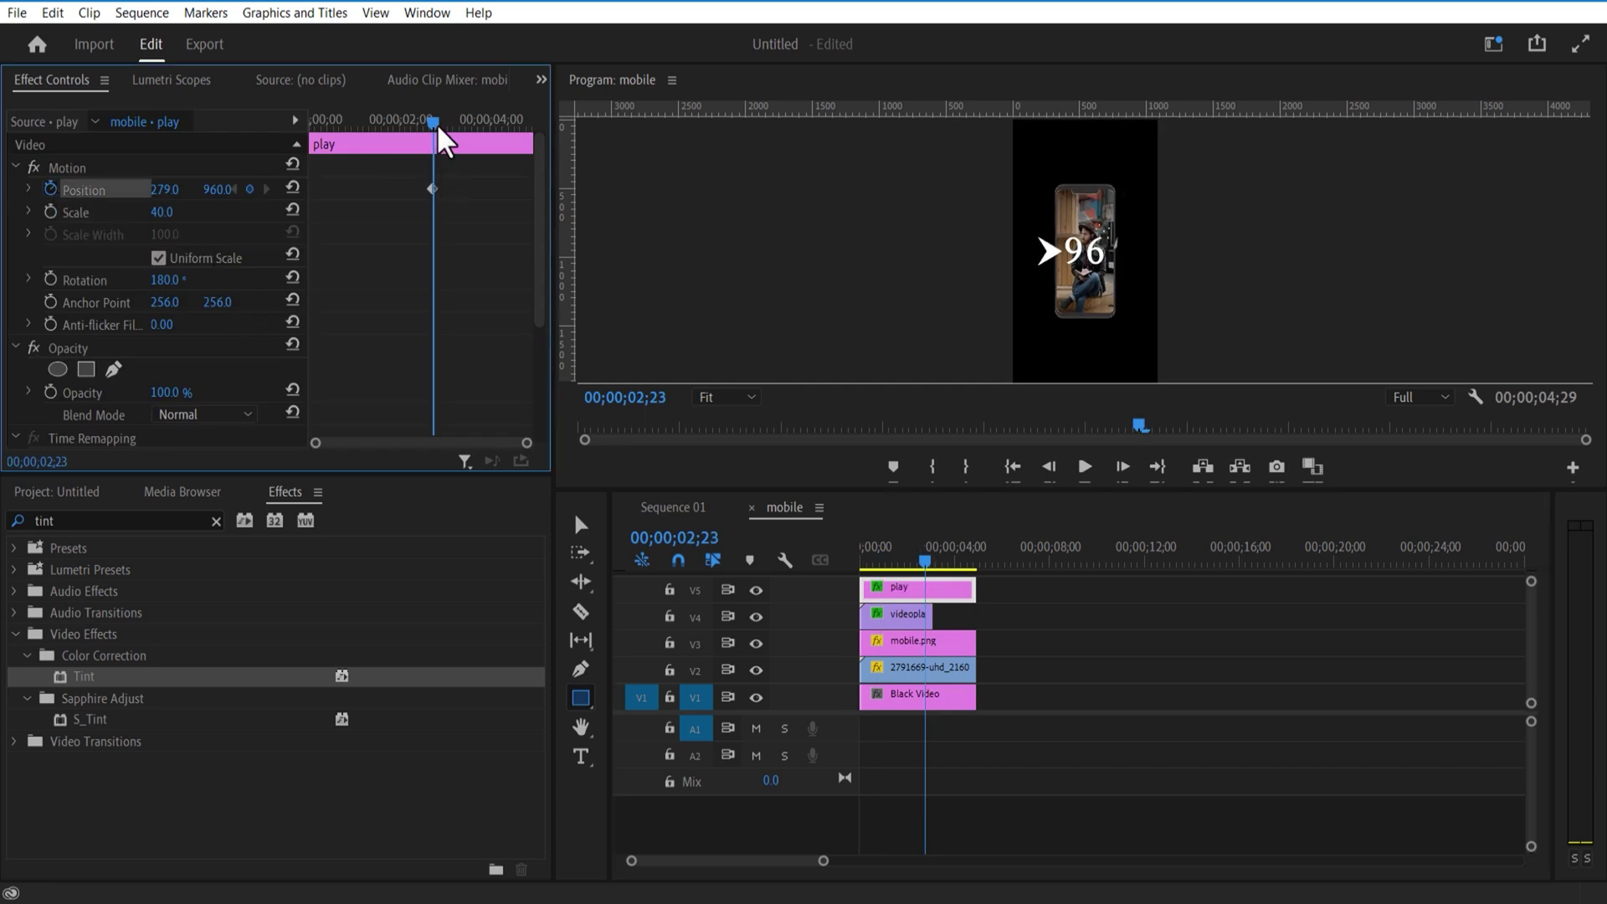
pyautogui.moveTo(436, 123); pyautogui.dragTo(440, 125)
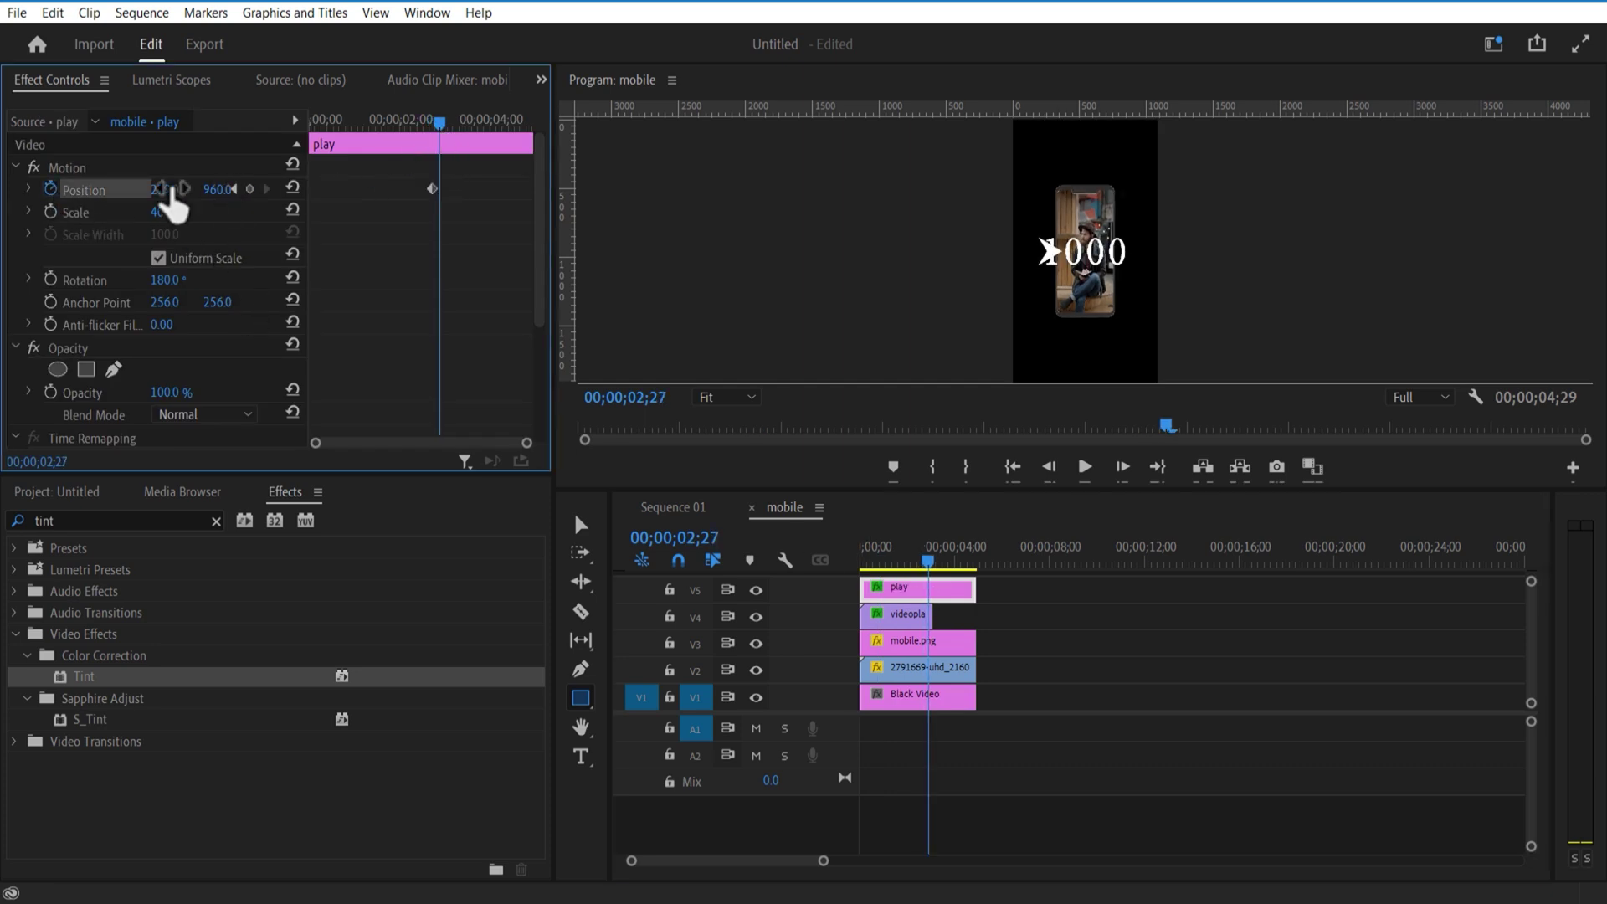
pyautogui.click(918, 562)
pyautogui.click(1075, 462)
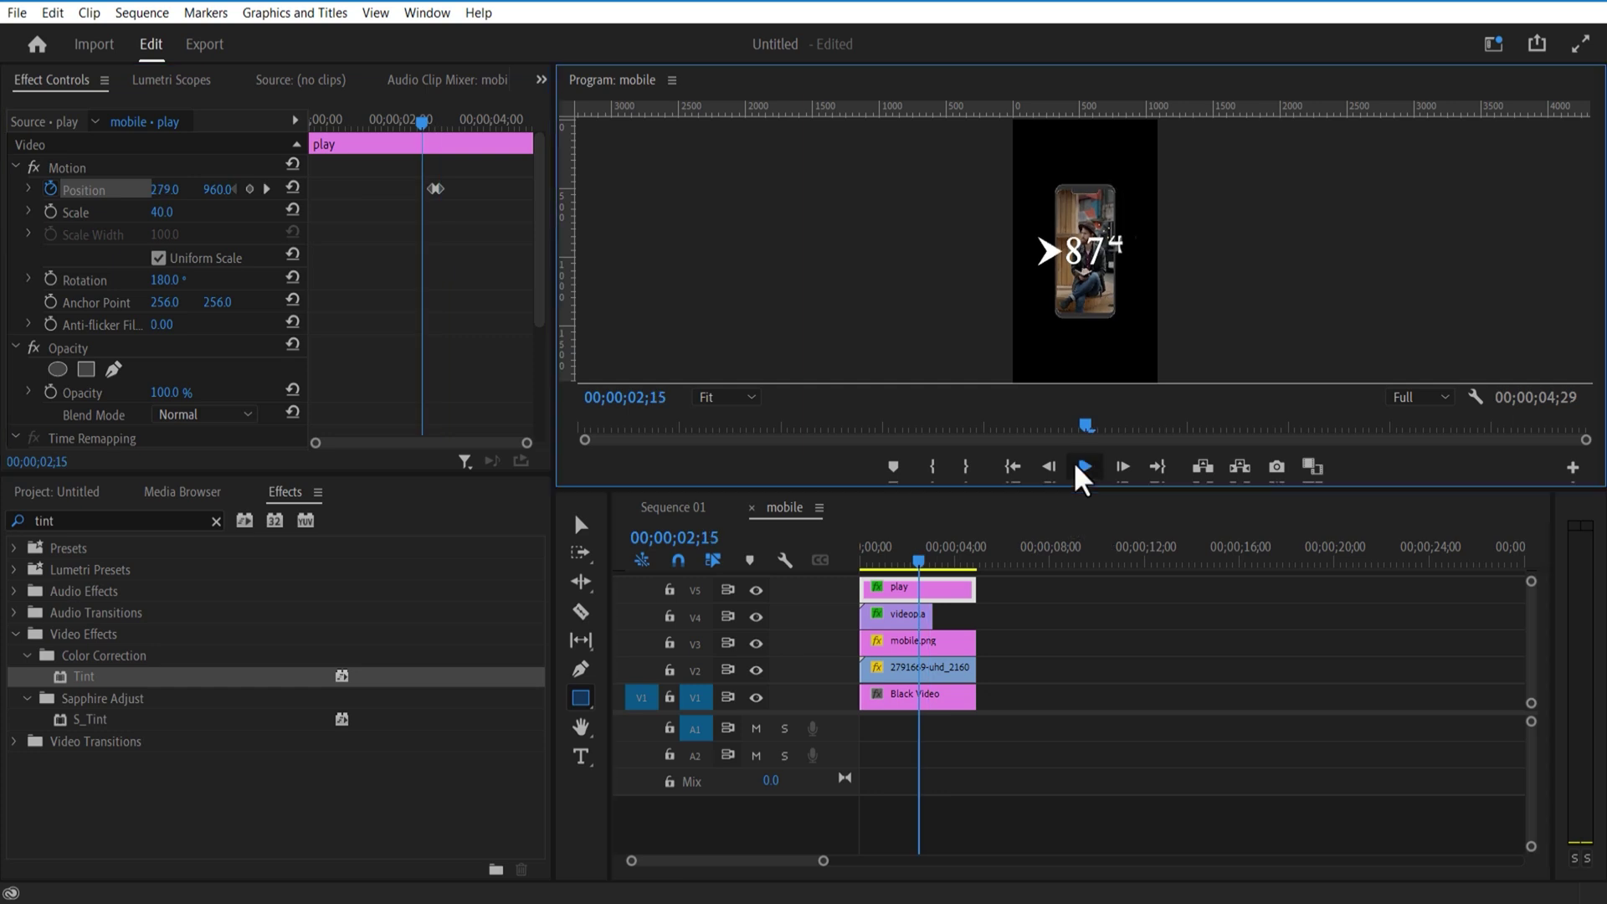
pyautogui.click(1081, 470)
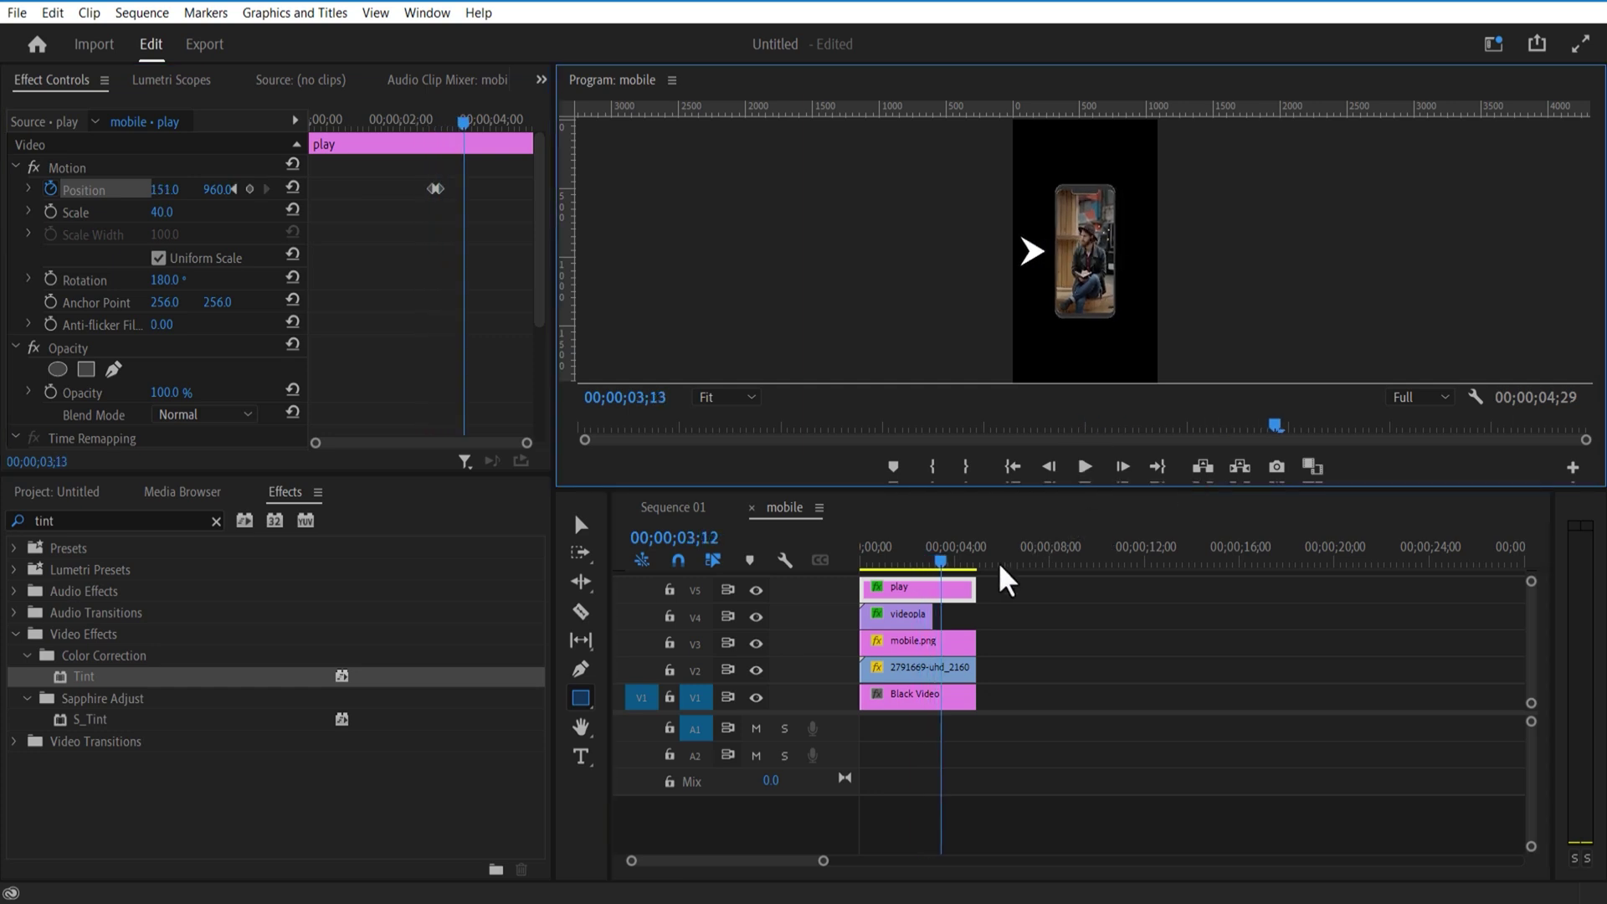
# Add a "K" text in Tahoma just after the 1000 counter in the mobile sequence, with its vector scale at 120.
pyautogui.click(930, 556)
pyautogui.moveTo(929, 557); pyautogui.dragTo(928, 556)
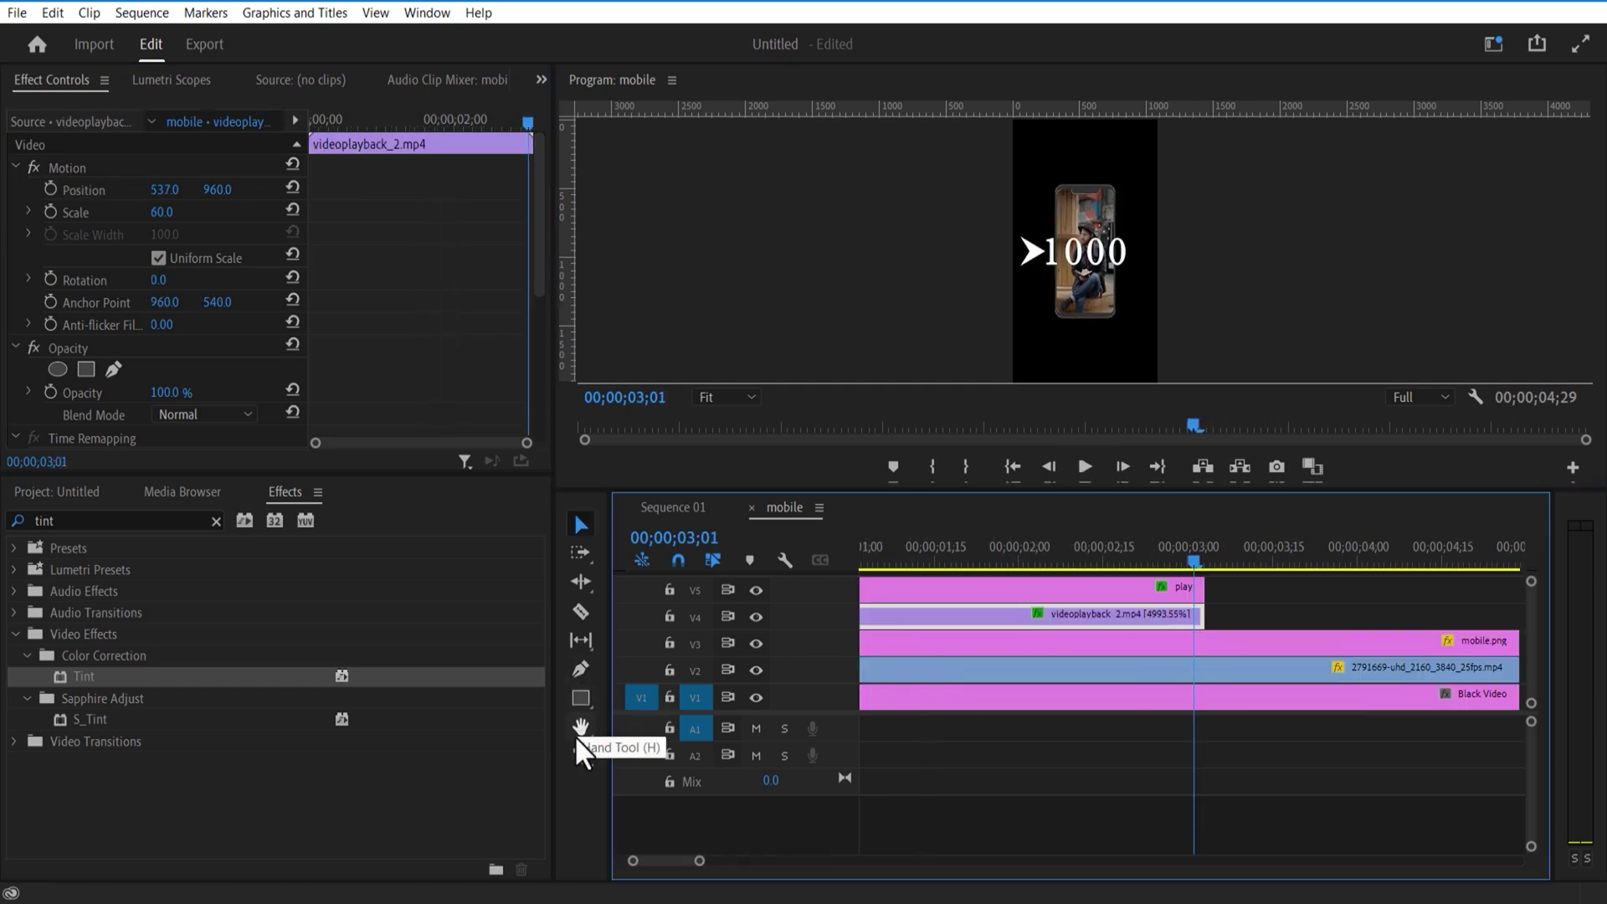
pyautogui.click(581, 756)
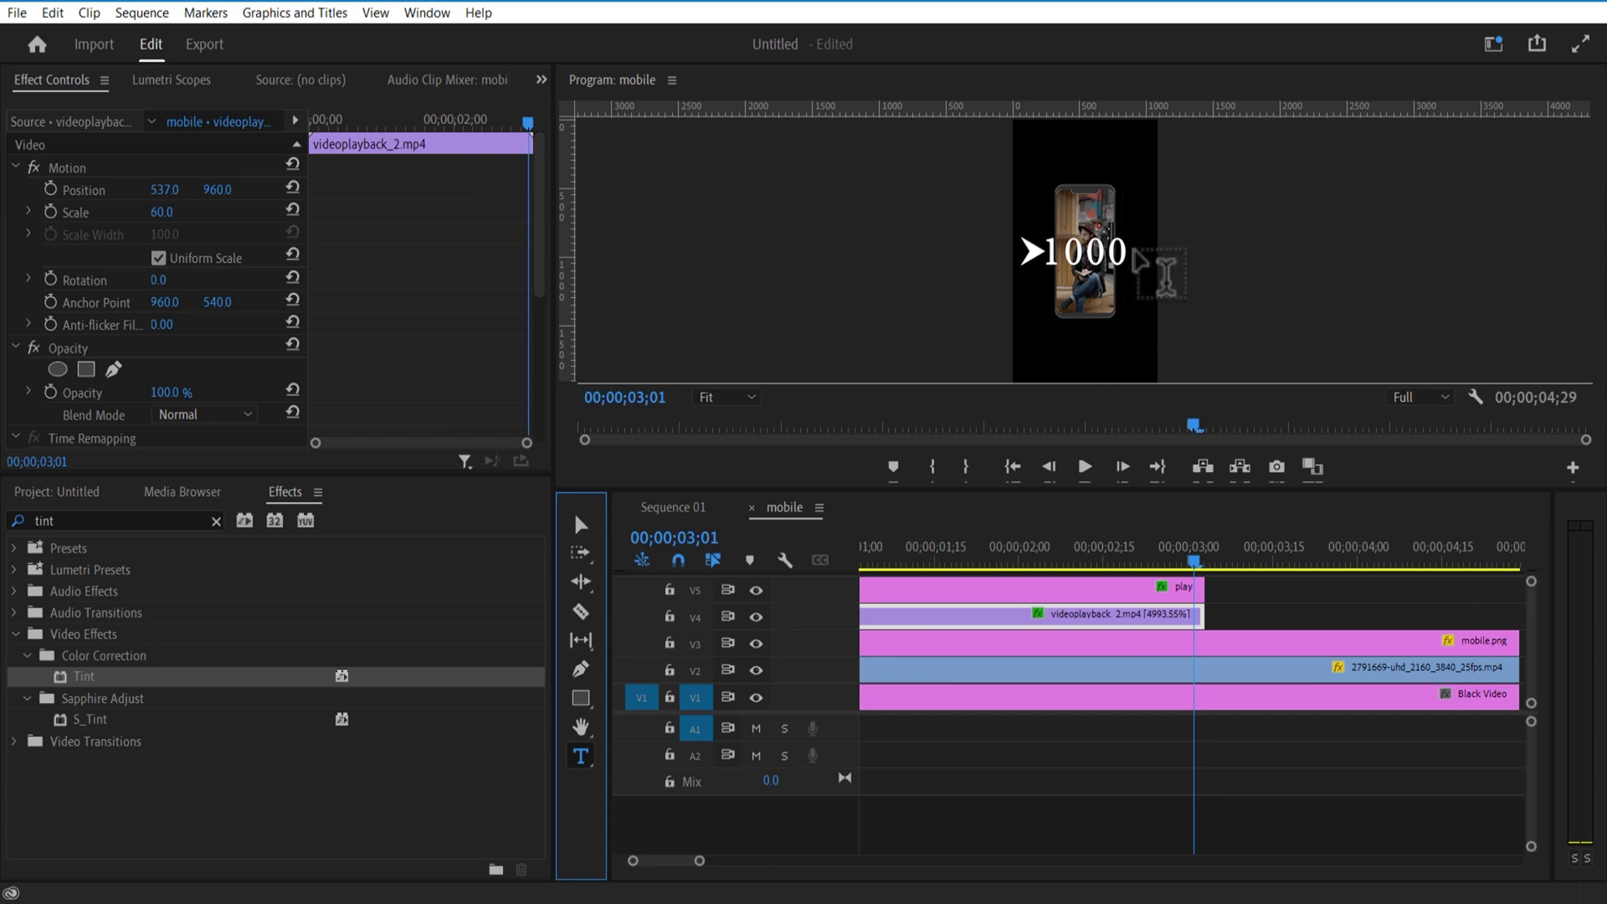
pyautogui.click(1140, 249)
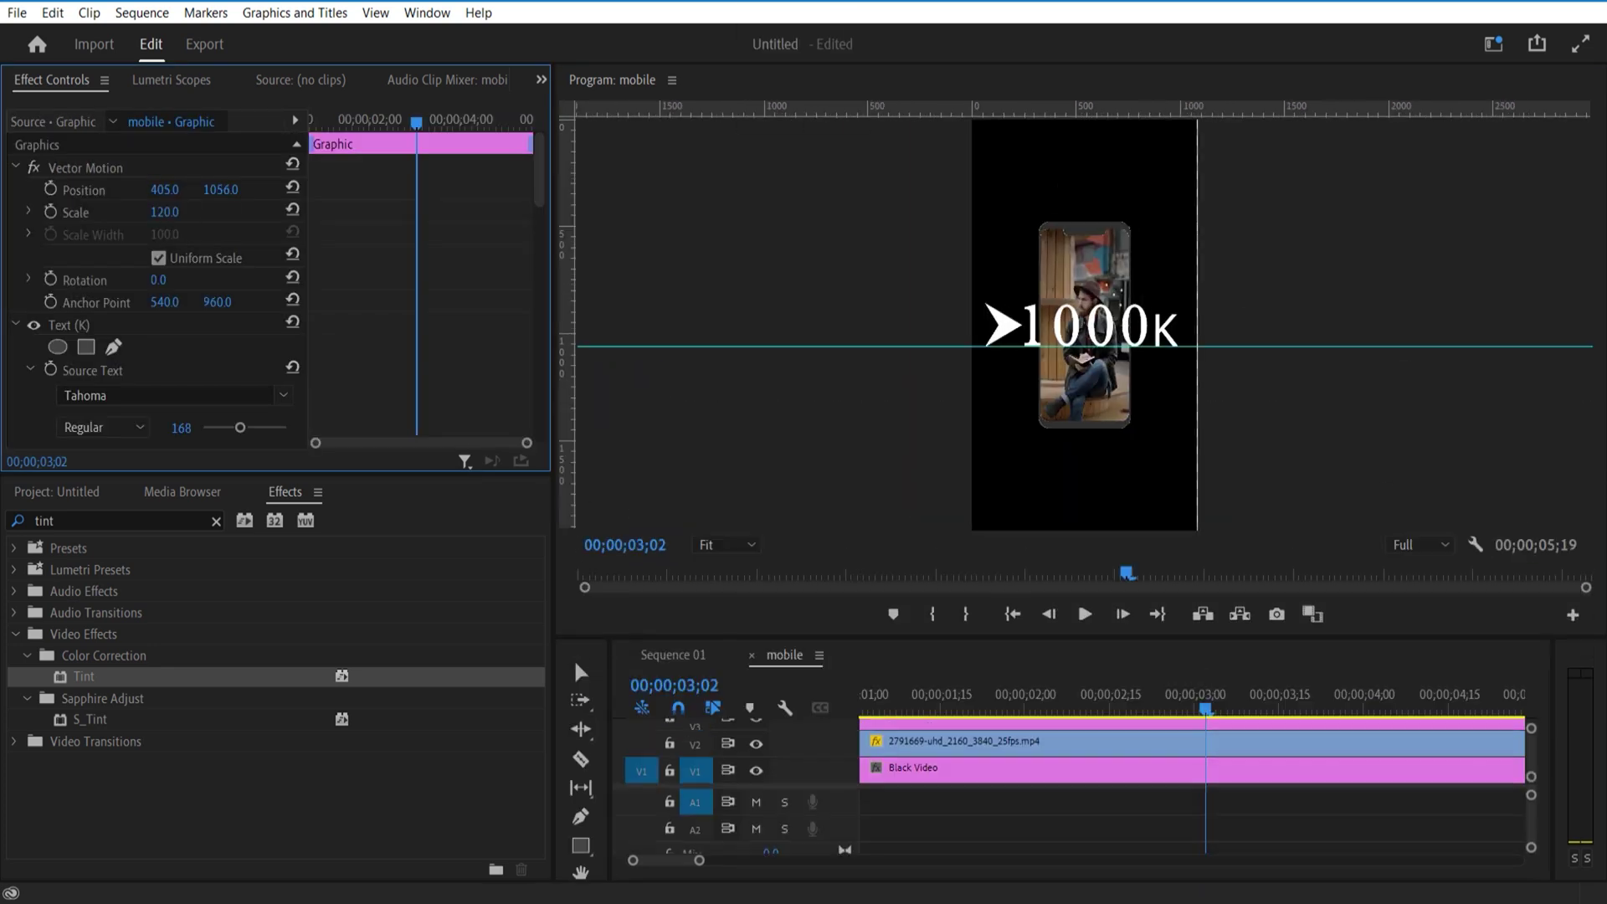
# Split the K text clip on V6 at 00;00;03;03 and delete its remainder so it ends with the counter and play clips.
pyautogui.moveTo(992, 710); pyautogui.dragTo(1153, 778)
pyautogui.moveTo(700, 860); pyautogui.dragTo(804, 860)
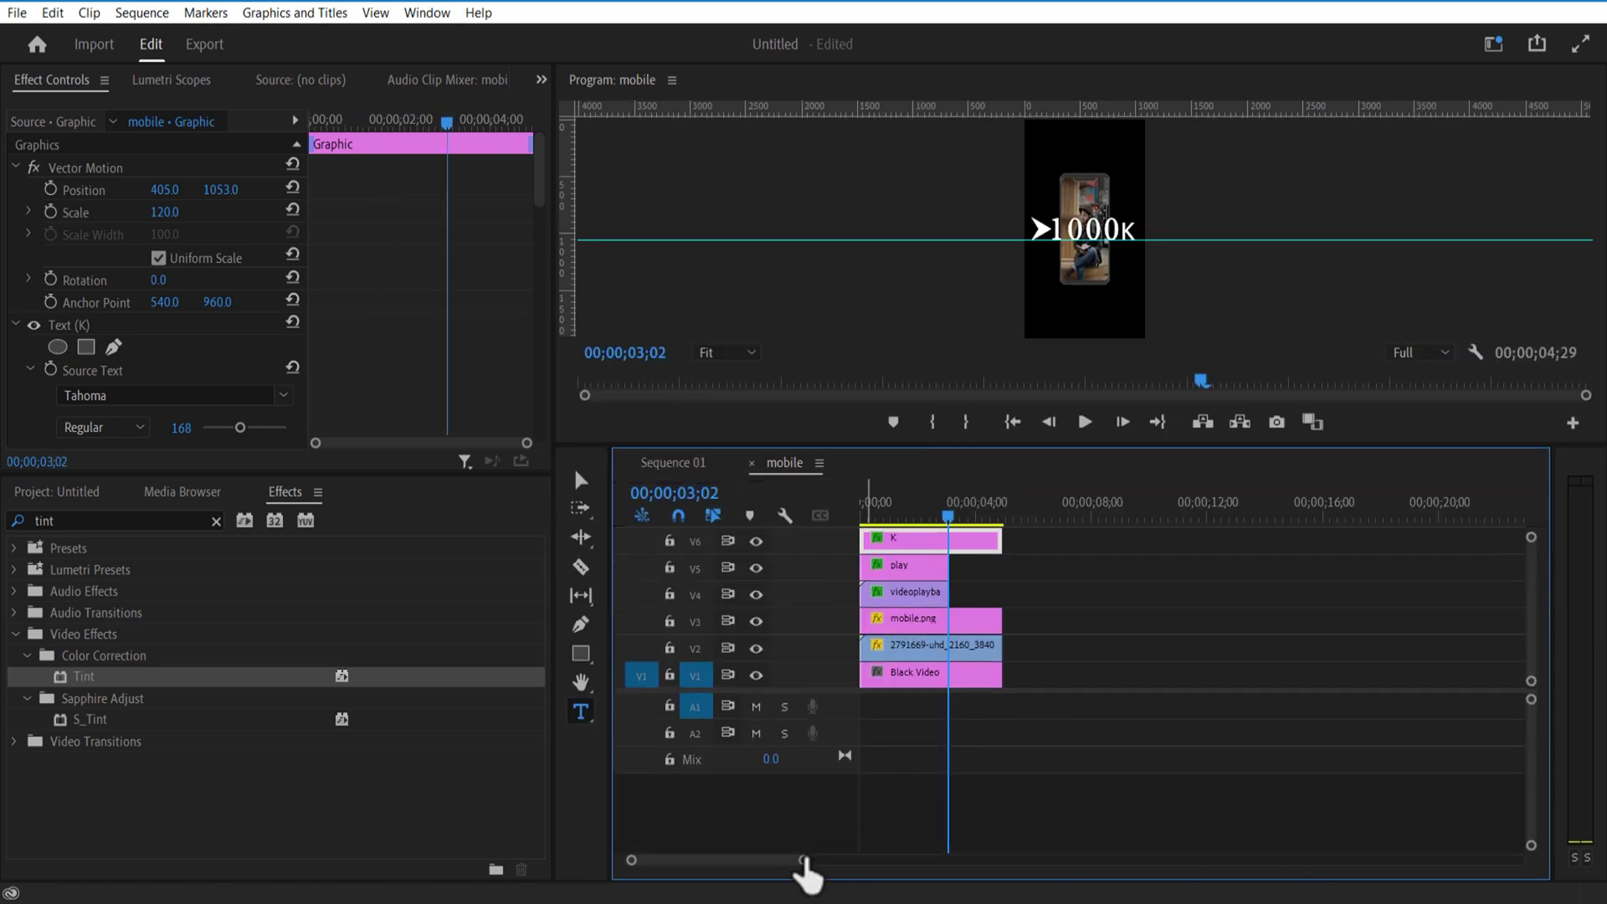
pyautogui.moveTo(805, 860)
pyautogui.mouseDown()
pyautogui.moveTo(664, 861)
pyautogui.moveTo(824, 867)
pyautogui.mouseUp()
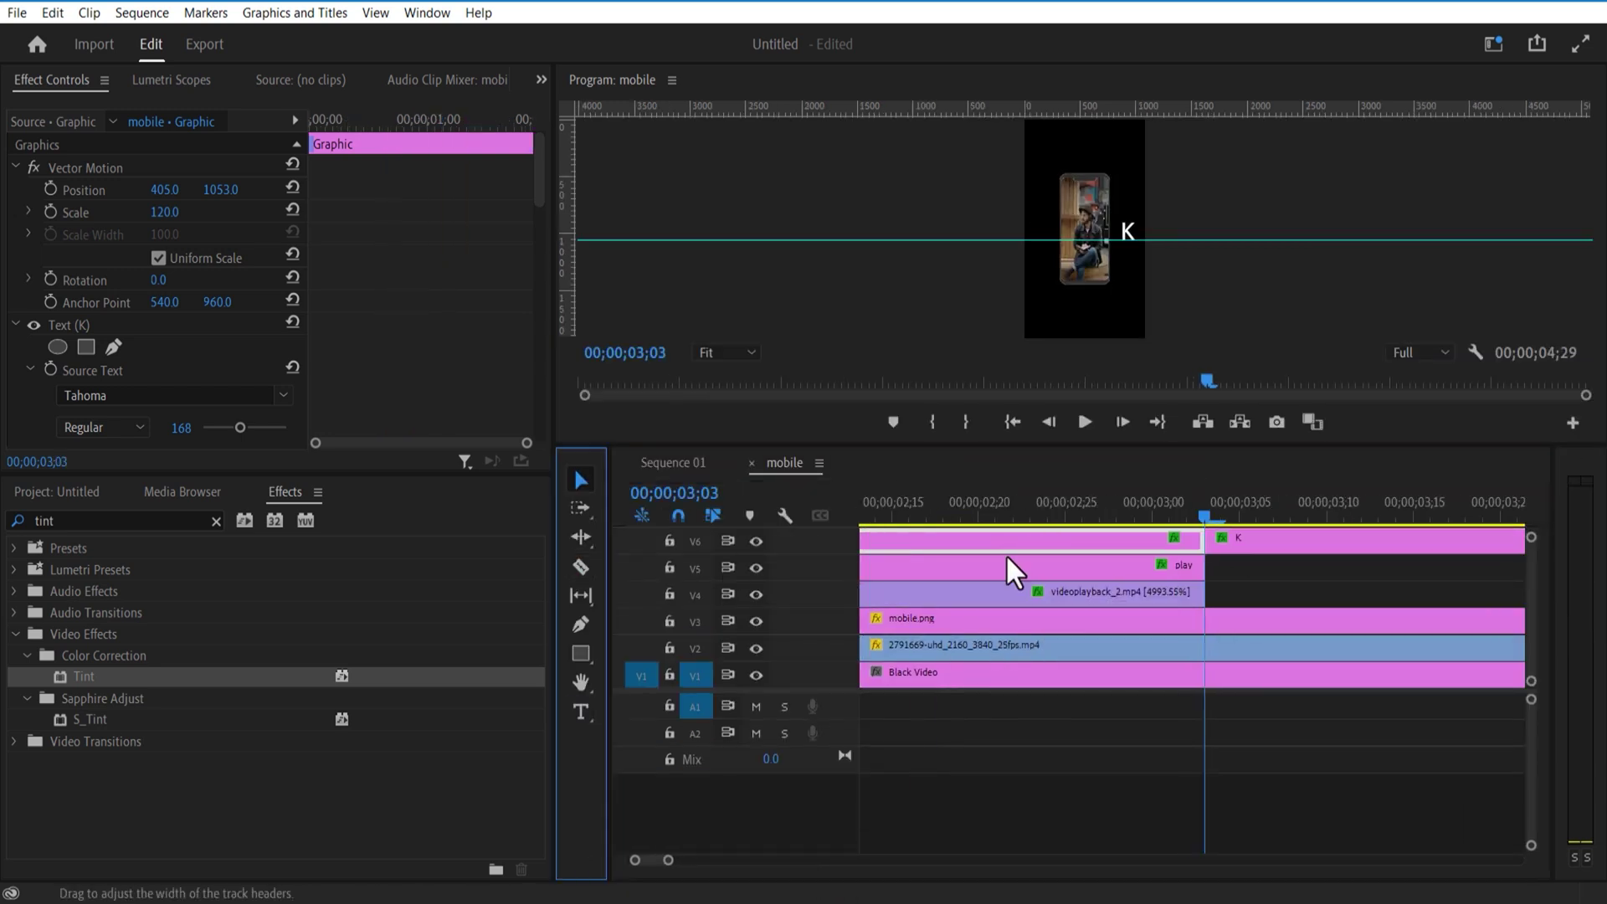
pyautogui.click(1236, 542)
pyautogui.press('Delete')
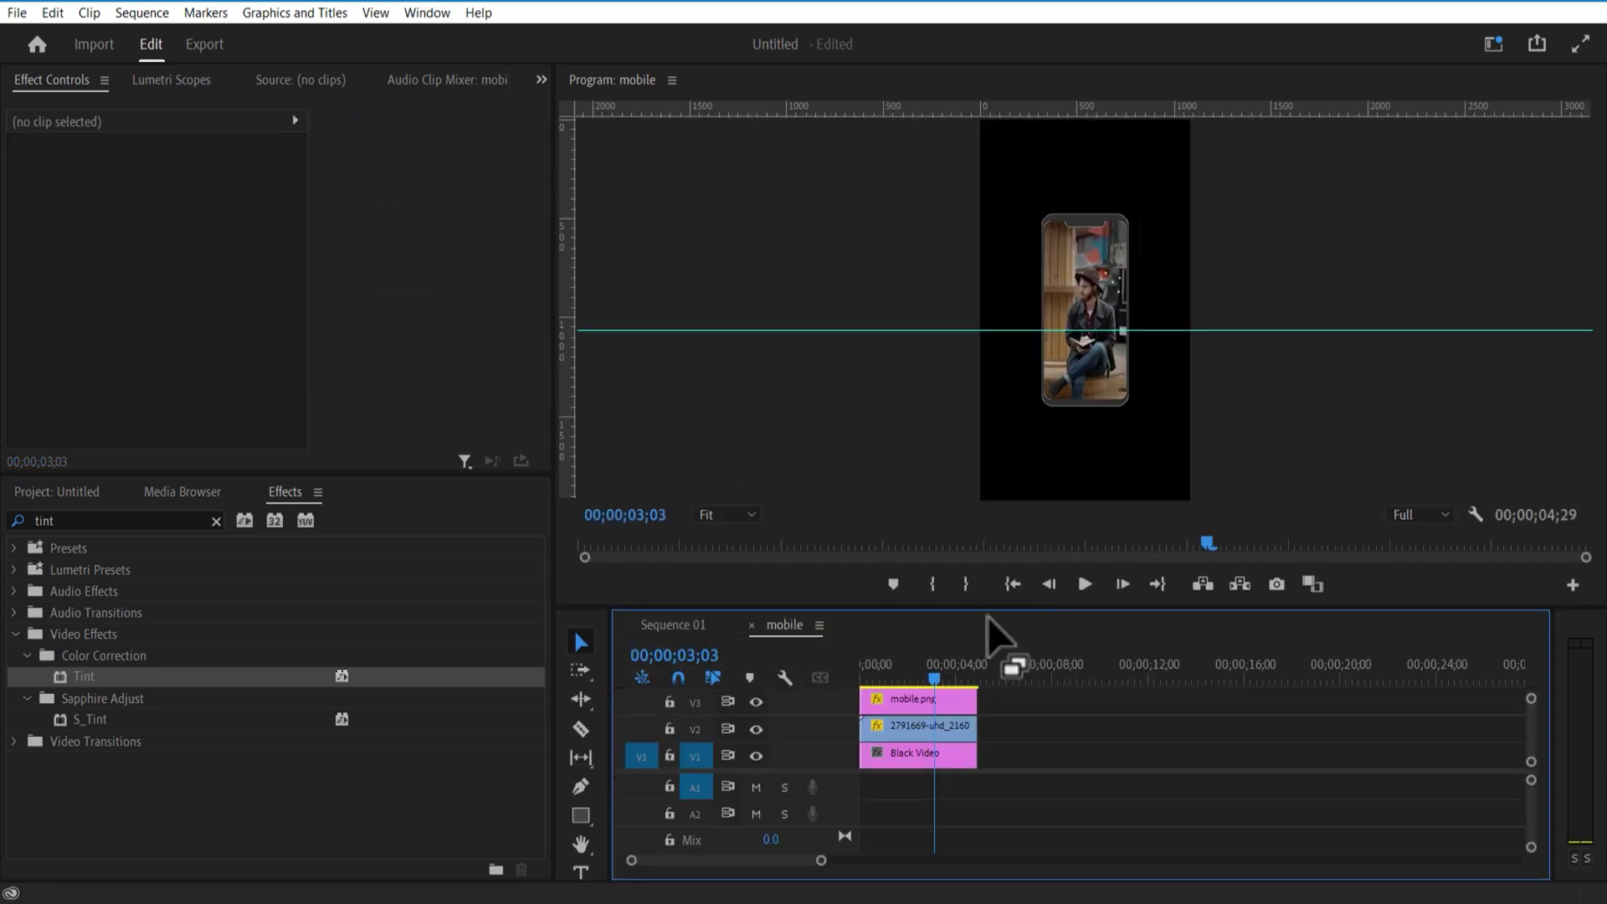
# Remove the videoplayback clip from V3 in Sequence 01 and the Black Video clip from V1 in the mobile sequence.
pyautogui.click(670, 623)
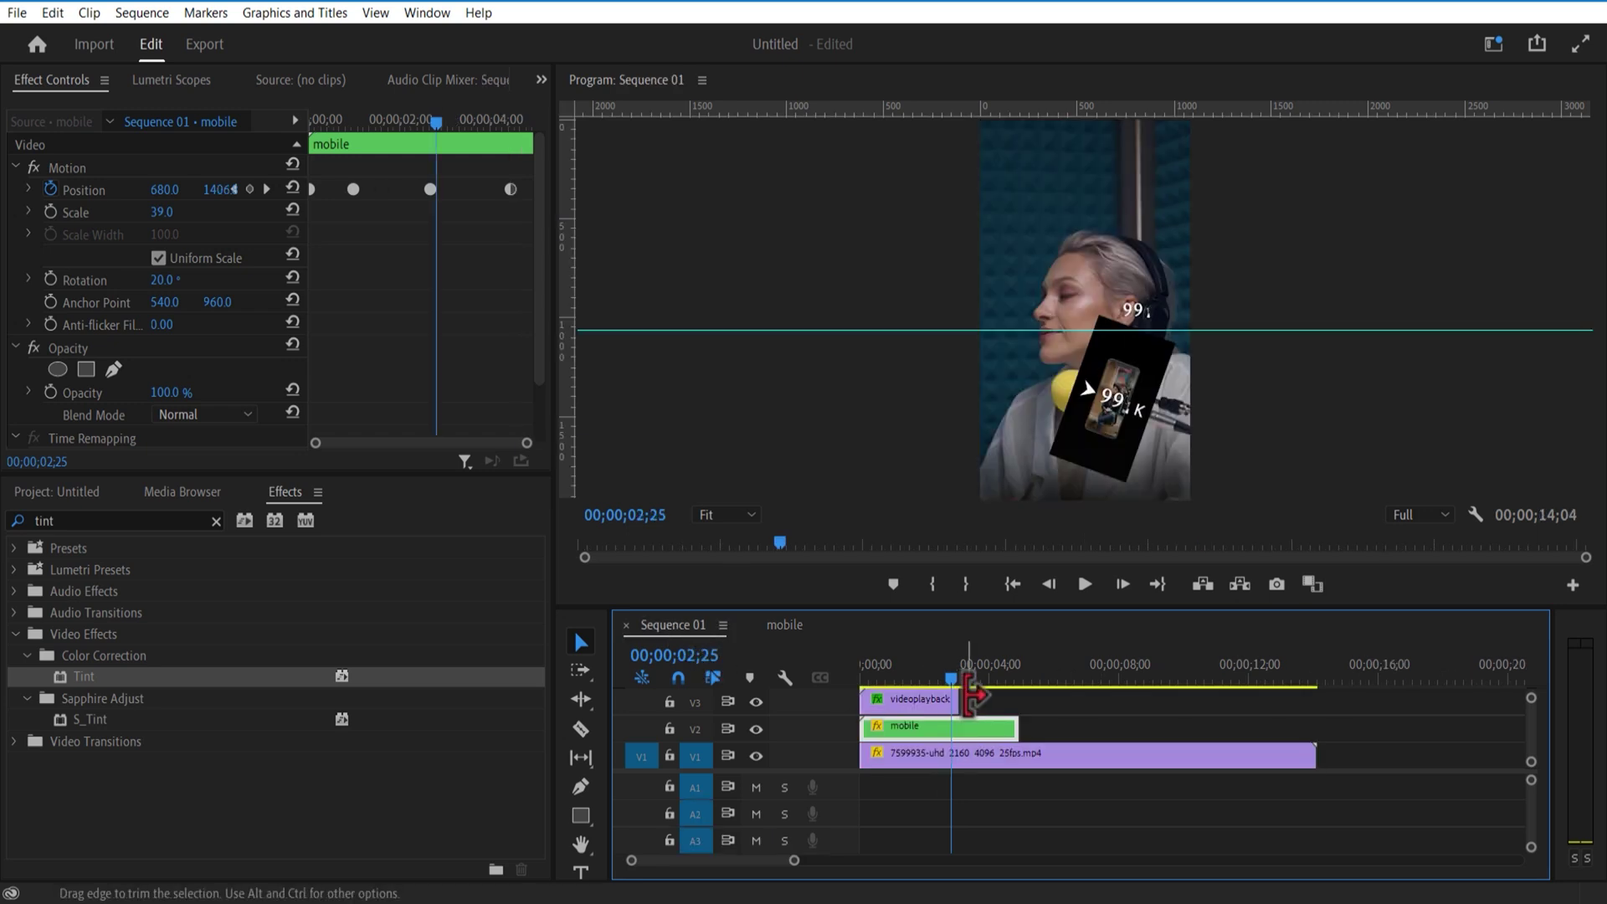
pyautogui.moveTo(987, 617); pyautogui.dragTo(994, 549)
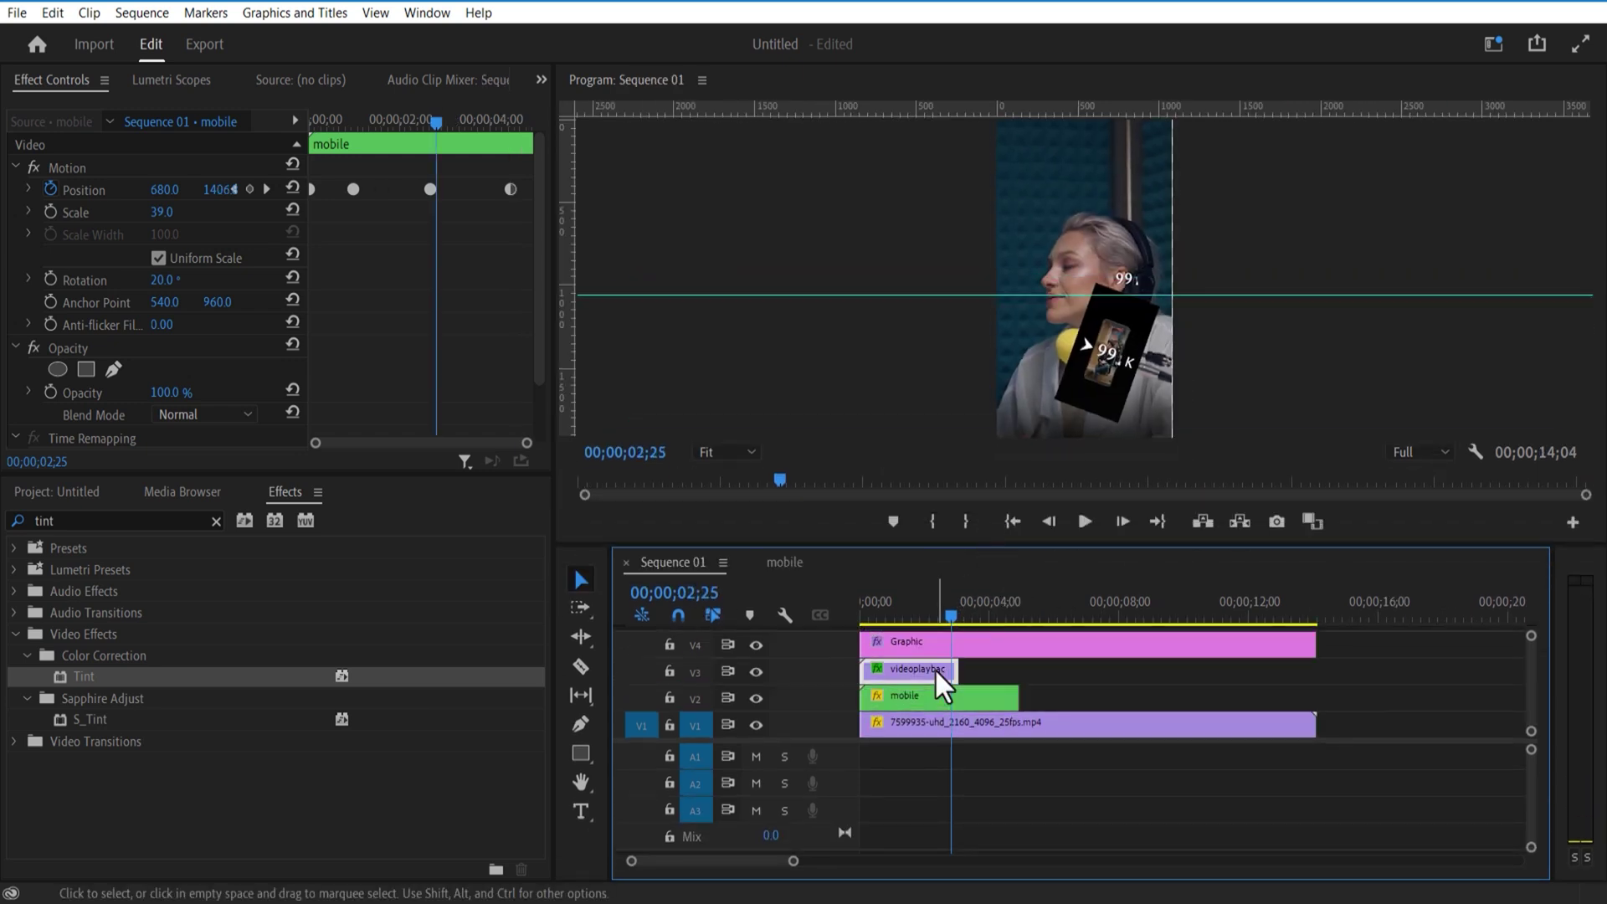
pyautogui.click(802, 573)
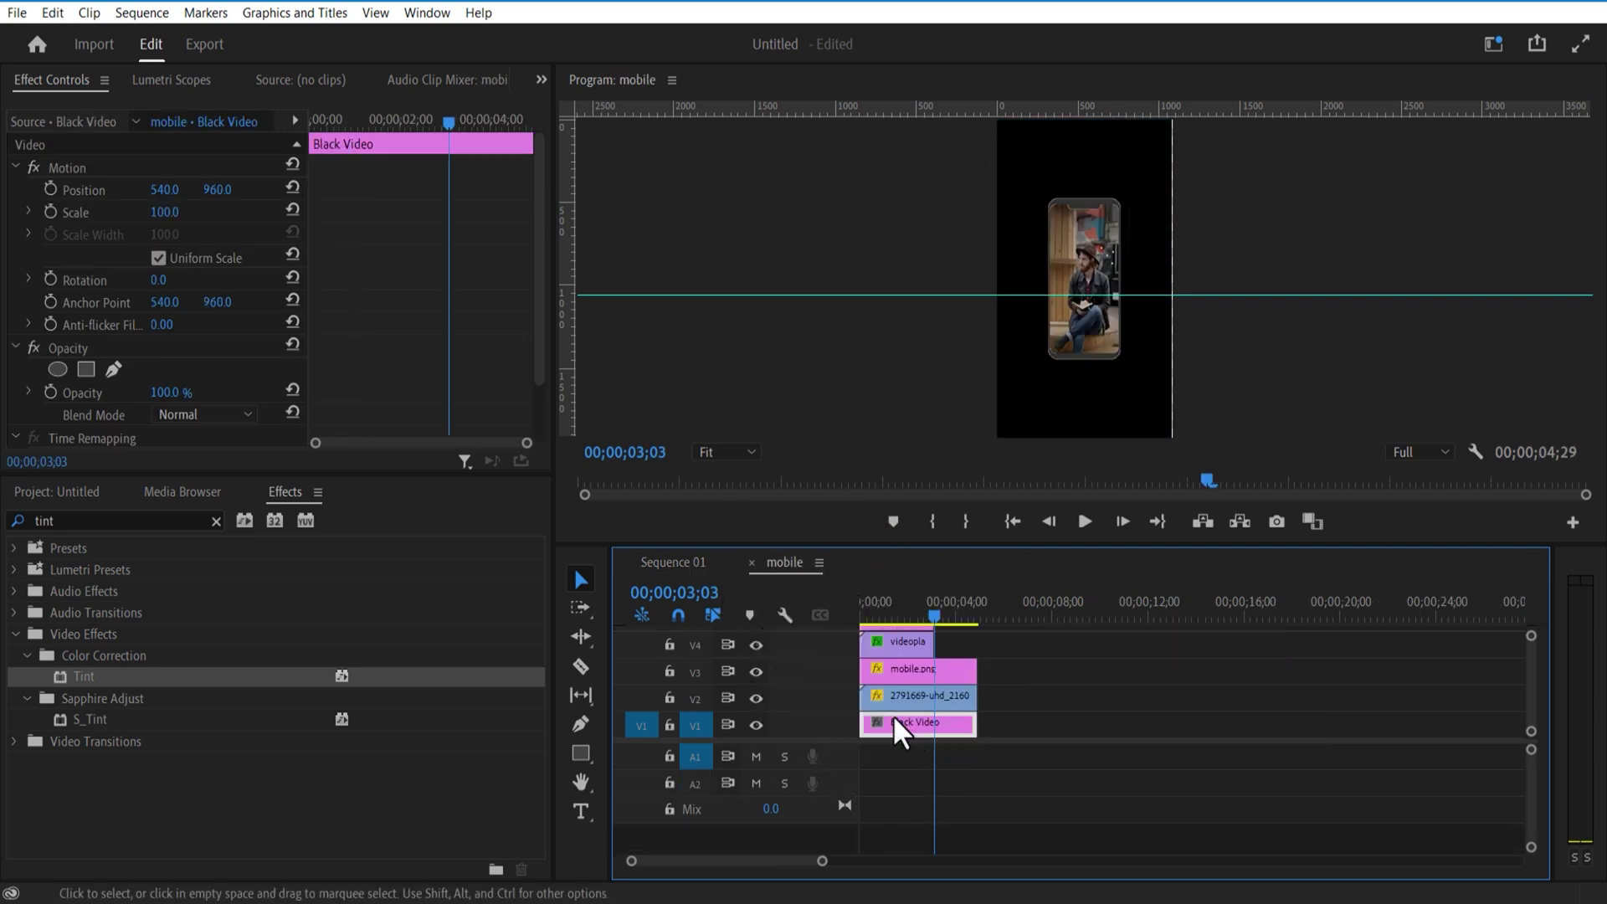
pyautogui.click(689, 565)
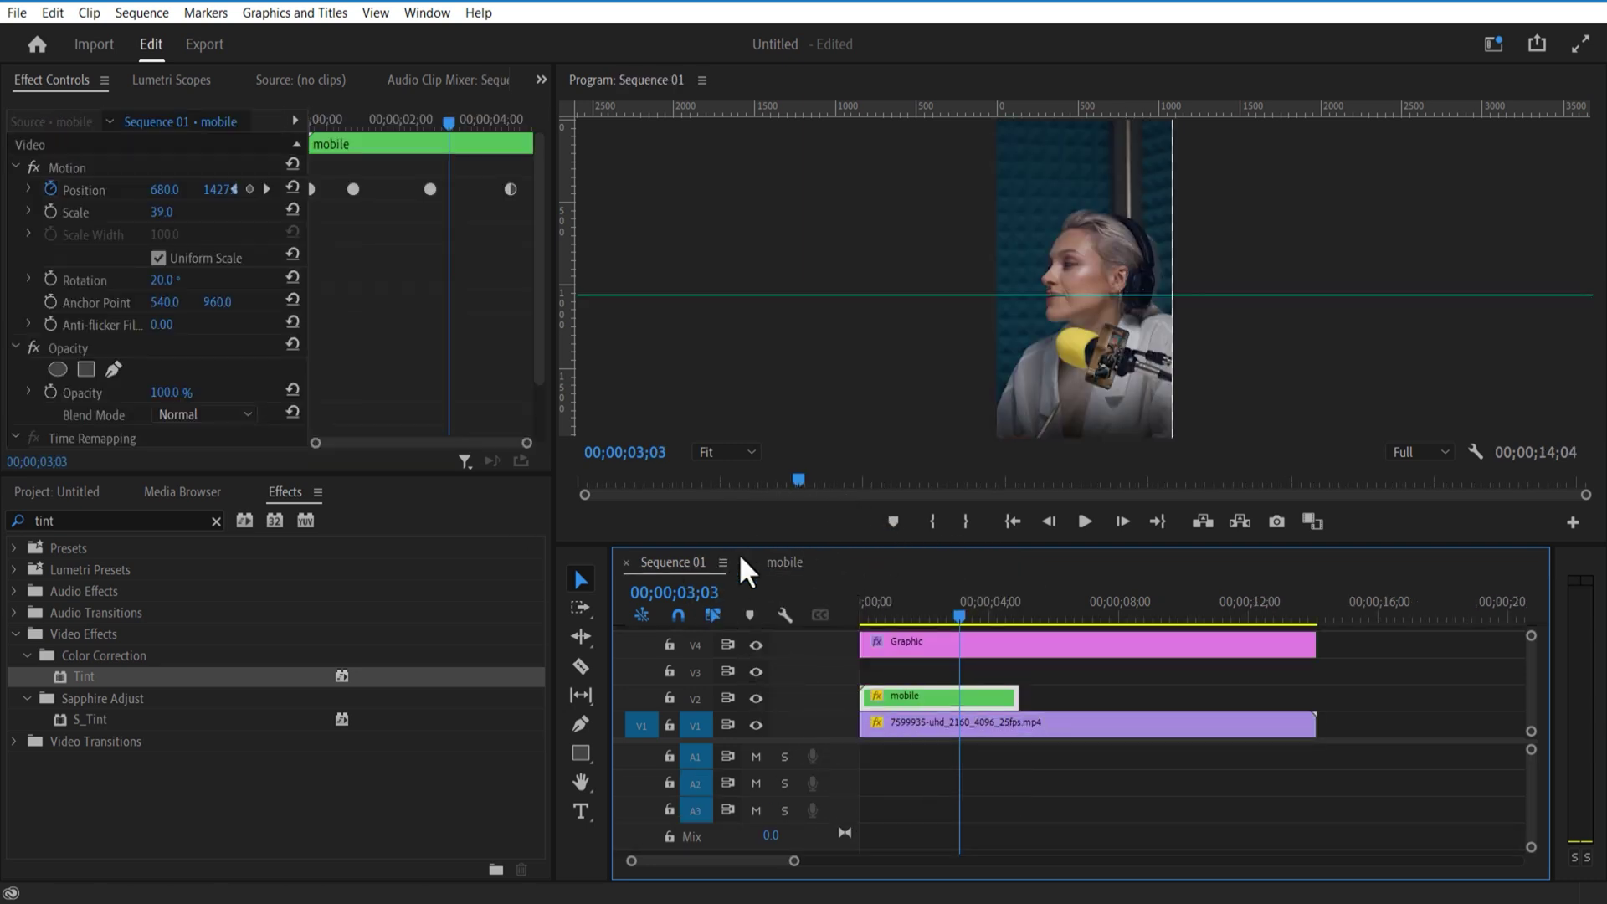
pyautogui.click(793, 565)
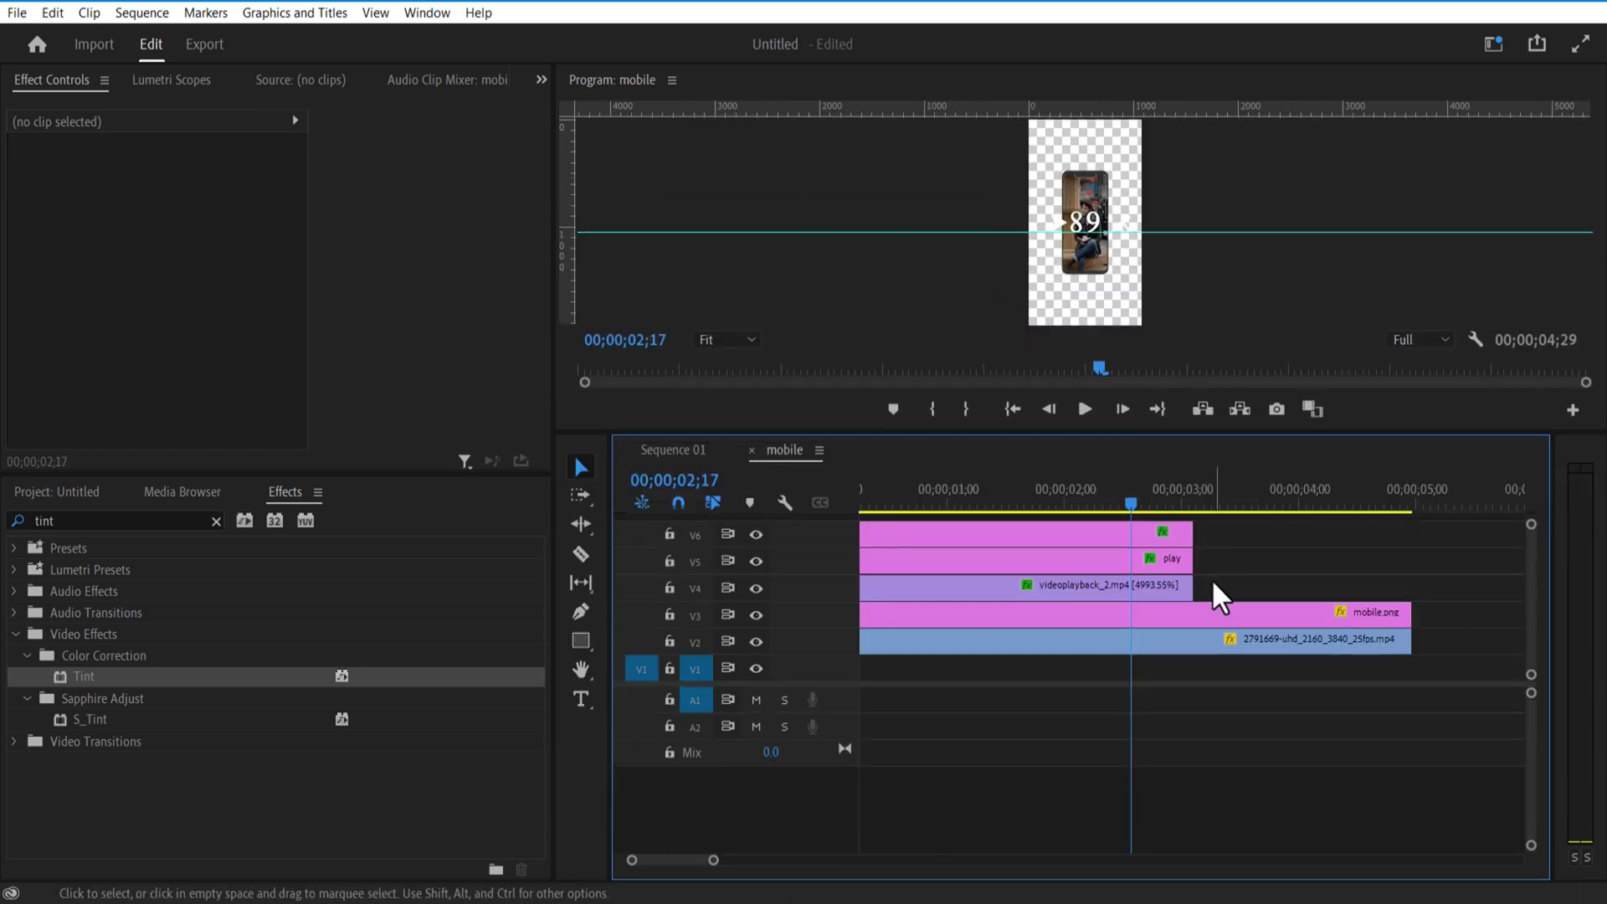
# Nest the K text, play arrow and counter clips into one sequence named "views".
pyautogui.moveTo(1213, 592); pyautogui.dragTo(1147, 544)
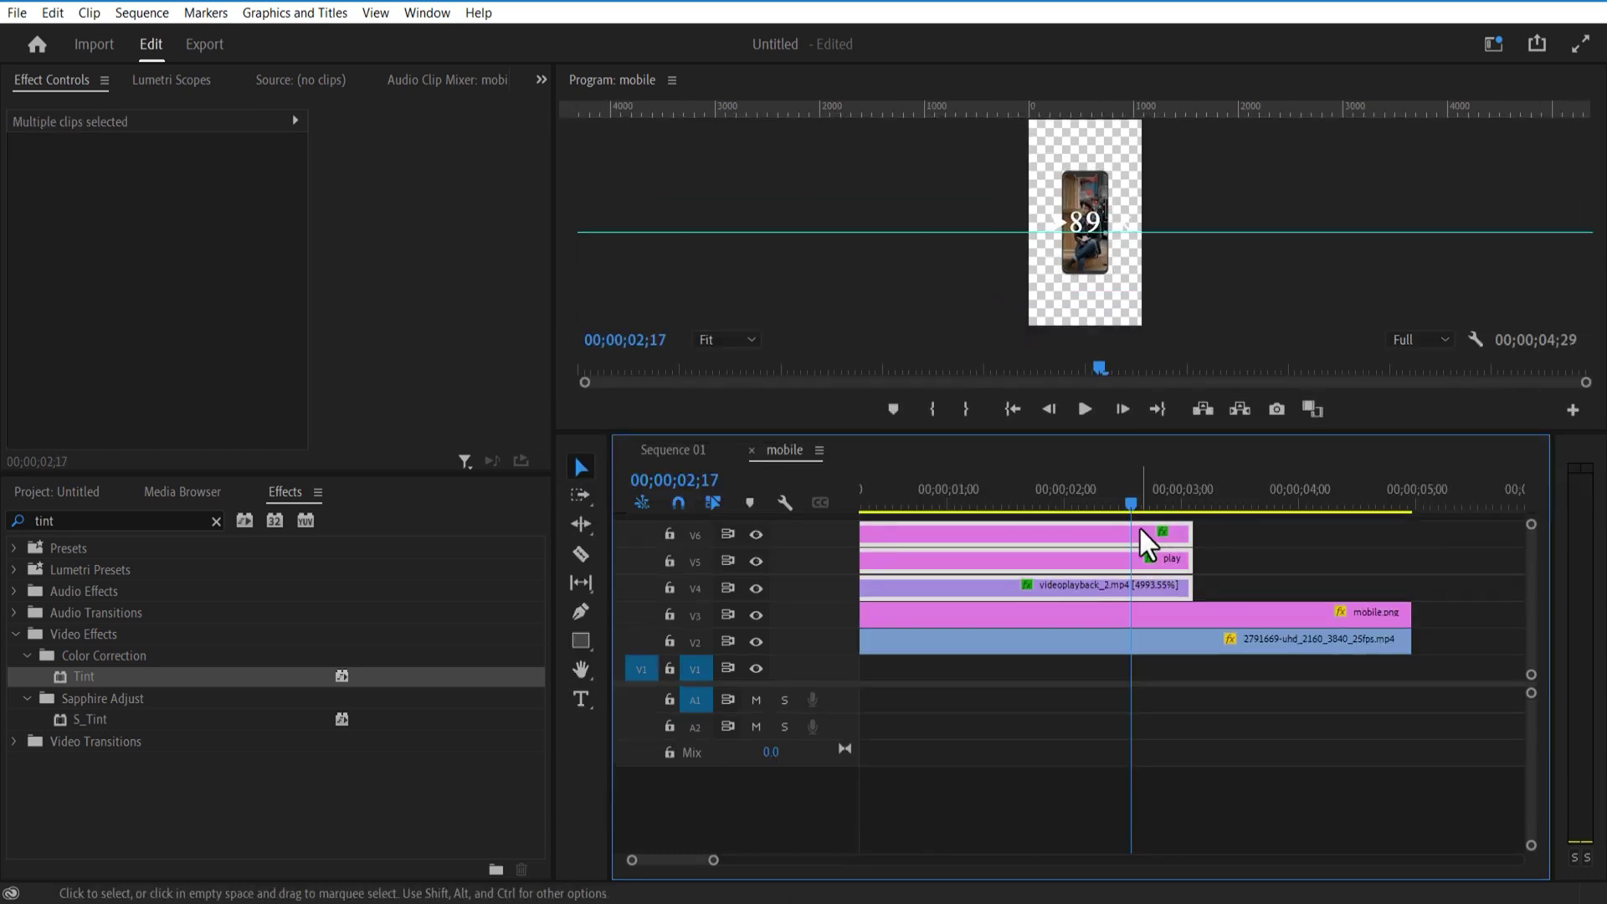
pyautogui.rightClick(1147, 544)
pyautogui.click(1197, 501)
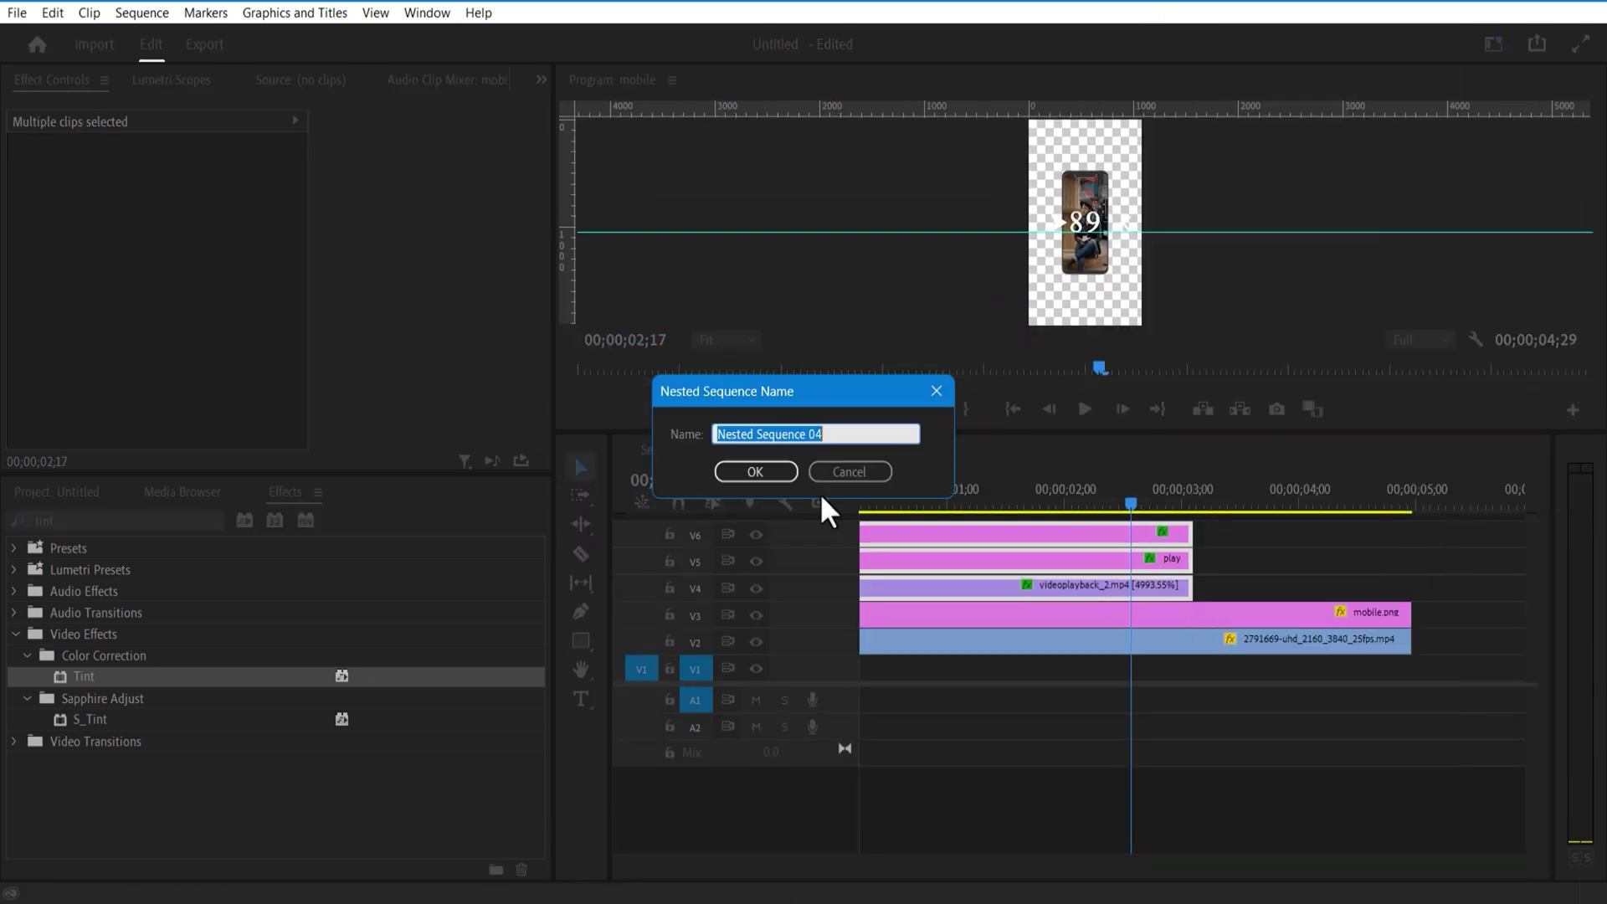
pyautogui.write('views')
pyautogui.press('Return')
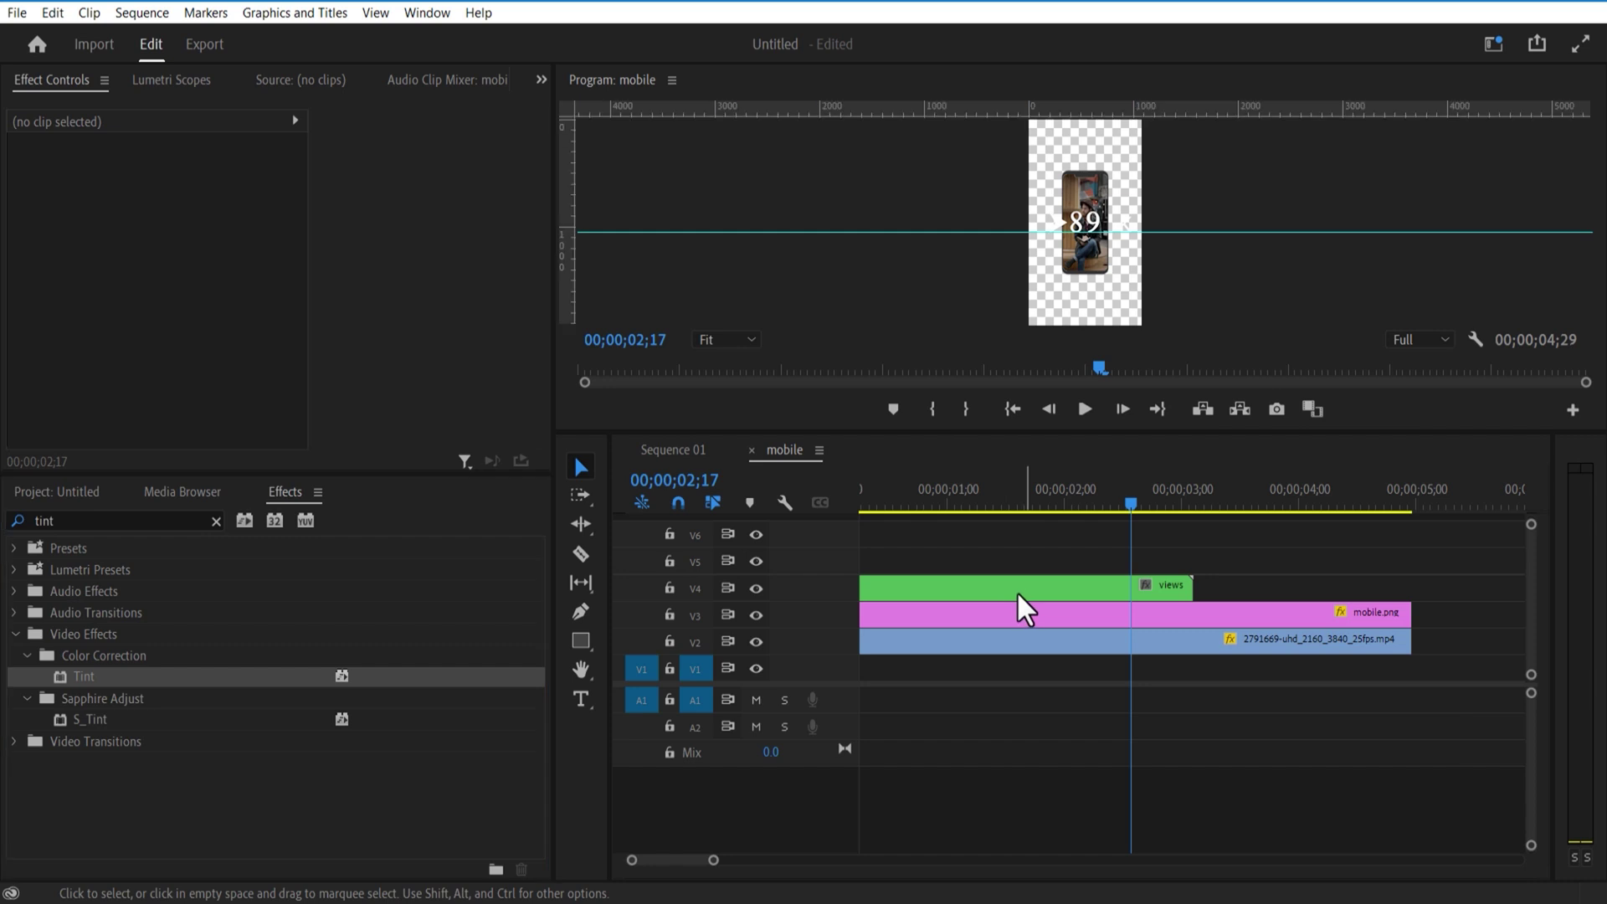
# Fade out the views clip with Opacity keyframes of 100% at 00;00;02;17 and 0% at 00;00;02;27.
pyautogui.click(1017, 593)
pyautogui.click(51, 391)
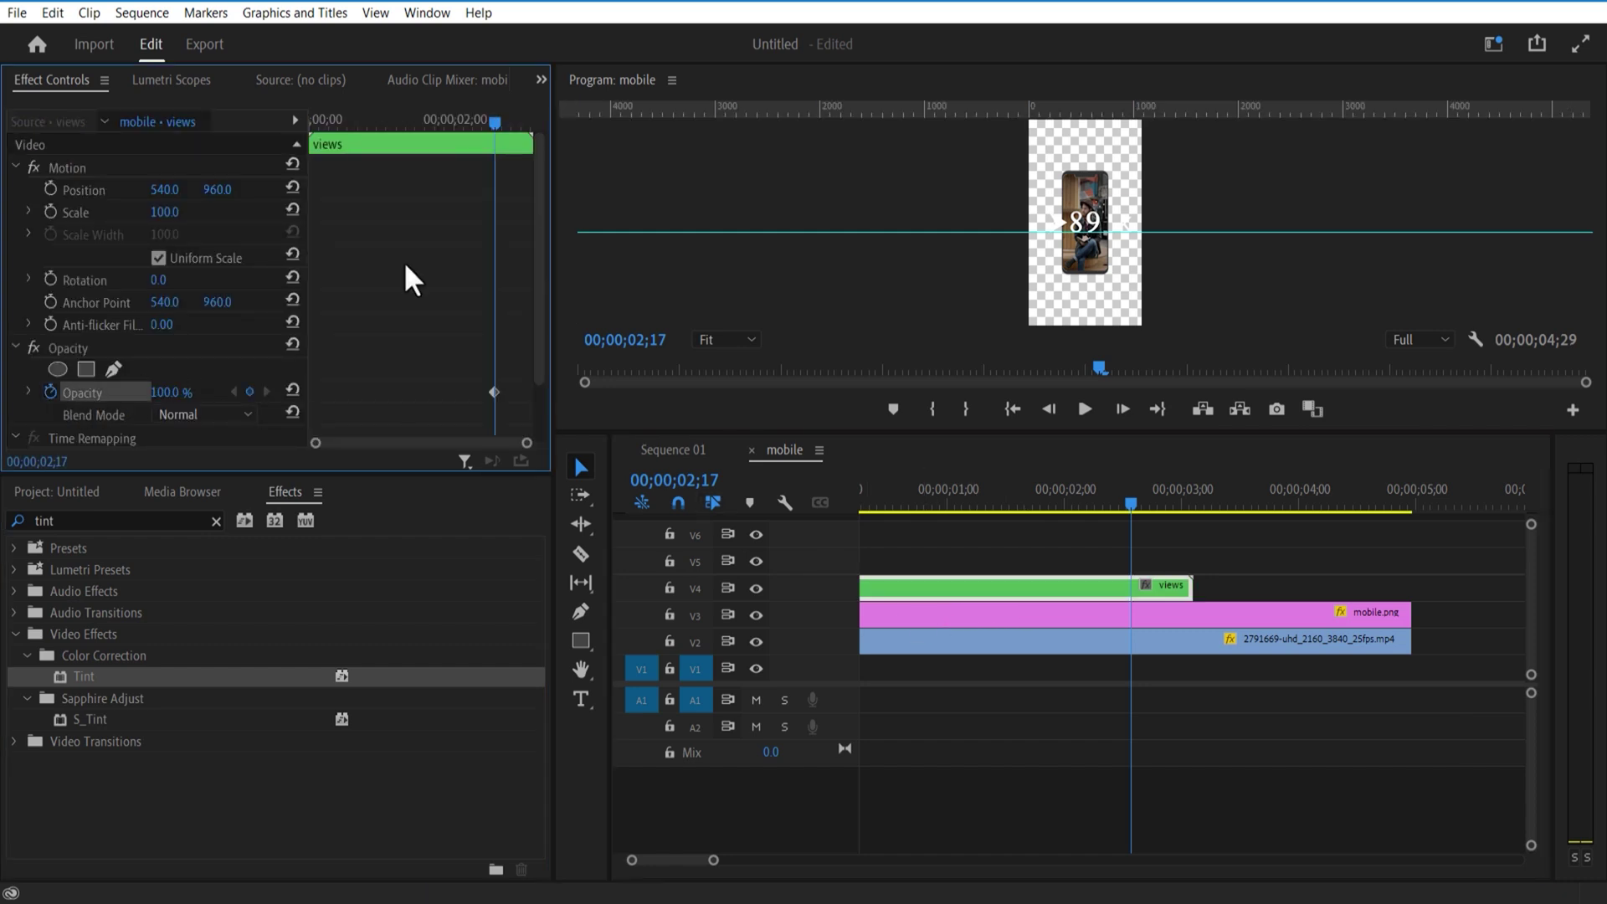
pyautogui.moveTo(501, 126); pyautogui.dragTo(519, 138)
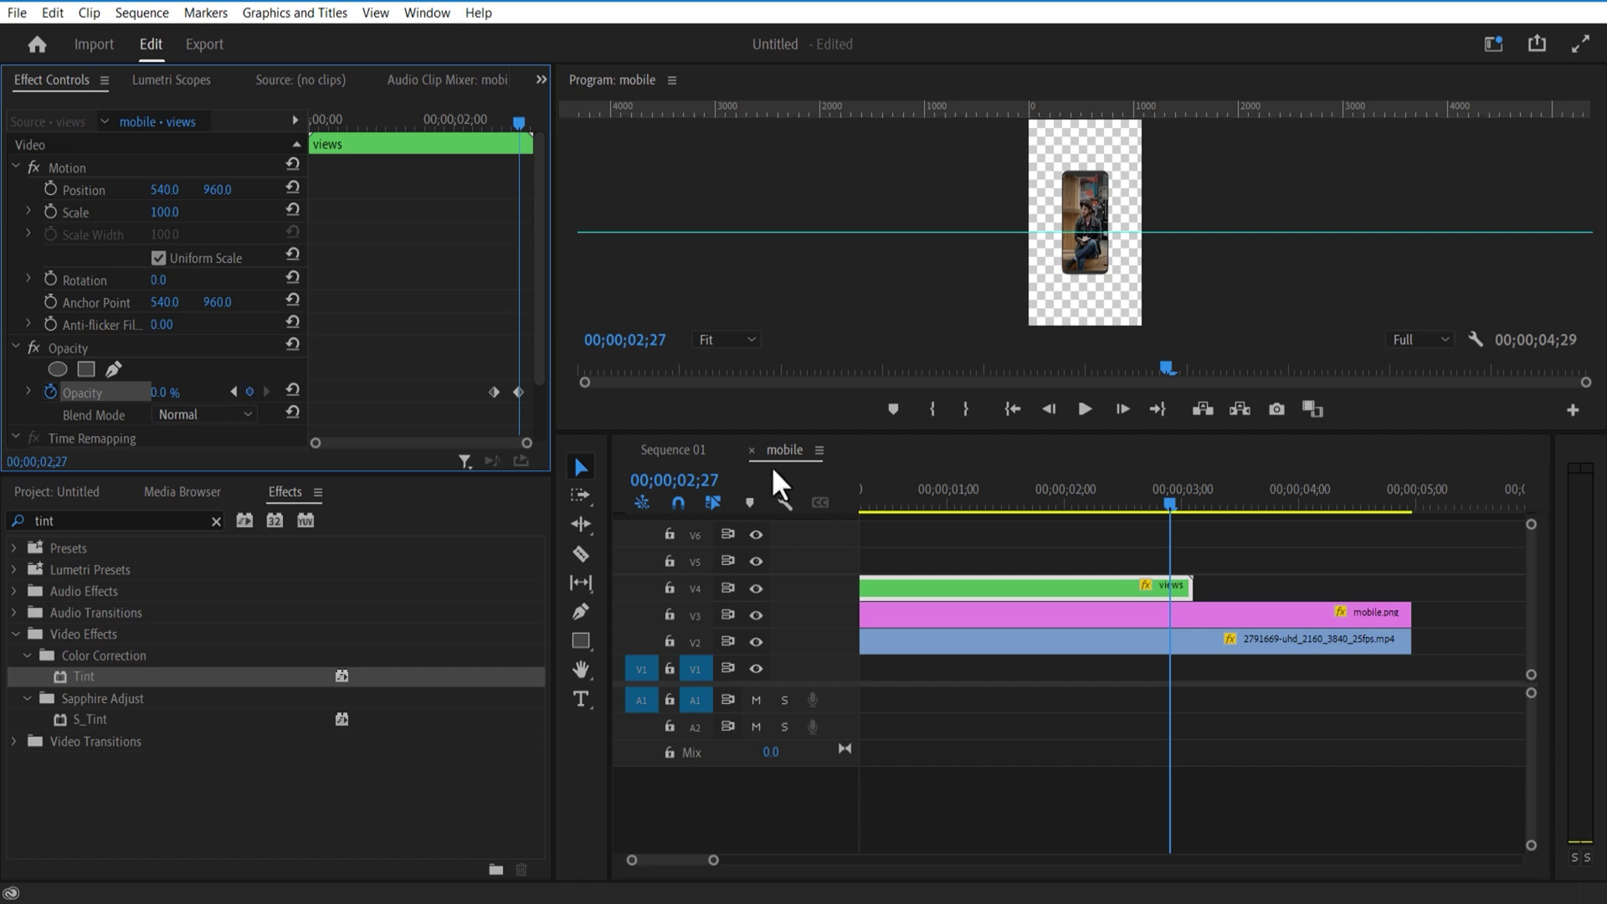
# In Sequence 01, keyframe the mobile clip's Scale from 39 at 00;00;02;28 to 113 at 00;00;03;19, with Position 585, 1108 there.
pyautogui.click(670, 452)
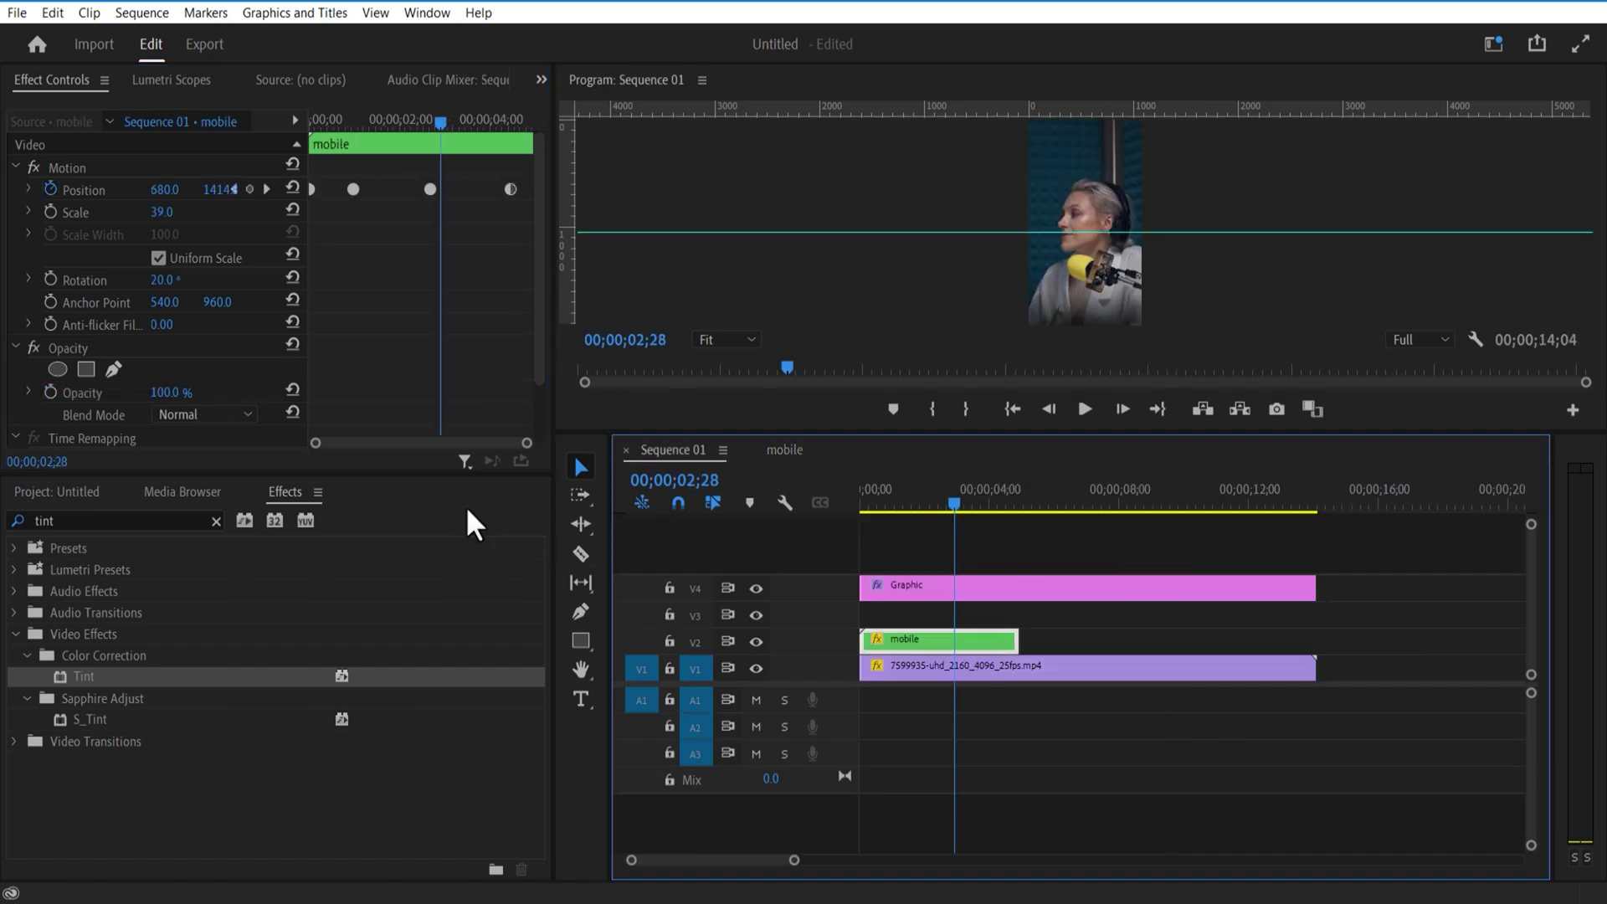
pyautogui.click(55, 215)
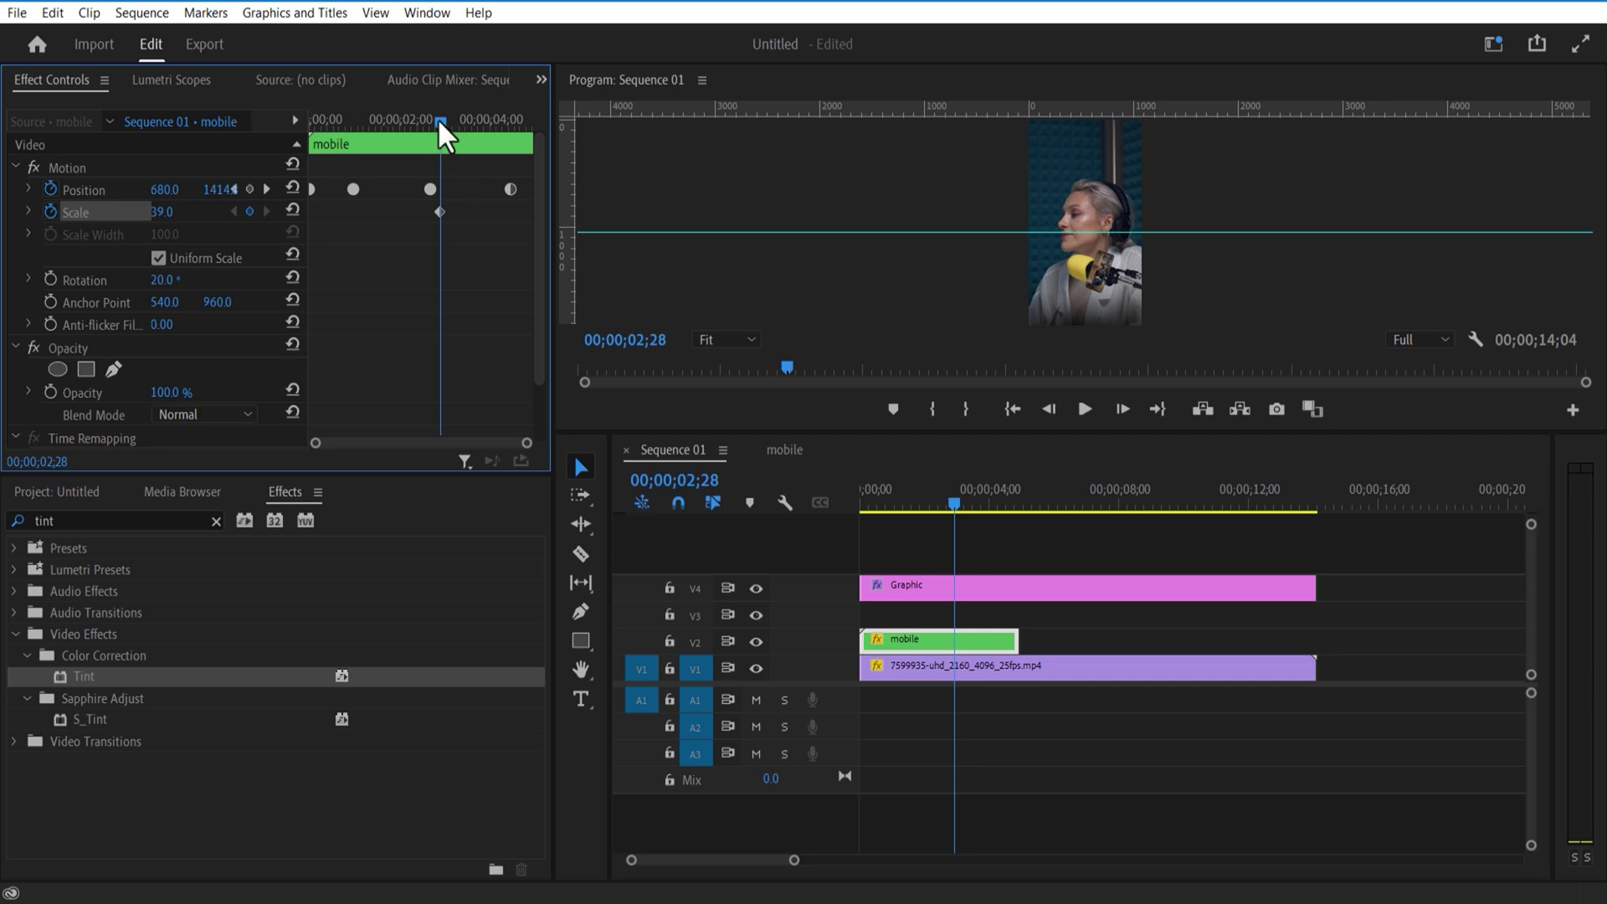
pyautogui.moveTo(442, 124)
pyautogui.mouseDown()
pyautogui.moveTo(466, 143)
pyautogui.moveTo(473, 126)
pyautogui.mouseUp()
pyautogui.moveTo(162, 211); pyautogui.dragTo(475, 144)
pyautogui.moveTo(220, 190); pyautogui.dragTo(50, 190)
pyautogui.moveTo(165, 190); pyautogui.dragTo(85, 190)
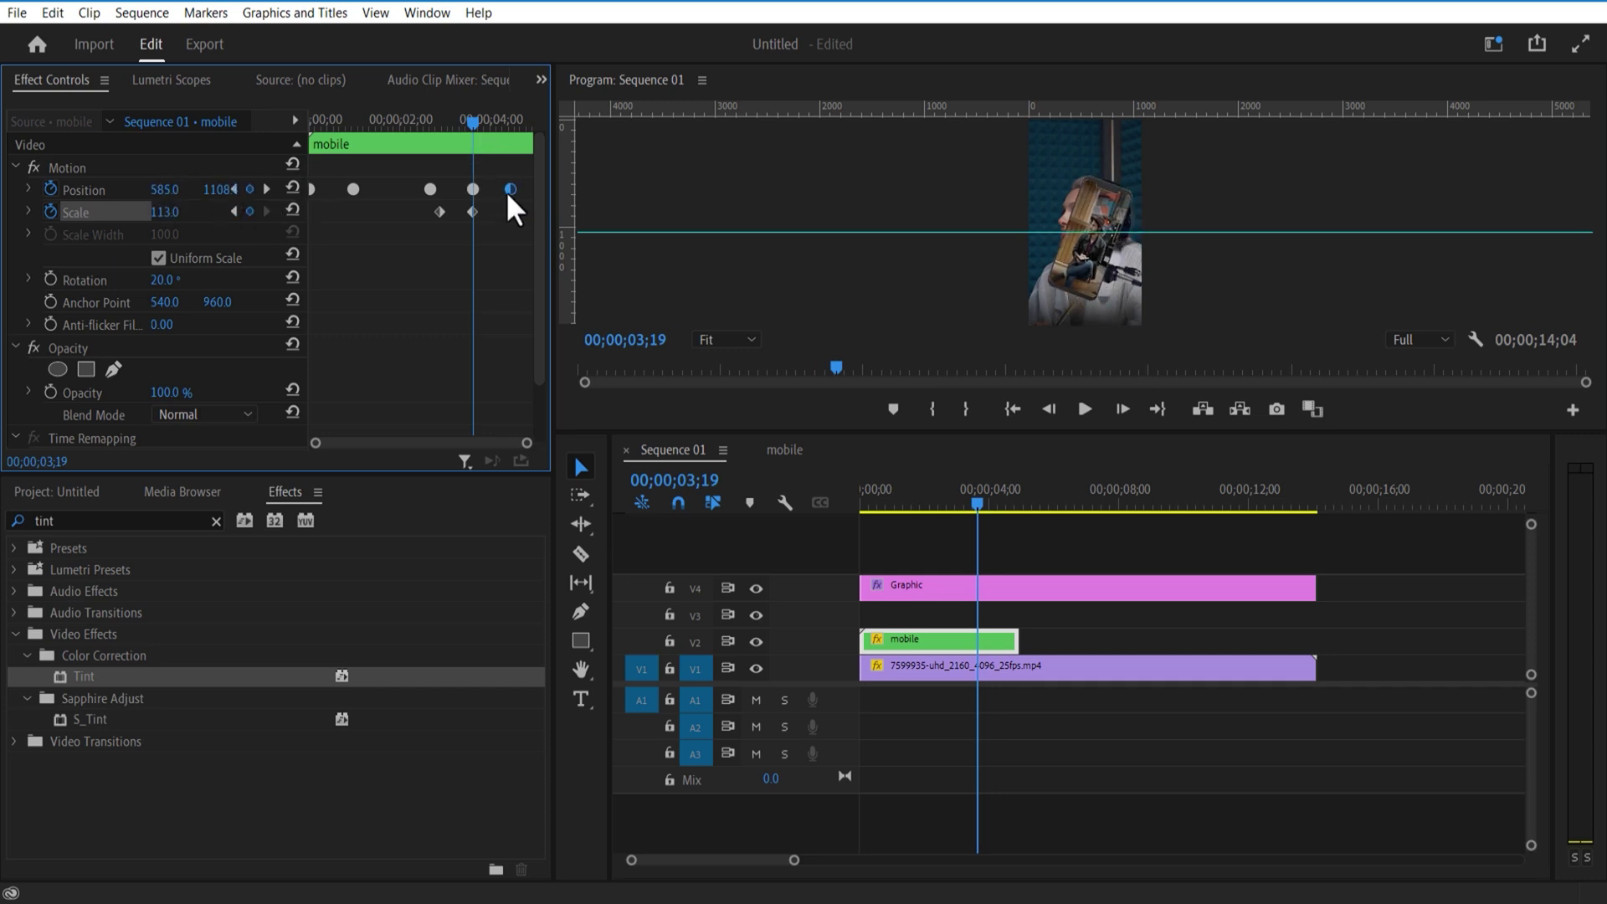
# Remove the mobile clip's last Position keyframe and apply smooth interpolation to its two Scale keyframes.
pyautogui.moveTo(488, 206); pyautogui.dragTo(430, 222)
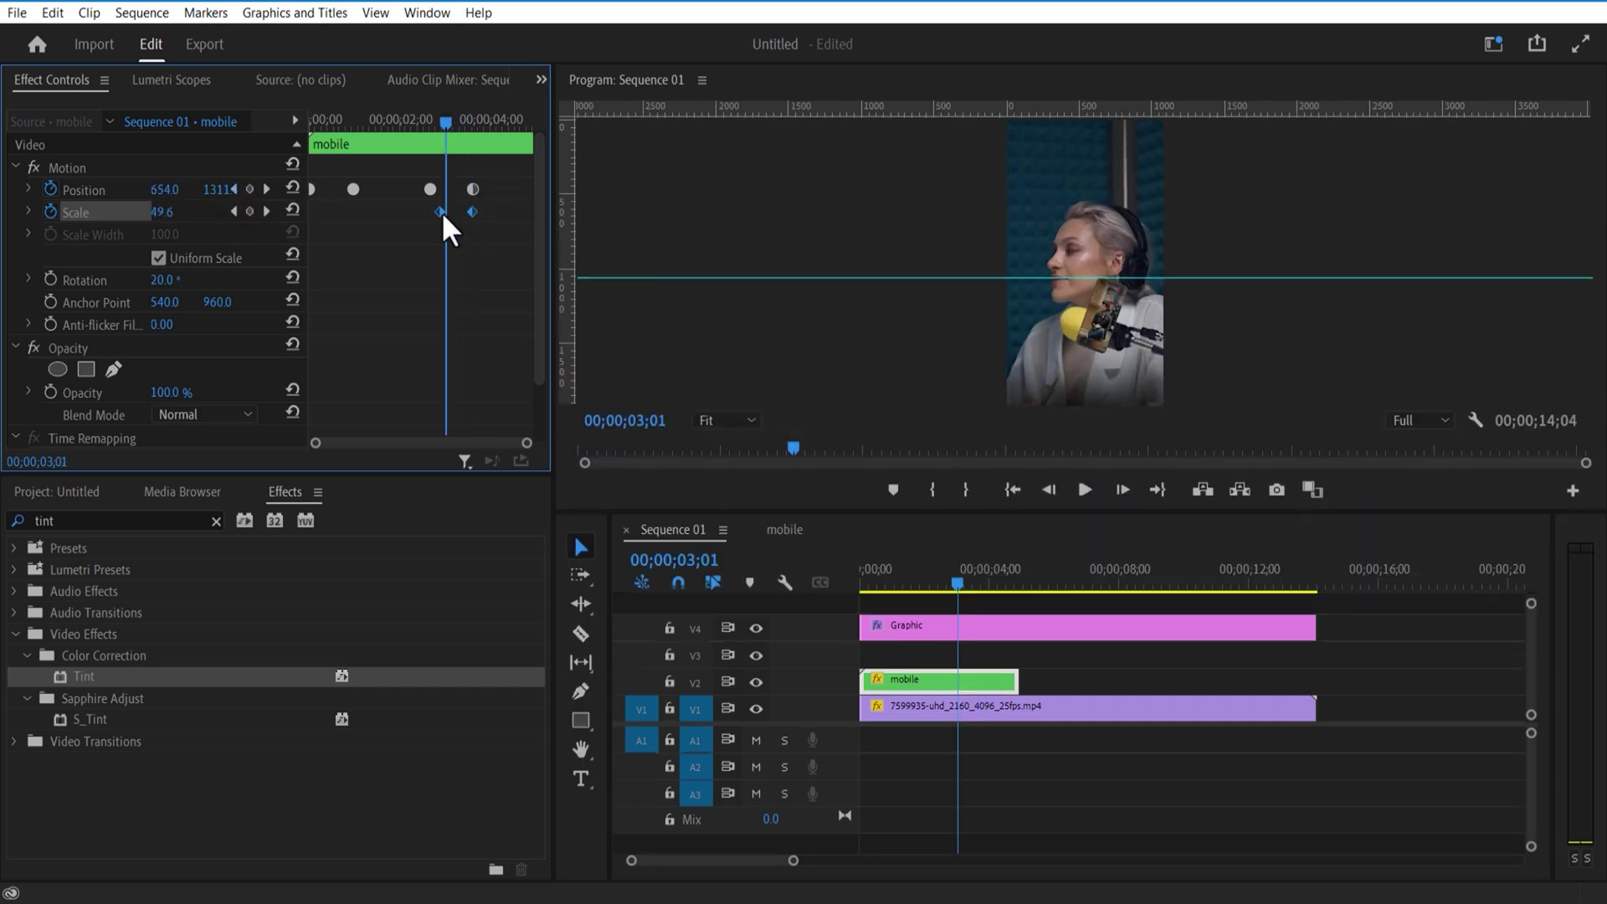
pyautogui.rightClick(444, 215)
pyautogui.click(543, 455)
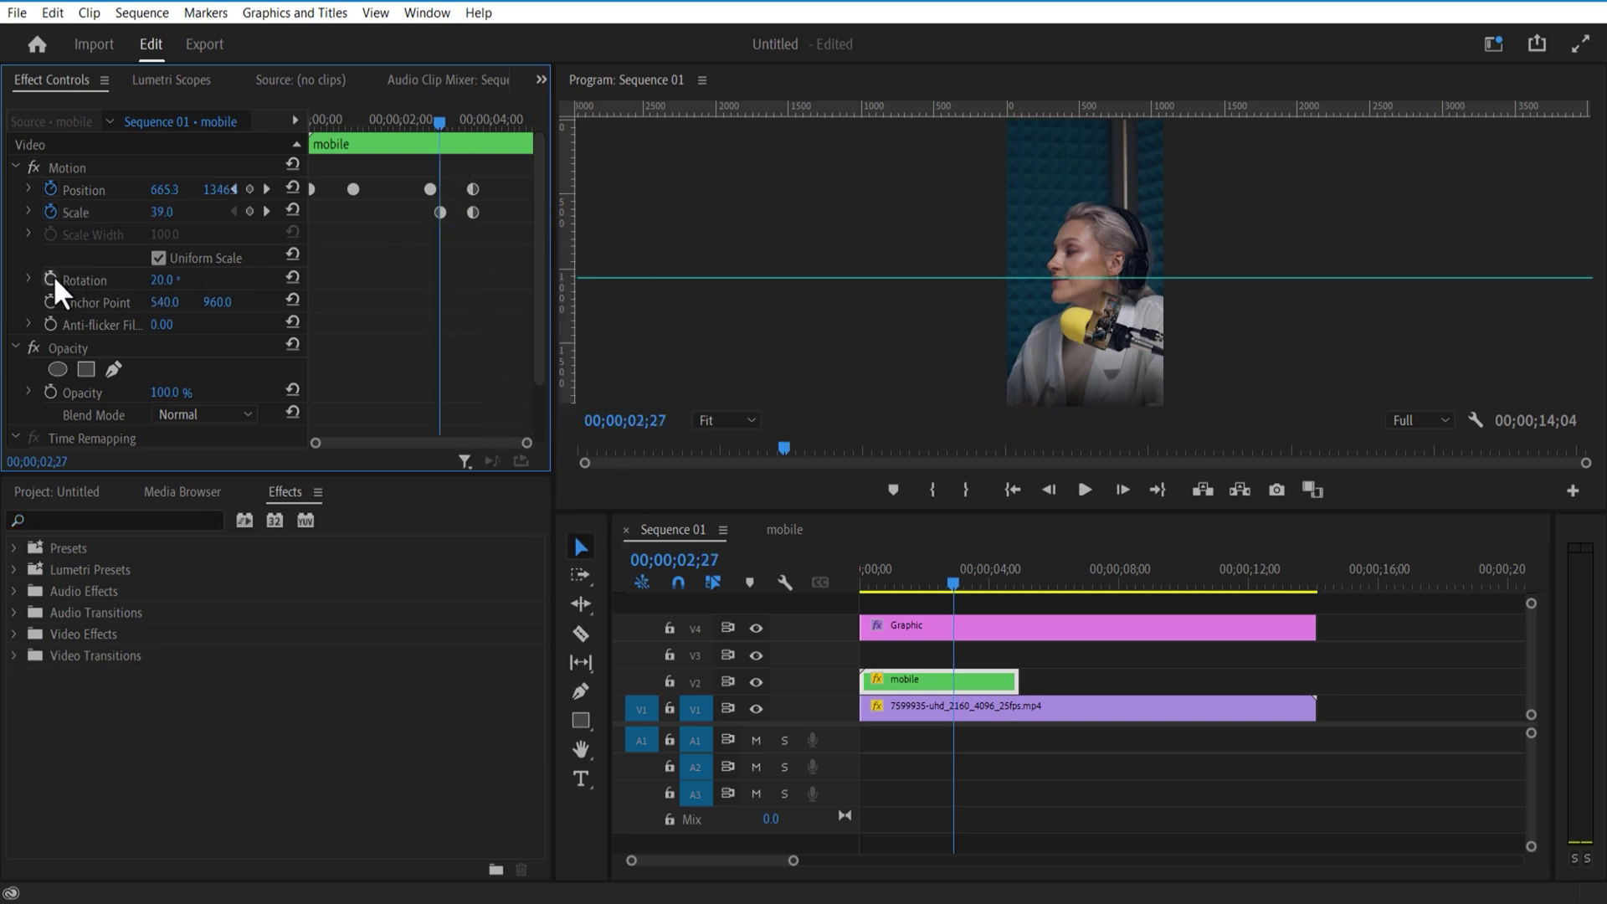
# Keyframe the mobile clip's Rotation at 20° at 00;00;02;27 and turn the phone upright at 00;00;03;20.
pyautogui.click(51, 279)
pyautogui.moveTo(442, 131); pyautogui.dragTo(477, 144)
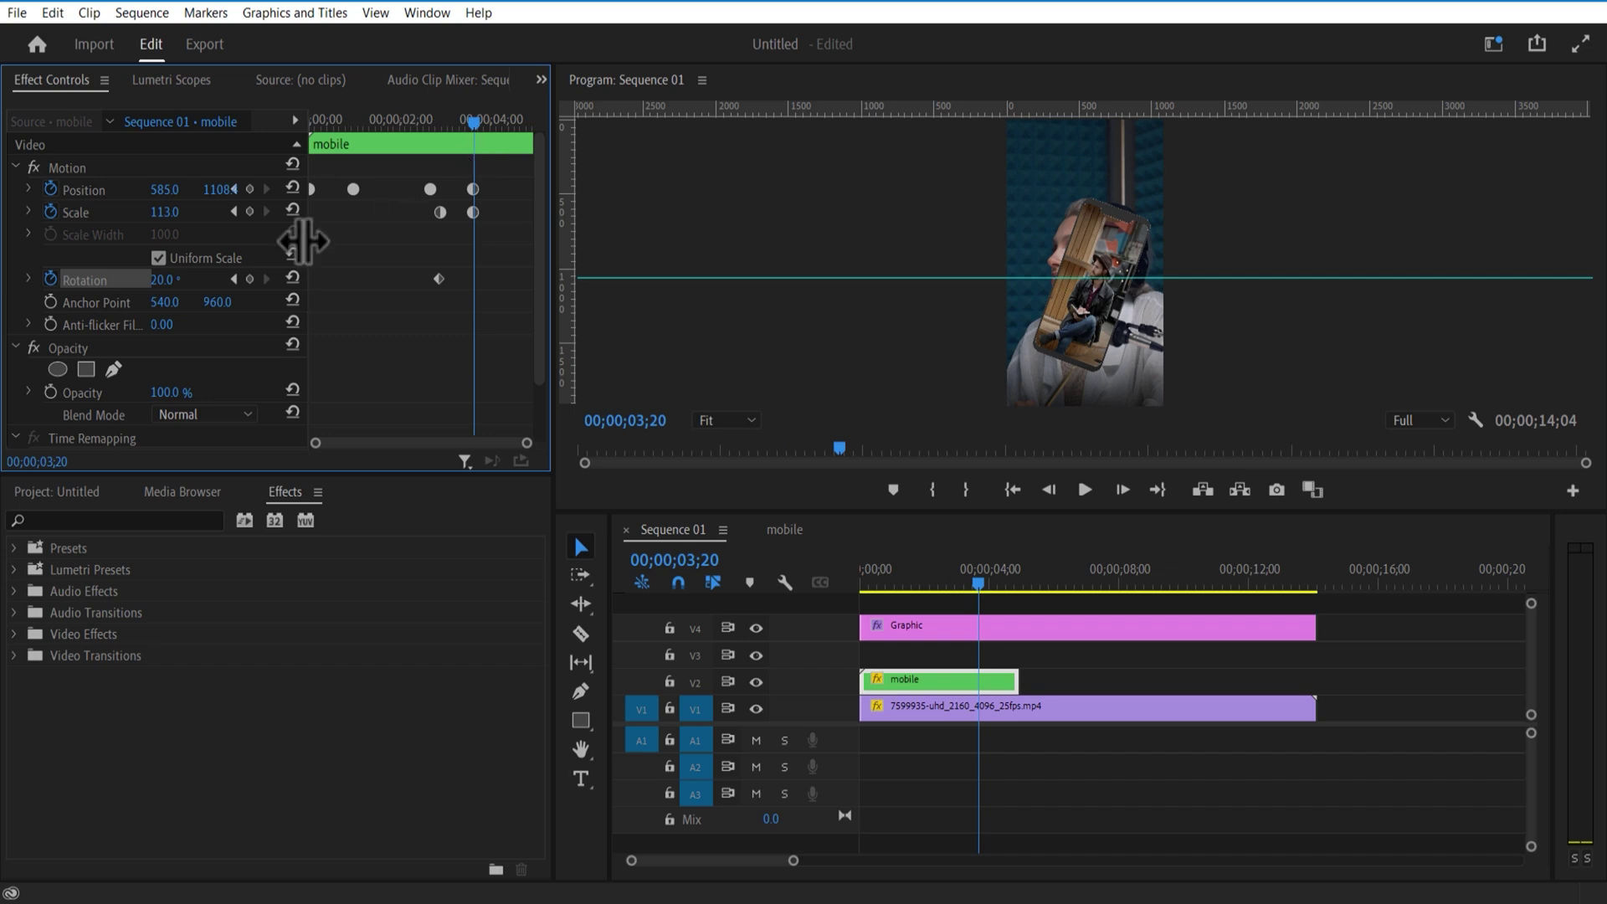
pyautogui.press('Return')
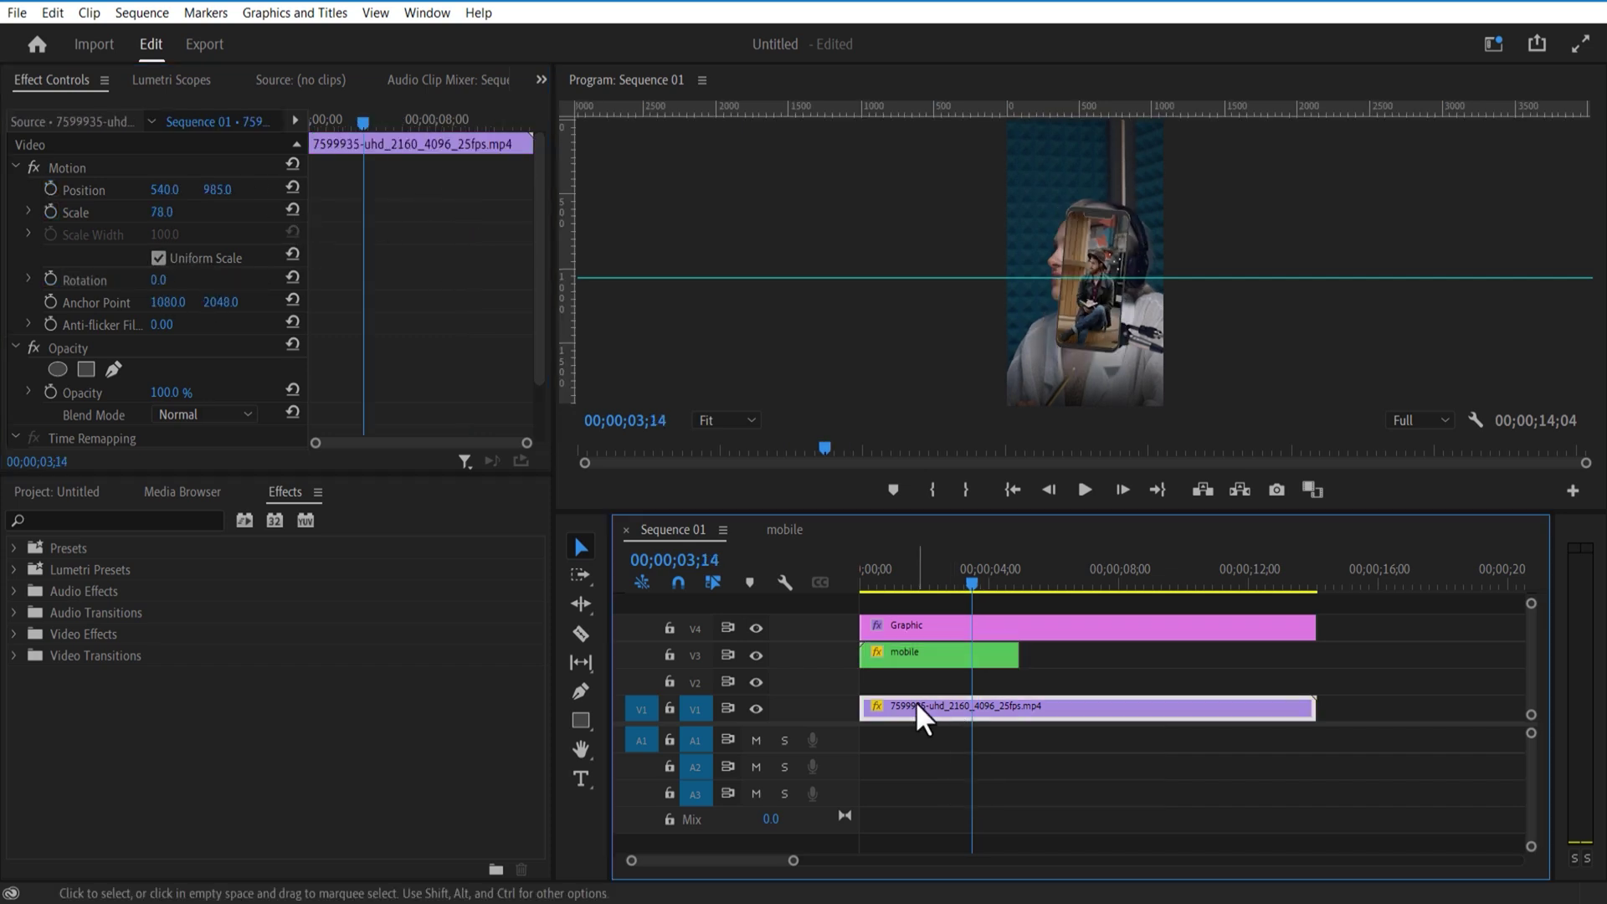
# Fade out the podcast clip with Opacity keyframes of 100% at 00;00;03;14 and 0% at 00;00;04;26.
pyautogui.click(51, 391)
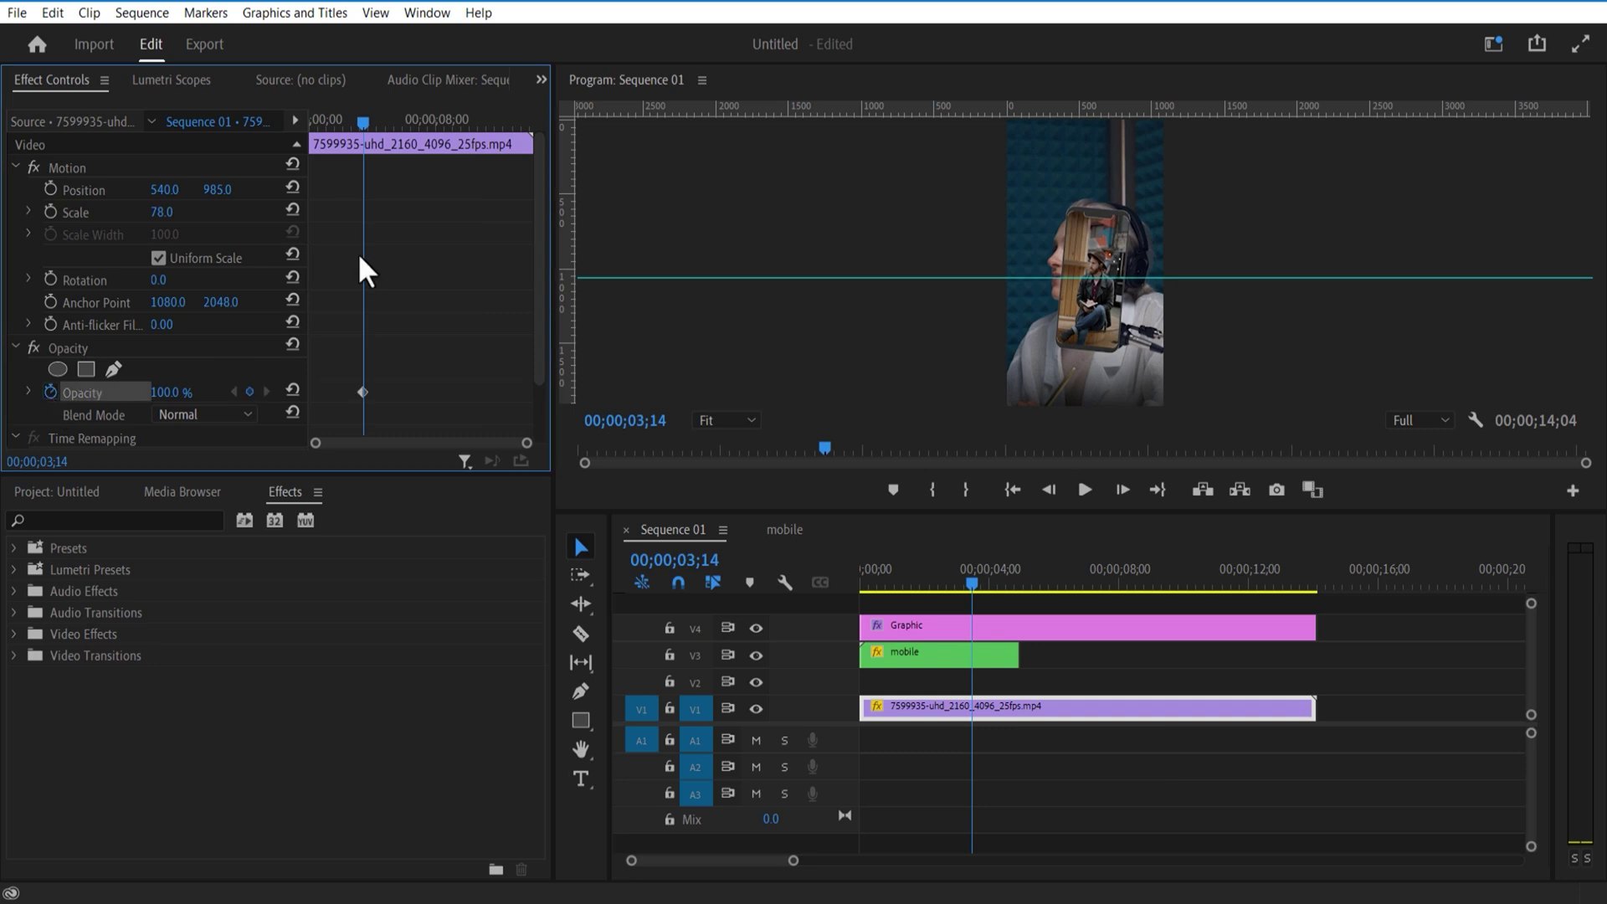
pyautogui.moveTo(377, 122); pyautogui.dragTo(390, 126)
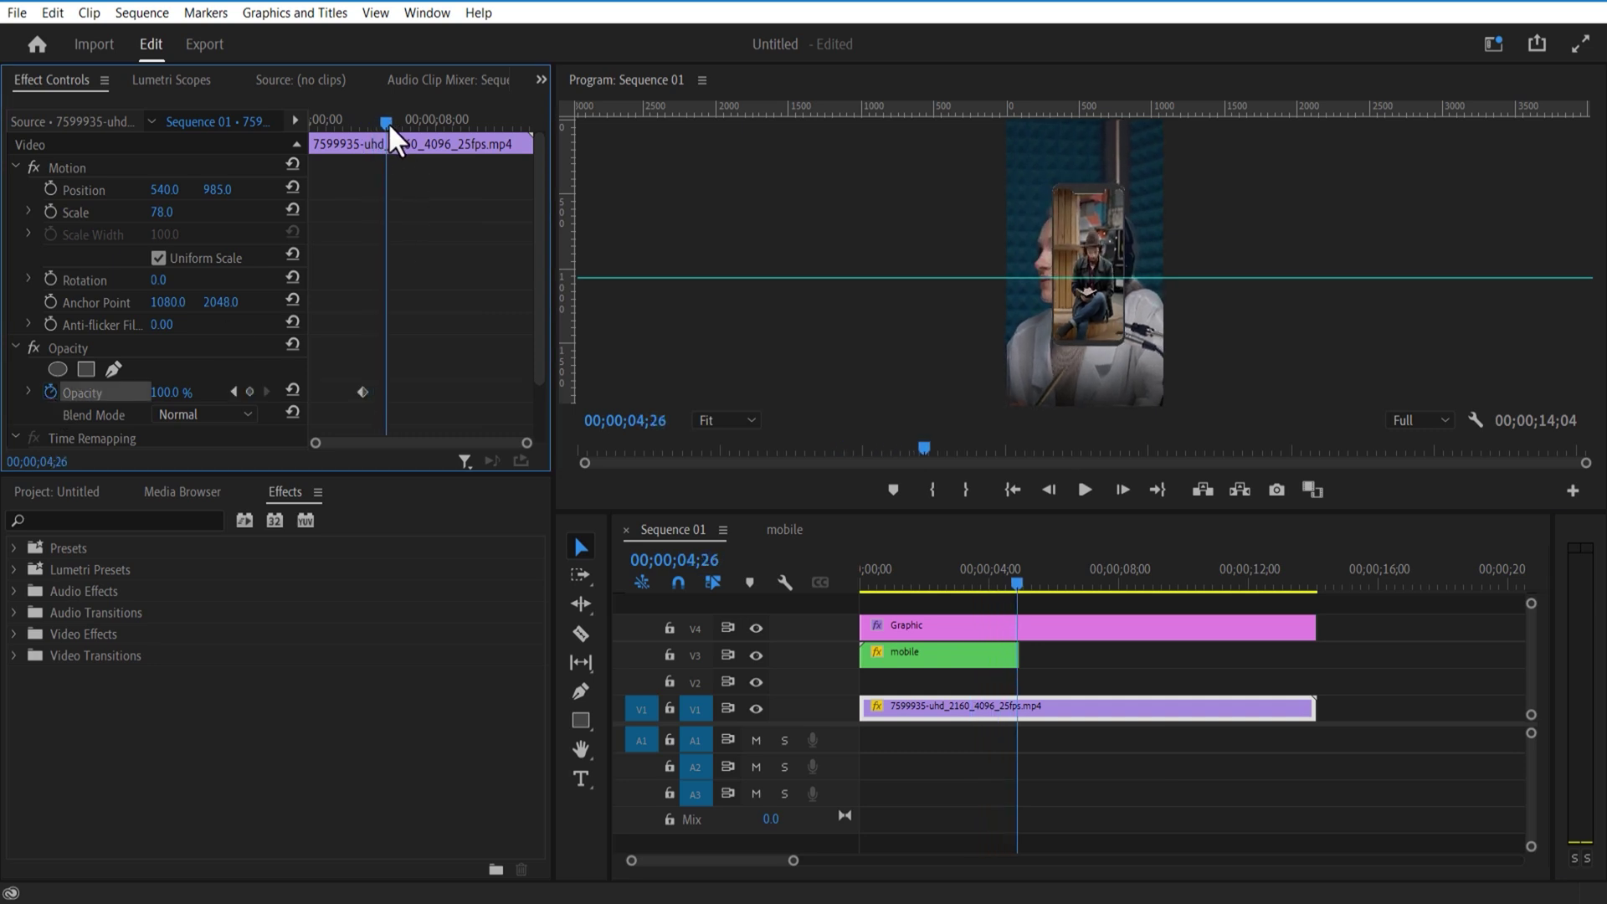
pyautogui.click(170, 392)
pyautogui.write('0')
pyautogui.press('Return')
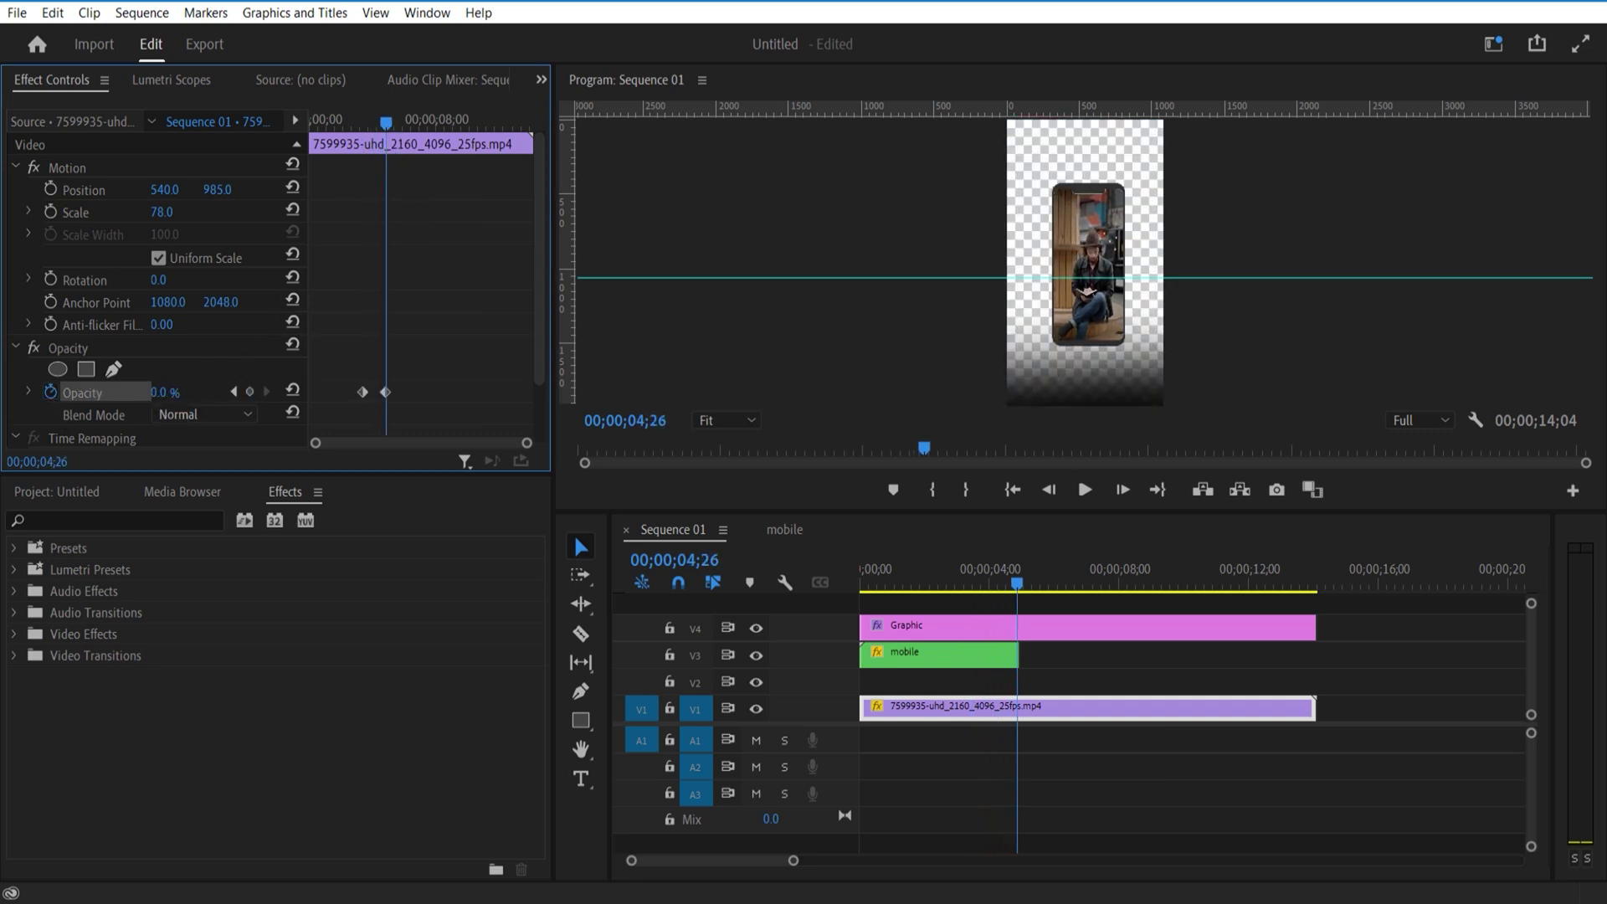
# Move the podcast clip up to V2 and place Black Video beneath it on V1, extended to the podcast clip's end.
pyautogui.moveTo(905, 709); pyautogui.dragTo(905, 695)
pyautogui.click(84, 496)
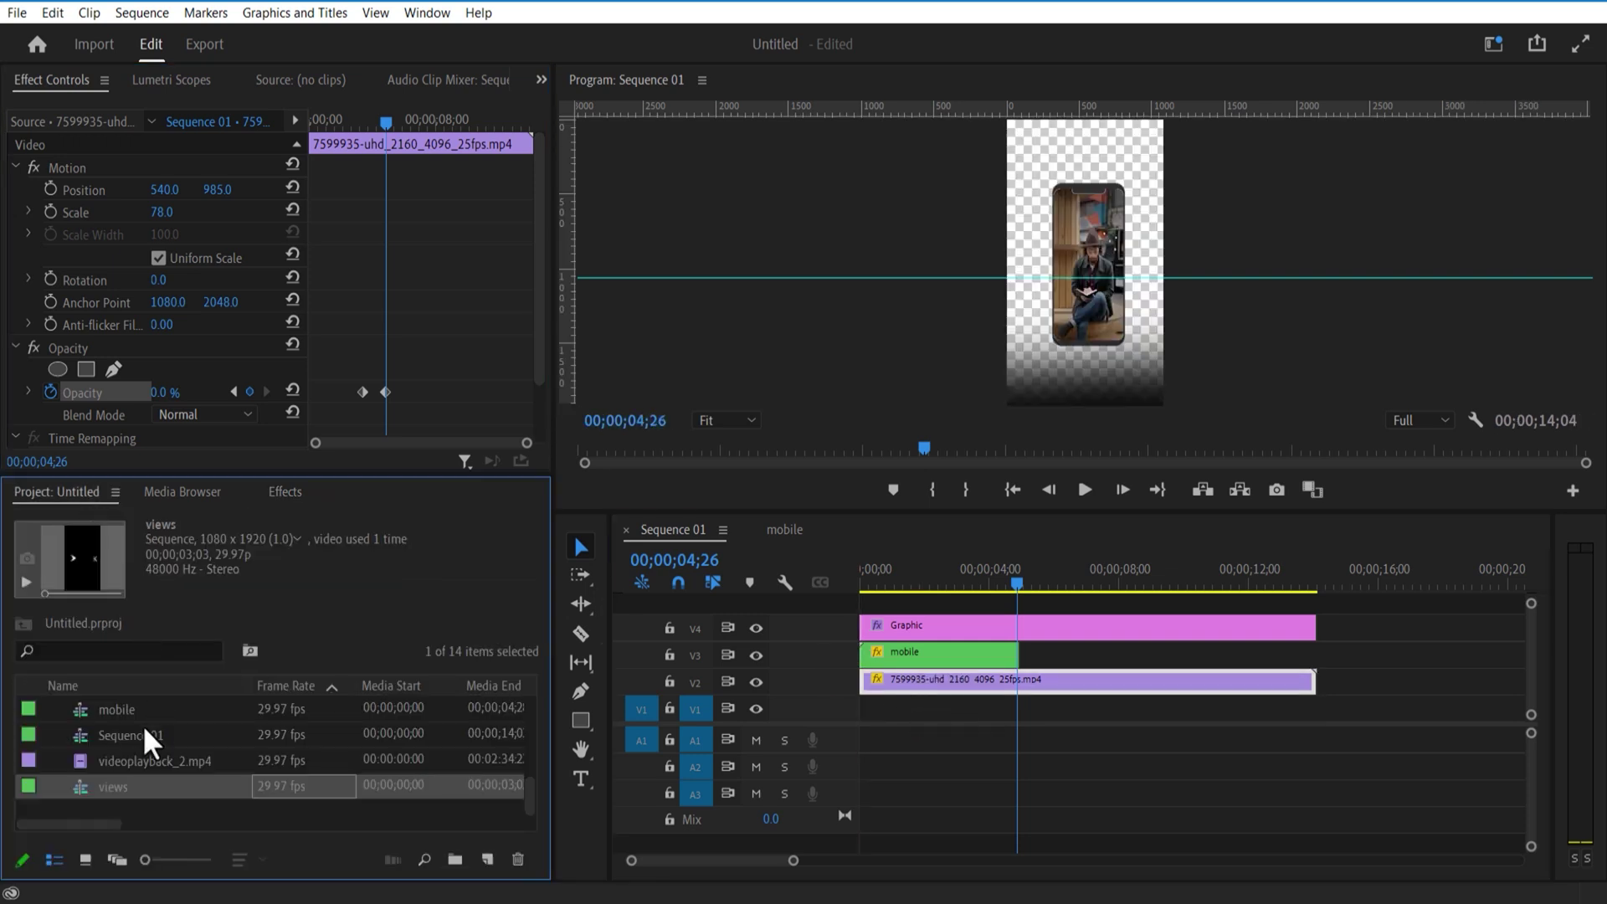
pyautogui.scroll(5, 183, 763)
pyautogui.moveTo(139, 714); pyautogui.dragTo(914, 720)
pyautogui.moveTo(1017, 708); pyautogui.dragTo(1263, 663)
pyautogui.moveTo(1017, 584); pyautogui.dragTo(996, 585)
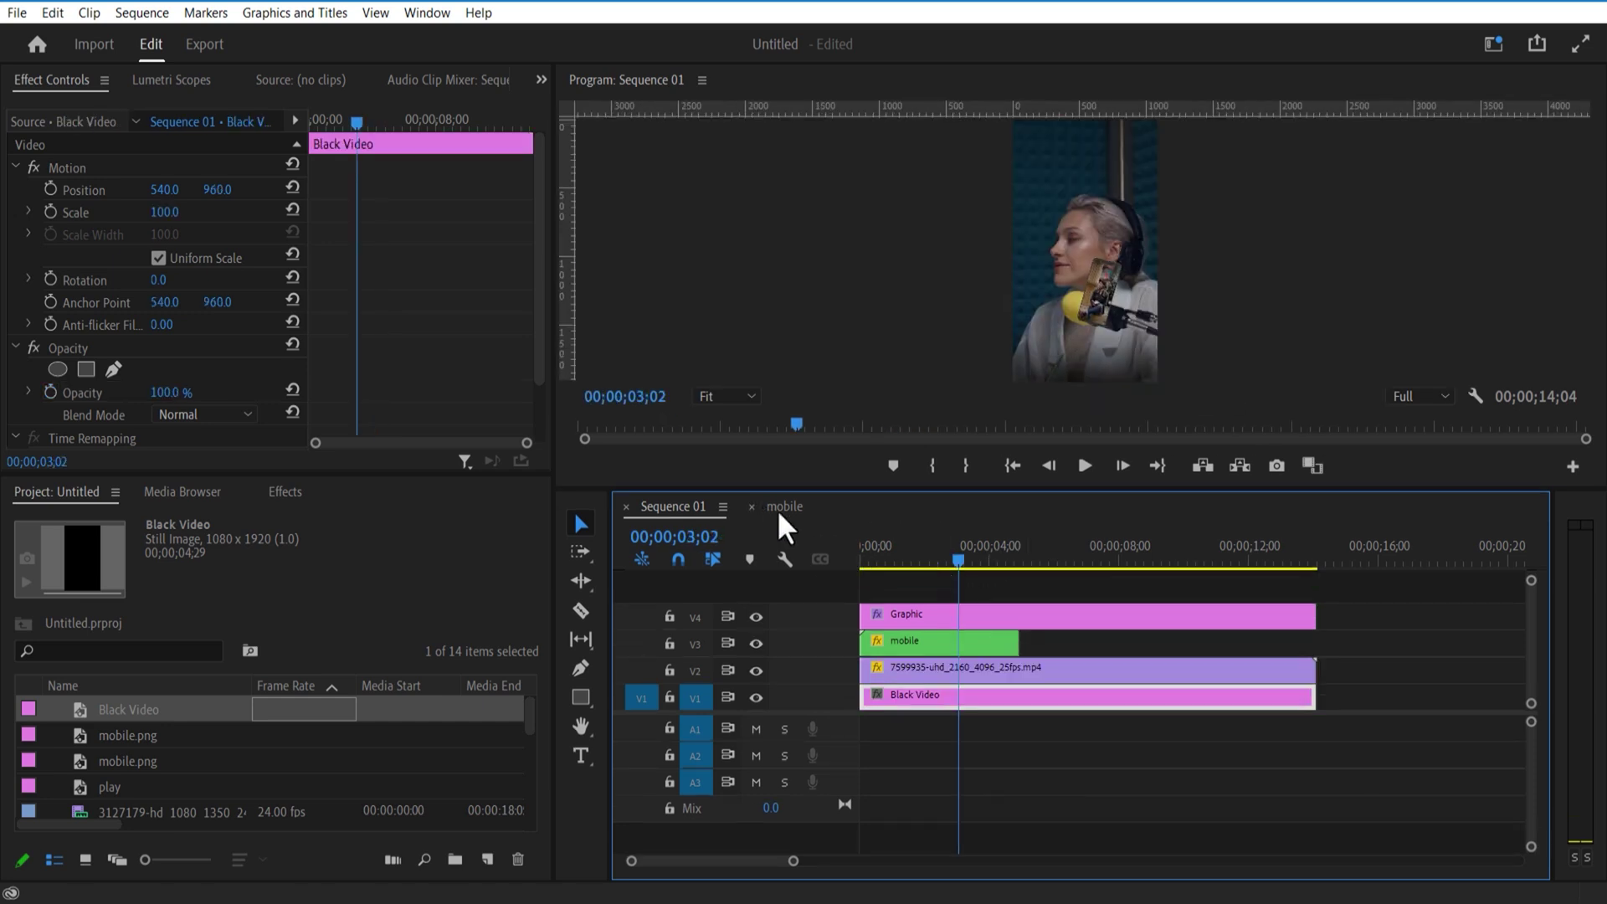
# In the mobile sequence, cut the 2791669-uhd clip on V2 at 00;00;02;27 and delete the part after the cut.
pyautogui.click(783, 510)
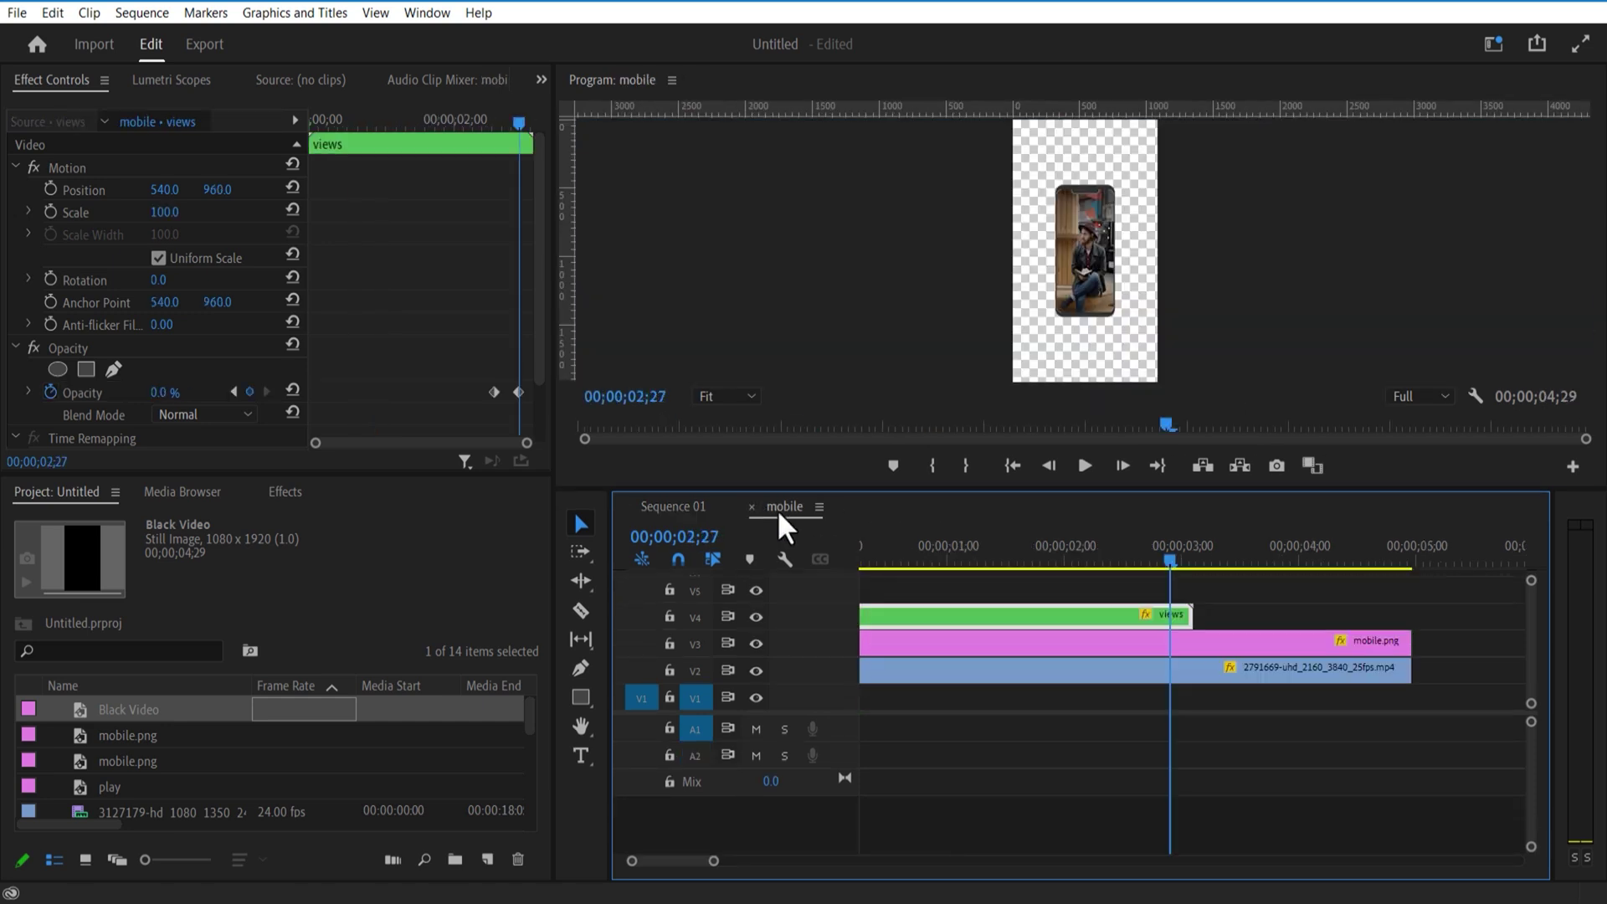
pyautogui.moveTo(714, 861); pyautogui.dragTo(743, 877)
pyautogui.click(1120, 678)
pyautogui.press('c')
pyautogui.click(1108, 671)
pyautogui.press('v')
pyautogui.click(1127, 673)
pyautogui.press('Delete')
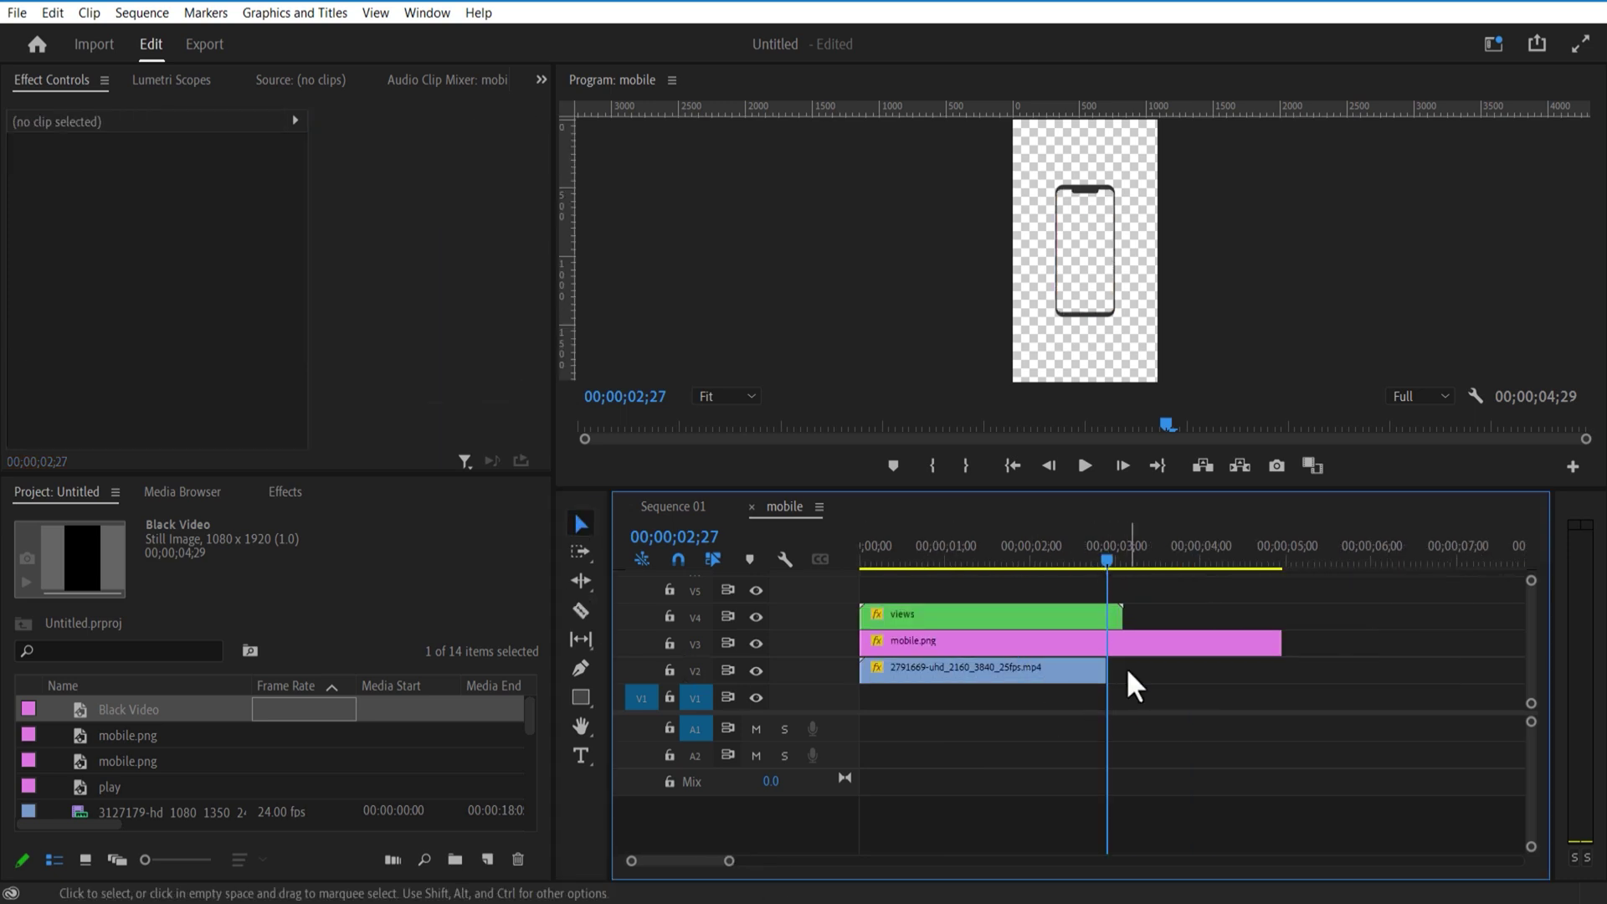
# Place the 3206567-hd clip on V2 at 00;00;02;27 and fit it to the phone with non-uniform scale, height 48 and width 40.
pyautogui.scroll(-3, 88, 779)
pyautogui.moveTo(167, 786); pyautogui.dragTo(1156, 674)
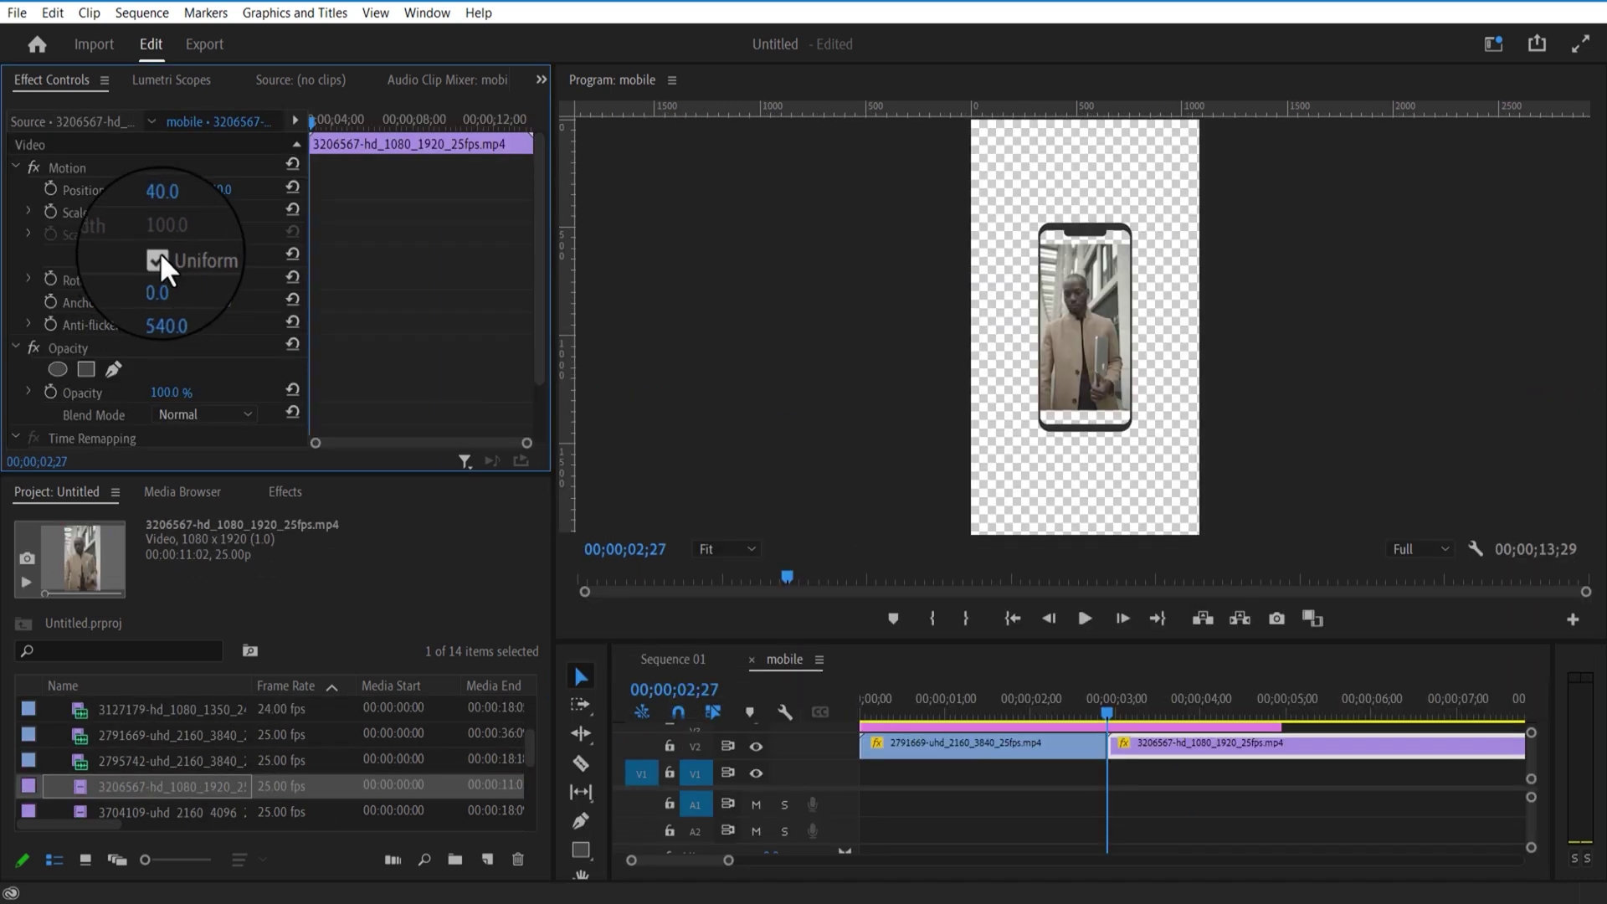
pyautogui.click(159, 258)
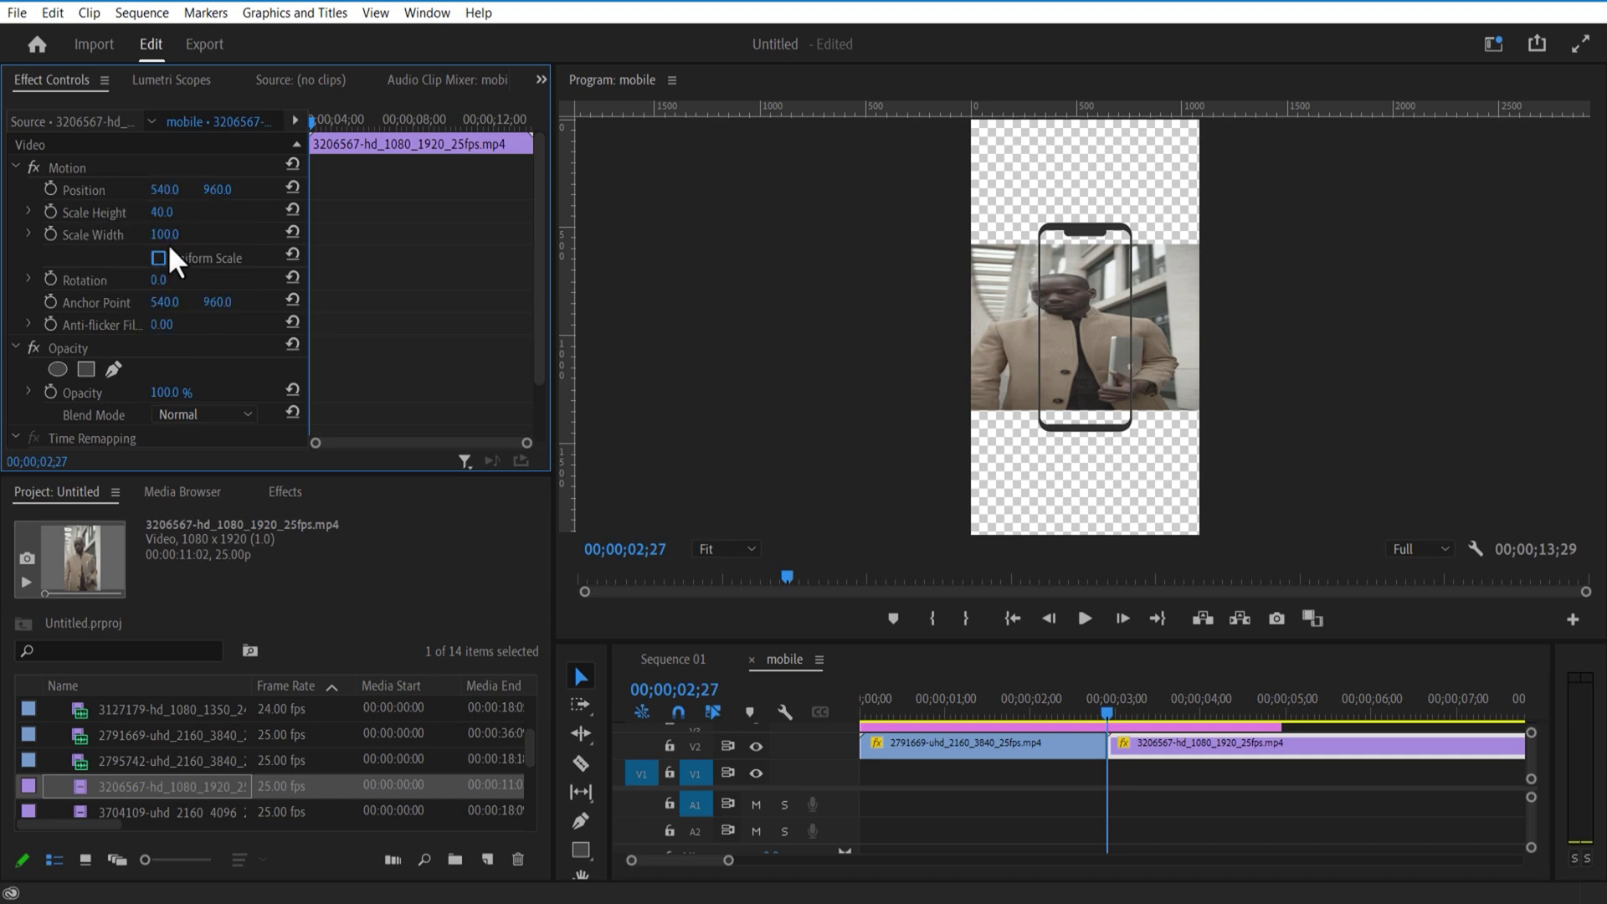
pyautogui.moveTo(168, 239)
pyautogui.mouseDown()
pyautogui.moveTo(116, 239)
pyautogui.moveTo(168, 213)
pyautogui.moveTo(170, 236)
pyautogui.mouseUp()
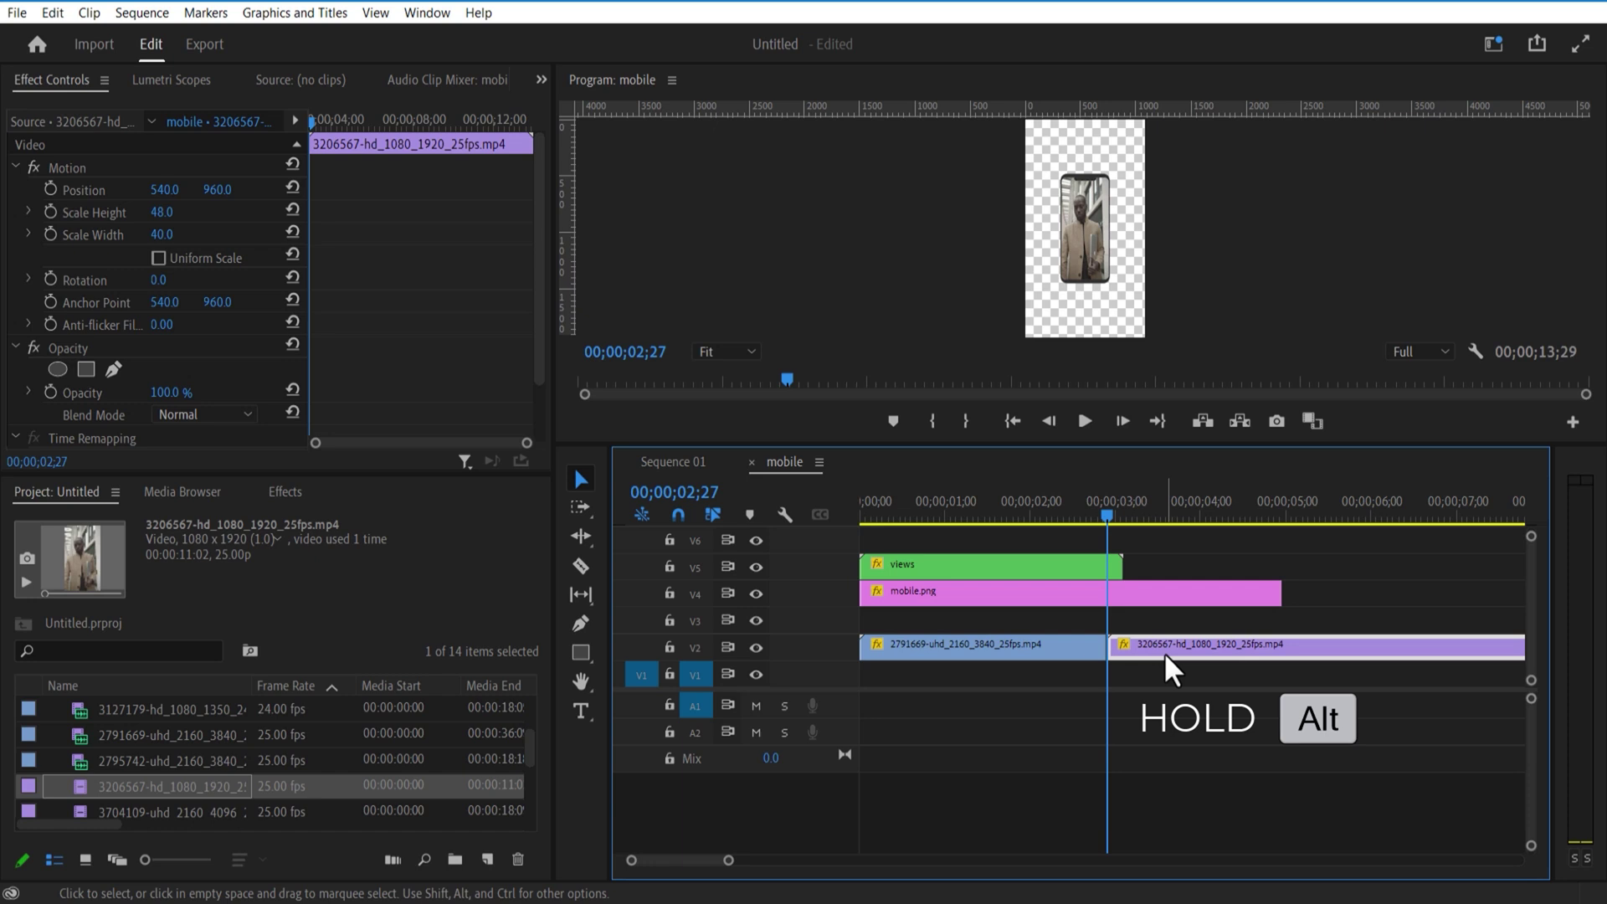
# Duplicate the 3206567-hd clip from V2 onto V3 and apply the Grid effect to the copy.
pyautogui.moveTo(1169, 657); pyautogui.dragTo(1171, 634)
pyautogui.click(287, 494)
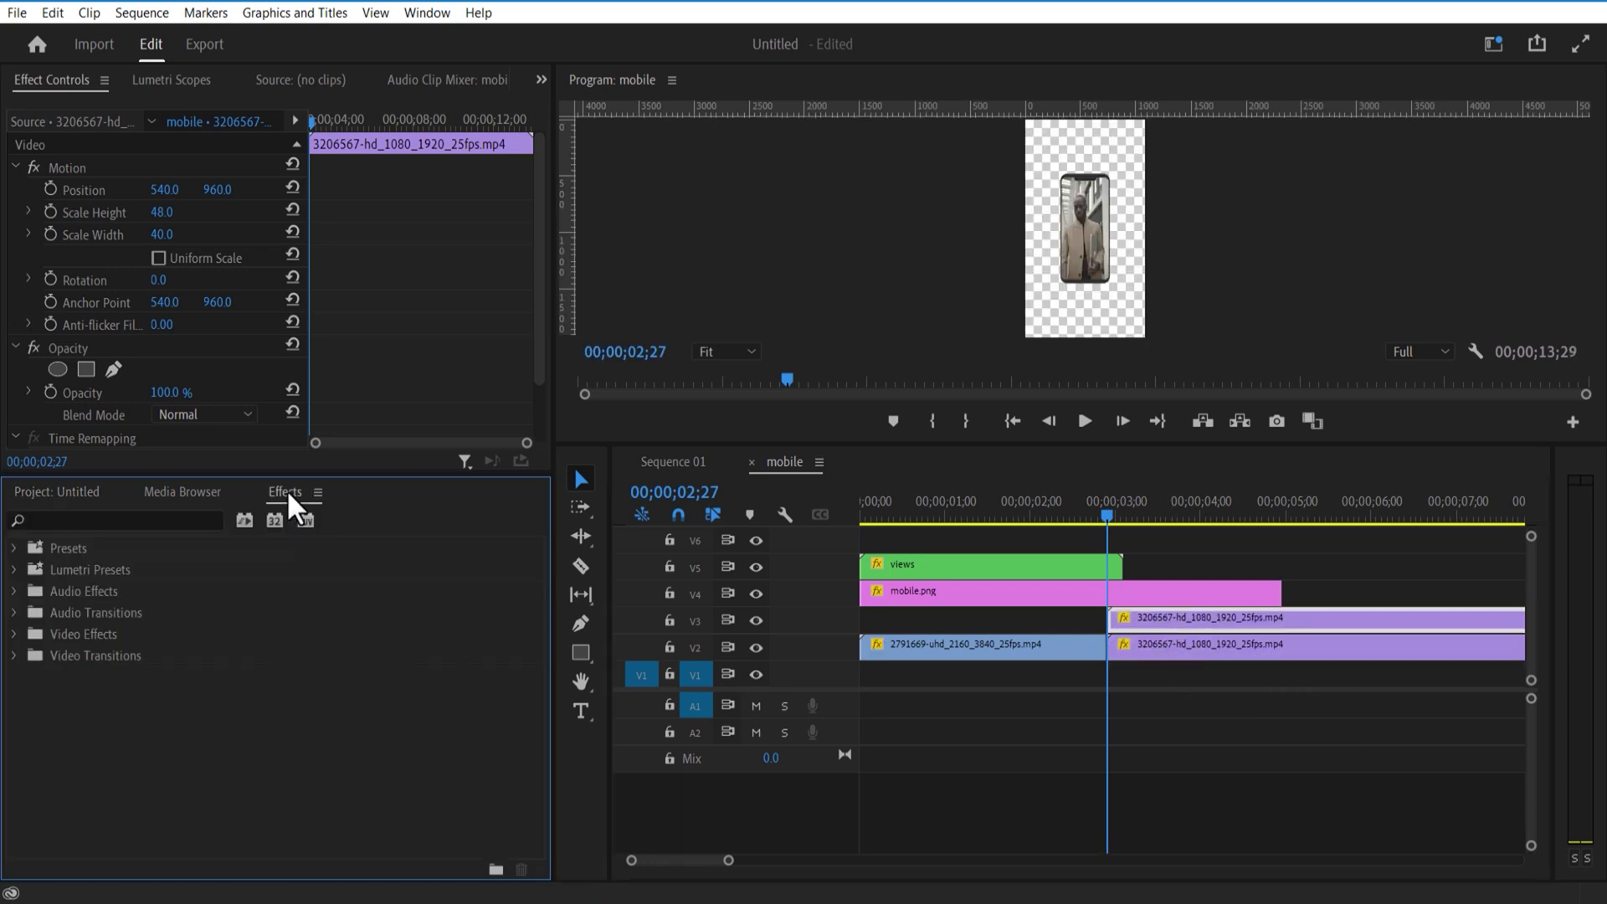
pyautogui.click(116, 512)
pyautogui.write('gr')
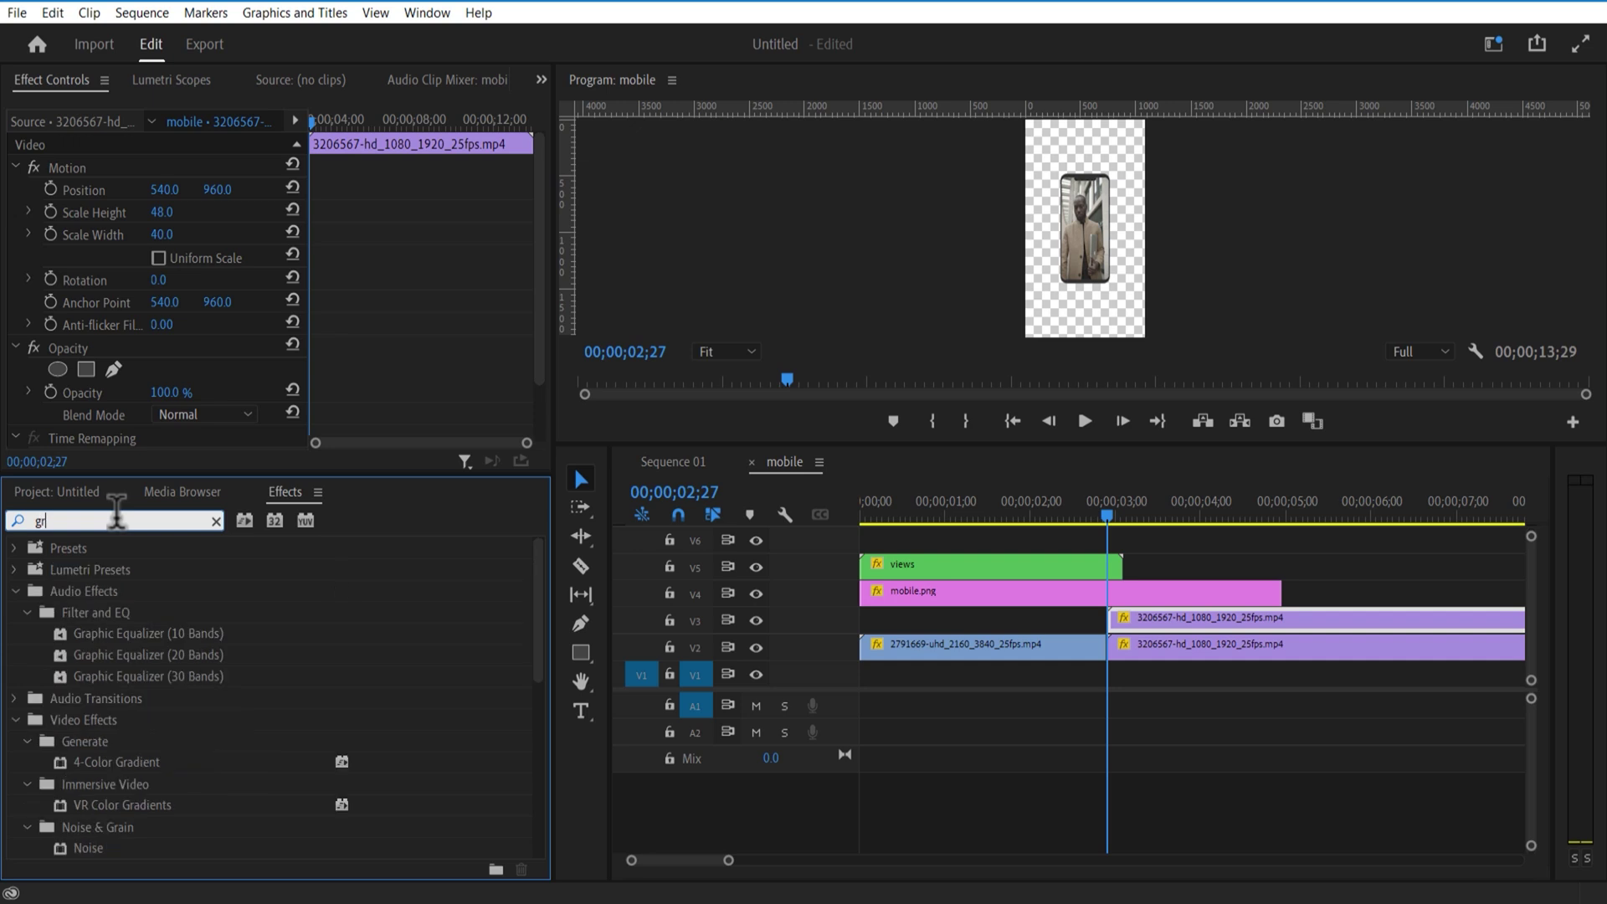
pyautogui.write('id')
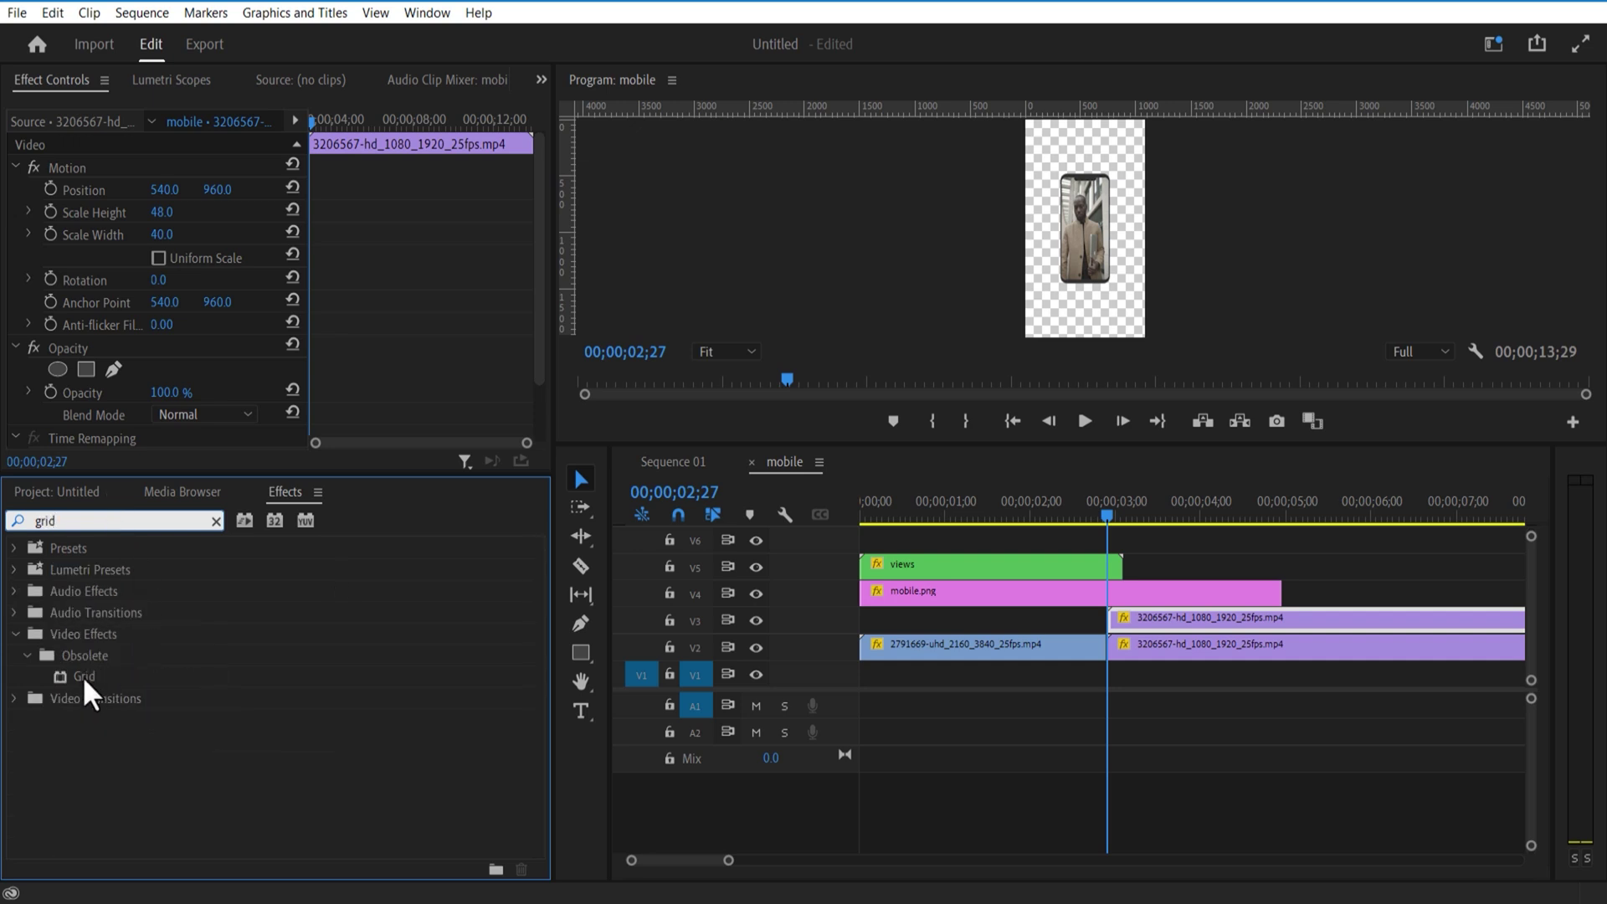
pyautogui.moveTo(85, 680); pyautogui.dragTo(1222, 636)
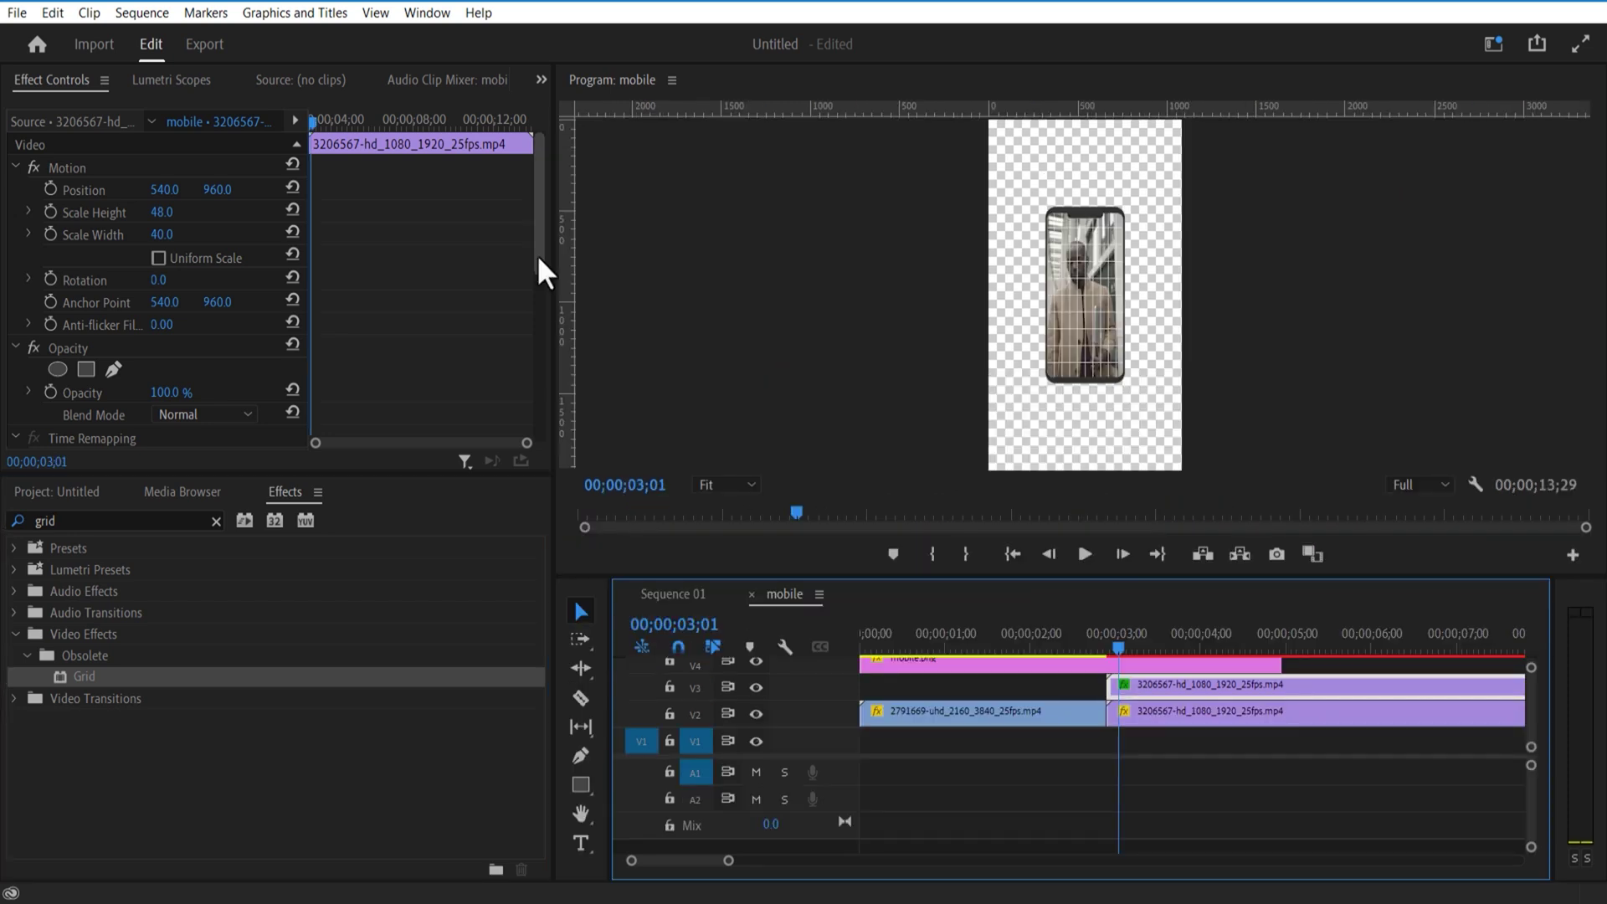
# Set the Grid effect's anchor to -349, 1138, its corner to 1543, 1152 and its blending mode to Overlay, and check the result enlarged.
pyautogui.moveTo(539, 255); pyautogui.dragTo(557, 396)
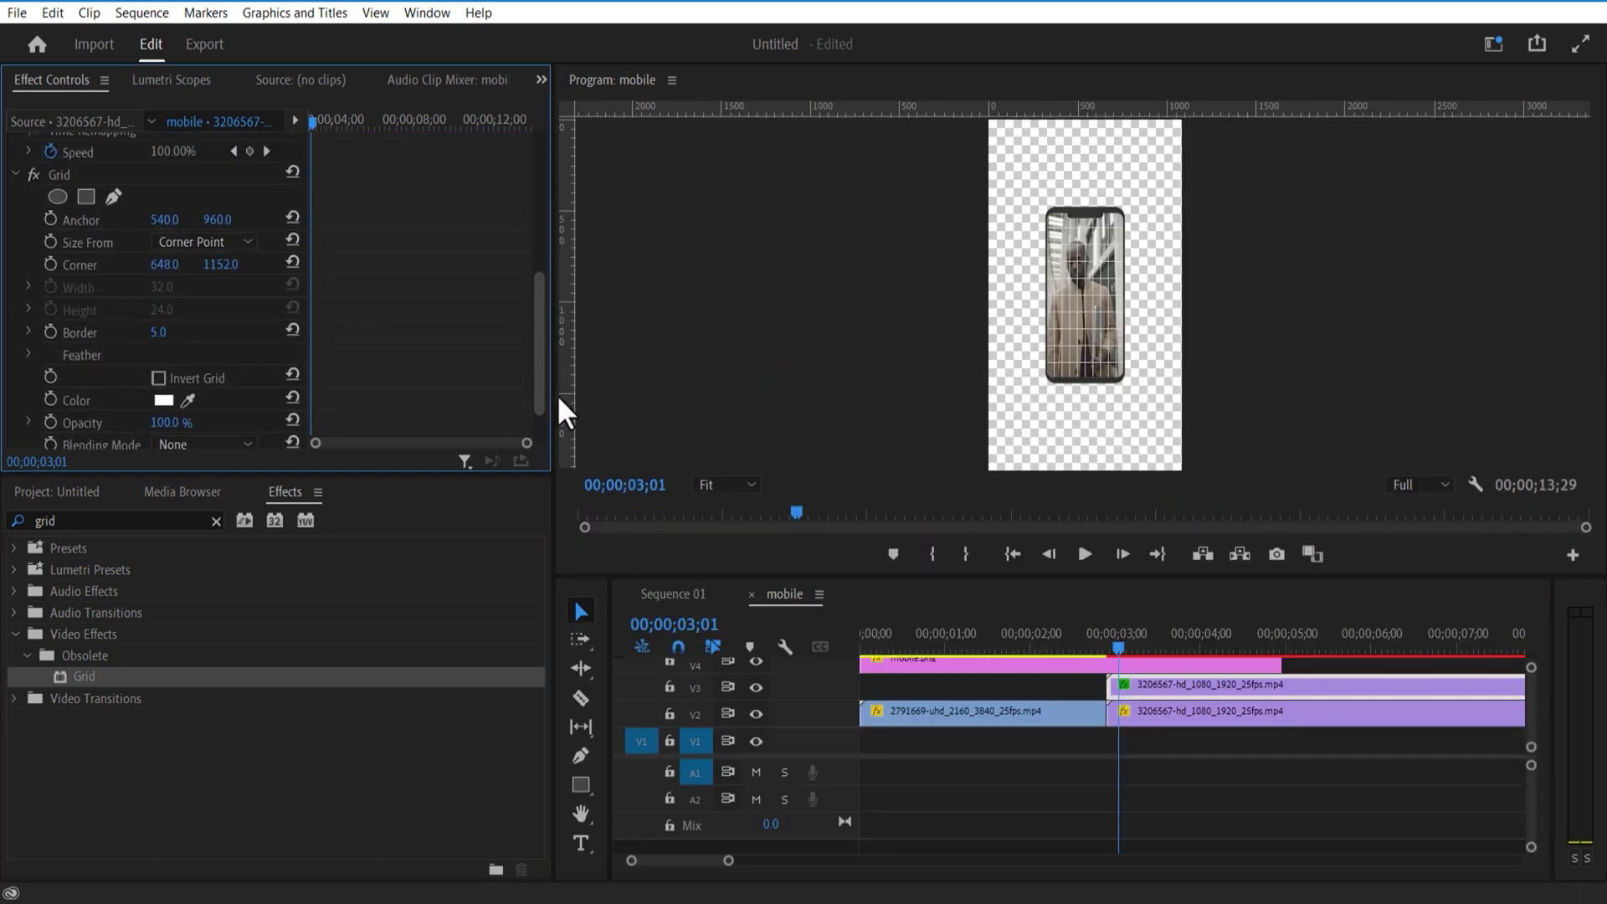
pyautogui.moveTo(165, 264); pyautogui.dragTo(215, 263)
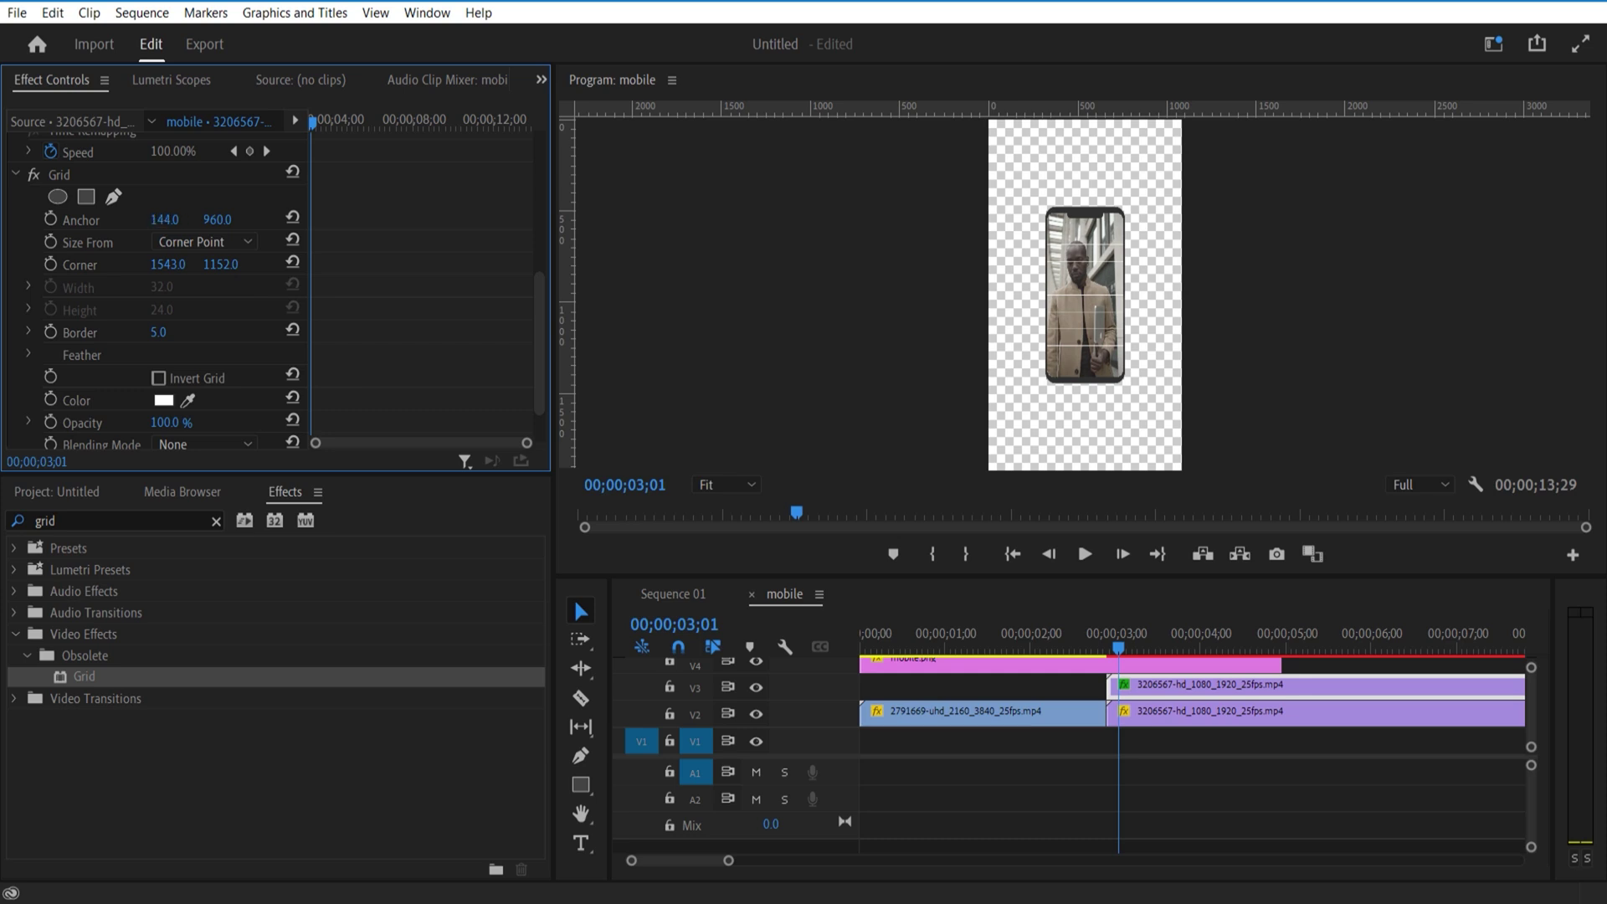
pyautogui.moveTo(217, 219); pyautogui.dragTo(242, 220)
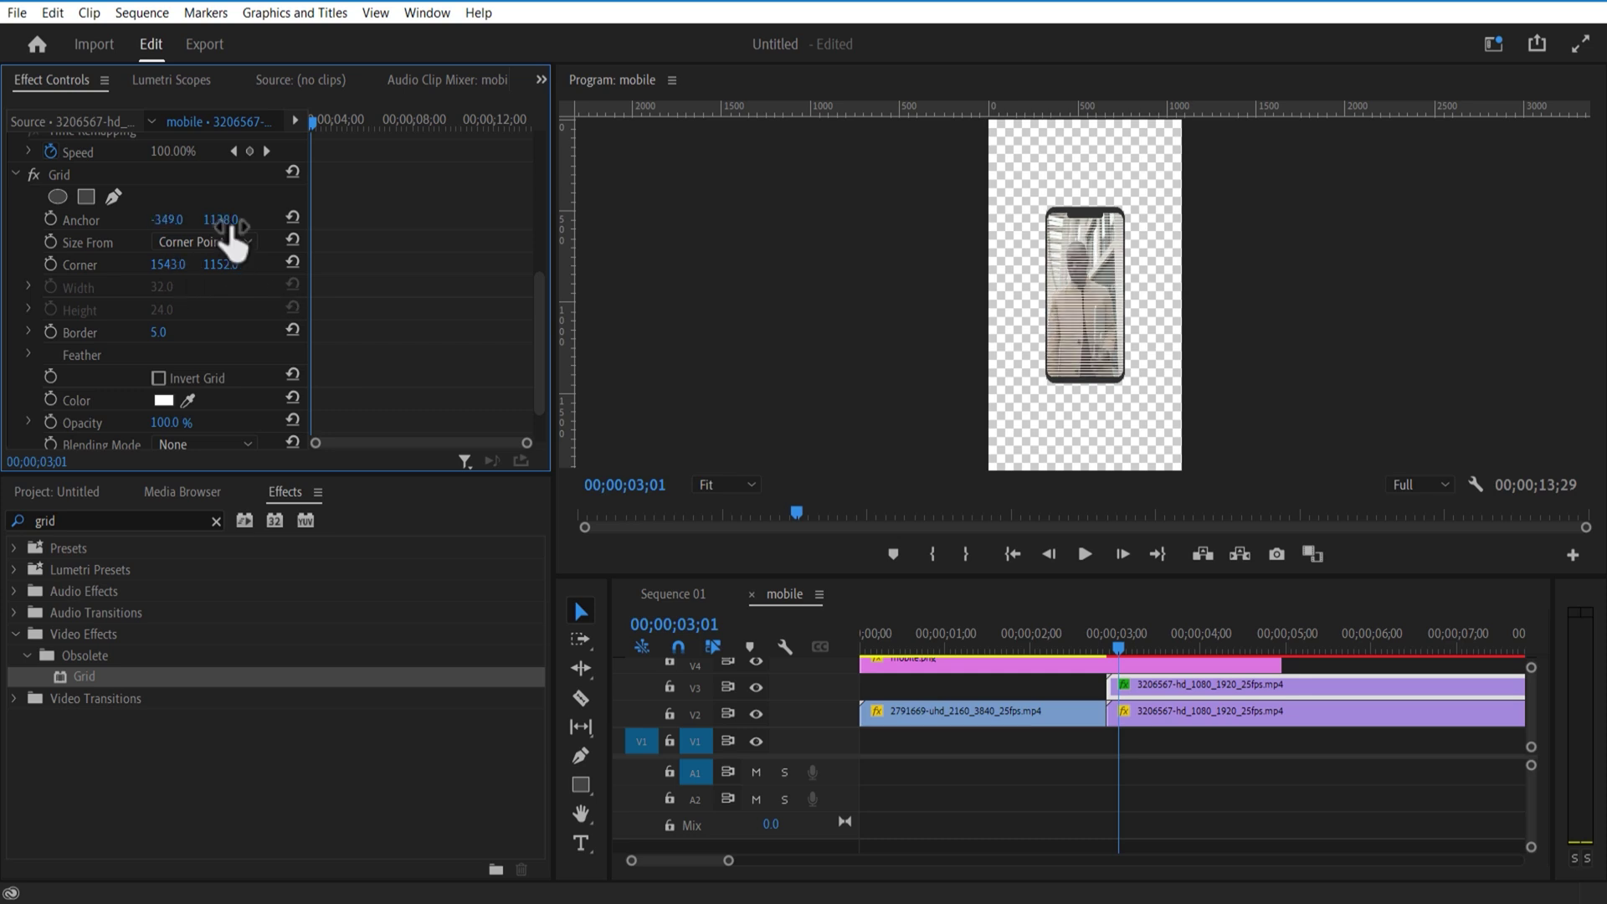
pyautogui.scroll(-1, 540, 359)
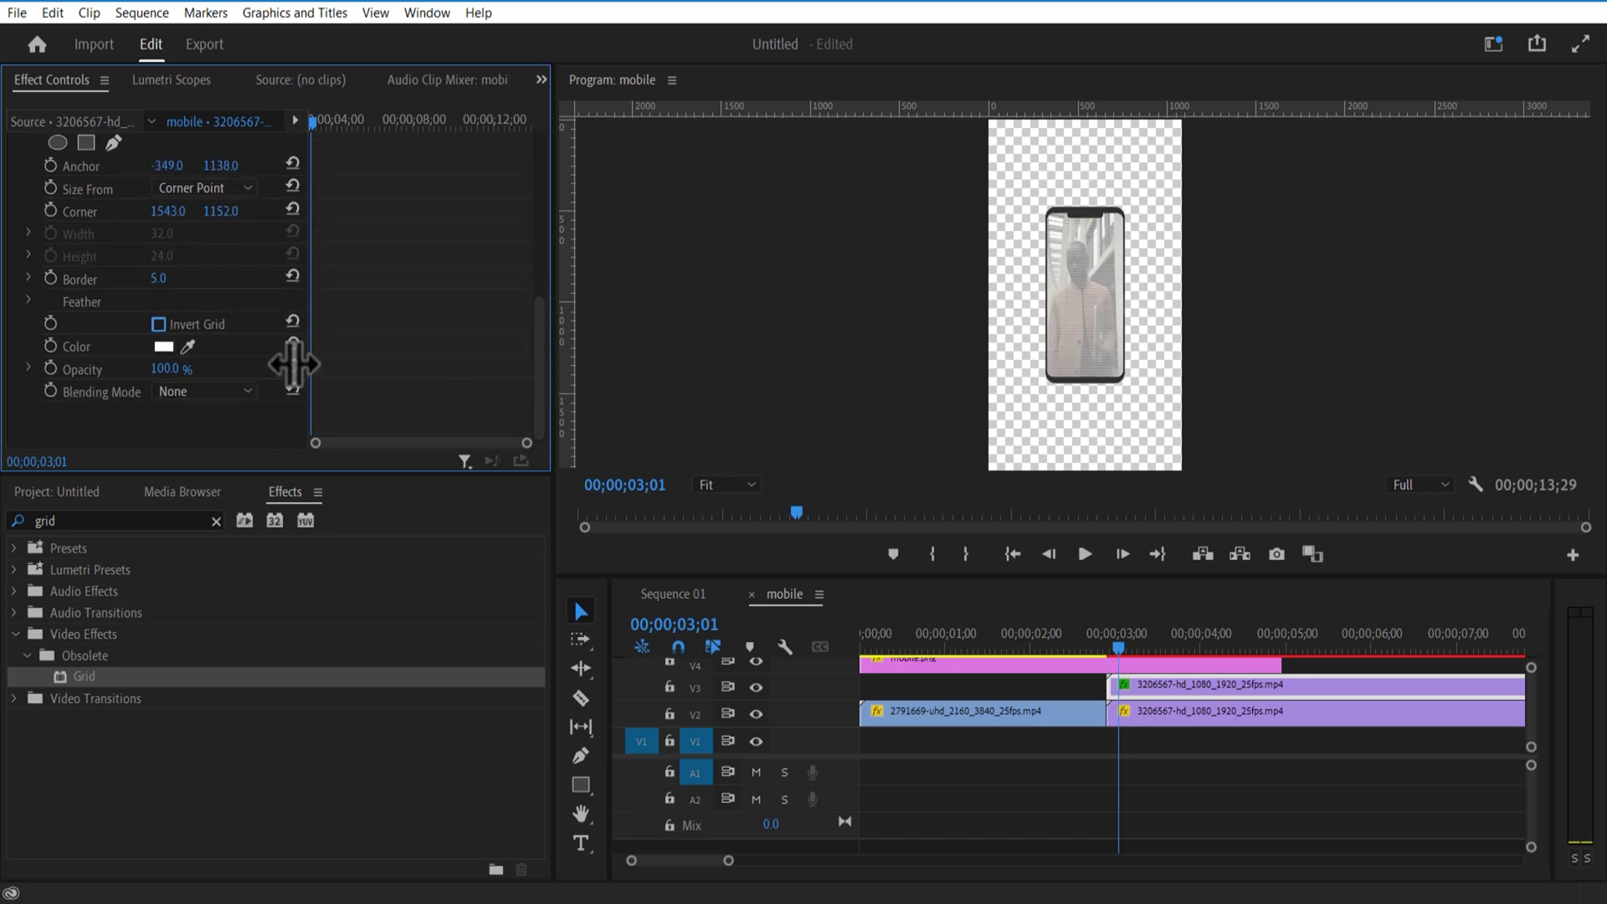
pyautogui.click(199, 393)
pyautogui.click(201, 559)
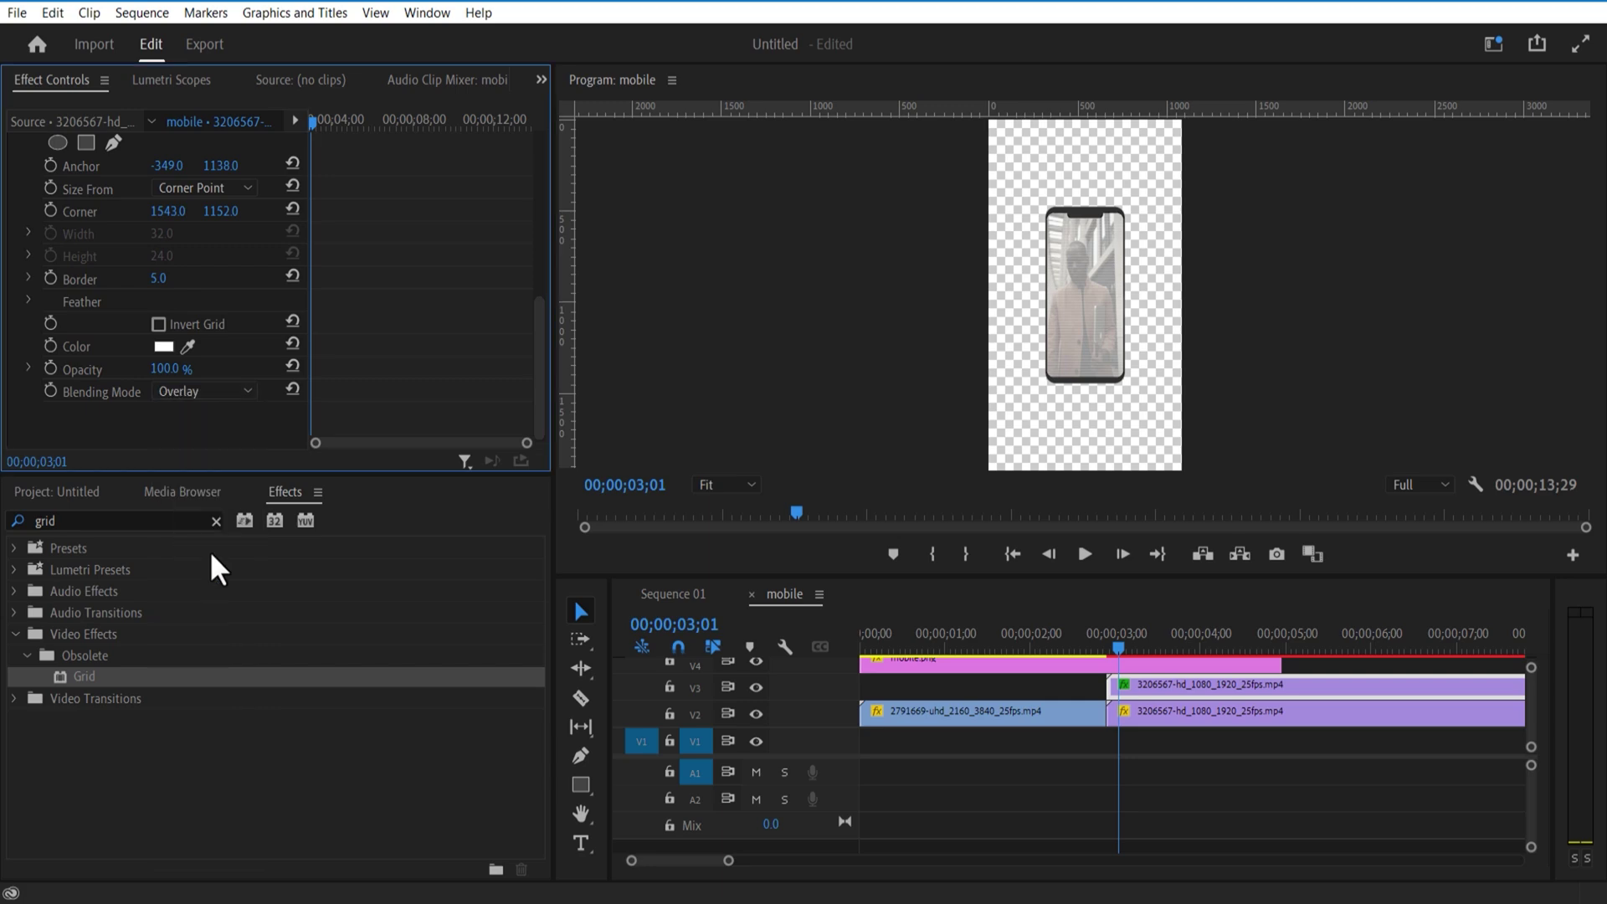
pyautogui.click(1080, 329)
pyautogui.press('`')
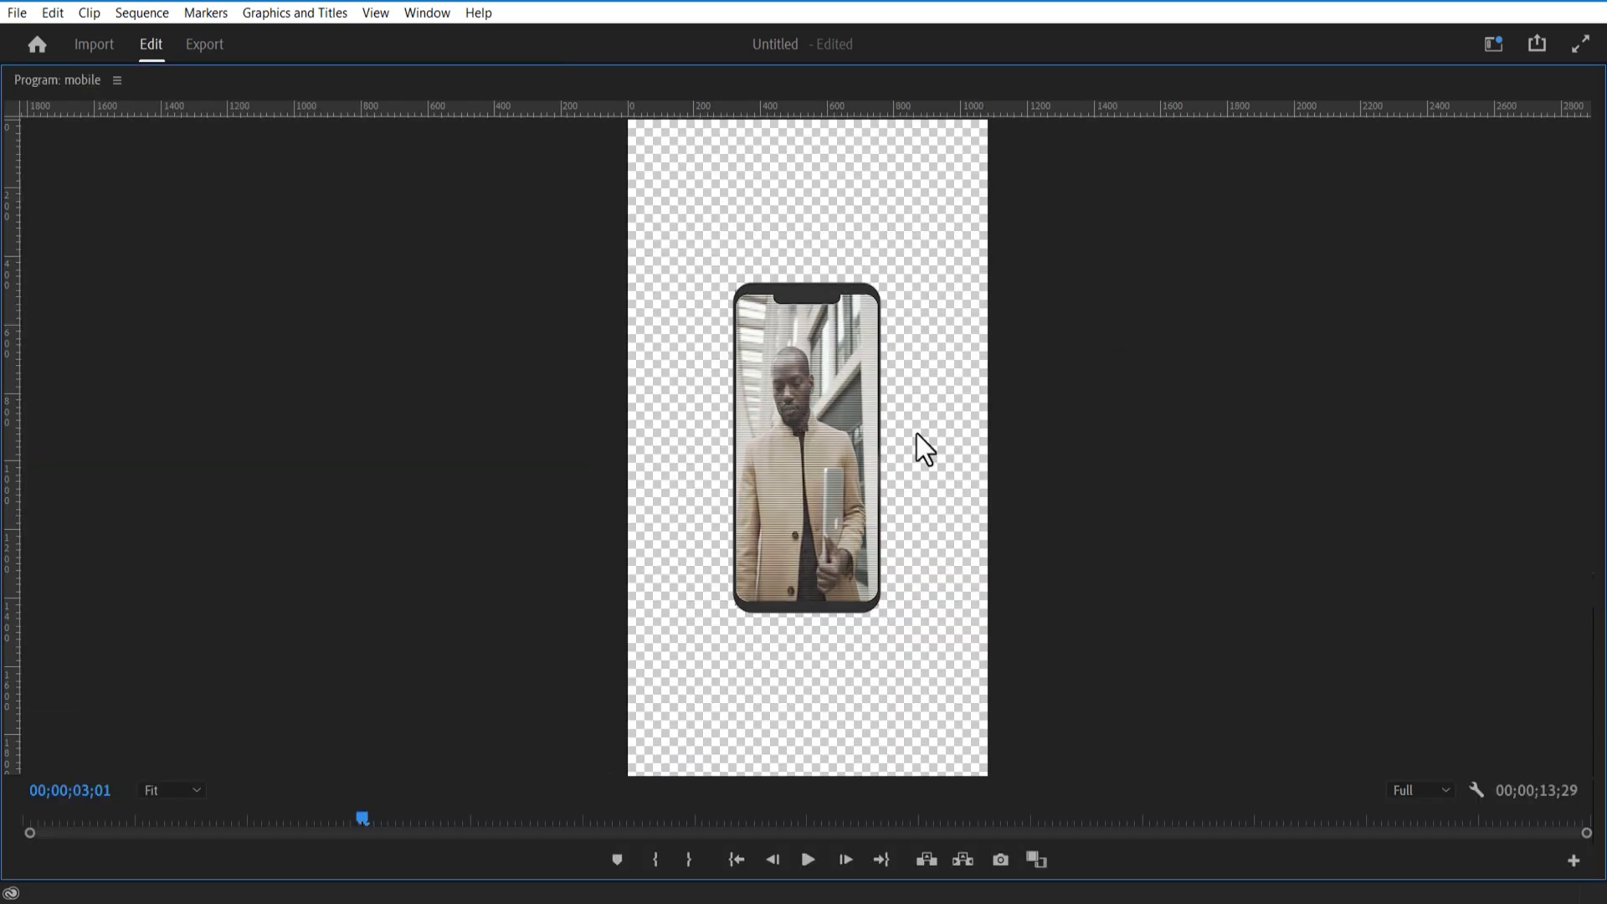
pyautogui.press('`')
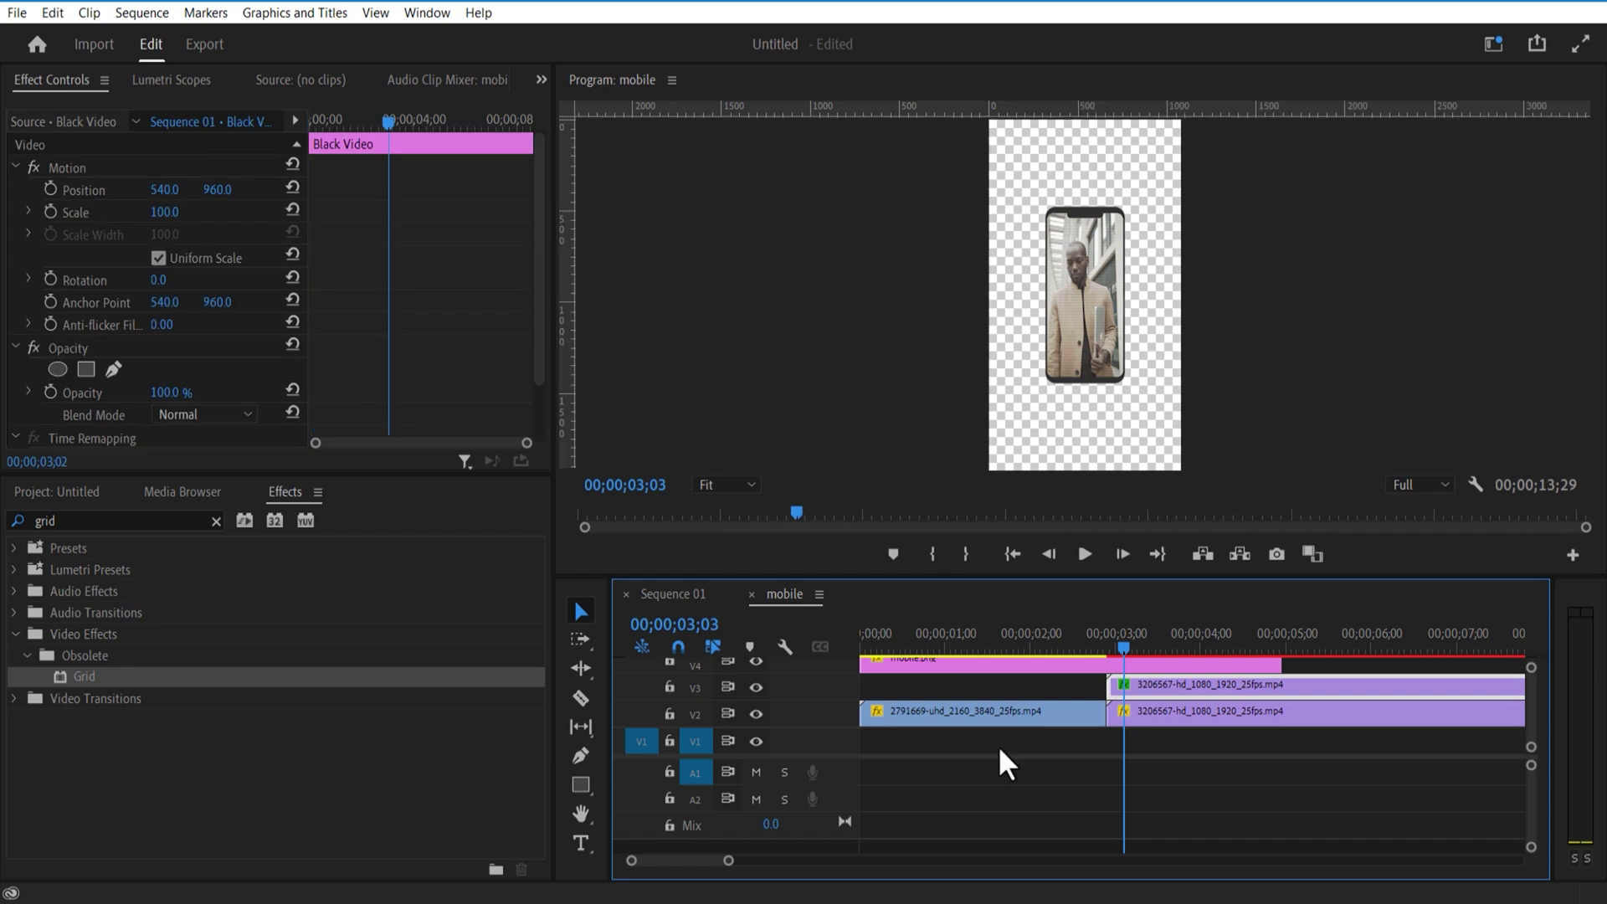
# In Sequence 01, apply the Basic 3D effect to the nested mobile clip on V3.
pyautogui.moveTo(796, 860); pyautogui.dragTo(764, 861)
pyautogui.moveTo(1006, 646); pyautogui.dragTo(1069, 666)
pyautogui.click(1048, 691)
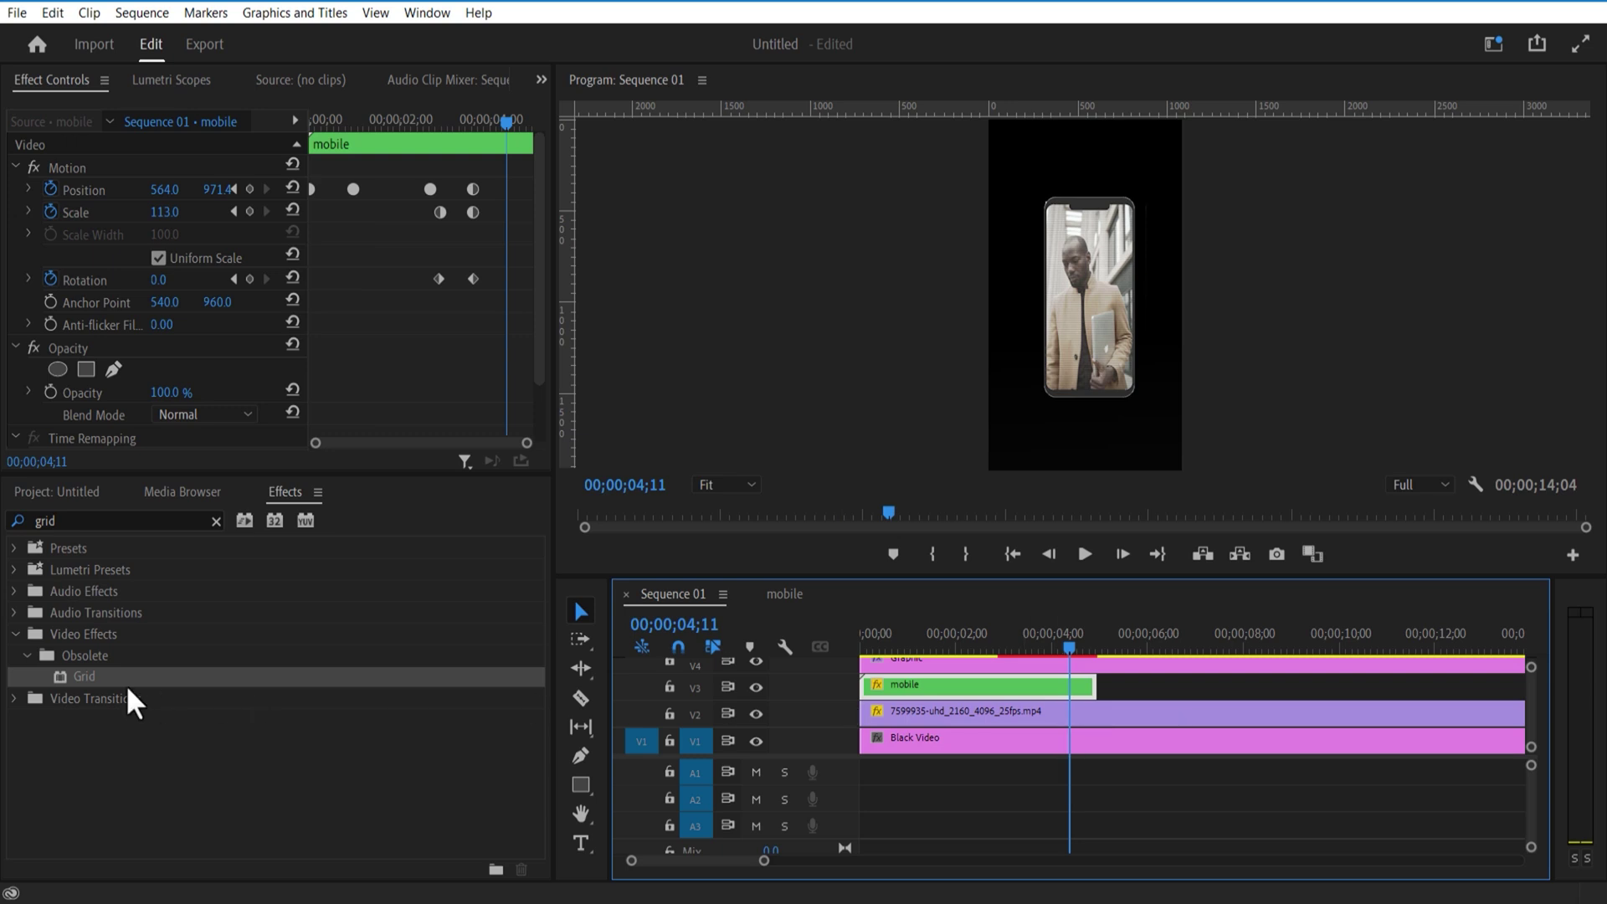
pyautogui.click(117, 521)
pyautogui.write('basic')
pyautogui.moveTo(93, 677); pyautogui.dragTo(1005, 686)
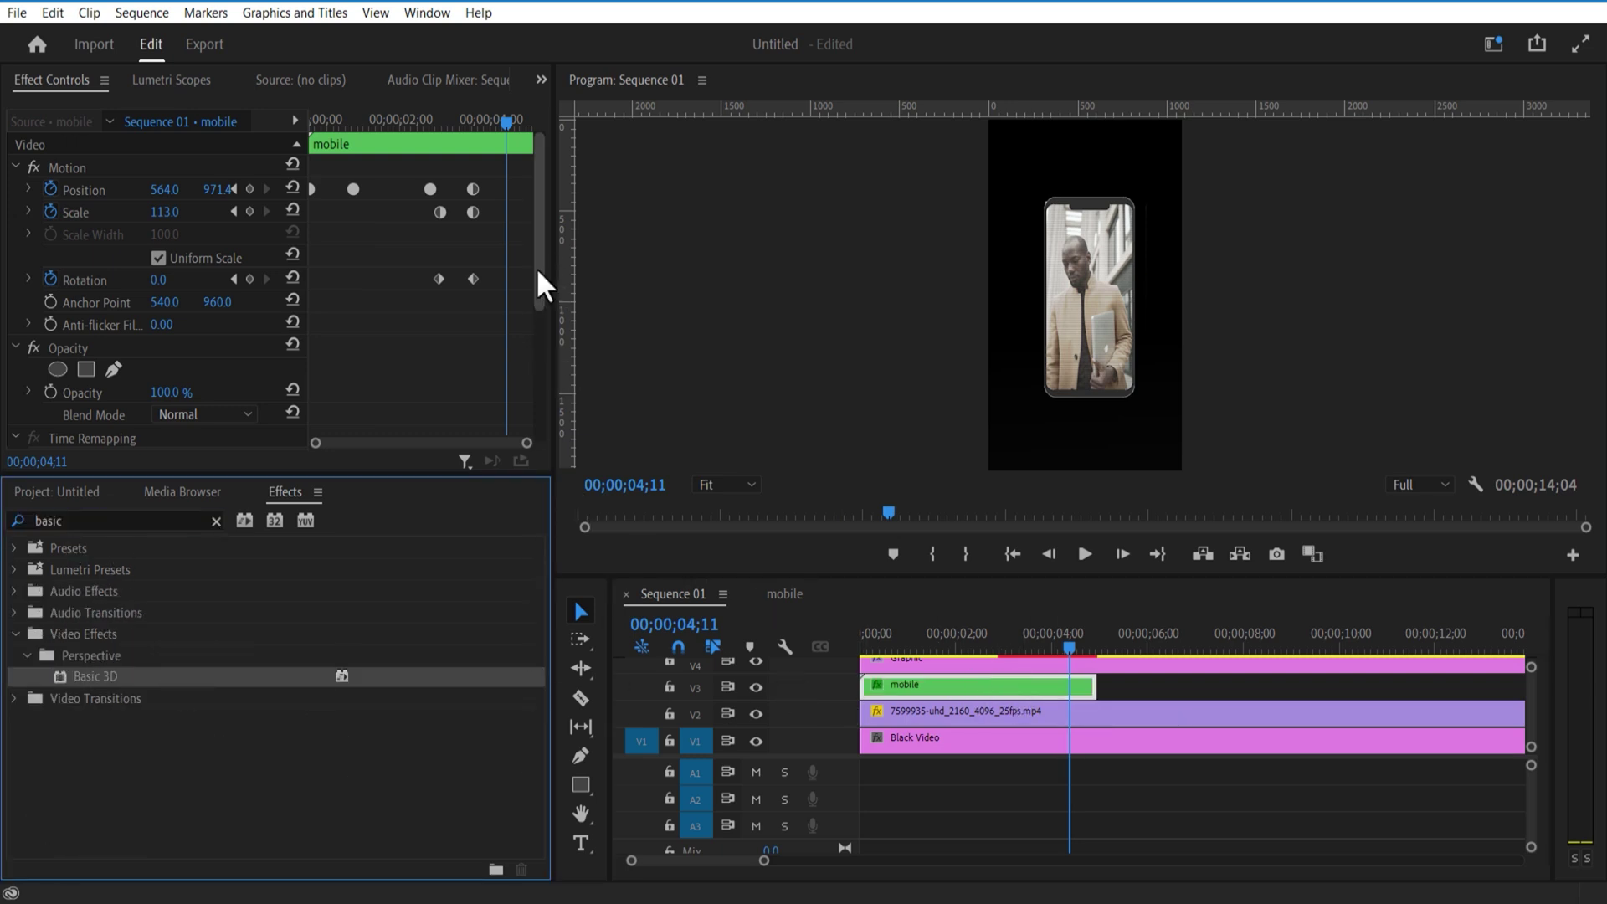
# Animate the mobile clip's Basic 3D Swivel from 0° at 00;00;04;01 to 1x0.0° at 00;00;04;19.
pyautogui.moveTo(536, 276); pyautogui.dragTo(537, 406)
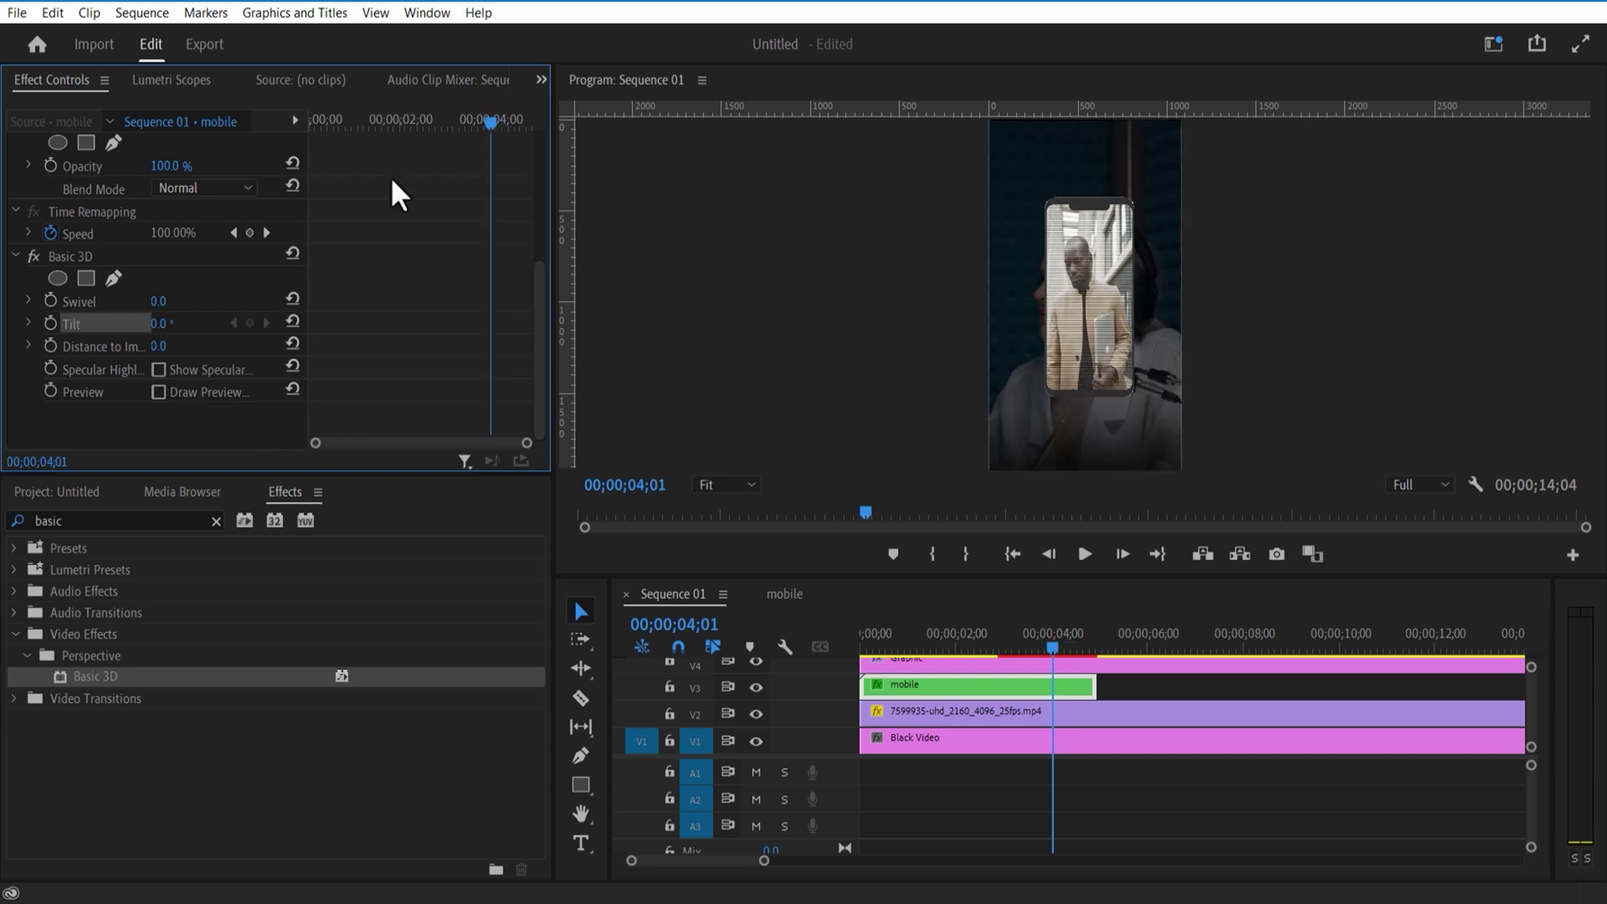
pyautogui.click(51, 301)
pyautogui.moveTo(498, 104); pyautogui.dragTo(518, 141)
pyautogui.moveTo(158, 301); pyautogui.dragTo(278, 300)
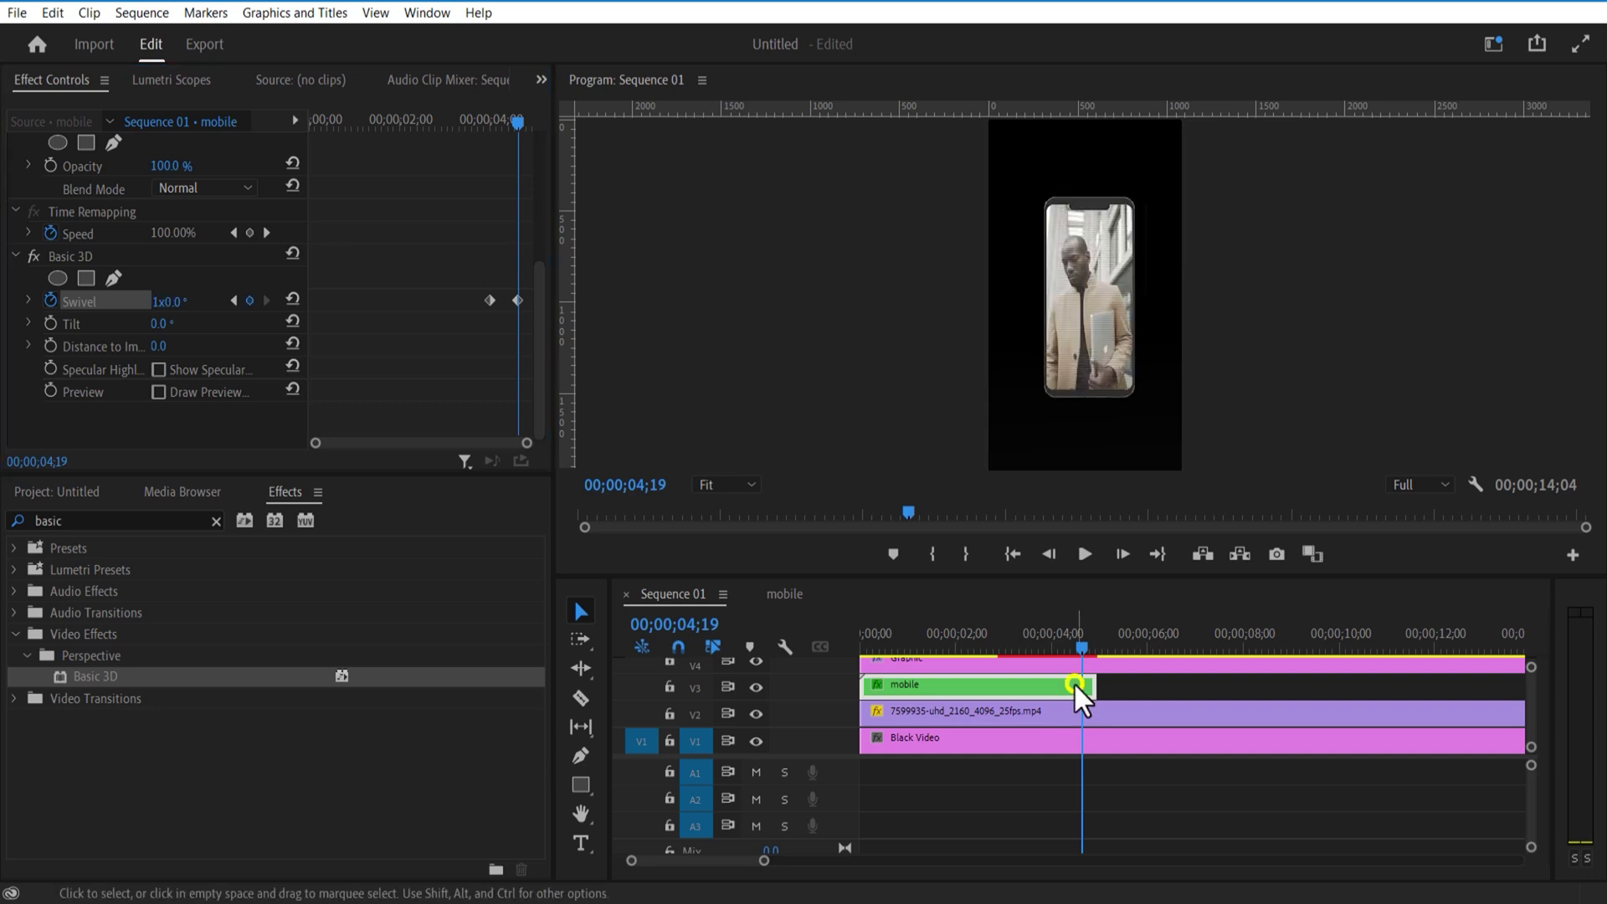
# Open the nested mobile sequence and extend mobile.png on V4 to about 00;00;06;09.
pyautogui.doubleClick(1076, 685)
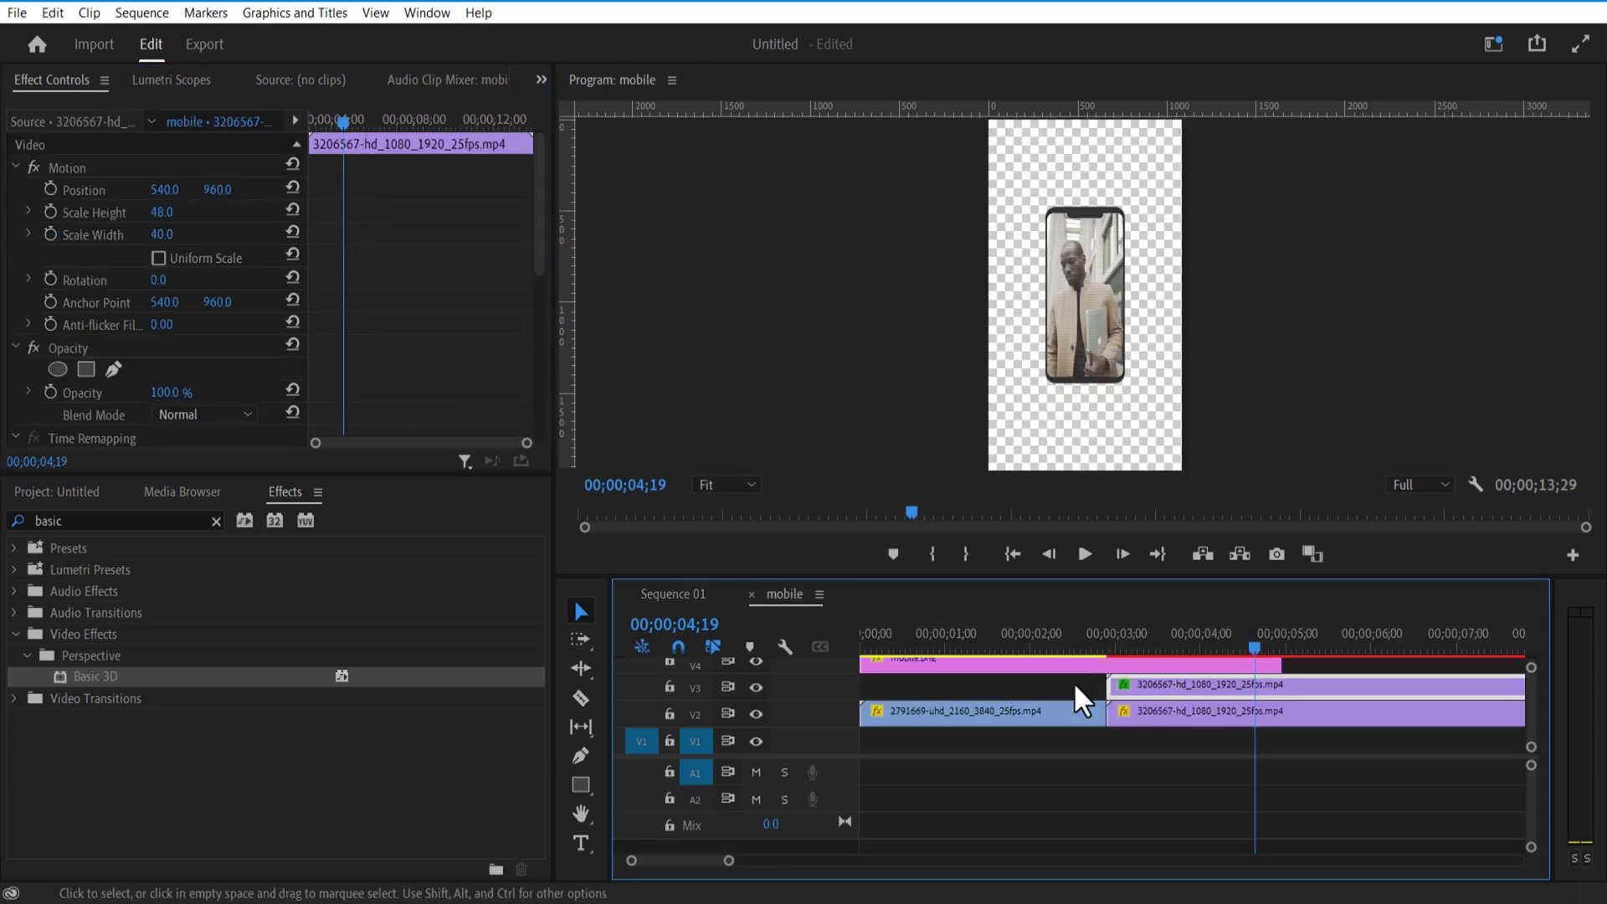
pyautogui.moveTo(1222, 578); pyautogui.dragTo(1220, 466)
pyautogui.moveTo(1281, 598); pyautogui.dragTo(1398, 599)
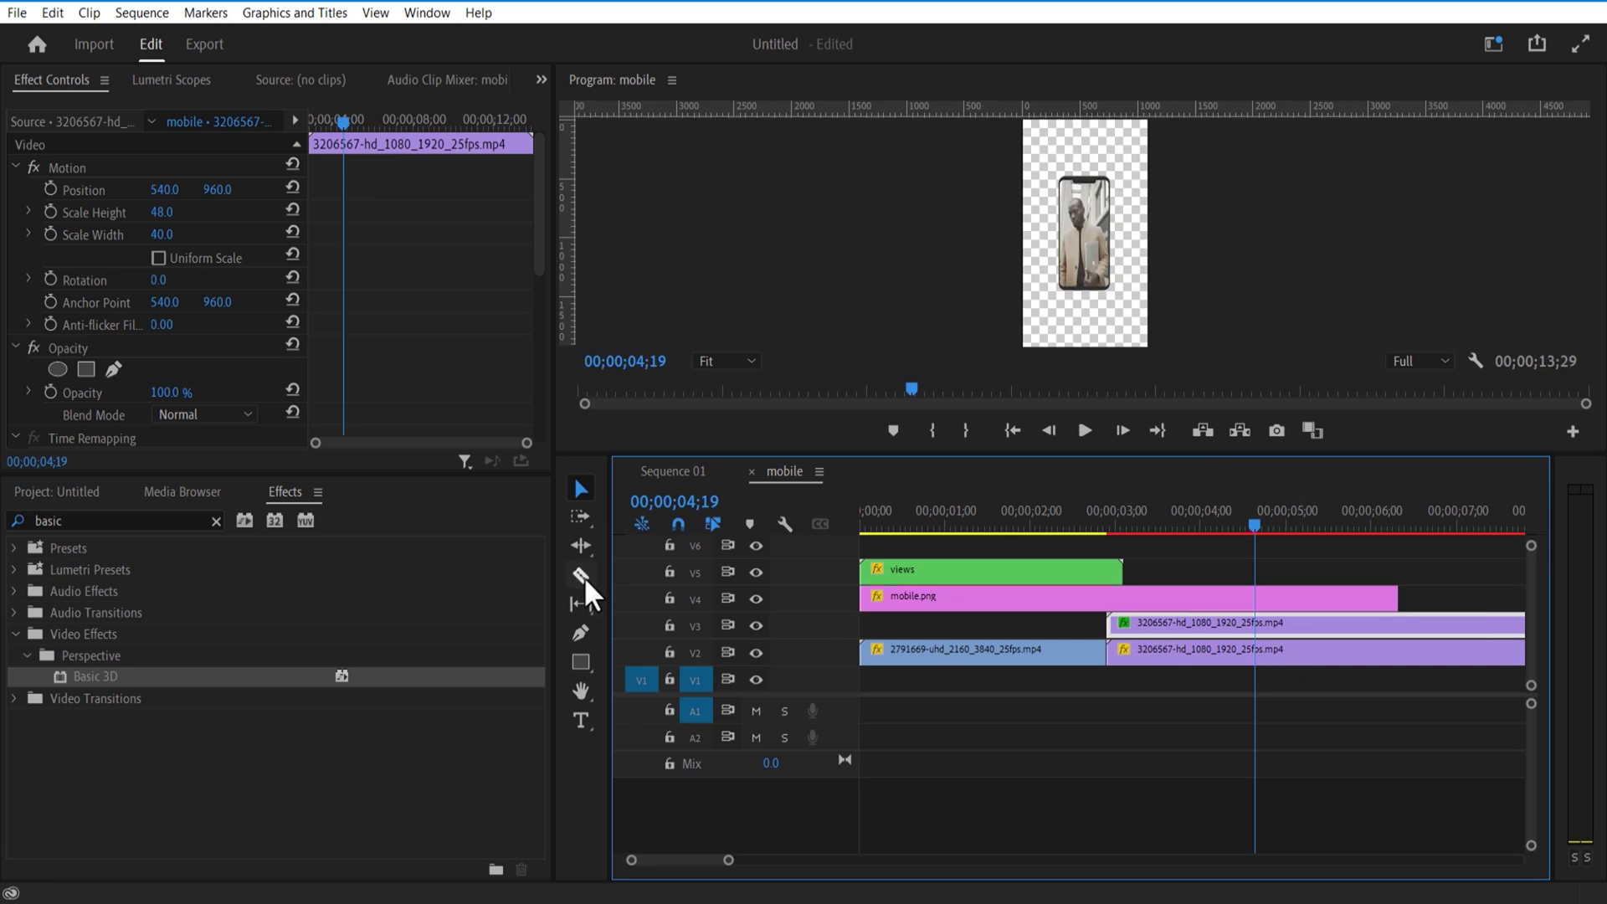
# Cut both 3206567-hd clips on V2 and V3 at 00;00;04;19 and delete the parts after the cut.
pyautogui.click(582, 576)
pyautogui.click(1255, 624)
pyautogui.click(1256, 653)
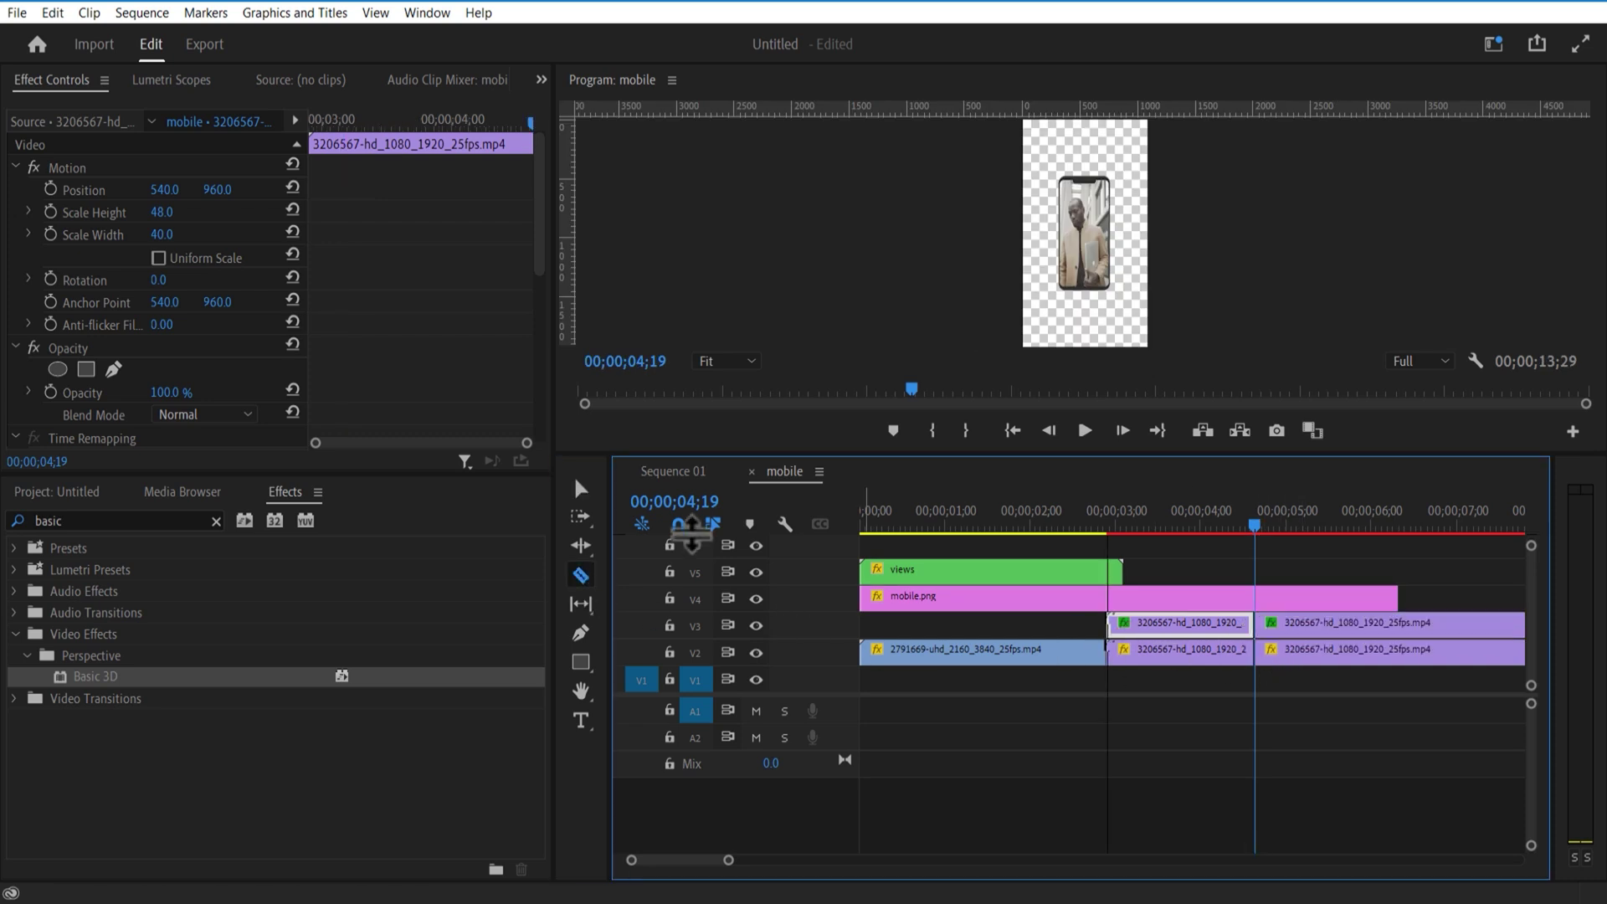
pyautogui.click(582, 489)
pyautogui.click(1306, 626)
pyautogui.press('Delete')
pyautogui.click(1302, 655)
pyautogui.press('Delete')
# Place the 2795742-uhd clip on V2 at 00;00;04;19 and fit it to the phone with non-uniform scale, height 24 and width 20.
pyautogui.click(57, 493)
pyautogui.moveTo(176, 774); pyautogui.dragTo(1268, 661)
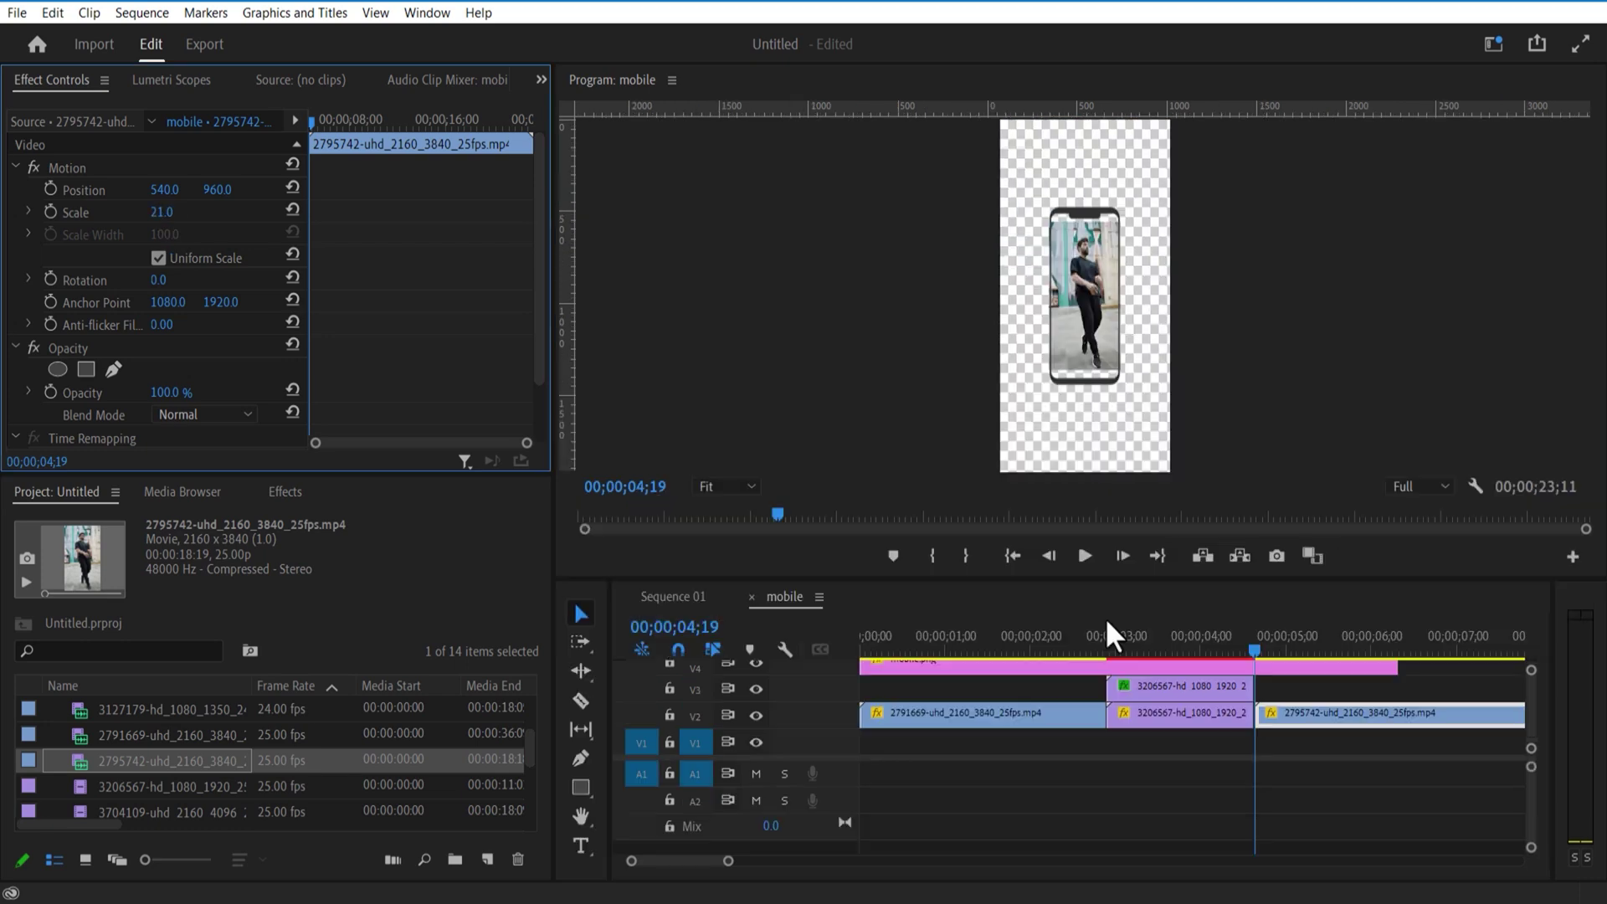
pyautogui.moveTo(1025, 637); pyautogui.dragTo(1244, 519)
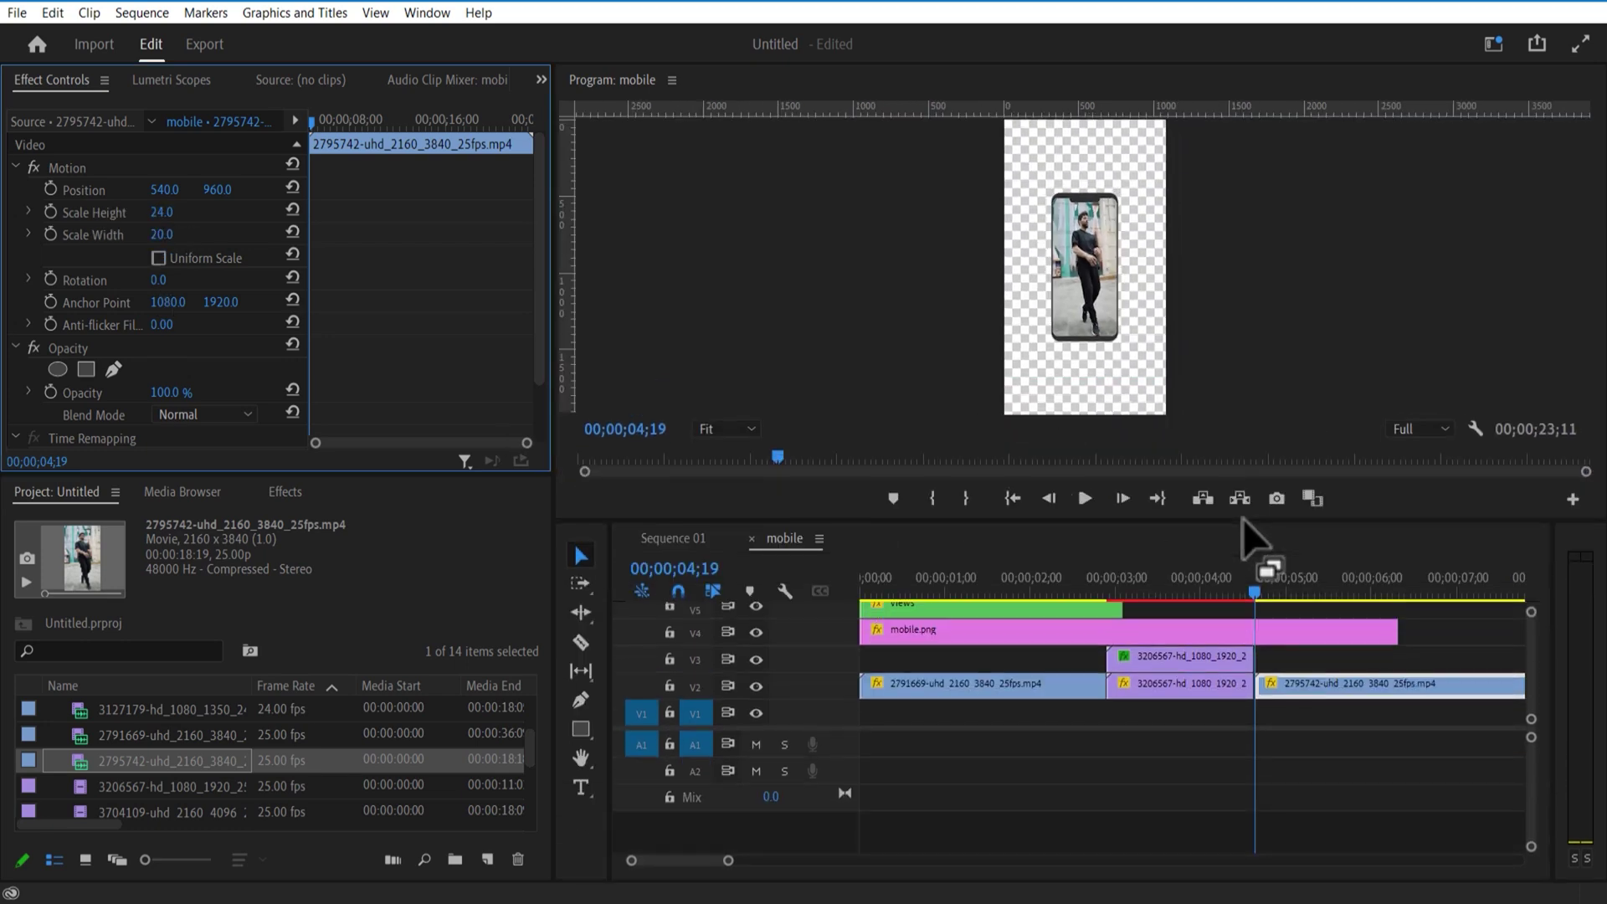
# Cut the 2795742-uhd clip on V2 at 00;00;05;16 and delete the part after the cut.
pyautogui.moveTo(1254, 591); pyautogui.dragTo(1331, 627)
pyautogui.click(581, 643)
pyautogui.click(1331, 687)
pyautogui.click(1415, 686)
pyautogui.press('Delete')
# Place the 3127179-hd clip on V2 at 00;00;05;16, scaled non-uniformly to height 69 and width 40, and remove everything after 00;00;06;09.
pyautogui.click(204, 739)
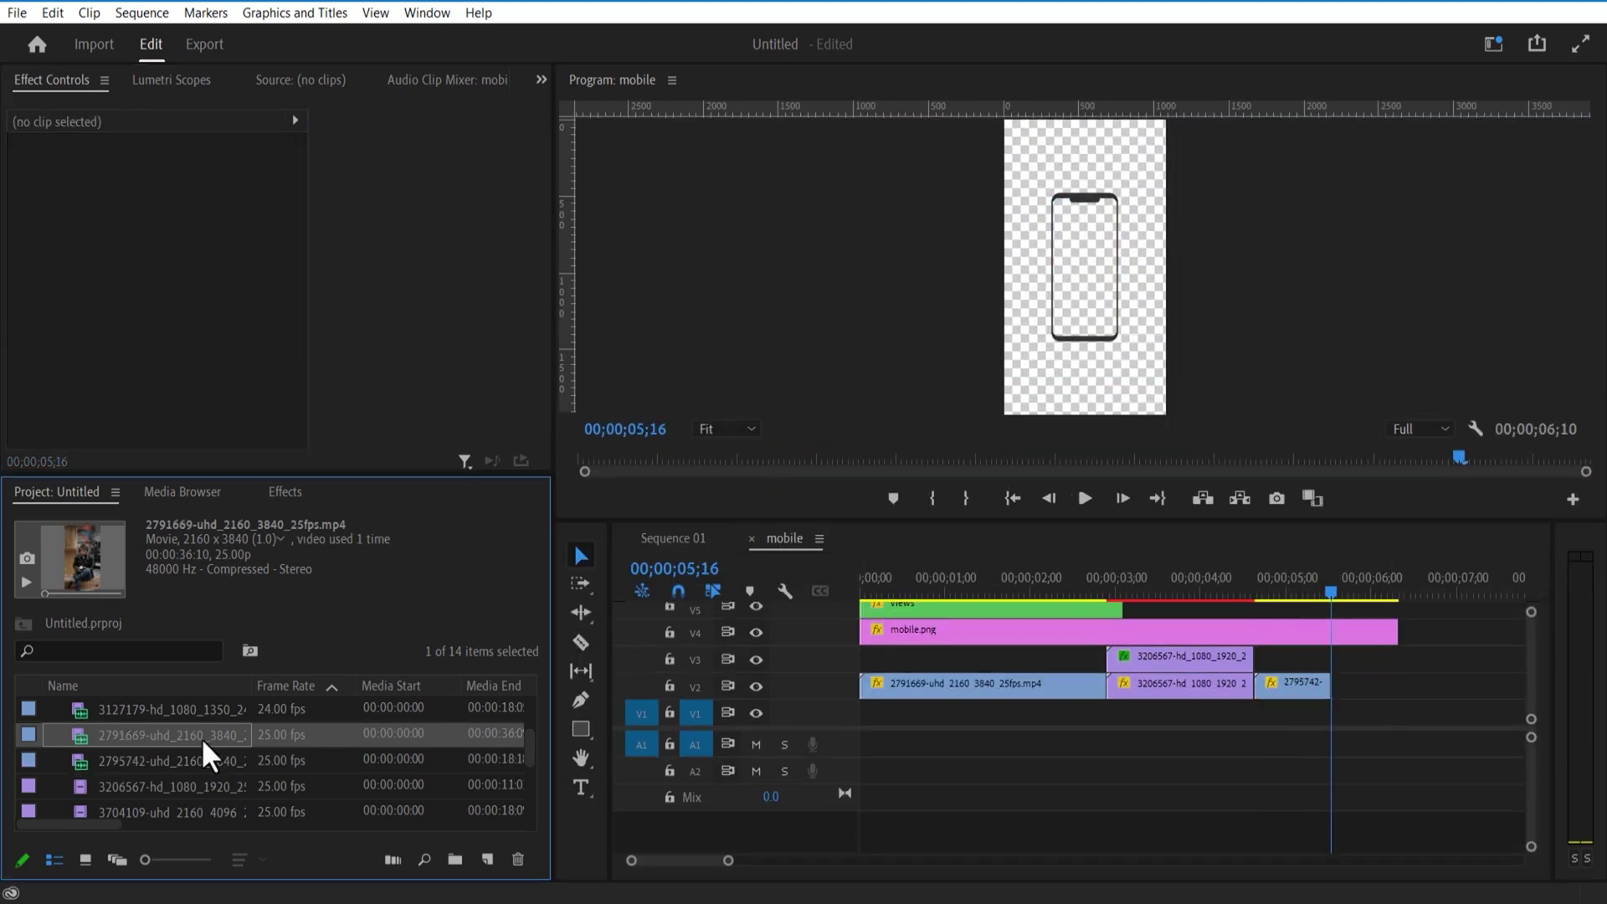
pyautogui.moveTo(167, 710); pyautogui.dragTo(1373, 686)
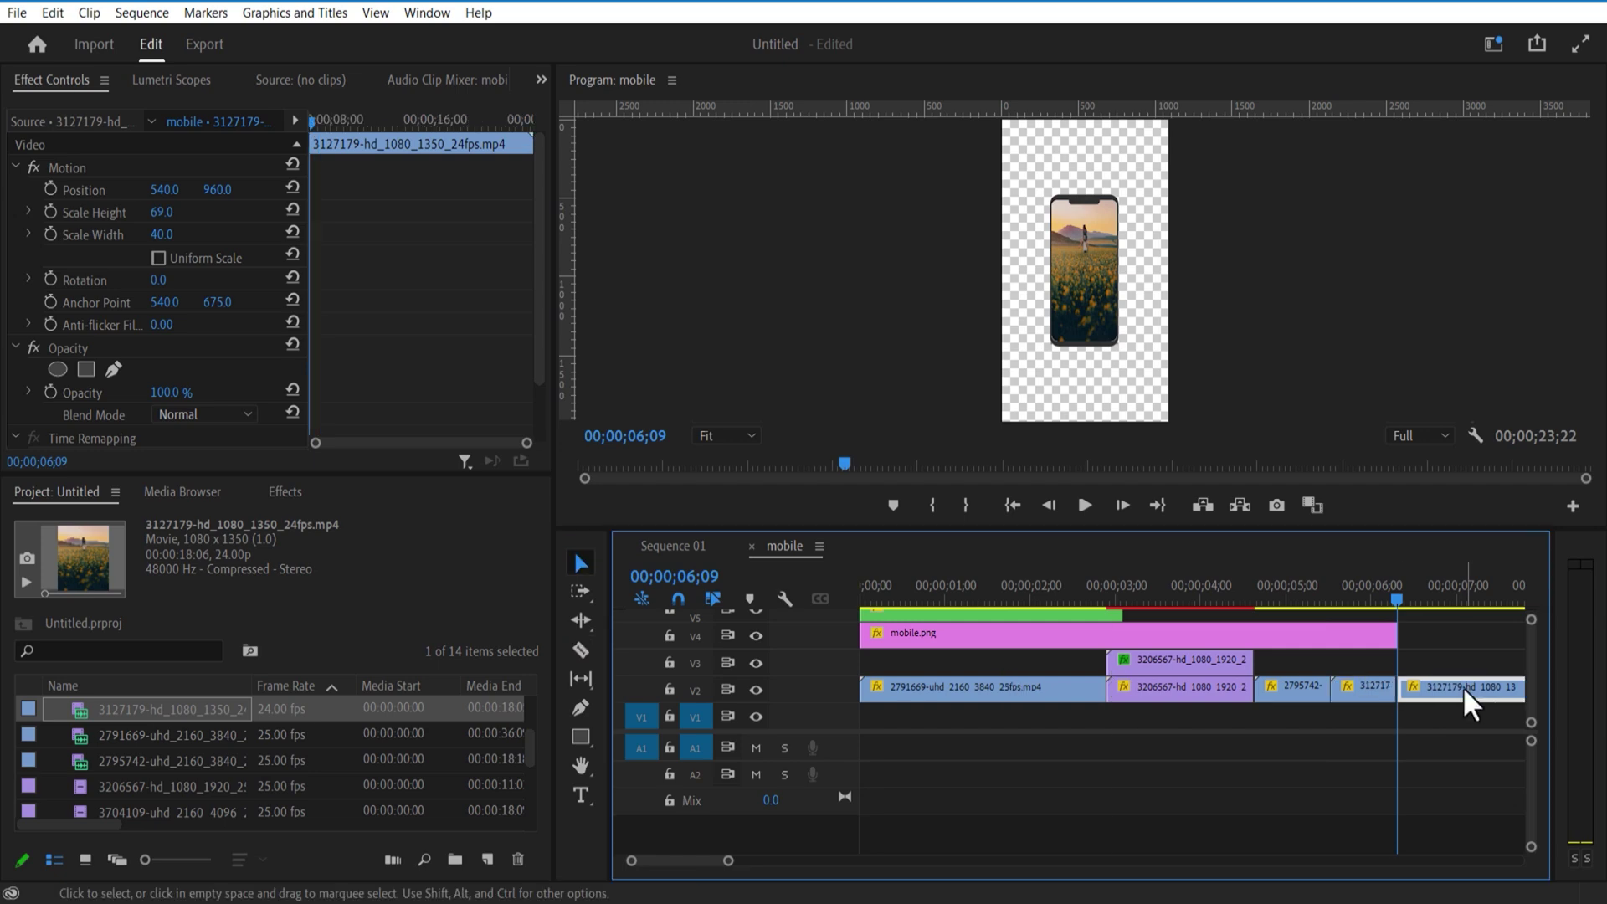
pyautogui.click(1469, 703)
pyautogui.press('Delete')
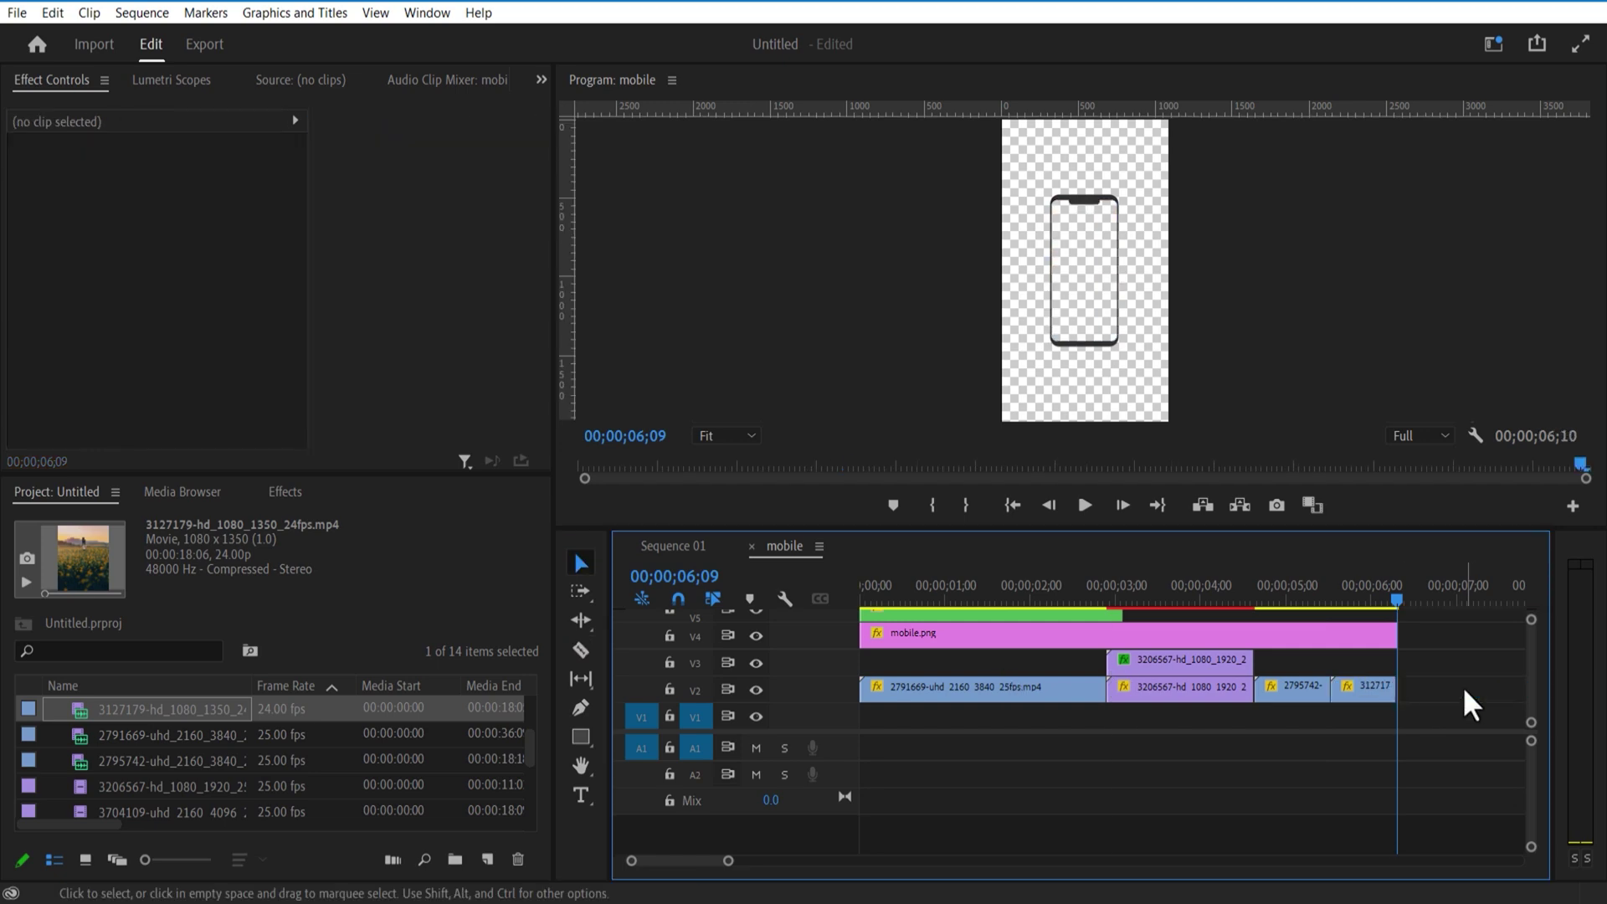
# In Sequence 01, extend the nested mobile clip on V3 to 00;00;06;09.
pyautogui.click(679, 546)
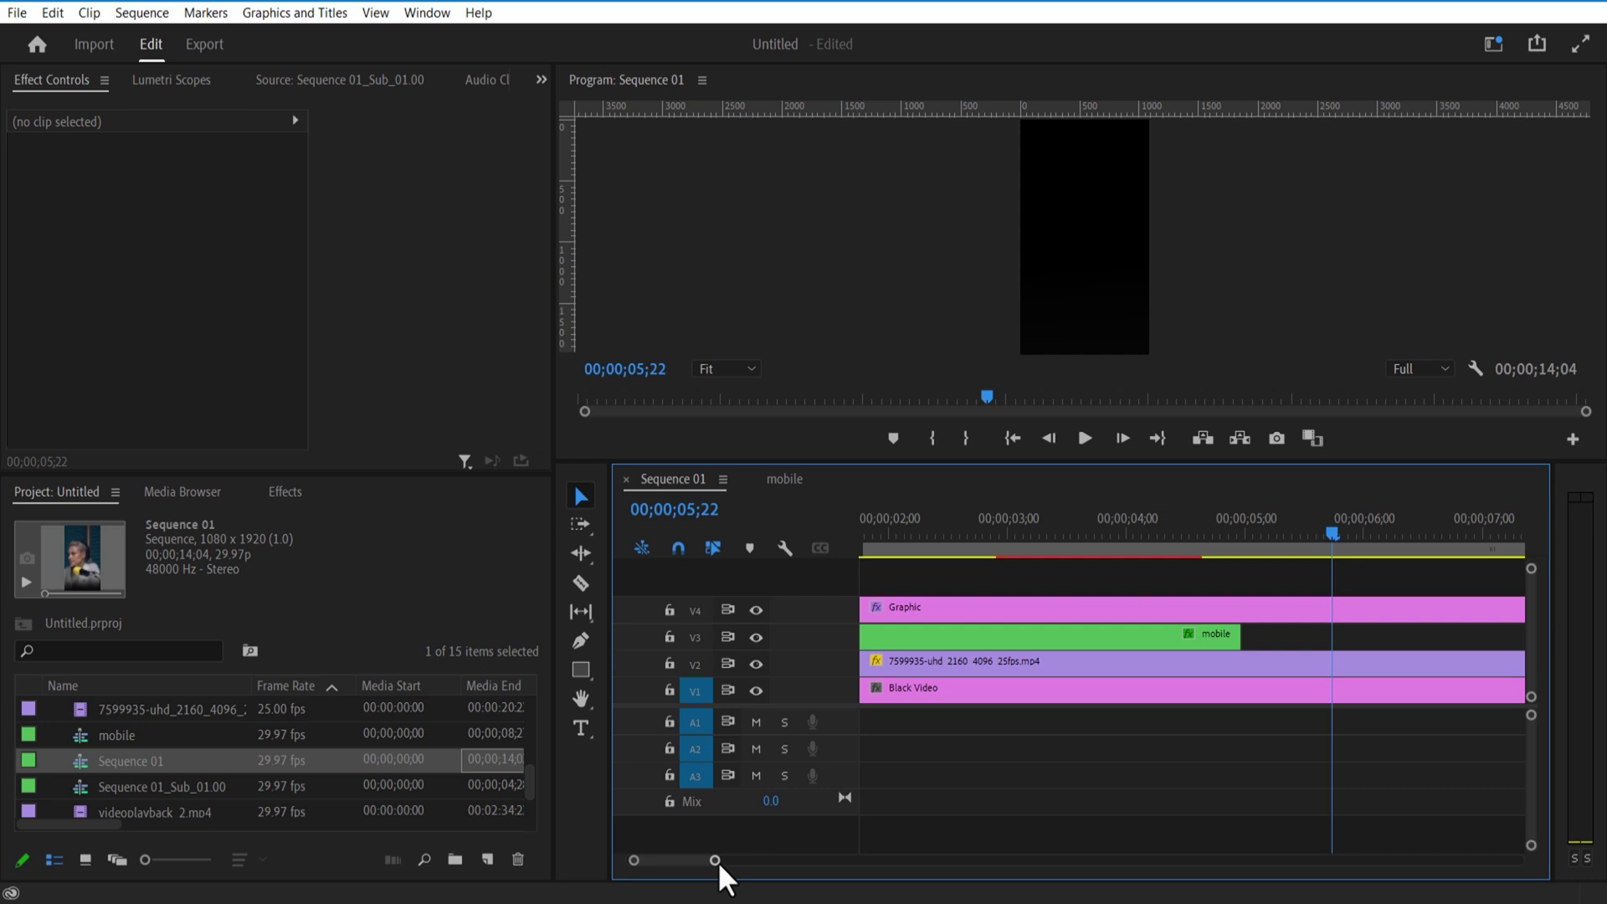
pyautogui.moveTo(714, 861); pyautogui.dragTo(765, 860)
pyautogui.moveTo(1083, 633); pyautogui.dragTo(1172, 633)
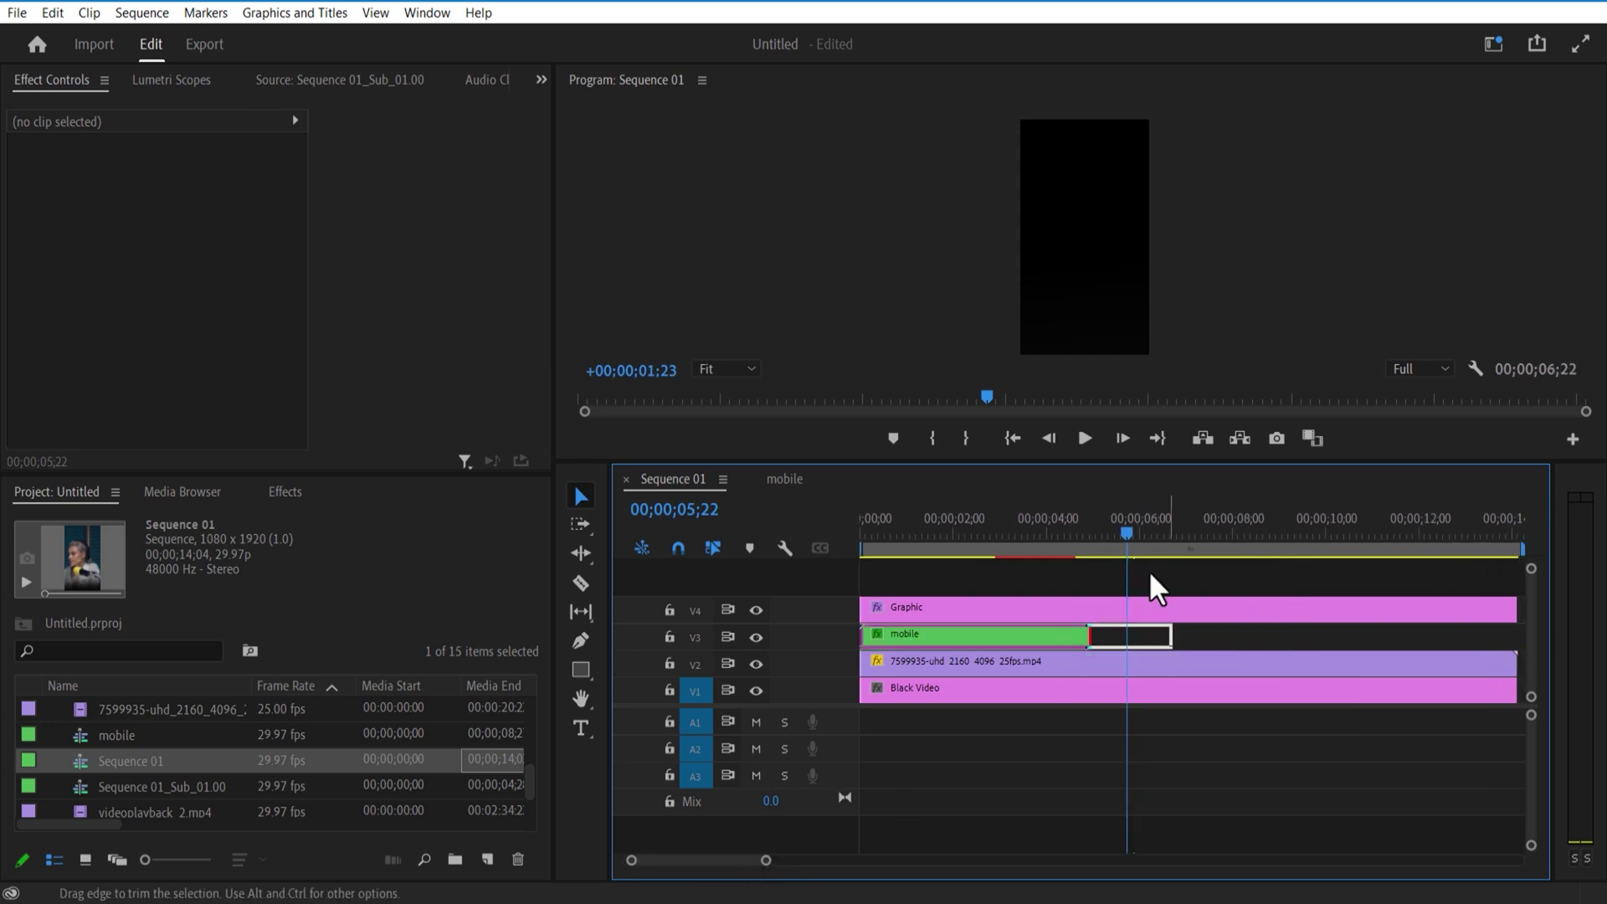
pyautogui.moveTo(1131, 549)
pyautogui.mouseDown()
pyautogui.moveTo(1148, 529)
pyautogui.moveTo(1102, 549)
pyautogui.mouseUp()
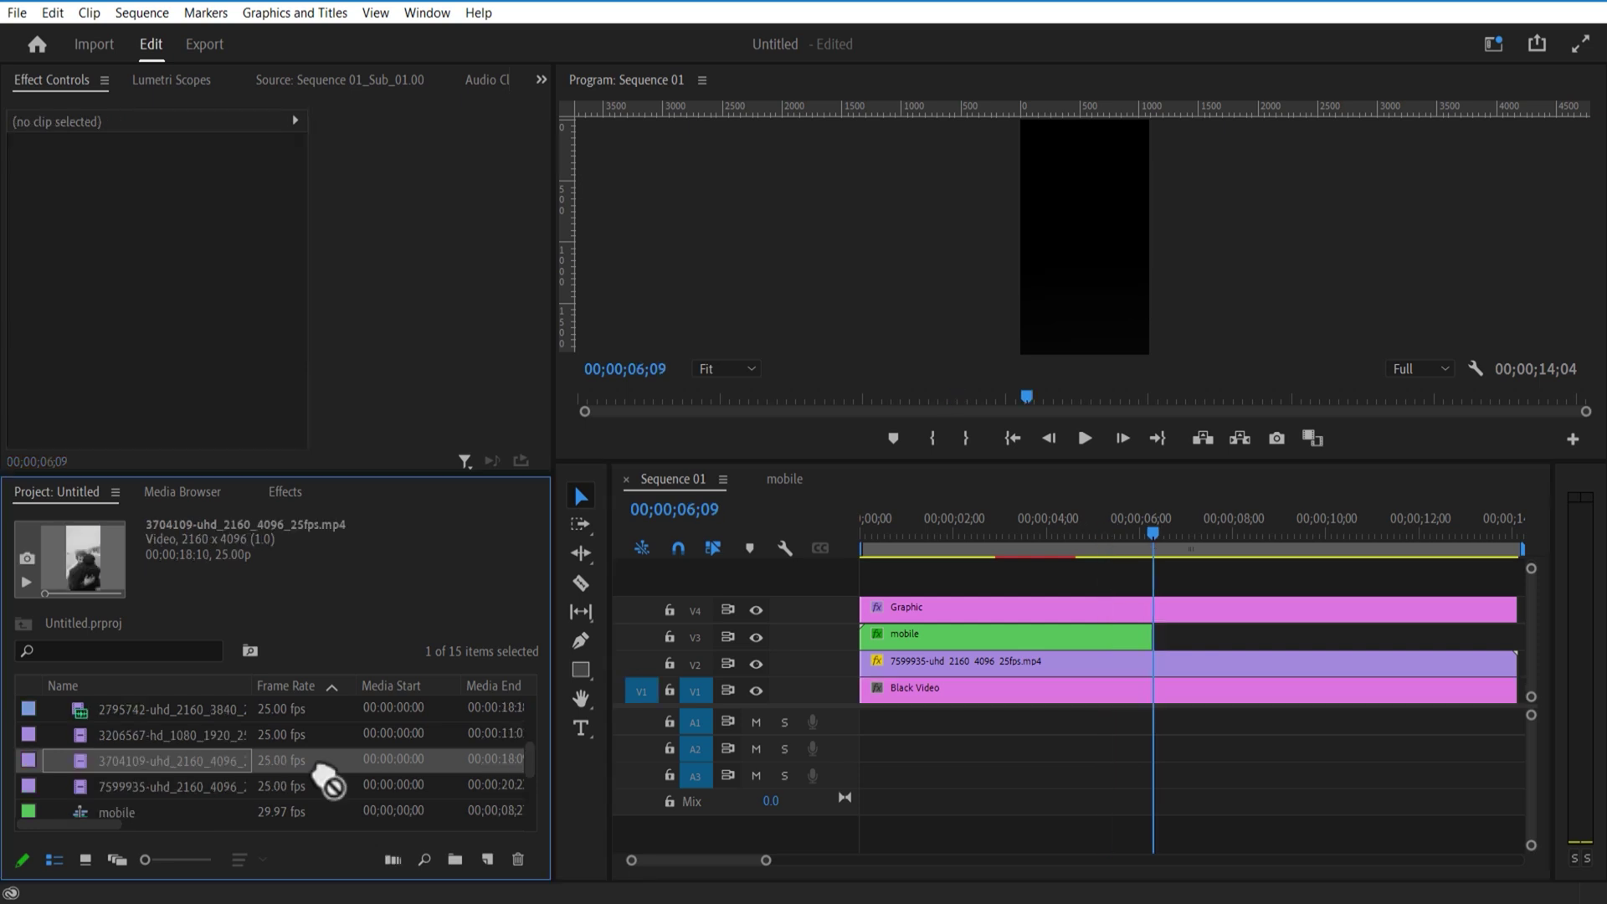
# Place the 3704109-uhd clip on V3 at 00;00;06;09 with scale 57 and cut off everything after 00;00;07;20.
pyautogui.moveTo(313, 764); pyautogui.dragTo(1172, 634)
pyautogui.moveTo(165, 212); pyautogui.dragTo(129, 213)
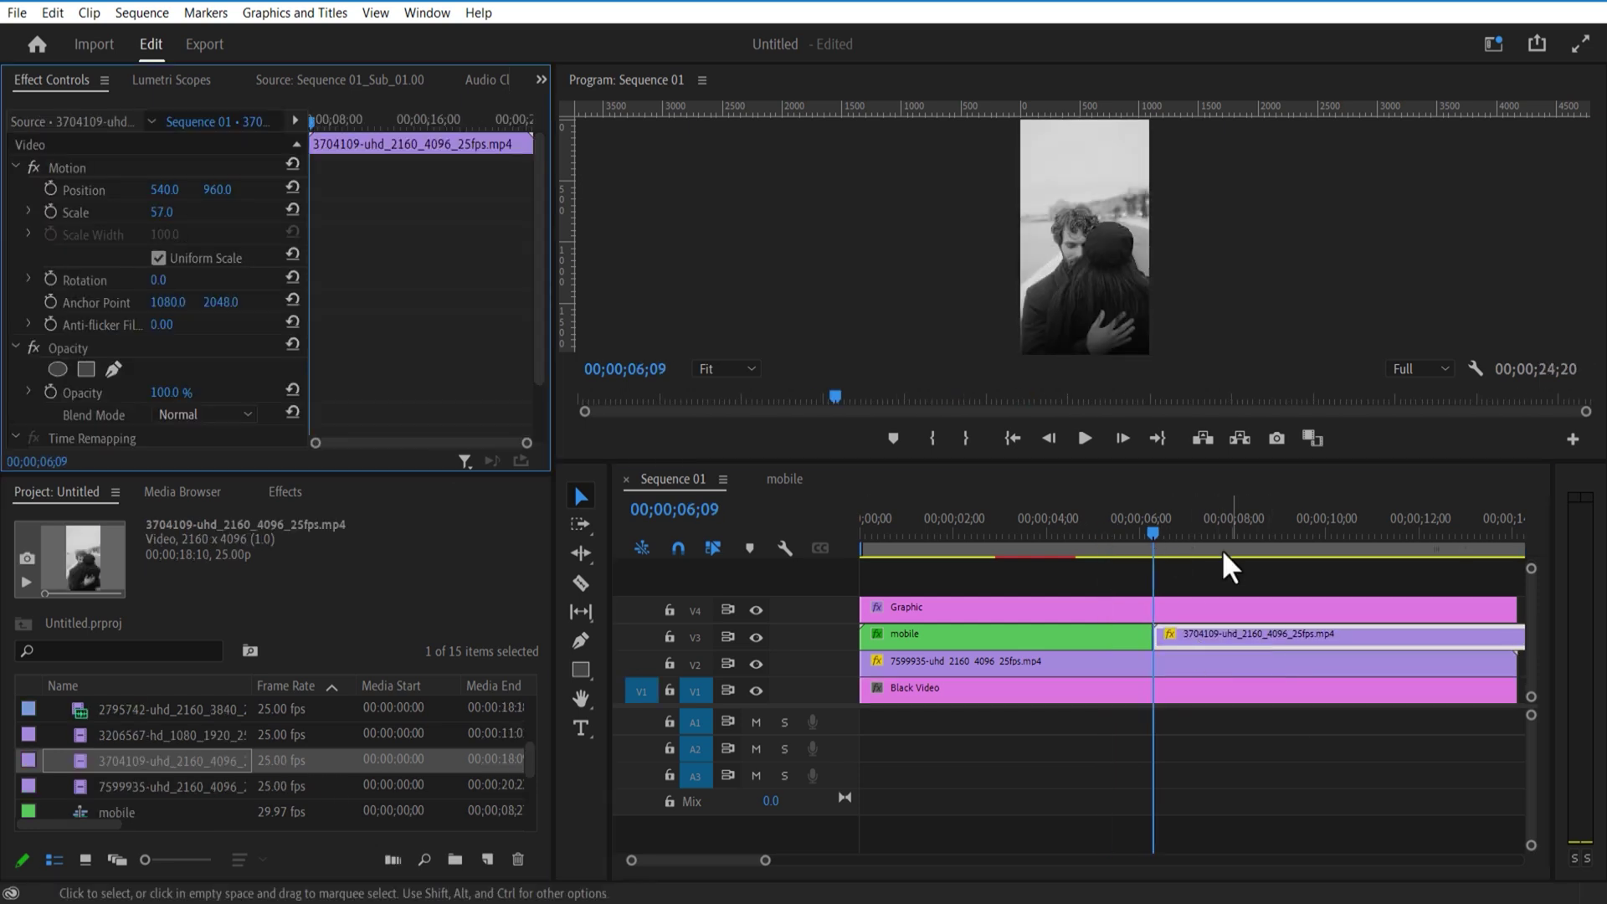
pyautogui.moveTo(1230, 549); pyautogui.dragTo(1224, 553)
pyautogui.press('c')
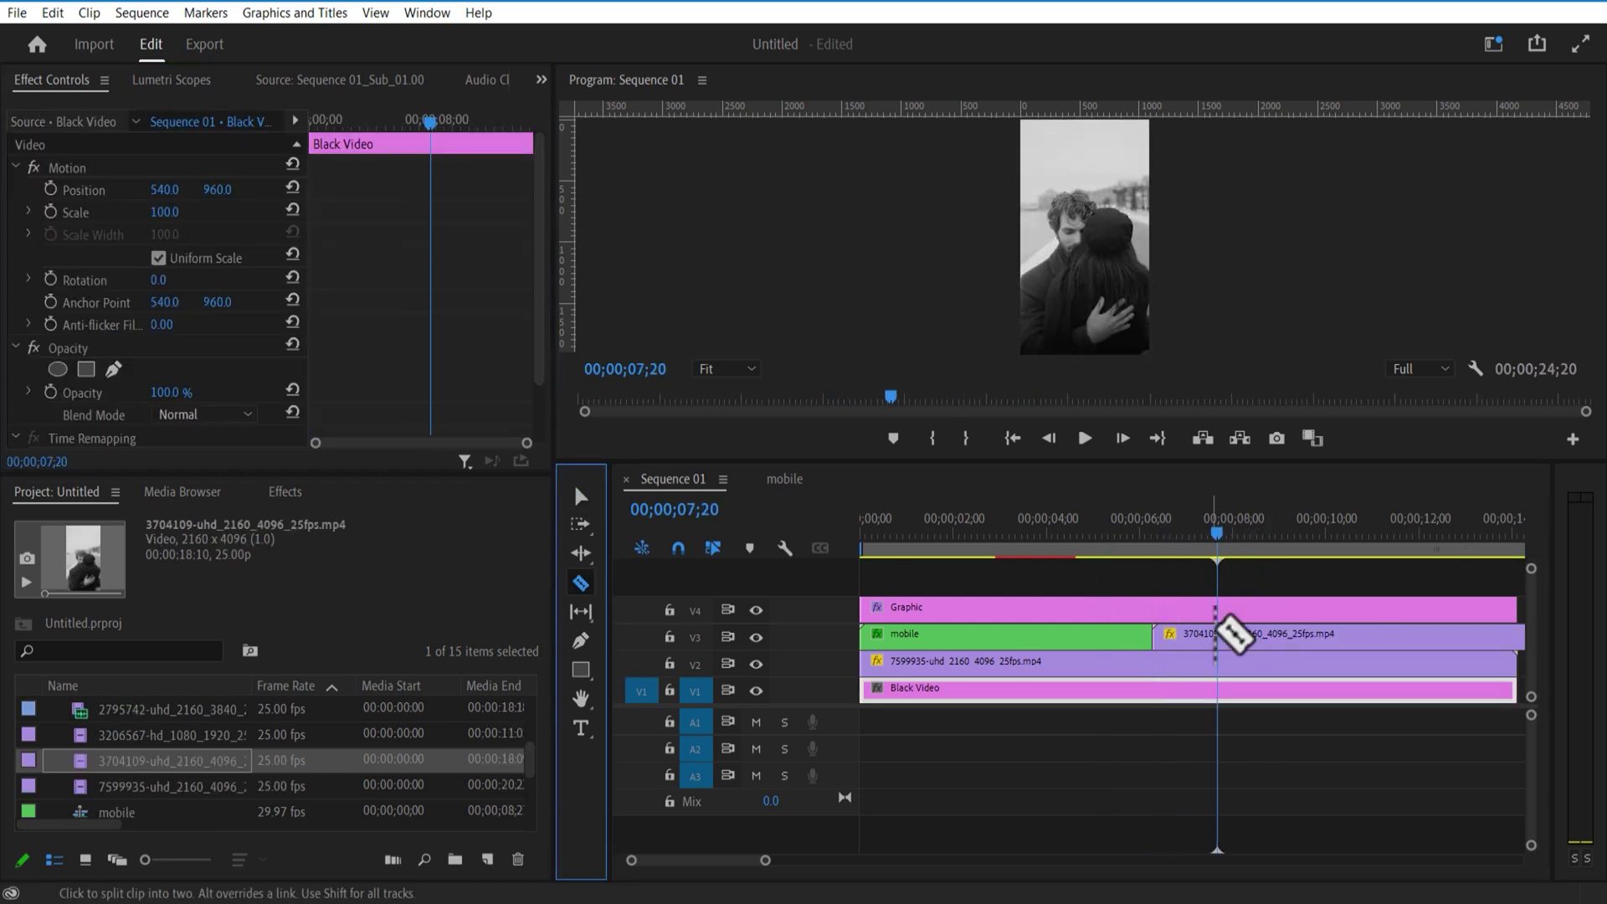
pyautogui.click(1218, 634)
pyautogui.press('v')
pyautogui.click(1306, 633)
pyautogui.press('Delete')
# Place the 3206567-hd clip on V3 directly after the 3704109-uhd clip and cut it off at about 00;00;09;00.
pyautogui.moveTo(151, 787); pyautogui.dragTo(1231, 634)
pyautogui.moveTo(1235, 548); pyautogui.dragTo(1282, 554)
pyautogui.press('c')
pyautogui.click(1279, 636)
pyautogui.press('v')
pyautogui.click(1337, 641)
pyautogui.press('Delete')
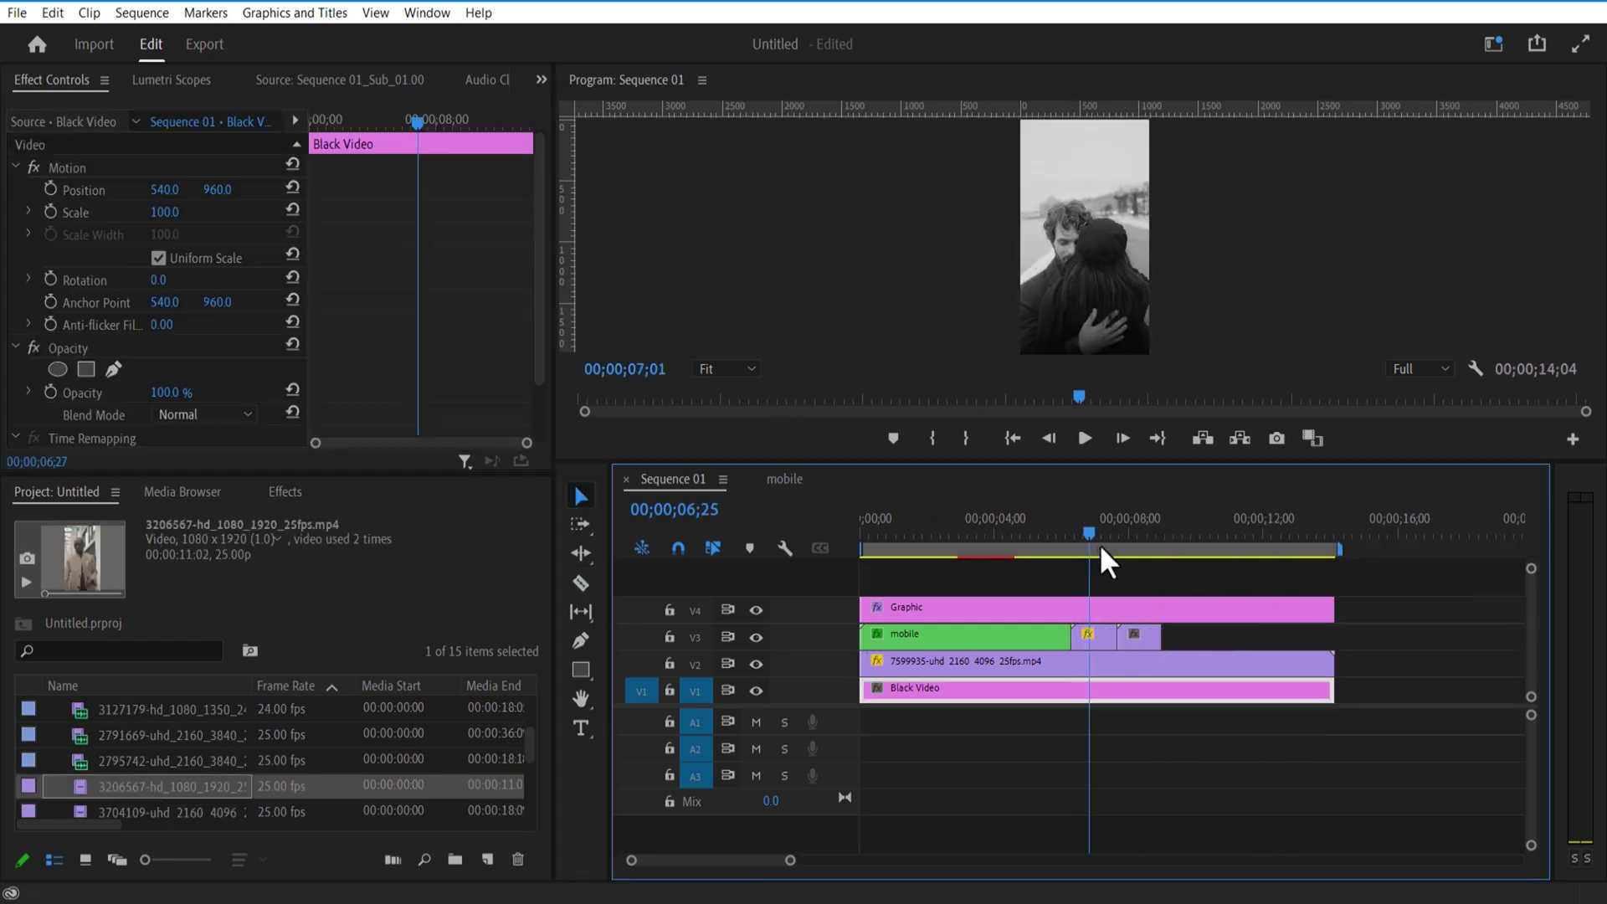
# Place the 7599935-uhd podcast clip on V3 at 00;00;09;00, directly after the 3206567-hd clip.
pyautogui.moveTo(1103, 556); pyautogui.dragTo(1162, 553)
pyautogui.moveTo(145, 791); pyautogui.dragTo(1176, 634)
pyautogui.moveTo(1165, 548); pyautogui.dragTo(1210, 576)
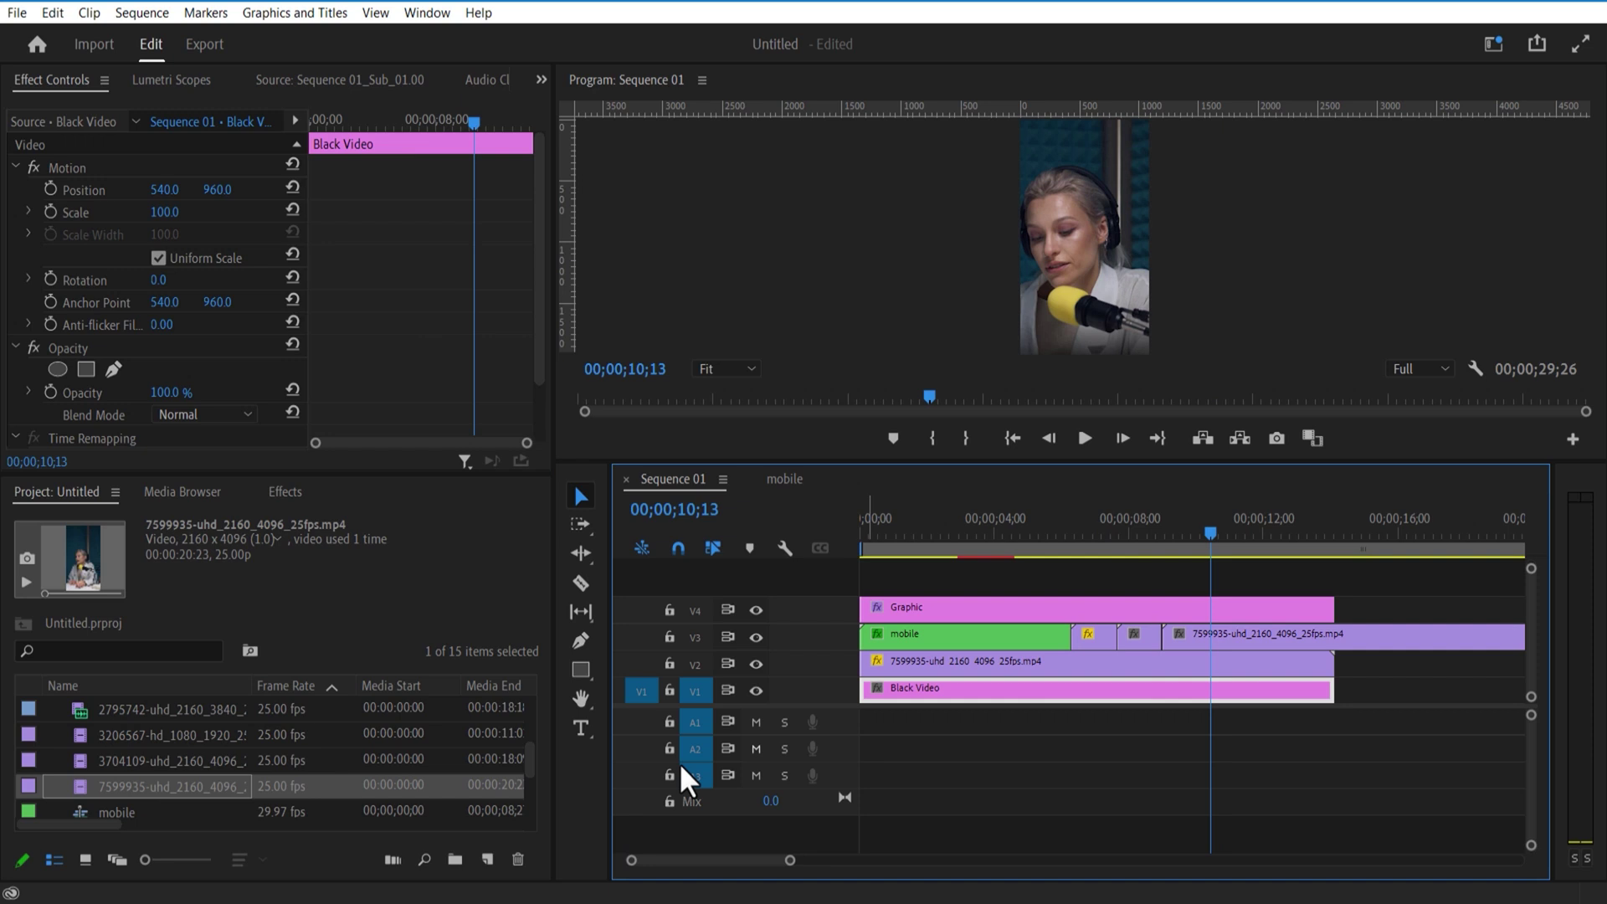
# Add the text "Money" over the podcast clip in Tahoma Regular, size 168, and trim its V4 graphic to start at 00;00;09;00.
pyautogui.click(581, 732)
pyautogui.write('Money')
pyautogui.moveTo(539, 163)
pyautogui.mouseDown()
pyautogui.moveTo(539, 209)
pyautogui.moveTo(538, 159)
pyautogui.mouseUp()
pyautogui.moveTo(1211, 535); pyautogui.dragTo(1163, 548)
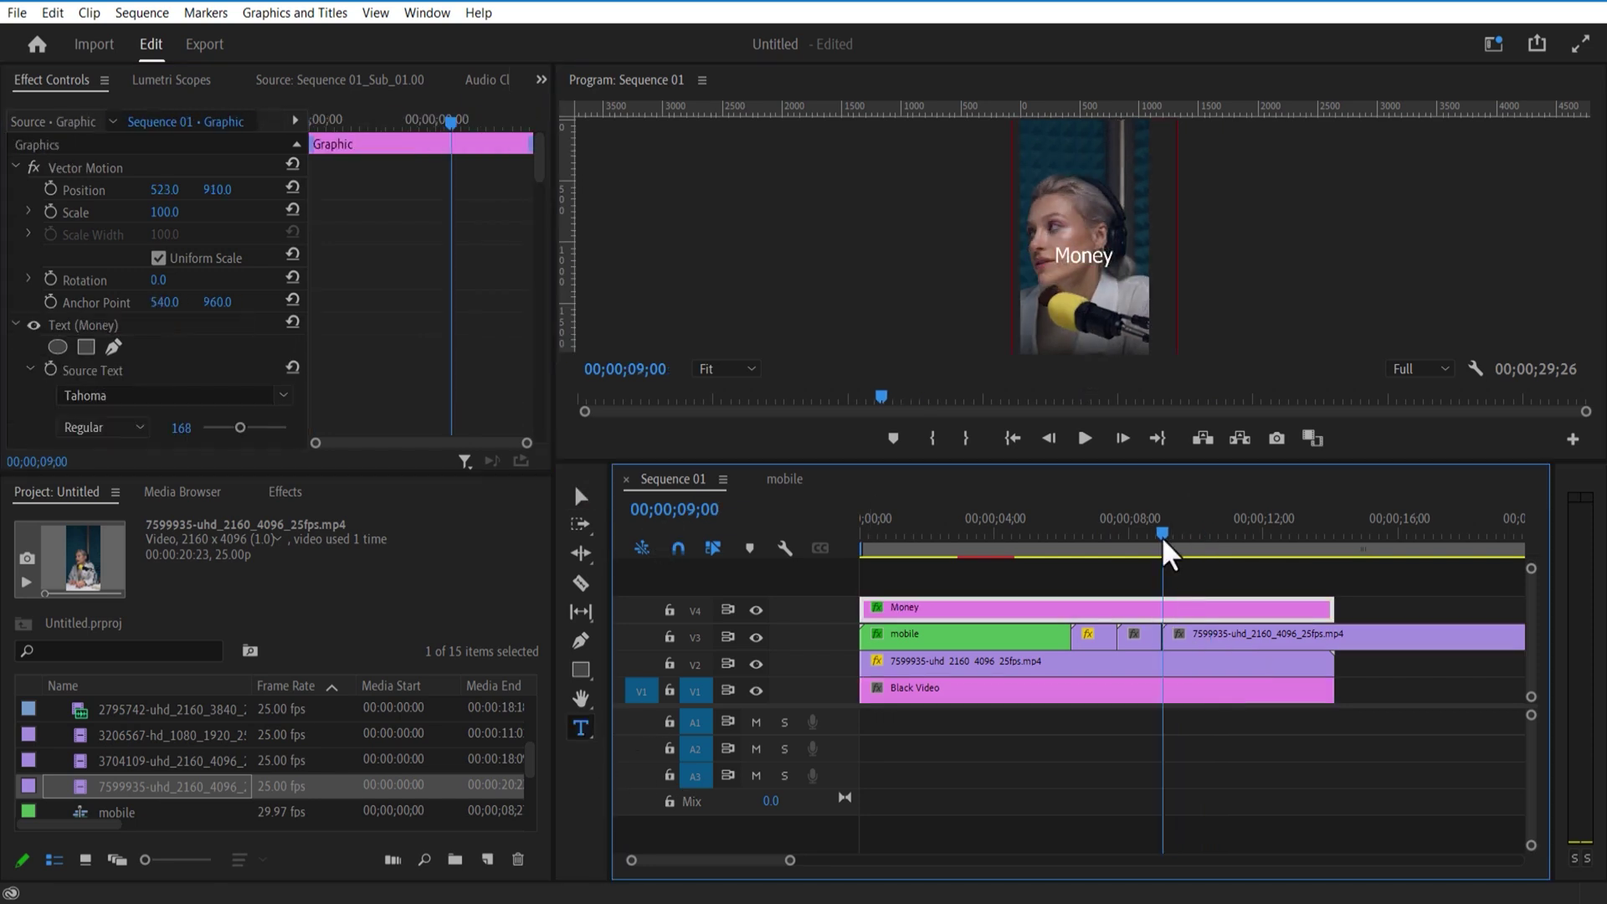
pyautogui.moveTo(862, 609); pyautogui.dragTo(1164, 610)
pyautogui.click(1294, 577)
# Import Arrow-PNG-1.png and place it on V5 above the Money text with position 806, 829, scale 12 and rotation 1x184.0°.
pyautogui.rightClick(65, 729)
pyautogui.click(134, 499)
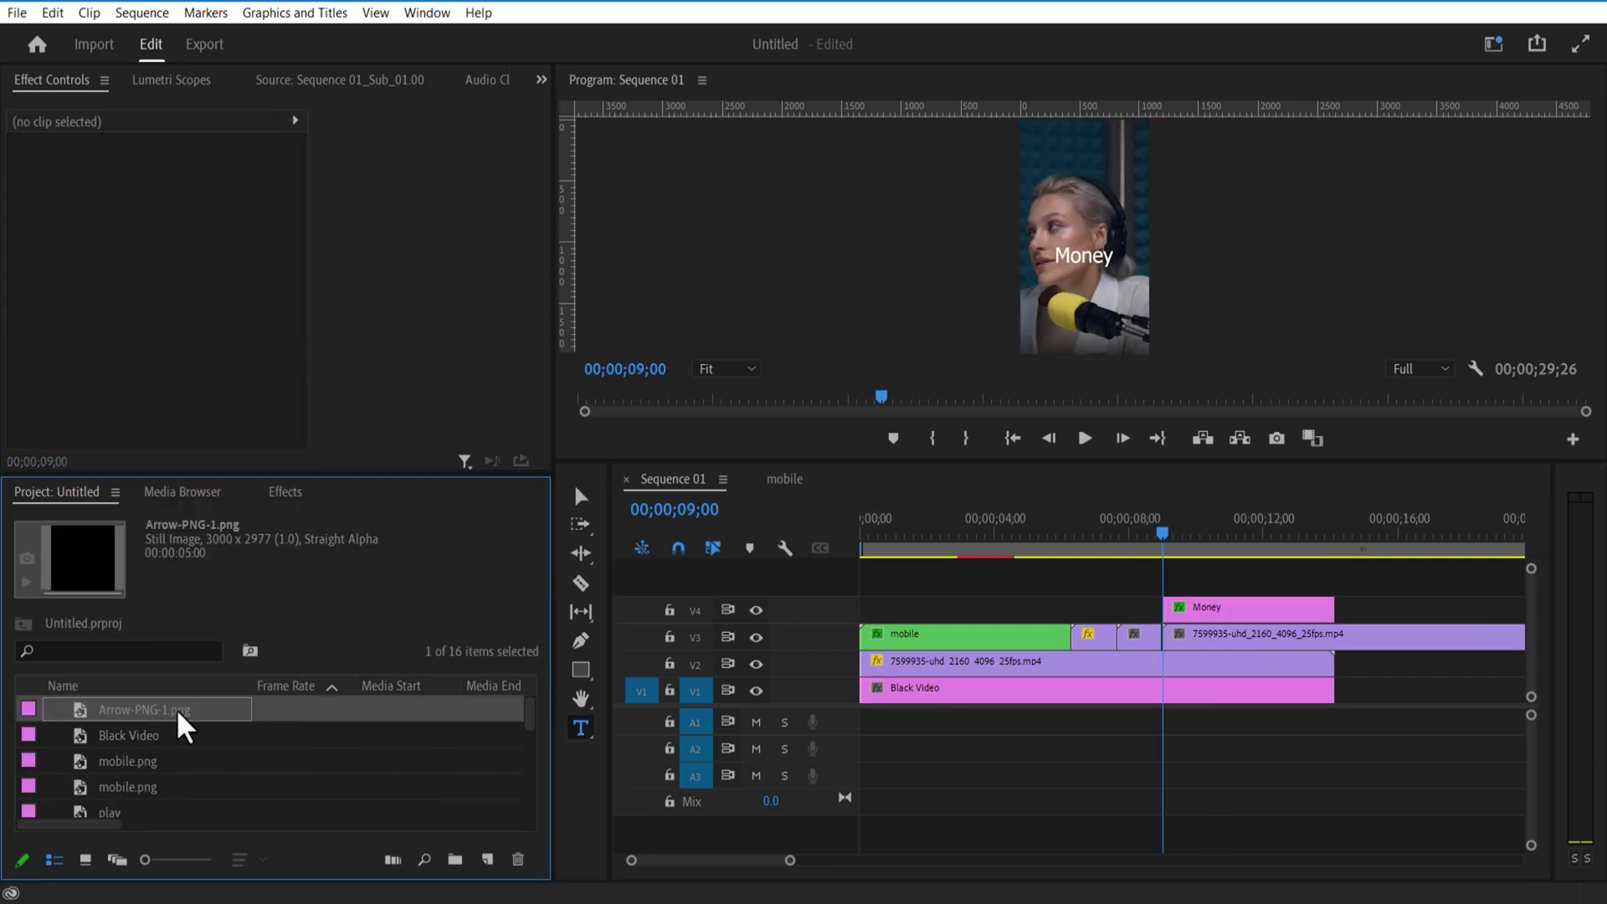
pyautogui.moveTo(179, 711); pyautogui.dragTo(1168, 591)
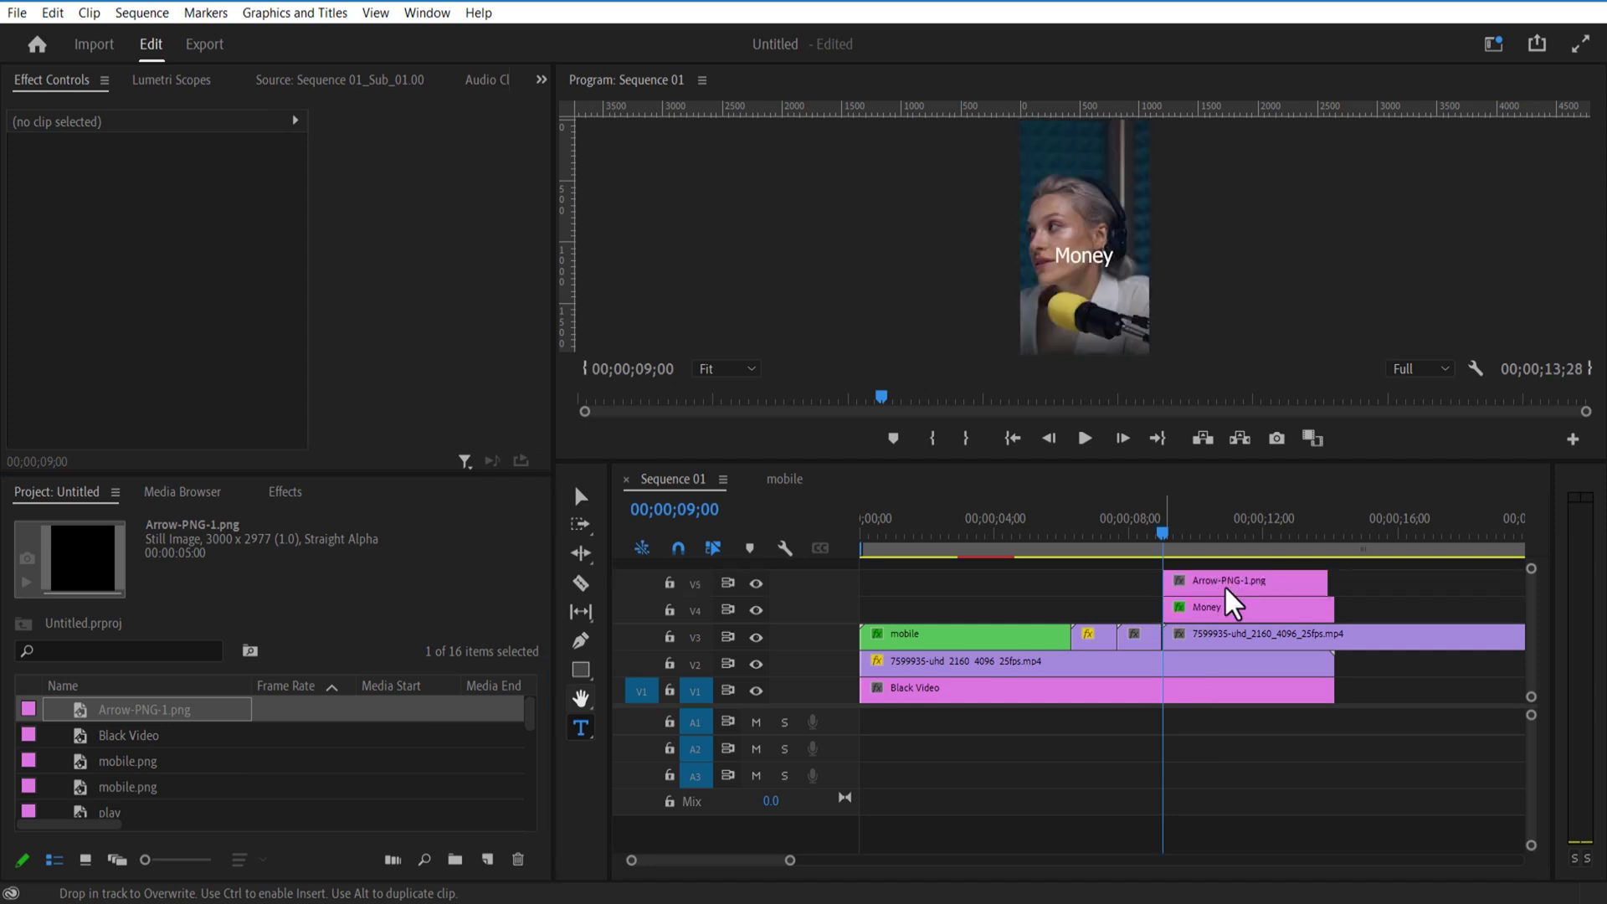
pyautogui.click(1226, 590)
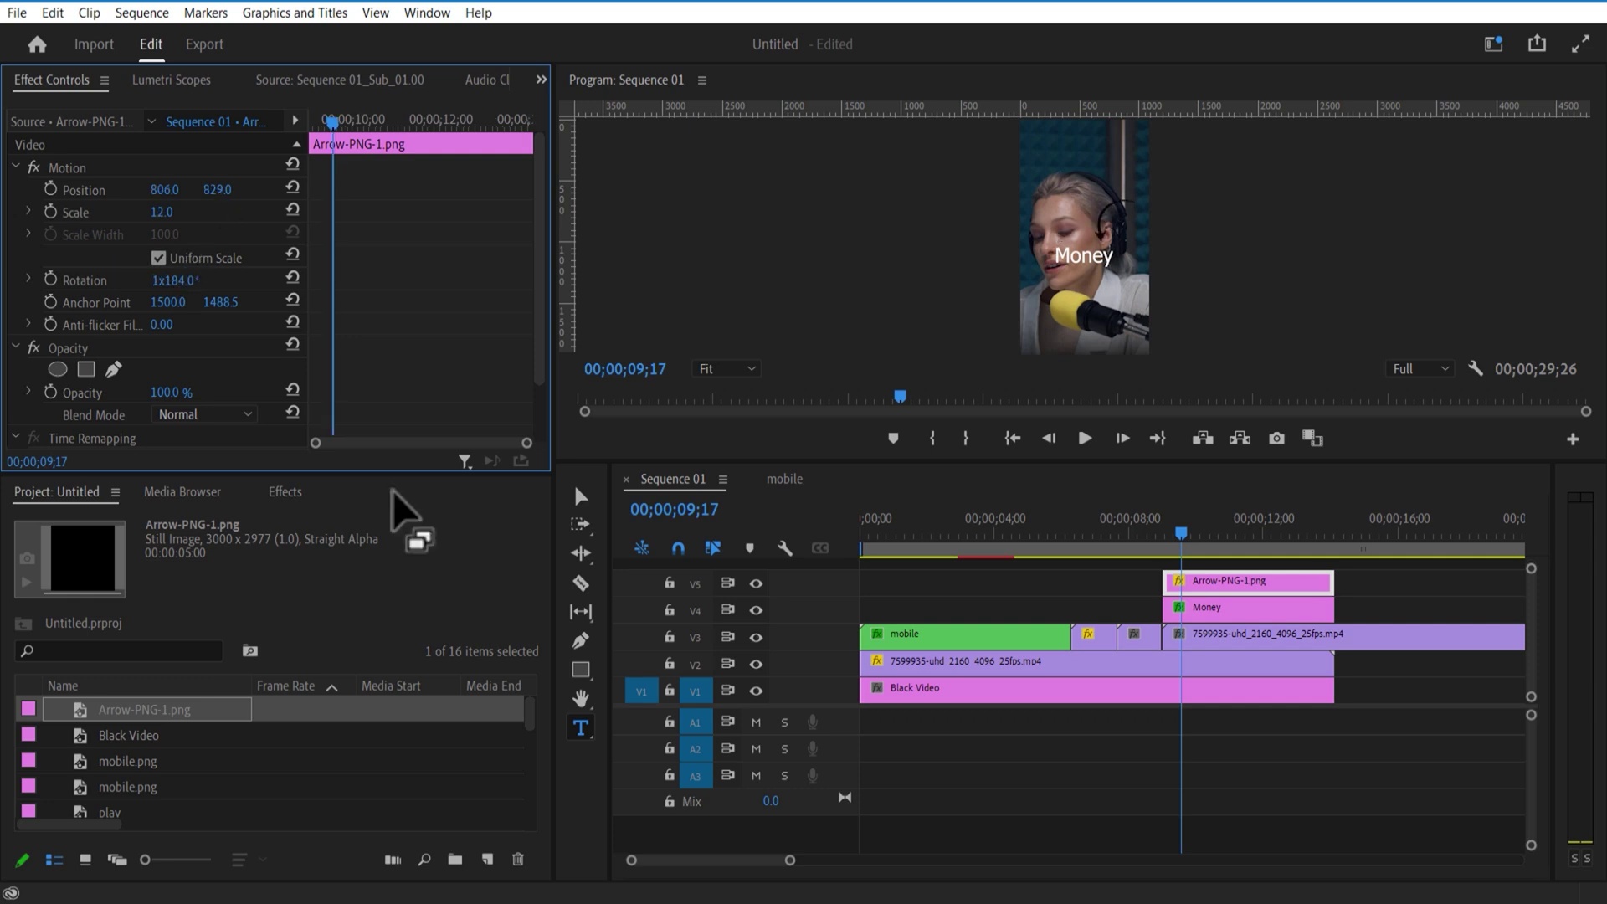
# Apply the Tint effect to the arrow clip with black mapped to near-white, and add a Horizontal Flip to it.
pyautogui.click(285, 492)
pyautogui.click(139, 521)
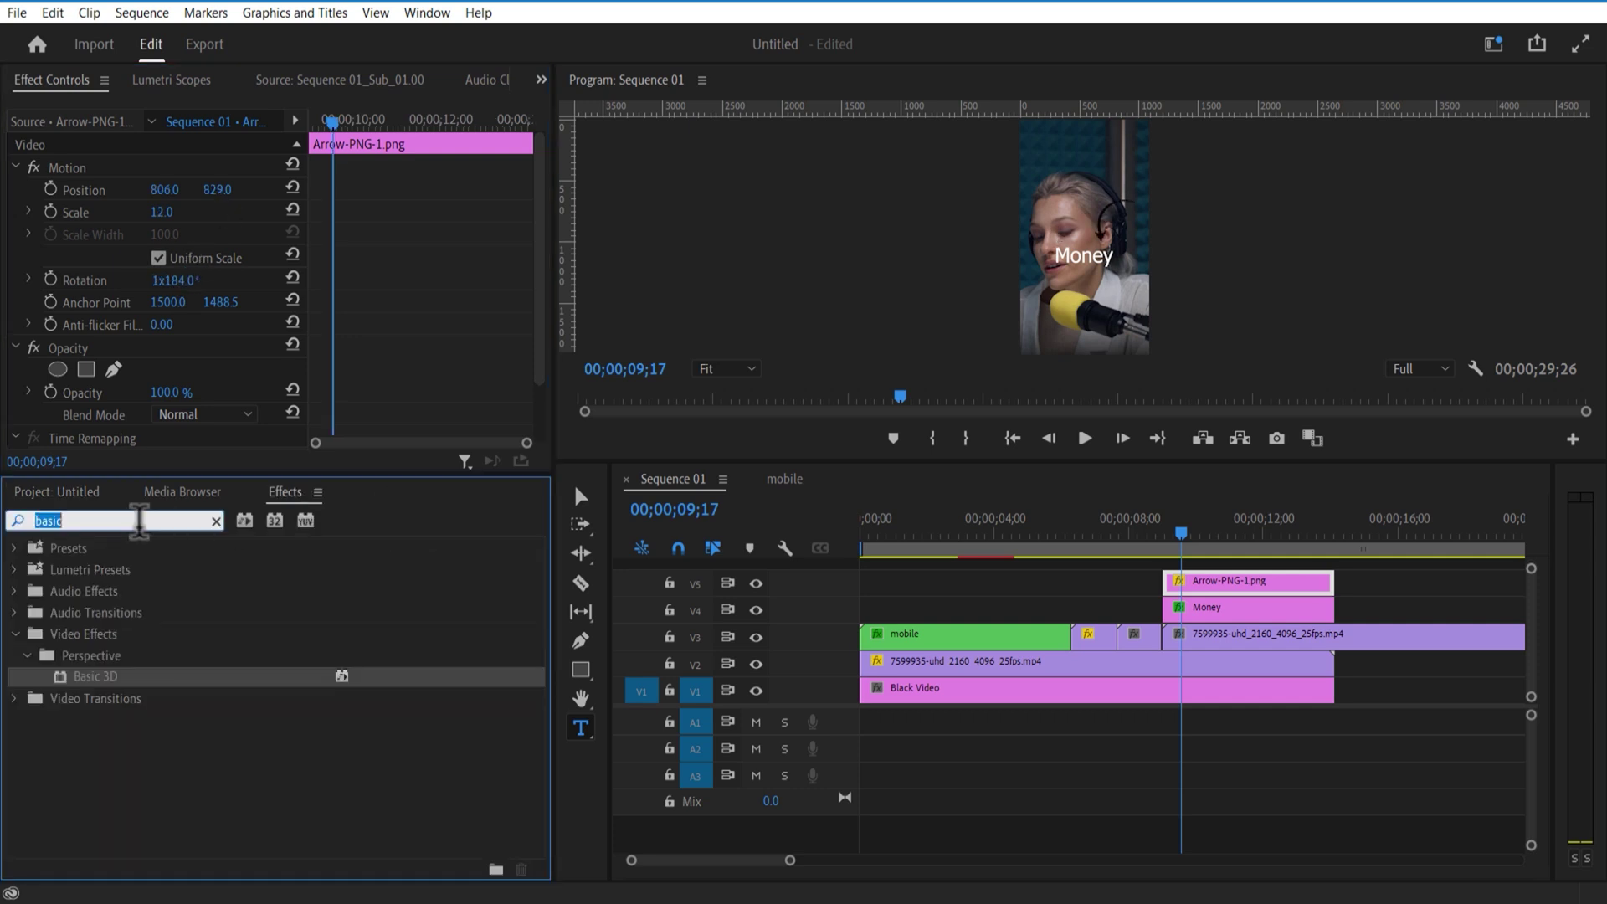
pyautogui.write('tint')
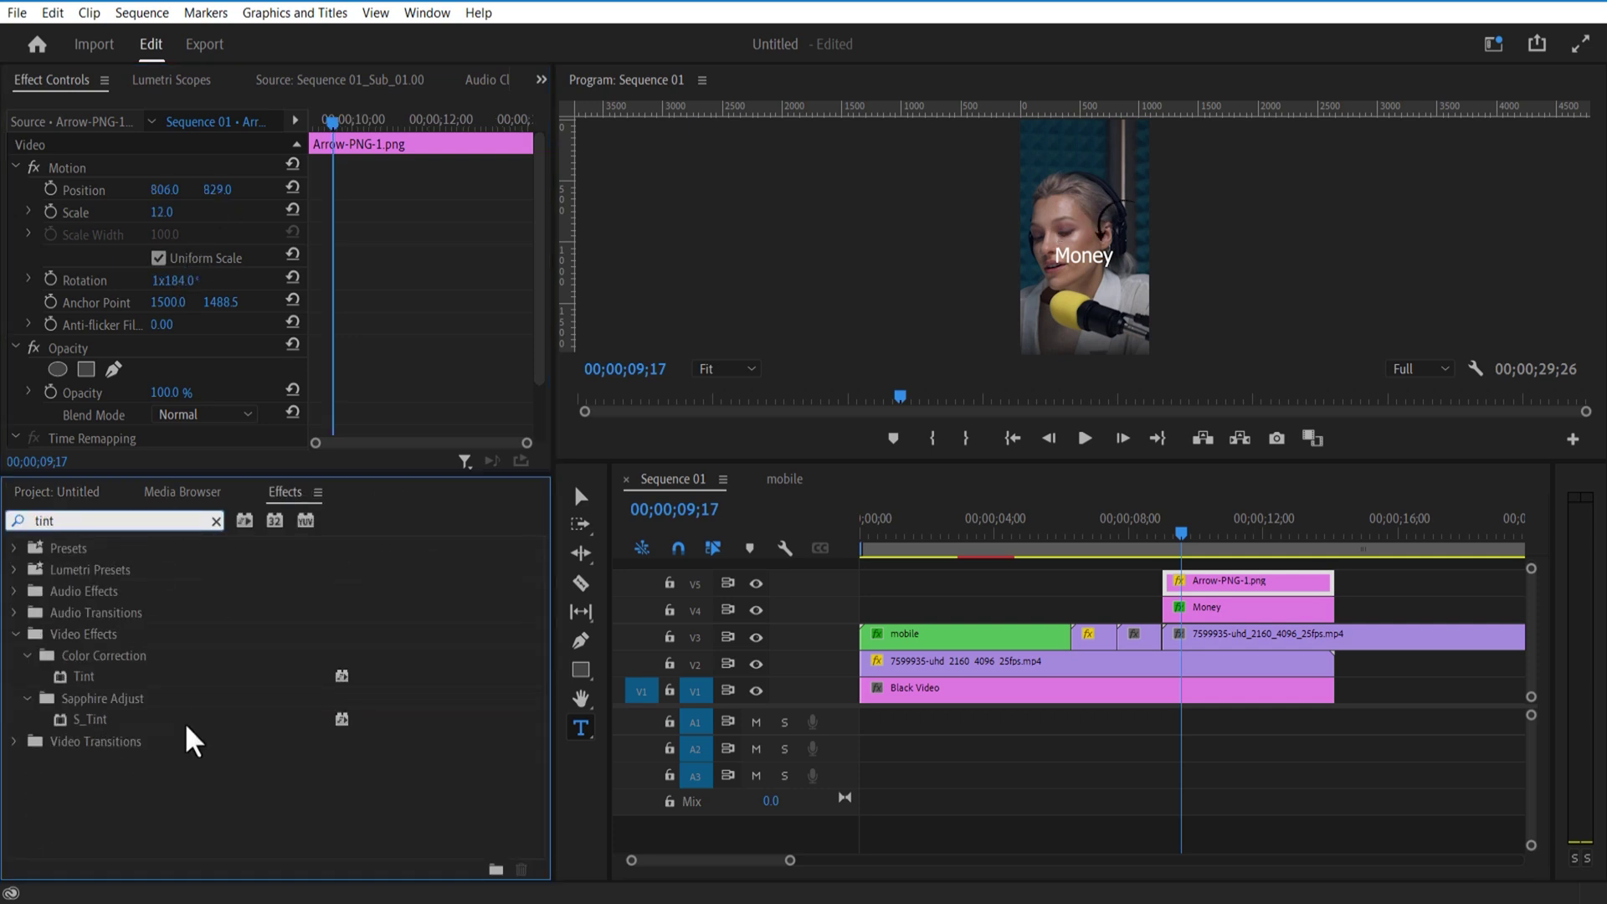
pyautogui.moveTo(87, 678); pyautogui.dragTo(1182, 589)
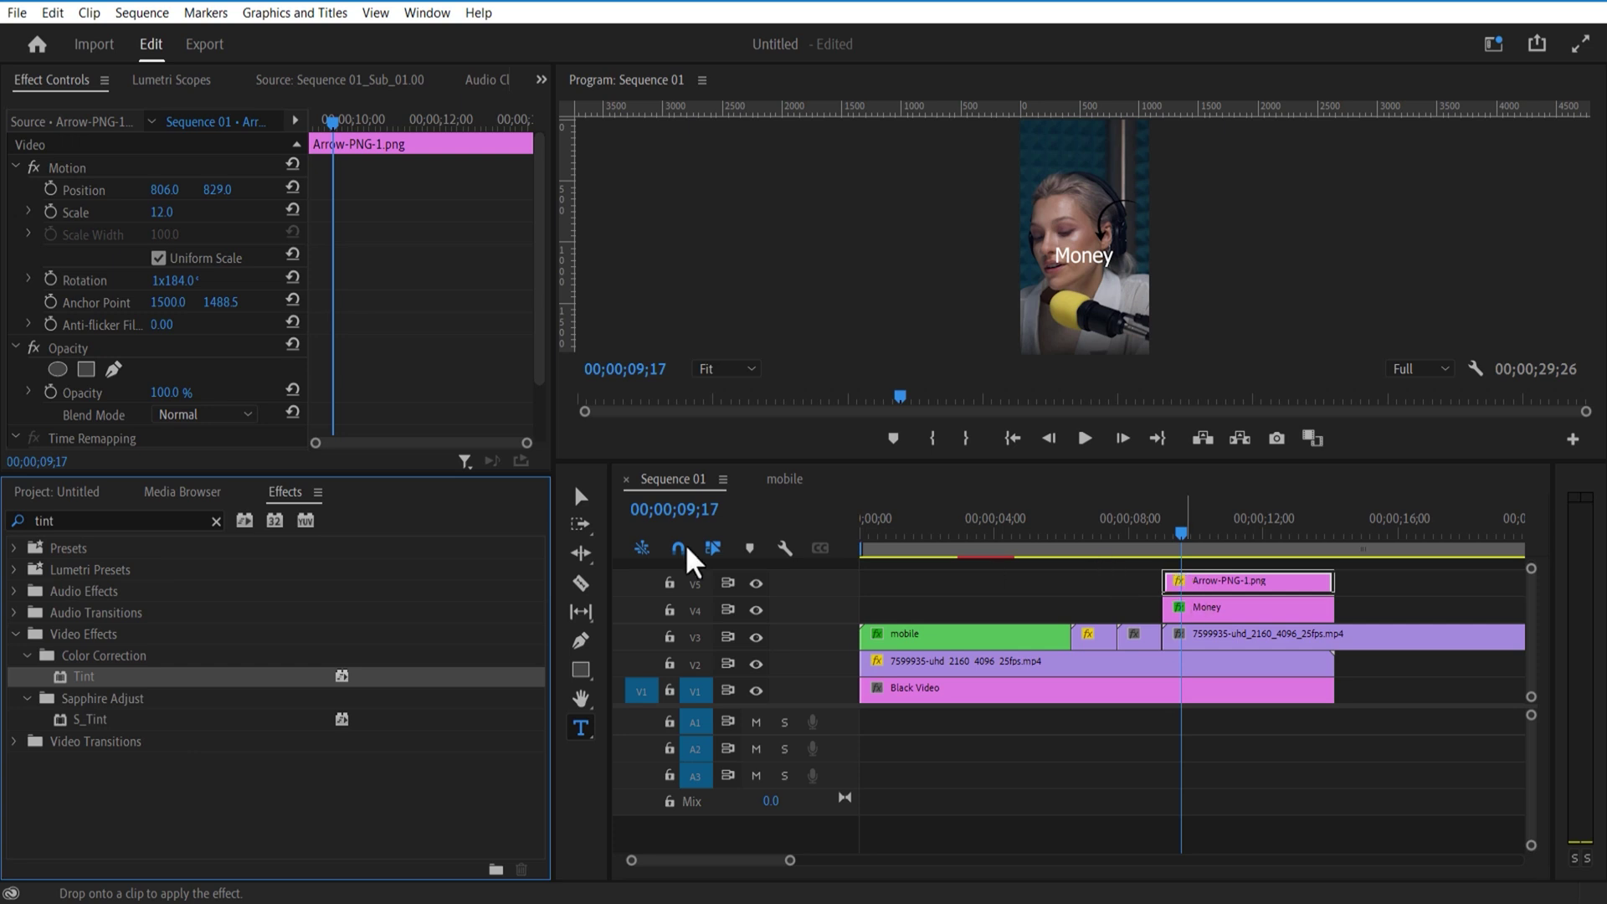
pyautogui.moveTo(537, 261); pyautogui.dragTo(535, 410)
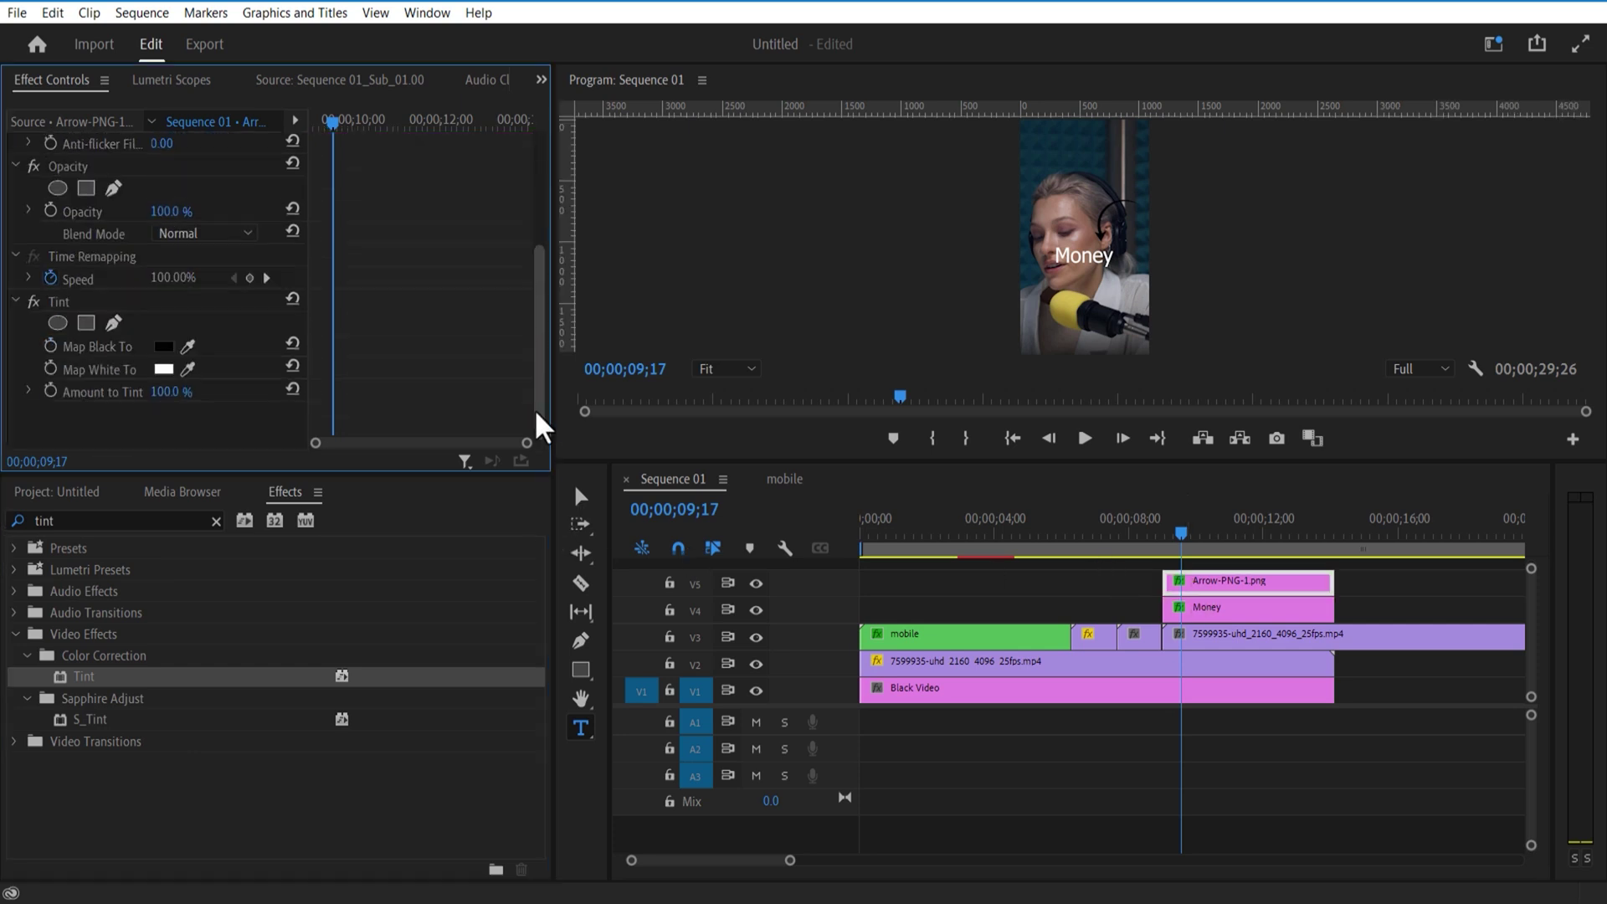
pyautogui.click(164, 345)
pyautogui.click(553, 580)
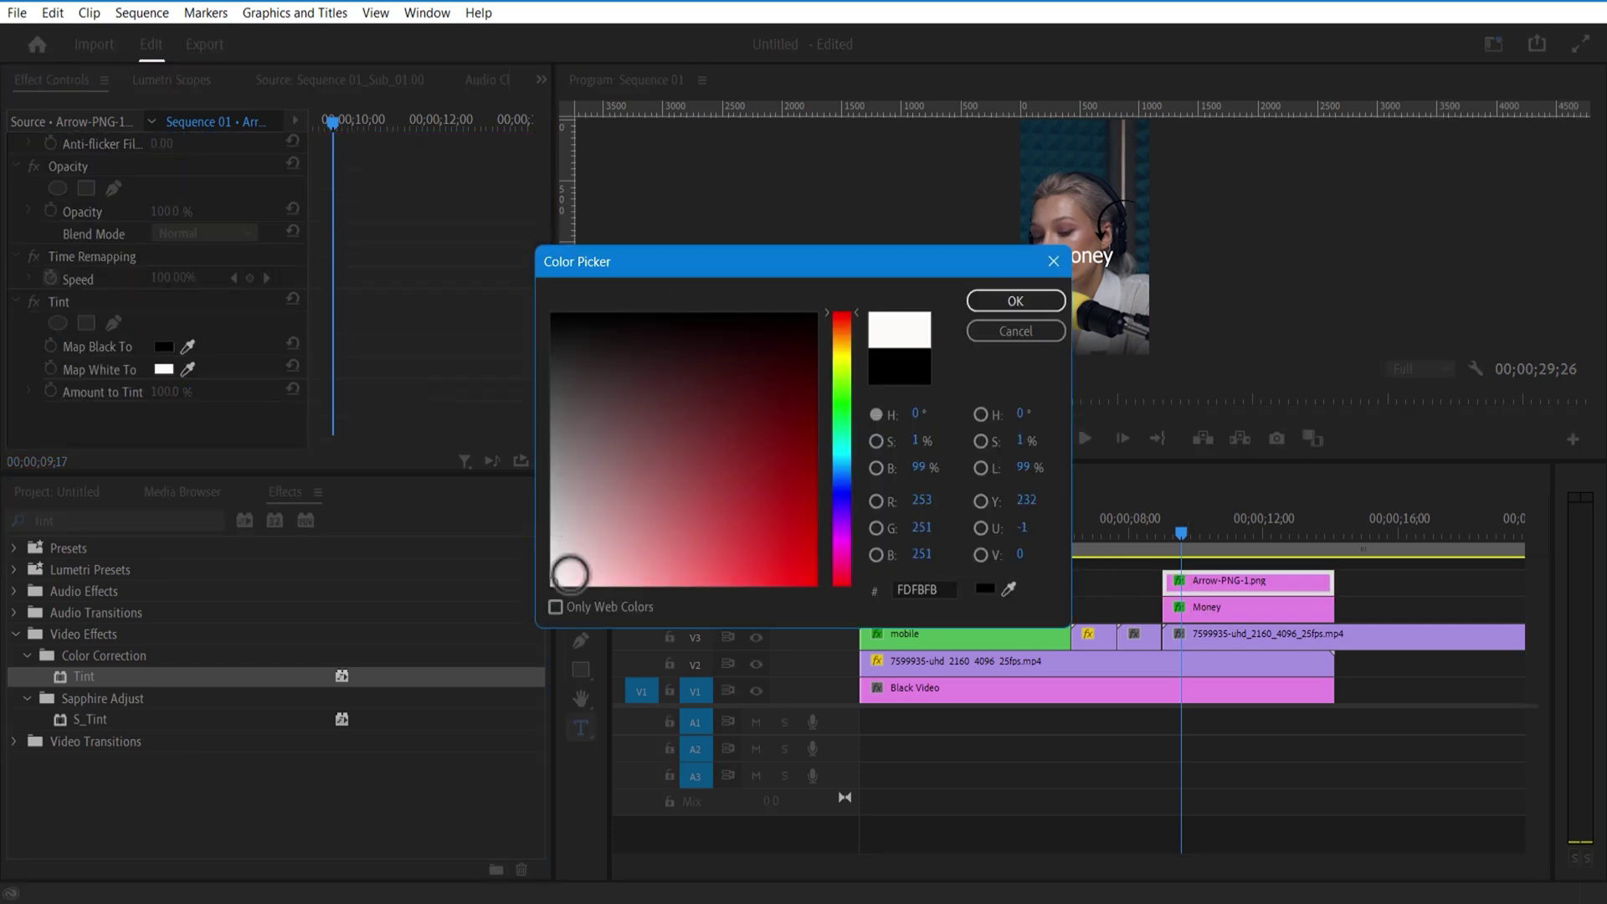
pyautogui.click(998, 307)
pyautogui.moveTo(112, 720); pyautogui.dragTo(1247, 584)
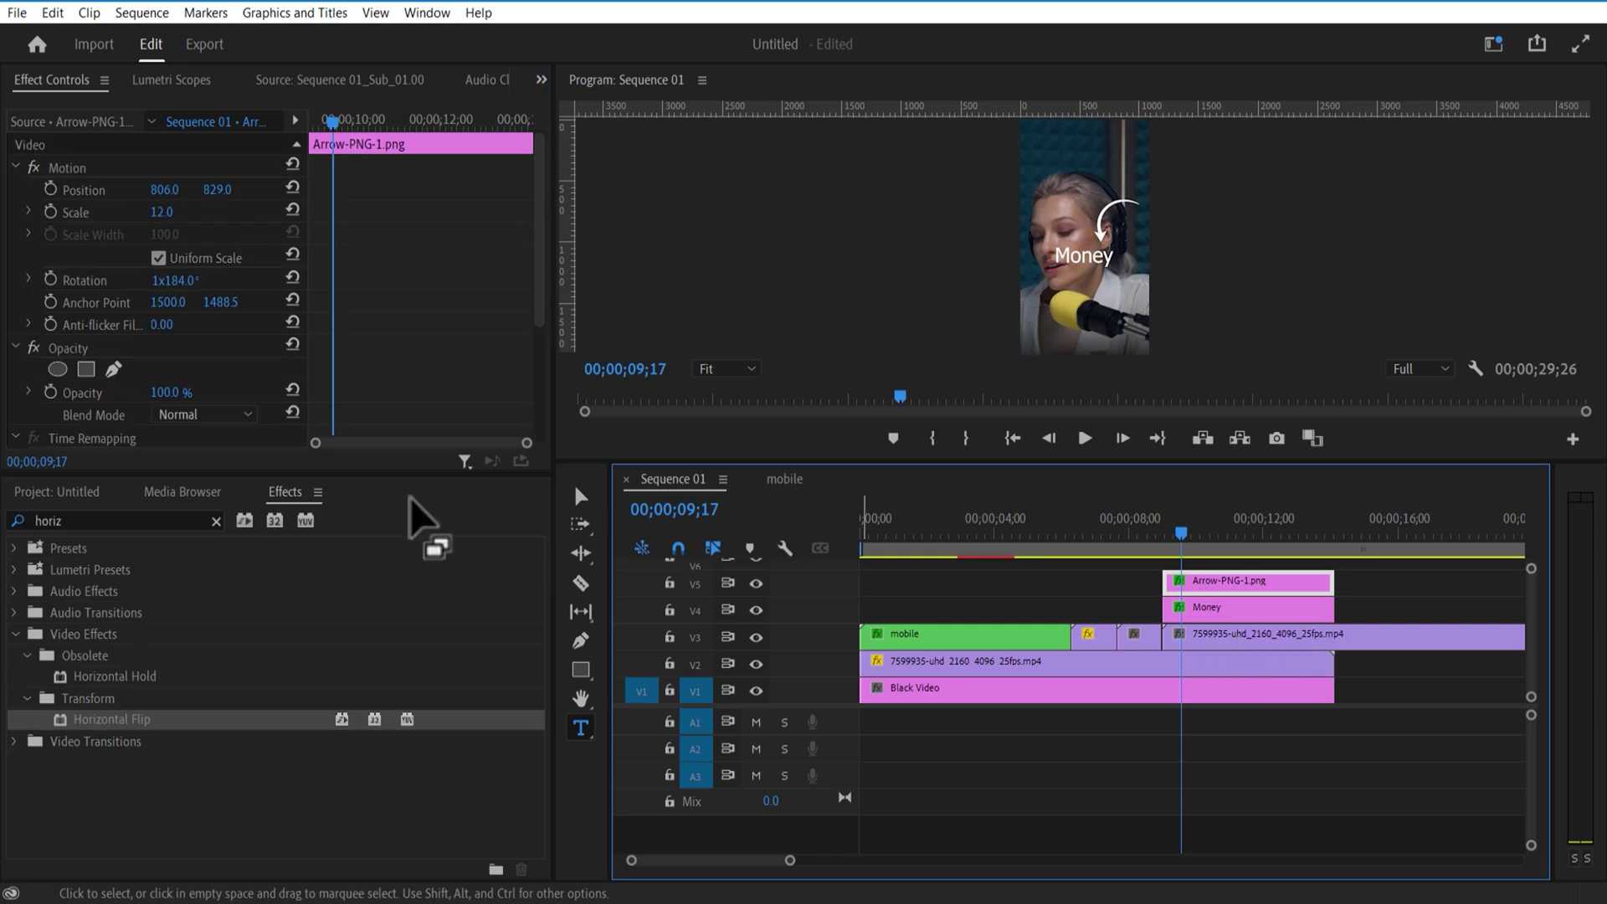
# Add a rectangular opacity mask to the arrow and keyframe its path from hidden at the clip's start to revealed at 00;00;09;21.
pyautogui.click(89, 370)
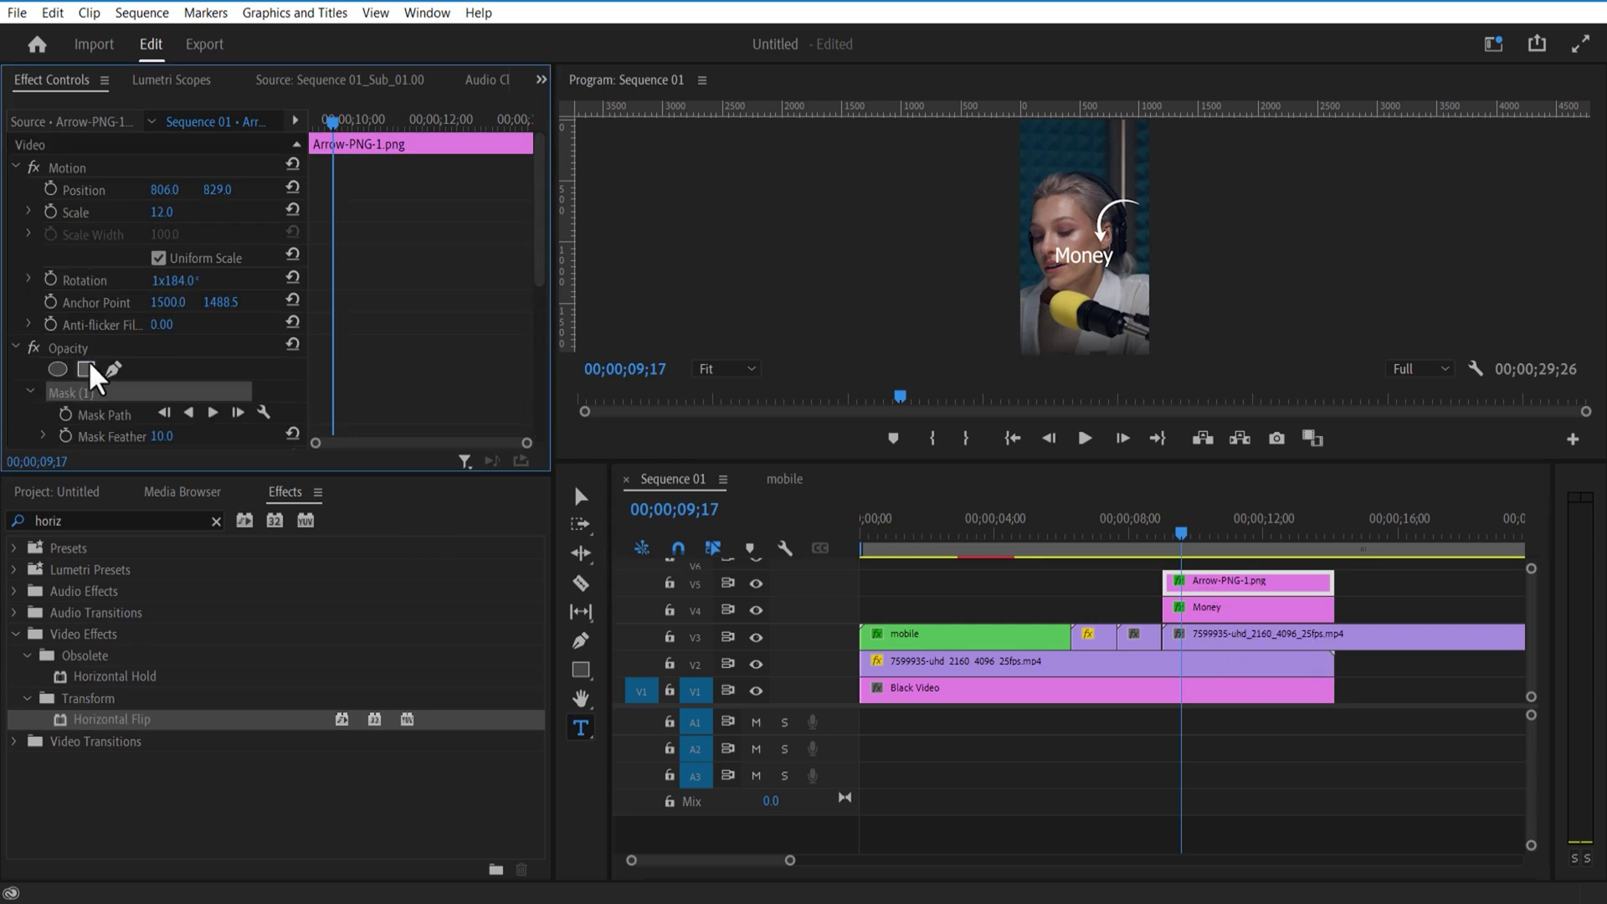
pyautogui.moveTo(1122, 226); pyautogui.dragTo(1188, 161)
pyautogui.moveTo(1178, 529); pyautogui.dragTo(1182, 527)
pyautogui.click(50, 190)
pyautogui.click(66, 413)
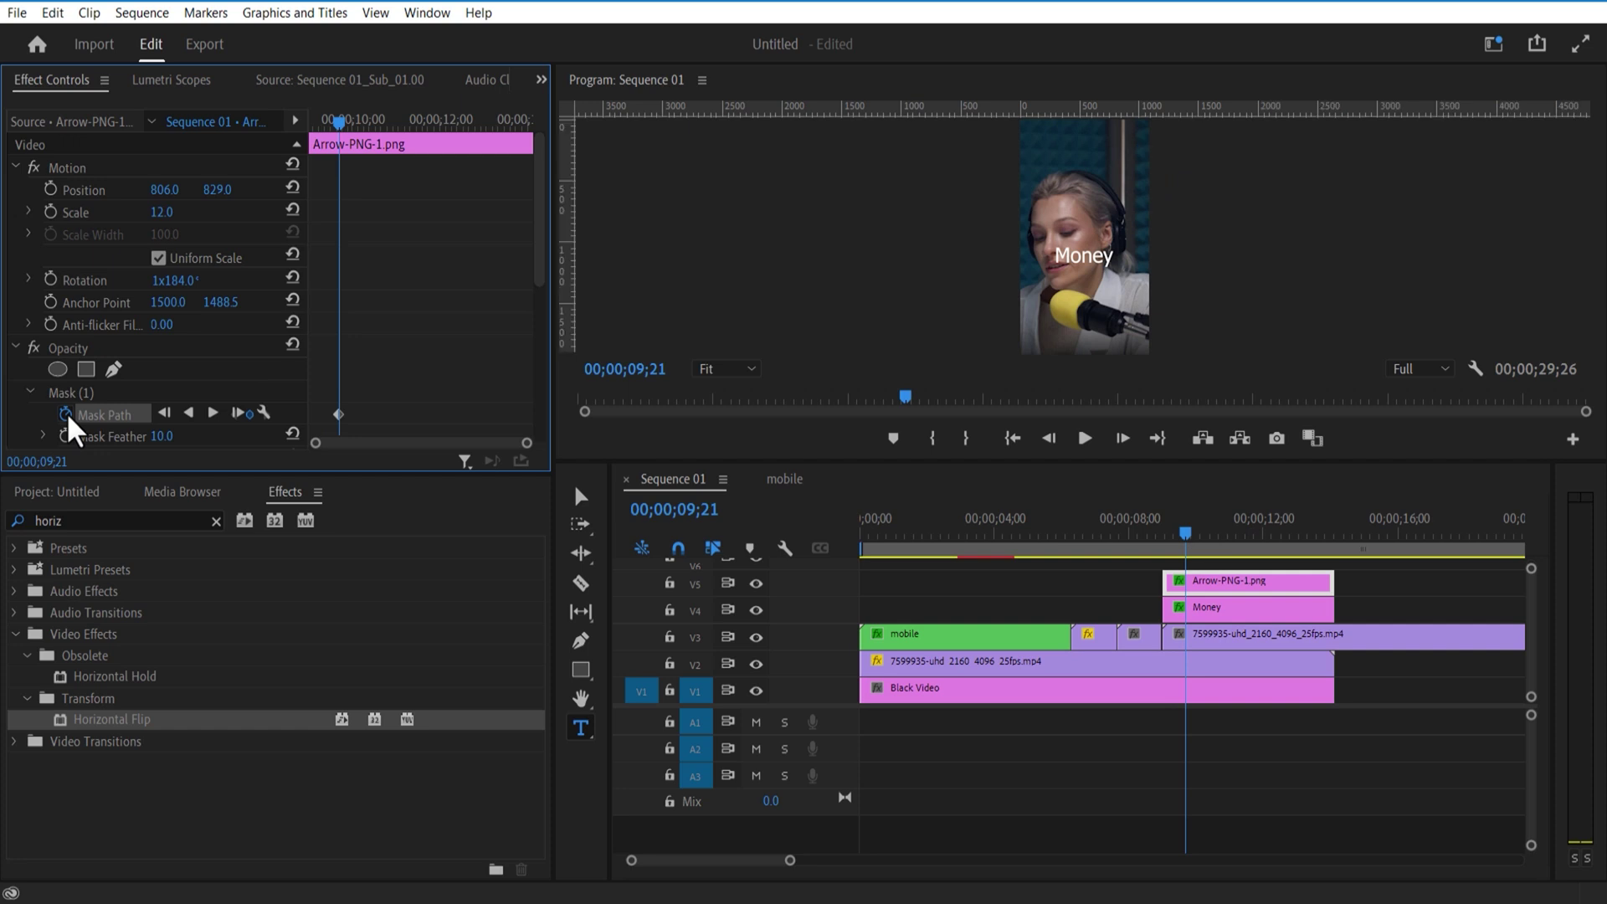
pyautogui.moveTo(338, 415); pyautogui.dragTo(308, 417)
pyautogui.click(153, 390)
pyautogui.moveTo(1172, 197); pyautogui.dragTo(1111, 231)
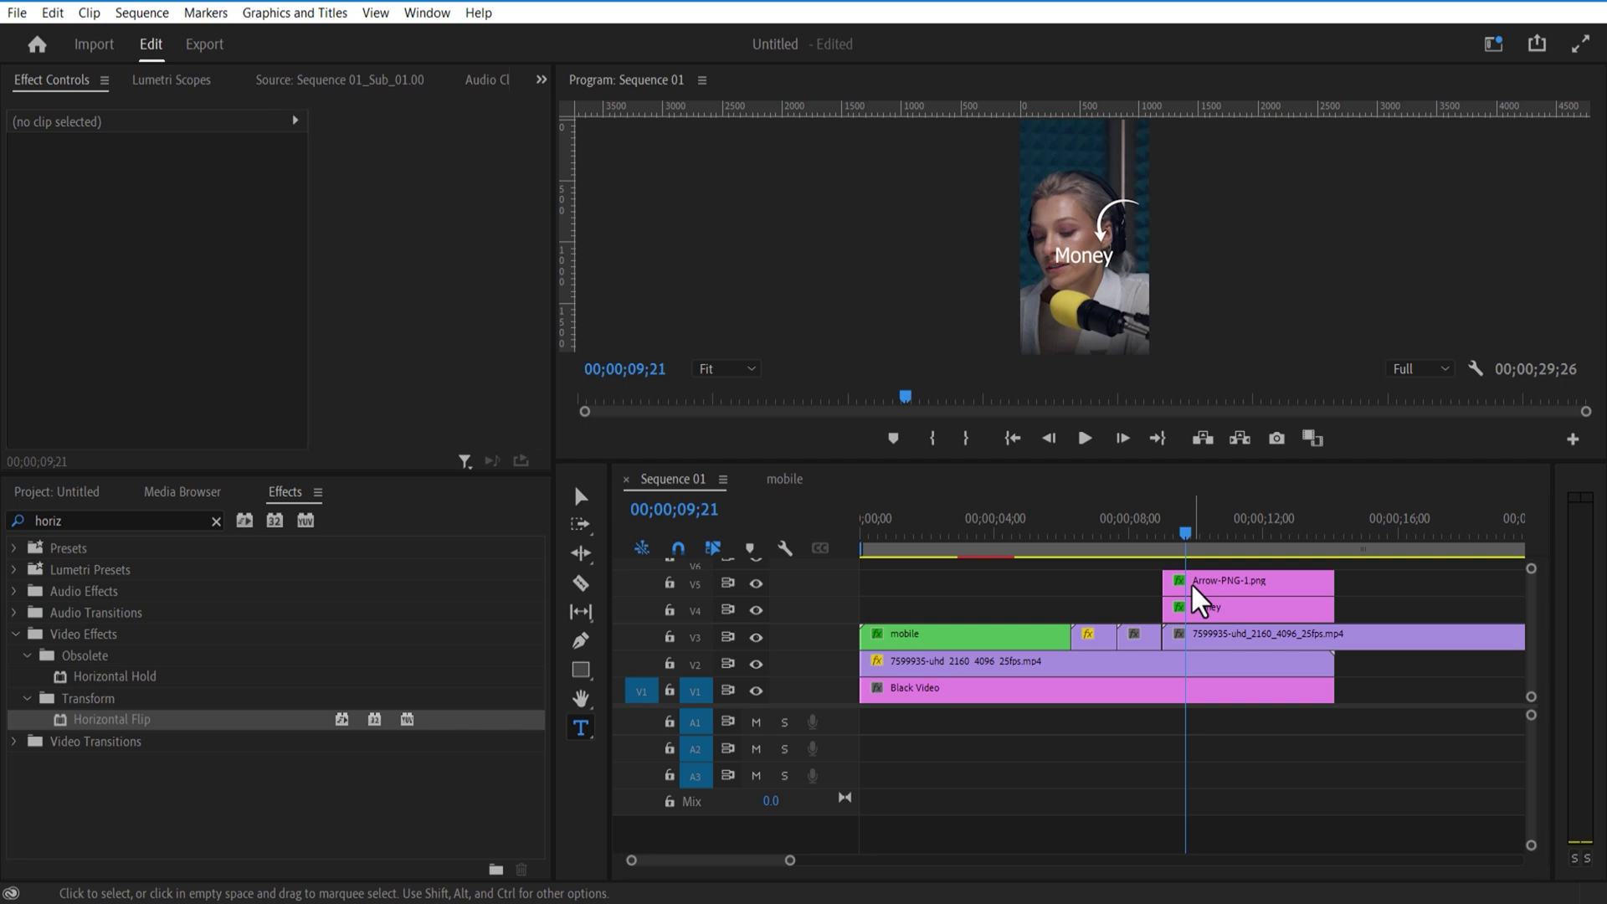
# Move the Money text and its arrow to the lower part of the frame, and style the text green with a Drop Shadow.
pyautogui.click(1191, 586)
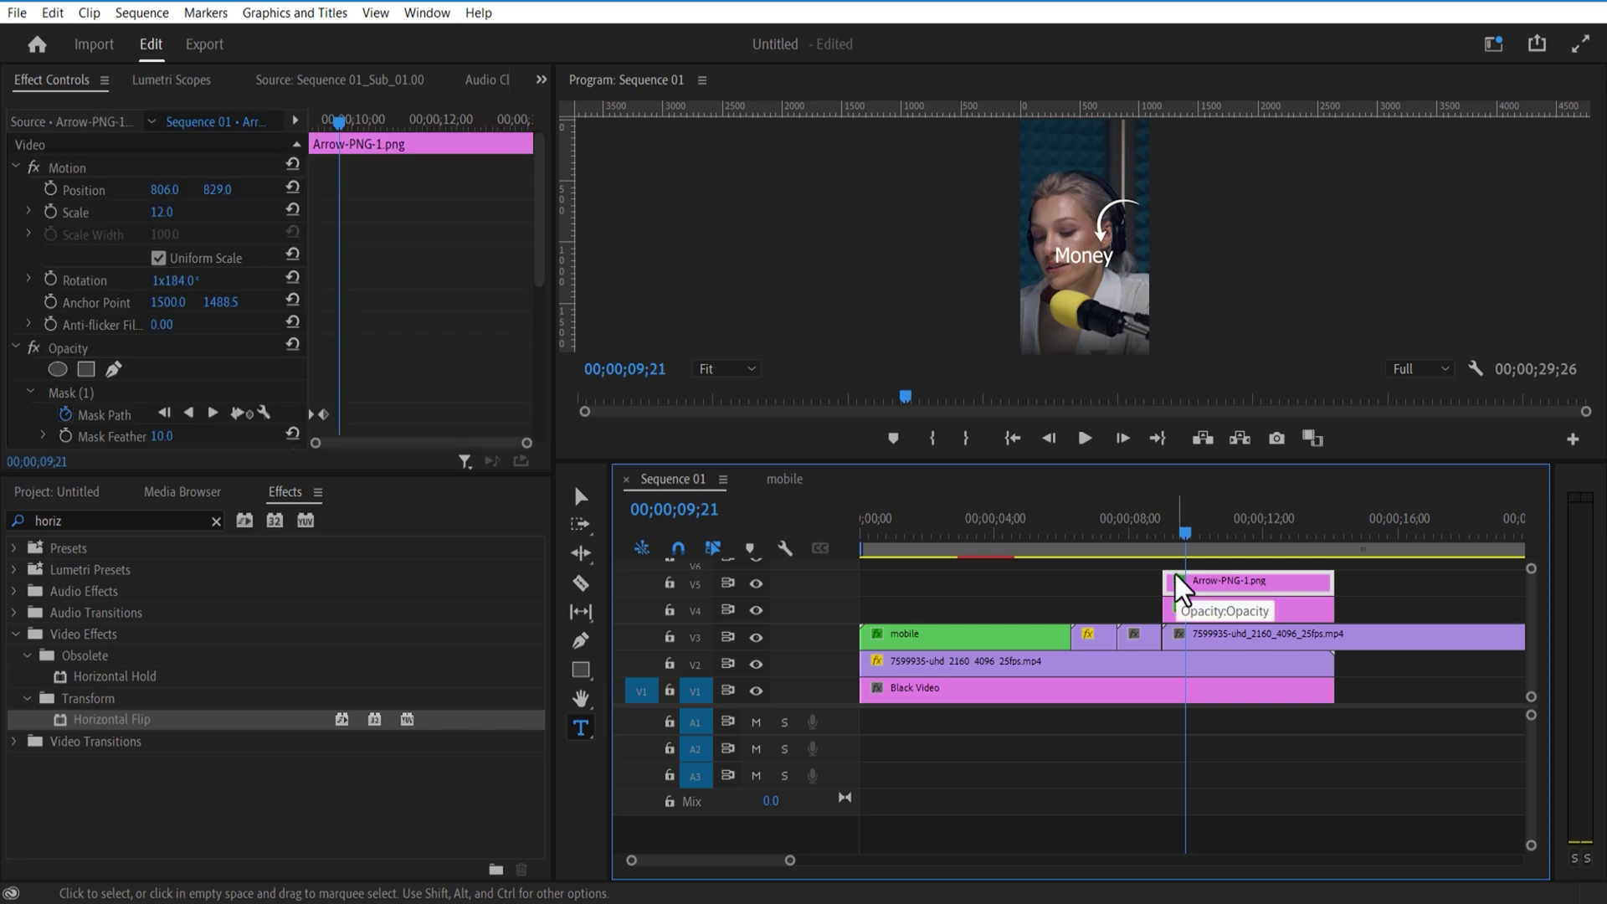
pyautogui.click(1189, 612)
pyautogui.moveTo(219, 190); pyautogui.dragTo(670, 190)
pyautogui.click(1189, 584)
pyautogui.moveTo(164, 190); pyautogui.dragTo(48, 190)
pyautogui.click(1243, 612)
pyautogui.moveTo(538, 159); pyautogui.dragTo(530, 209)
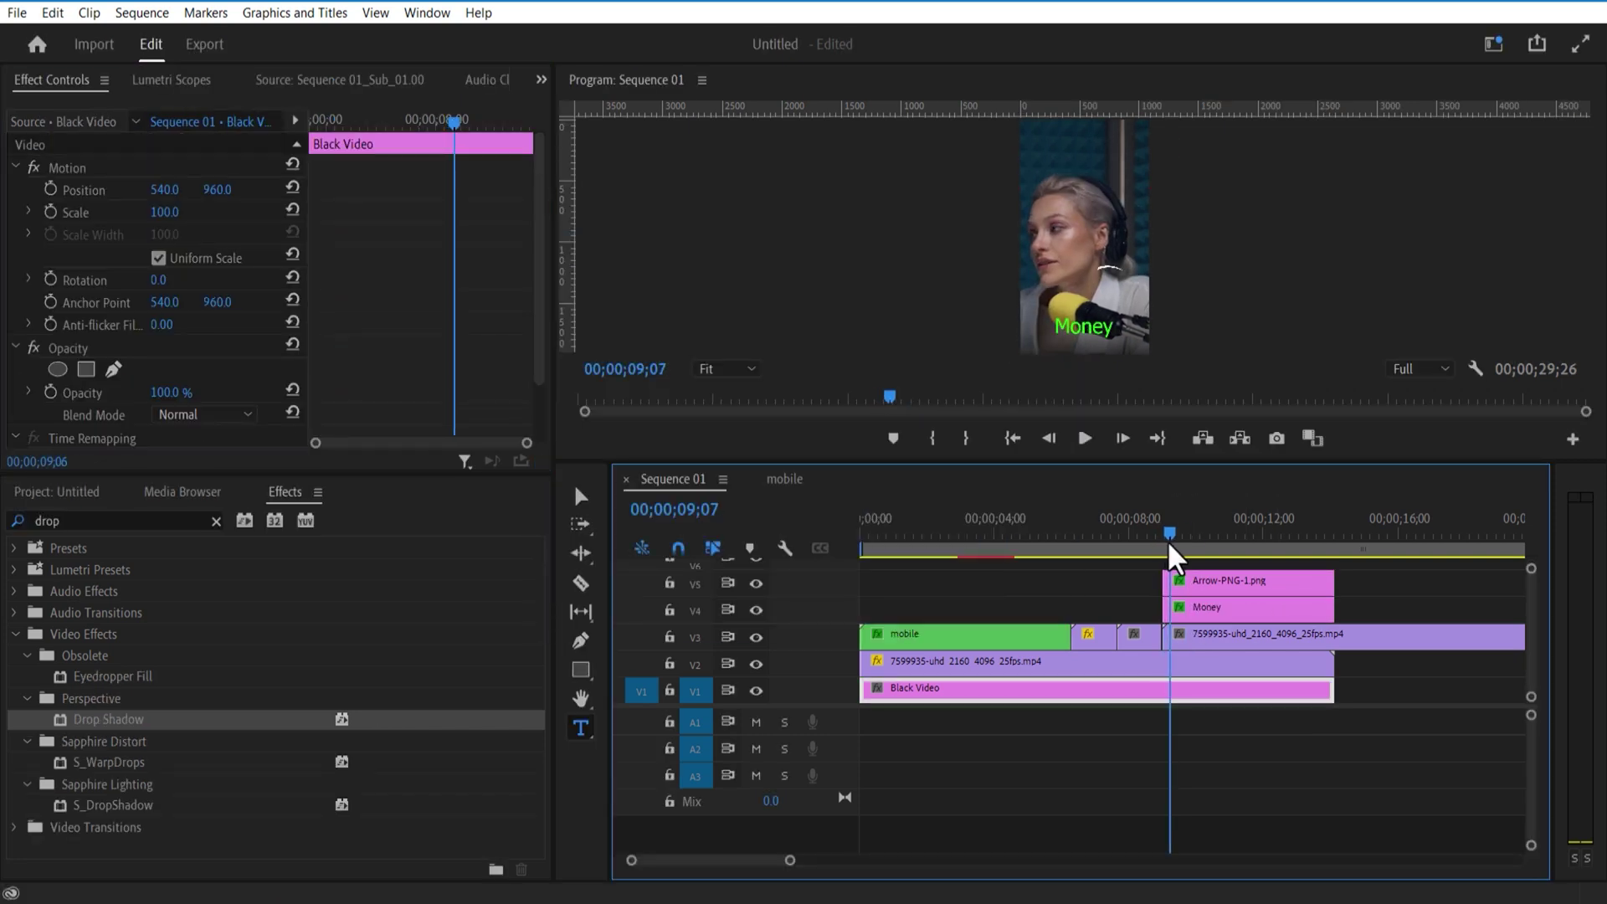
# Cut the Money and arrow clips at 00;00;09;24 and delete the parts after the cut.
pyautogui.moveTo(1172, 552); pyautogui.dragTo(1248, 607)
pyautogui.click(580, 583)
pyautogui.click(581, 496)
pyautogui.press('Delete')
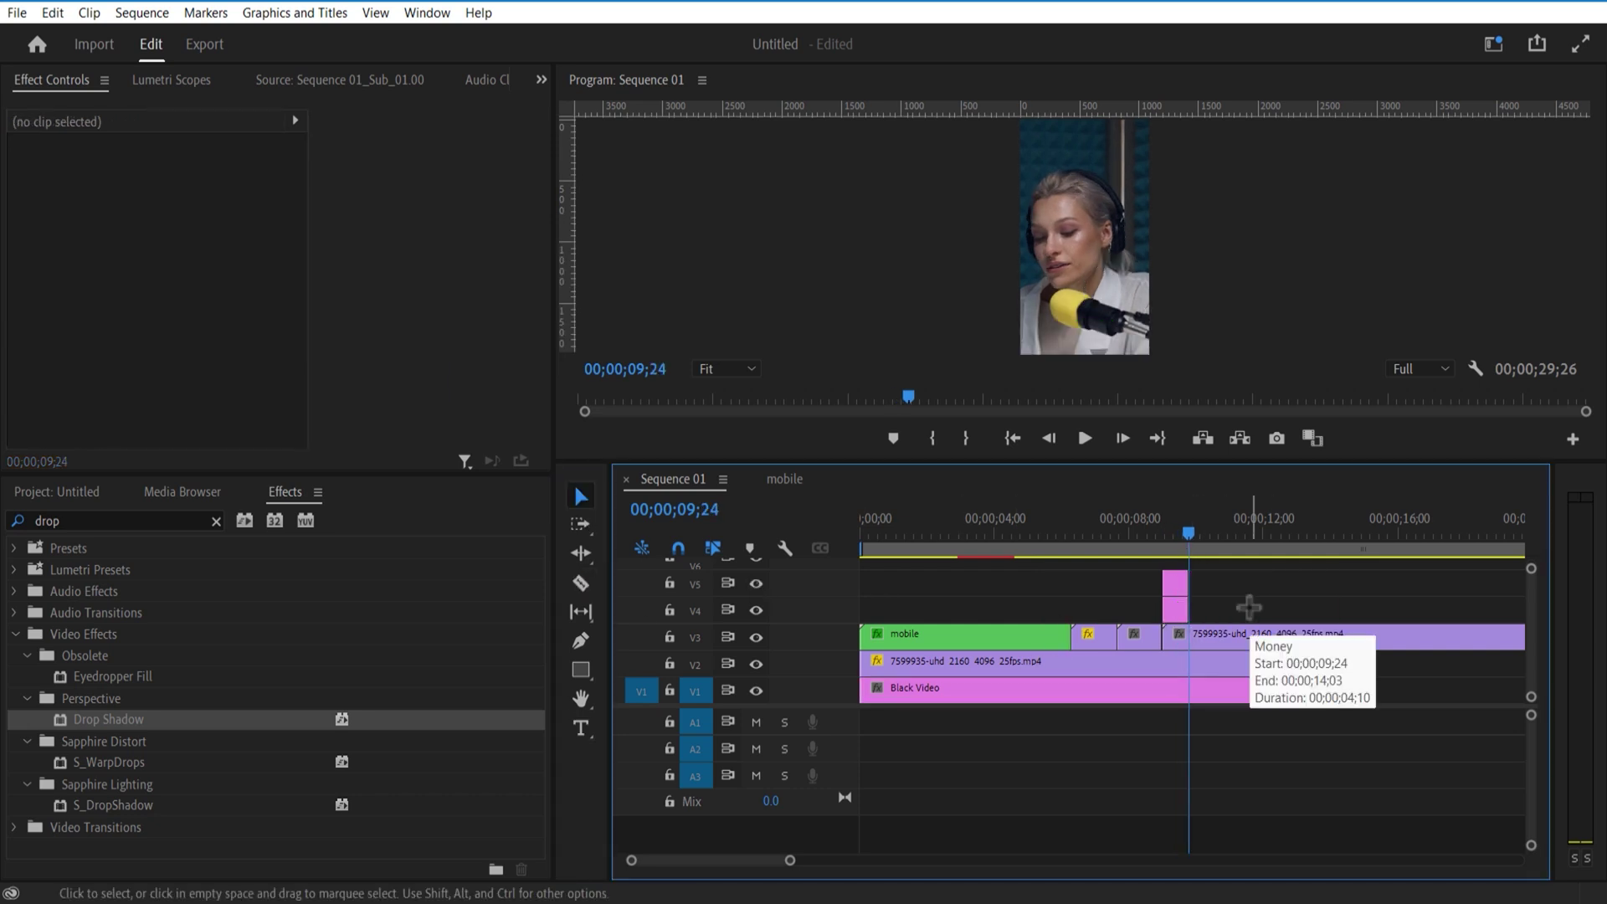
# Split the 7599935-uhd podcast clip on V3 at 00;00;09;24.
pyautogui.click(1230, 638)
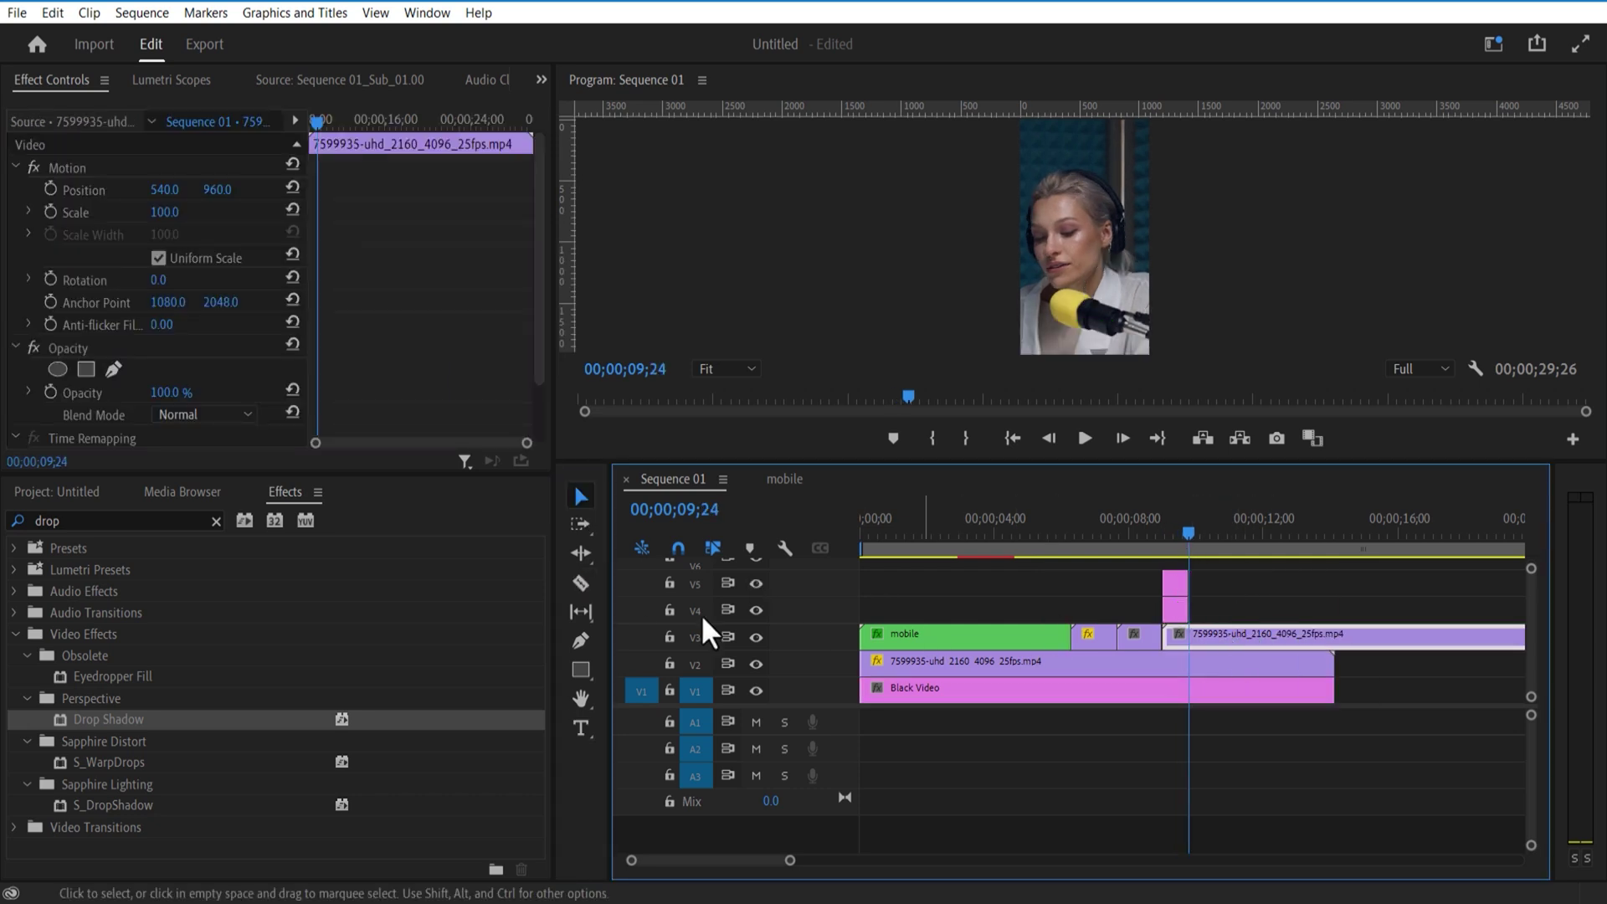
pyautogui.click(580, 583)
pyautogui.click(1190, 636)
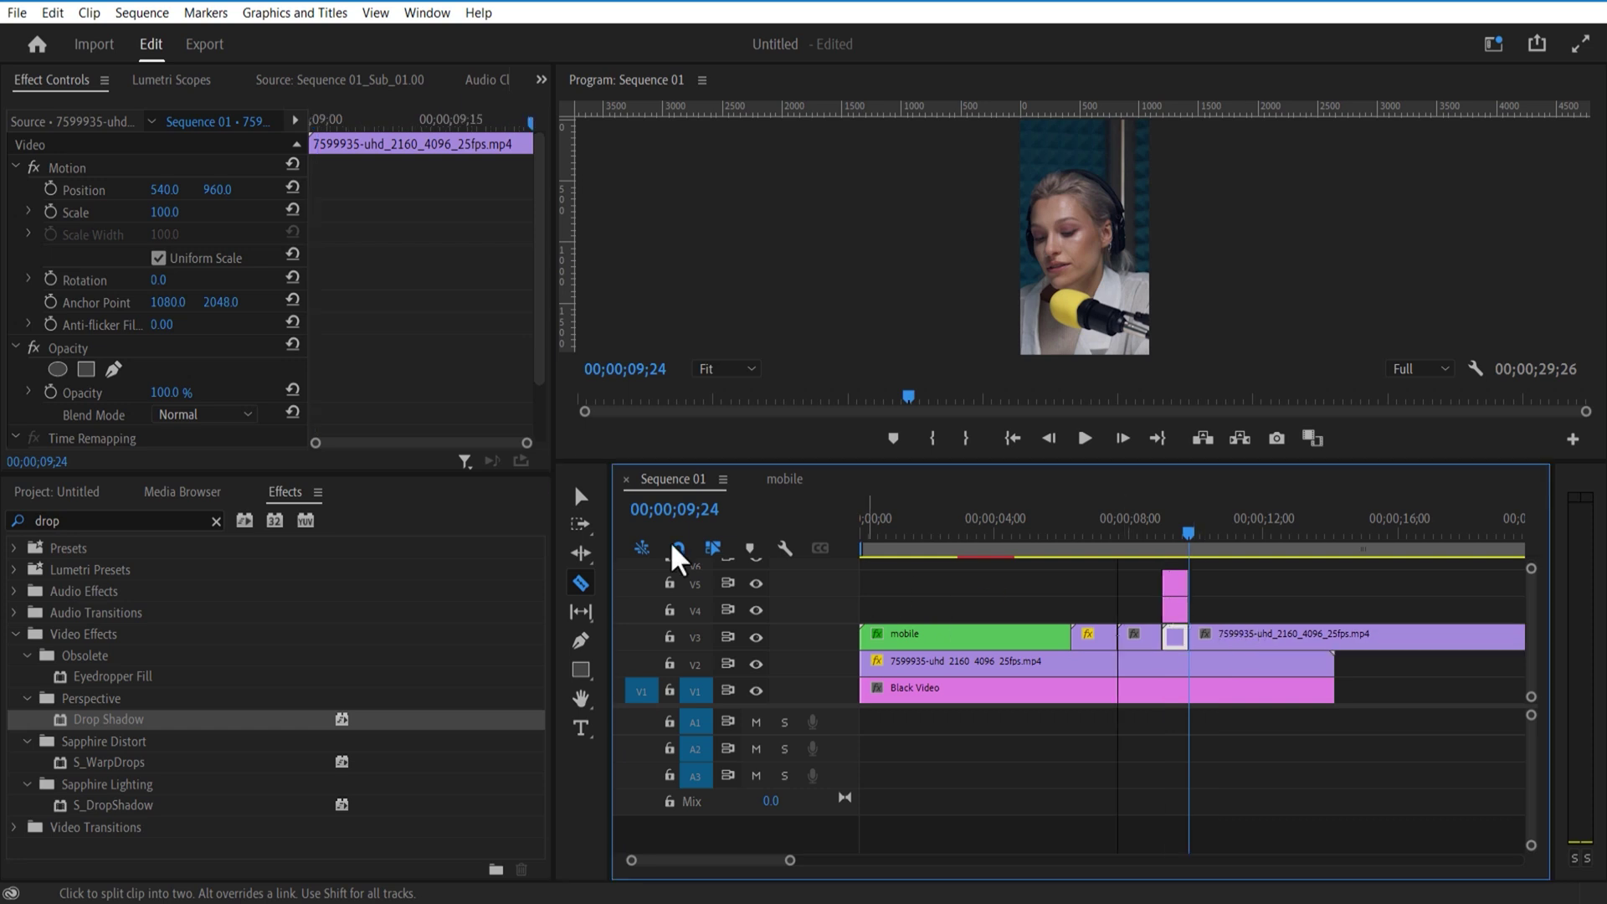
pyautogui.click(581, 497)
# Draw a closed pen opacity mask around the woman and microphone on the podcast segment starting at 00;00;09;24.
pyautogui.moveTo(1234, 643); pyautogui.dragTo(1102, 633)
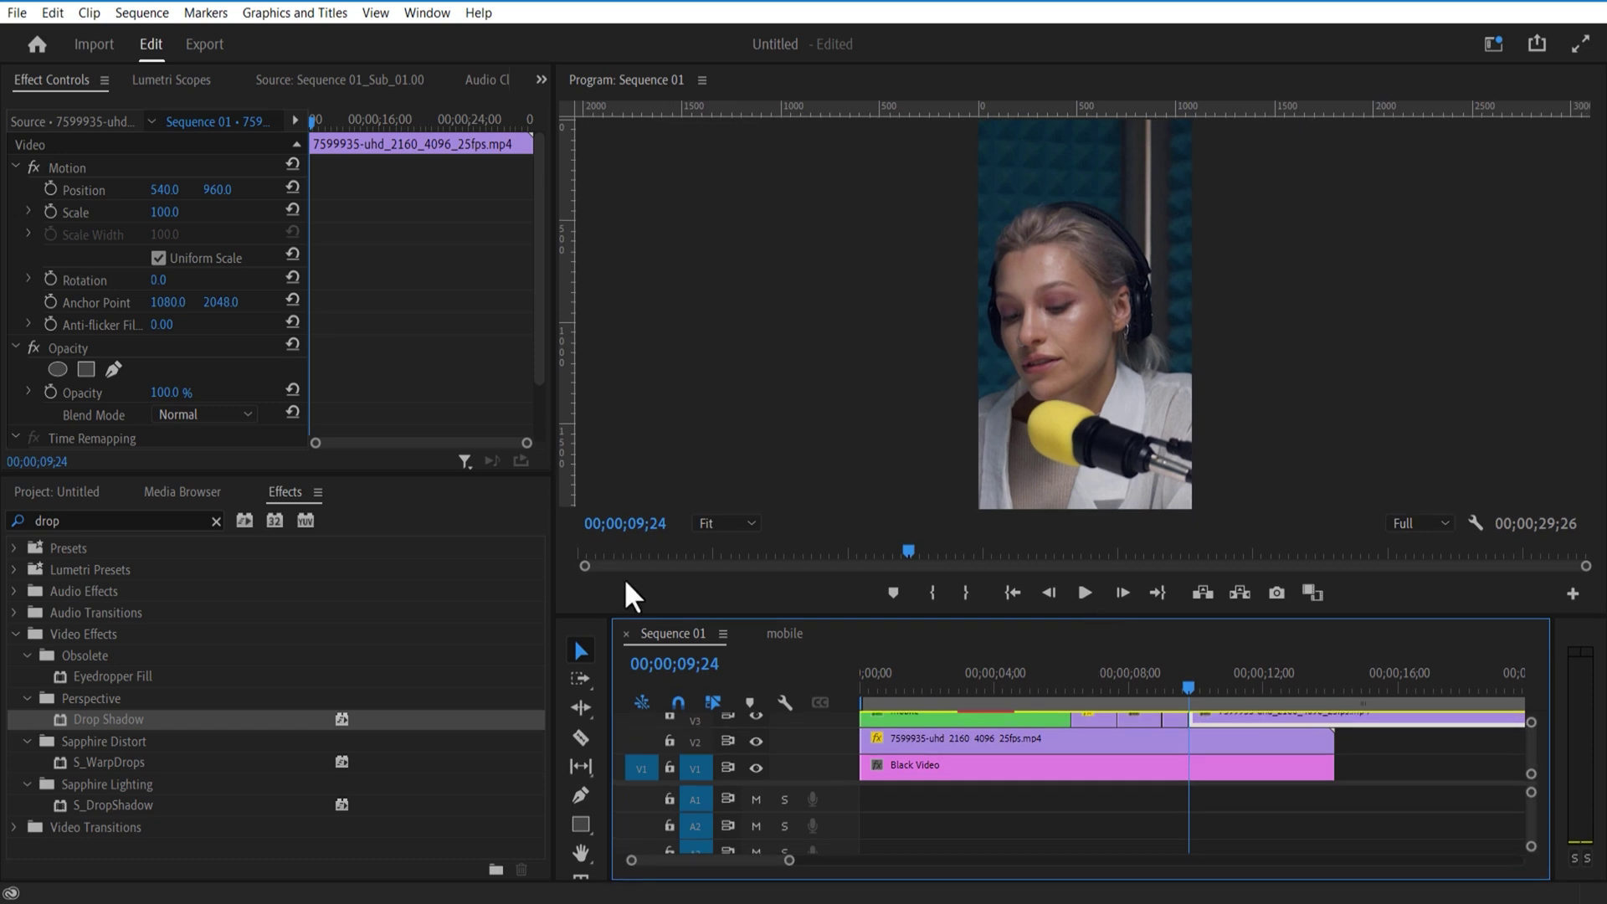
pyautogui.click(113, 369)
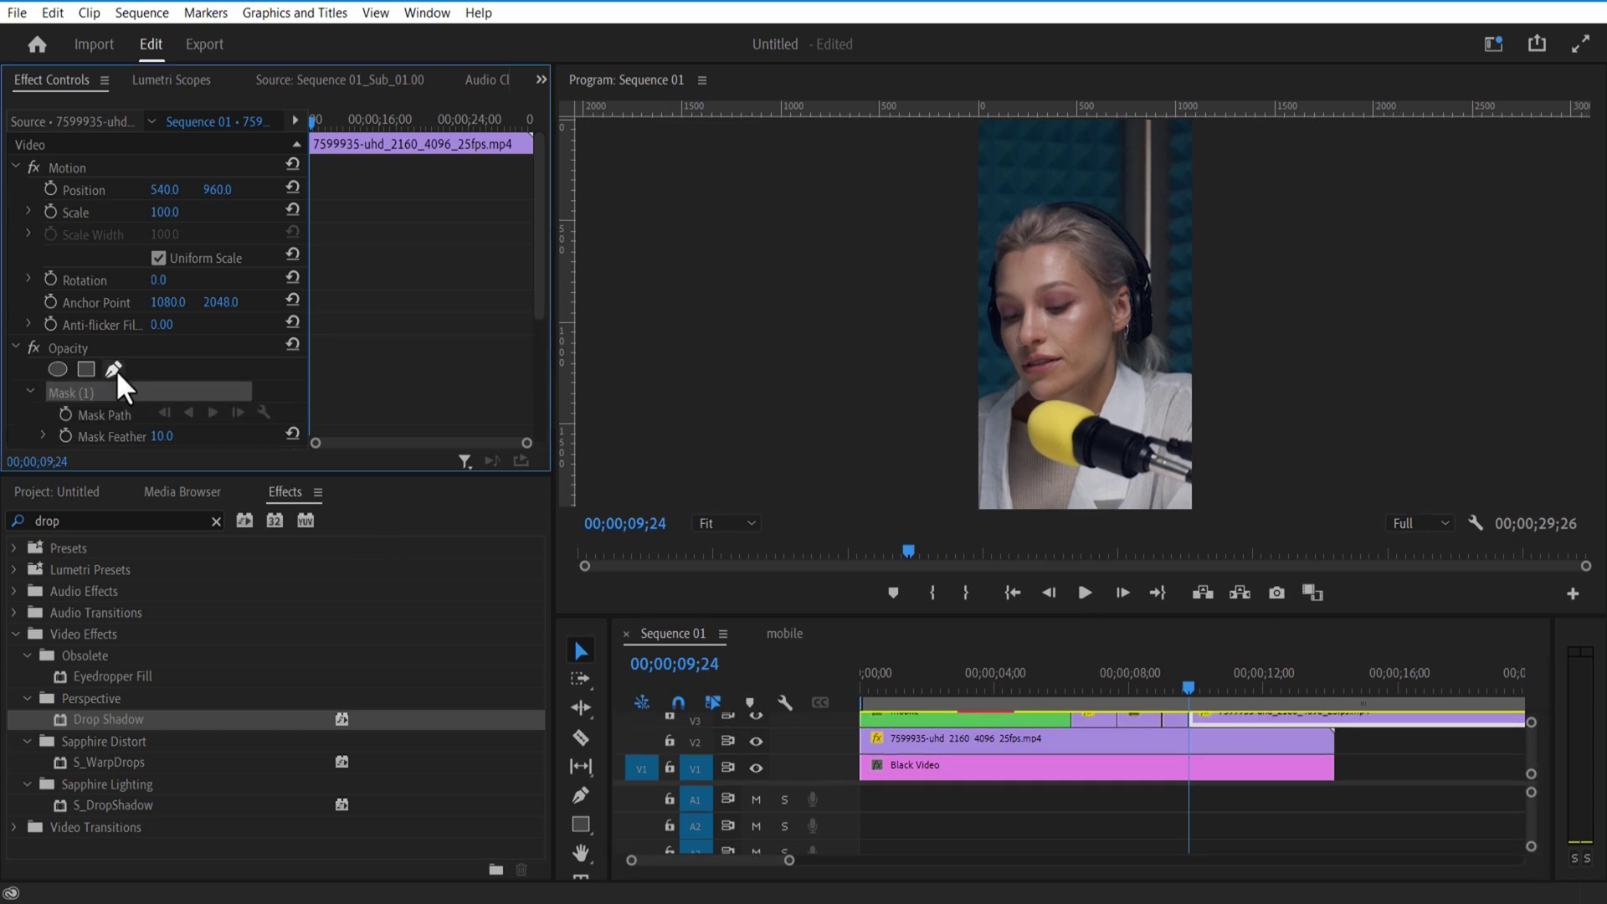
pyautogui.moveTo(990, 395); pyautogui.dragTo(1002, 391)
pyautogui.click(1183, 371)
pyautogui.click(1192, 403)
pyautogui.click(1192, 508)
pyautogui.click(979, 509)
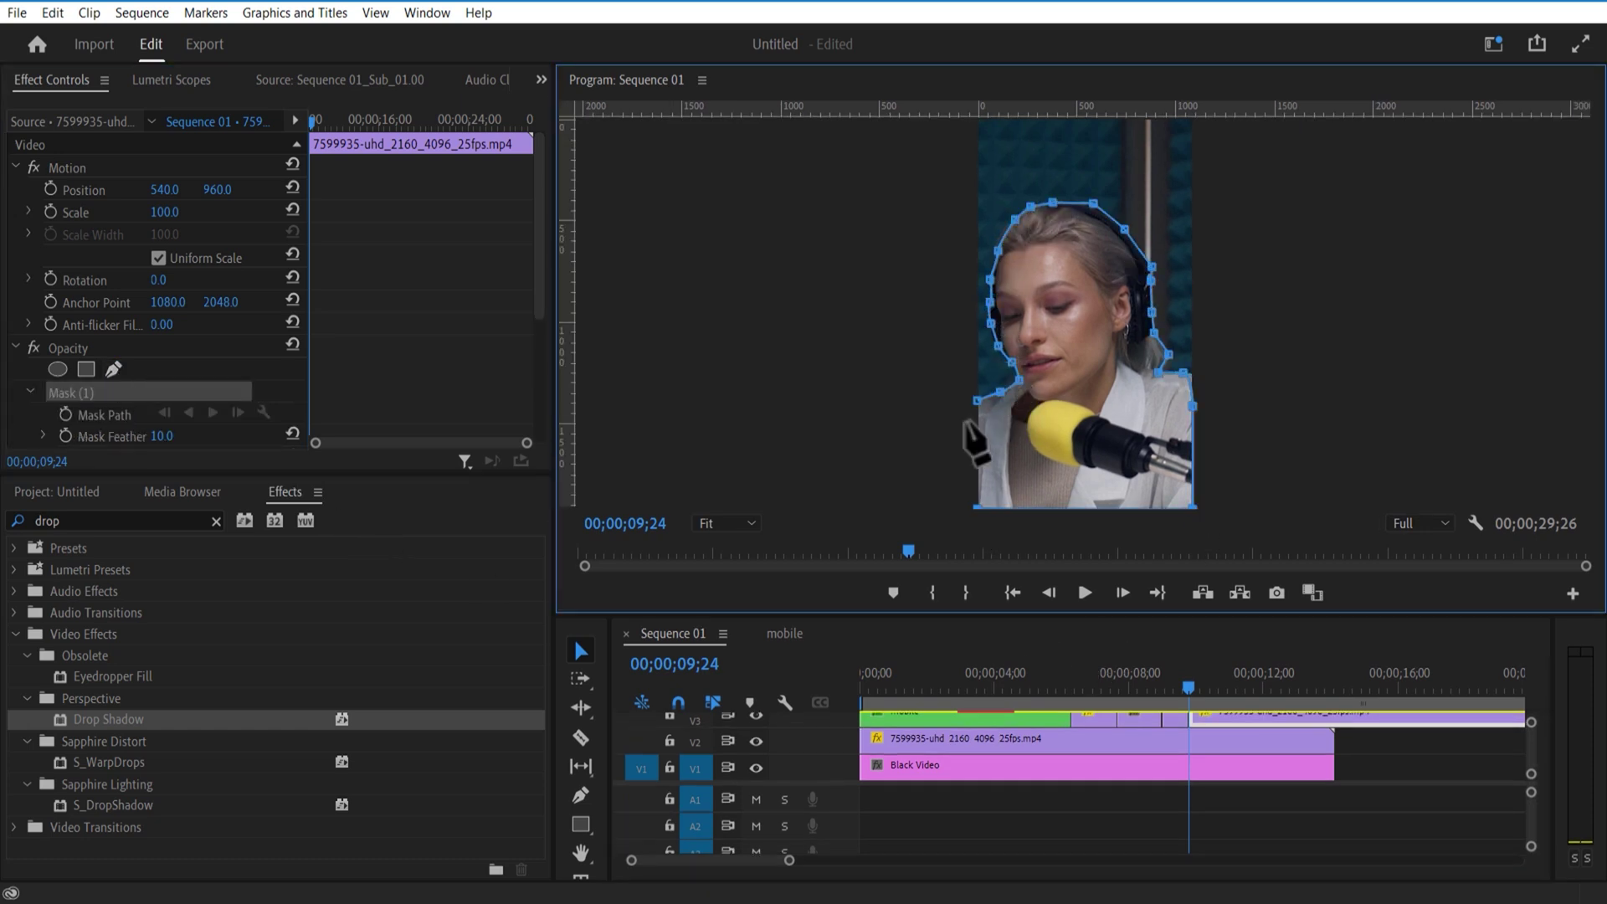
pyautogui.click(978, 401)
pyautogui.moveTo(1200, 616); pyautogui.dragTo(1202, 482)
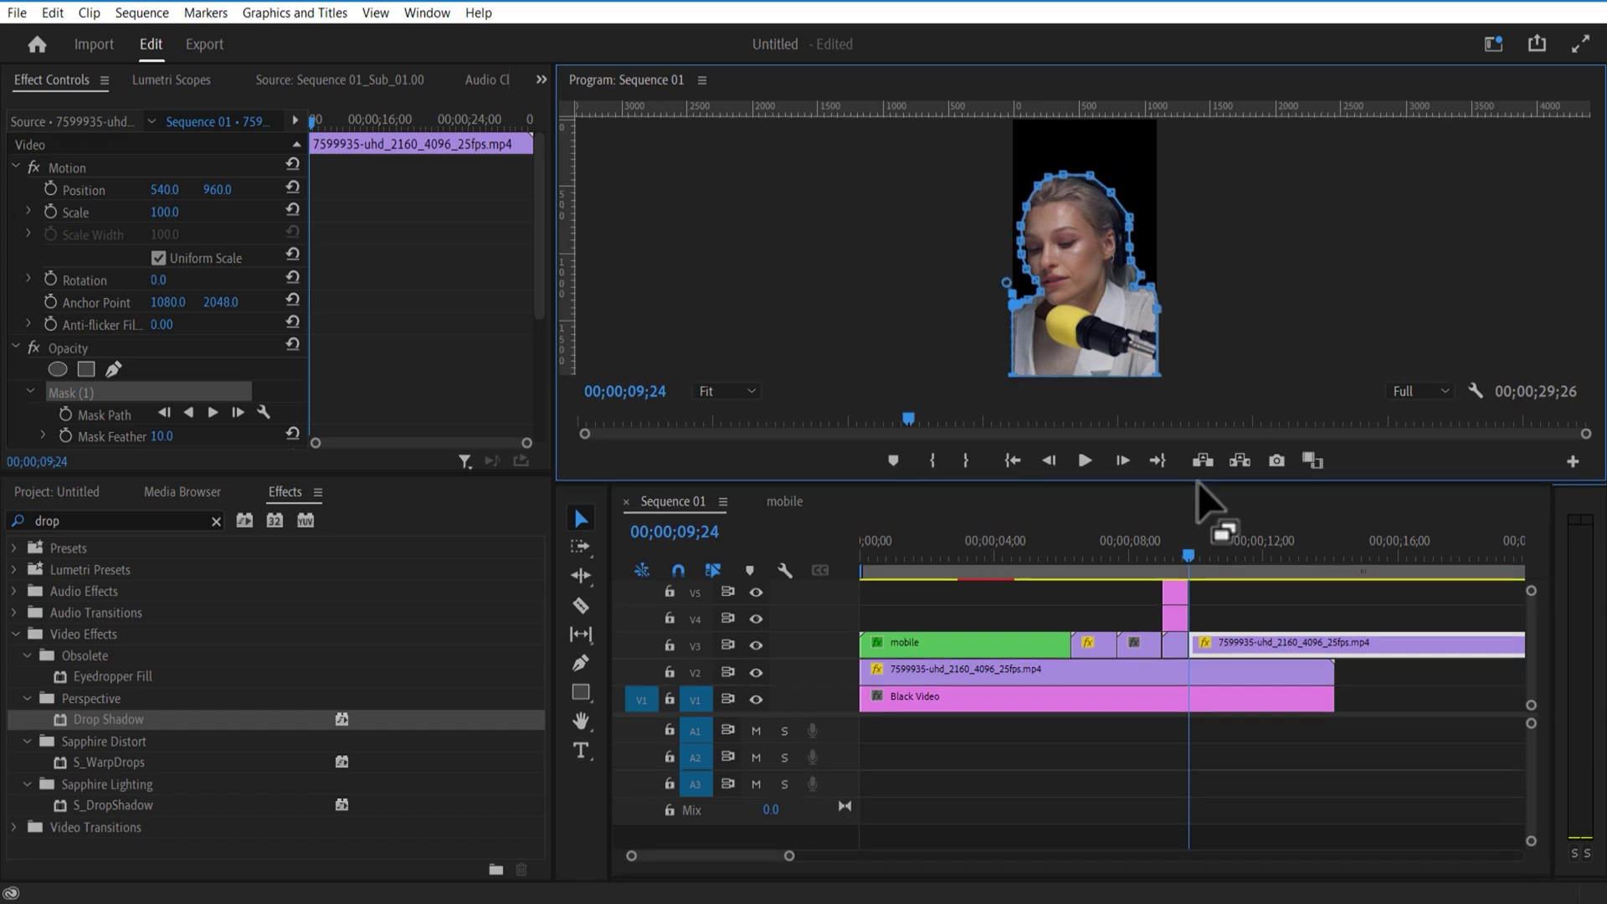
# Duplicate the masked podcast segment onto V4 and delete the mask from the V3 copy.
pyautogui.moveTo(1237, 655); pyautogui.dragTo(1231, 624)
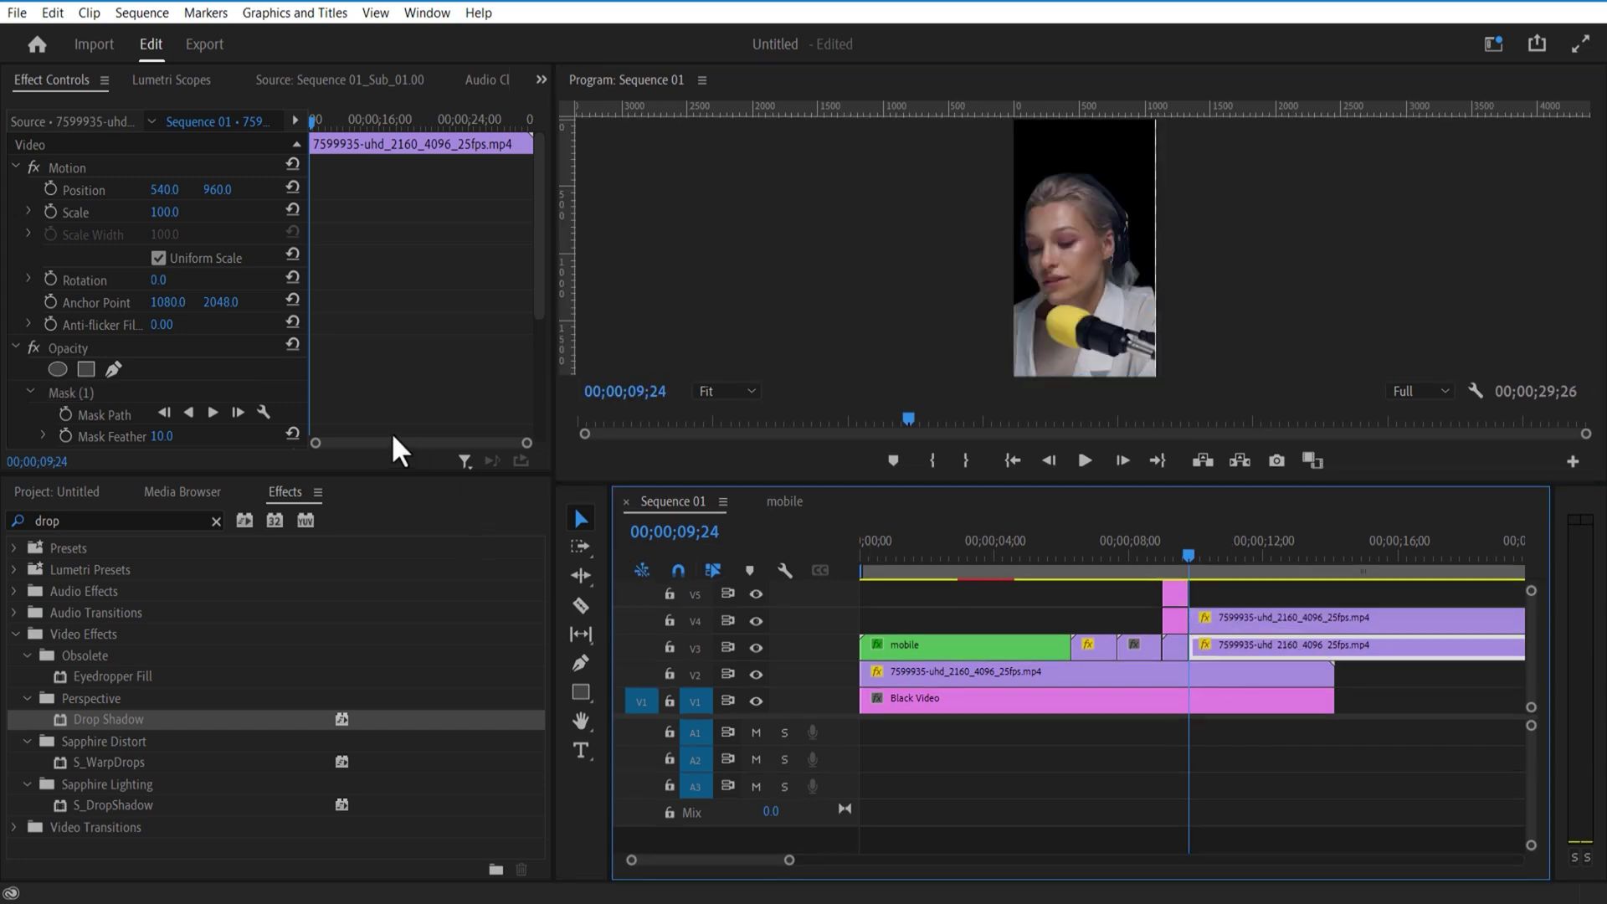
pyautogui.click(84, 395)
pyautogui.press('Delete')
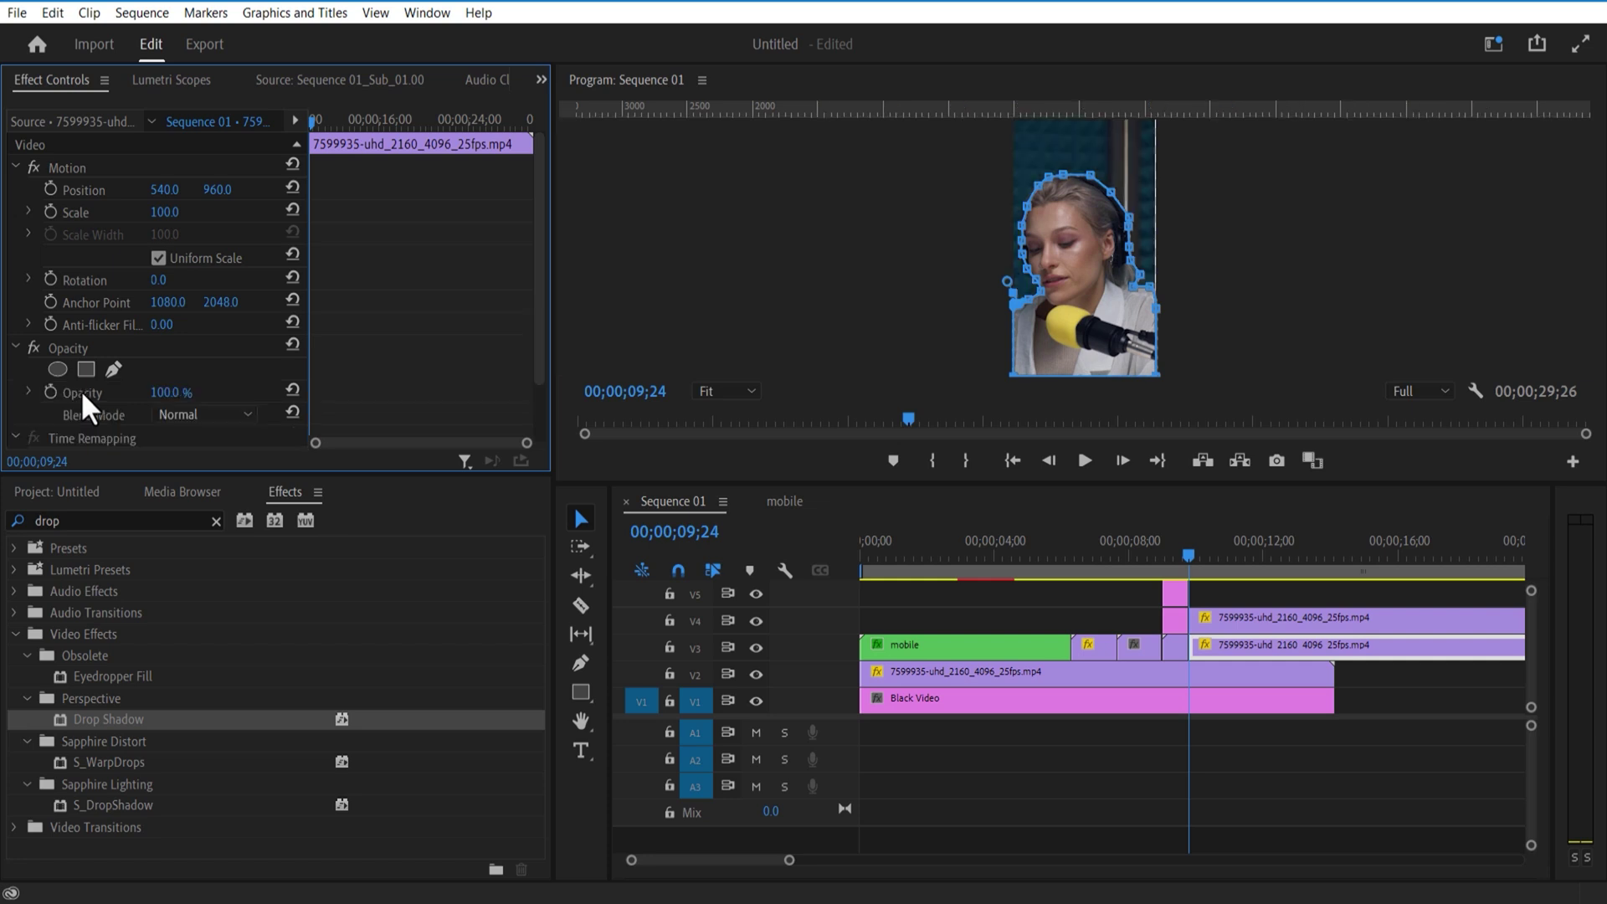
# Enable Mask Path keyframing on the V4 podcast clip at 00;00;09;24 and track the mask forward to 00;00;11;13.
pyautogui.click(1222, 621)
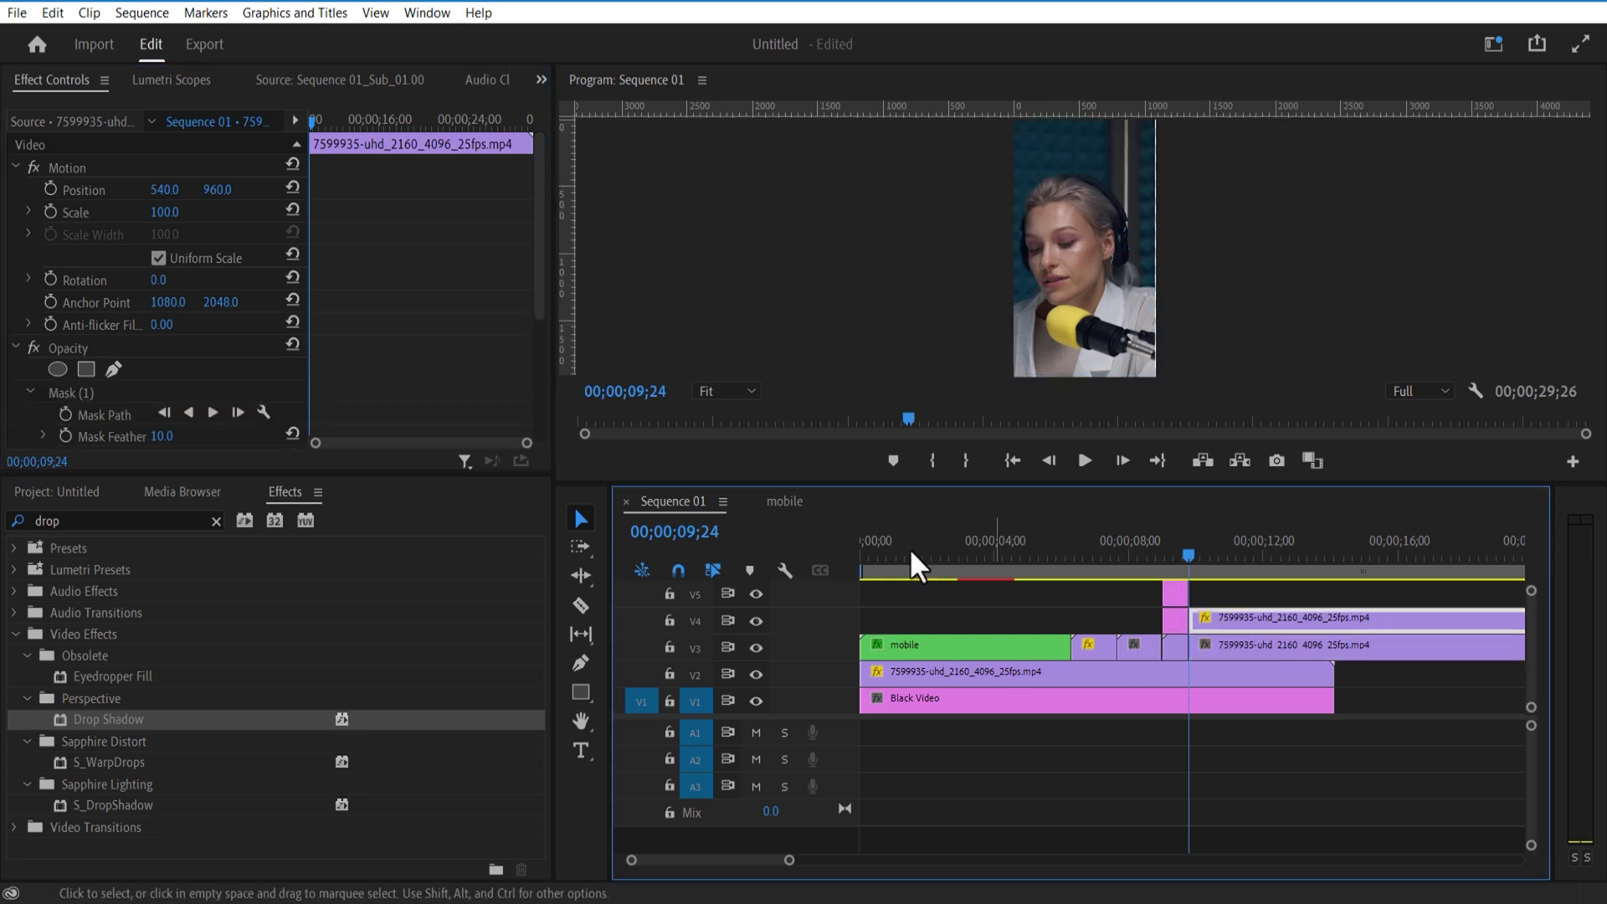
pyautogui.click(66, 414)
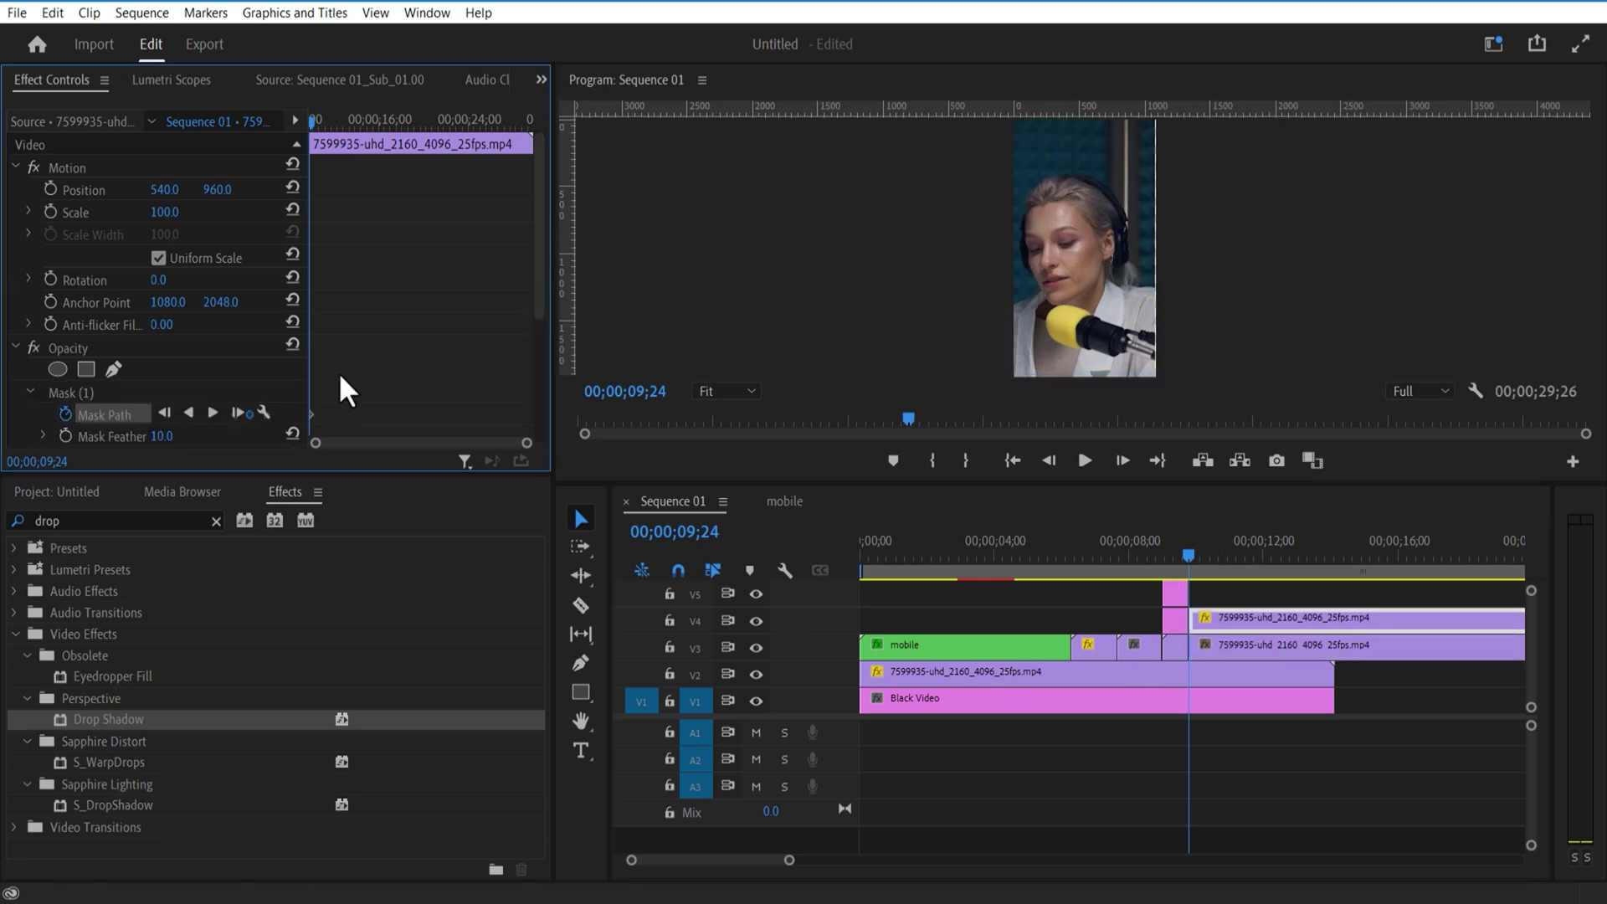
pyautogui.click(77, 393)
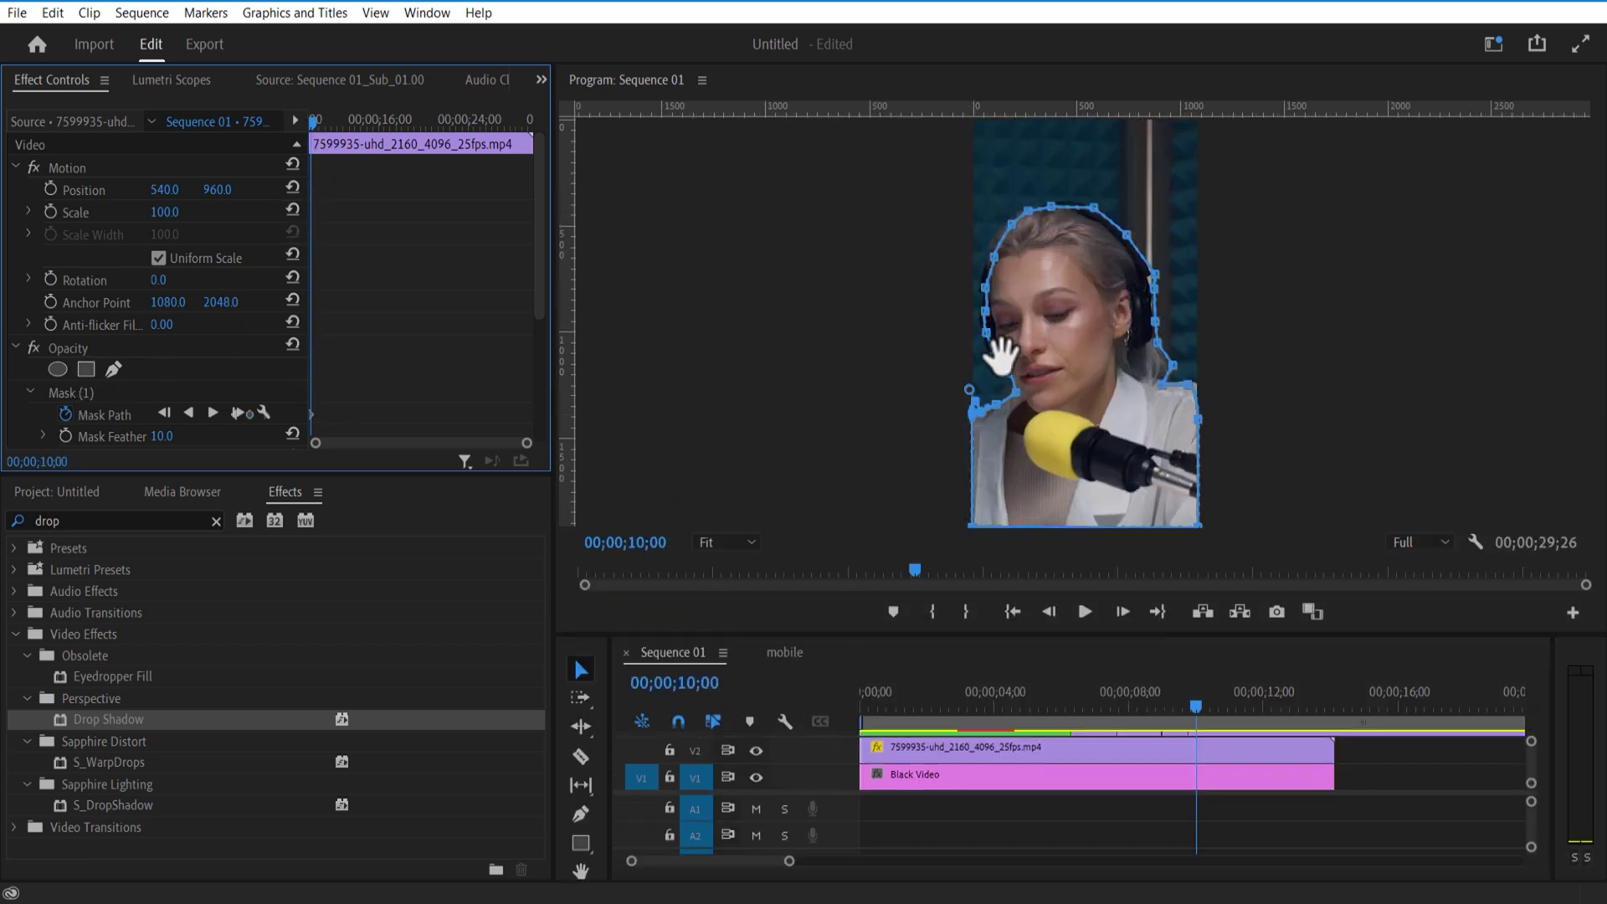
pyautogui.click(996, 344)
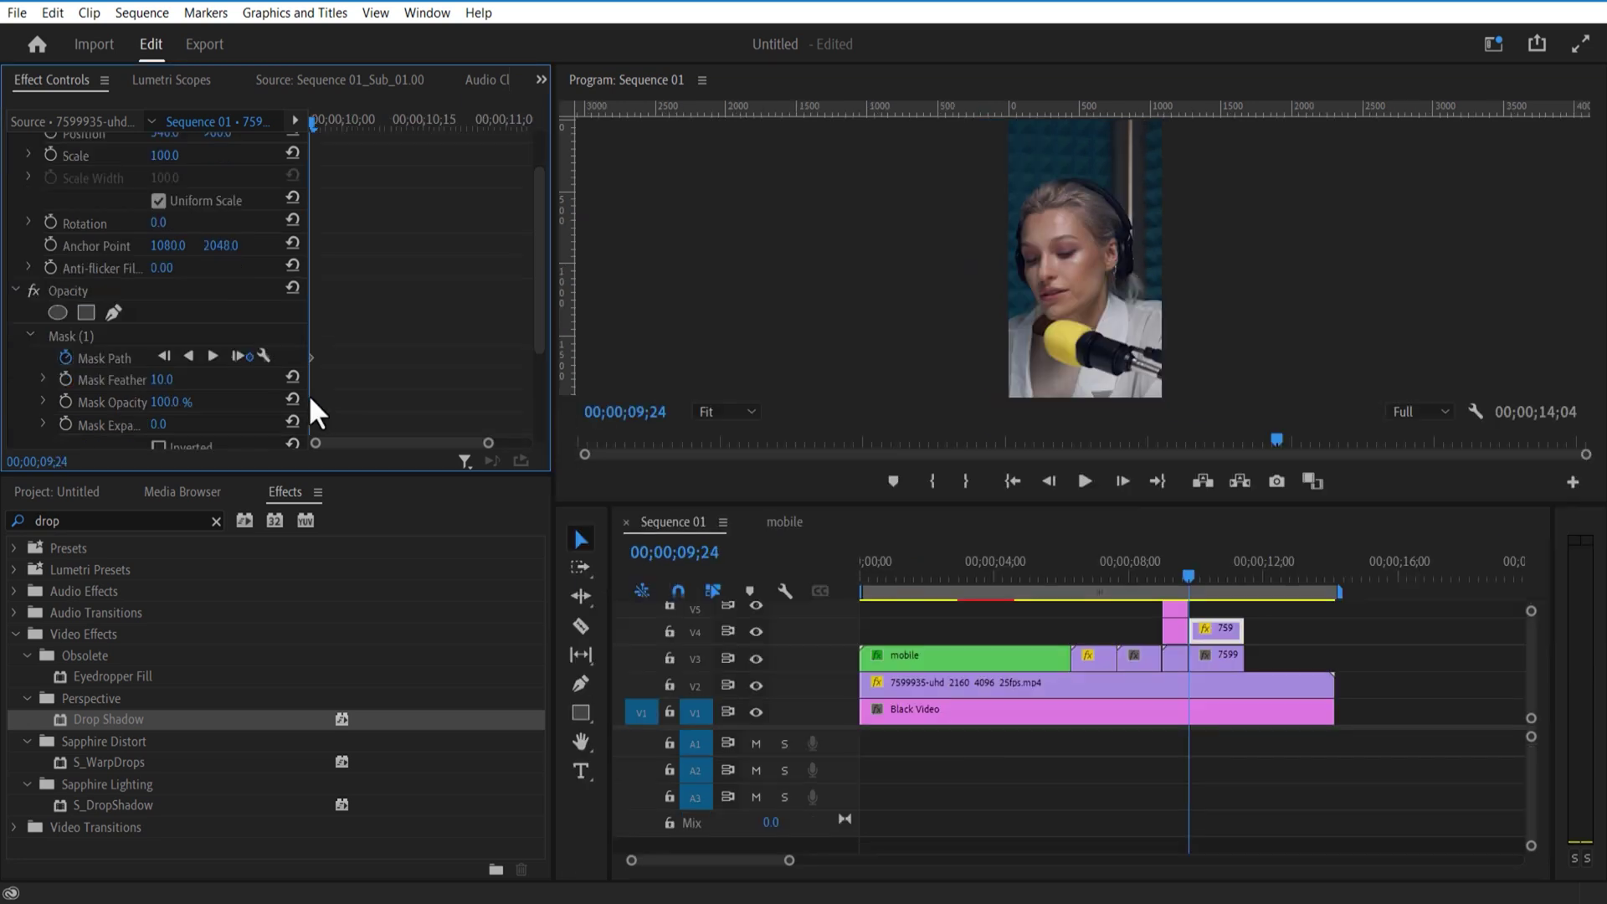
pyautogui.moveTo(312, 393); pyautogui.dragTo(424, 405)
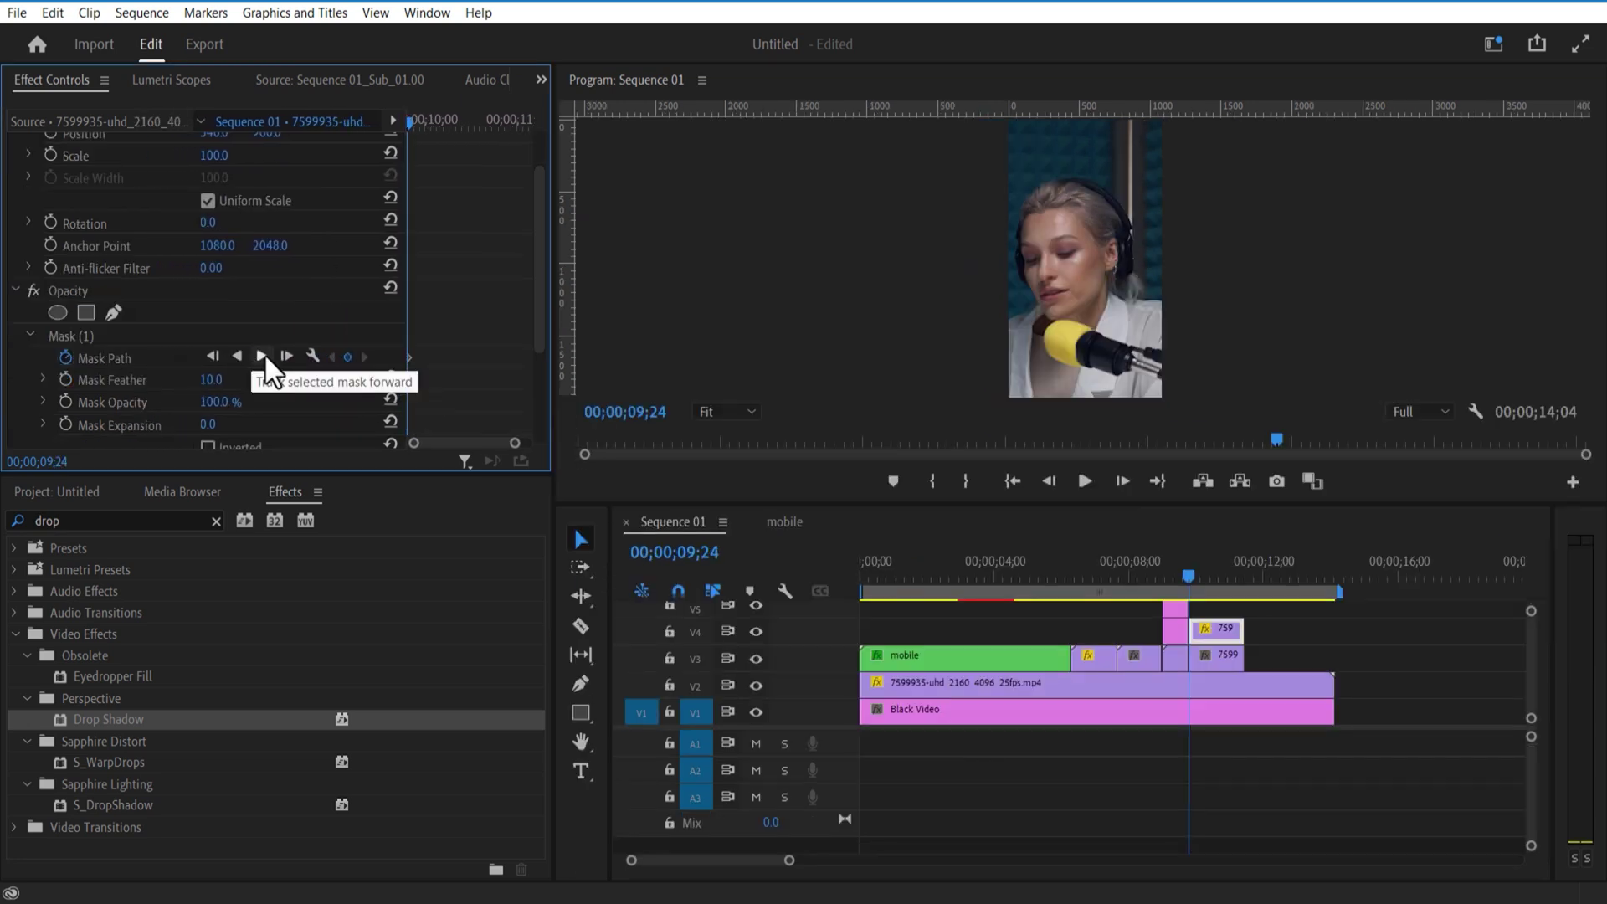
pyautogui.click(263, 356)
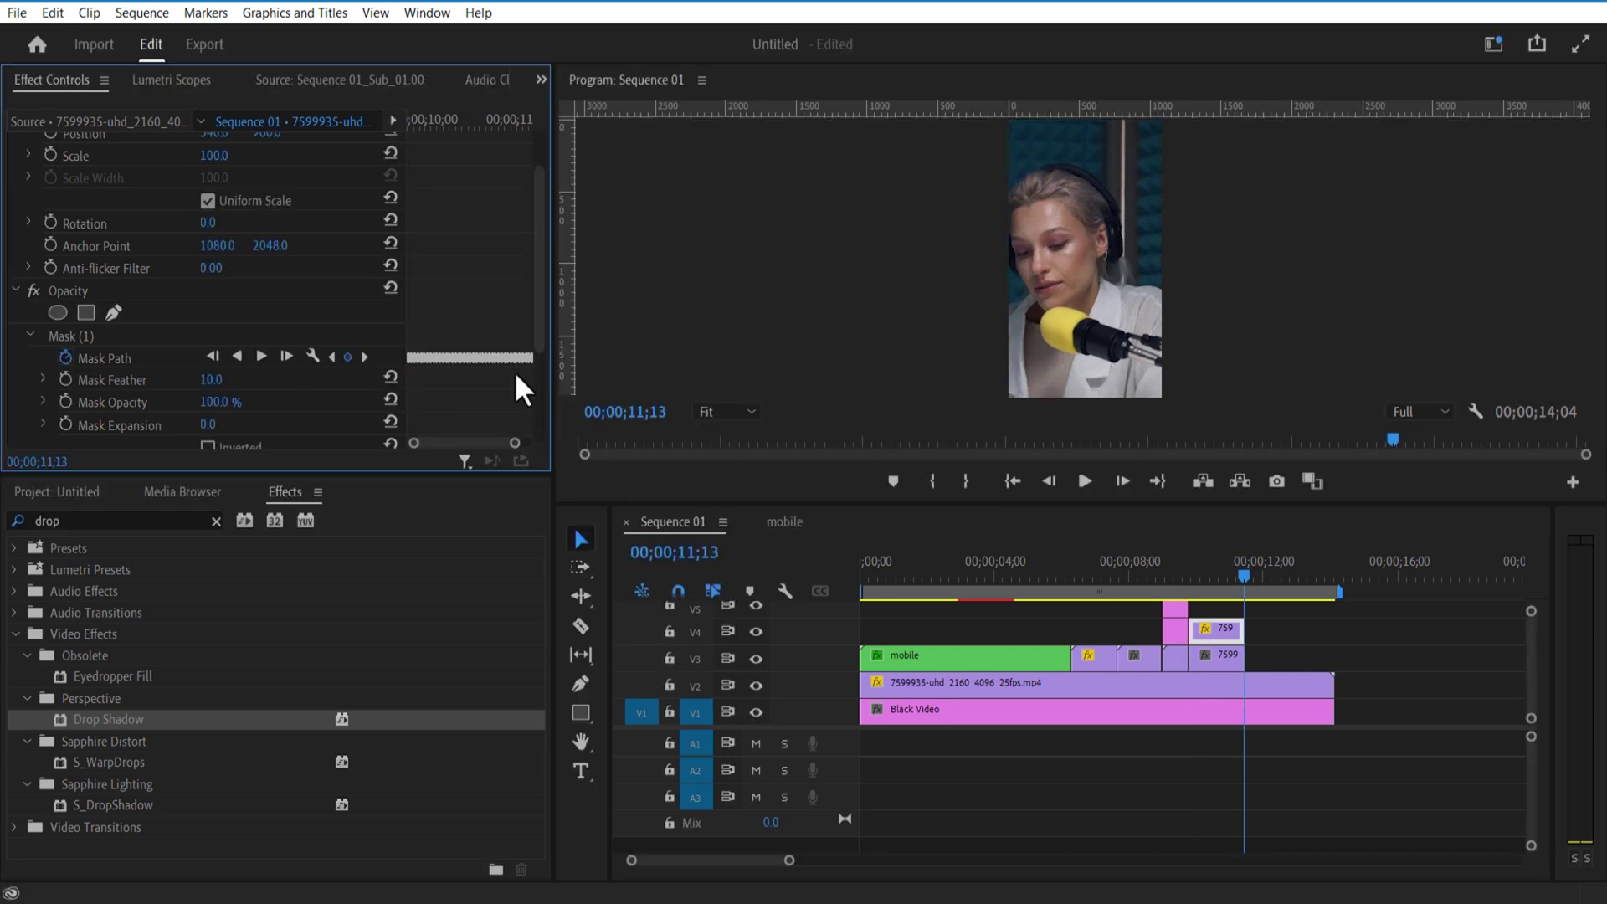
pyautogui.click(1197, 574)
pyautogui.click(87, 337)
# Move the masked podcast clip up to V5 and place Untitled.jpg beneath it on V4 at 00;00;09;24.
pyautogui.click(1189, 576)
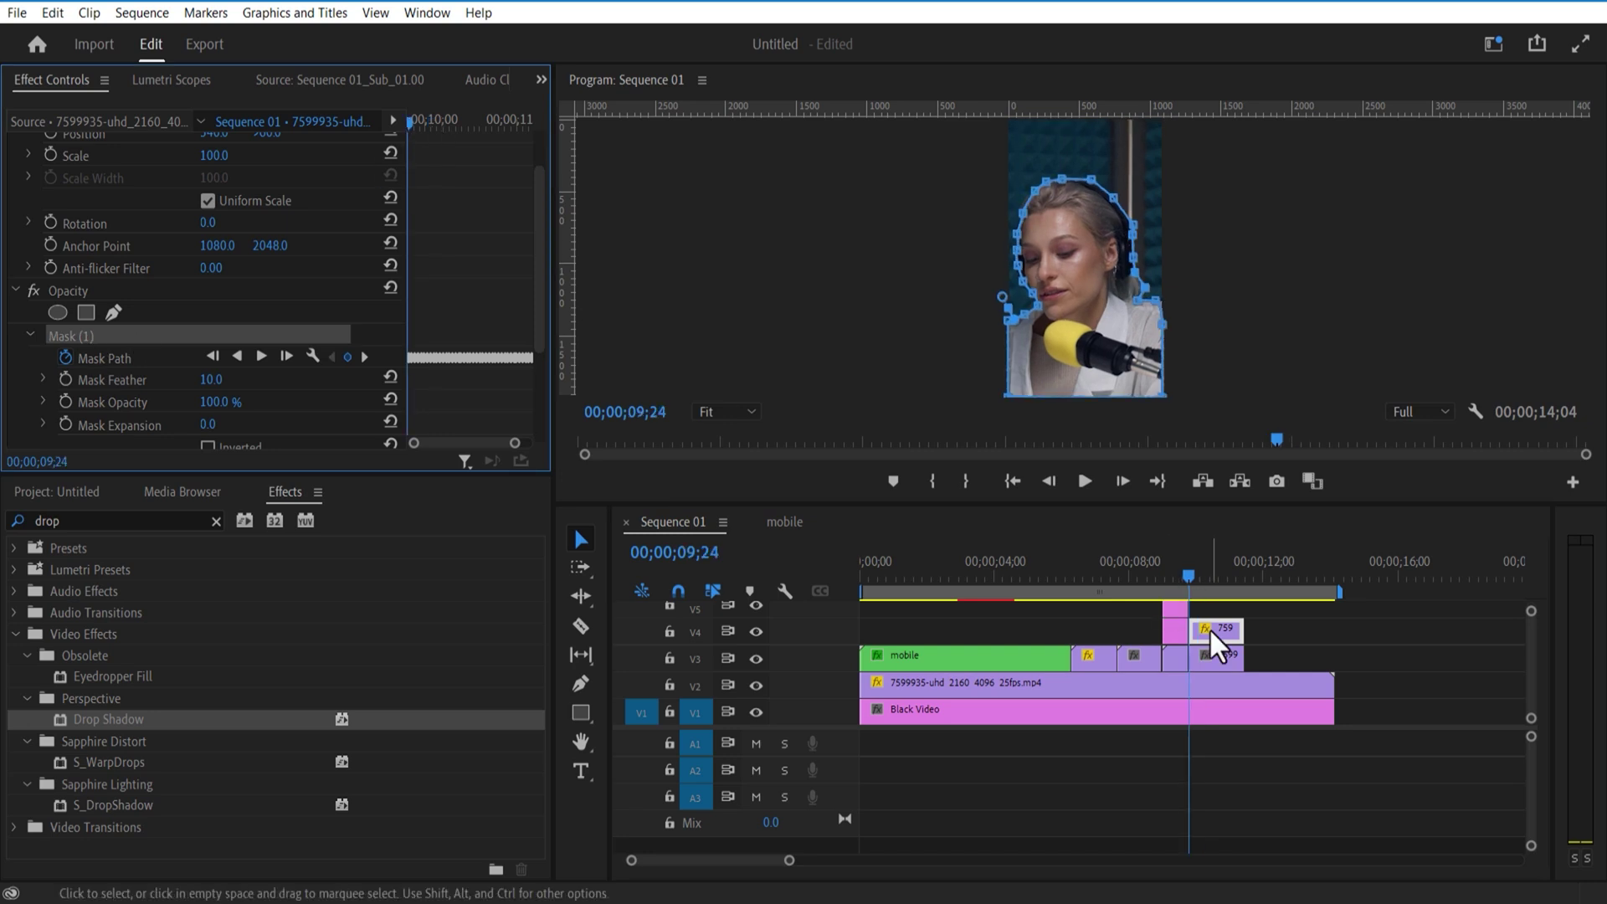
pyautogui.moveTo(1211, 632); pyautogui.dragTo(1213, 608)
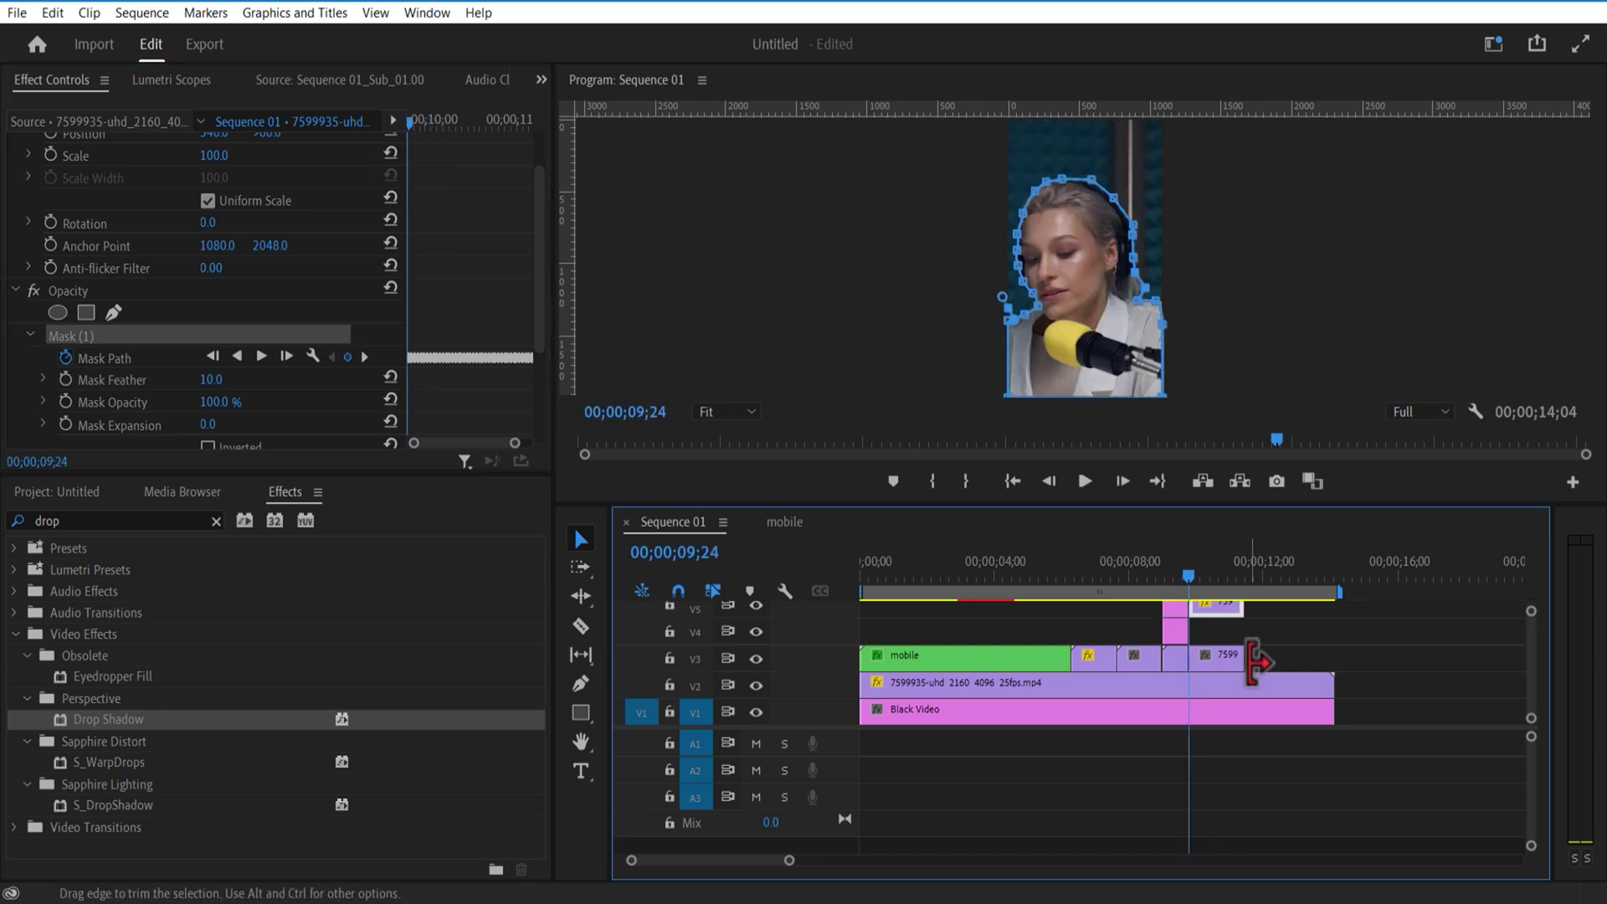
pyautogui.click(56, 492)
pyautogui.moveTo(143, 712); pyautogui.dragTo(1260, 624)
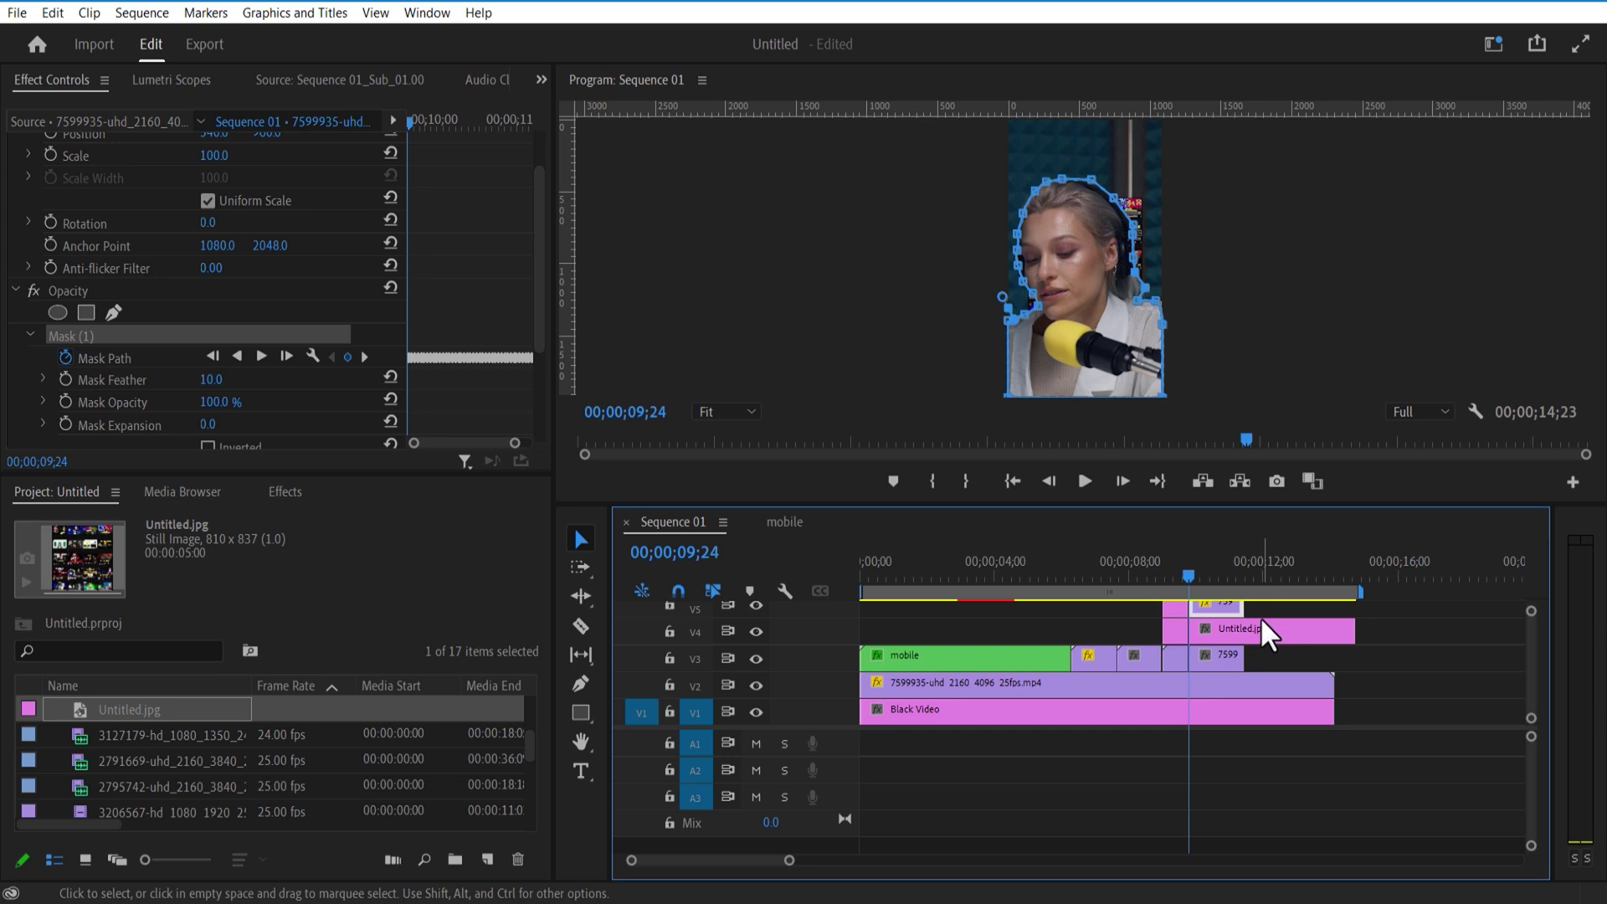
# Set Untitled.jpg to the Screen blend mode with scale 347 and position 540, 1436.
pyautogui.click(1230, 633)
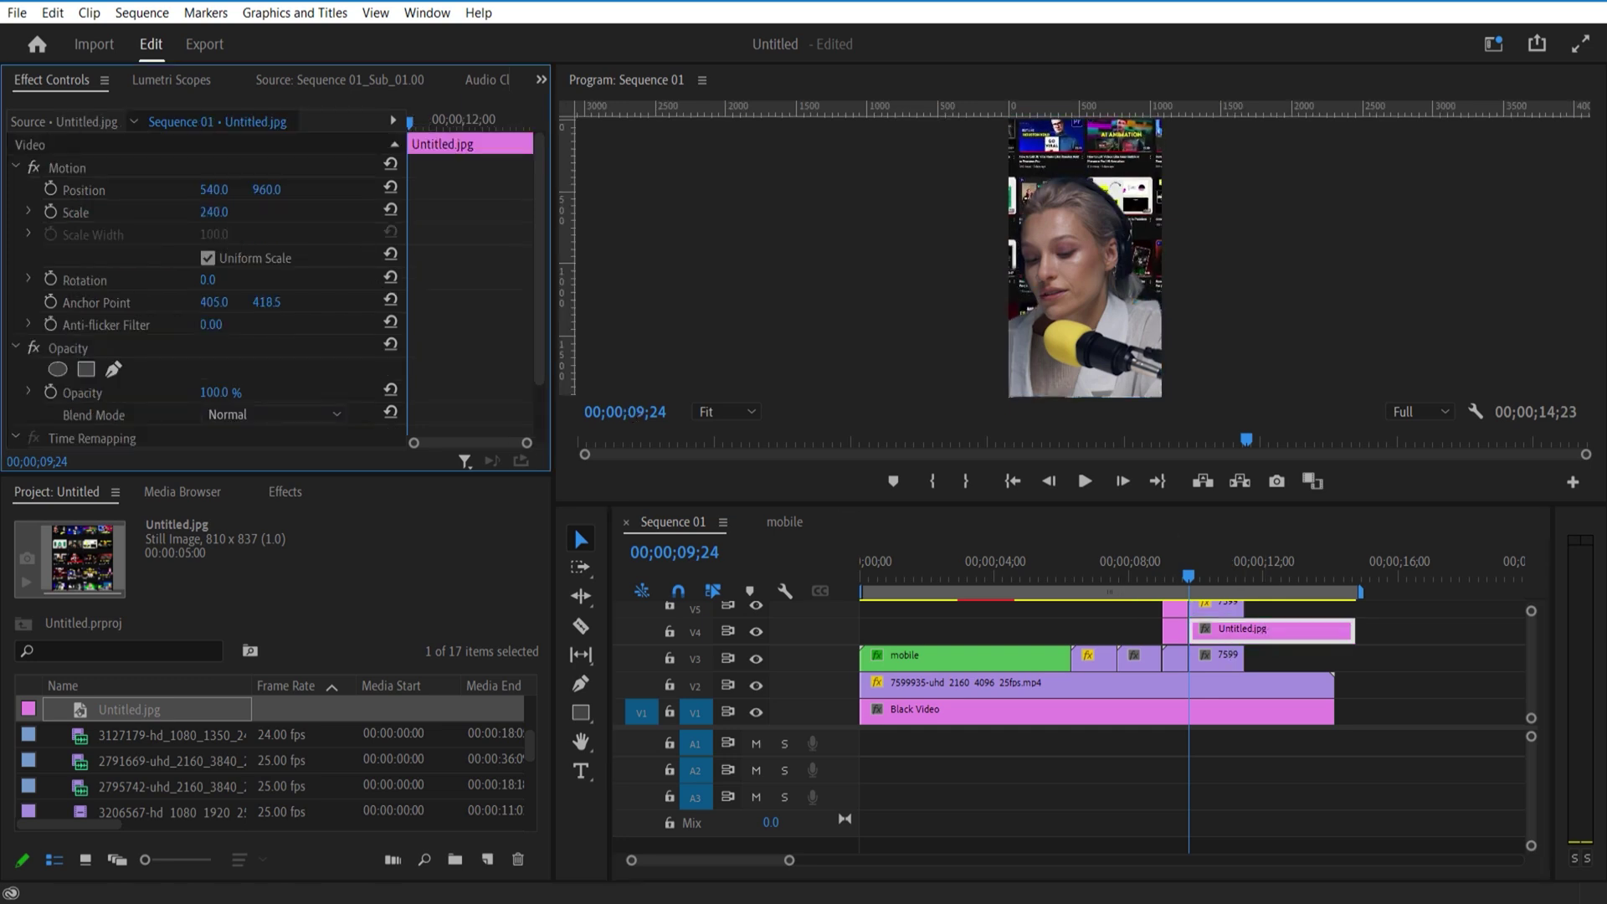
pyautogui.click(266, 414)
pyautogui.click(266, 626)
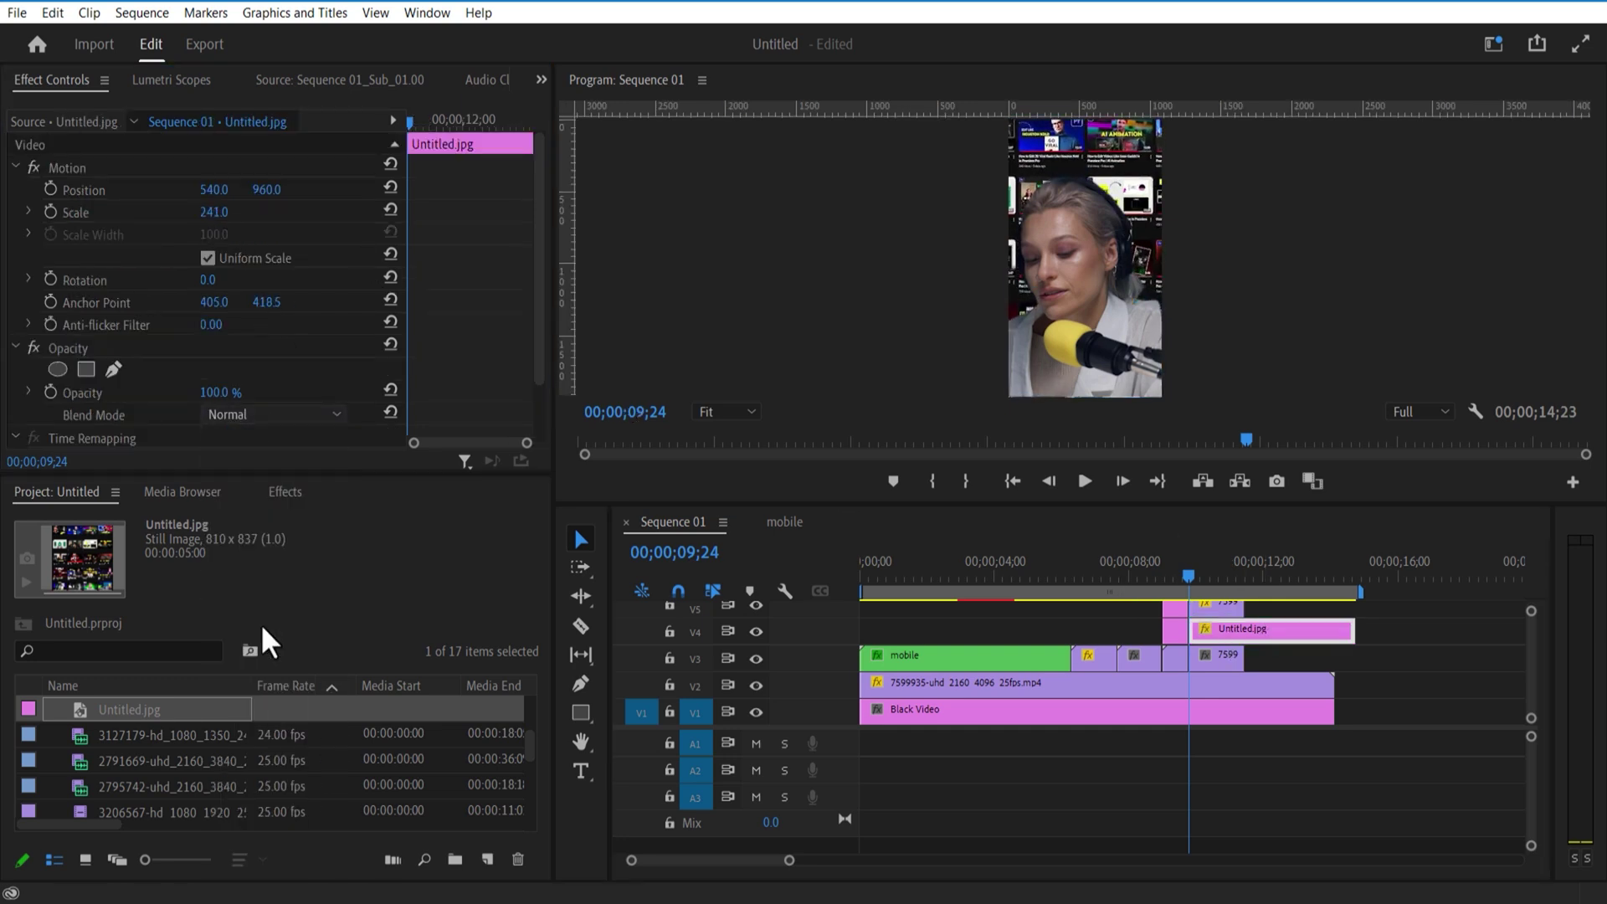
pyautogui.moveTo(215, 212); pyautogui.dragTo(303, 213)
pyautogui.moveTo(266, 190); pyautogui.dragTo(360, 190)
# Enable Position keyframing on the Untitled.jpg clip at 00;00;09;25 with position 540, 1436.
pyautogui.moveTo(1147, 577); pyautogui.dragTo(1192, 577)
pyautogui.moveTo(720, 861); pyautogui.dragTo(743, 860)
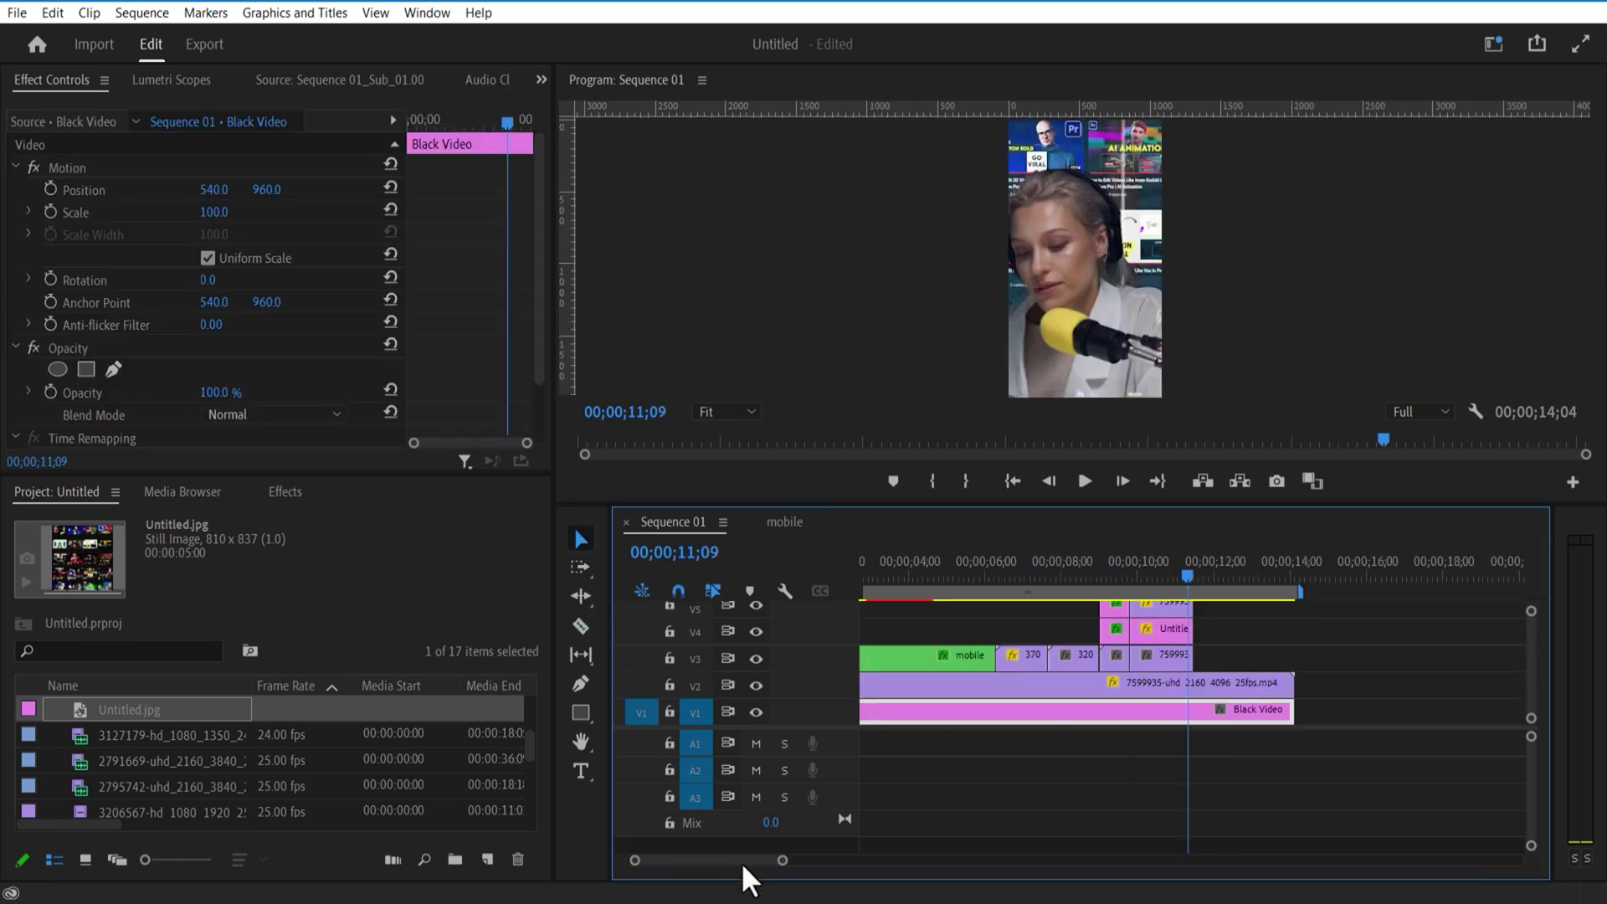
pyautogui.click(1164, 631)
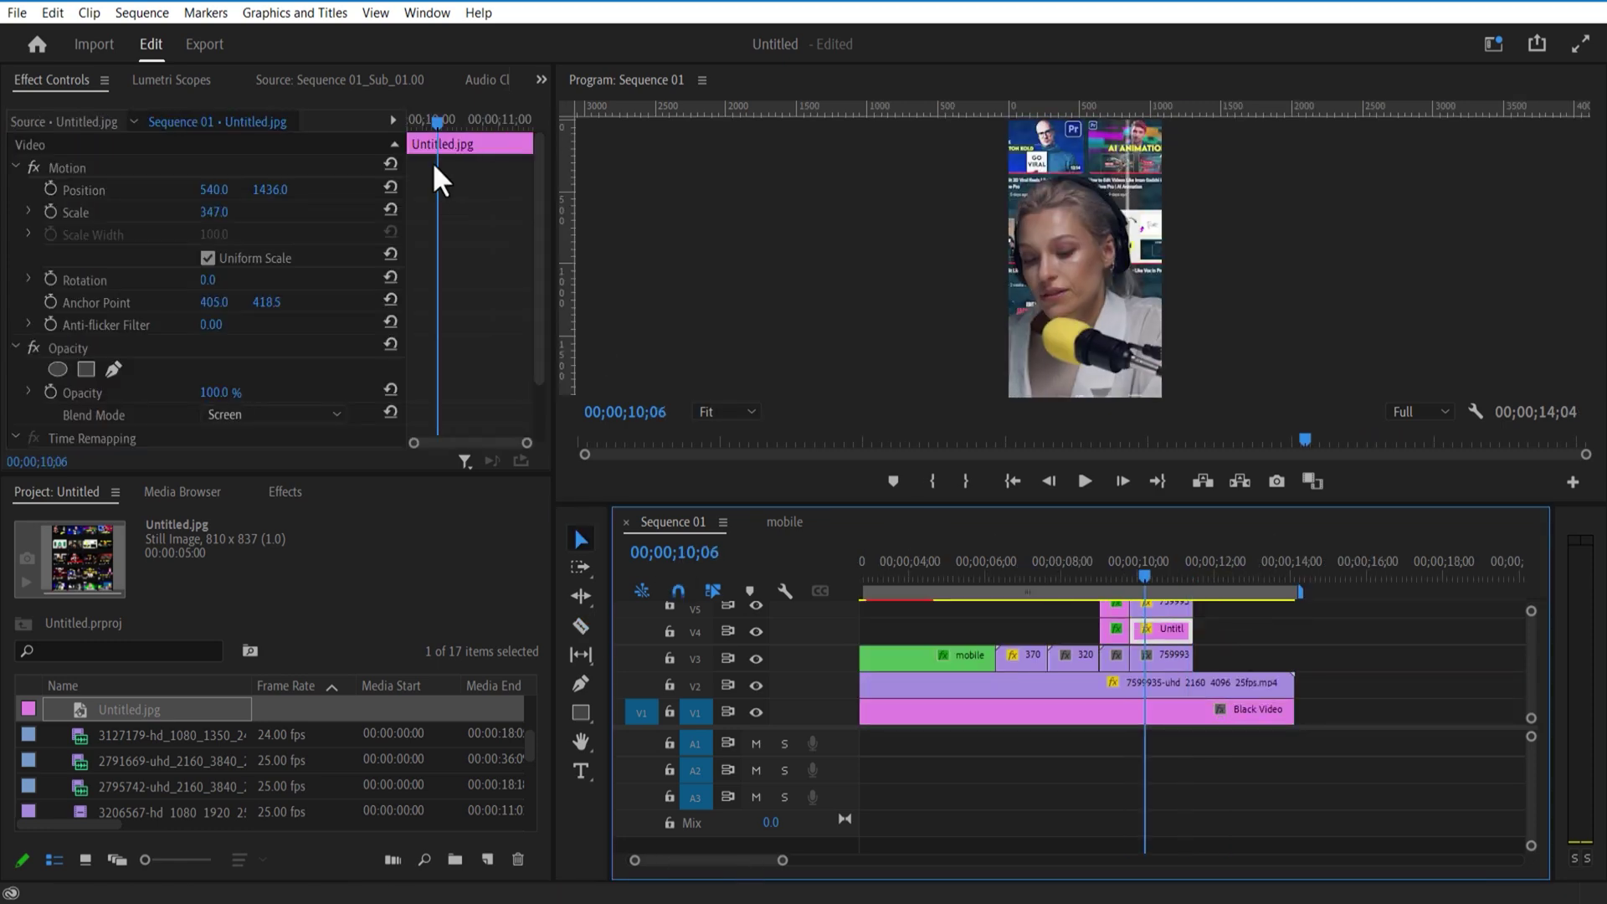
pyautogui.moveTo(432, 162); pyautogui.dragTo(415, 119)
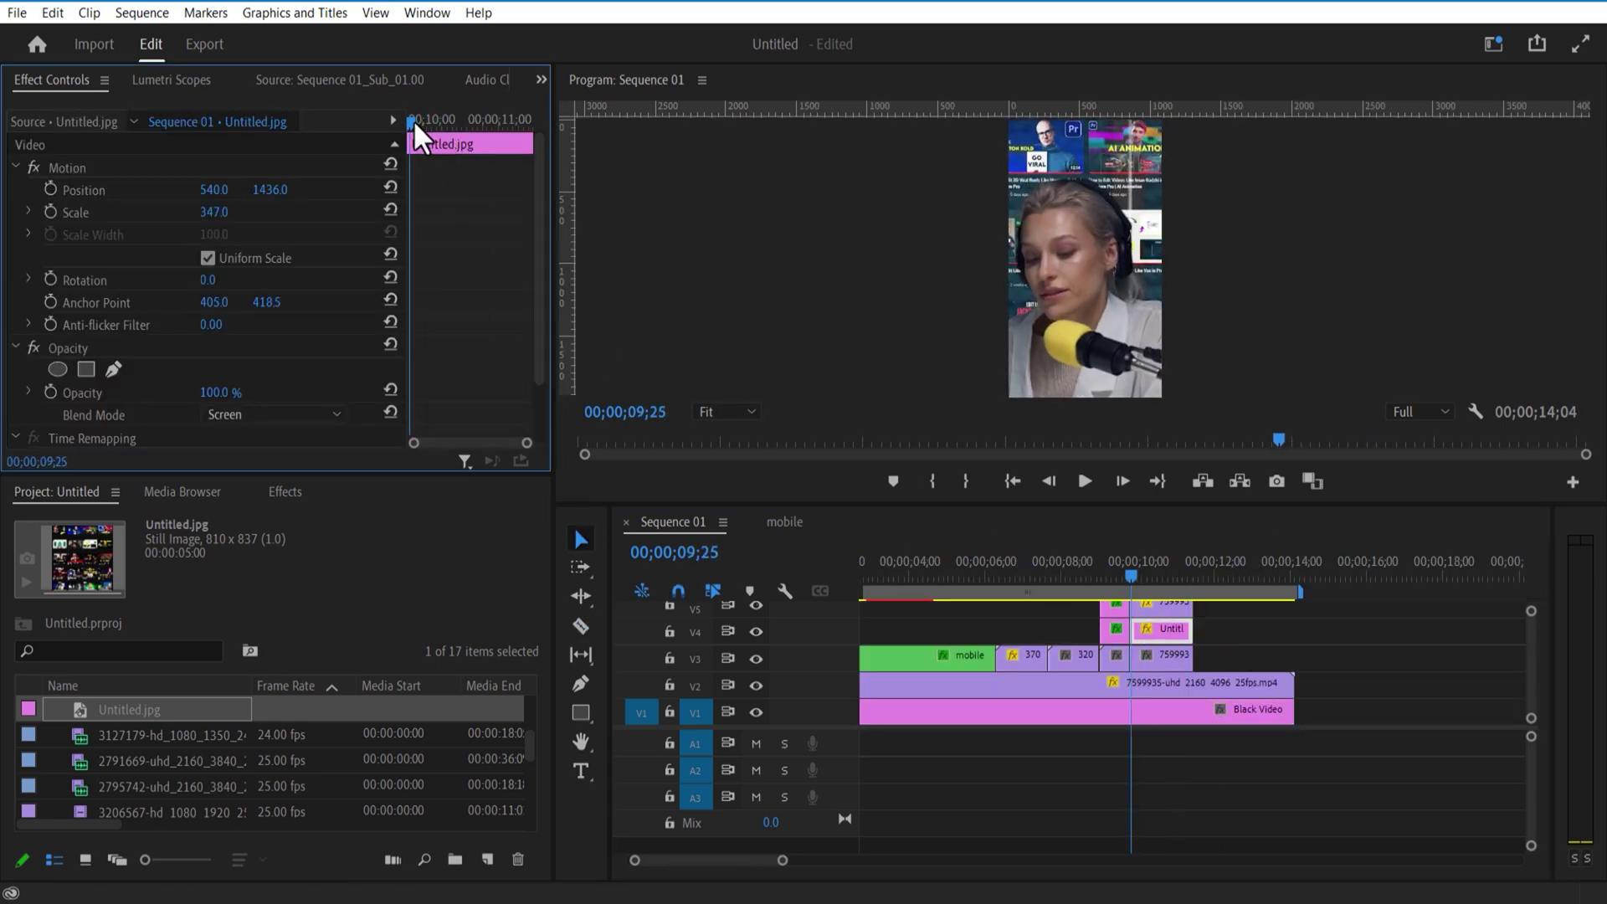
pyautogui.click(51, 188)
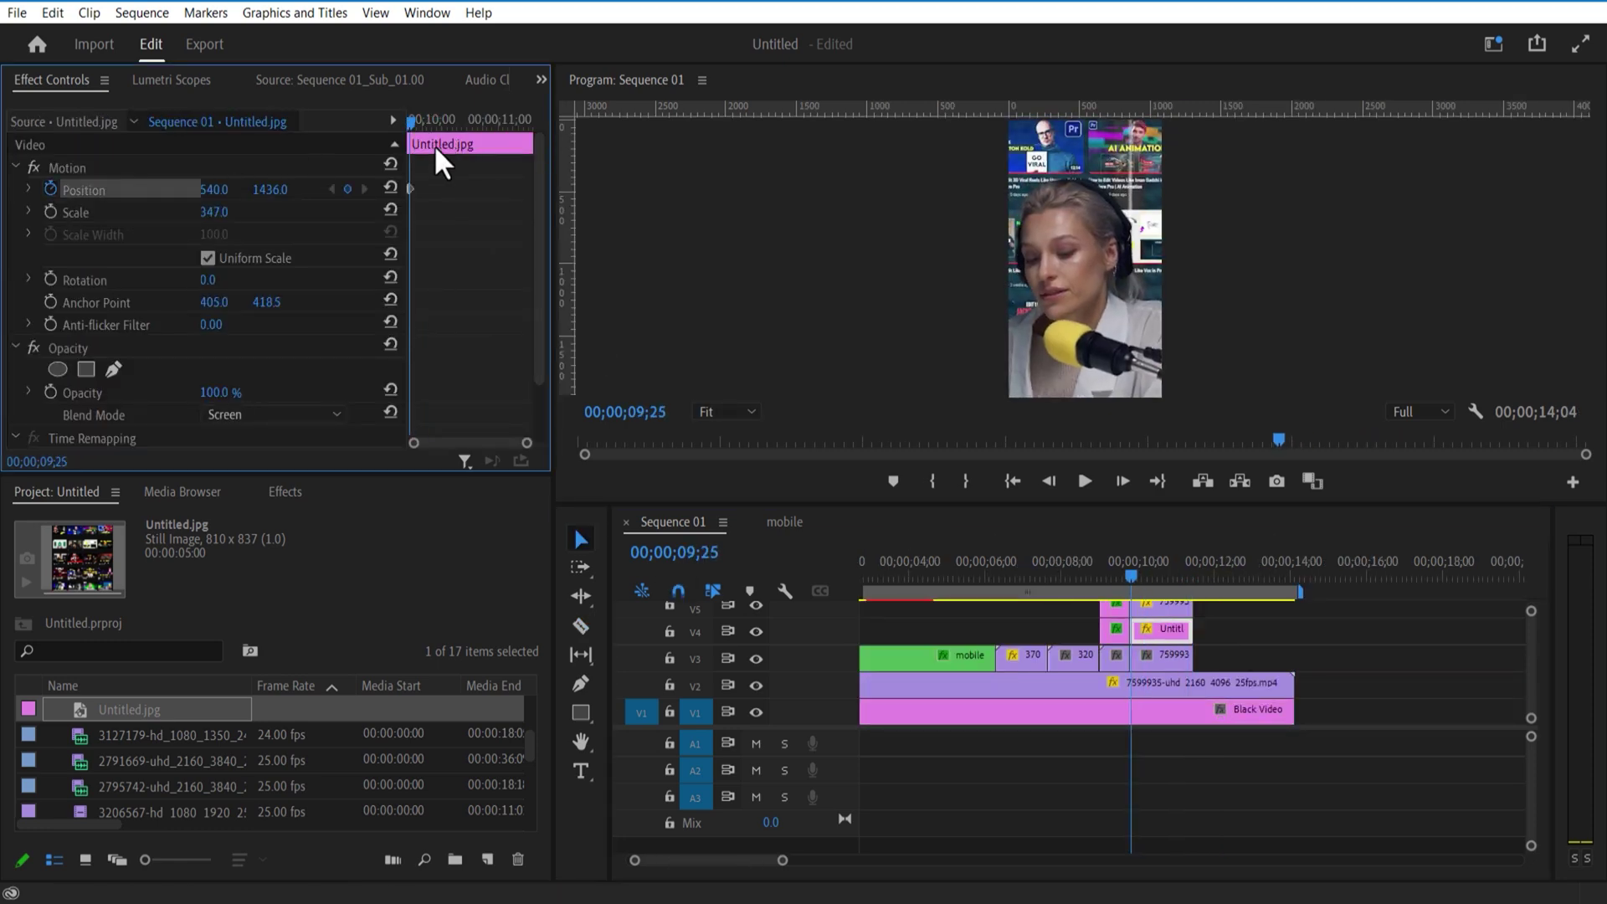
# Add a second Position keyframe with a reduced Y value and move it near the end of the Untitled.jpg clip.
pyautogui.moveTo(416, 132); pyautogui.dragTo(437, 143)
pyautogui.moveTo(280, 189); pyautogui.dragTo(147, 189)
pyautogui.moveTo(1146, 574); pyautogui.dragTo(1142, 574)
pyautogui.moveTo(437, 189); pyautogui.dragTo(519, 195)
pyautogui.moveTo(428, 121); pyautogui.dragTo(487, 160)
# Cut the V4 and V5 clips at 00;00;10;28, delete their remainders, and extend the V3 podcast clip to 00;00;14;04.
pyautogui.moveTo(1167, 576); pyautogui.dragTo(1173, 576)
pyautogui.hotkey('ctrl', 'k')
pyautogui.moveTo(1214, 663); pyautogui.dragTo(1294, 658)
pyautogui.press('Delete')
pyautogui.click(1197, 685)
pyautogui.moveTo(1187, 573); pyautogui.dragTo(1174, 573)
# Draw a rectangle of about 939 by 421 over the speaker at 00;00;10;28 and trim its V4 clip to 00;00;14;04.
pyautogui.click(1047, 626)
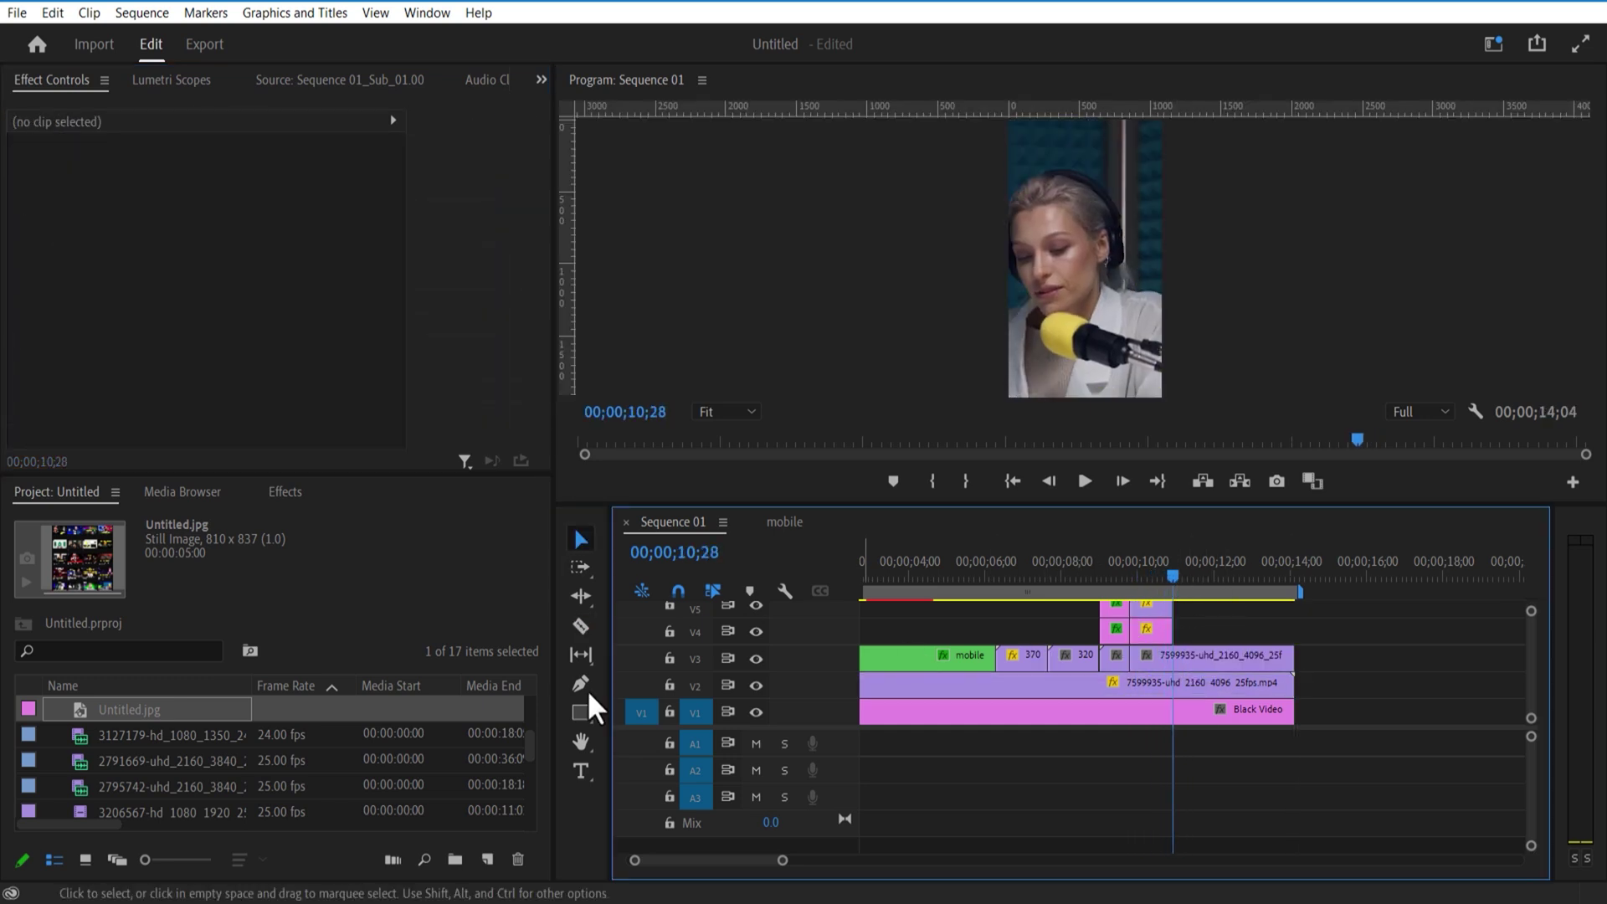
pyautogui.moveTo(1036, 270); pyautogui.dragTo(1181, 330)
pyautogui.click(584, 542)
pyautogui.moveTo(1098, 300); pyautogui.dragTo(1073, 298)
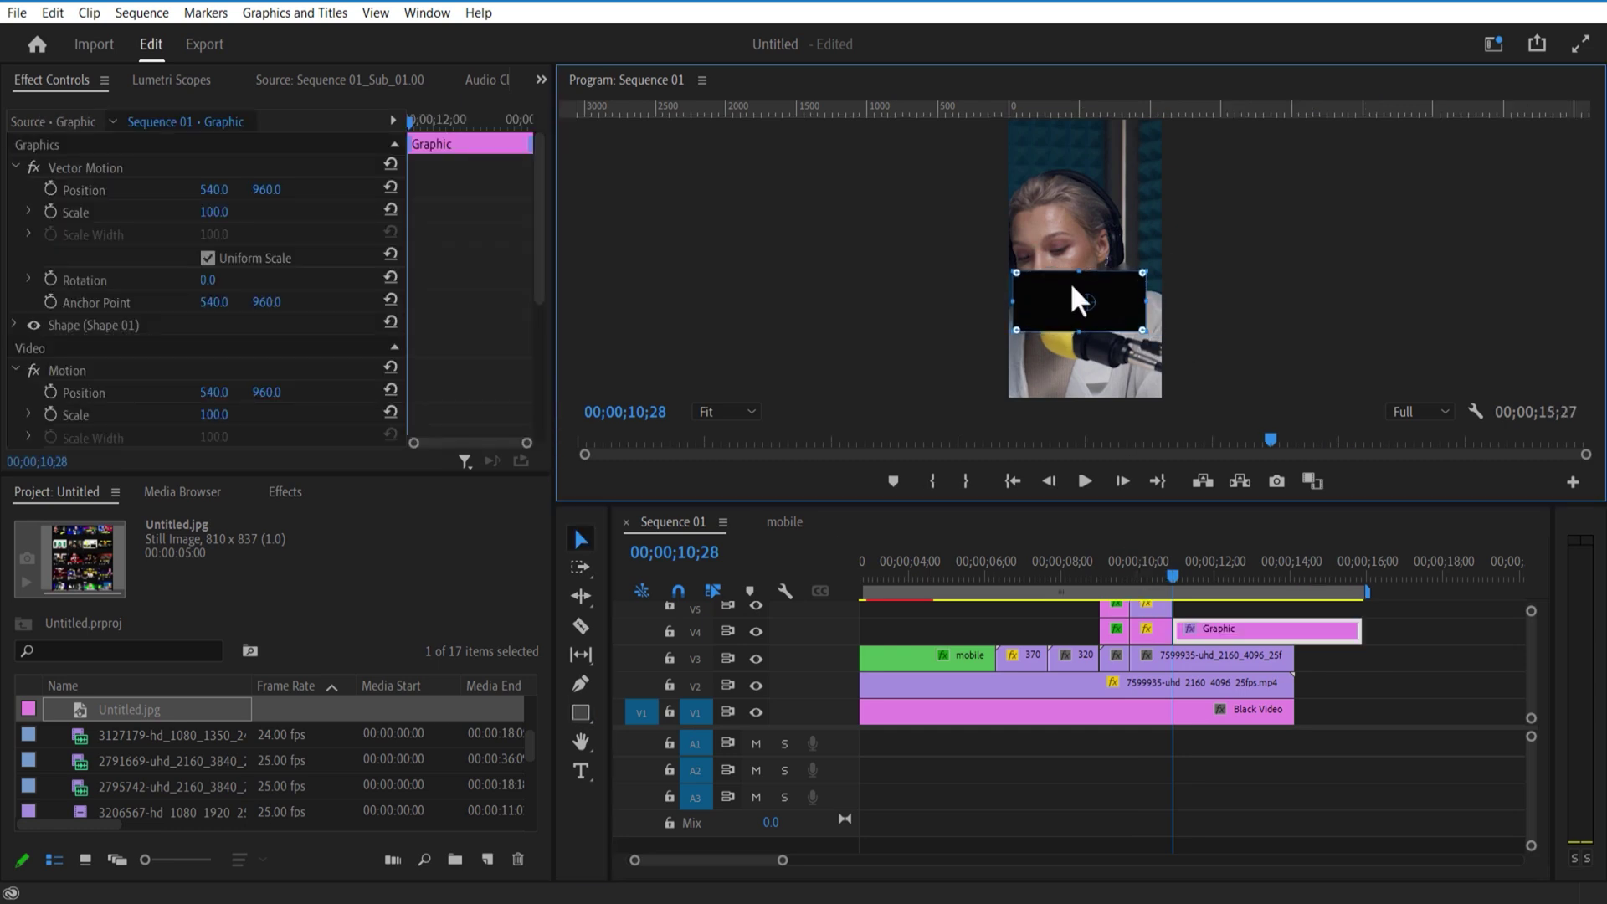
pyautogui.moveTo(1362, 632); pyautogui.dragTo(1294, 633)
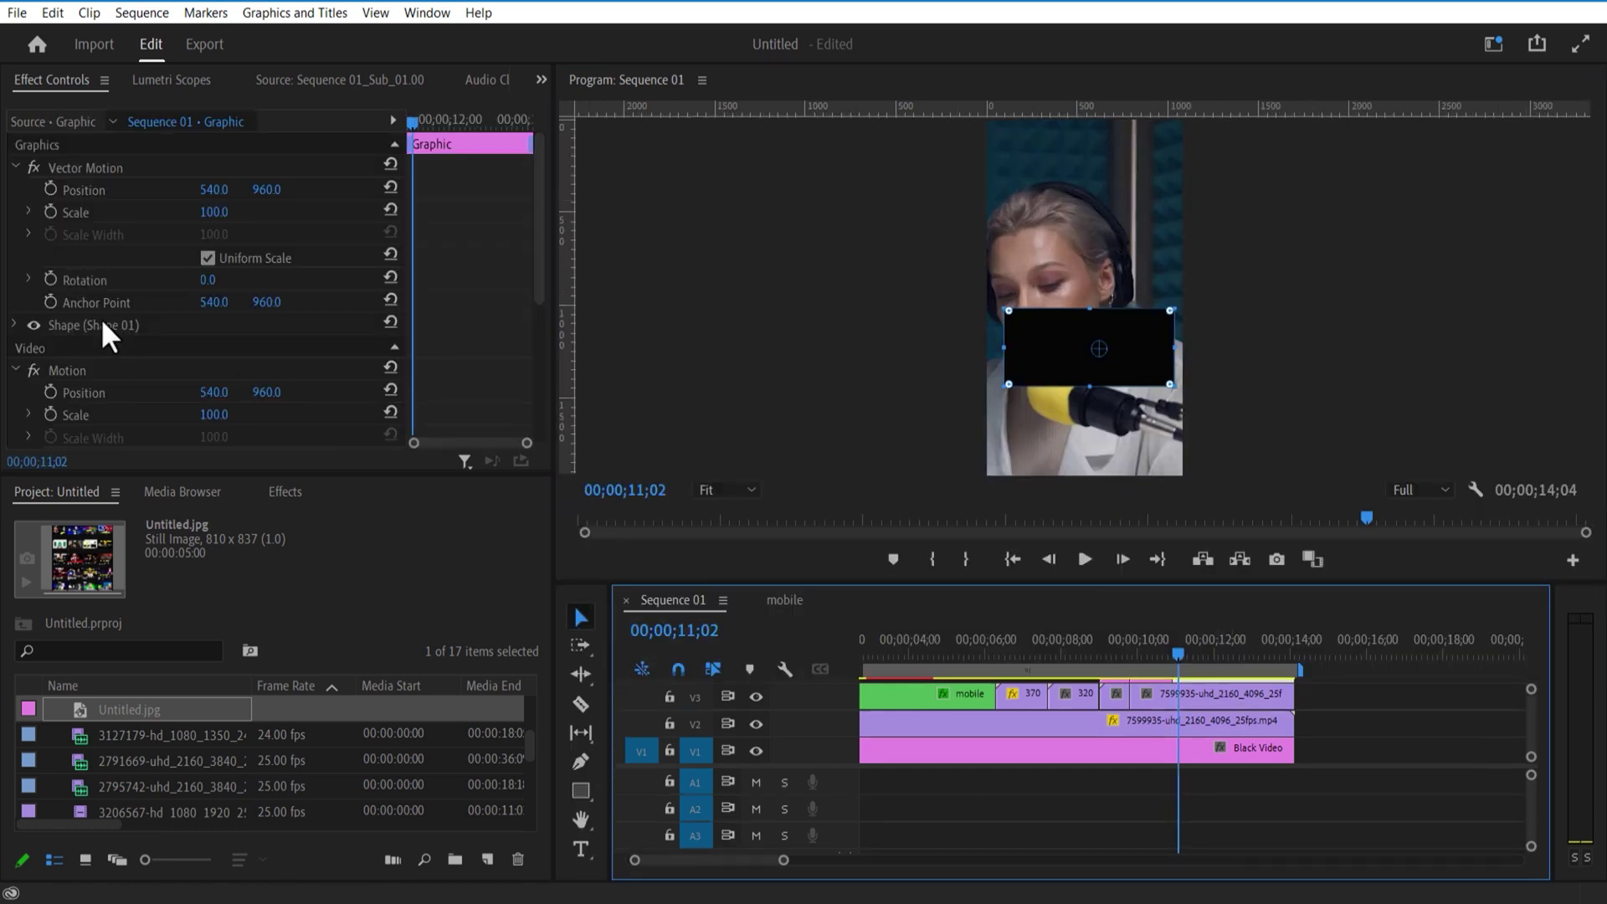
# Round the rectangle's corners to 50.1 and set its fill color to FCFCFC.
pyautogui.click(103, 325)
pyautogui.click(416, 16)
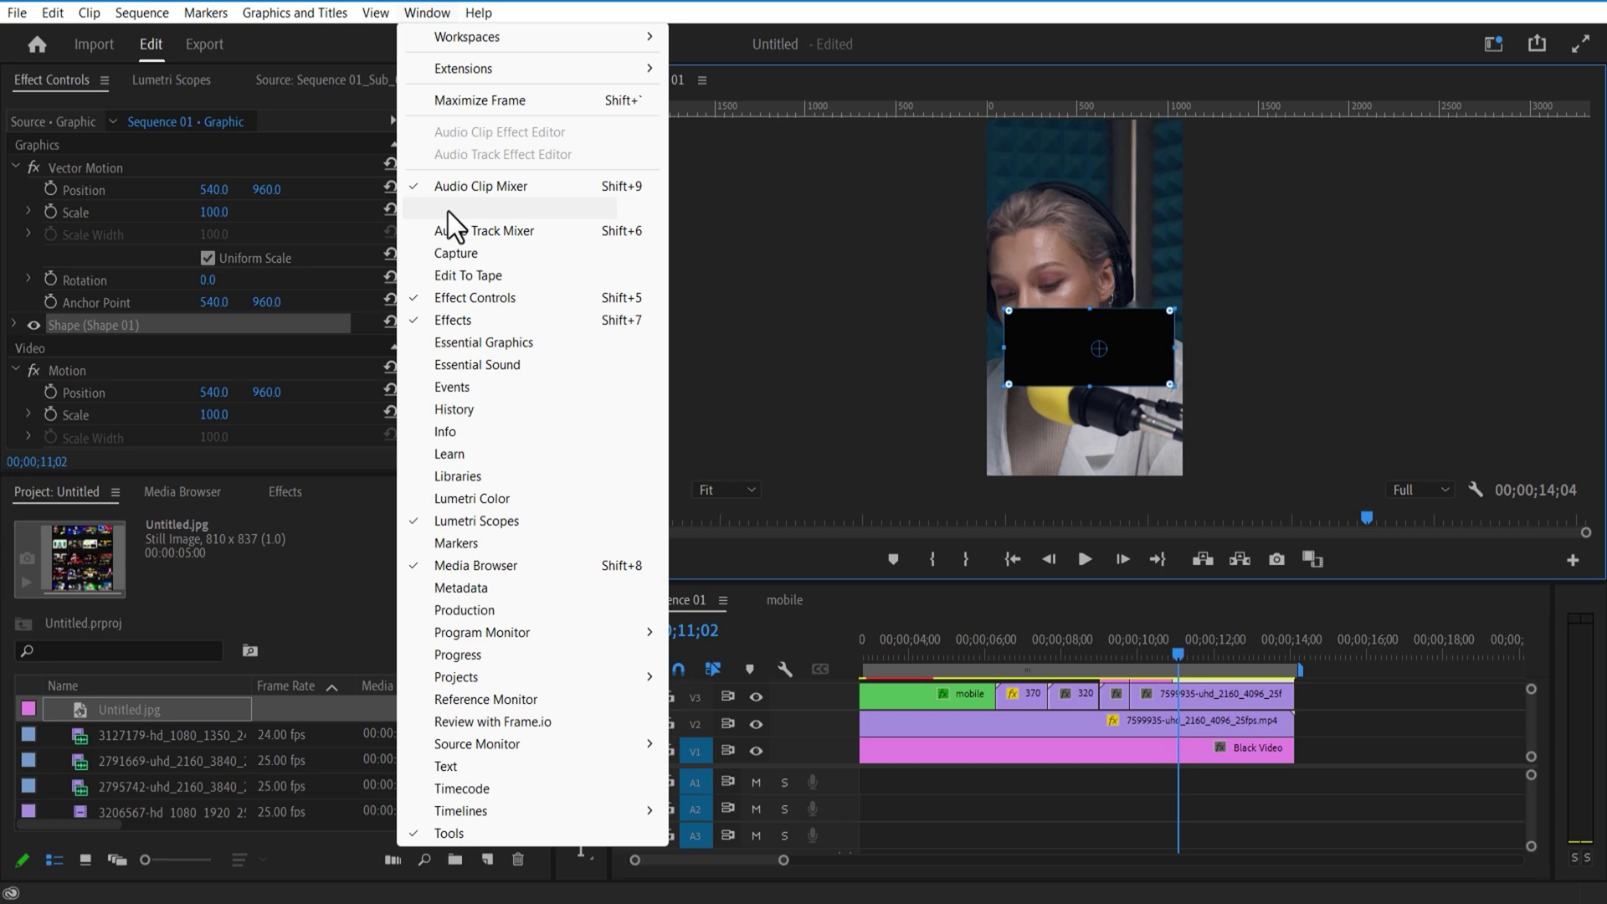
pyautogui.click(469, 341)
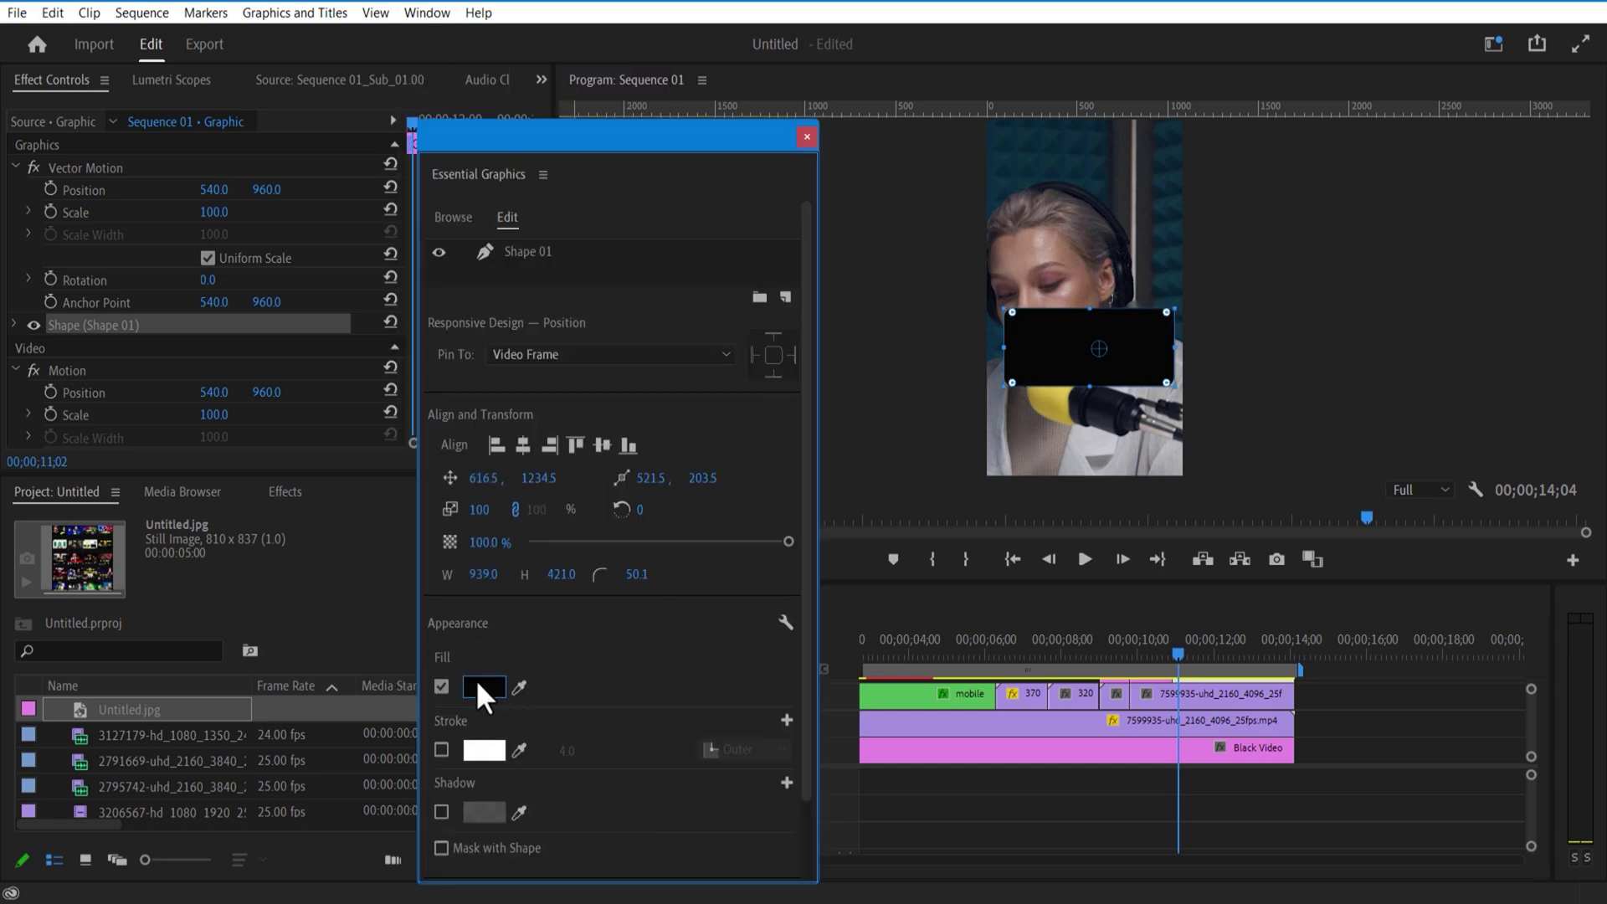
pyautogui.click(481, 686)
pyautogui.click(553, 596)
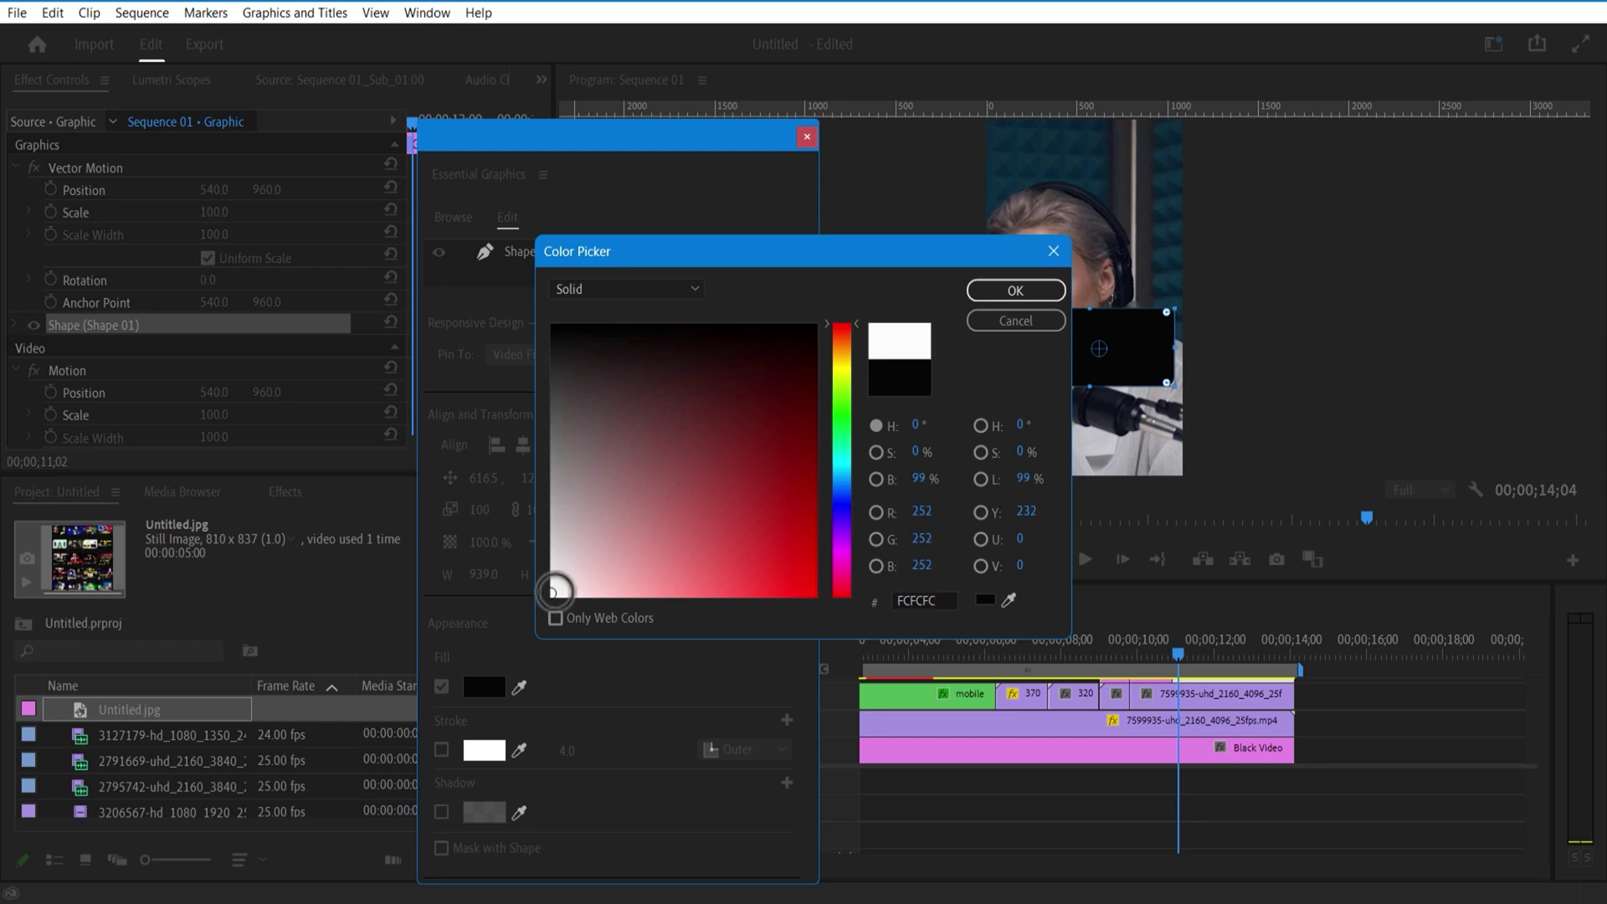
pyautogui.click(1014, 293)
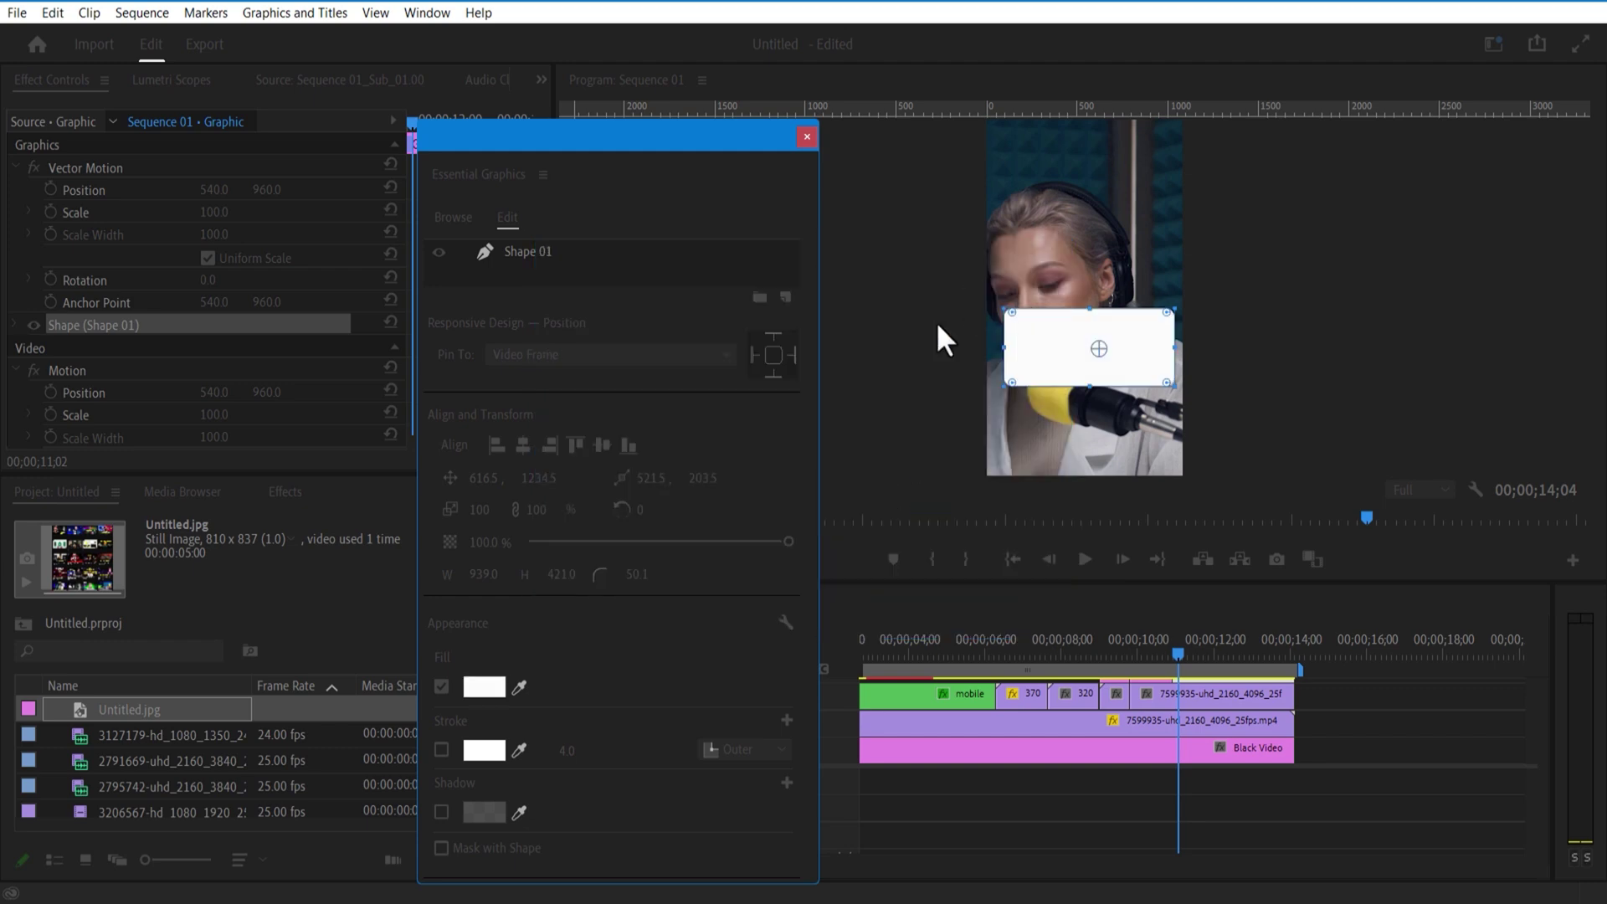
pyautogui.click(807, 136)
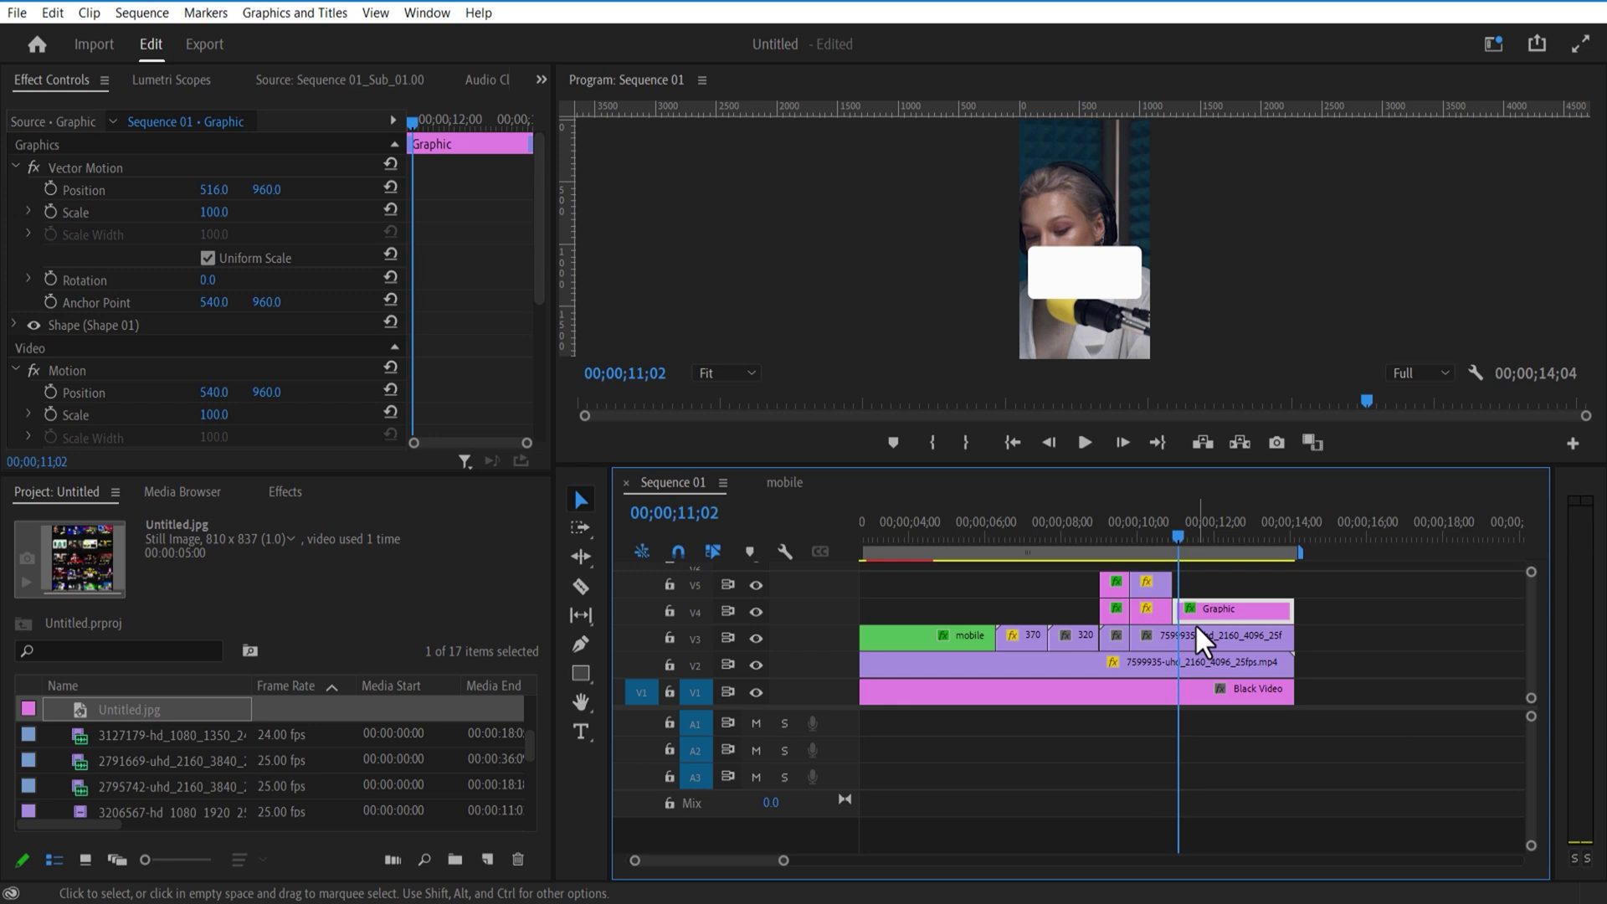
# Duplicate the white rectangle clip onto V5, scaling the copy to 28 and filling it with black.
pyautogui.moveTo(1218, 605); pyautogui.dragTo(1218, 599)
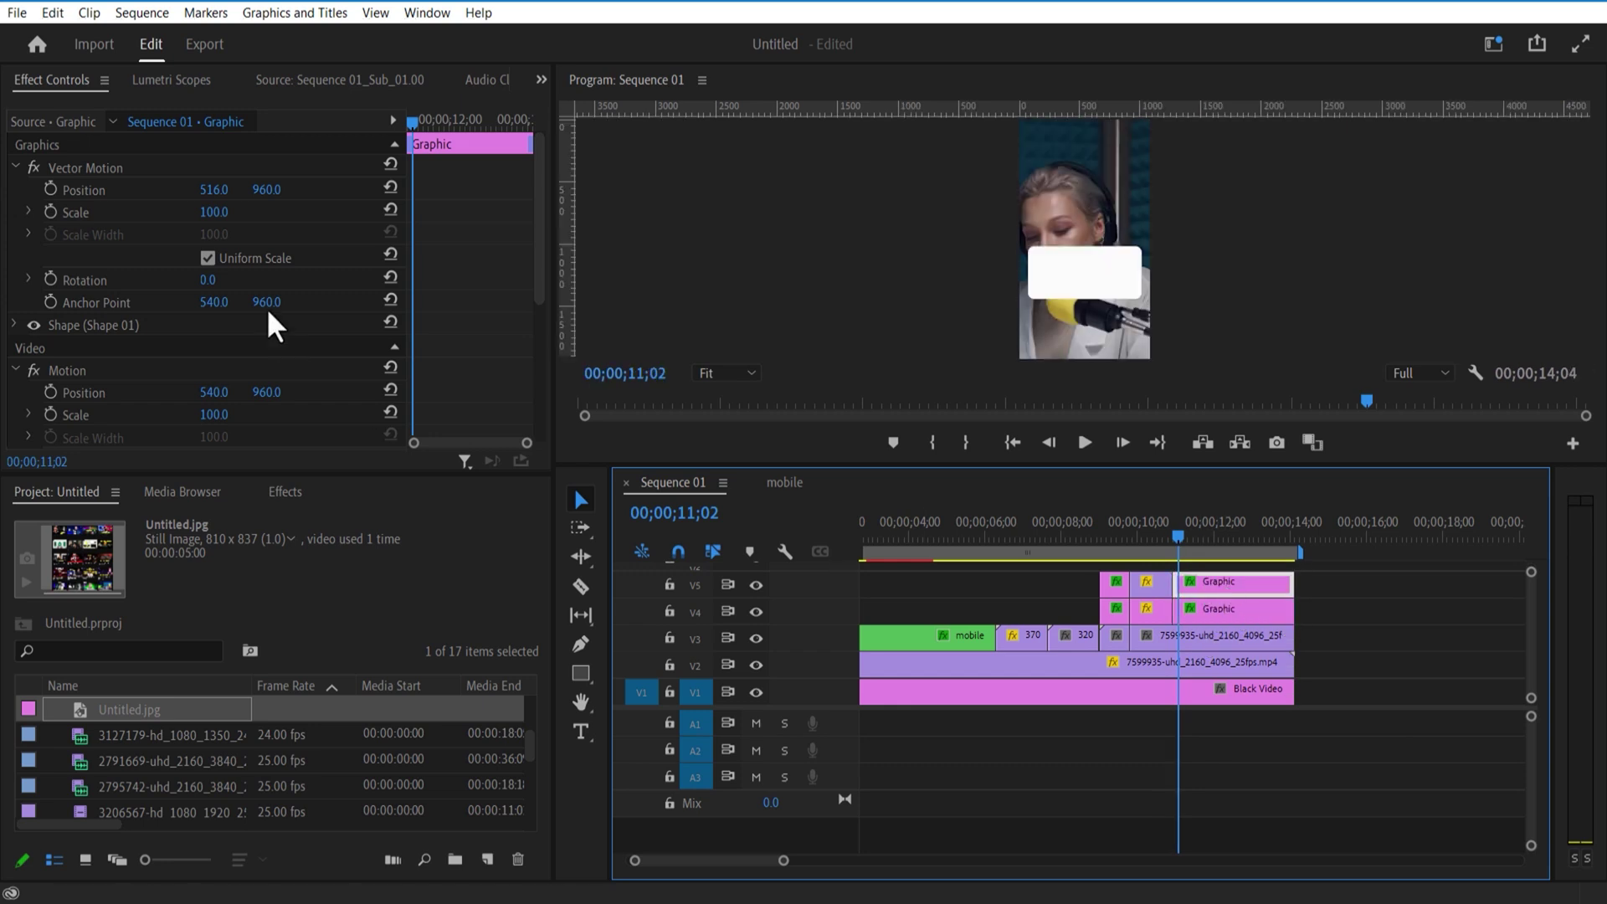
pyautogui.moveTo(216, 215); pyautogui.dragTo(187, 214)
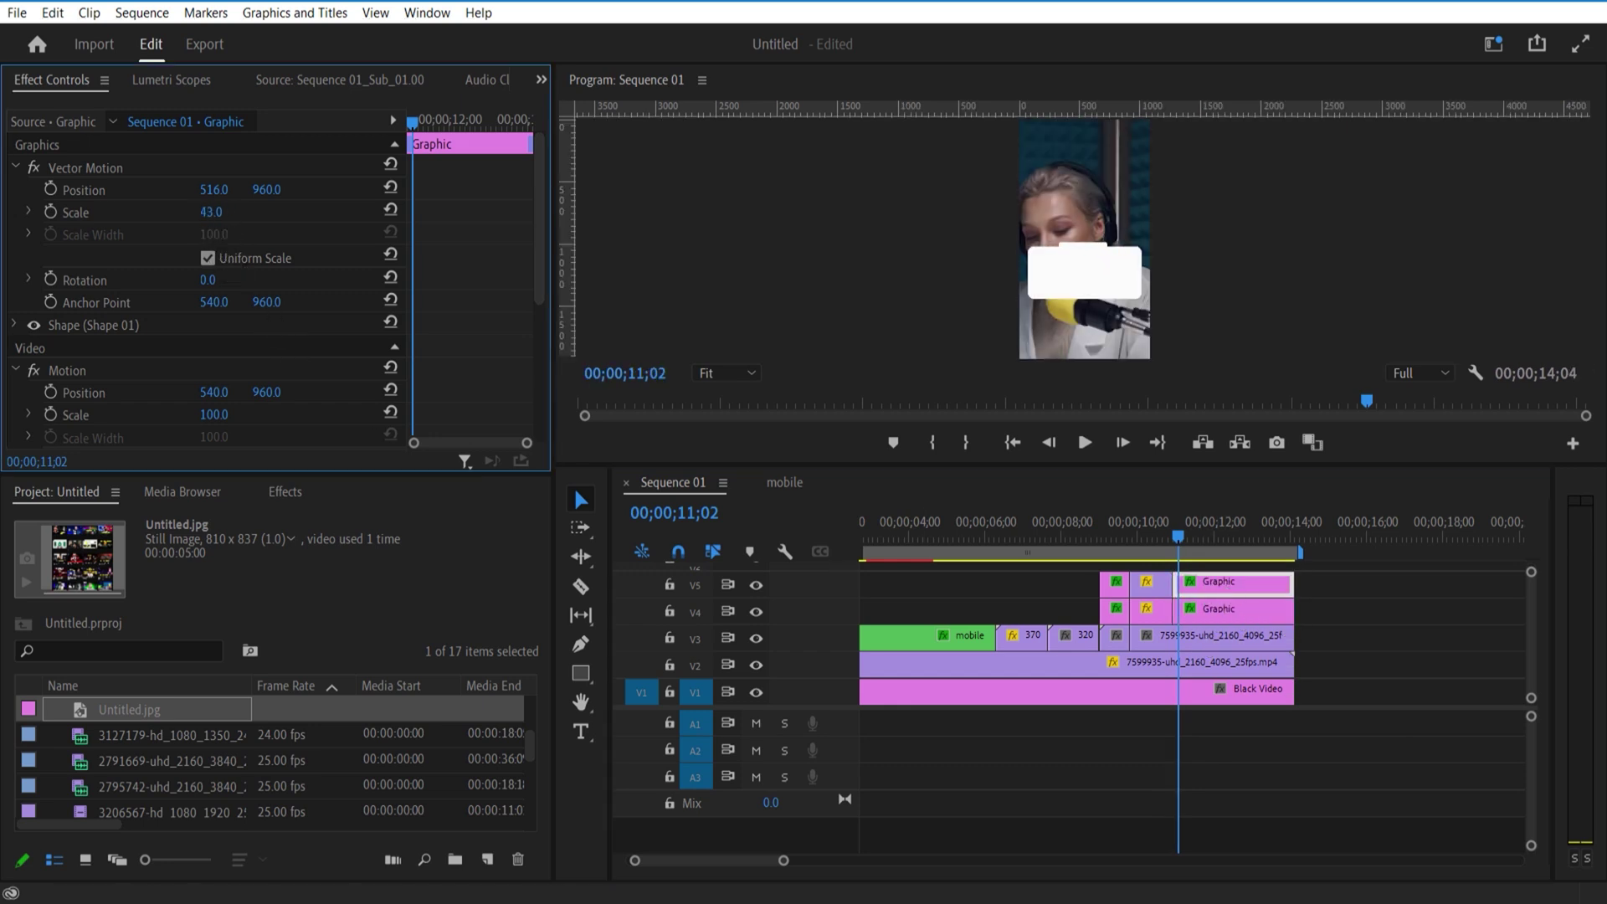
pyautogui.scroll(-3, 542, 244)
pyautogui.click(17, 258)
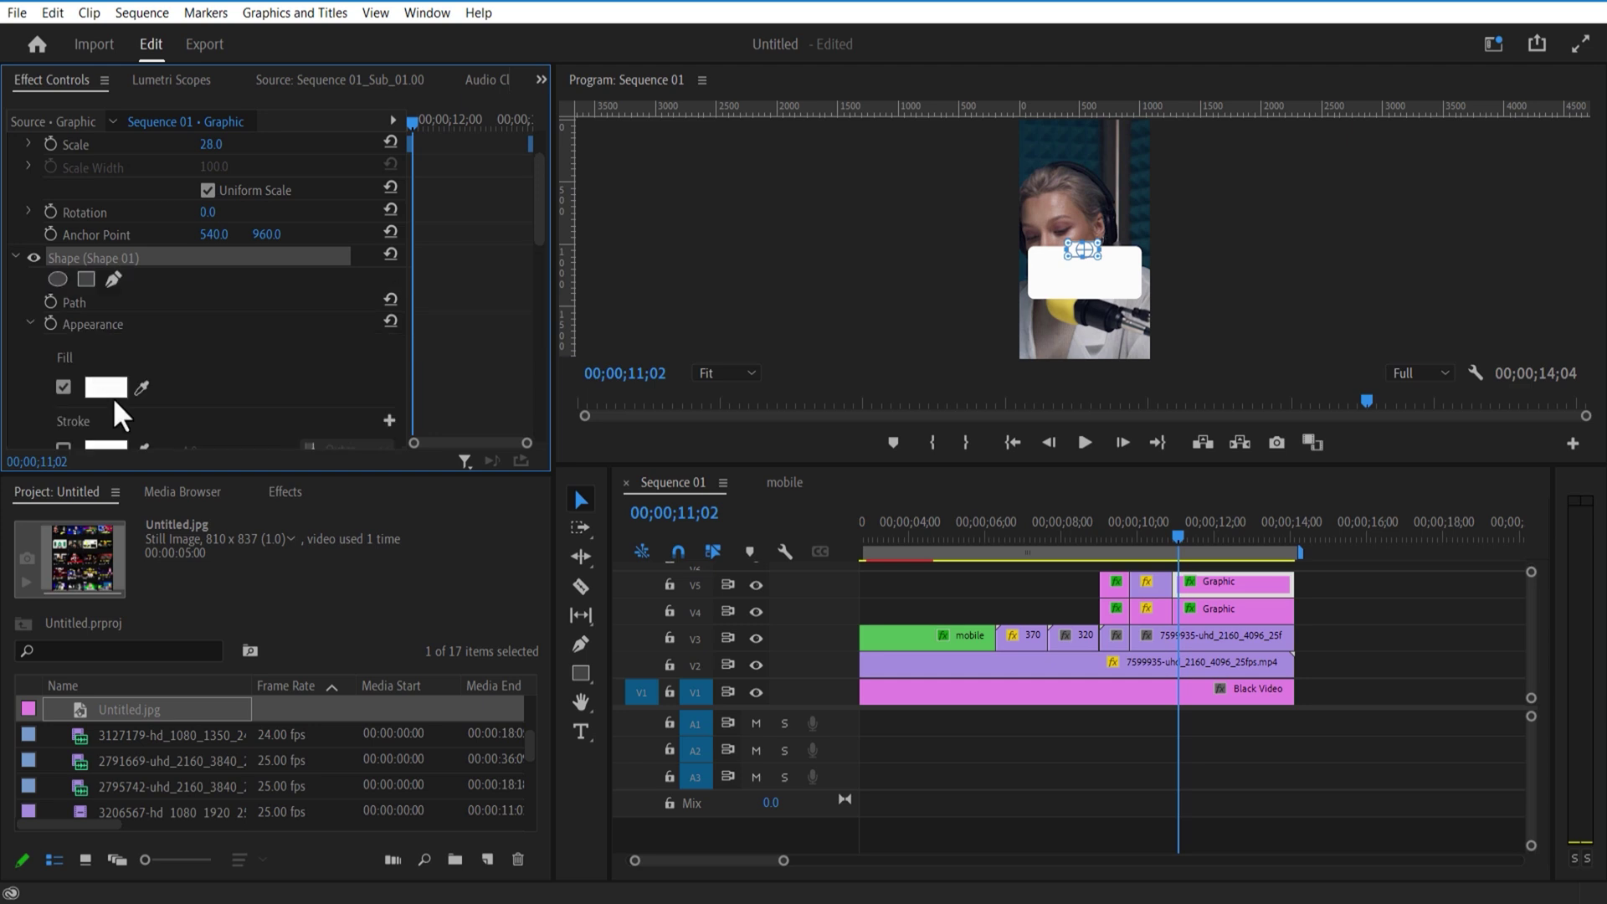
pyautogui.click(105, 387)
pyautogui.click(563, 332)
pyautogui.click(1012, 292)
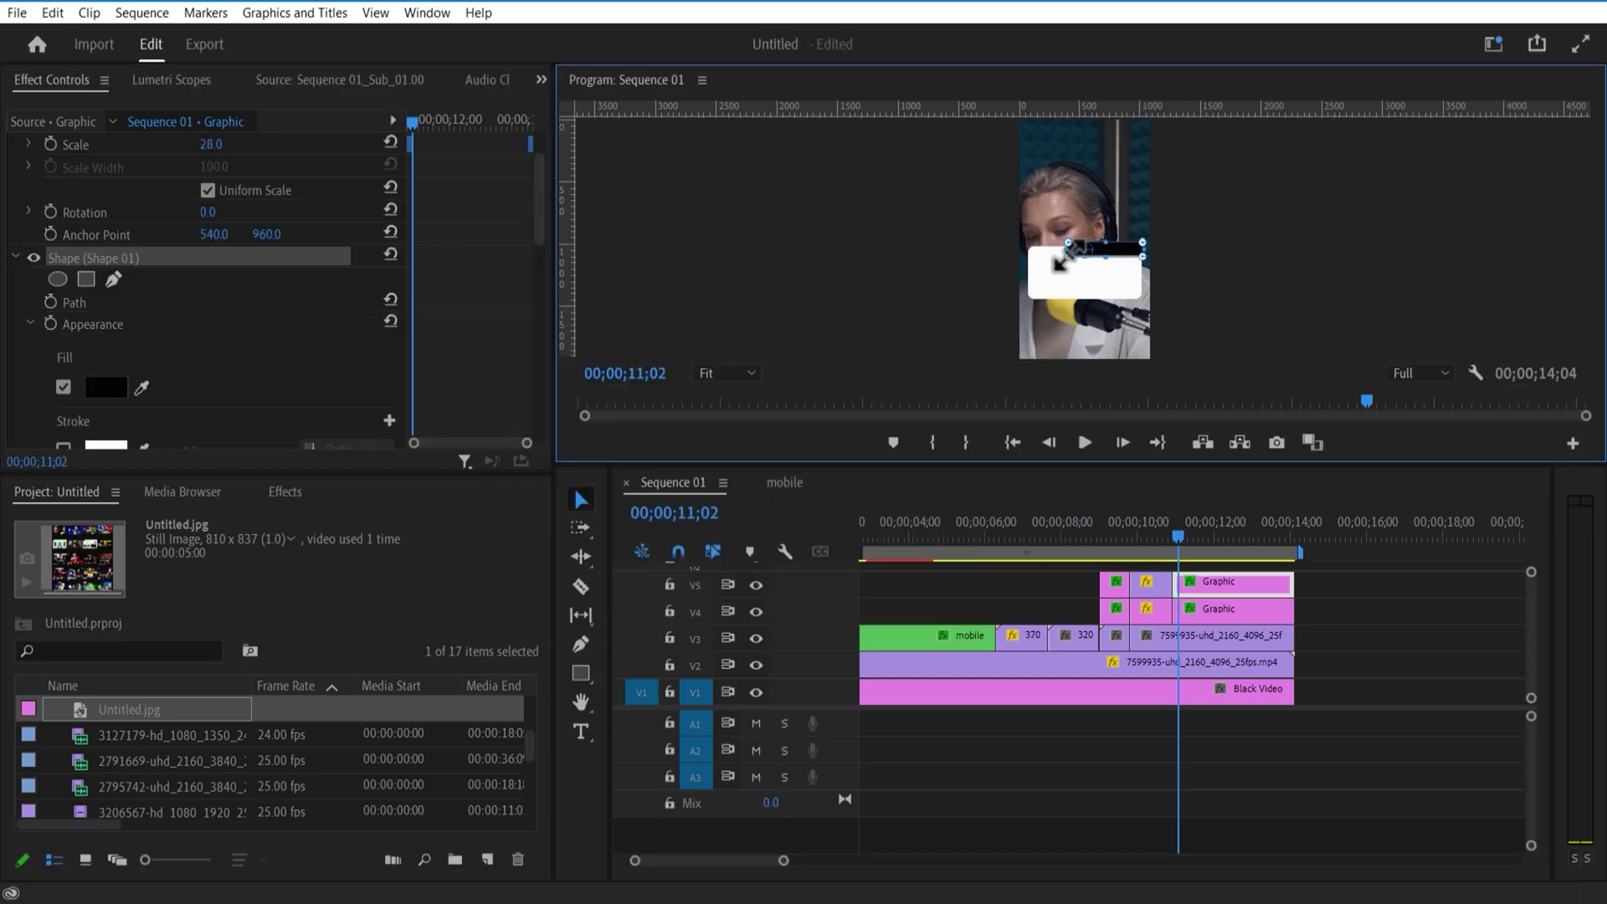
# Stretch the black bar across the white box's upper edge, then disable Uniform Scale and set its scale width to about 27.
pyautogui.moveTo(1088, 291); pyautogui.dragTo(1086, 260)
pyautogui.click(1319, 618)
pyautogui.click(1256, 583)
pyautogui.moveTo(1125, 466); pyautogui.dragTo(1141, 655)
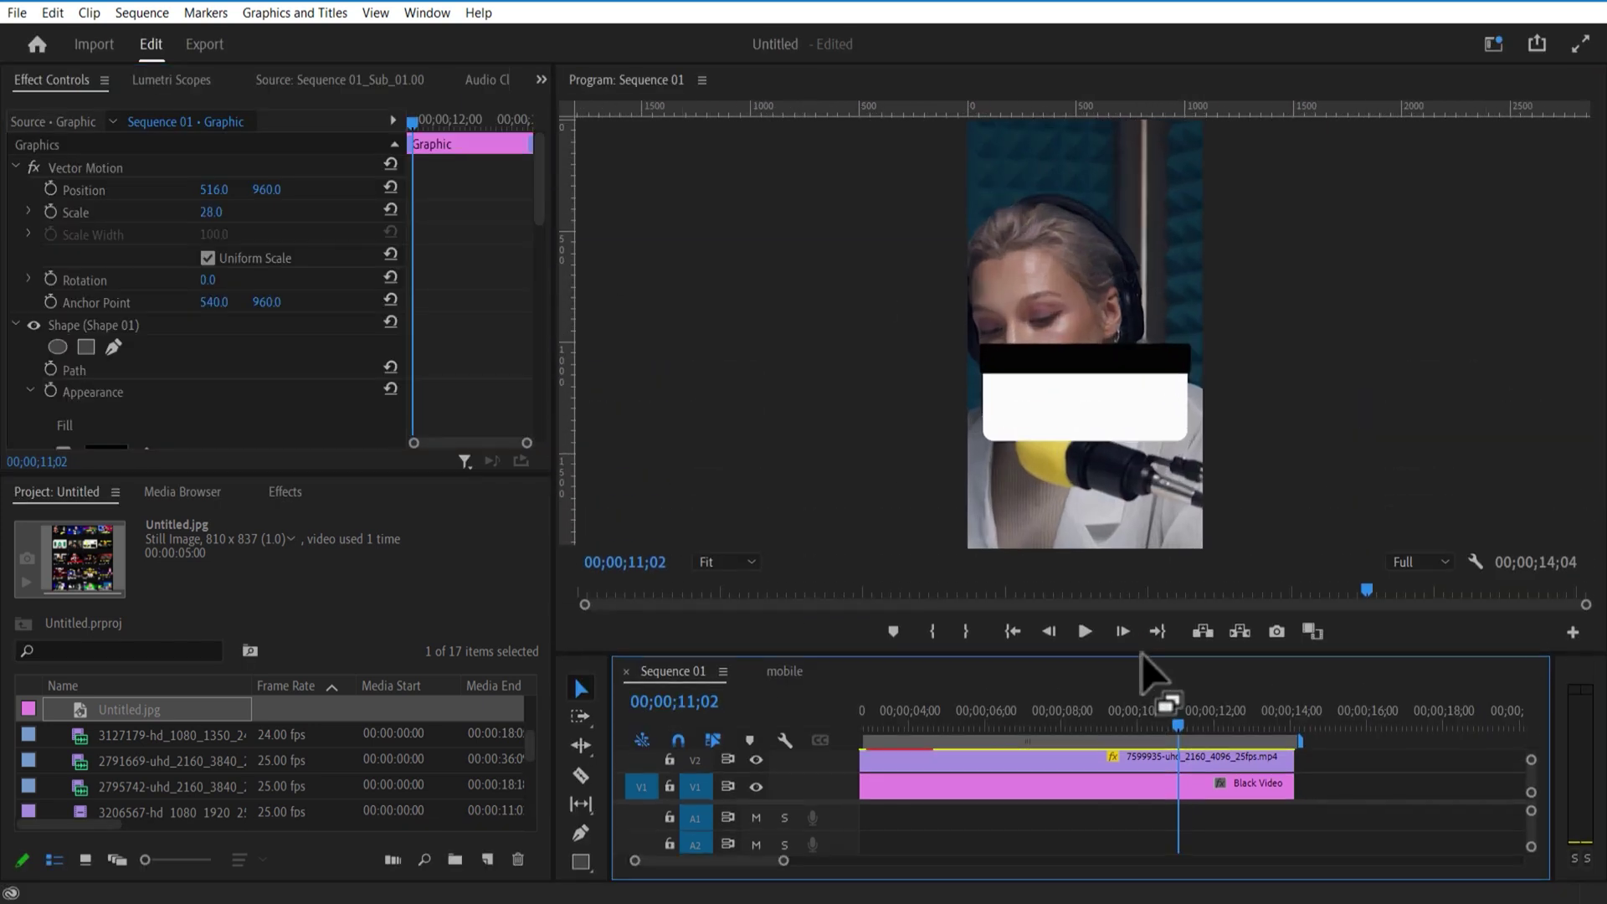
pyautogui.click(207, 258)
pyautogui.moveTo(214, 234); pyautogui.dragTo(153, 235)
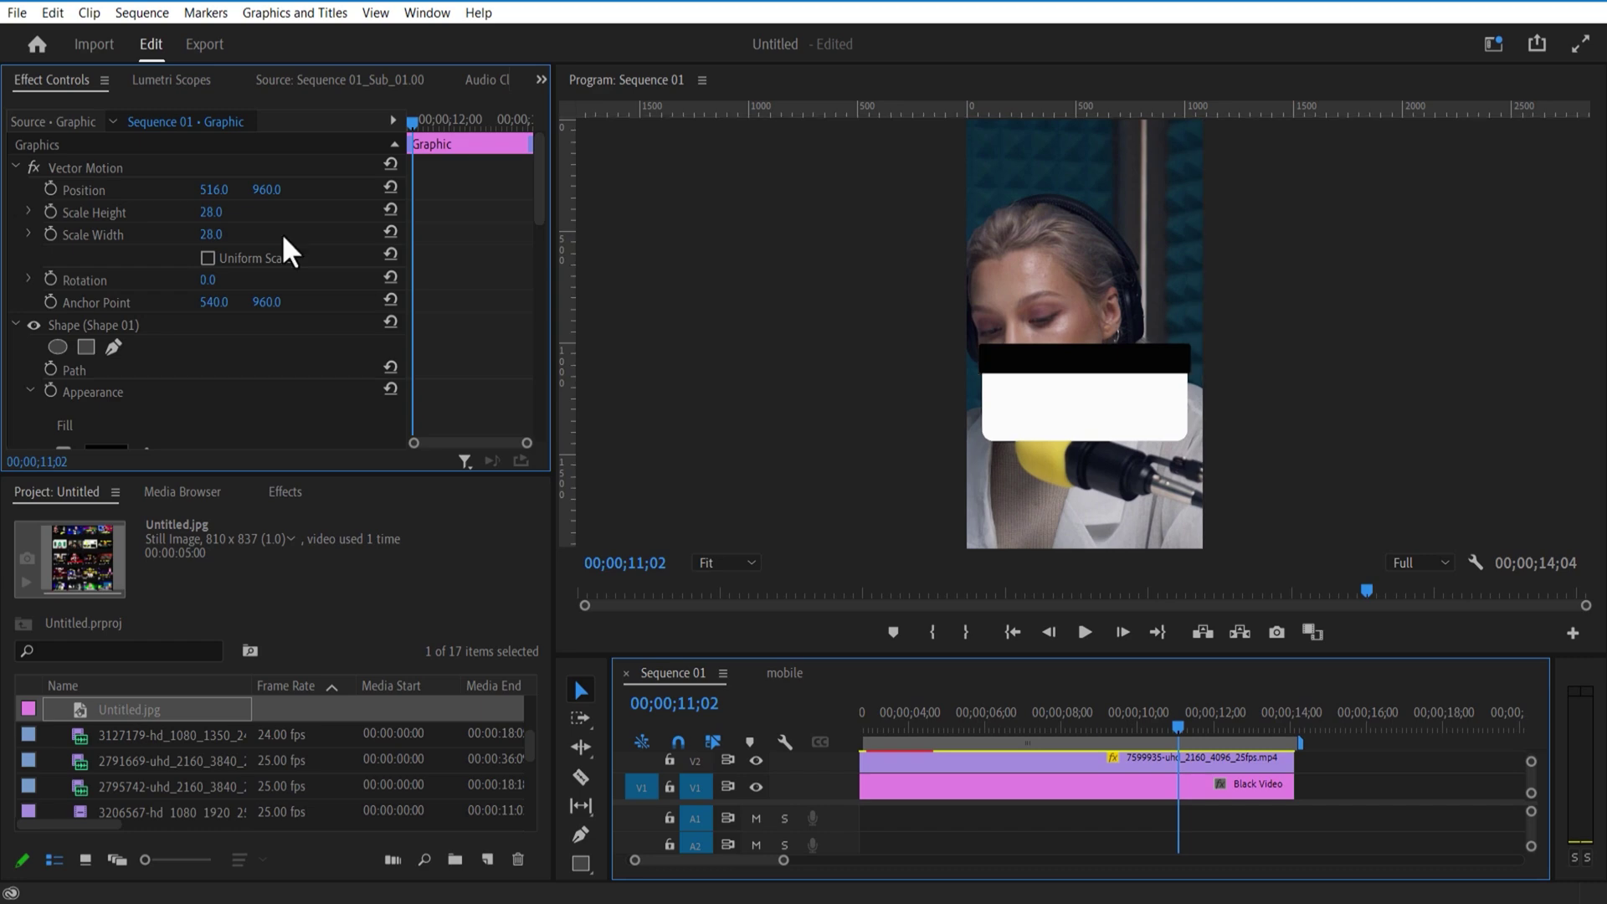
pyautogui.click(214, 235)
pyautogui.write('27.')
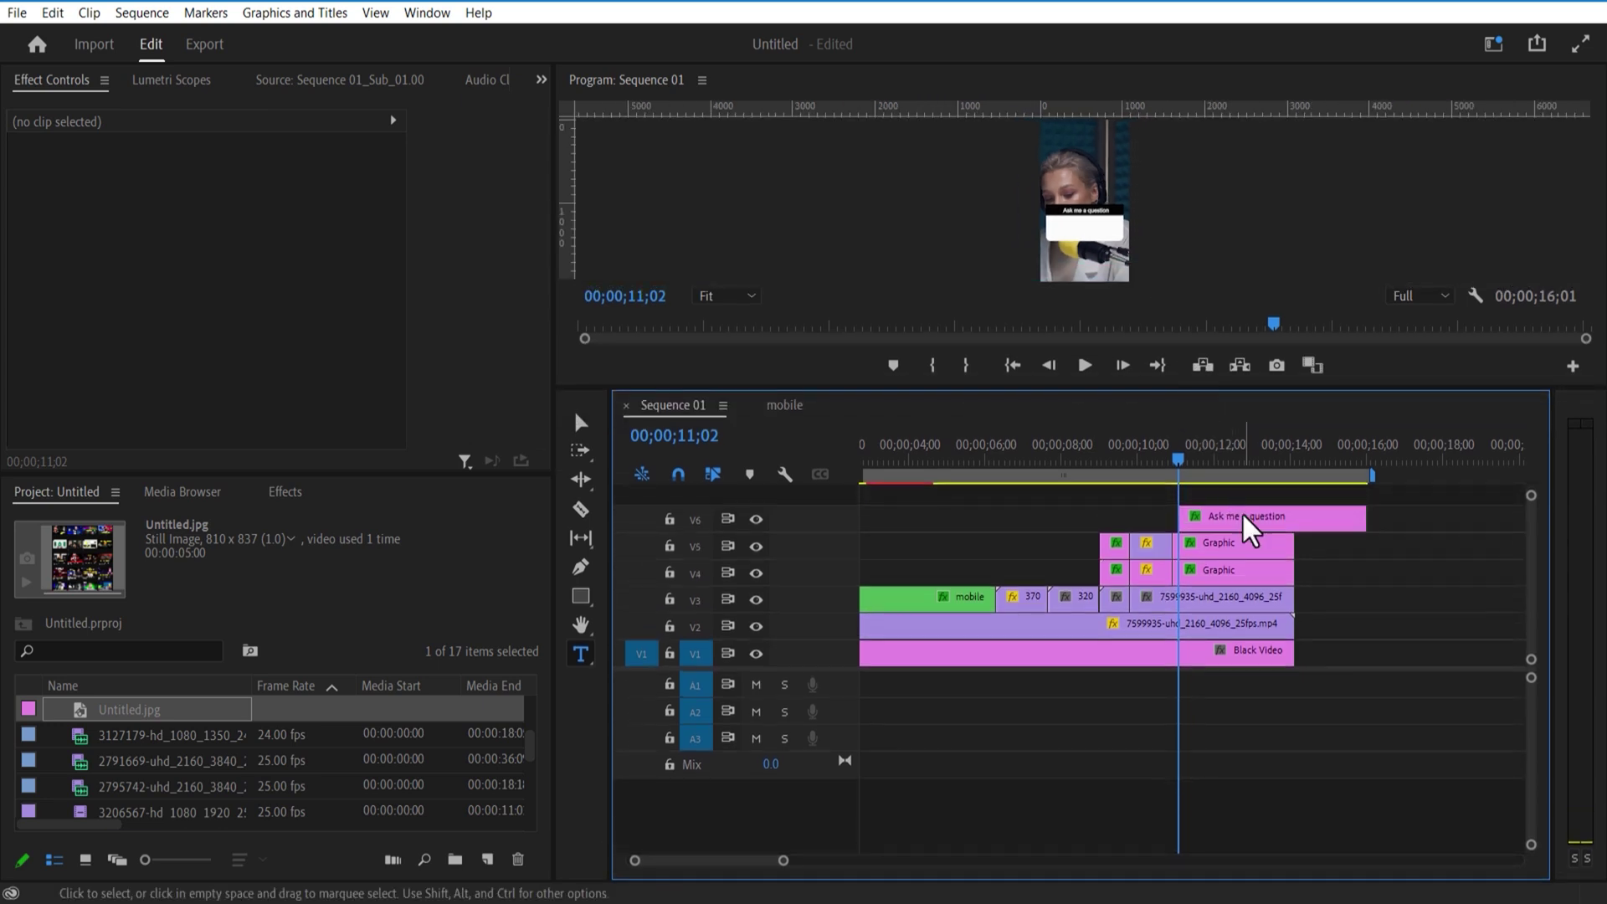
# Fit the "Ask me a question" title on V6 to the box clips and add the question "Where do i find these clips?" on V7.
pyautogui.moveTo(1326, 515); pyautogui.dragTo(1231, 502)
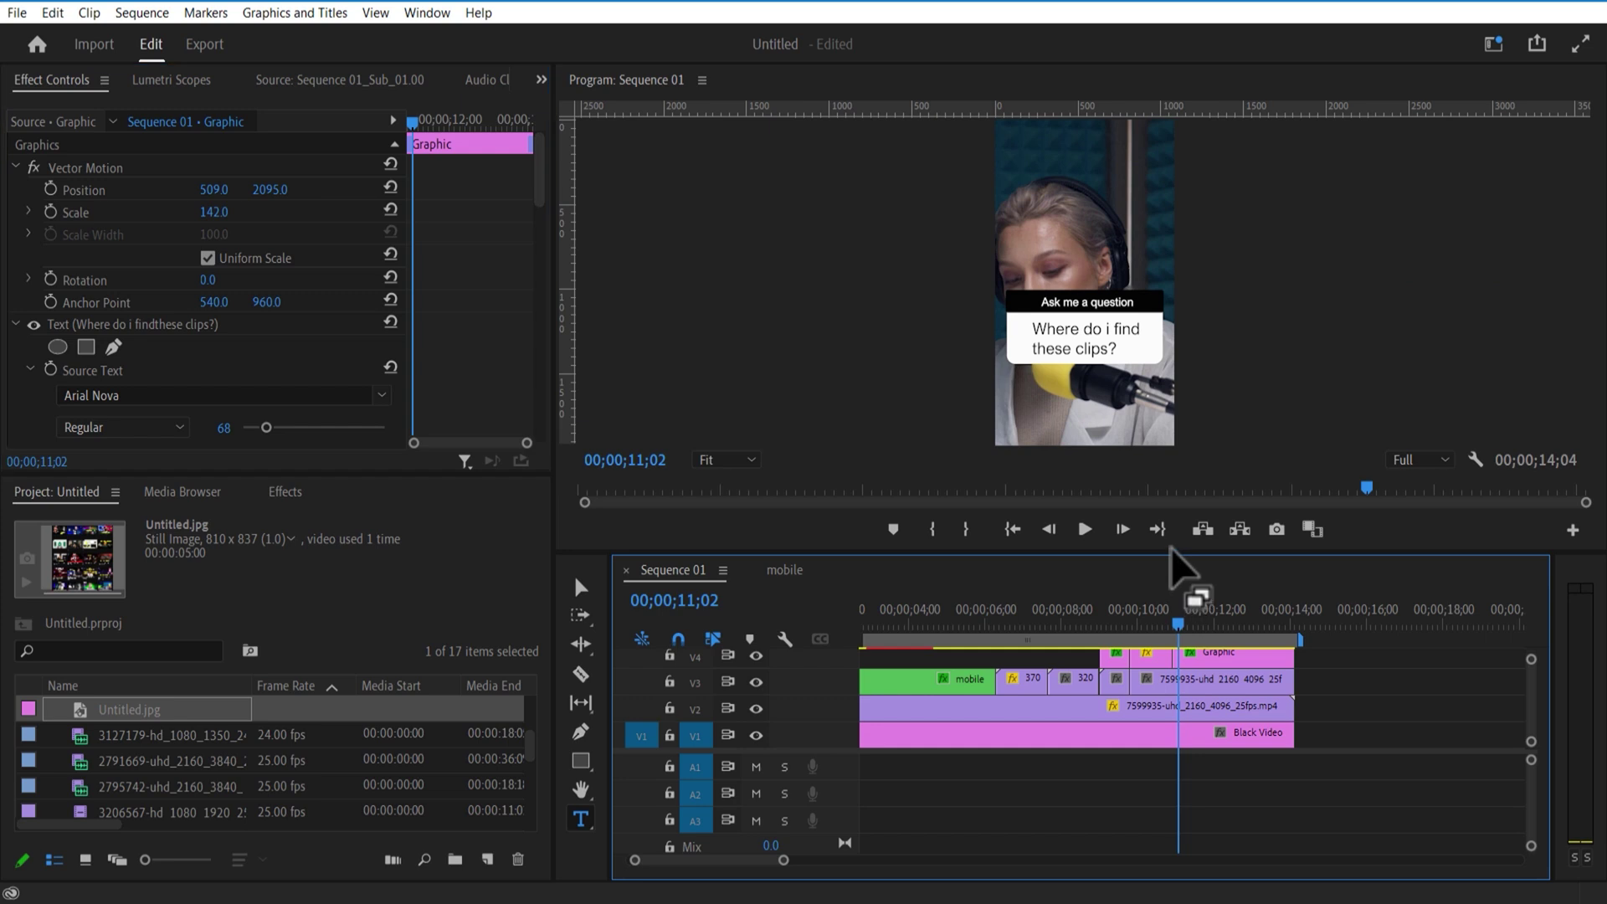
pyautogui.moveTo(1171, 550); pyautogui.dragTo(1196, 360)
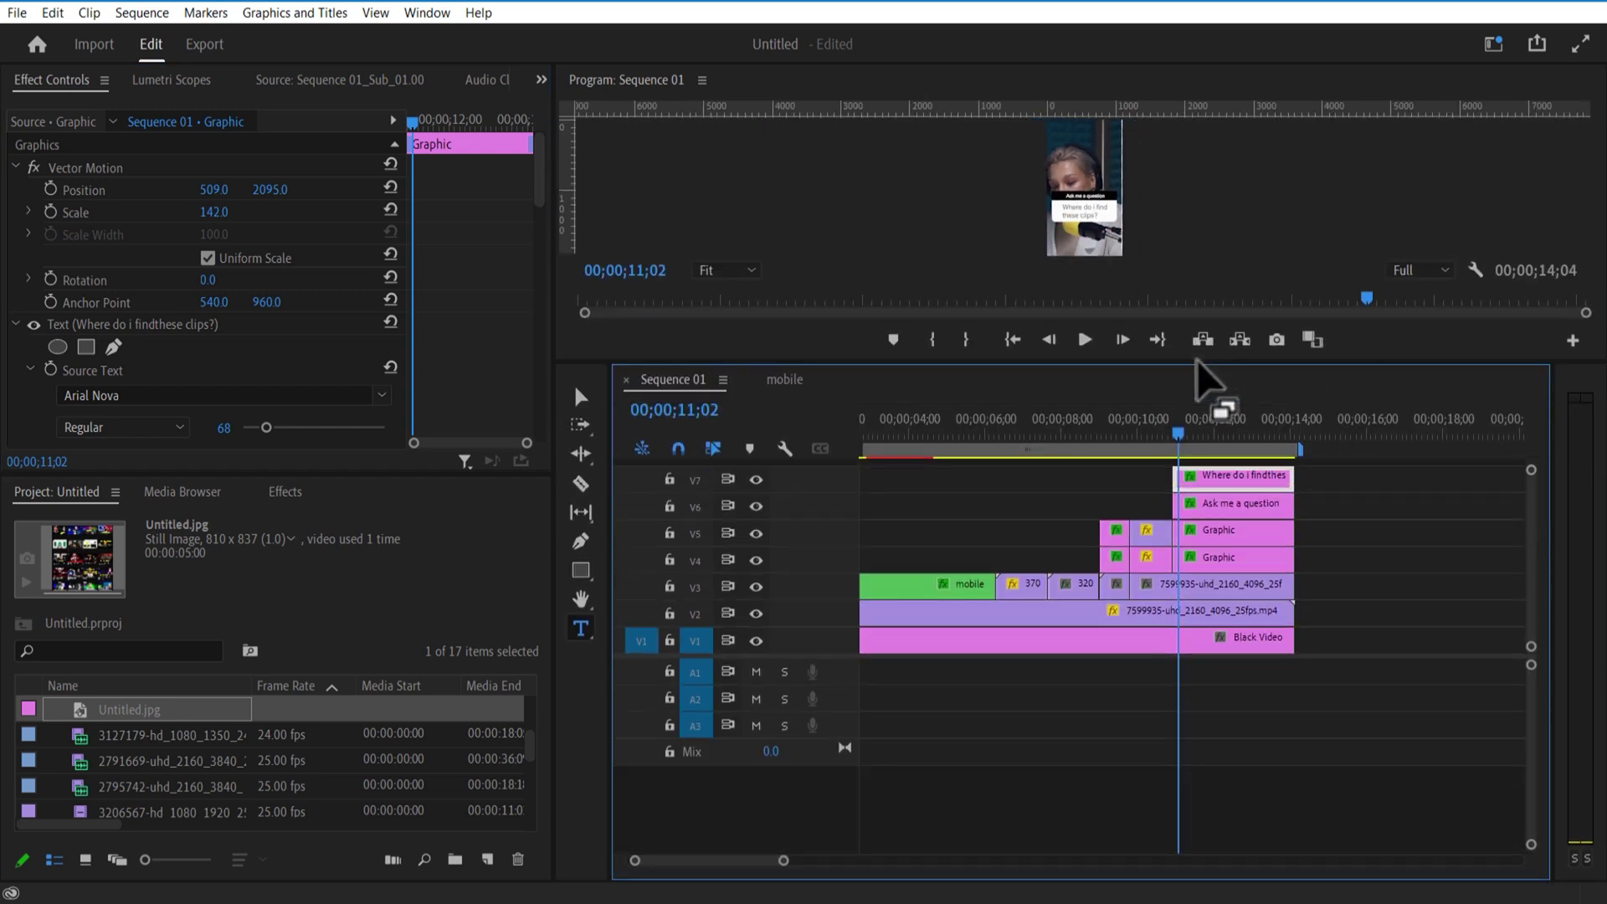
# Shorten the V7 question text to "Where".
pyautogui.doubleClick(1086, 210)
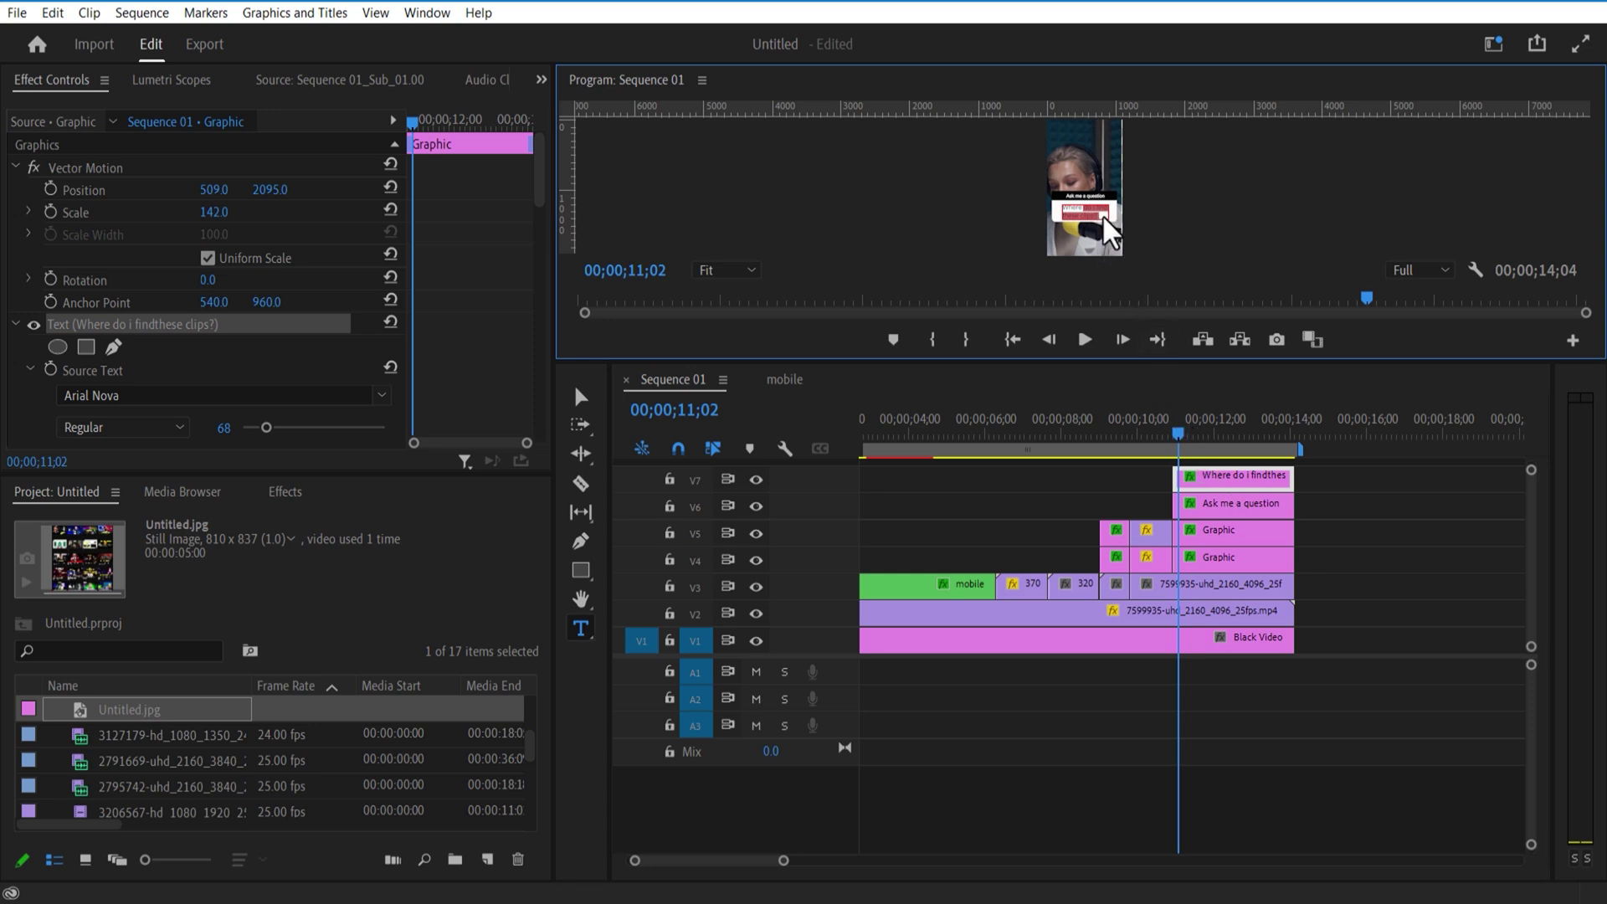
pyautogui.click(1320, 489)
pyautogui.moveTo(1218, 362); pyautogui.dragTo(1205, 277)
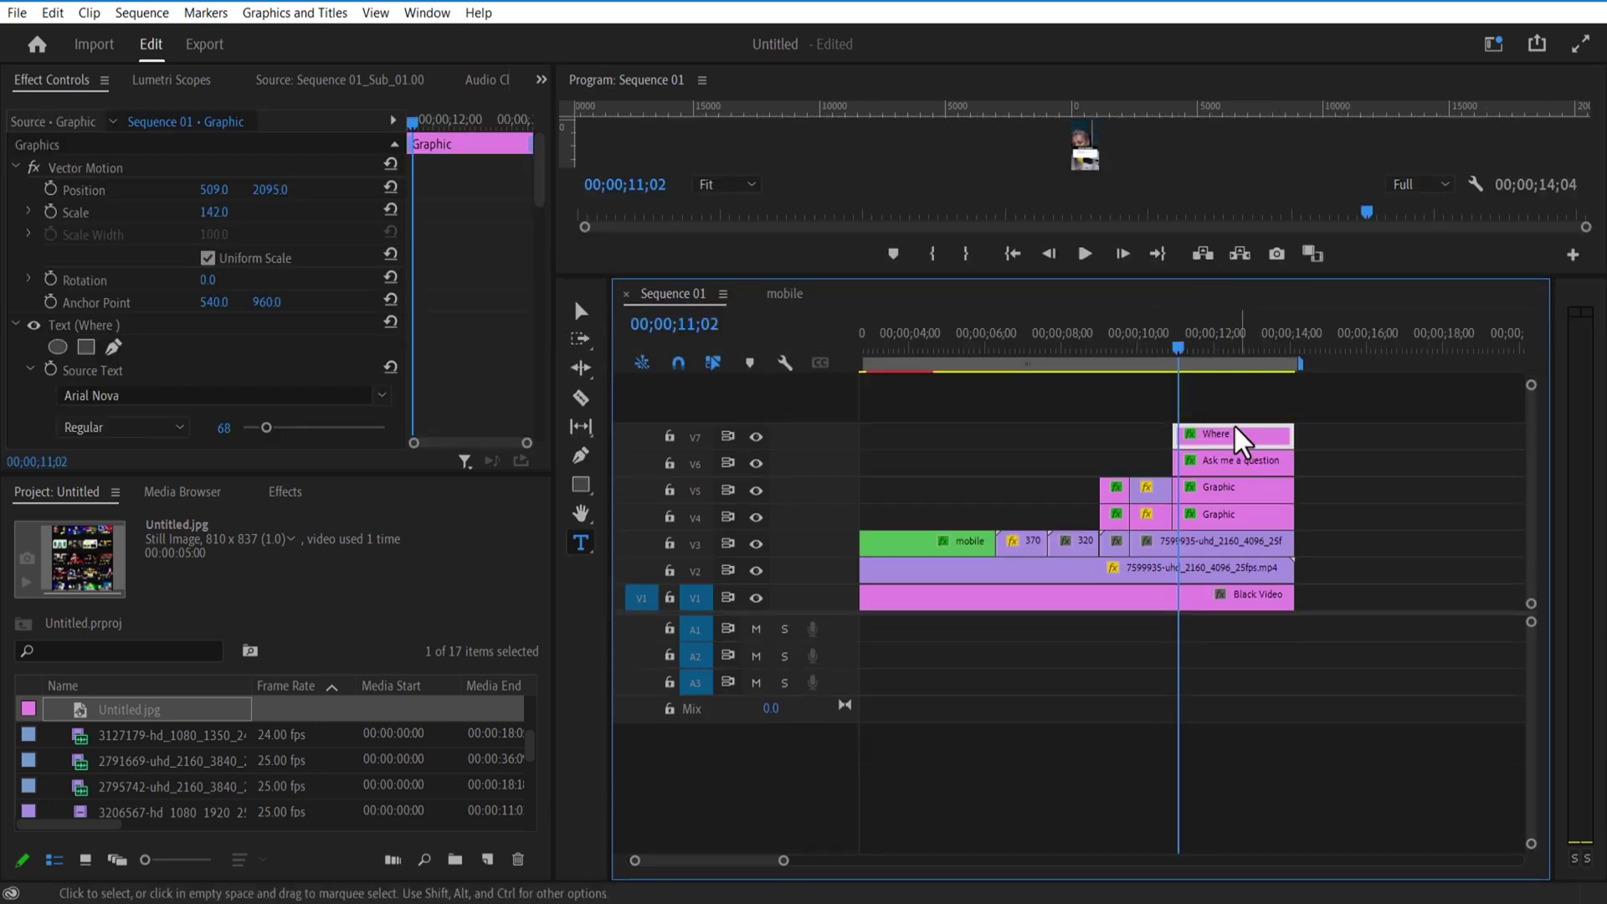
# Duplicate the "Where" text onto V8, V9 and V10 as staggered copies reading "Where do i", "Where do i find" and the full question.
pyautogui.moveTo(1229, 432); pyautogui.dragTo(1219, 421)
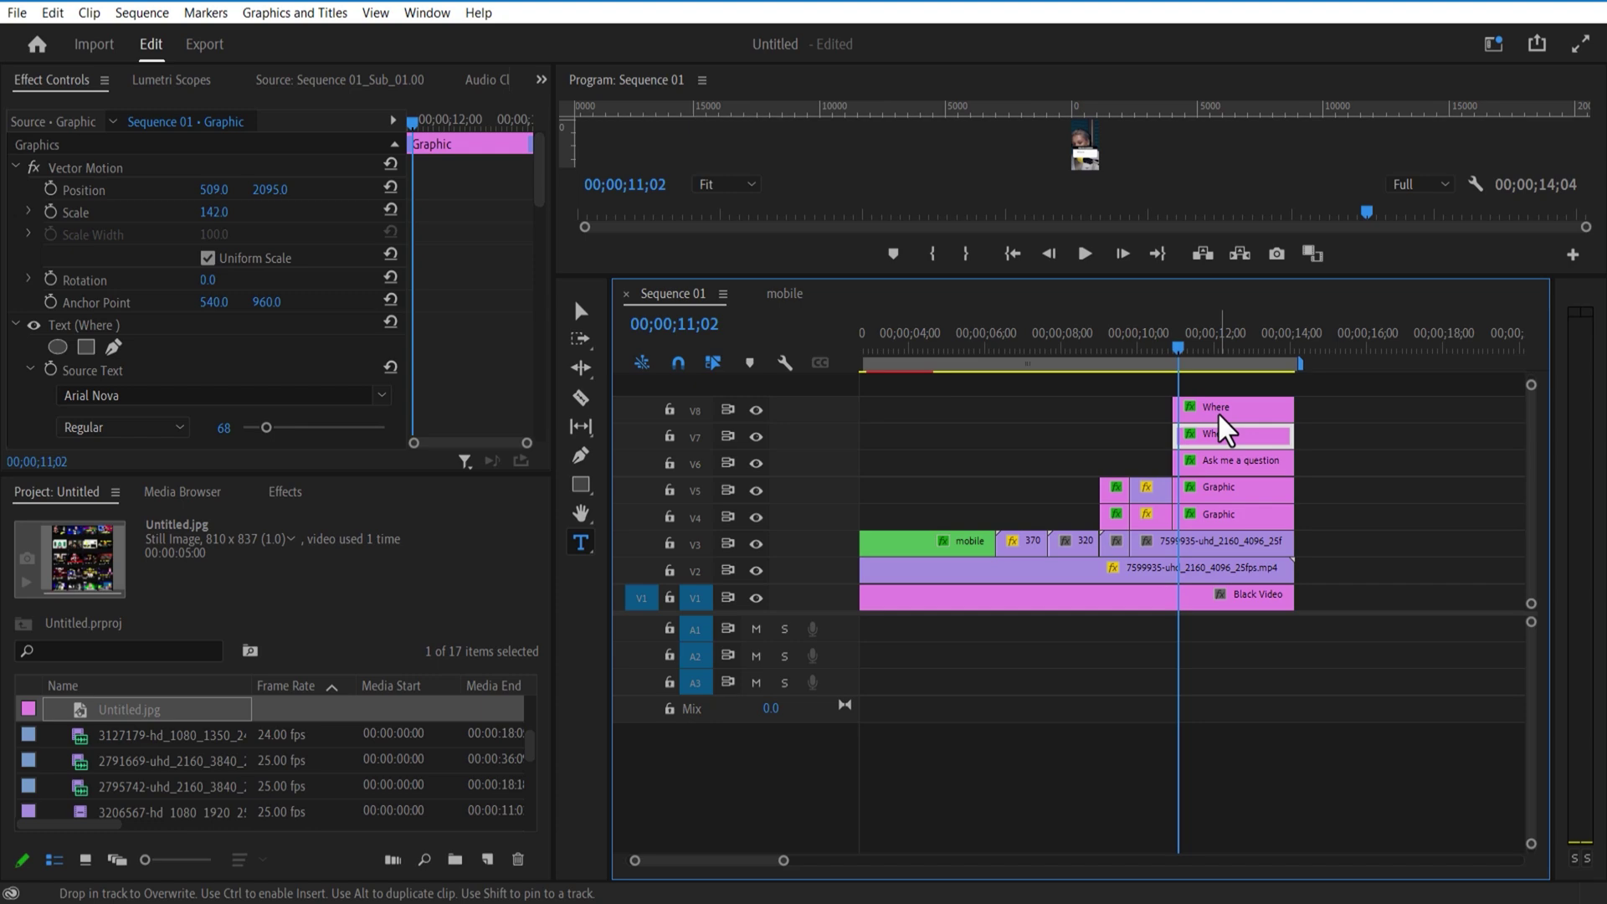
pyautogui.moveTo(1208, 279); pyautogui.dragTo(1222, 624)
pyautogui.click(1052, 388)
pyautogui.write('do i findthese clips?')
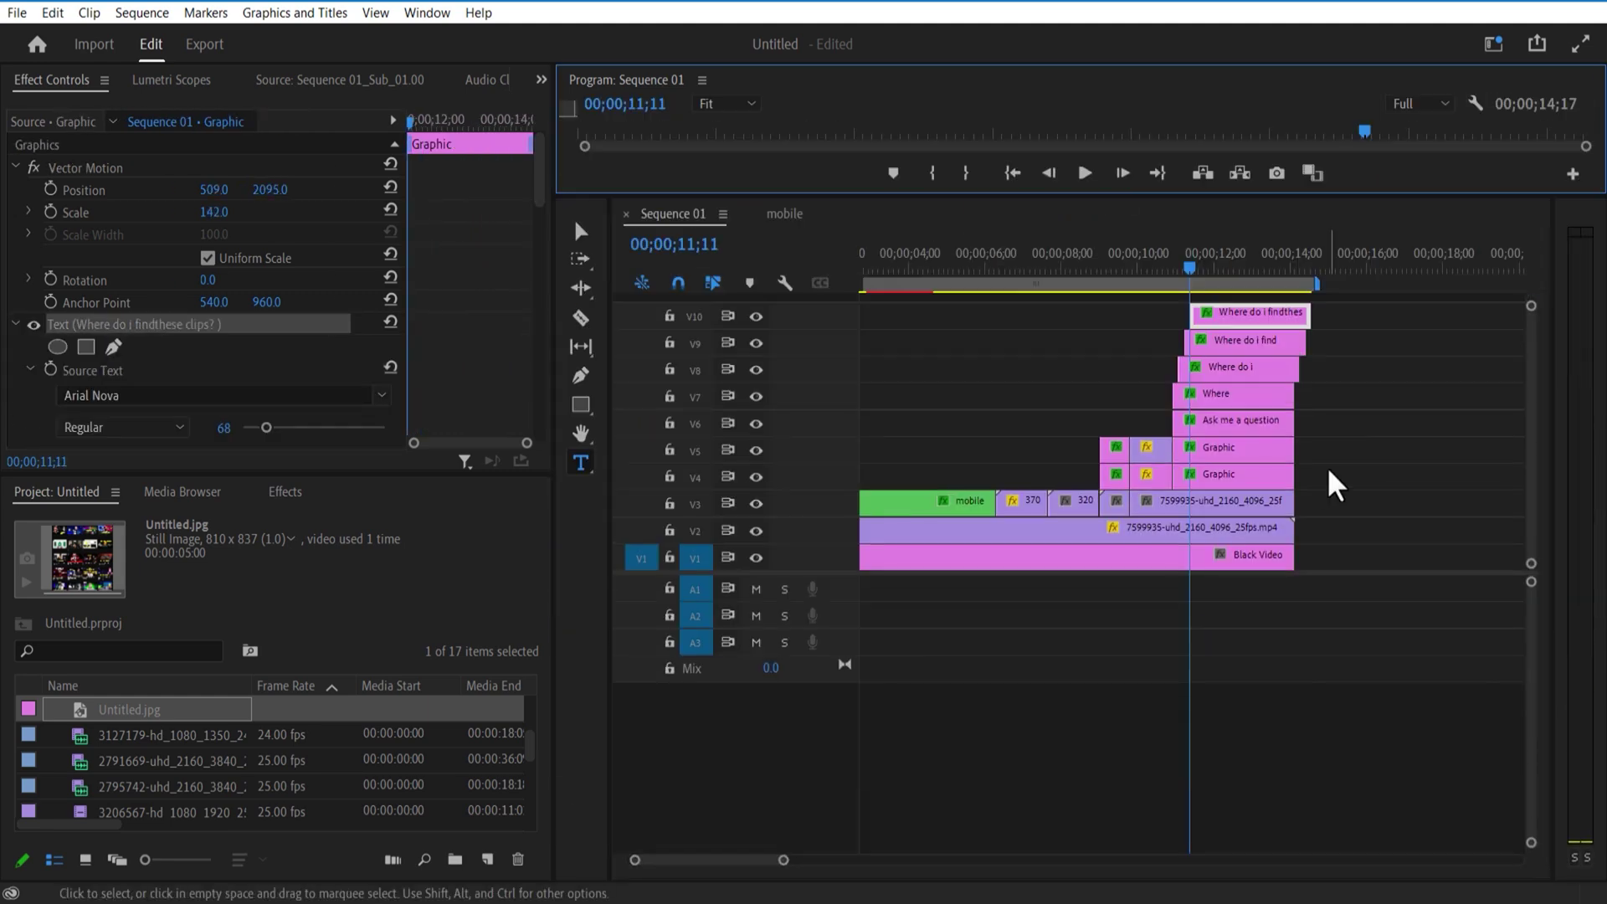
# Nest the box graphics and all question text clips from V4 to V10 as "text box".
pyautogui.moveTo(1337, 486); pyautogui.dragTo(1188, 305)
pyautogui.rightClick(1237, 327)
pyautogui.click(1287, 500)
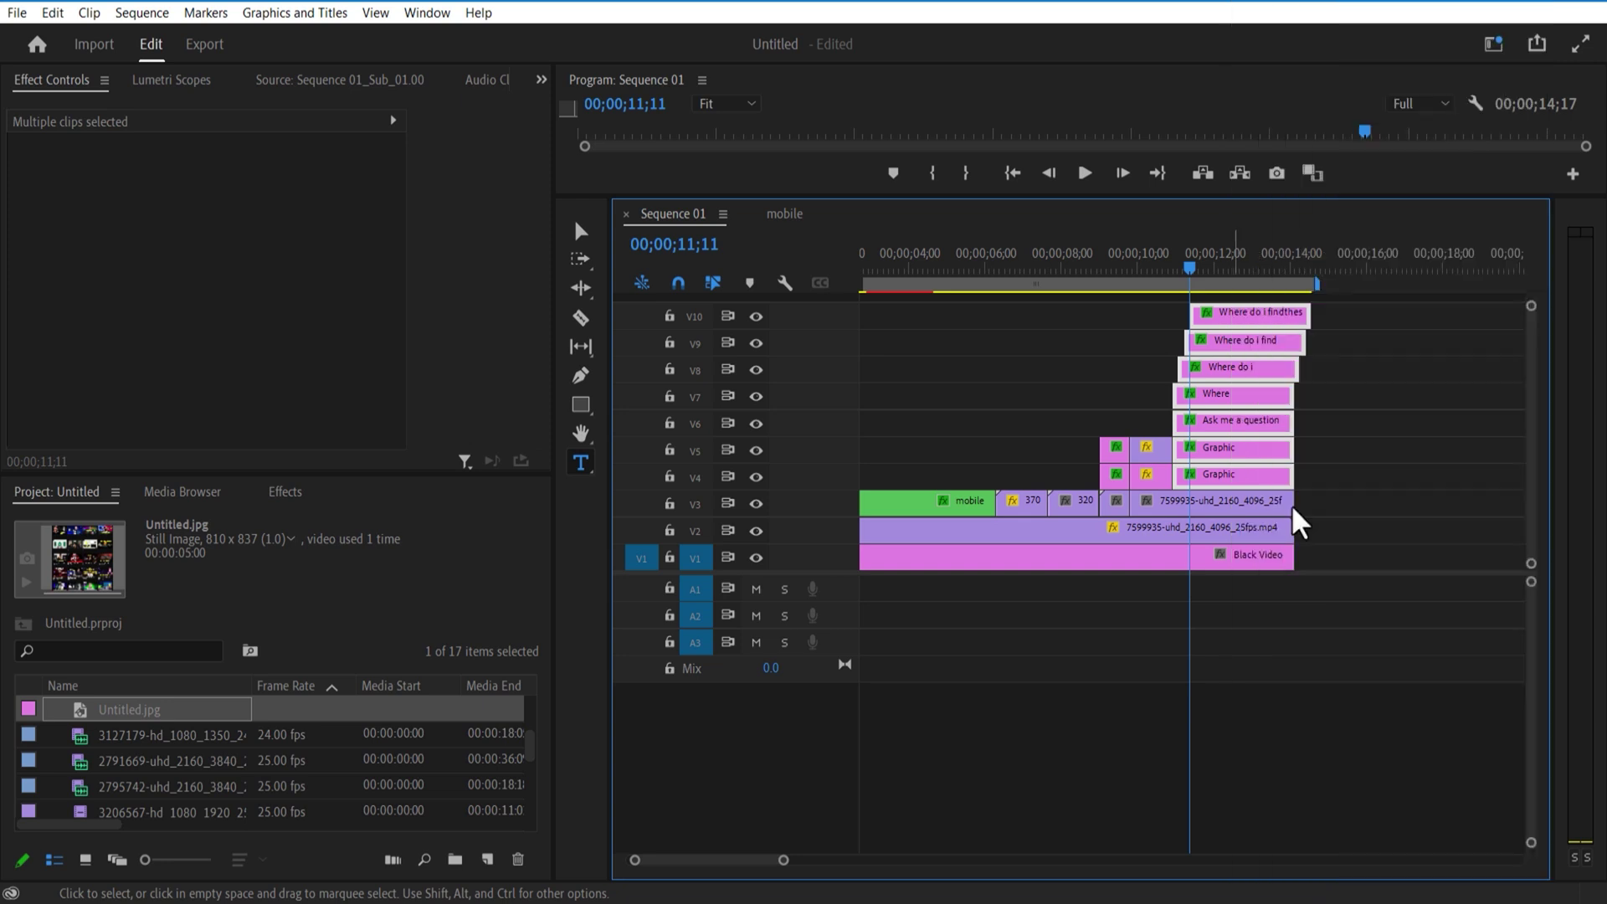
pyautogui.write('text box')
pyautogui.press('Return')
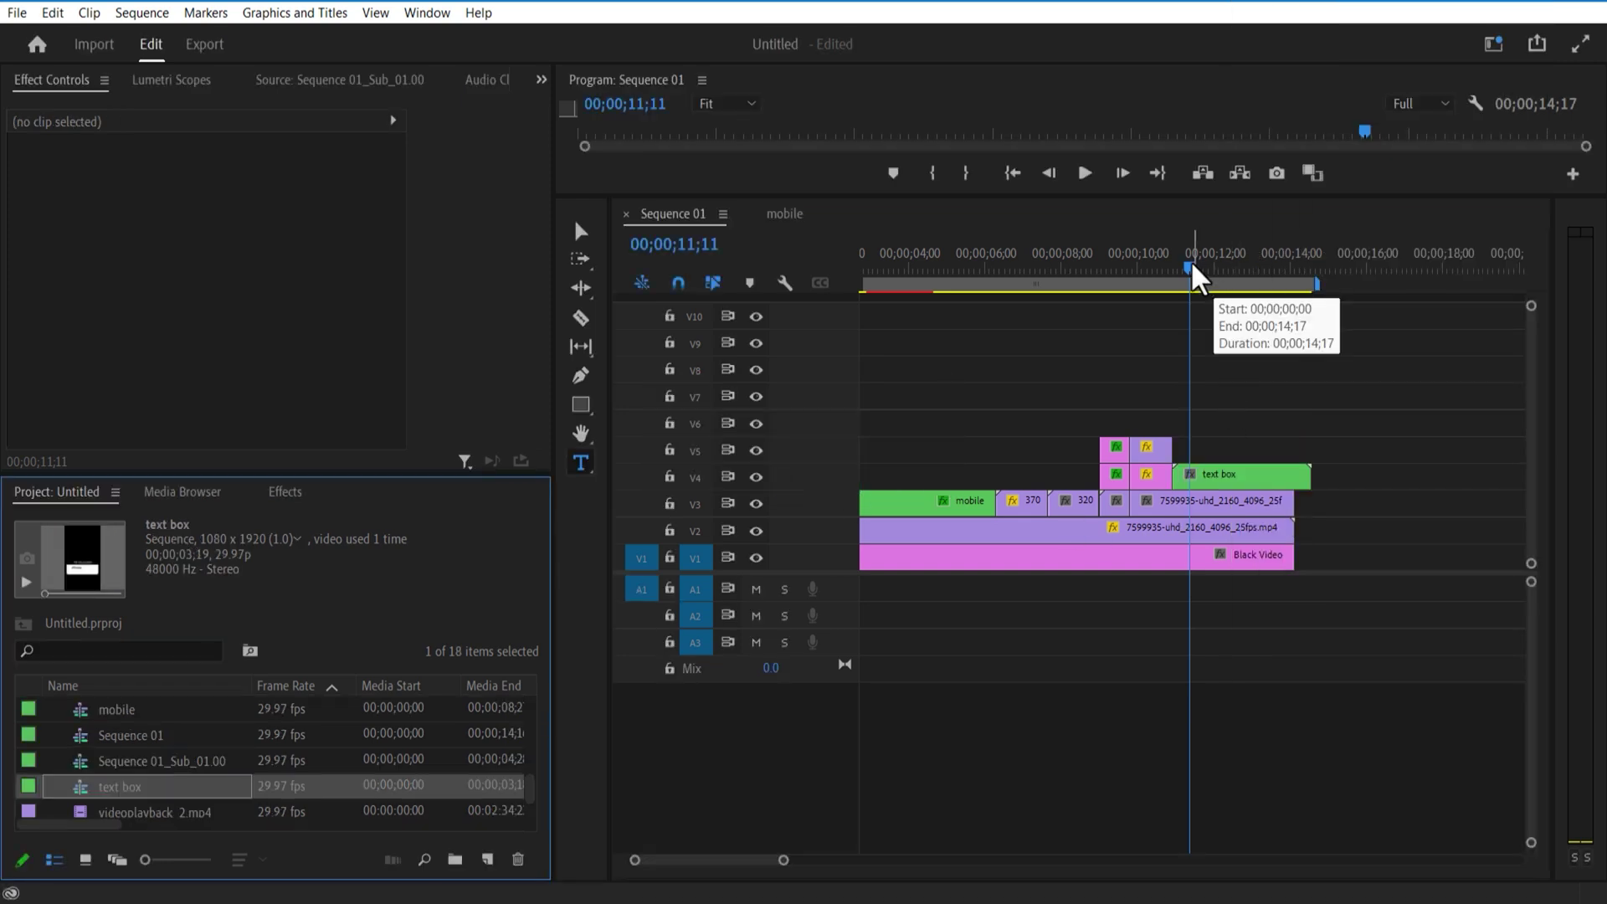
# Cut the text box nest at 00;00;11;21 and delete the part after the cut.
pyautogui.moveTo(1192, 269); pyautogui.dragTo(1173, 273)
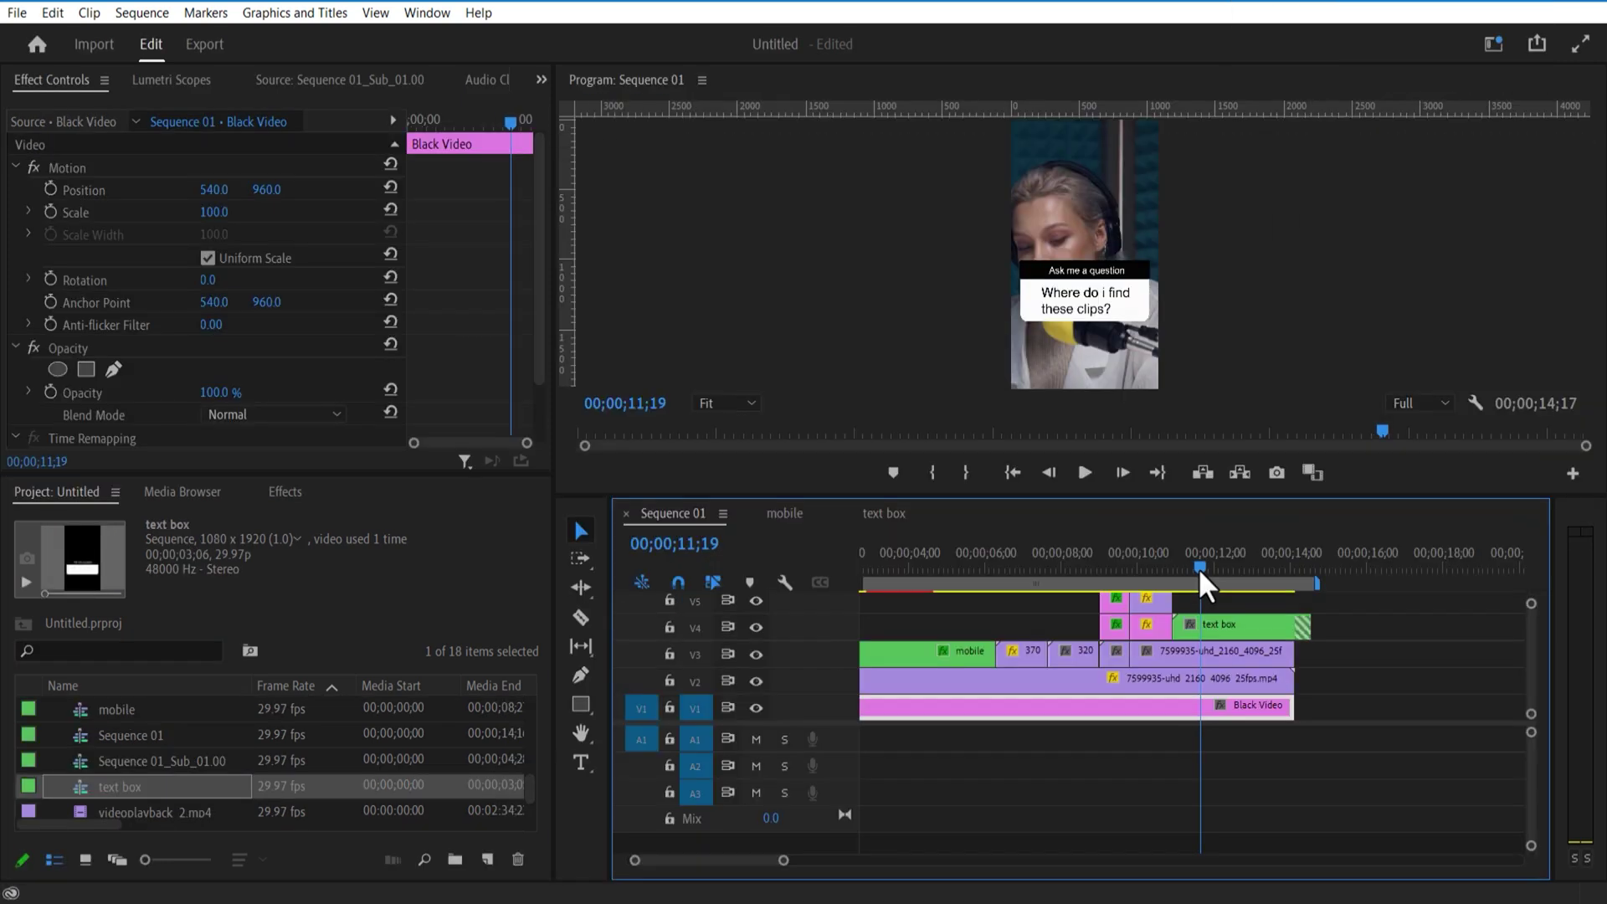
pyautogui.moveTo(1202, 575); pyautogui.dragTo(1204, 576)
pyautogui.click(580, 617)
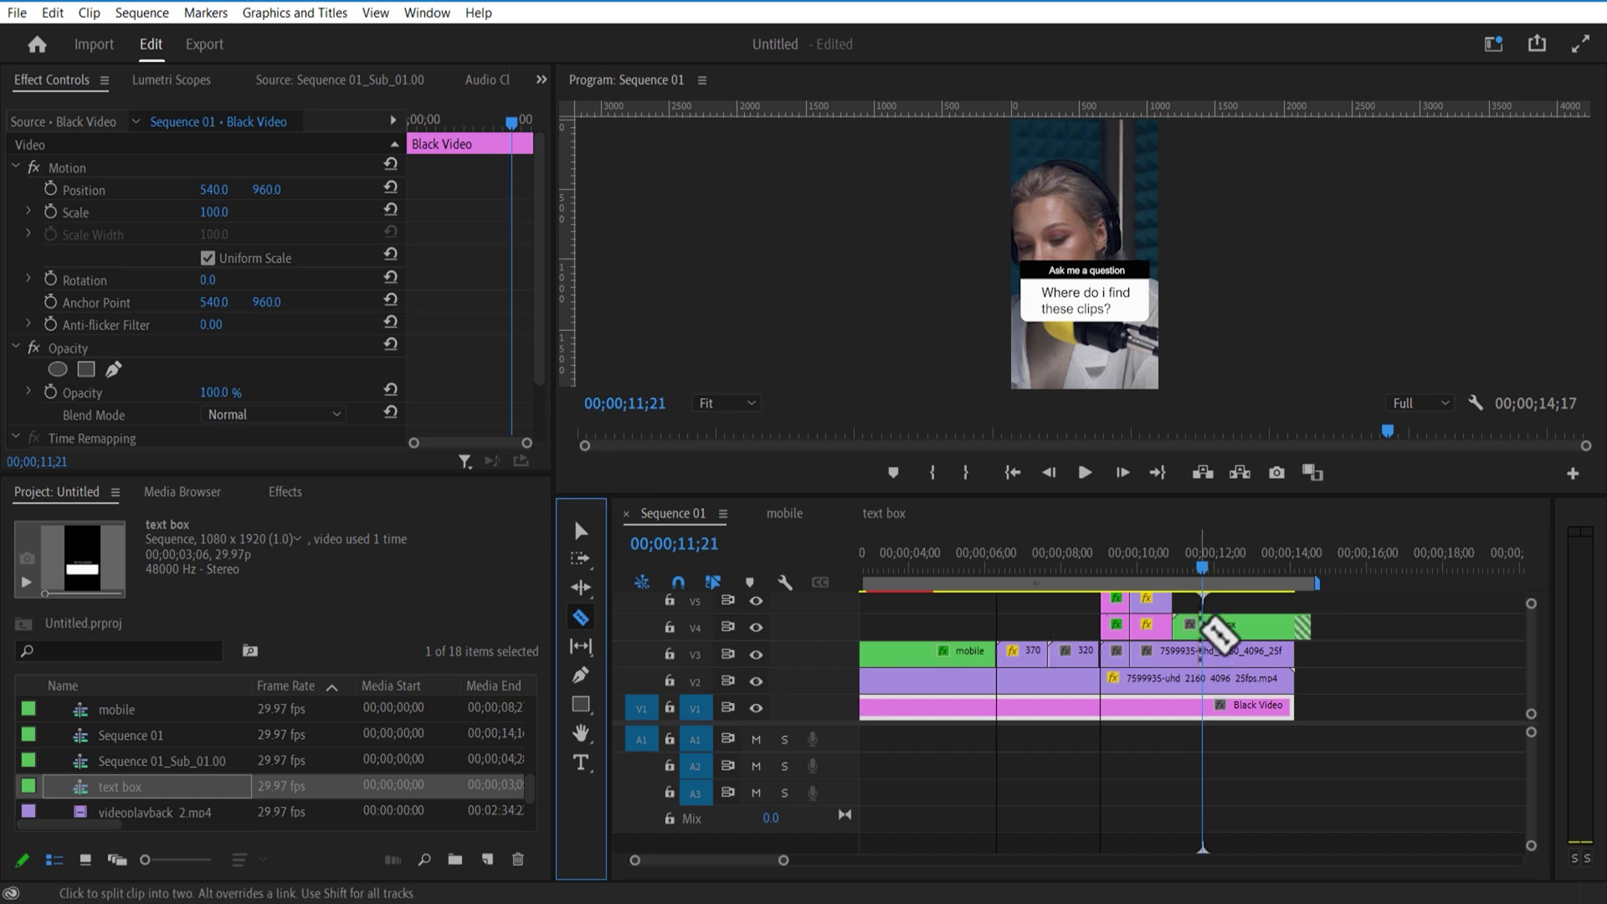
pyautogui.click(1203, 626)
pyautogui.click(581, 531)
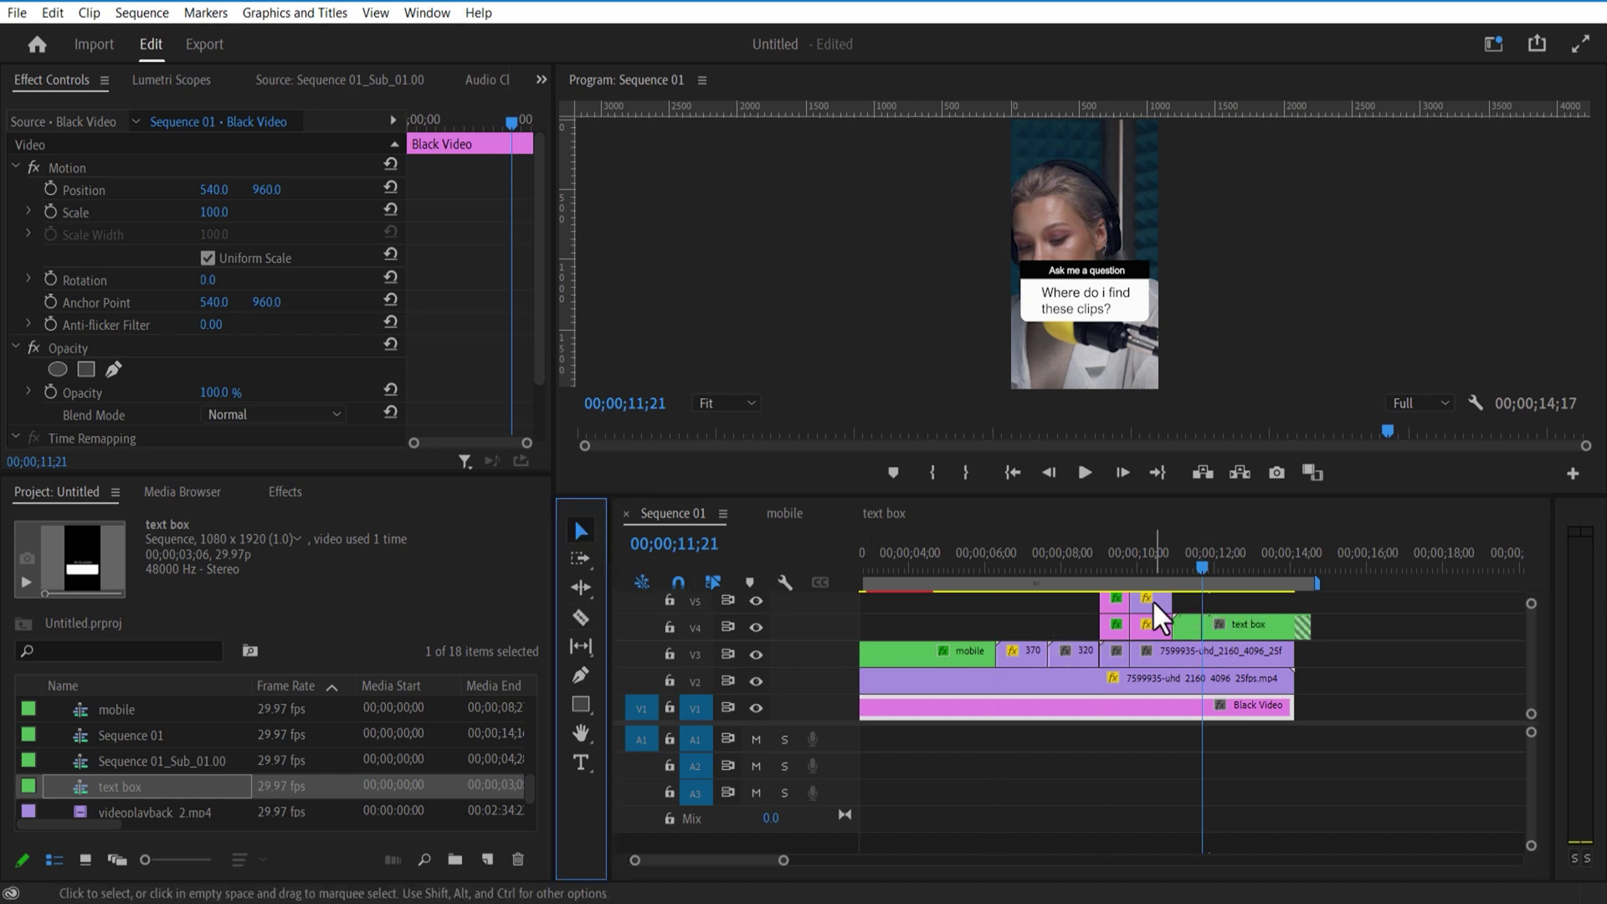
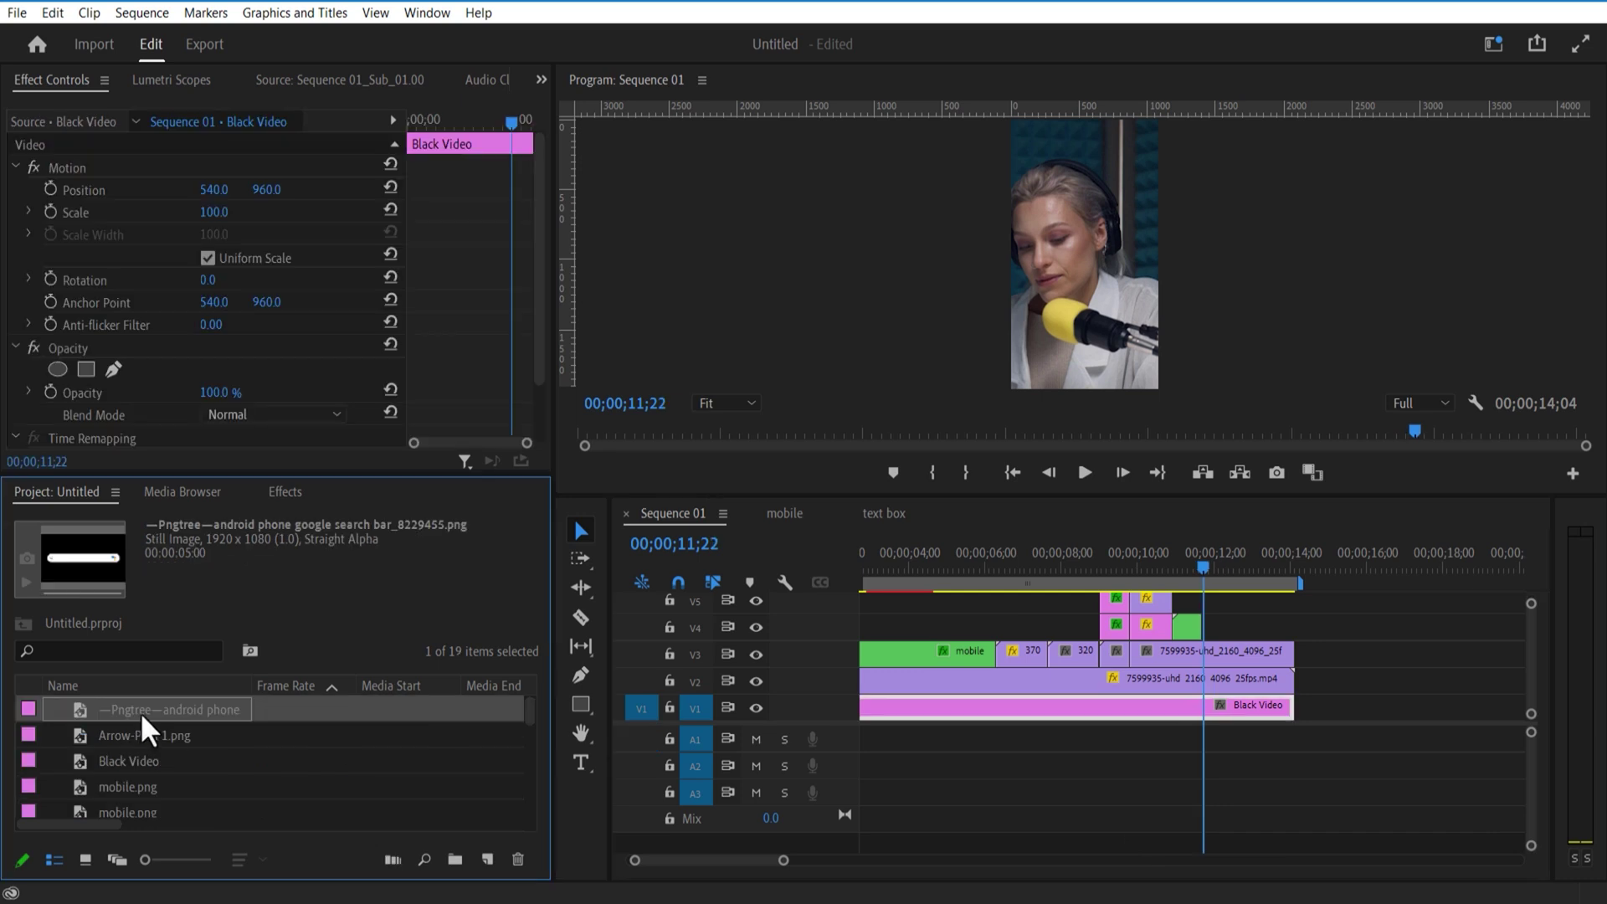
# Place the android phone google search bar PNG on V4 at 00;00;11;22 as "search bar" with scale 46.
pyautogui.moveTo(143, 711); pyautogui.dragTo(1210, 634)
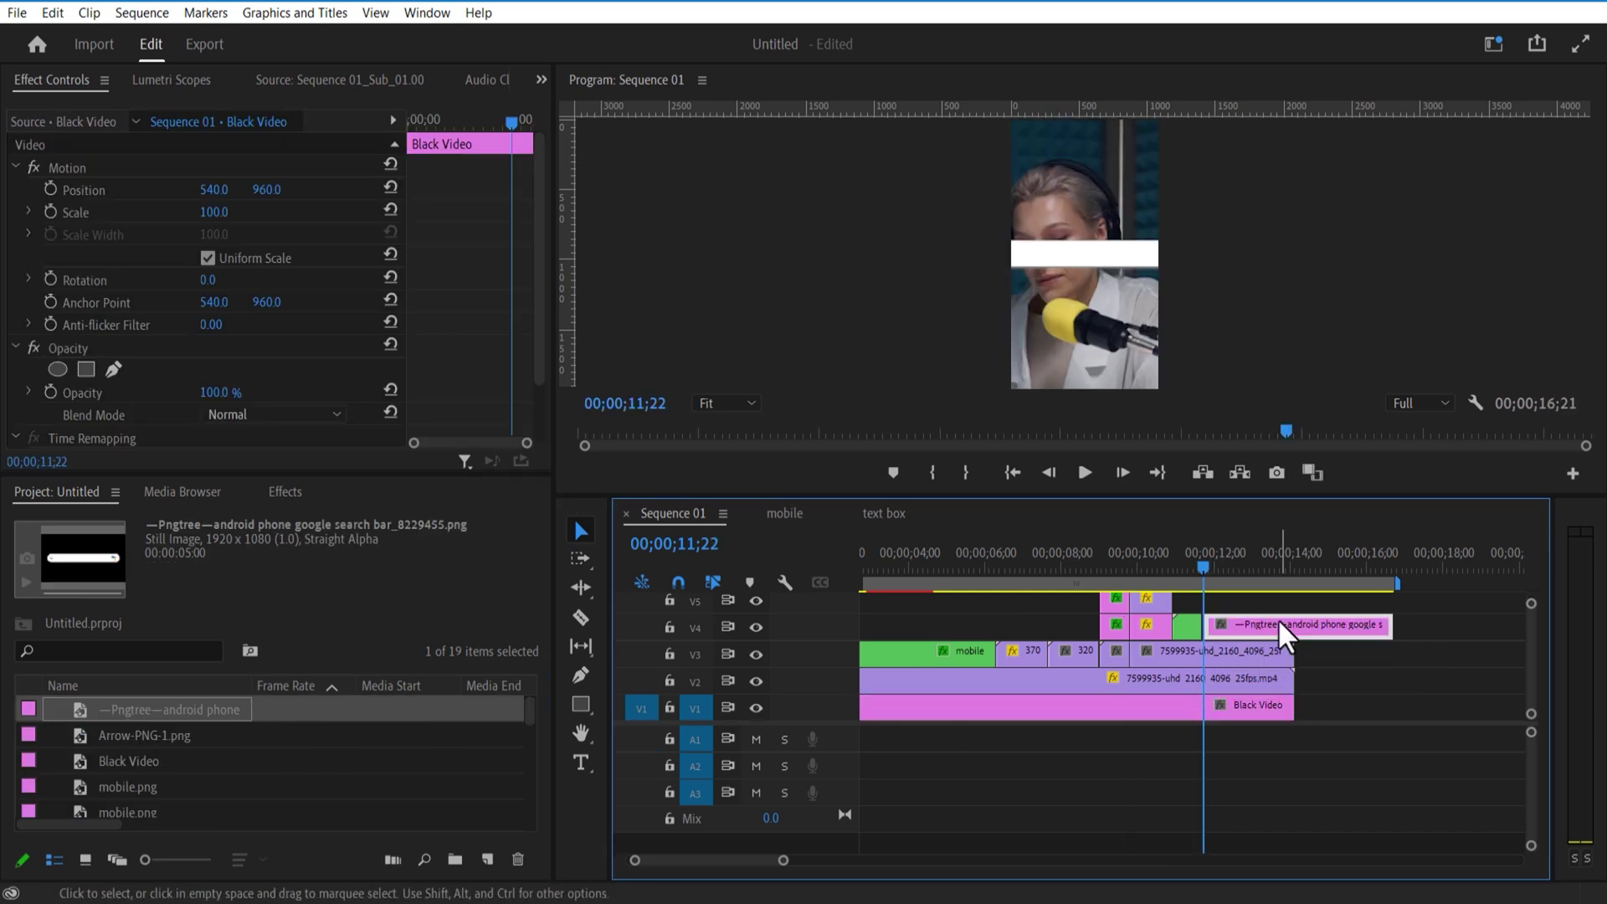
pyautogui.moveTo(783, 861)
pyautogui.mouseDown()
pyautogui.moveTo(804, 860)
pyautogui.moveTo(764, 860)
pyautogui.mouseUp()
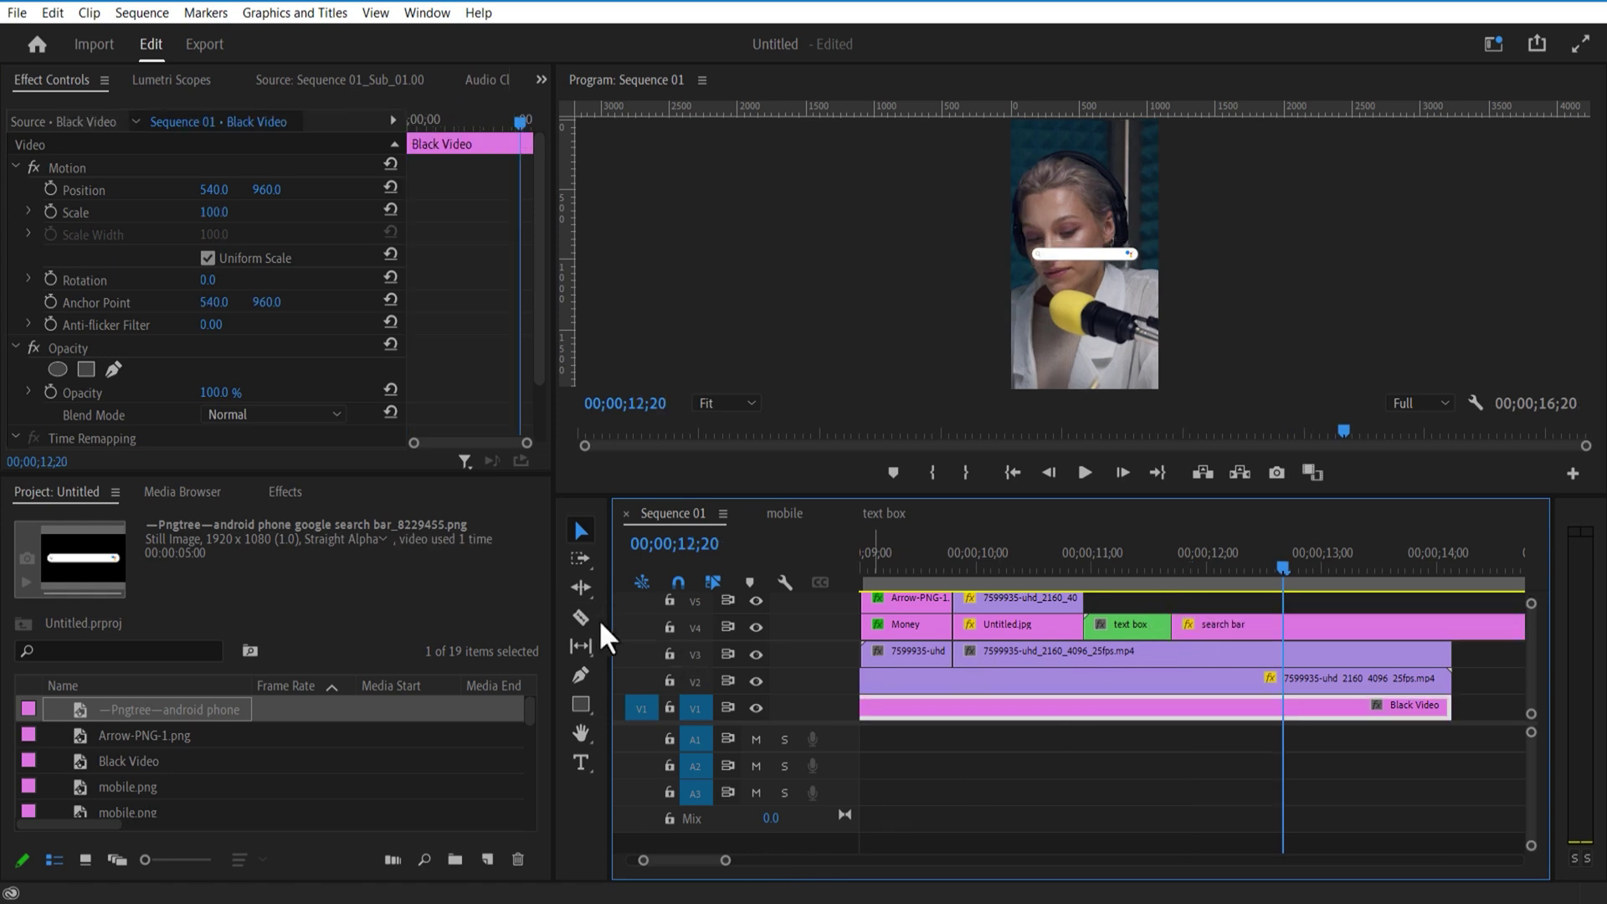
# Cut the search bar clip at 00;00;12;20, delete the remainder, and select the kept part.
pyautogui.click(581, 618)
pyautogui.click(1285, 625)
pyautogui.click(580, 531)
pyautogui.click(1319, 631)
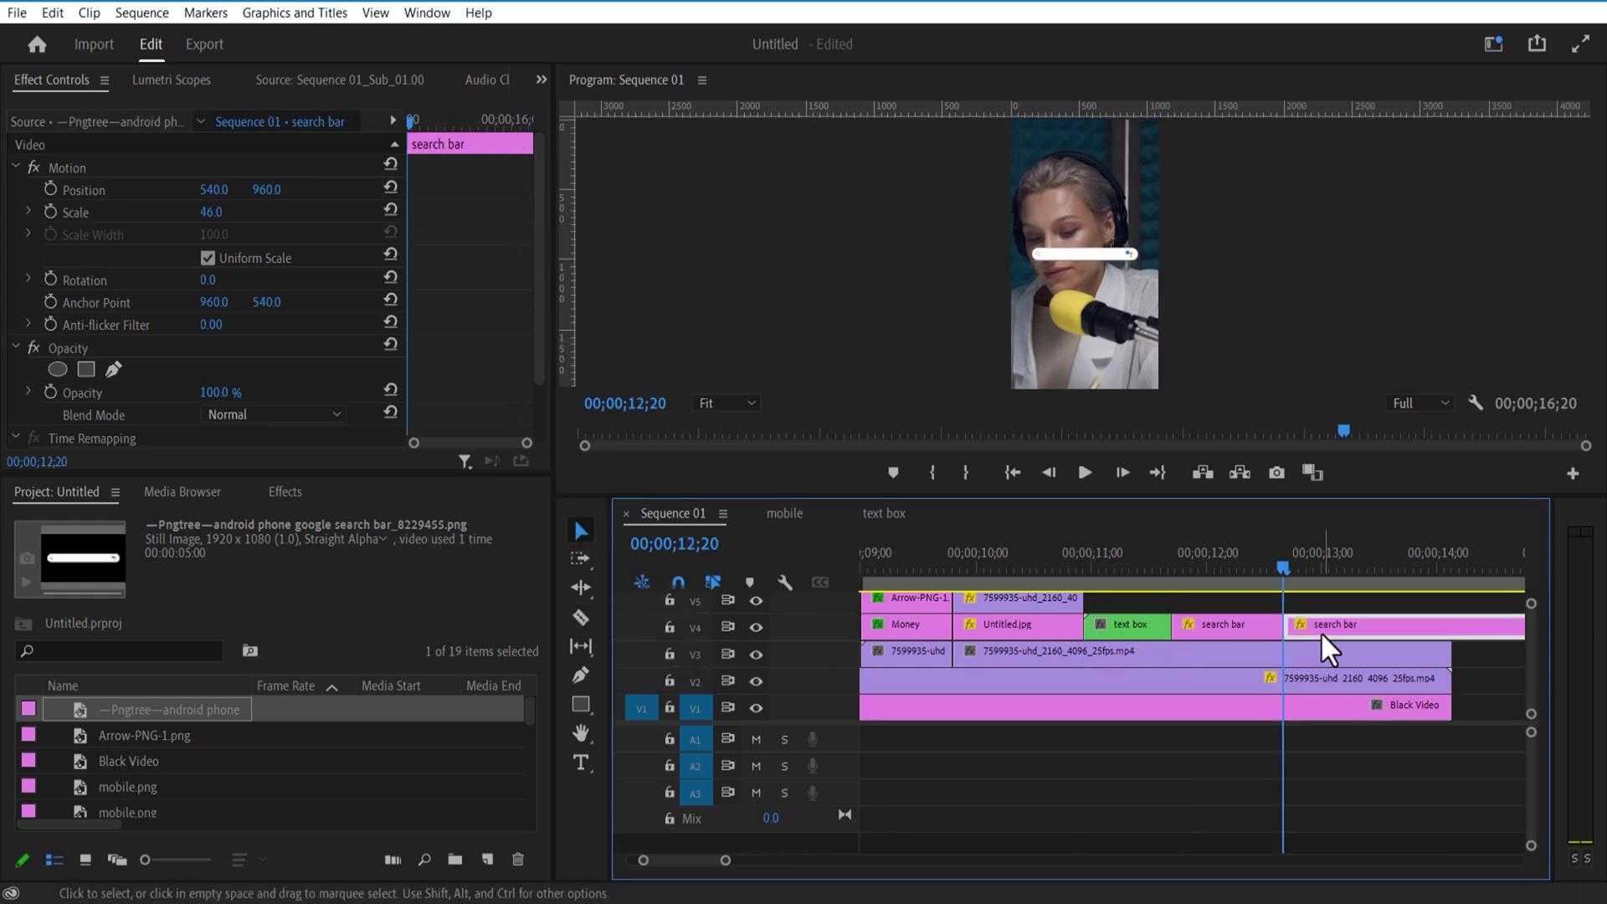
pyautogui.press('Delete')
pyautogui.click(1186, 619)
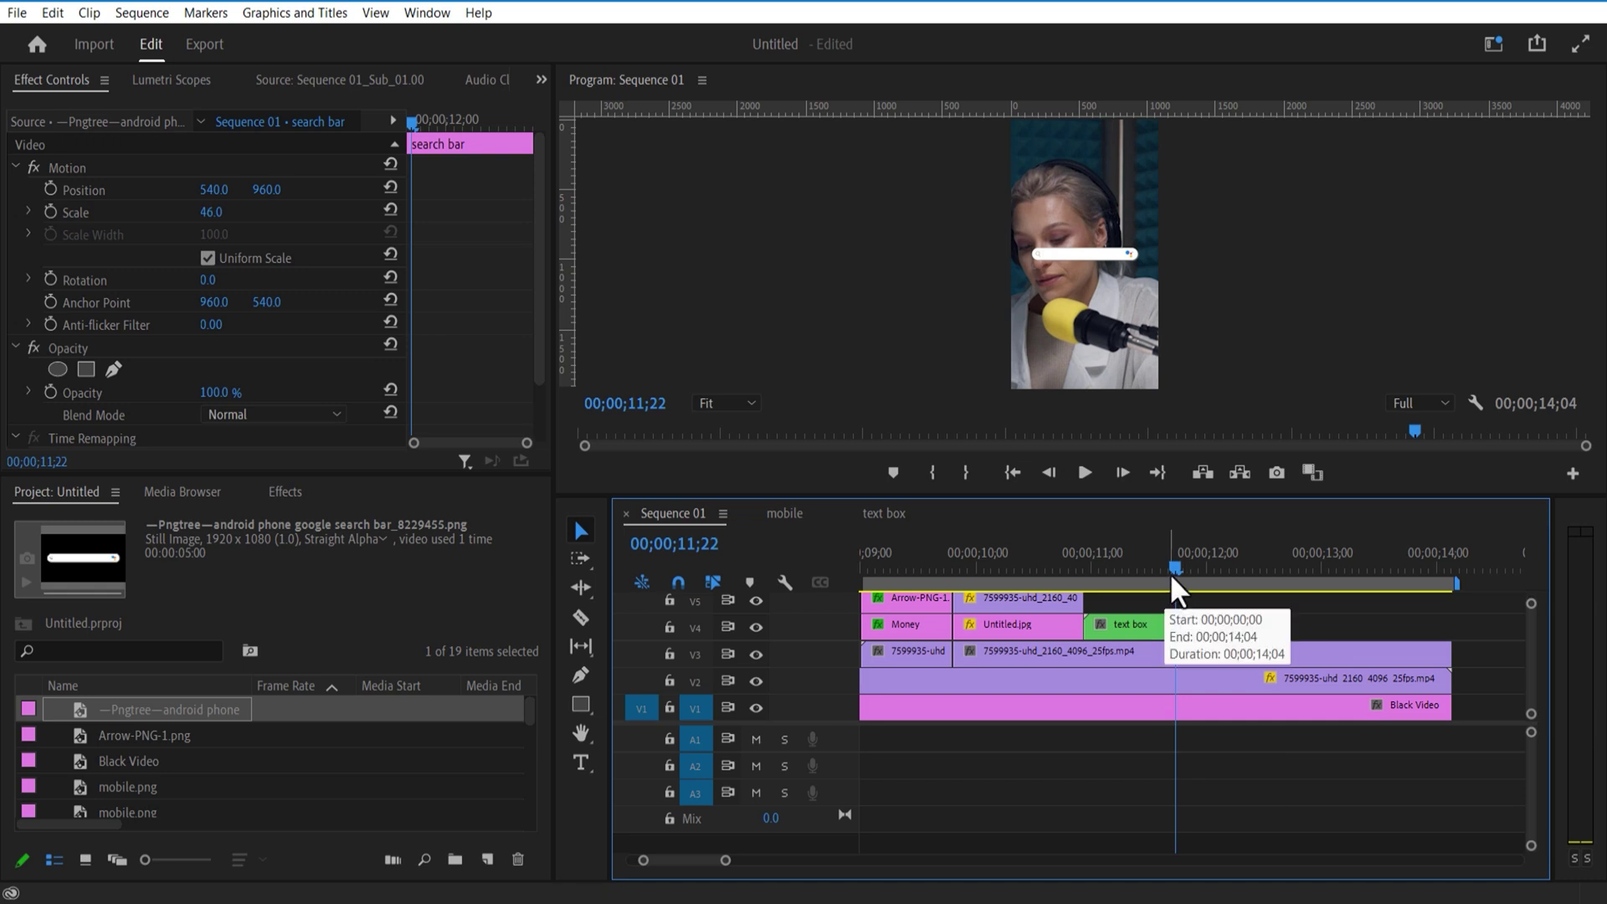
# Add a rectangular opacity mask to the search bar clip, place it right of the bar, and keyframe its Mask Path at 00;00;11;21.
pyautogui.click(1171, 567)
pyautogui.moveTo(538, 250); pyautogui.dragTo(540, 325)
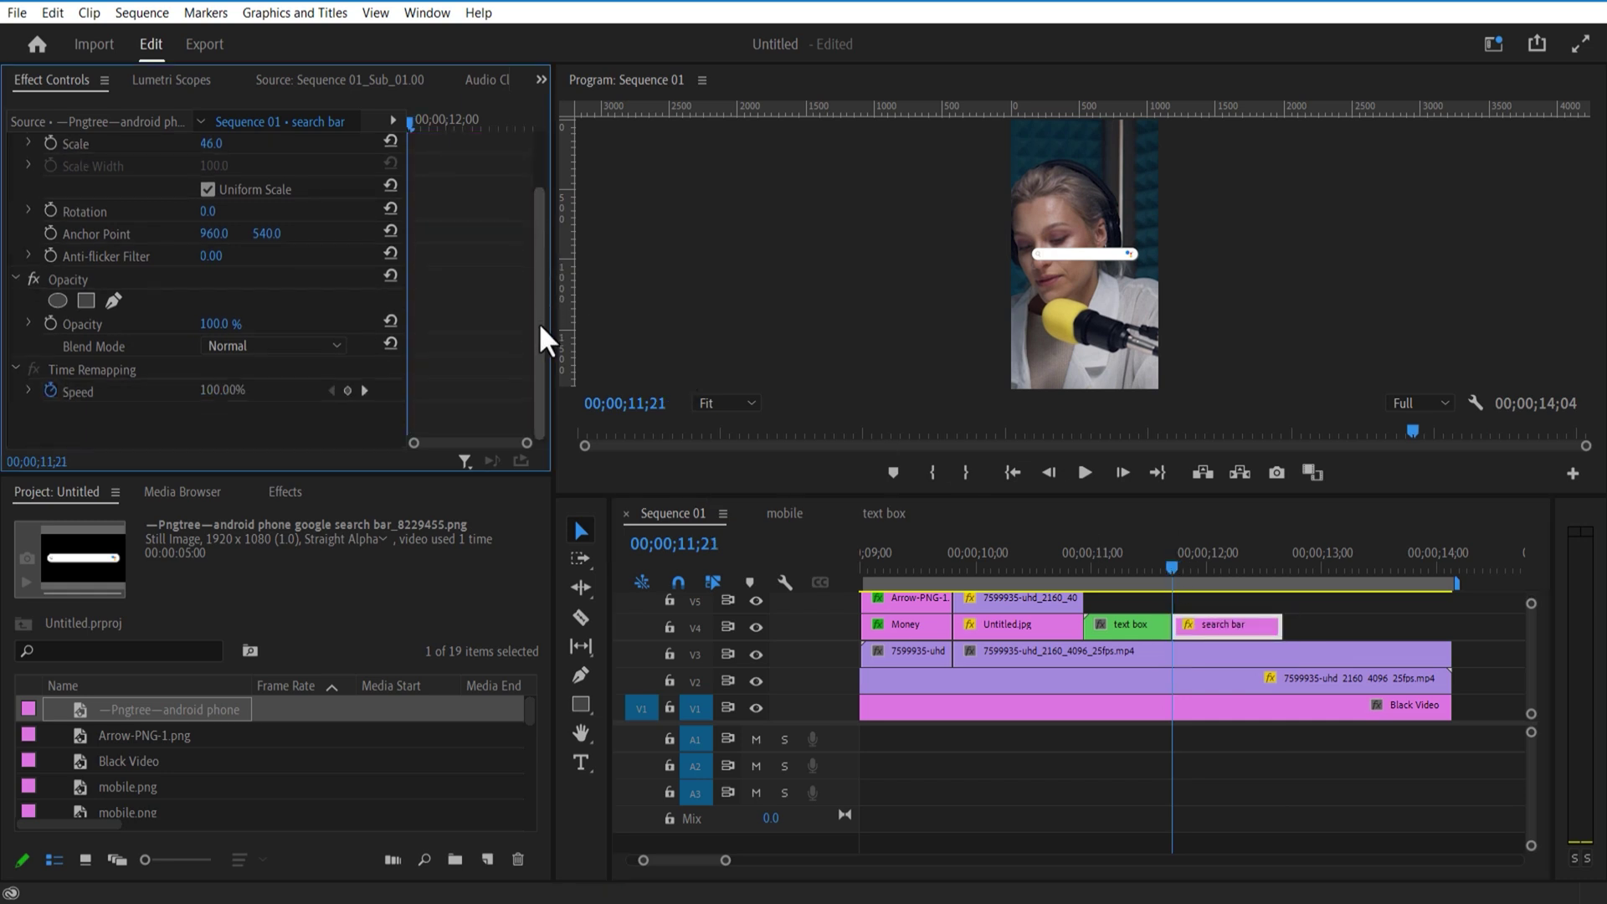
pyautogui.click(84, 300)
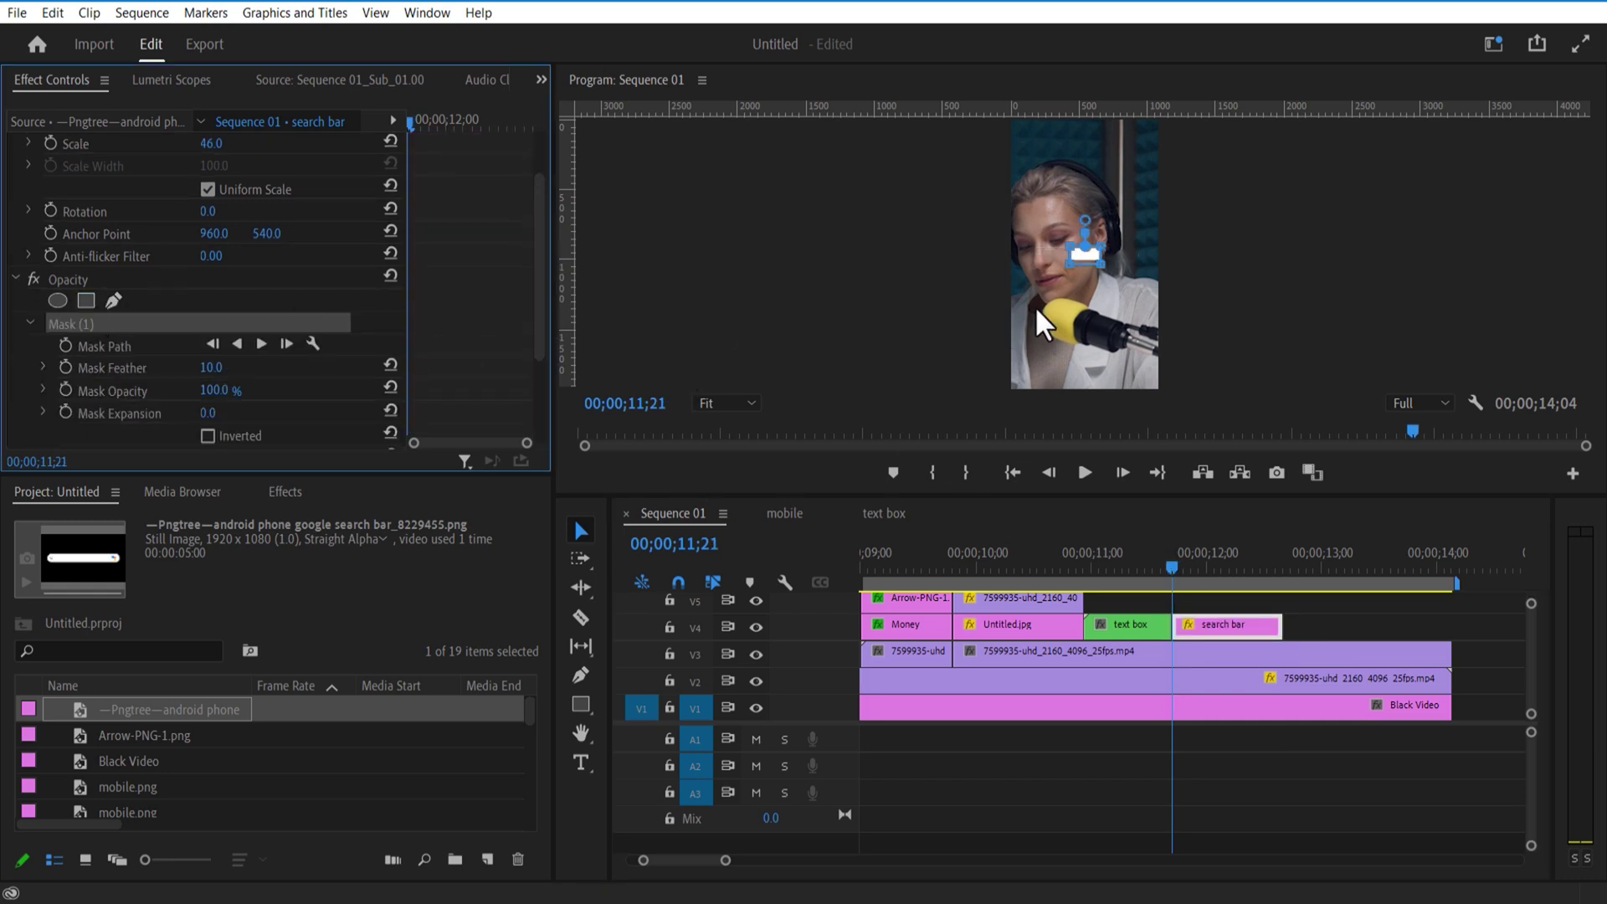
pyautogui.moveTo(1069, 264); pyautogui.dragTo(1049, 215)
pyautogui.moveTo(1101, 247); pyautogui.dragTo(1208, 226)
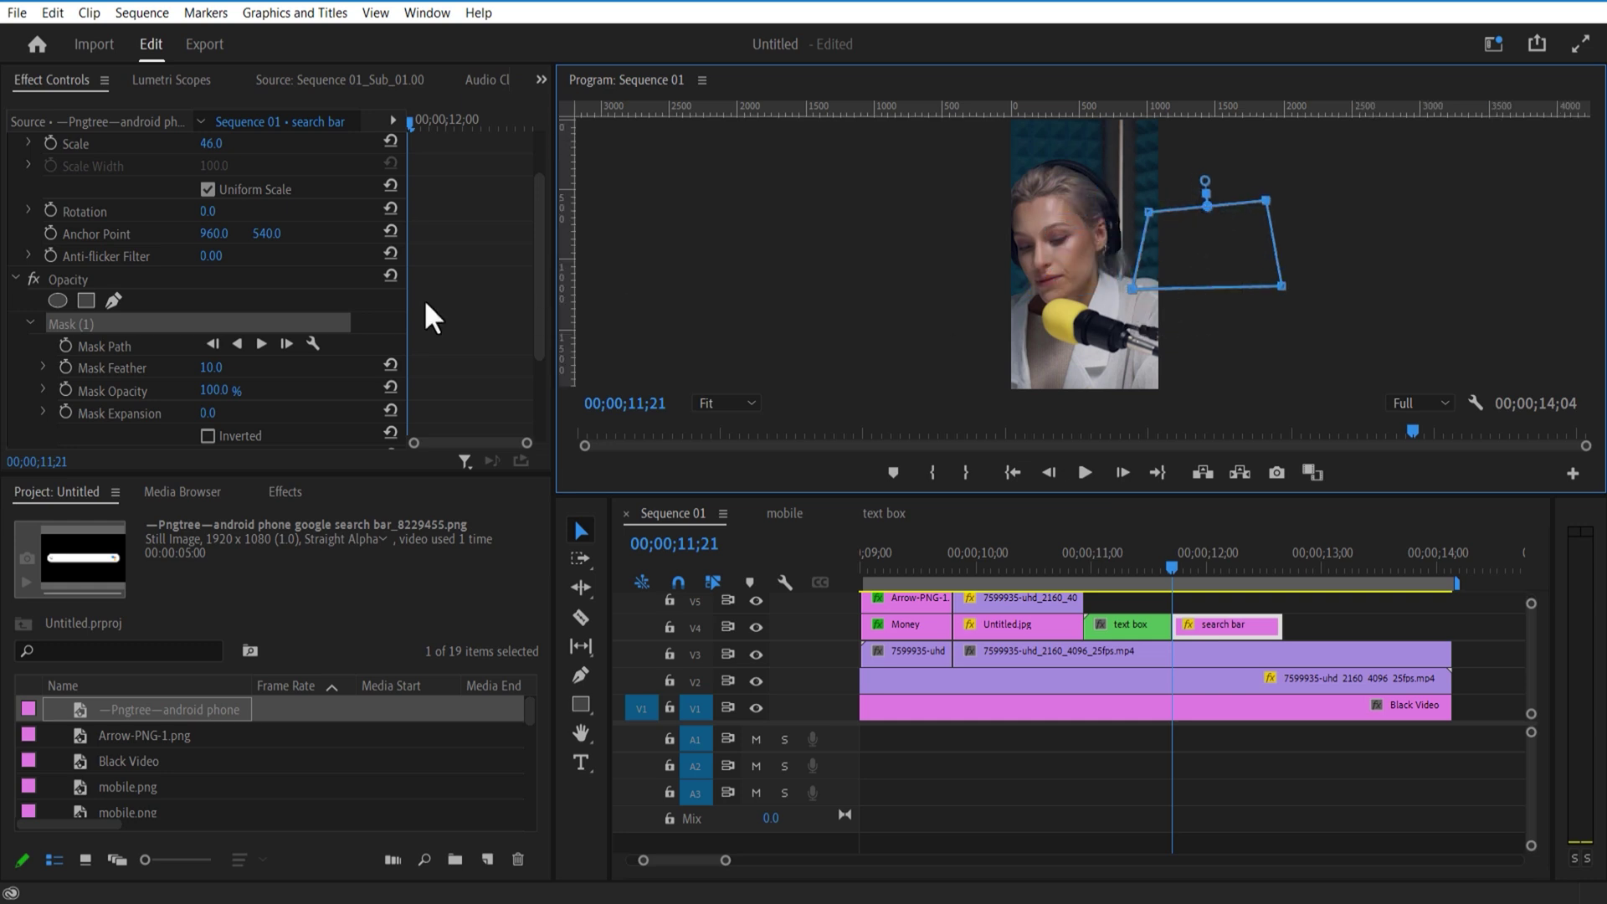
pyautogui.click(66, 344)
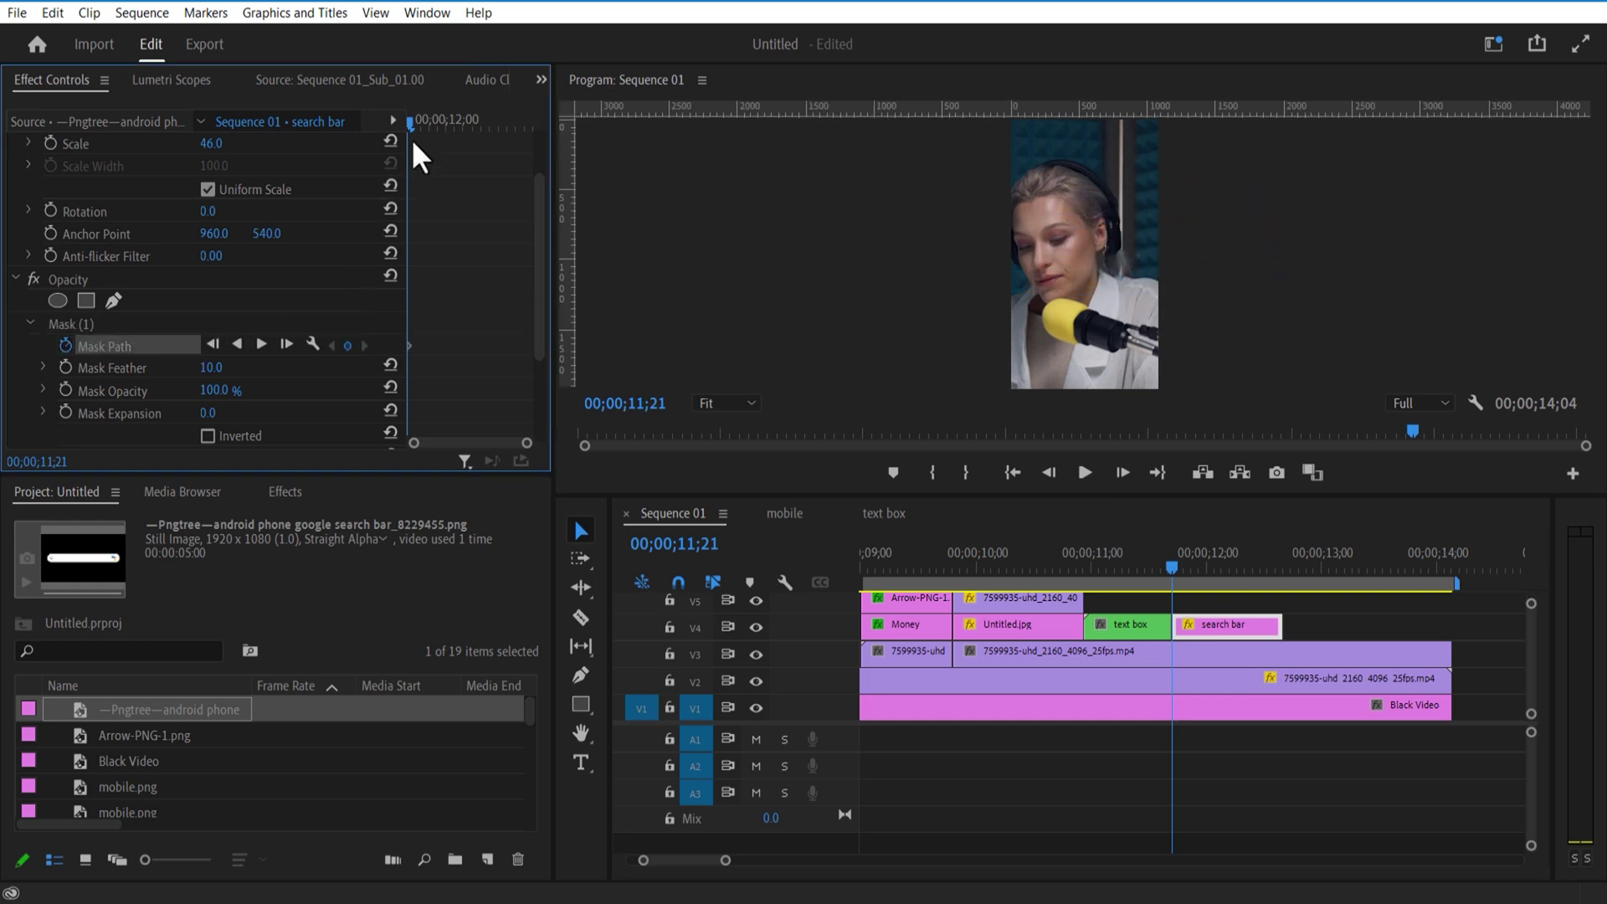
# Move the search bar's mask over the whole bar at 00;00;11;26 to reveal it.
pyautogui.moveTo(410, 125); pyautogui.dragTo(428, 134)
pyautogui.moveTo(1208, 254); pyautogui.dragTo(1083, 253)
pyautogui.click(1308, 629)
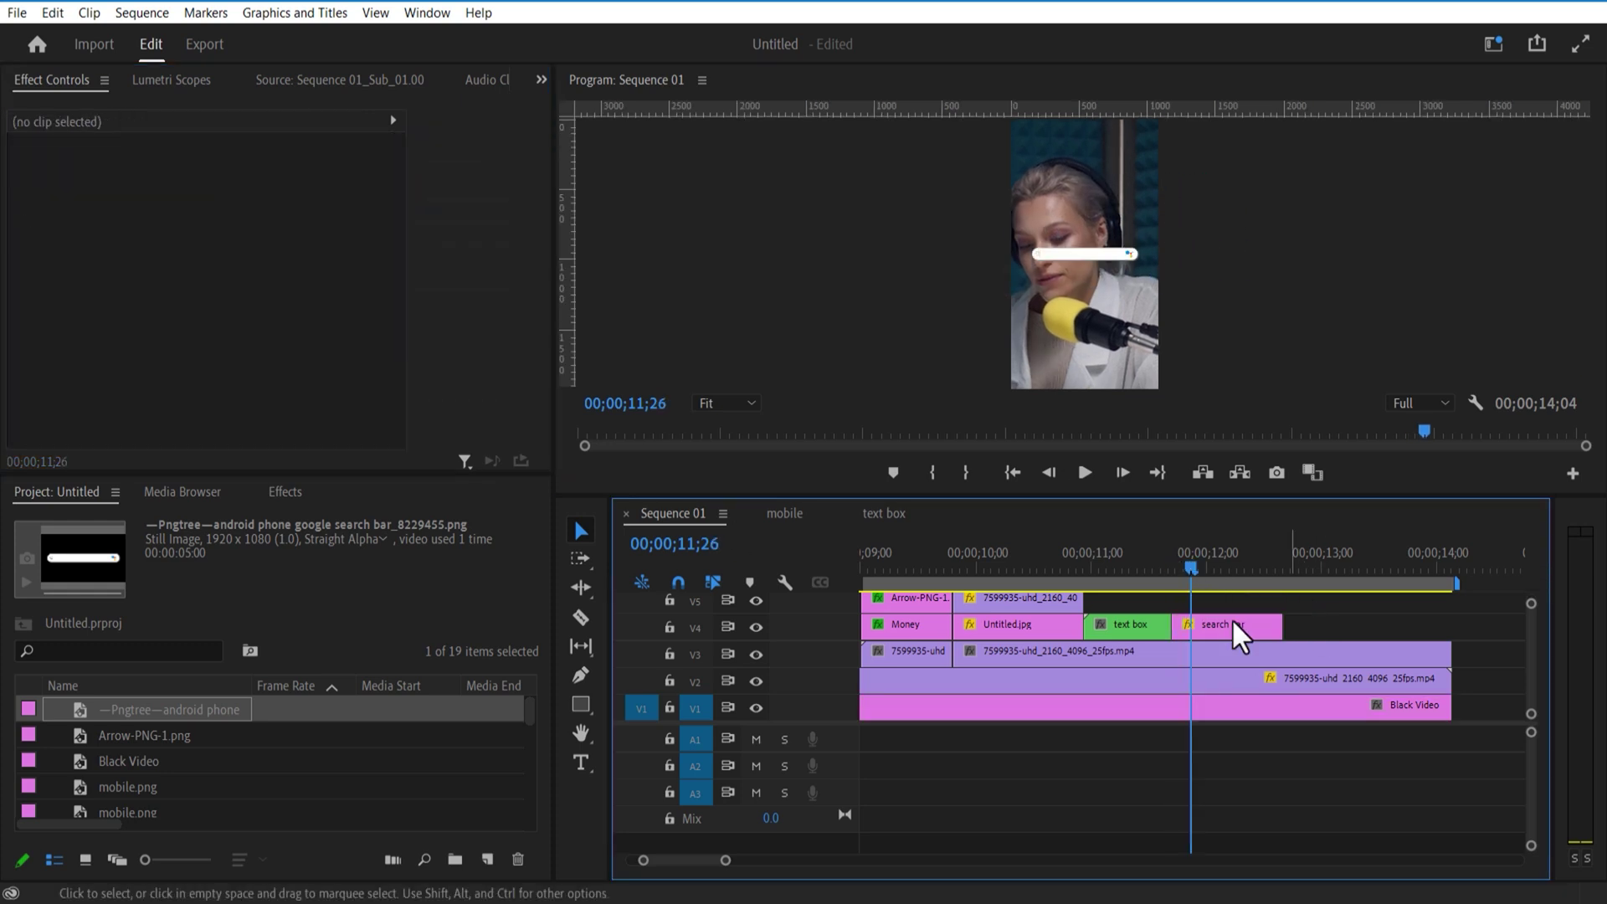
# Add the text "clip.cafe" over the search bar and keyframe a rectangular opacity mask left of the text at 00;00;11;26.
pyautogui.click(580, 761)
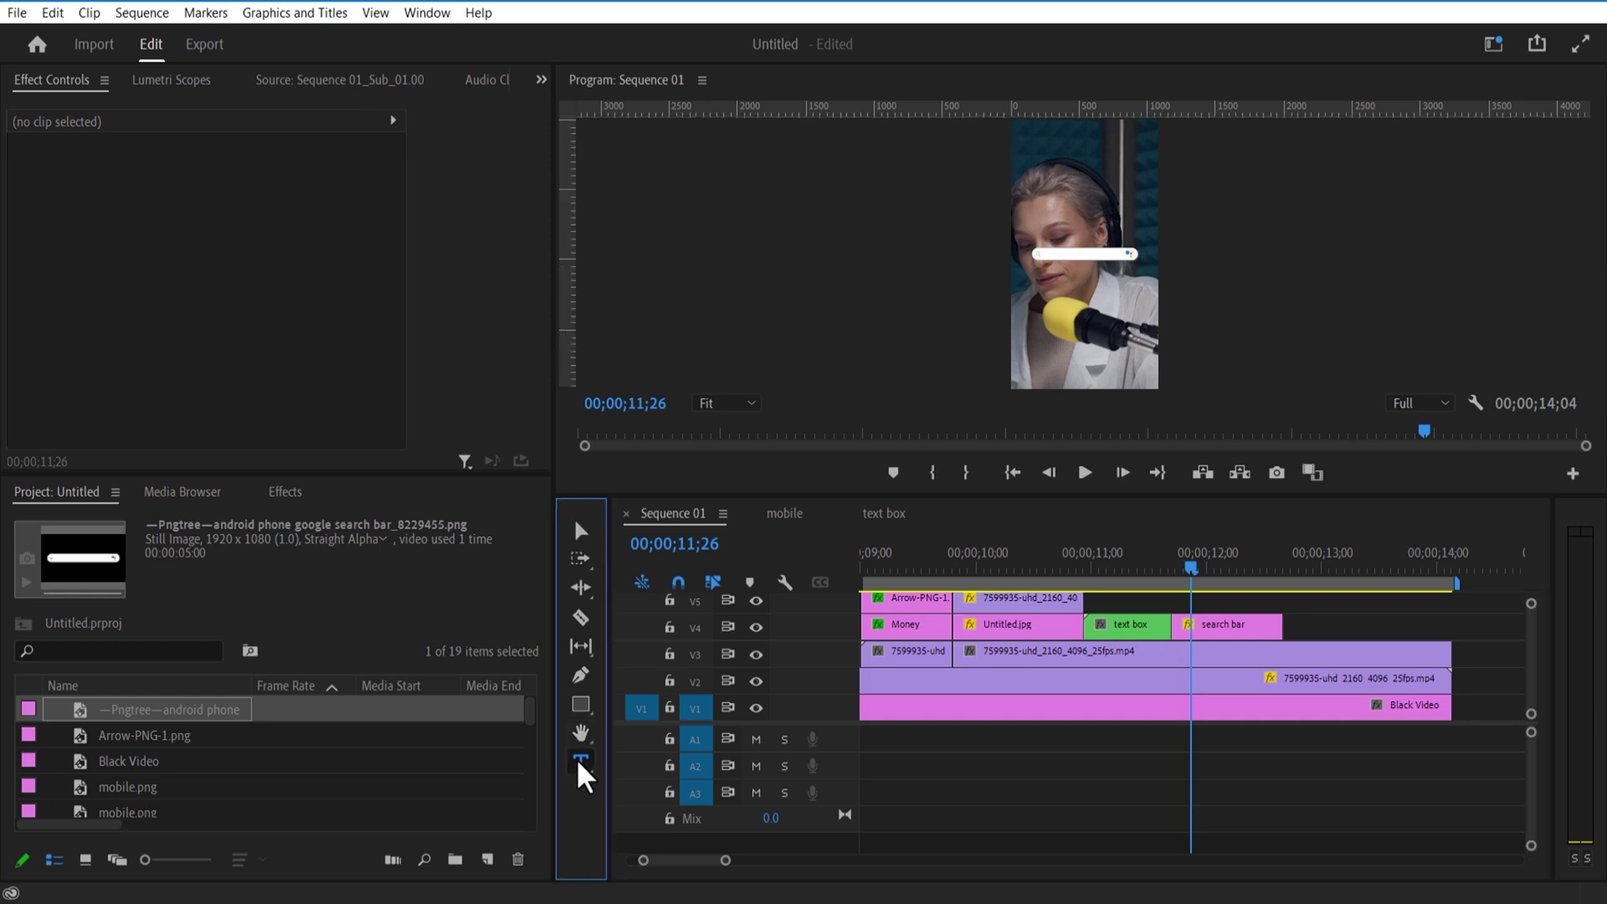
pyautogui.moveTo(268, 190); pyautogui.dragTo(754, 190)
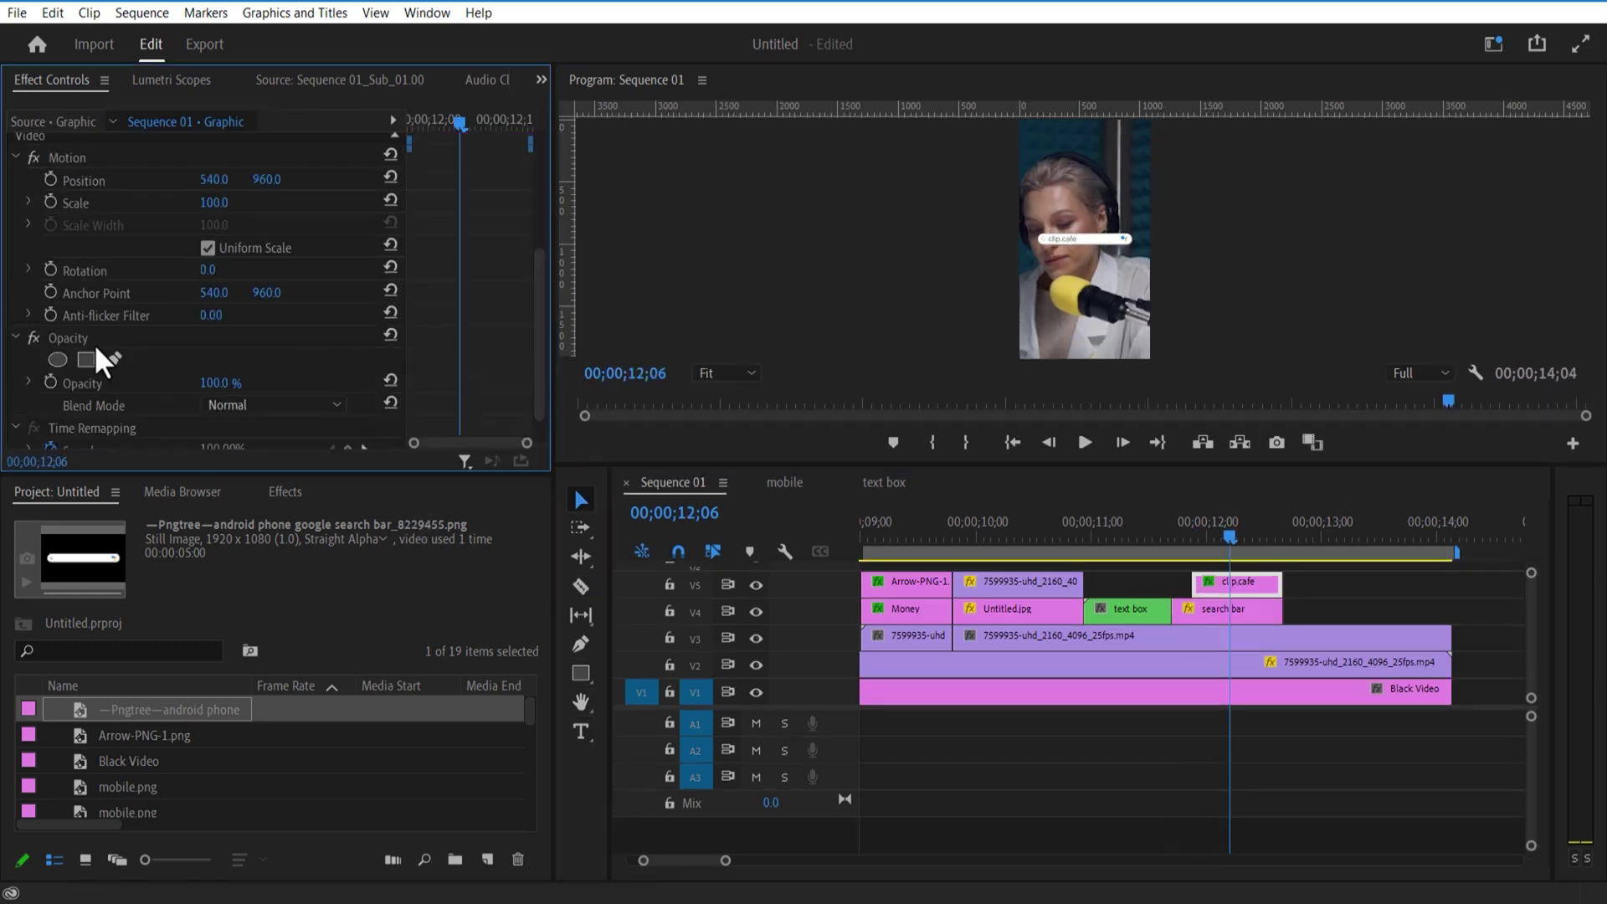
pyautogui.click(86, 359)
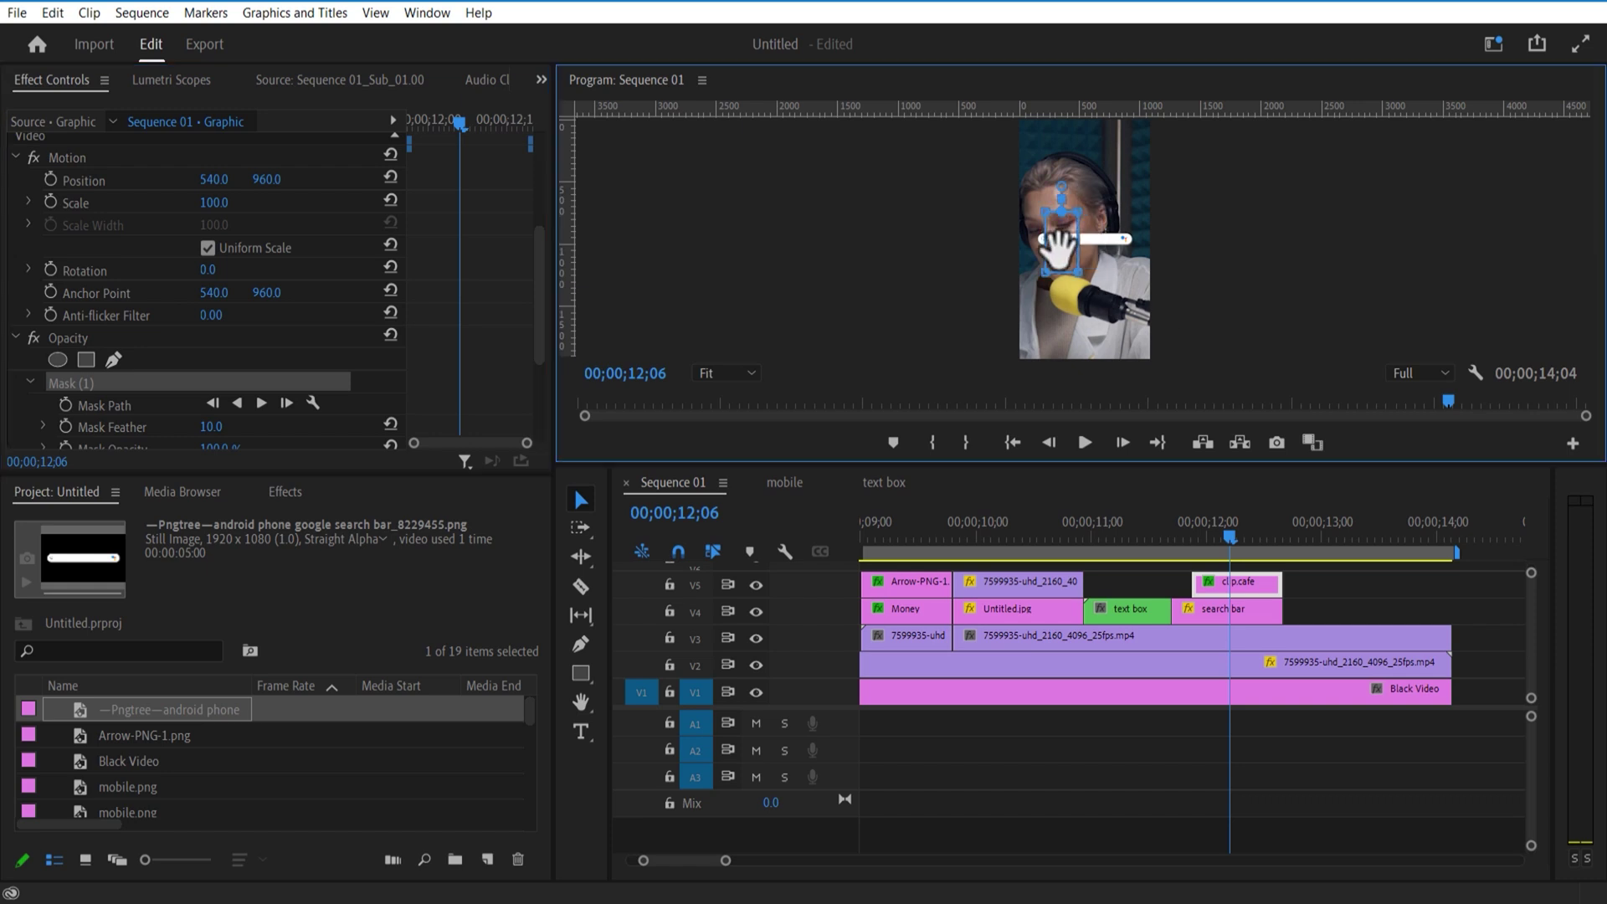
pyautogui.press('Up')
pyautogui.click(65, 405)
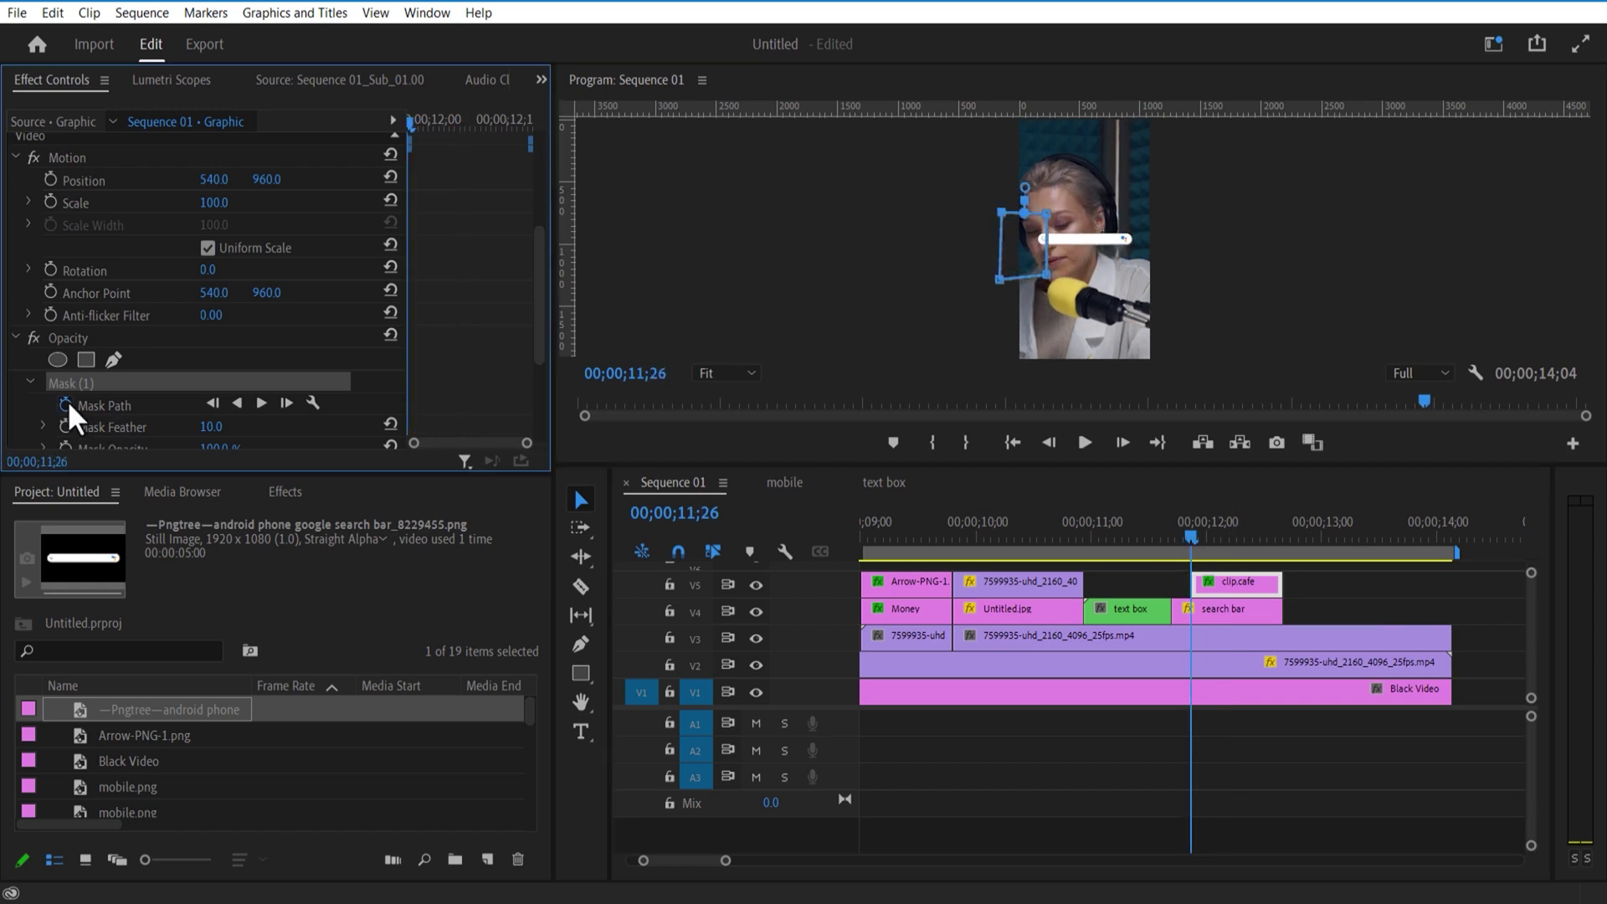
# Move the mask over the clip.cafe text at 00;00;12;02, and play the sequence from 00;00;11;20 to check the reveal.
pyautogui.moveTo(1200, 538); pyautogui.dragTo(1217, 542)
pyautogui.click(94, 383)
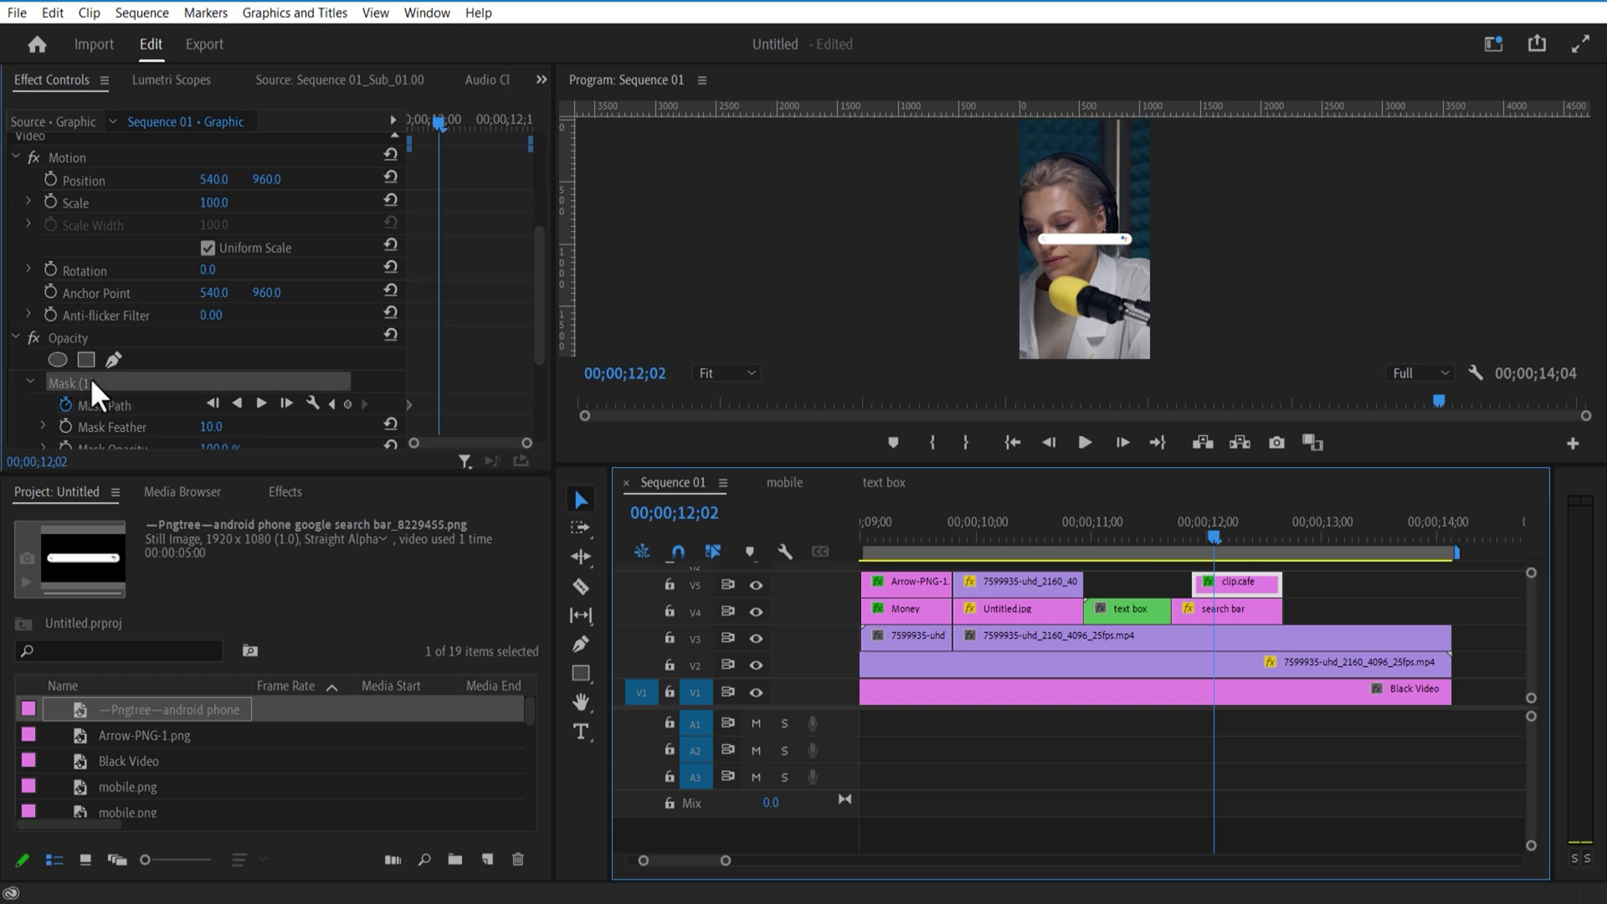
pyautogui.click(1037, 247)
pyautogui.moveTo(1038, 249); pyautogui.dragTo(1061, 251)
pyautogui.moveTo(1217, 540); pyautogui.dragTo(1168, 548)
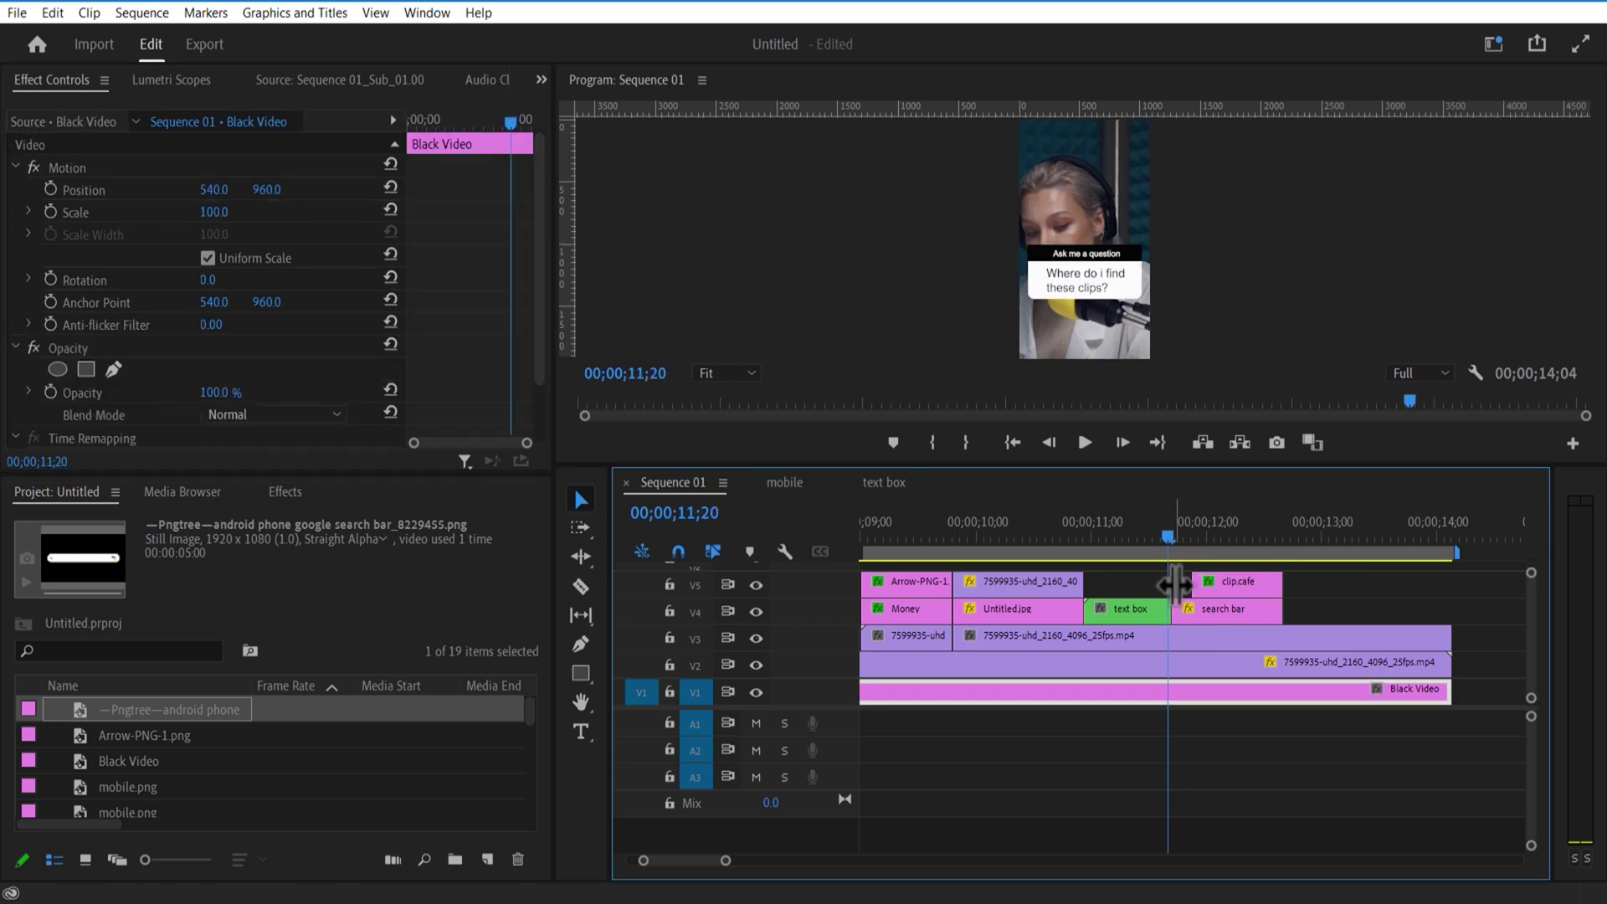
pyautogui.click(1177, 584)
pyautogui.click(1088, 448)
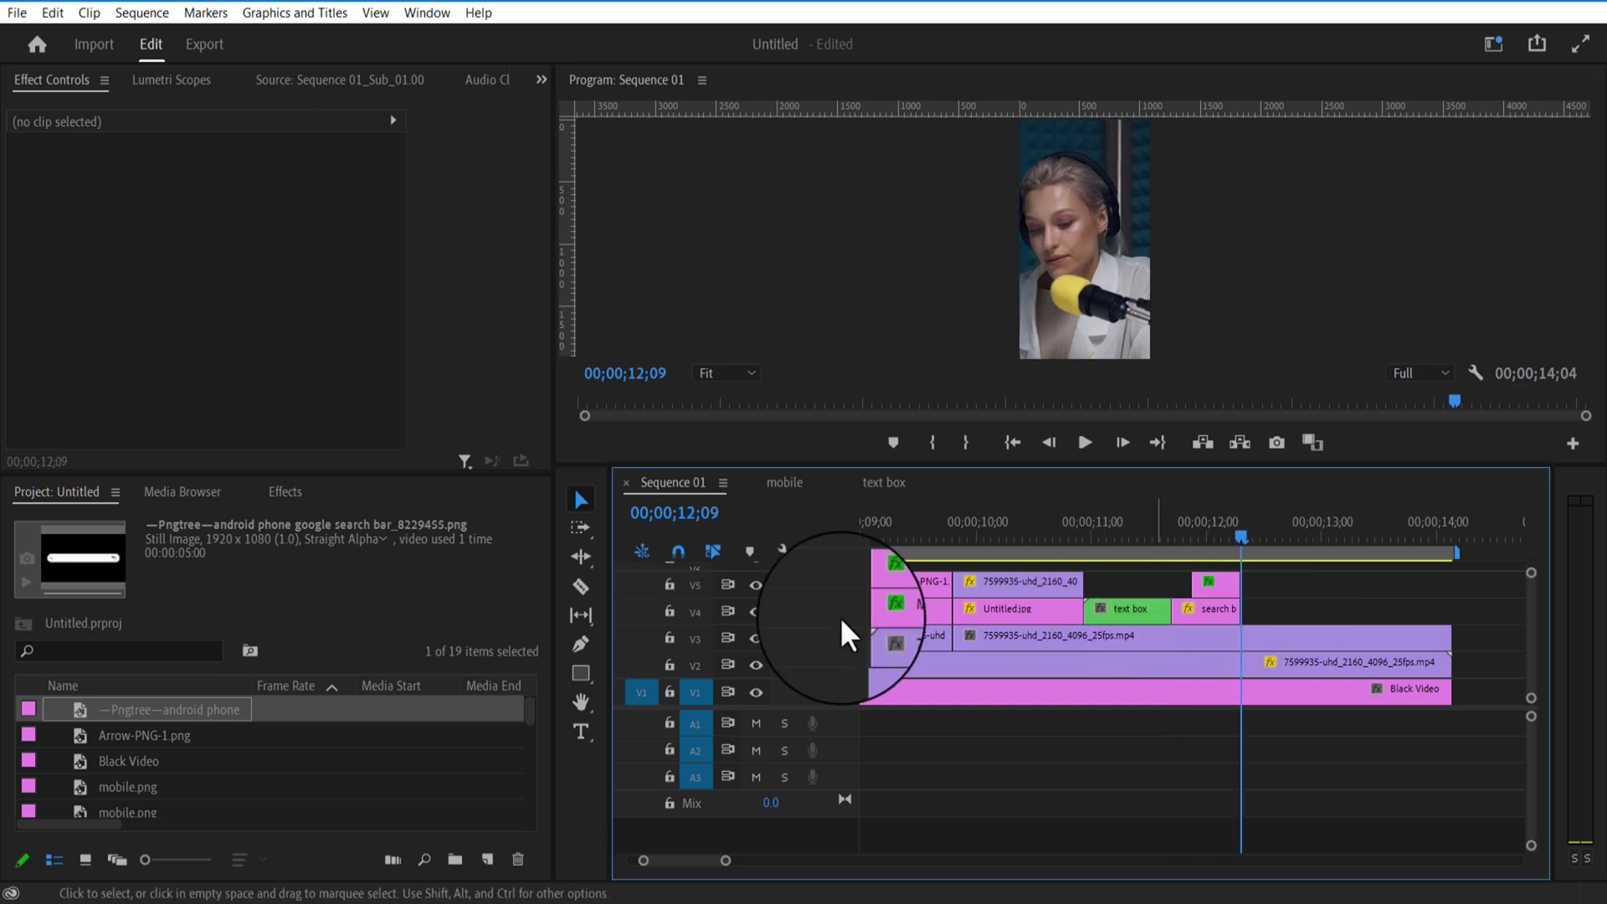
# Draw a rectangle covering the whole frame at 00;00;12;09 on V4 and fill it with dark purple 392E5E.
pyautogui.click(581, 673)
pyautogui.moveTo(1010, 360); pyautogui.dragTo(1172, 105)
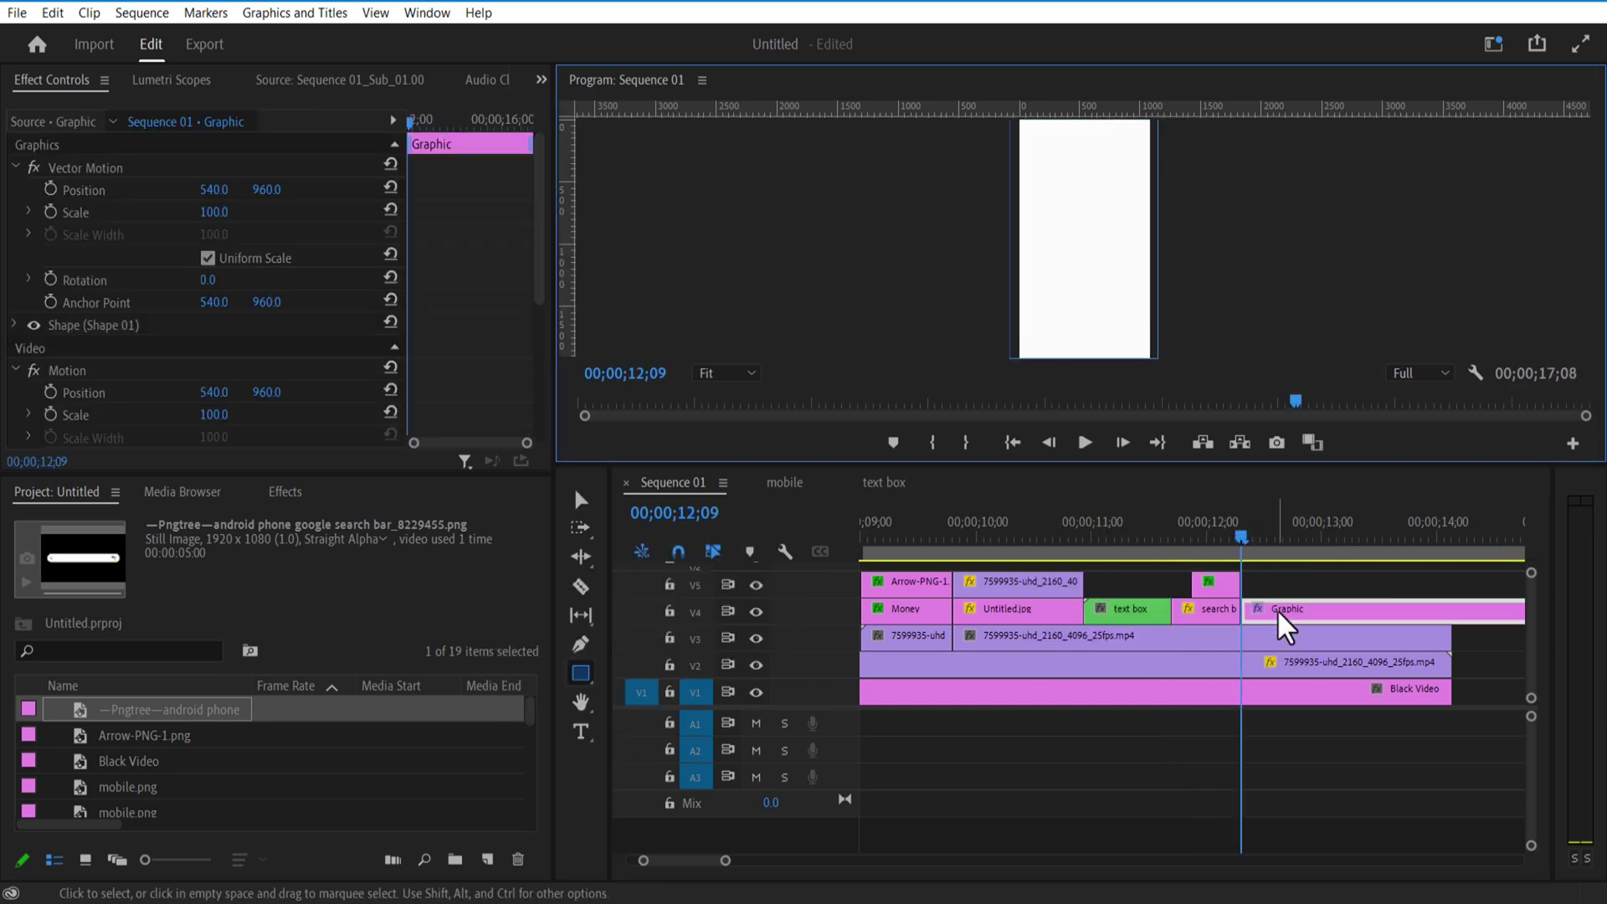
pyautogui.click(67, 332)
pyautogui.click(15, 325)
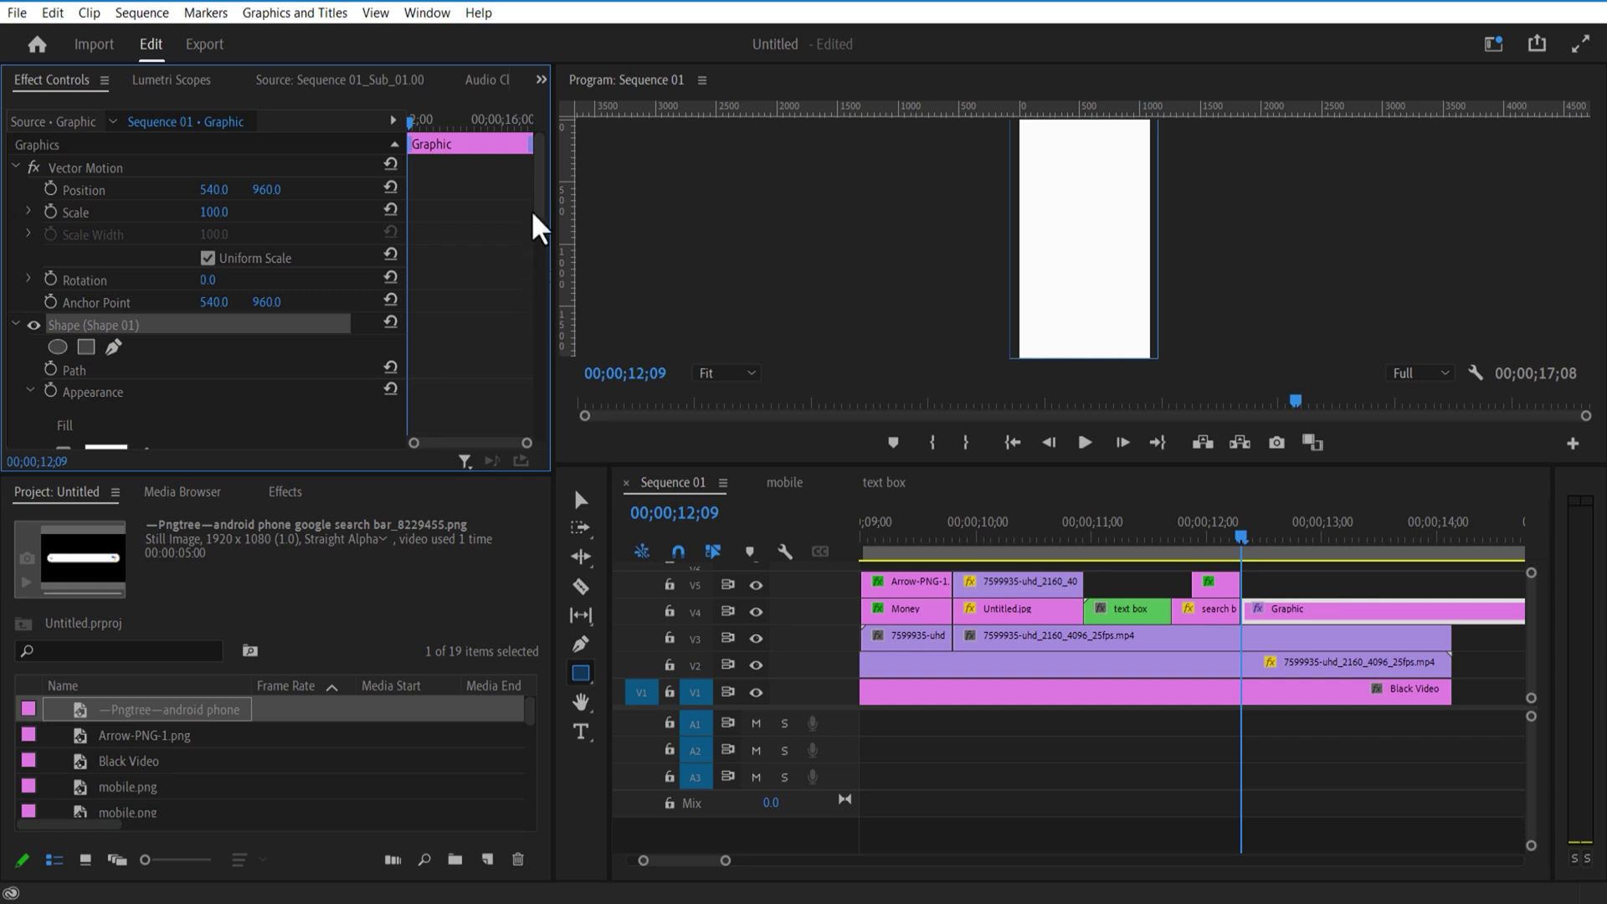
pyautogui.scroll(-3, 544, 233)
pyautogui.click(108, 213)
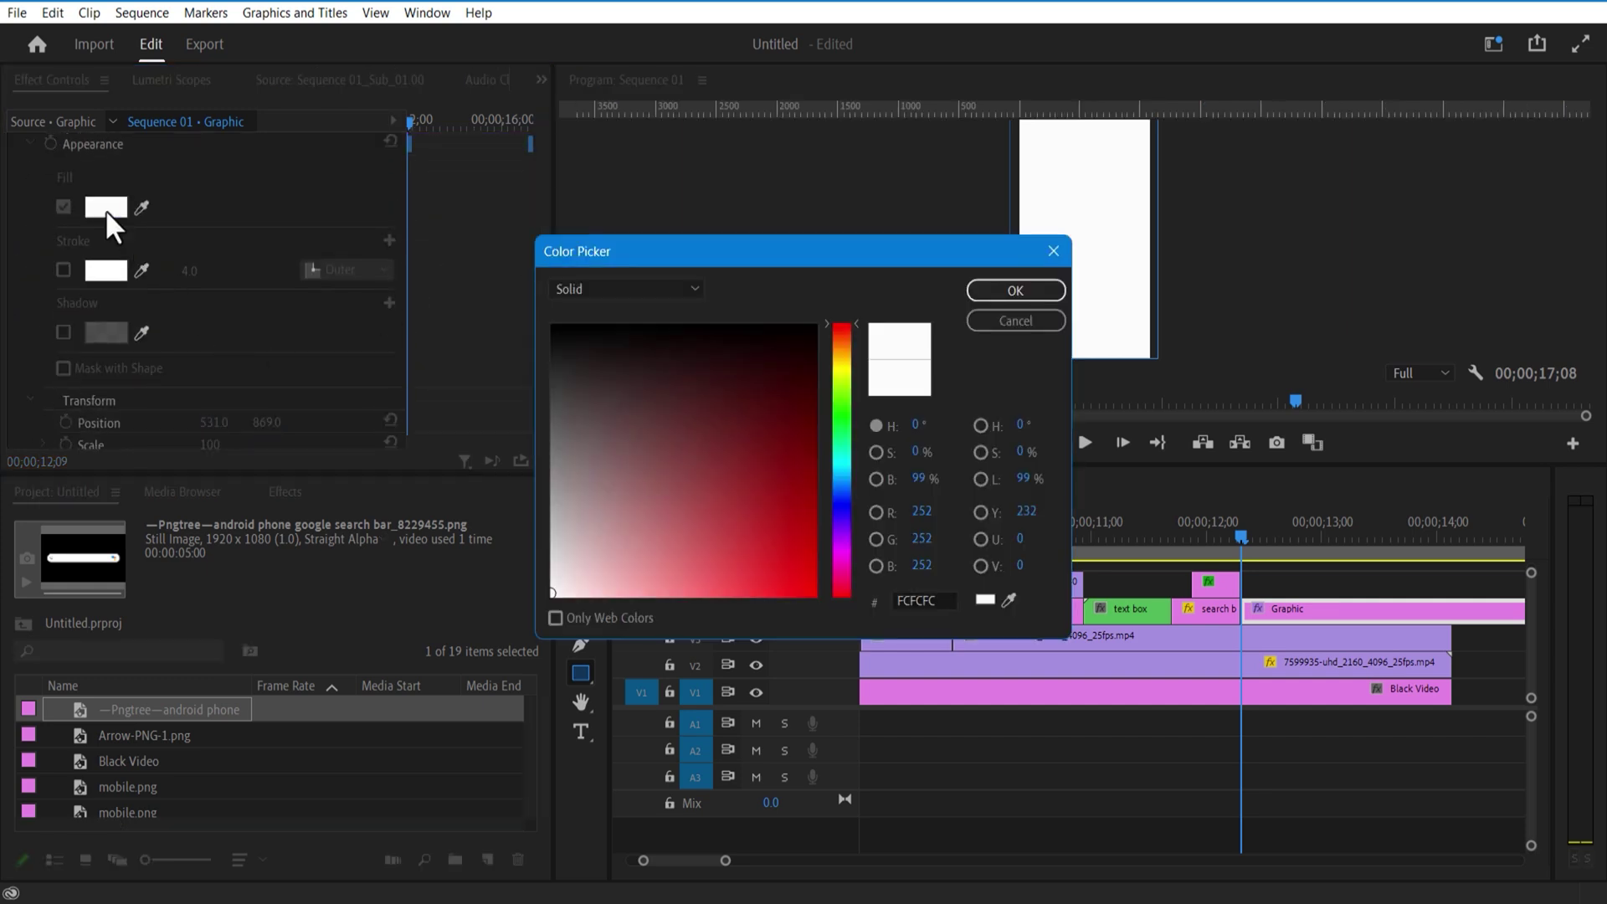
pyautogui.click(842, 491)
pyautogui.click(771, 594)
pyautogui.click(843, 505)
pyautogui.click(676, 595)
pyautogui.click(844, 519)
pyautogui.click(685, 423)
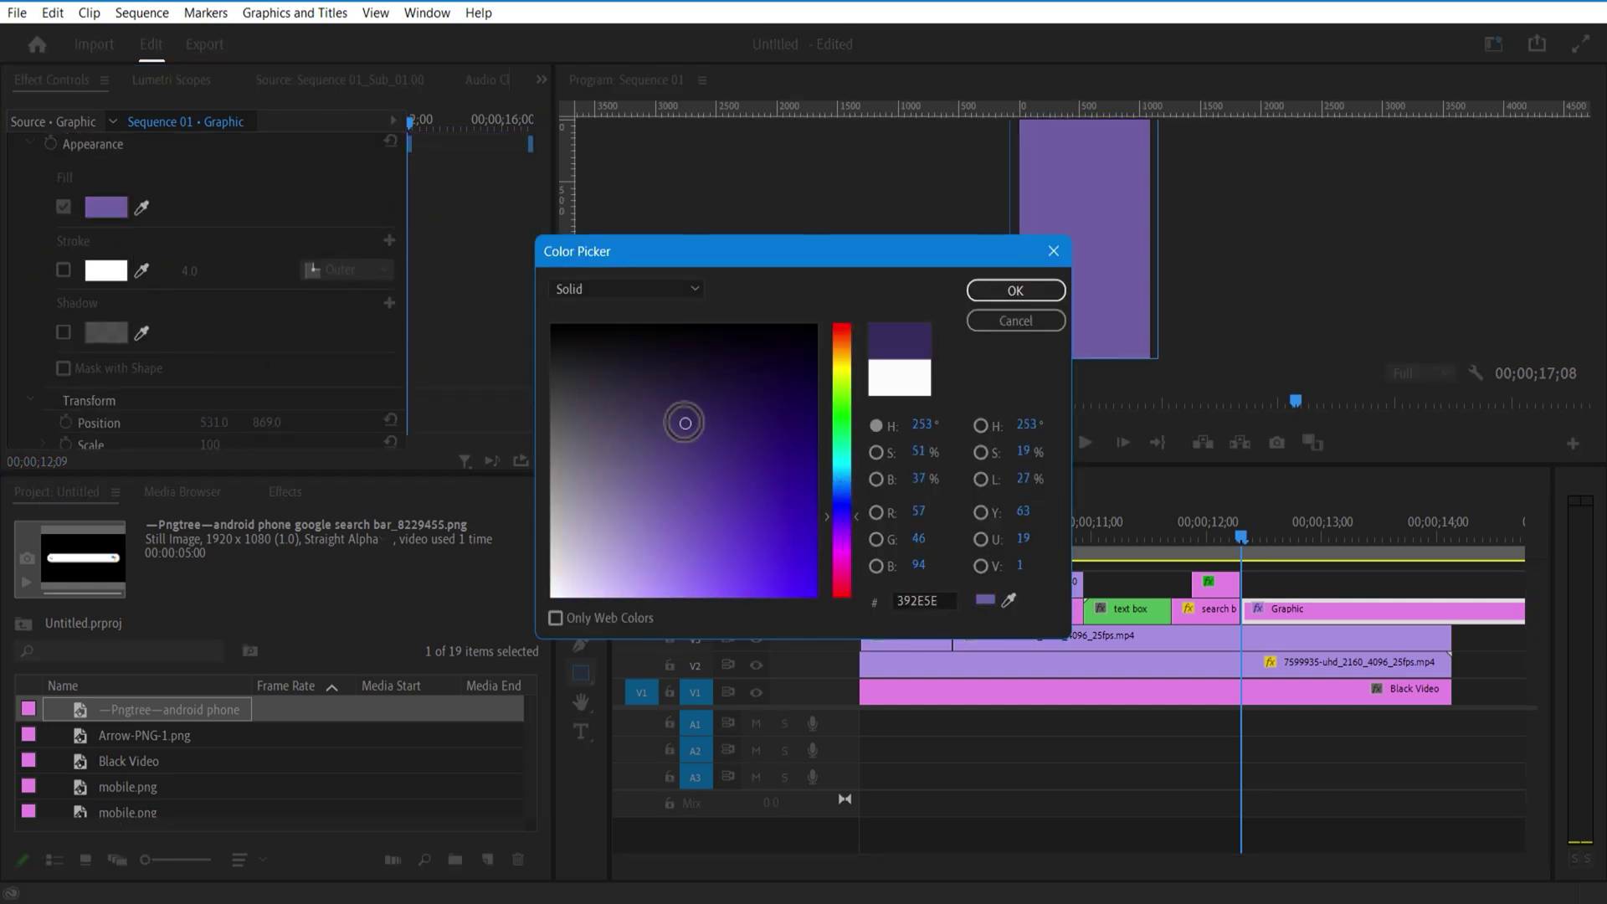
pyautogui.click(991, 294)
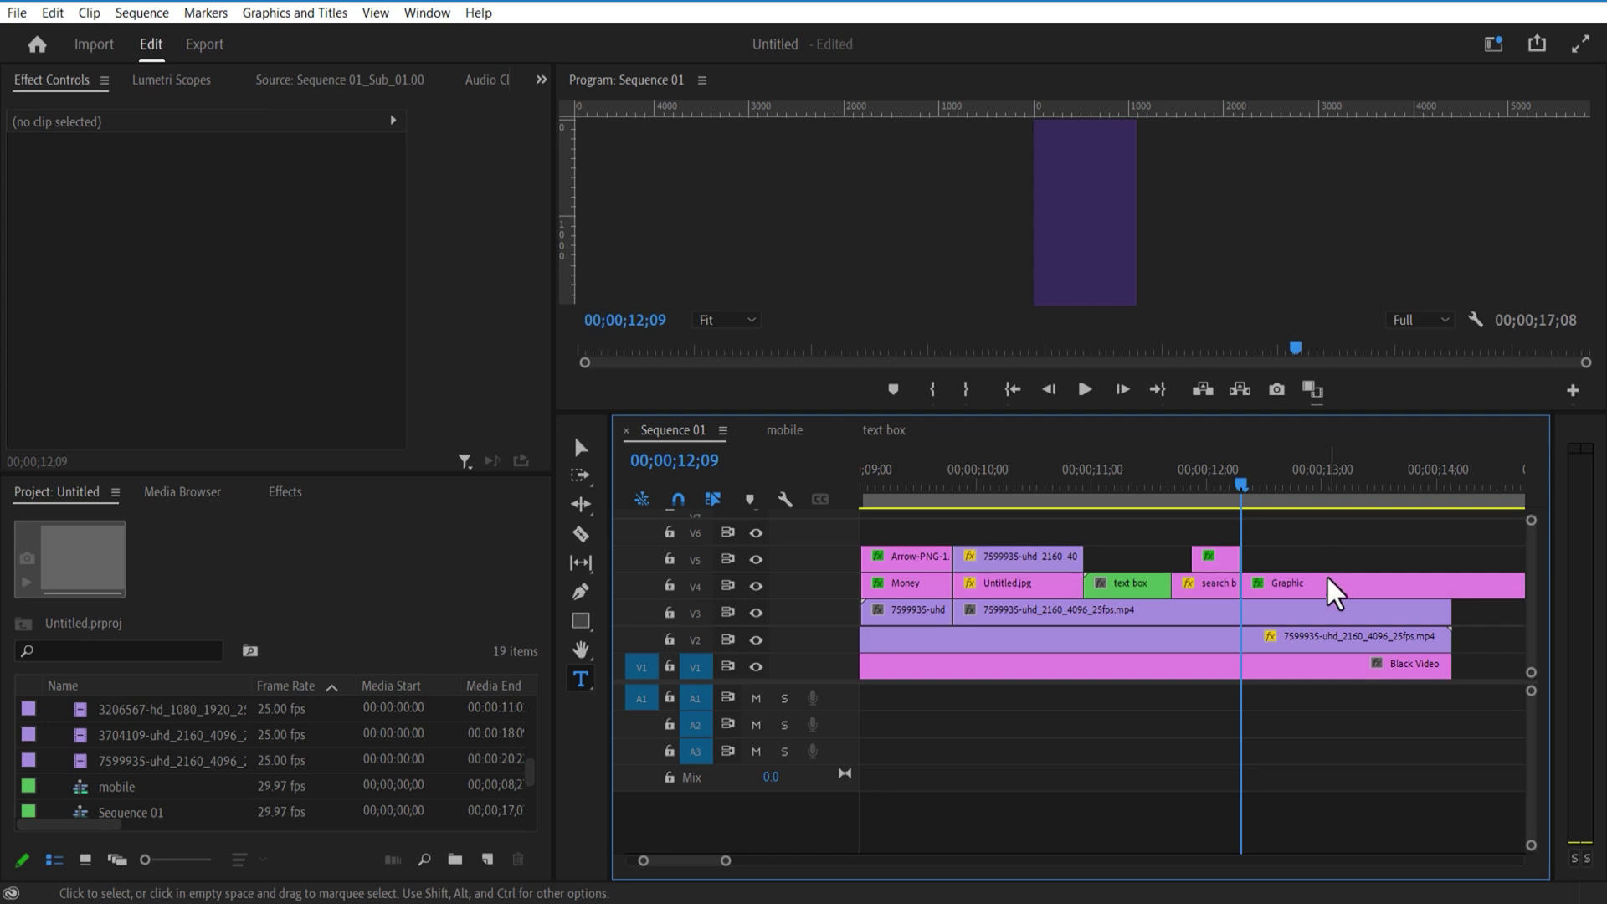
# Add a "Clip cafe" title in the upper part of the frame and place its clip on V5 above the purple background.
pyautogui.click(1329, 582)
pyautogui.moveTo(726, 861); pyautogui.dragTo(940, 861)
pyautogui.click(1072, 483)
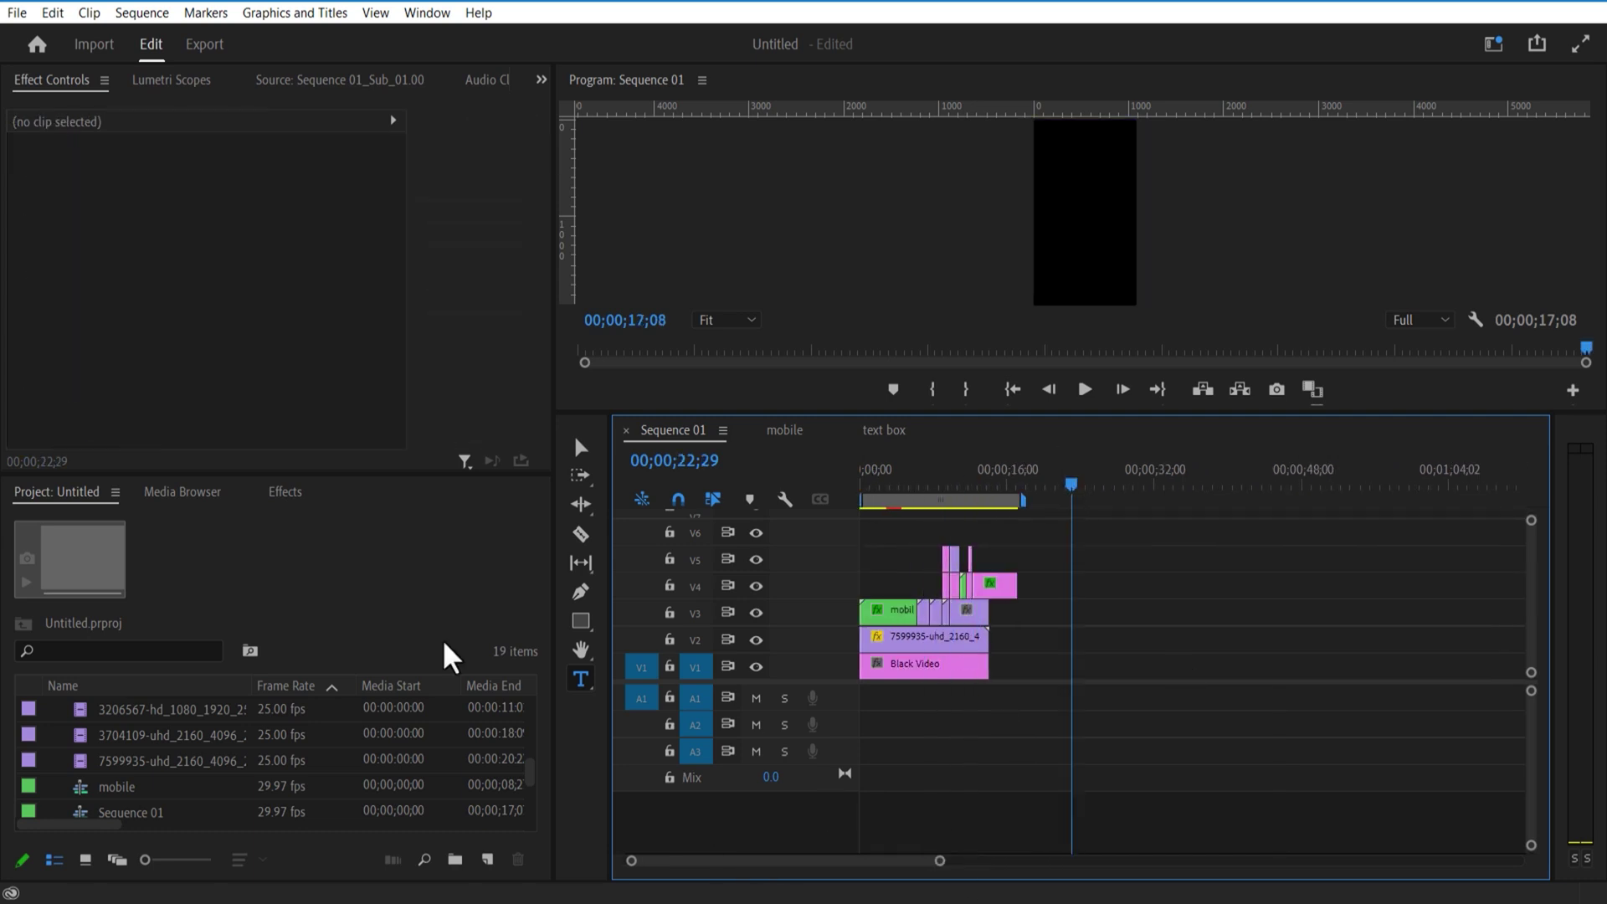
pyautogui.click(1063, 215)
pyautogui.write('Clip cafe')
pyautogui.moveTo(1103, 666); pyautogui.dragTo(1007, 559)
pyautogui.click(982, 487)
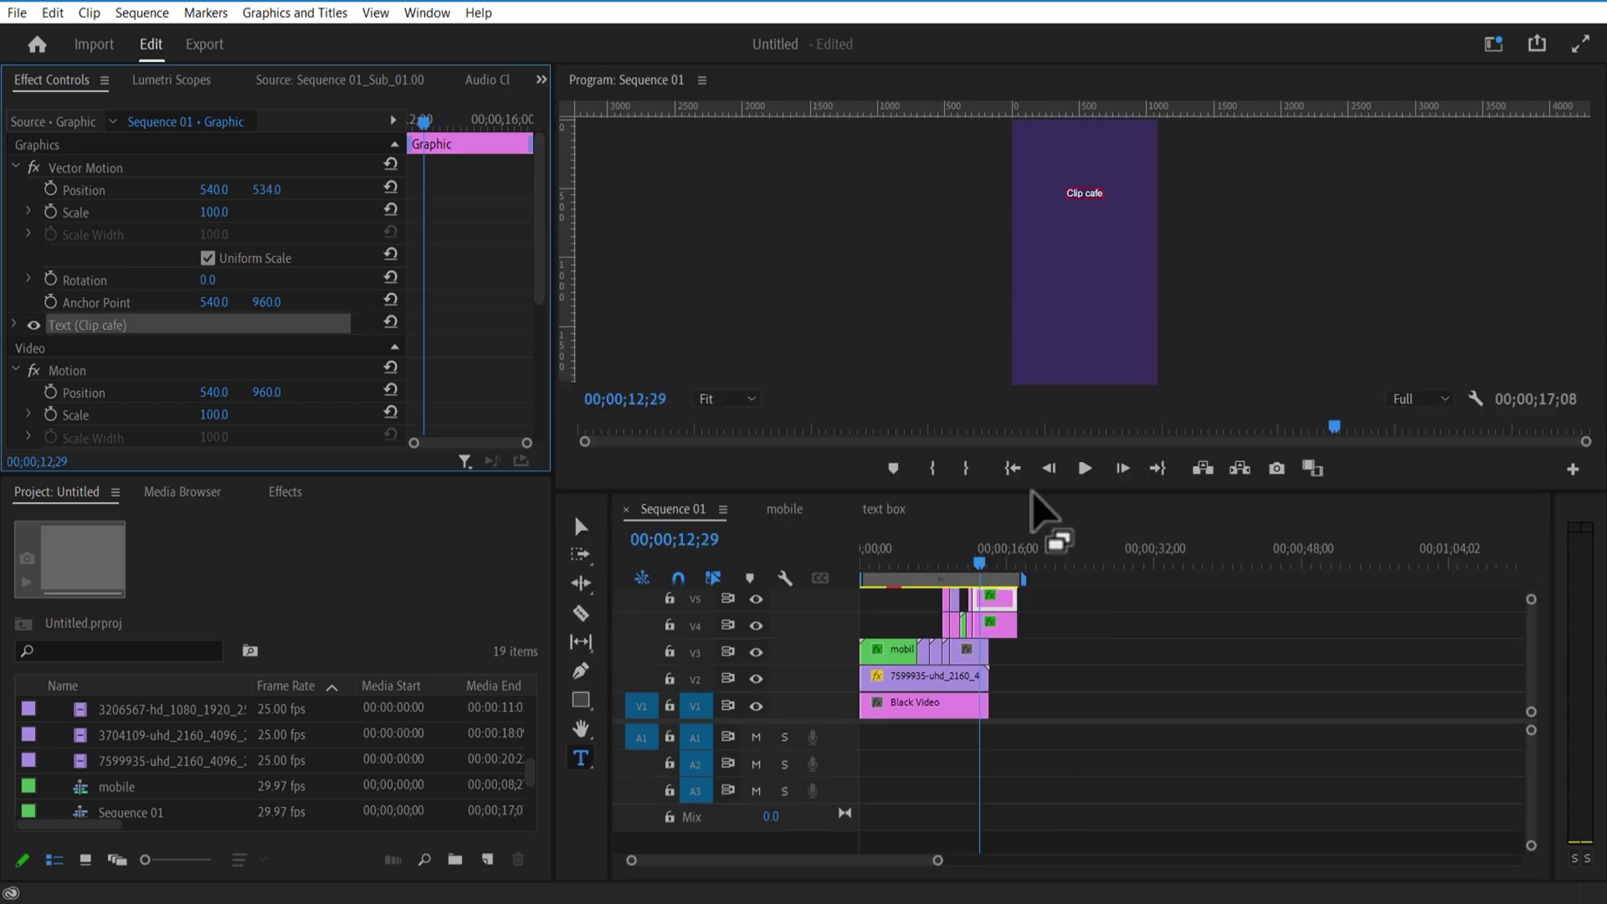
pyautogui.click(1055, 608)
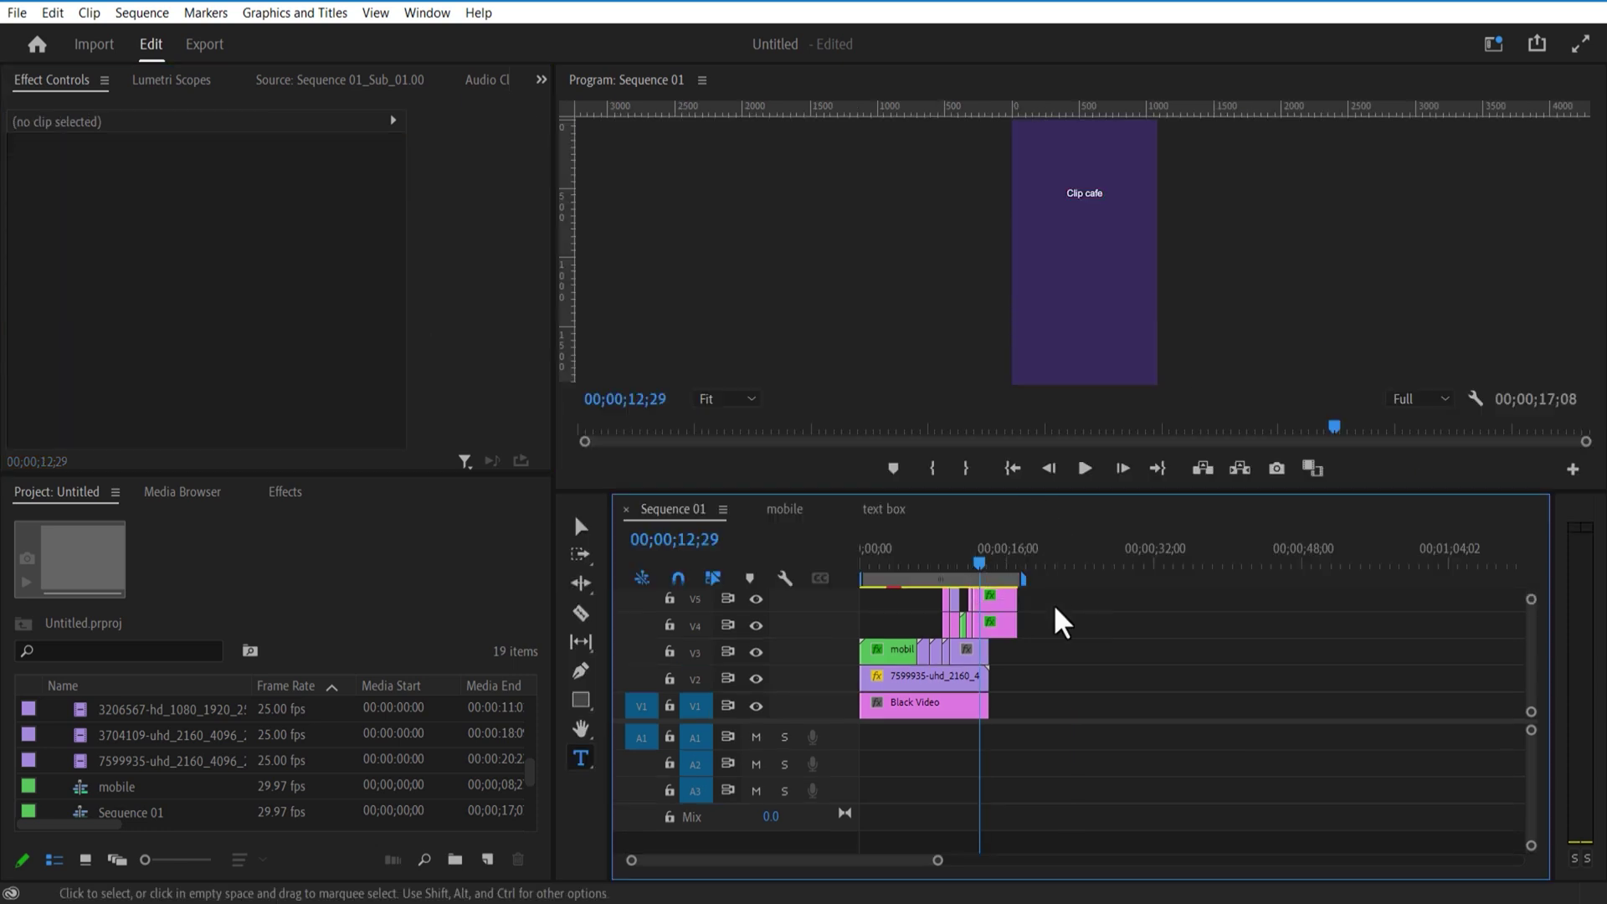
# Draw a thin horizontal bar across the full frame width just below the Clip cafe title.
pyautogui.click(581, 699)
pyautogui.moveTo(1002, 212); pyautogui.dragTo(1179, 214)
pyautogui.click(581, 525)
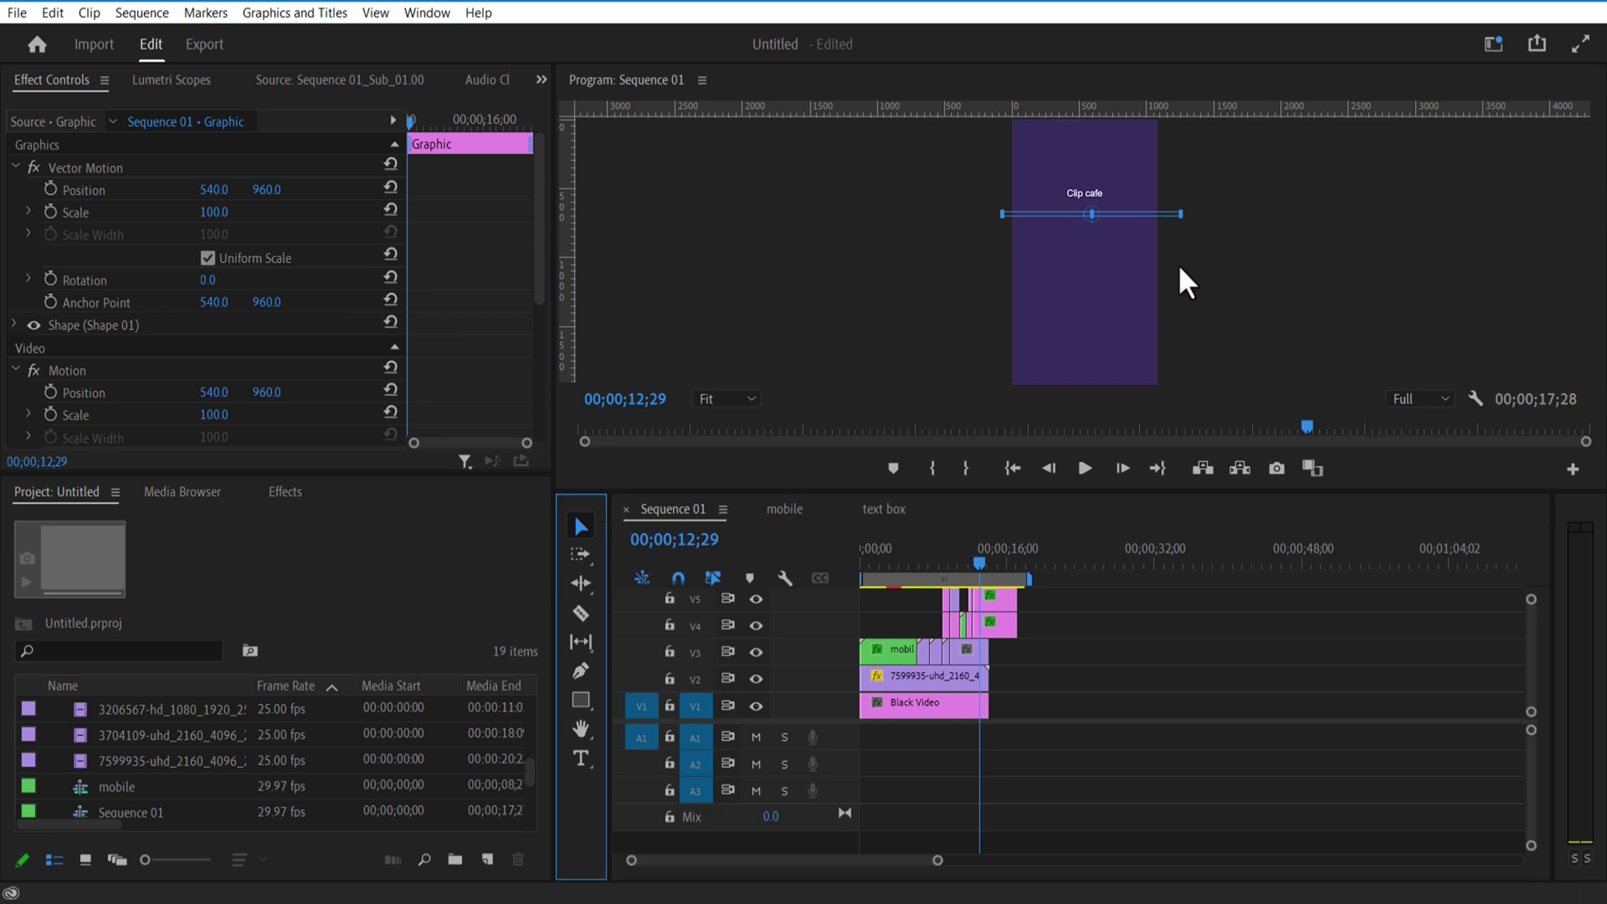
pyautogui.click(1146, 484)
# Change the thin bar's fill to a brighter purple.
pyautogui.click(48, 326)
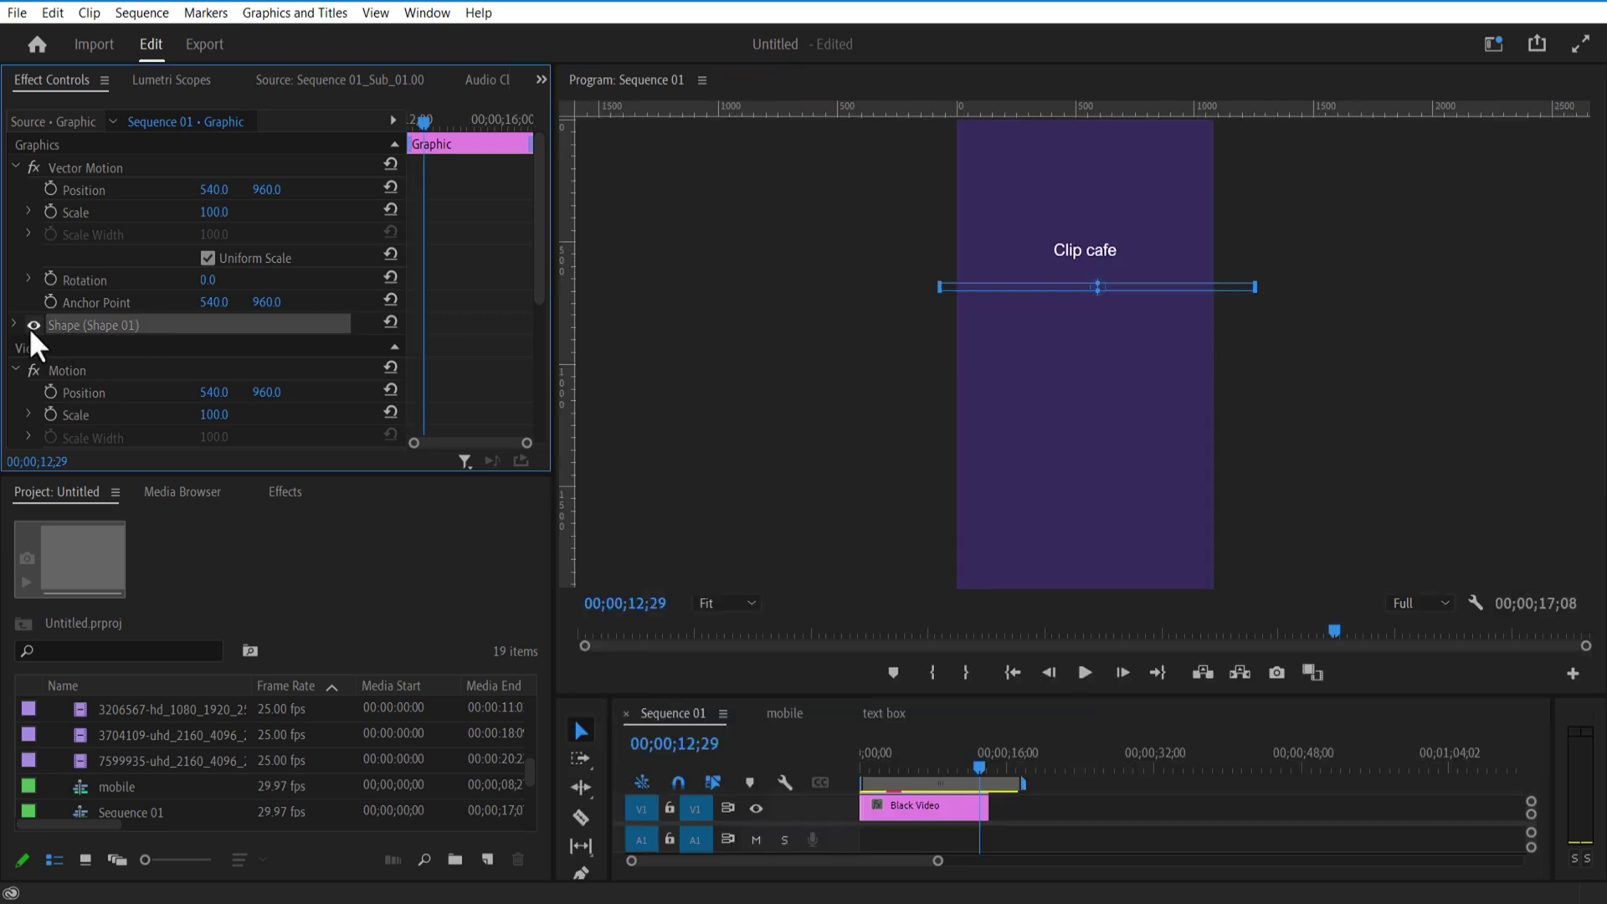
pyautogui.click(15, 325)
pyautogui.scroll(-3, 432, 266)
pyautogui.click(106, 234)
pyautogui.click(717, 509)
pyautogui.click(1015, 291)
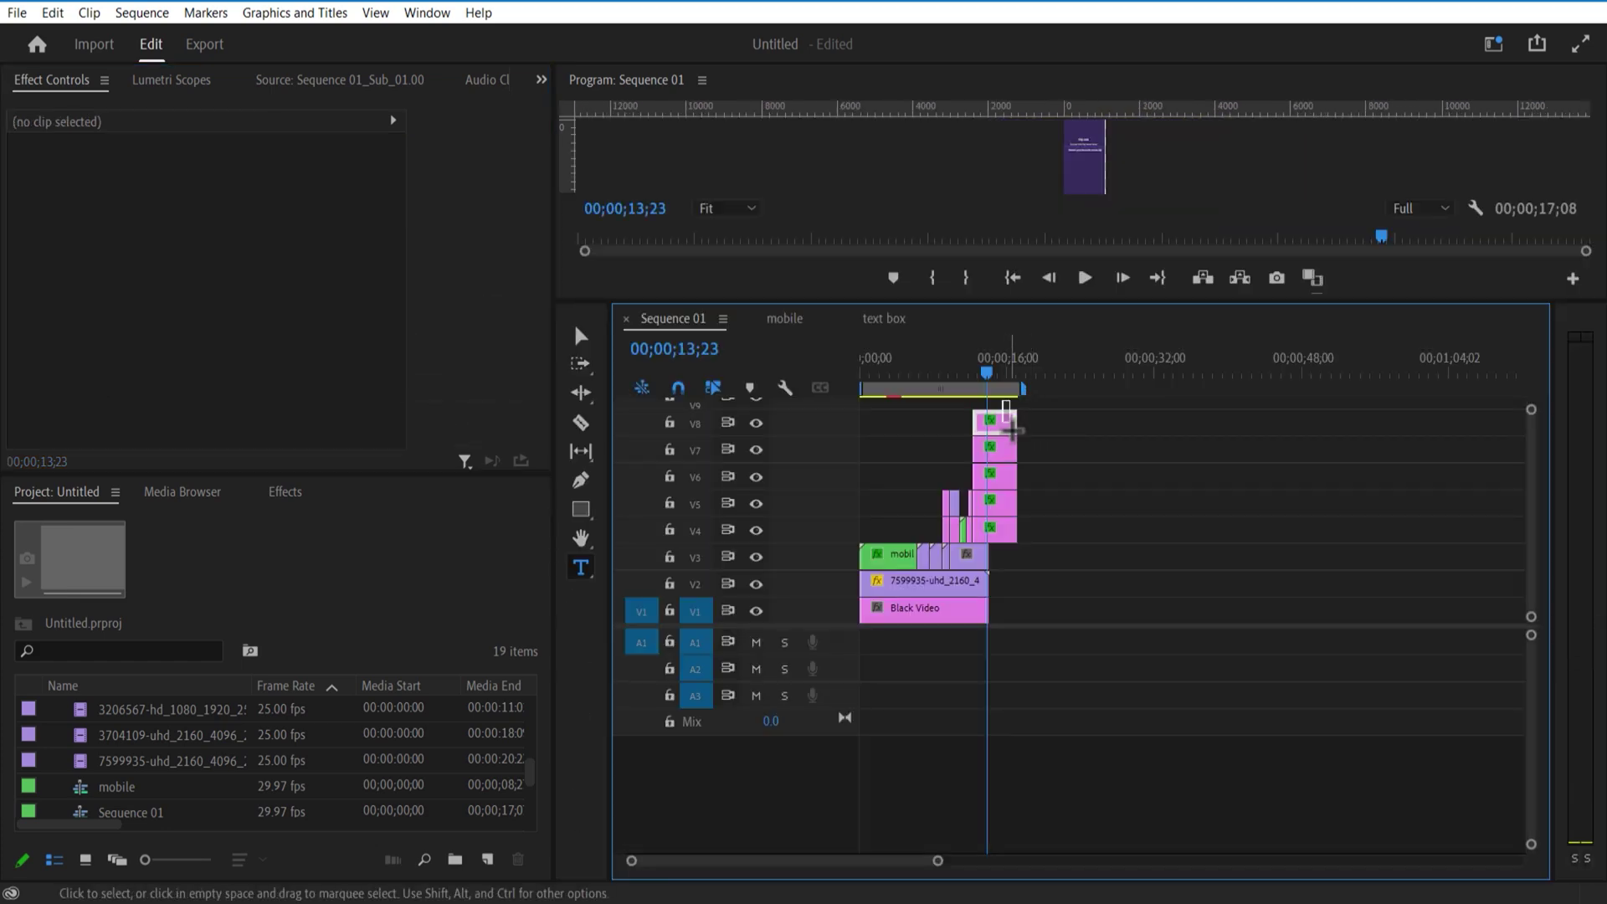
# Nest the five website graphic clips from V4 to V8 as "last scene" and select the nest.
pyautogui.moveTo(1011, 429); pyautogui.dragTo(1030, 525)
pyautogui.rightClick(1010, 426)
pyautogui.click(1353, 436)
pyautogui.rightClick(1009, 425)
pyautogui.click(1080, 498)
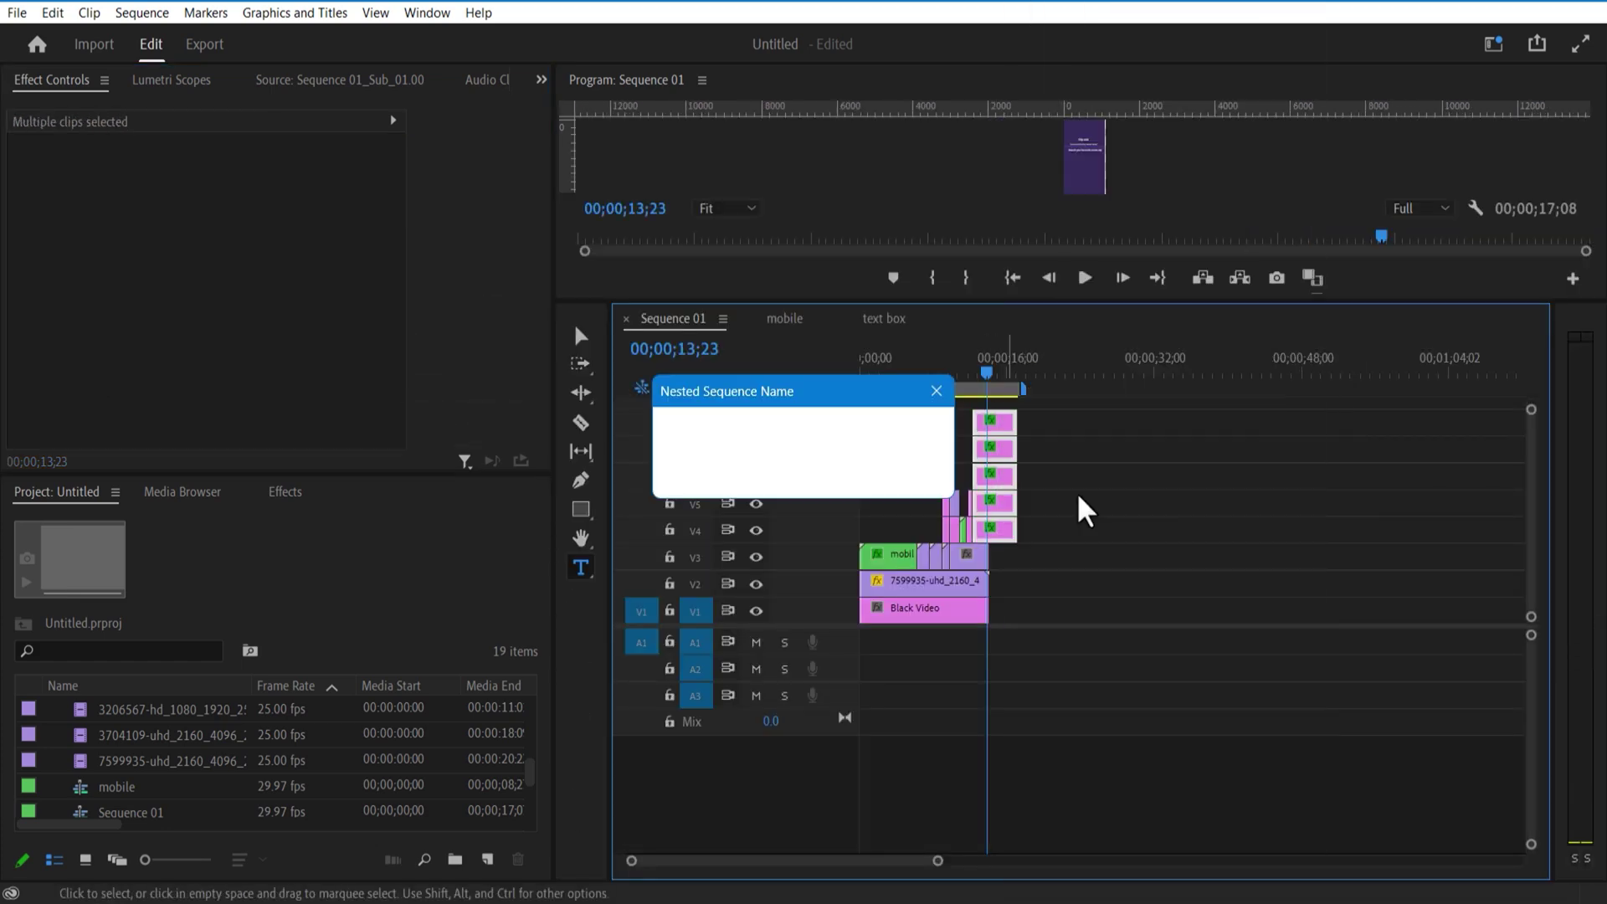
pyautogui.write('last scene')
pyautogui.press('Return')
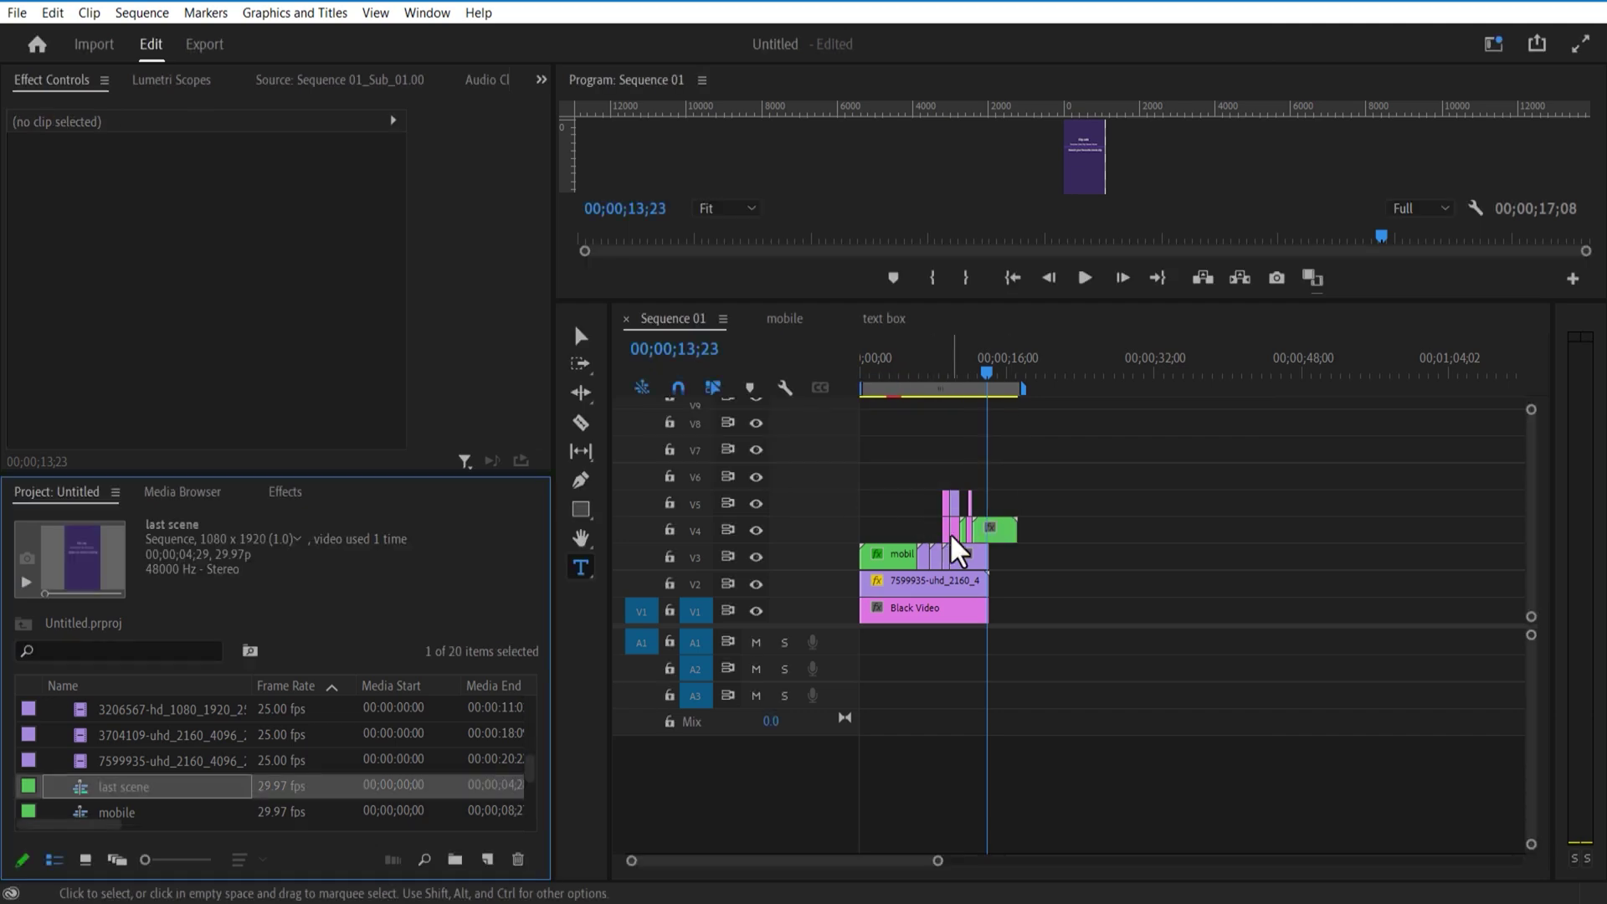
pyautogui.click(990, 534)
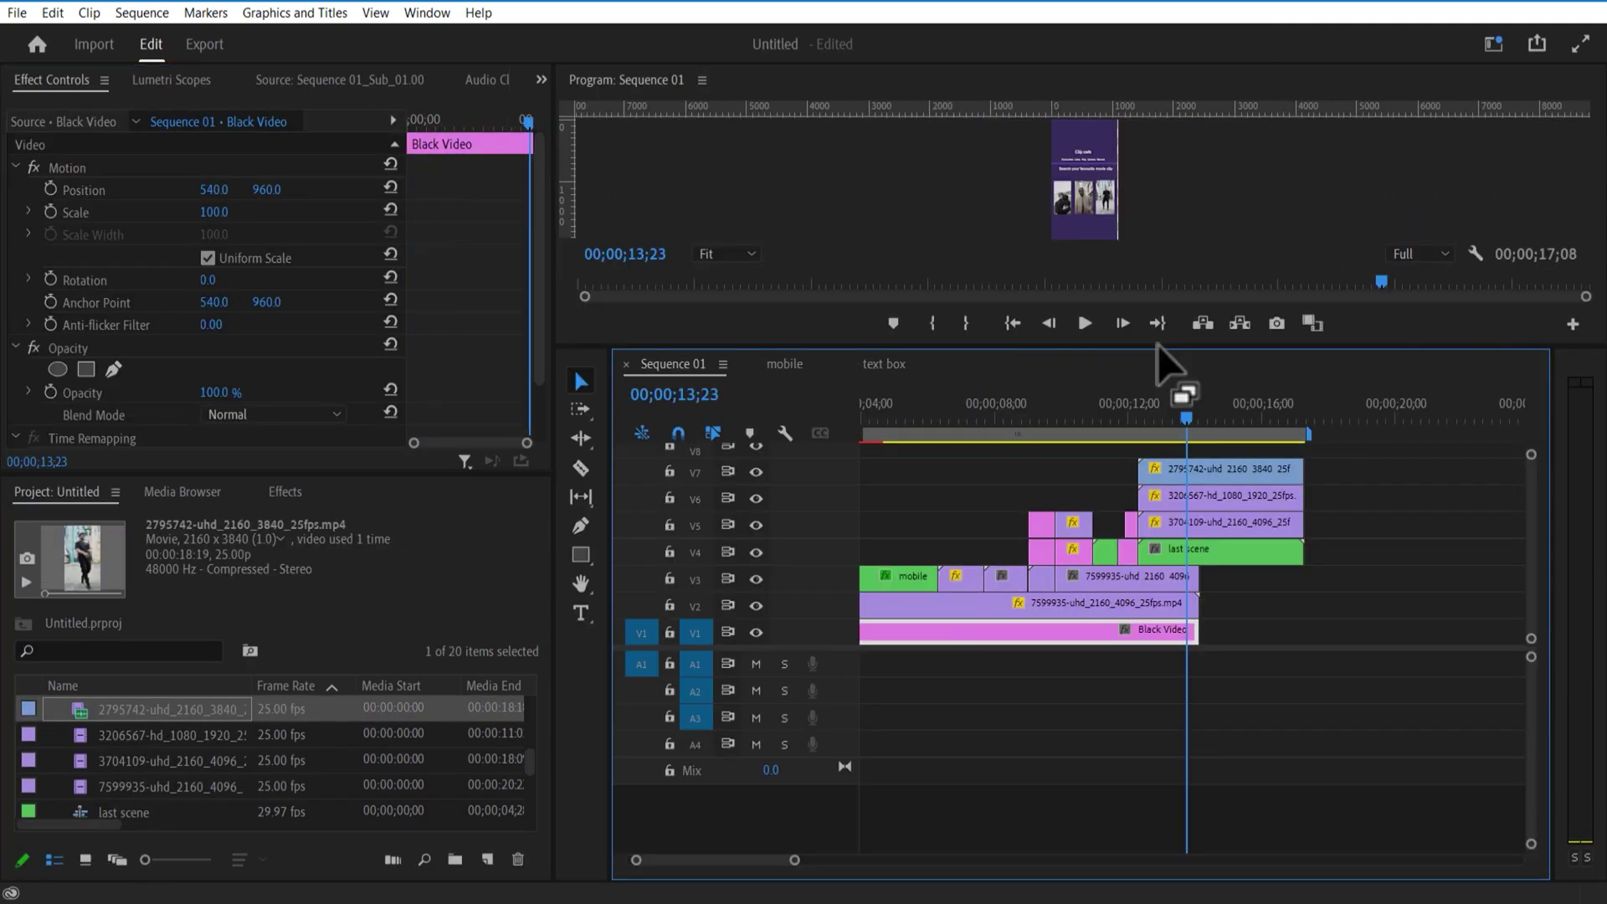
# Lower the opacity of the three thumbnail clips above last scene, setting the ones on V6 and V7 to 50%.
pyautogui.moveTo(1158, 344); pyautogui.dragTo(1165, 448)
pyautogui.click(1184, 569)
pyautogui.moveTo(216, 392); pyautogui.dragTo(182, 392)
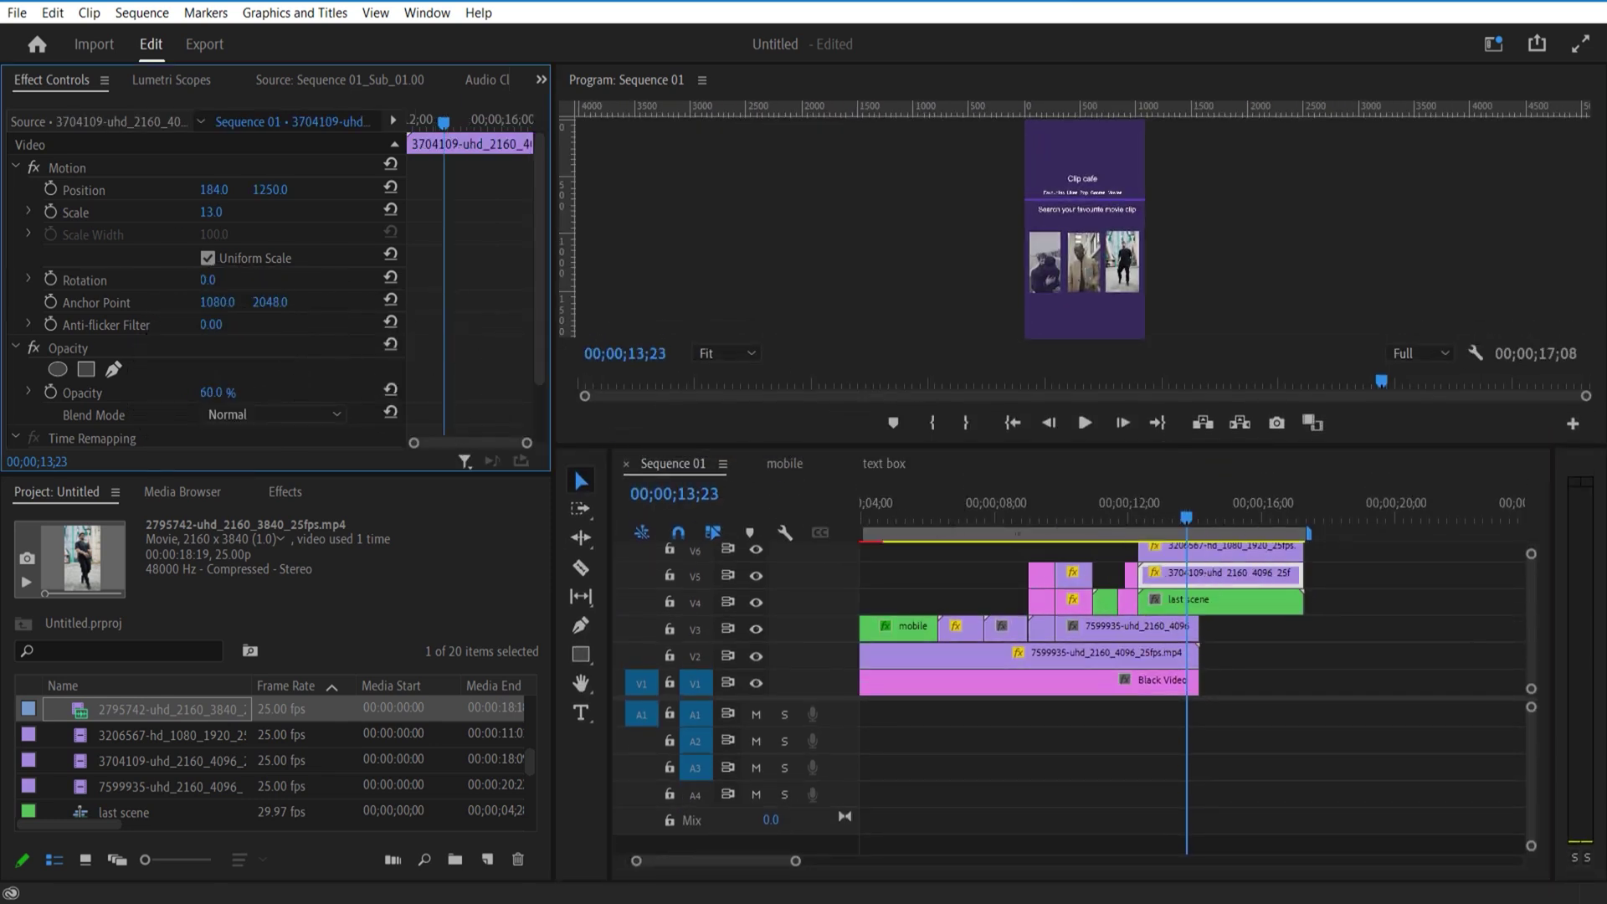
pyautogui.click(1169, 548)
pyautogui.click(220, 391)
pyautogui.moveTo(1166, 448); pyautogui.dragTo(1172, 352)
pyautogui.click(1182, 471)
pyautogui.click(221, 325)
pyautogui.write('50')
pyautogui.press('Return')
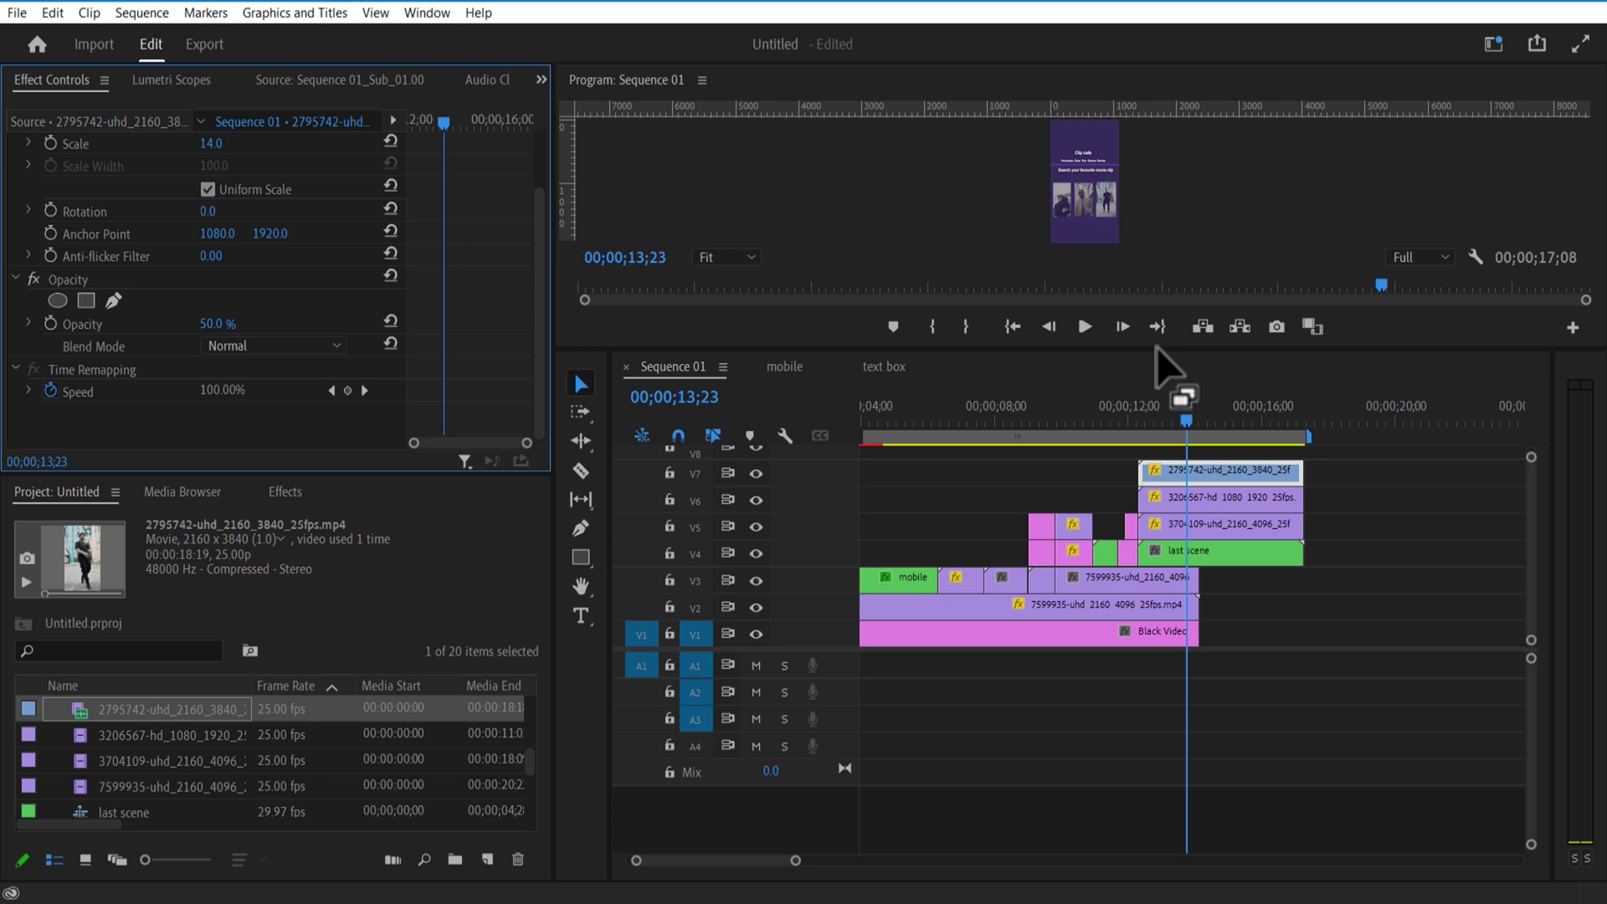
# Place the mouse pointer image on V8 above the thumbnail clips and set its scale to 15.
pyautogui.moveTo(1156, 350); pyautogui.dragTo(1160, 529)
pyautogui.moveTo(134, 710); pyautogui.dragTo(1148, 462)
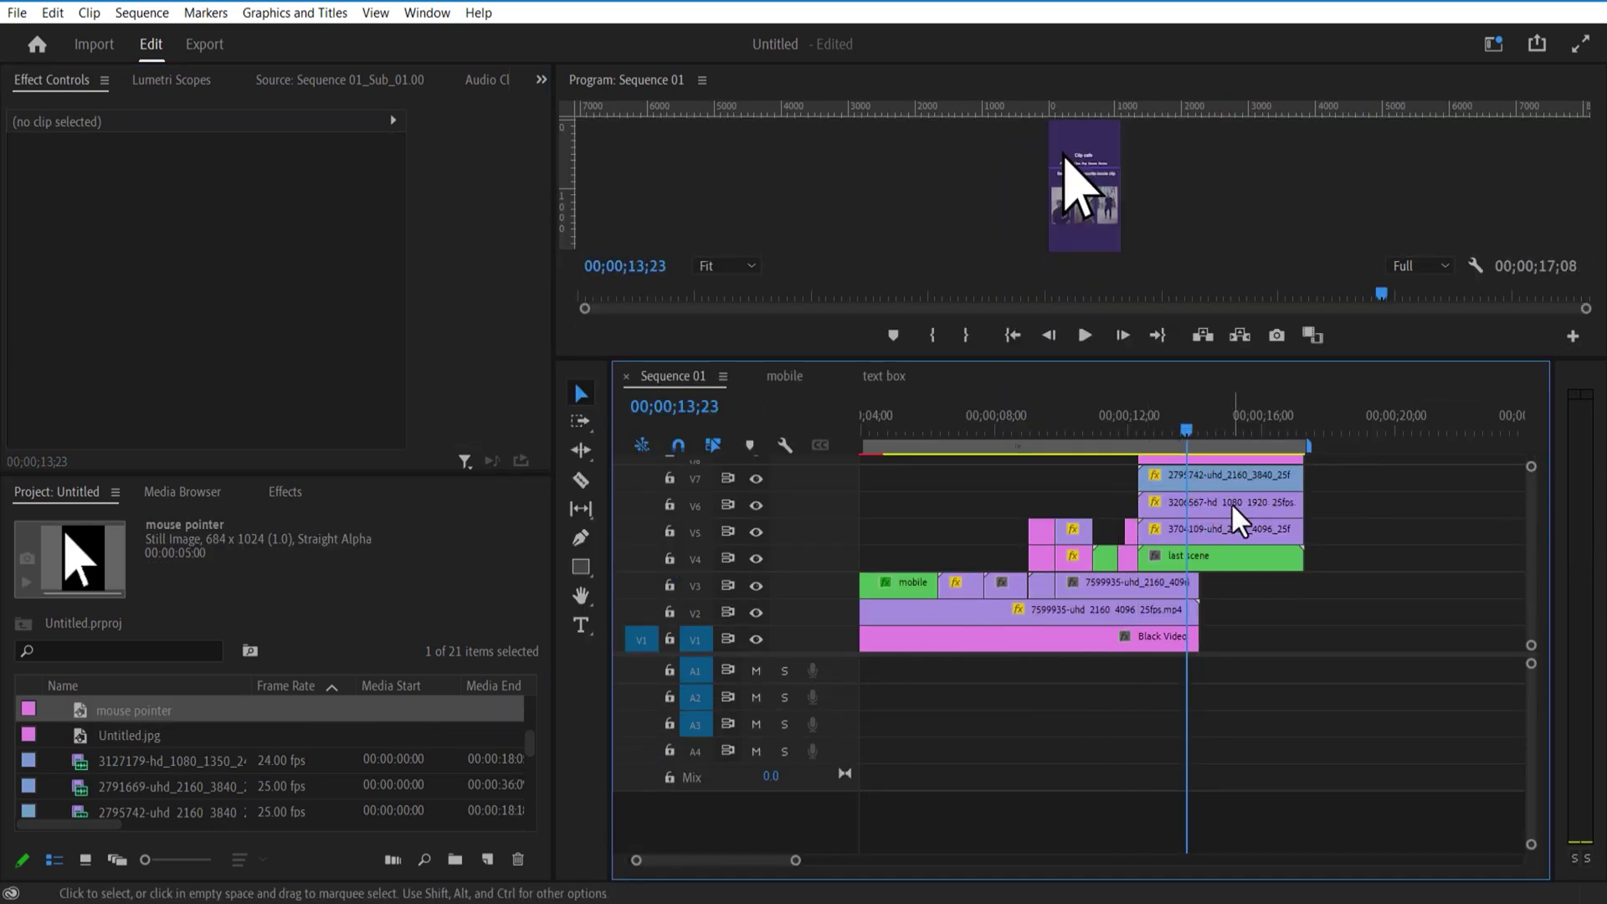
pyautogui.click(1165, 460)
pyautogui.moveTo(1187, 431); pyautogui.dragTo(1149, 620)
pyautogui.moveTo(213, 213); pyautogui.dragTo(136, 212)
pyautogui.moveTo(414, 123); pyautogui.dragTo(409, 123)
pyautogui.moveTo(209, 212); pyautogui.dragTo(976, 190)
# Keyframe the mouse pointer's Position from 1270, 1806 at the clip start to 560, 1320 over the middle thumbnail.
pyautogui.click(50, 190)
pyautogui.click(414, 124)
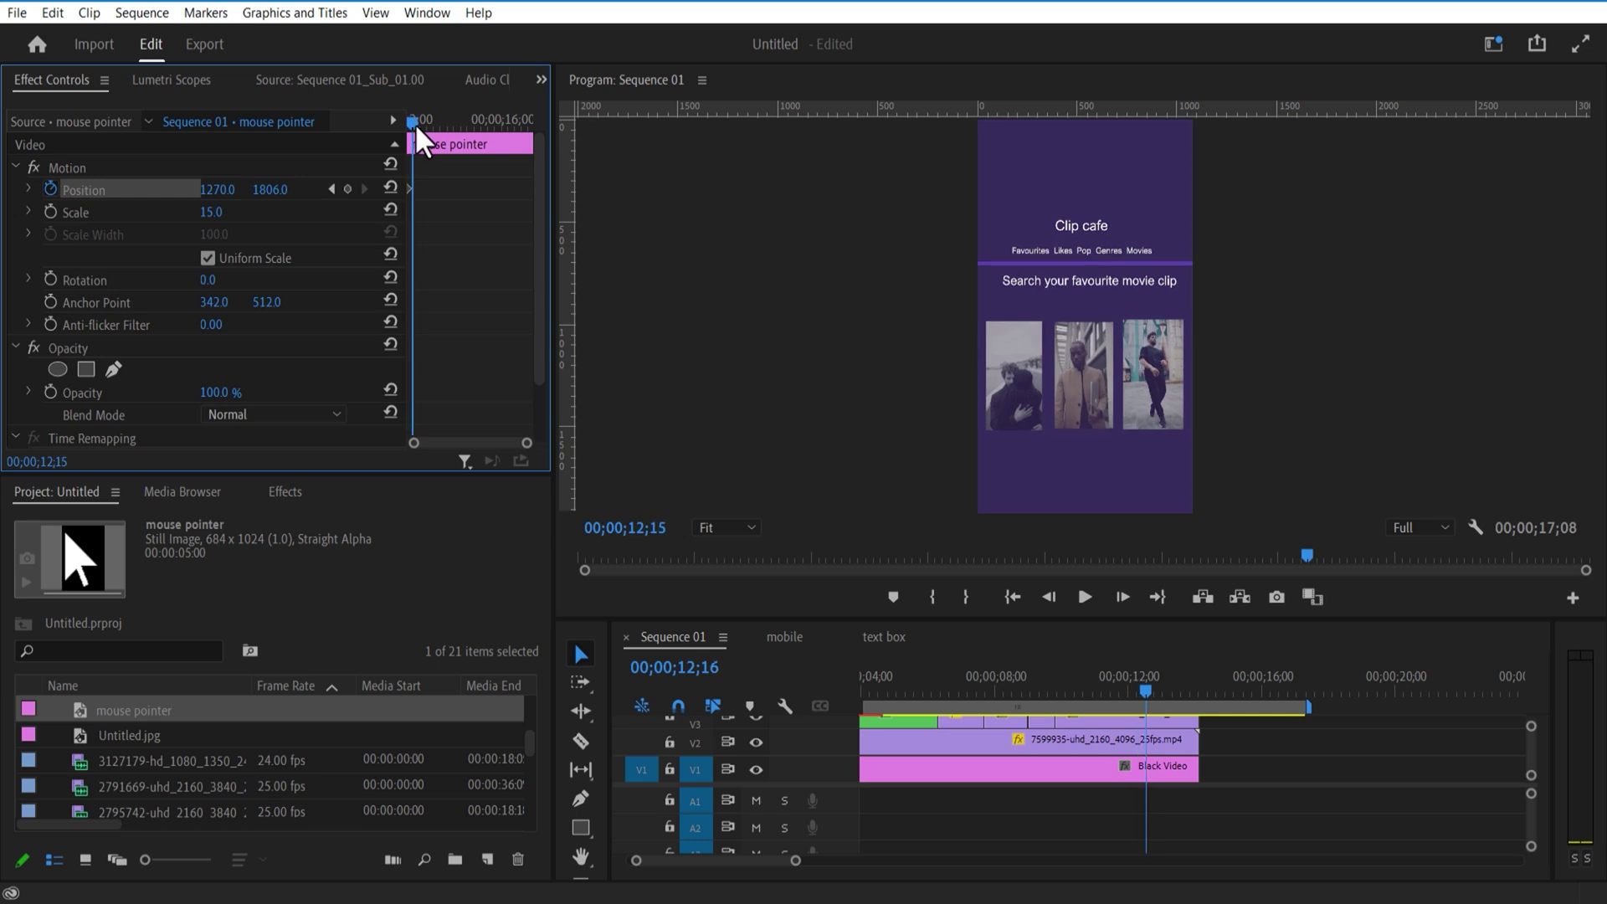
pyautogui.moveTo(248, 182); pyautogui.dragTo(500, 190)
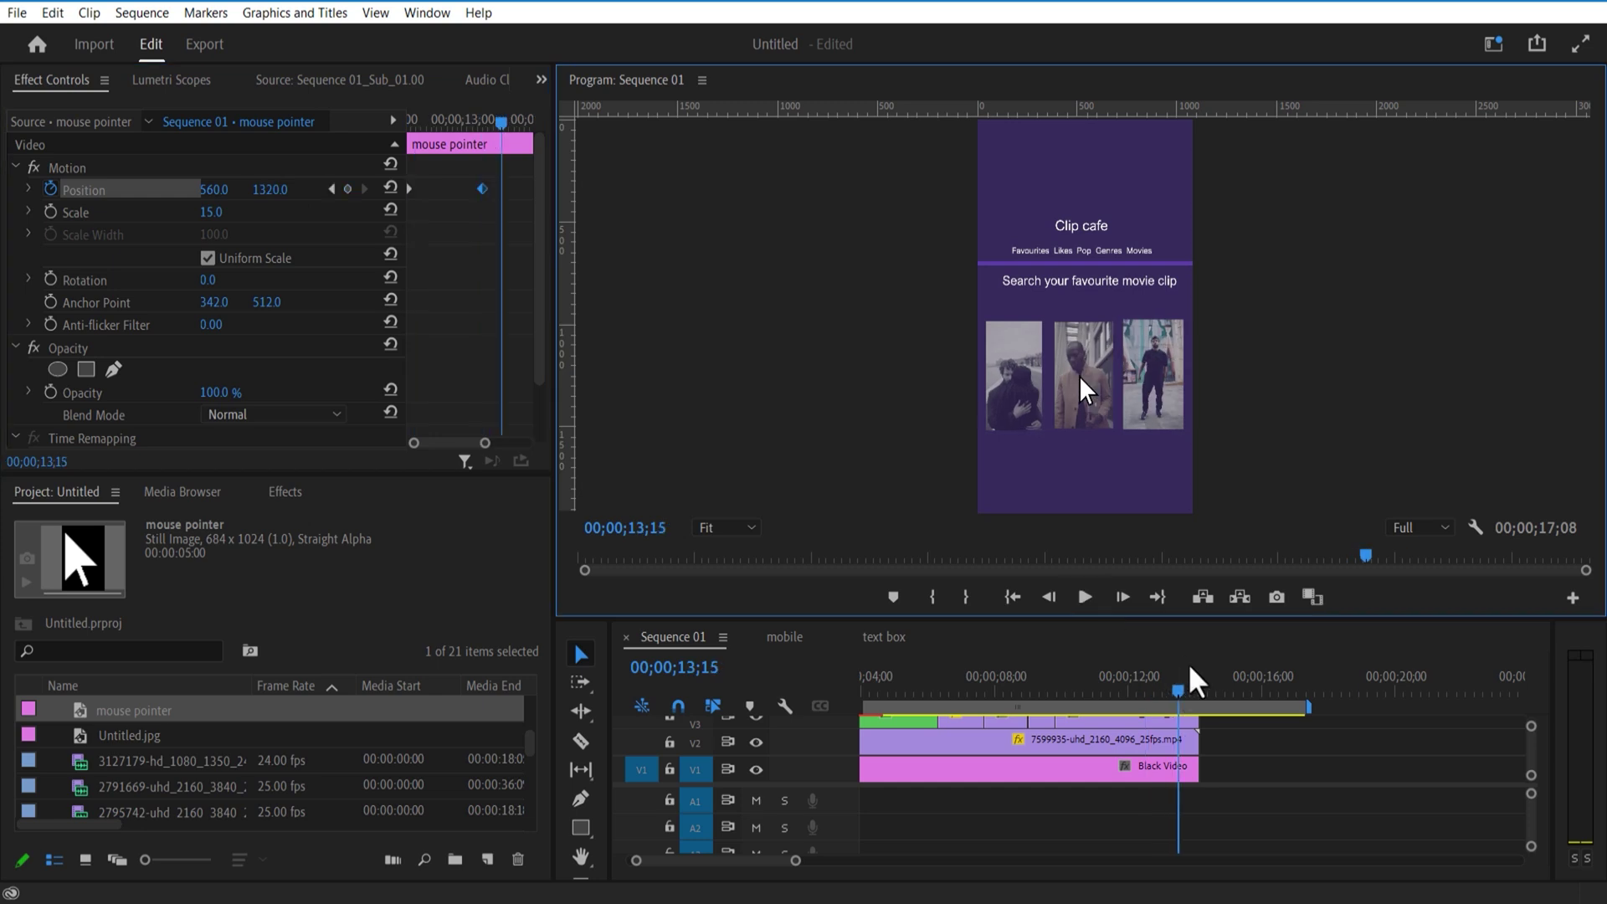
# Keyframe the middle thumbnail clip's Opacity at 50% at 00;00;13;01 and raise it at 00;00;13;17.
pyautogui.moveTo(1187, 617); pyautogui.dragTo(1187, 427)
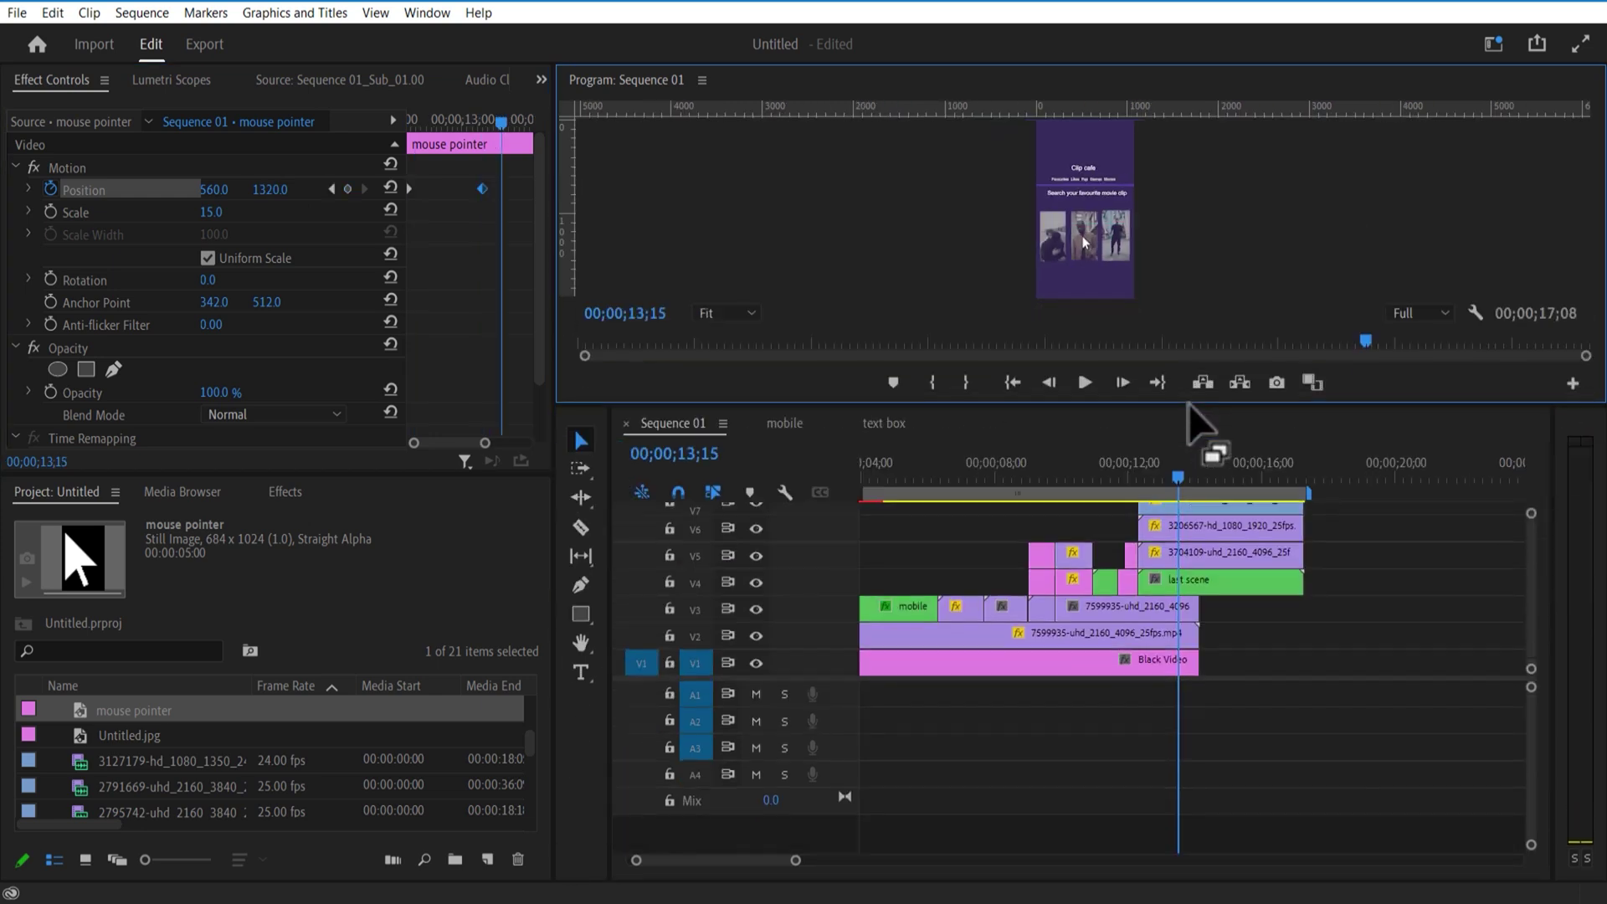
pyautogui.click(1192, 522)
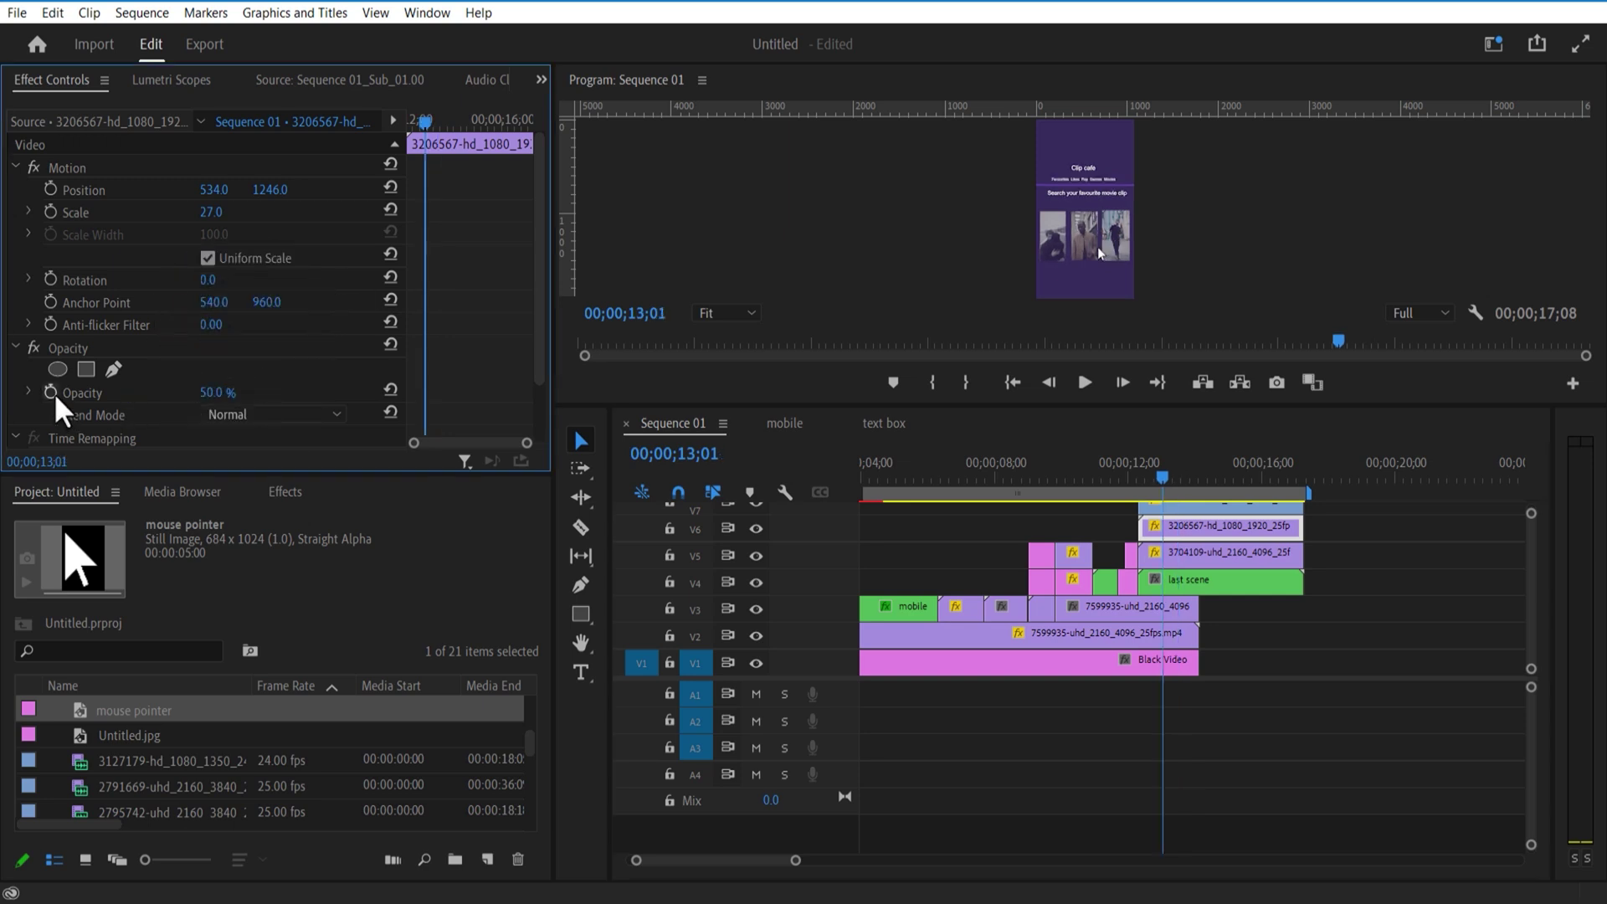
pyautogui.click(51, 392)
pyautogui.moveTo(426, 122); pyautogui.dragTo(444, 127)
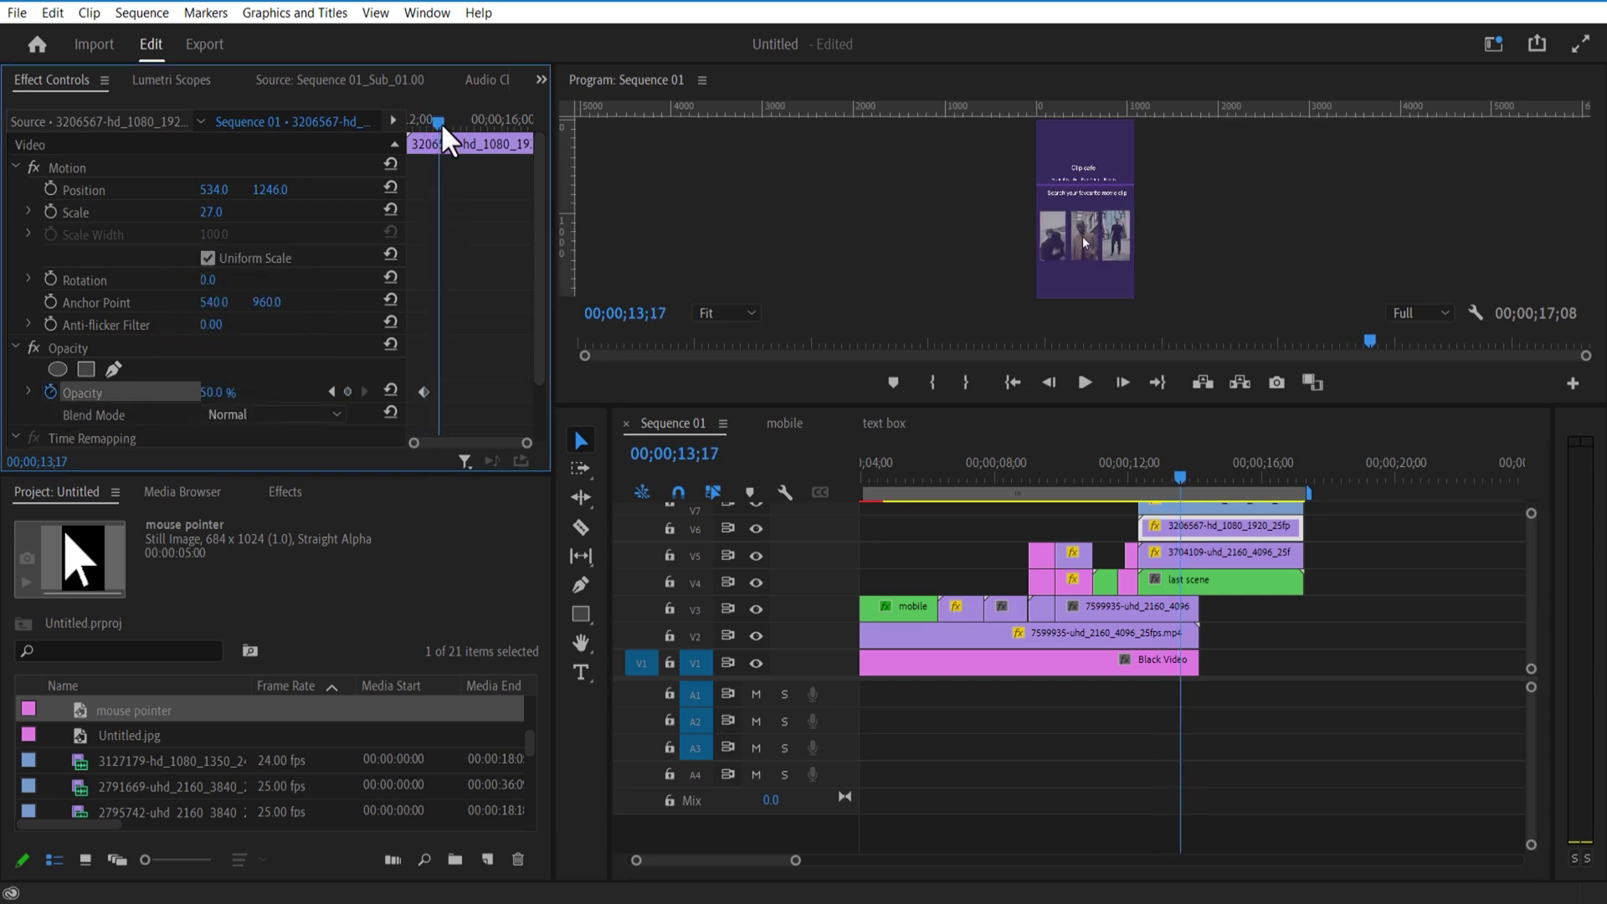
pyautogui.moveTo(220, 393); pyautogui.dragTo(239, 392)
pyautogui.click(423, 122)
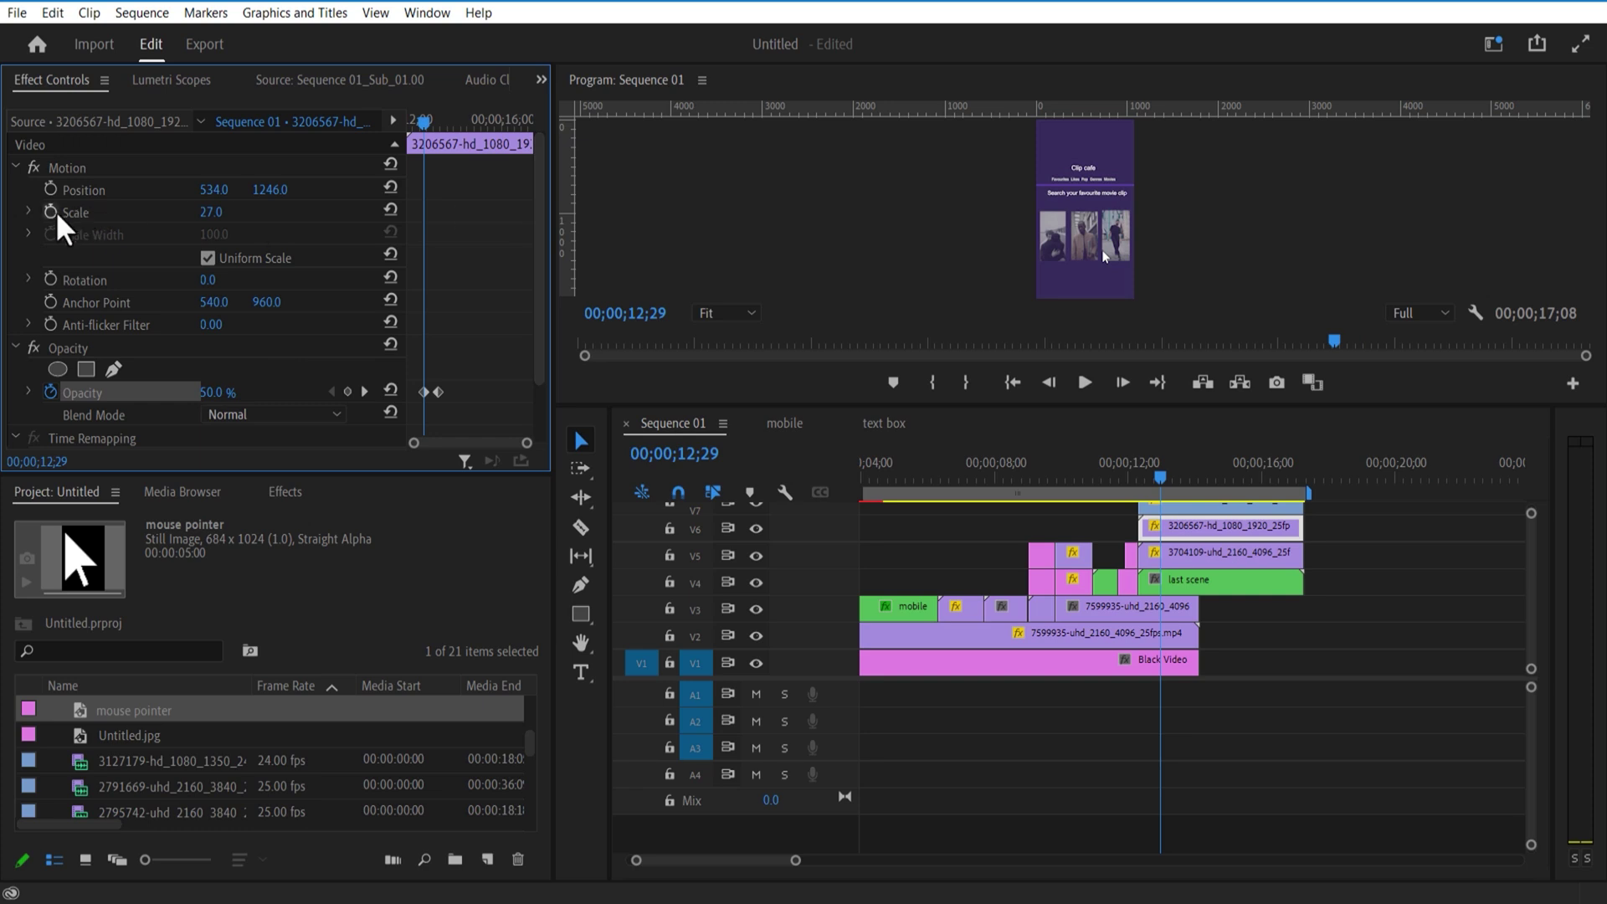
# Keyframe the middle thumbnail clip's Scale at 27 at 00;00;12;29 and raise it to 39.
pyautogui.click(51, 212)
pyautogui.moveTo(419, 119); pyautogui.dragTo(450, 142)
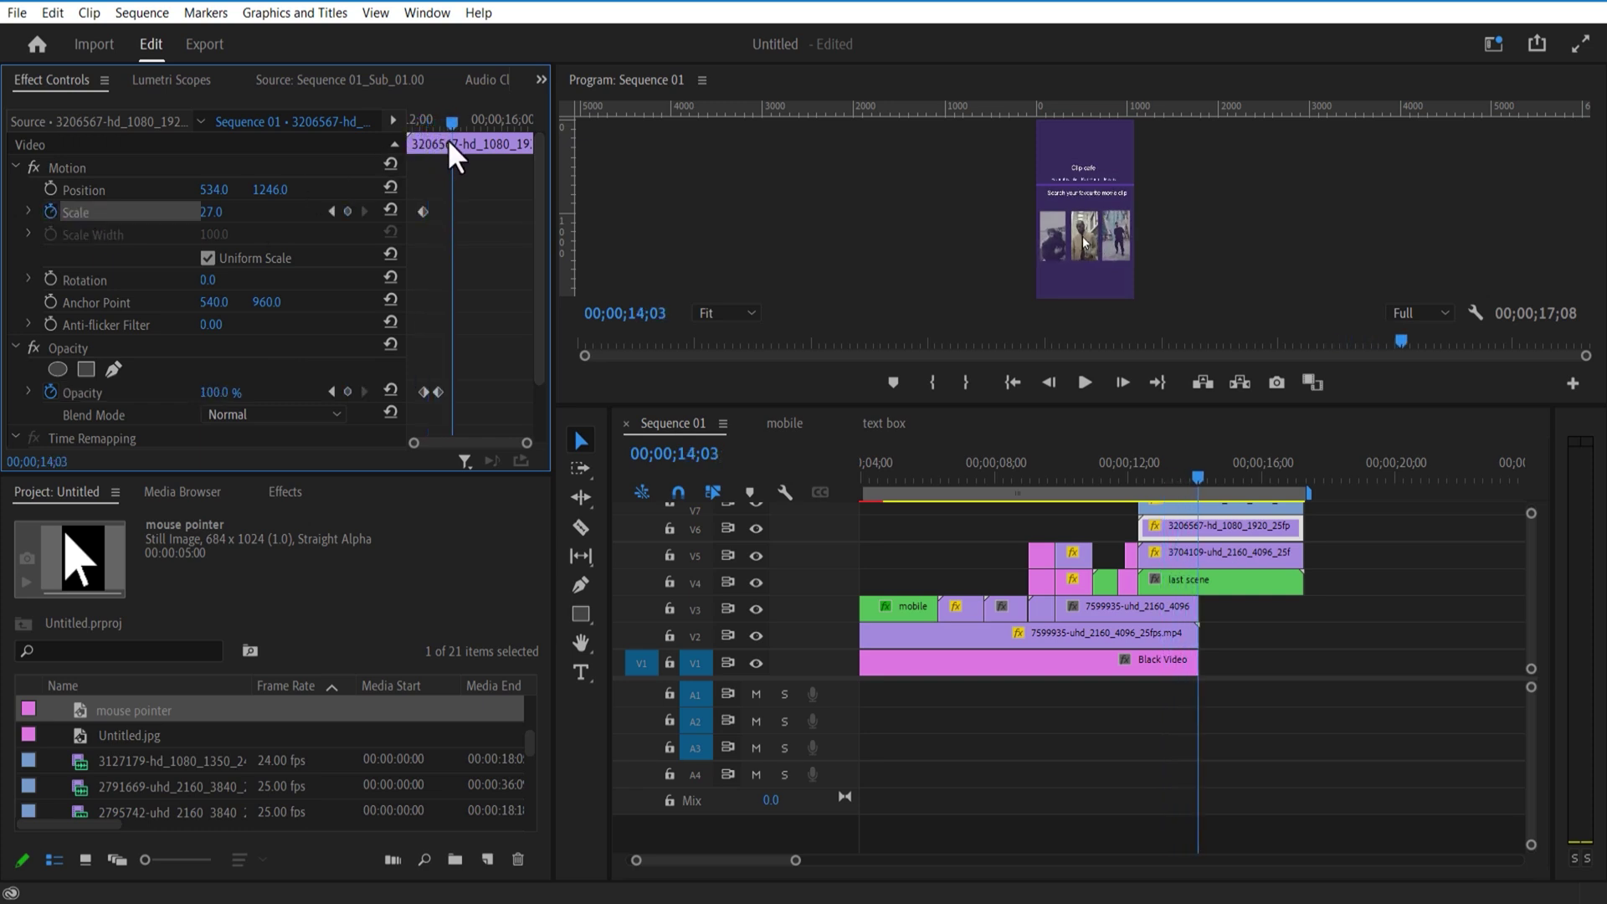
pyautogui.moveTo(216, 211); pyautogui.dragTo(234, 211)
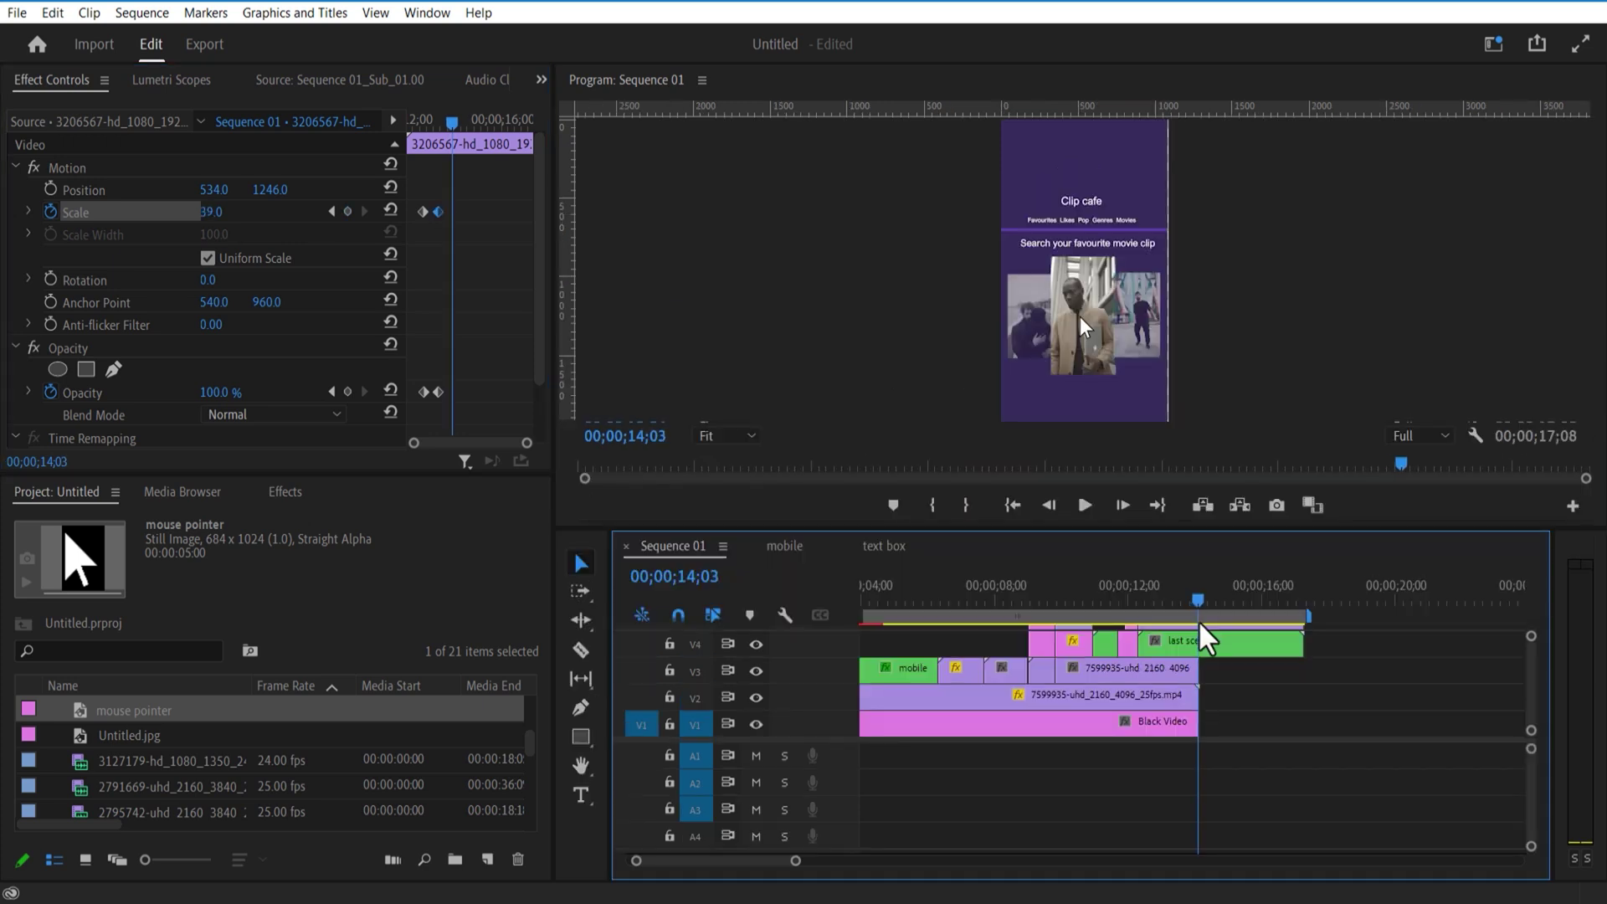
# Keyframe the V5 thumbnail clip's Position from 184, 1250 at 00;00;14;03 to below the frame at 00;00;15;00.
pyautogui.moveTo(1202, 623); pyautogui.dragTo(1227, 384)
pyautogui.click(50, 189)
pyautogui.moveTo(452, 123); pyautogui.dragTo(474, 124)
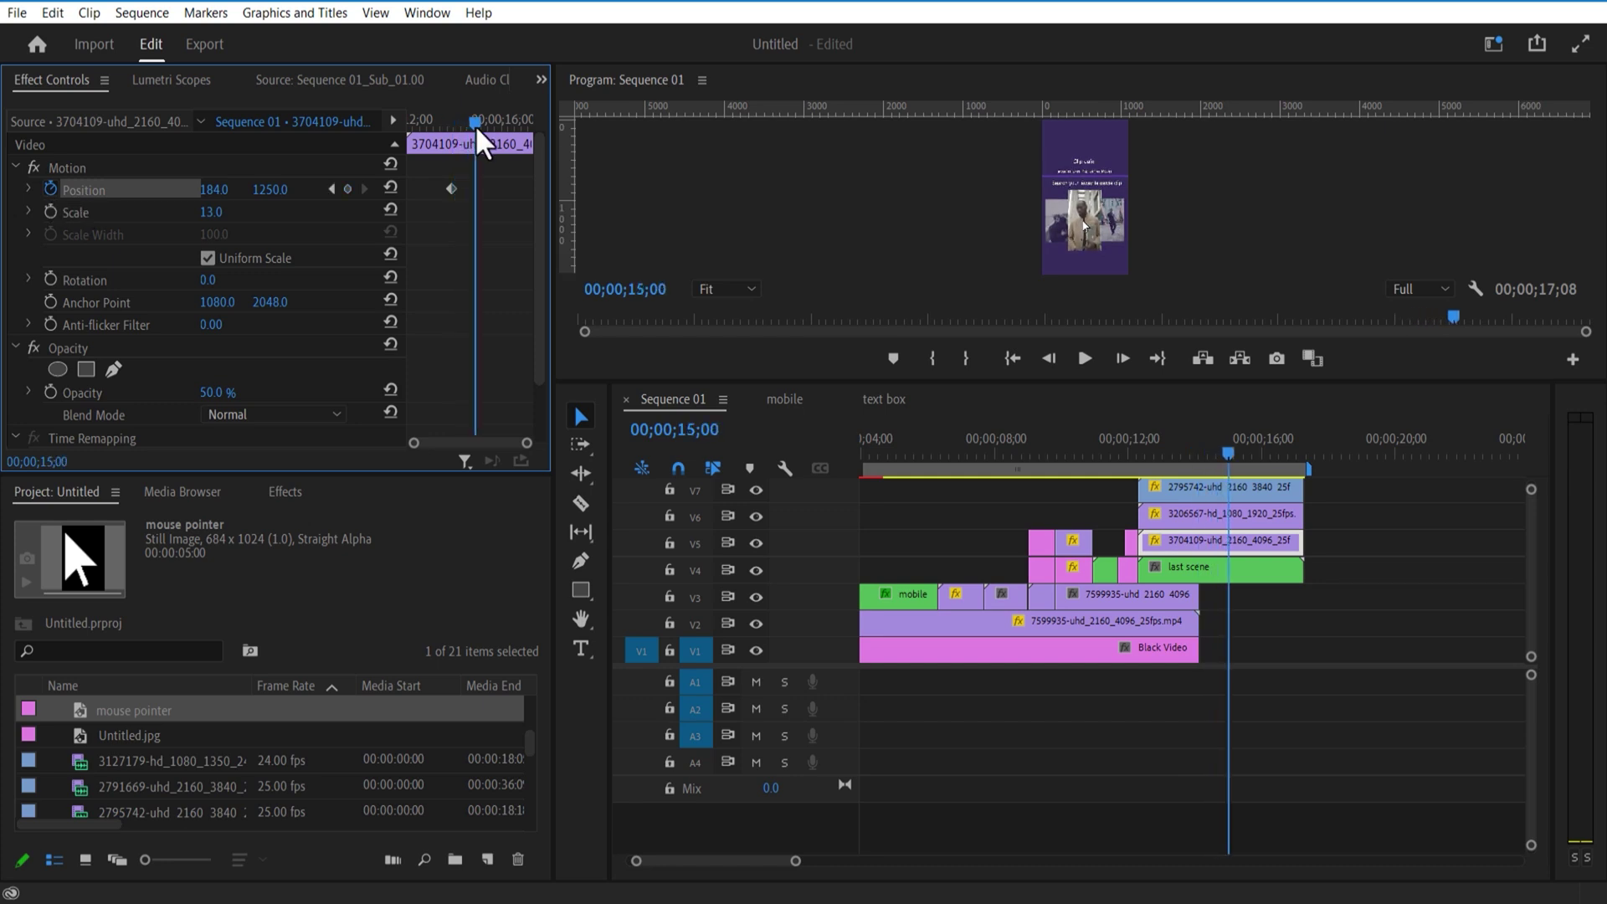
pyautogui.moveTo(270, 190); pyautogui.dragTo(335, 189)
# Keyframe the middle thumbnail clip's Position on V6 so it slides down out of the frame between 00;00;14;03 and 00;00;15;00.
pyautogui.moveTo(477, 123); pyautogui.dragTo(452, 125)
pyautogui.click(1207, 513)
pyautogui.click(50, 190)
pyautogui.click(1207, 540)
pyautogui.click(365, 189)
pyautogui.click(1206, 512)
pyautogui.moveTo(269, 189); pyautogui.dragTo(344, 189)
# Keyframe the V7 thumbnail clip's Position so it slides down out of the frame by 00;00;14;29.
pyautogui.click(1206, 488)
pyautogui.moveTo(475, 125)
pyautogui.mouseDown()
pyautogui.moveTo(452, 125)
pyautogui.moveTo(474, 132)
pyautogui.mouseUp()
pyautogui.click(50, 189)
pyautogui.click(1206, 453)
pyautogui.click(1212, 509)
pyautogui.click(1207, 487)
pyautogui.moveTo(269, 189); pyautogui.dragTo(335, 189)
# Cut the mouse pointer clip at 00;00;14;29 and delete the part after the cut.
pyautogui.moveTo(1241, 379); pyautogui.dragTo(1243, 434)
pyautogui.click(581, 445)
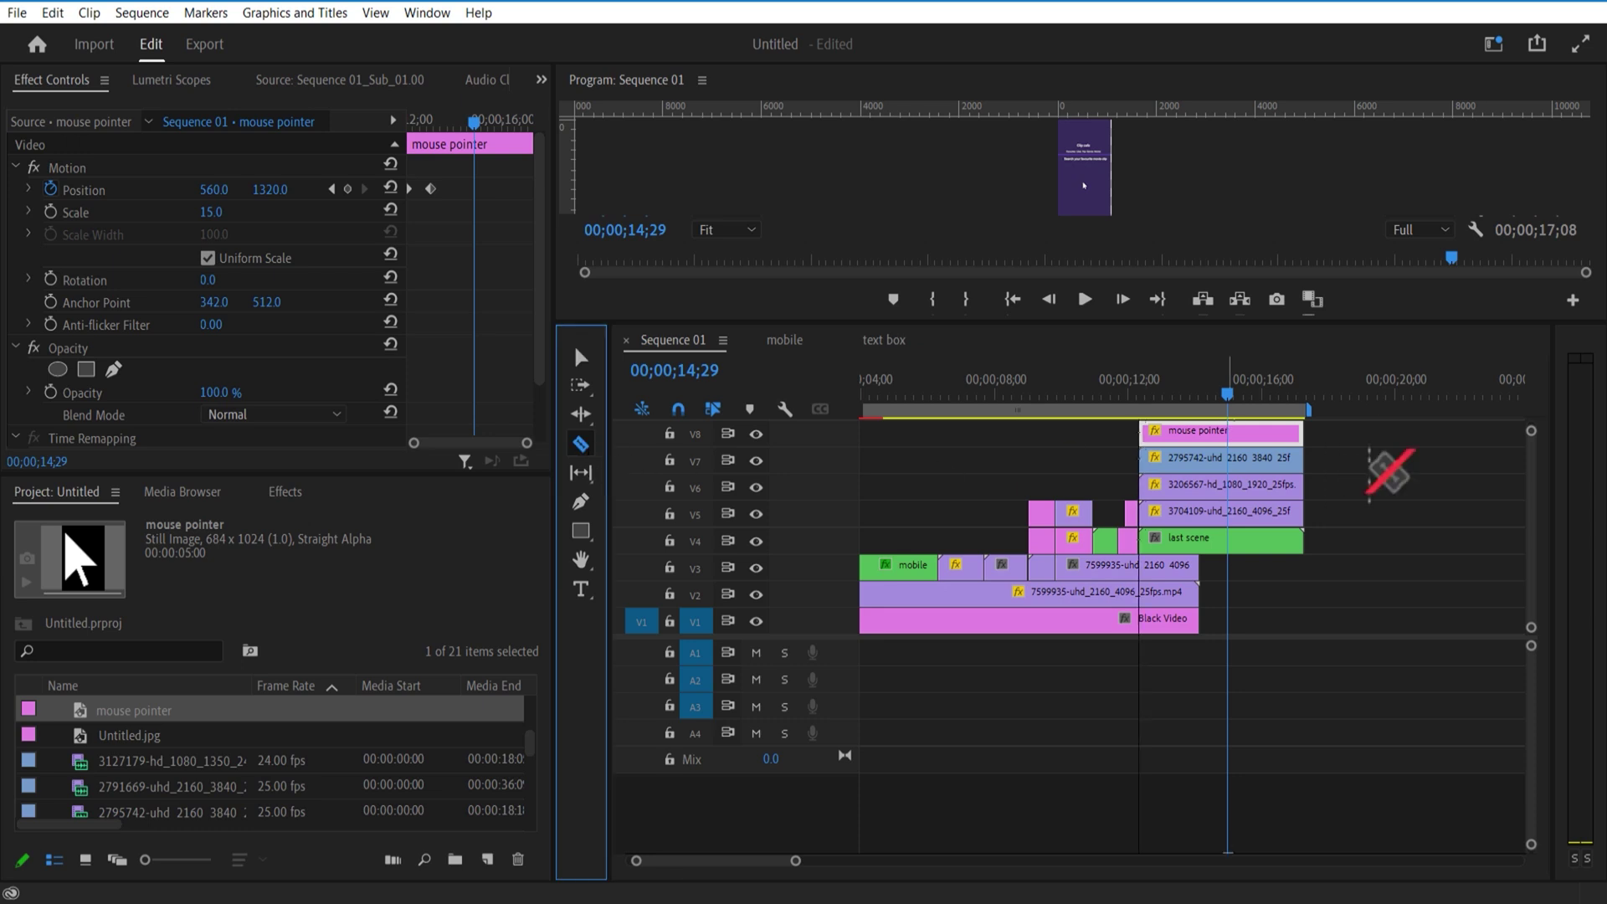
pyautogui.click(1228, 432)
pyautogui.click(581, 359)
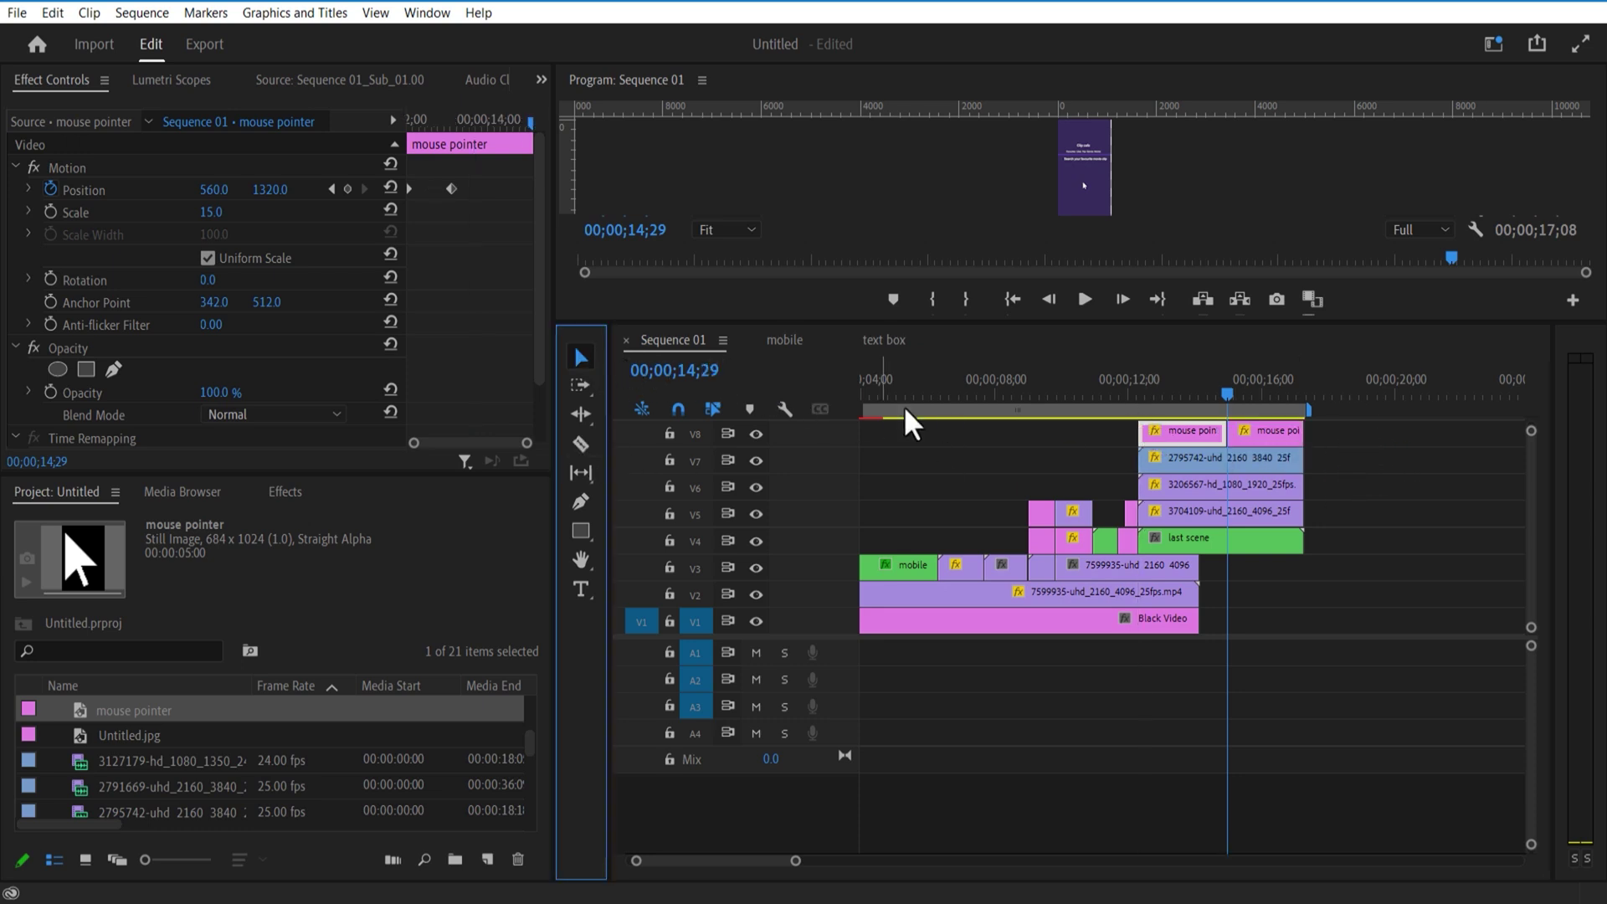
pyautogui.click(1271, 444)
pyautogui.press('Delete')
pyautogui.press('Delete')
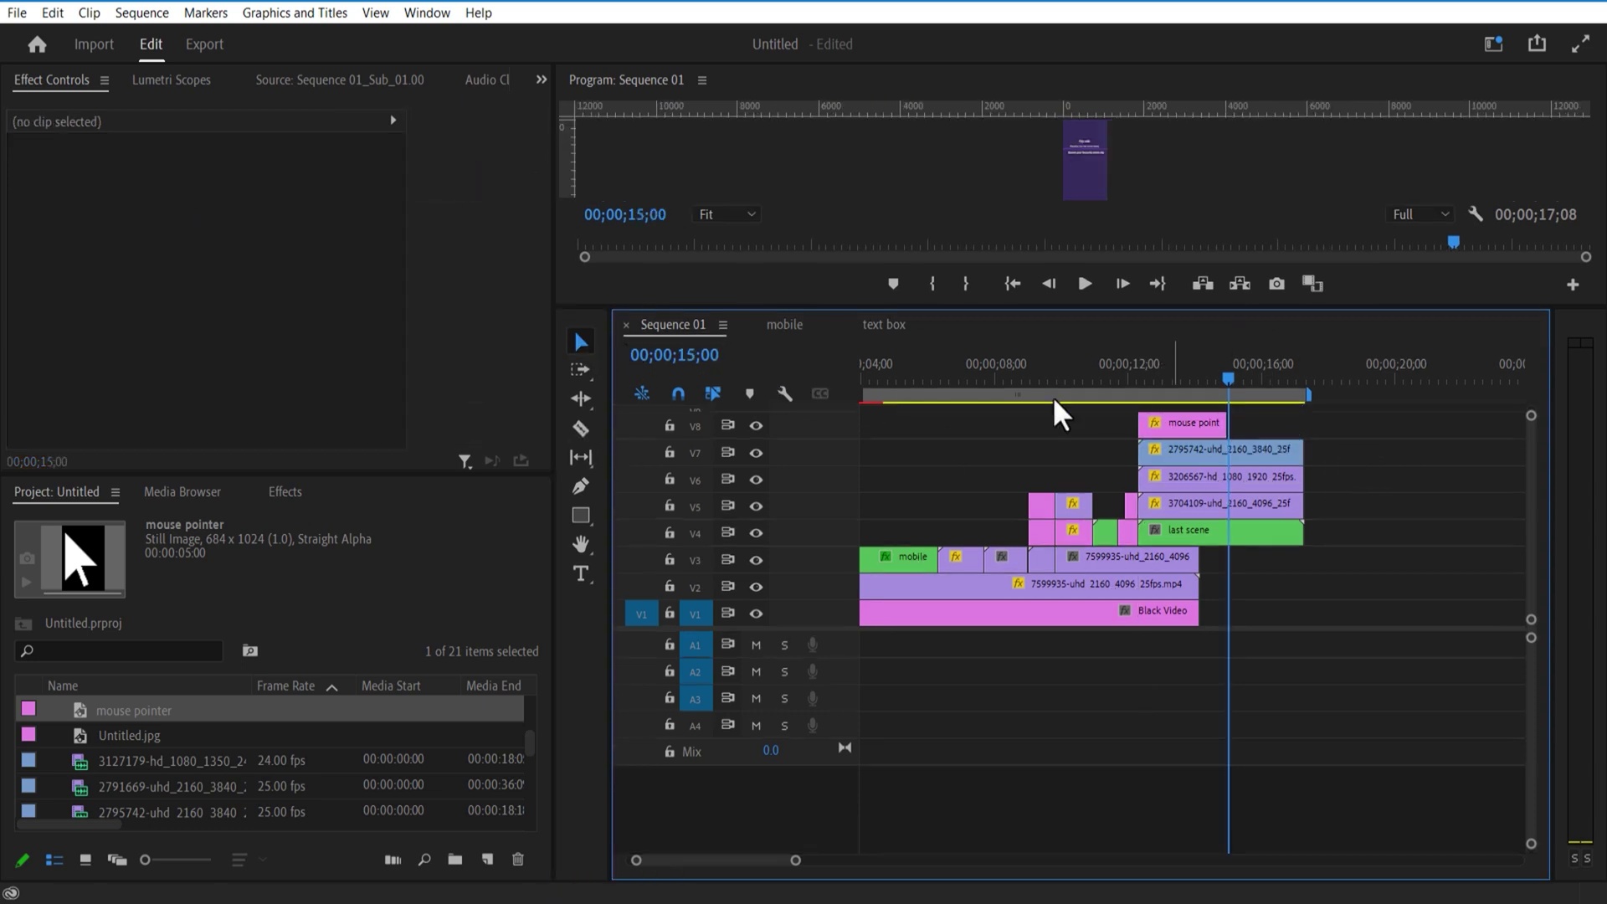
# Draw a wide rectangle under the "Search your favourite movie clip" text and style it as a white outline without fill.
pyautogui.moveTo(1300, 325); pyautogui.dragTo(1300, 586)
pyautogui.moveTo(1018, 289); pyautogui.dragTo(1153, 323)
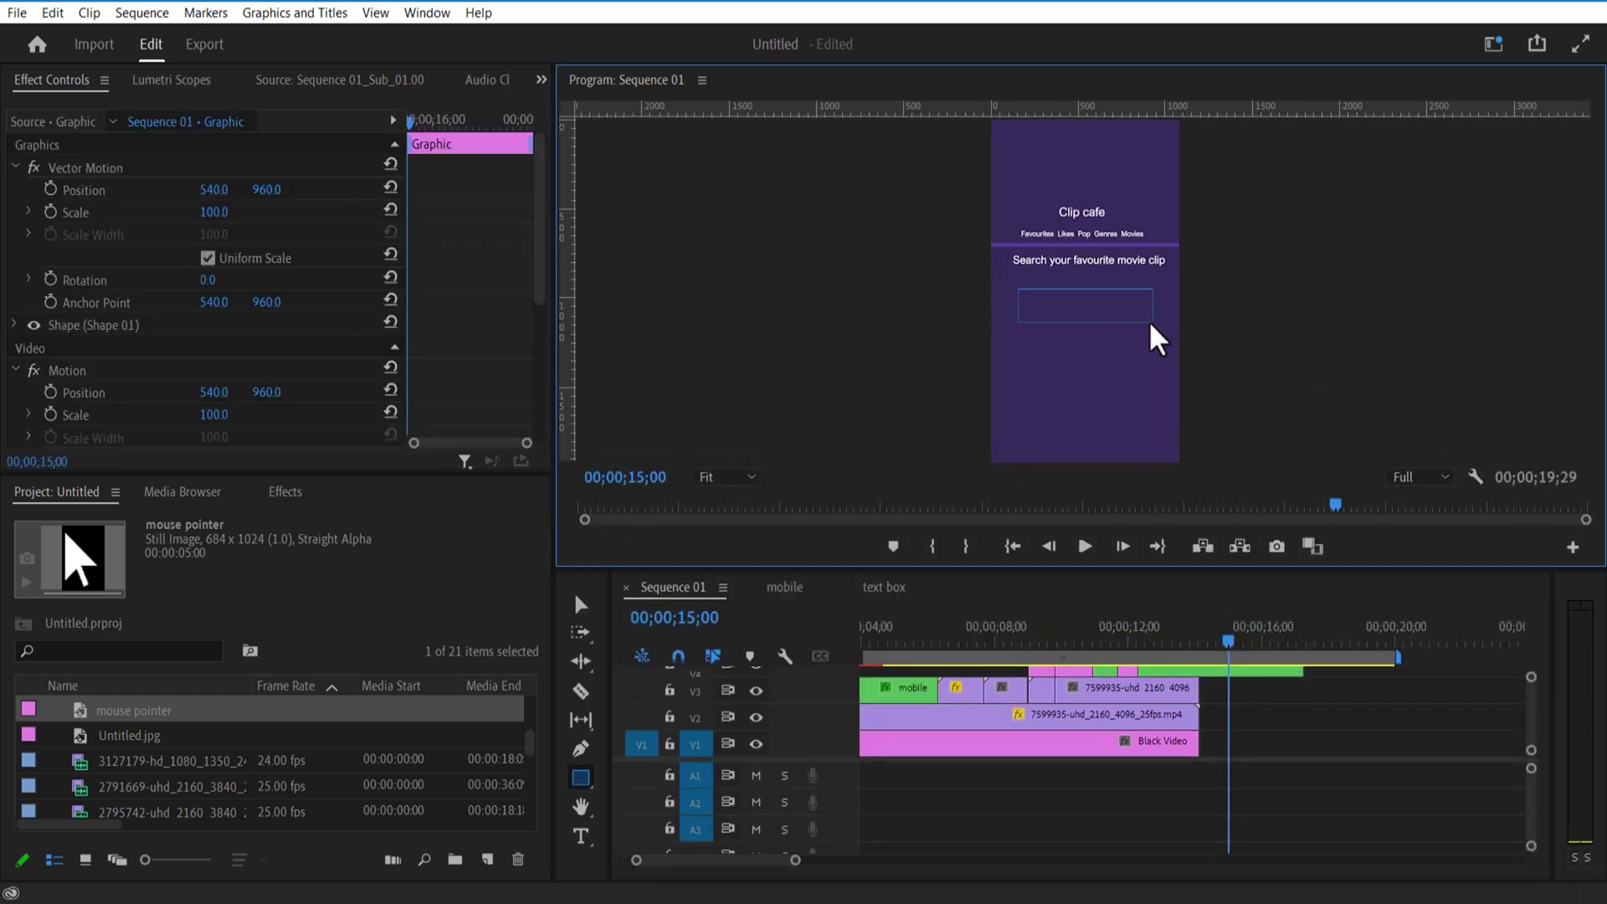
pyautogui.click(123, 328)
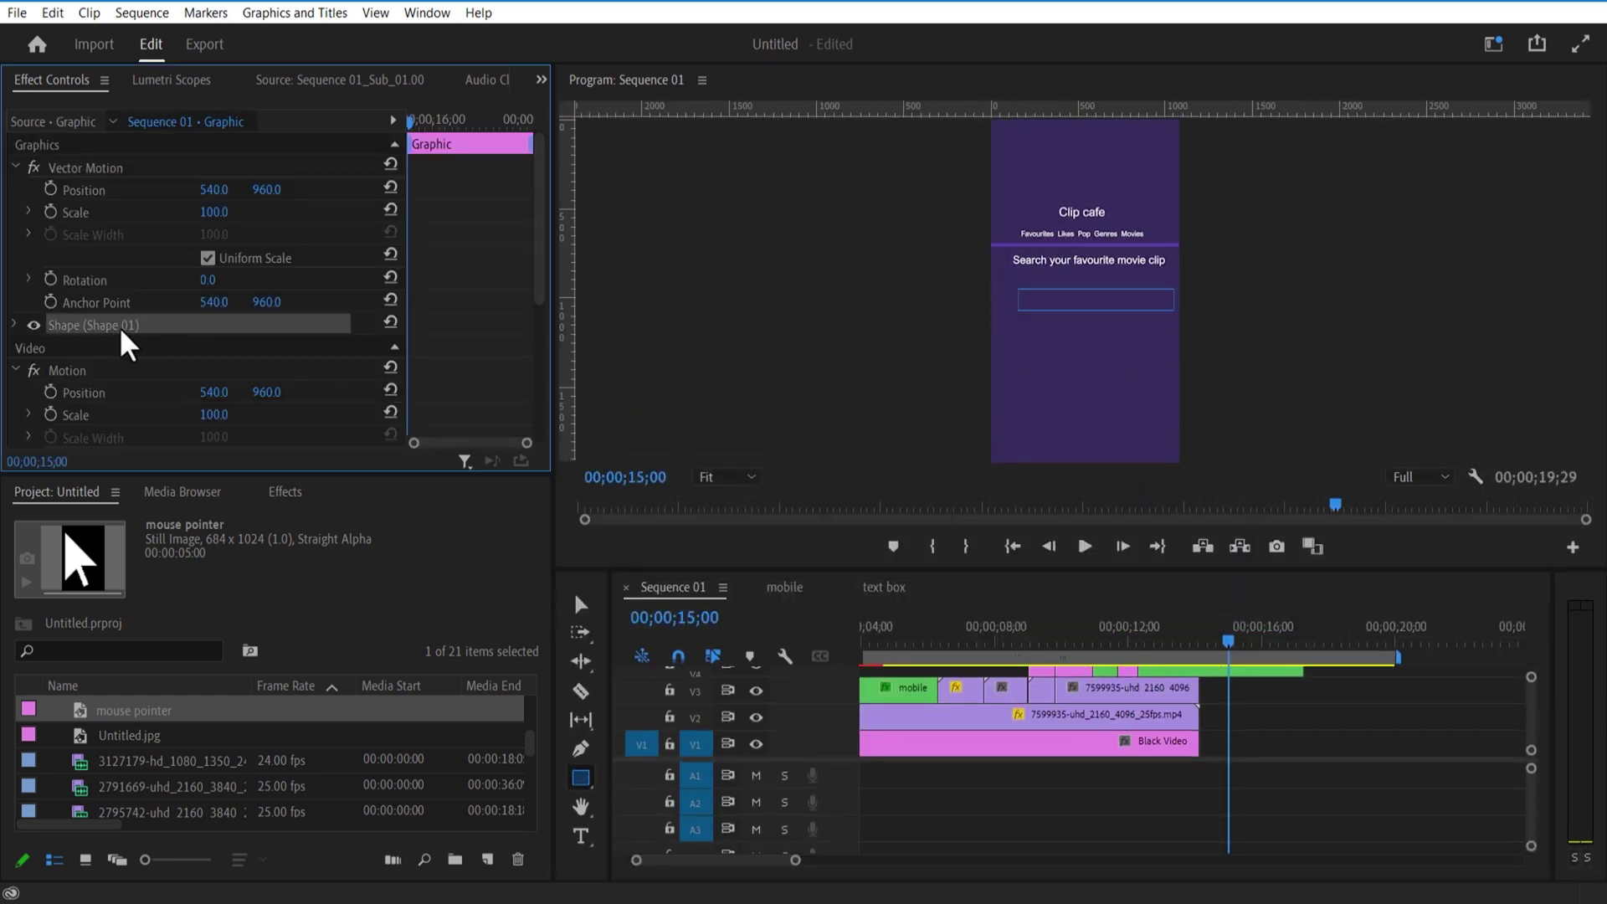
pyautogui.click(11, 325)
pyautogui.scroll(-5, 545, 238)
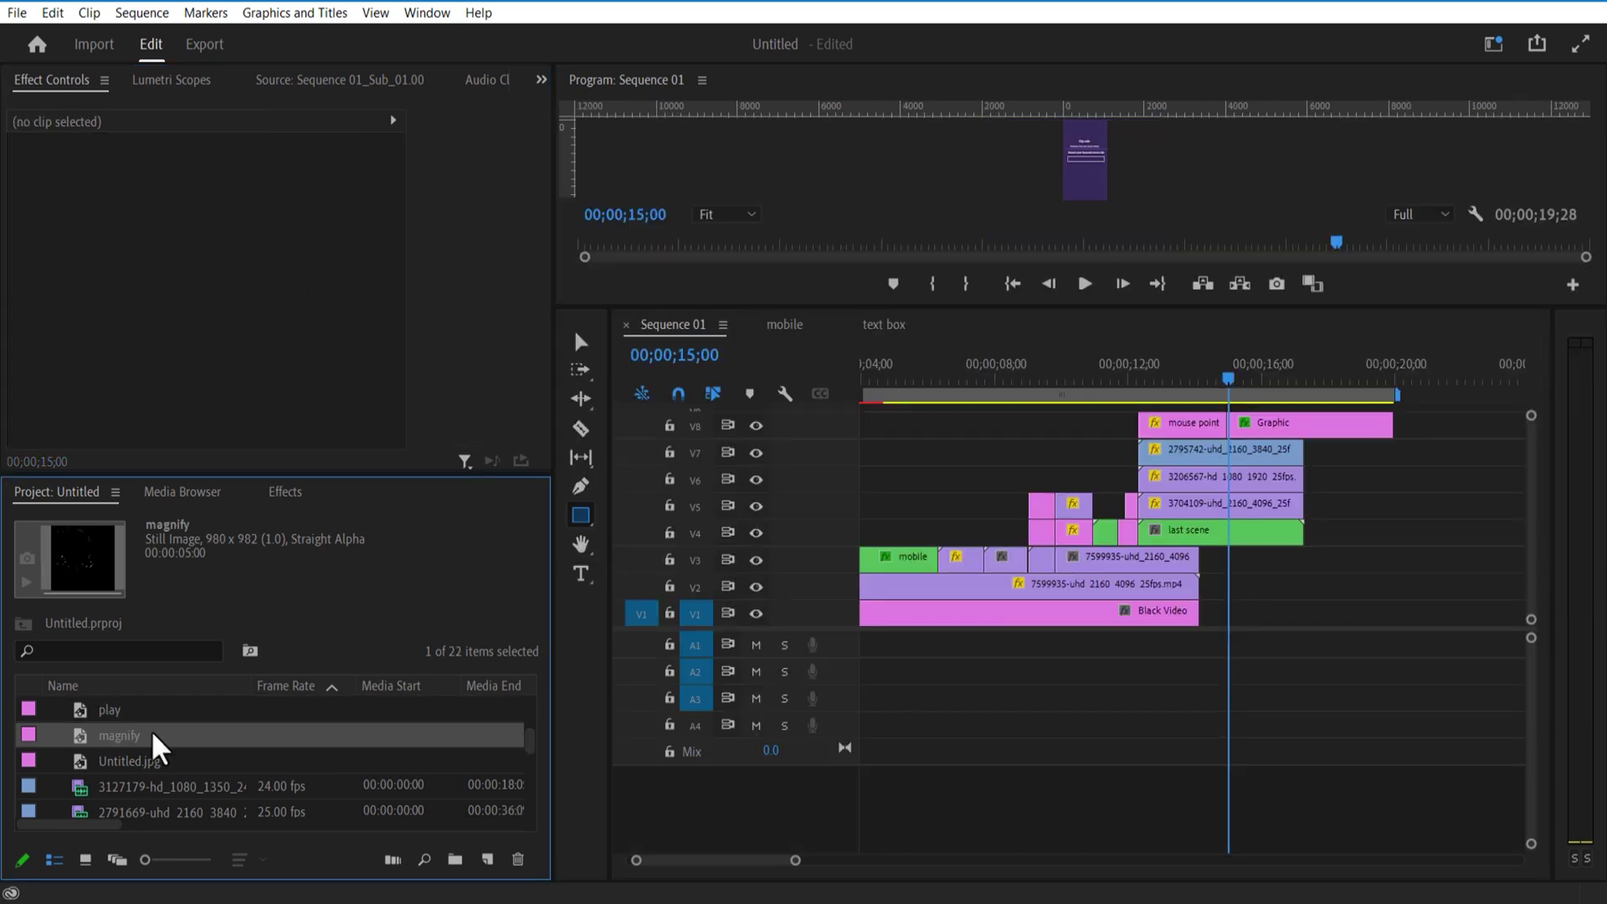
# Place the magnify image inside the search box at scale 8 and position 194, 937, and apply Tint with black mapped to white.
pyautogui.moveTo(157, 740); pyautogui.dragTo(1259, 420)
pyautogui.click(1262, 427)
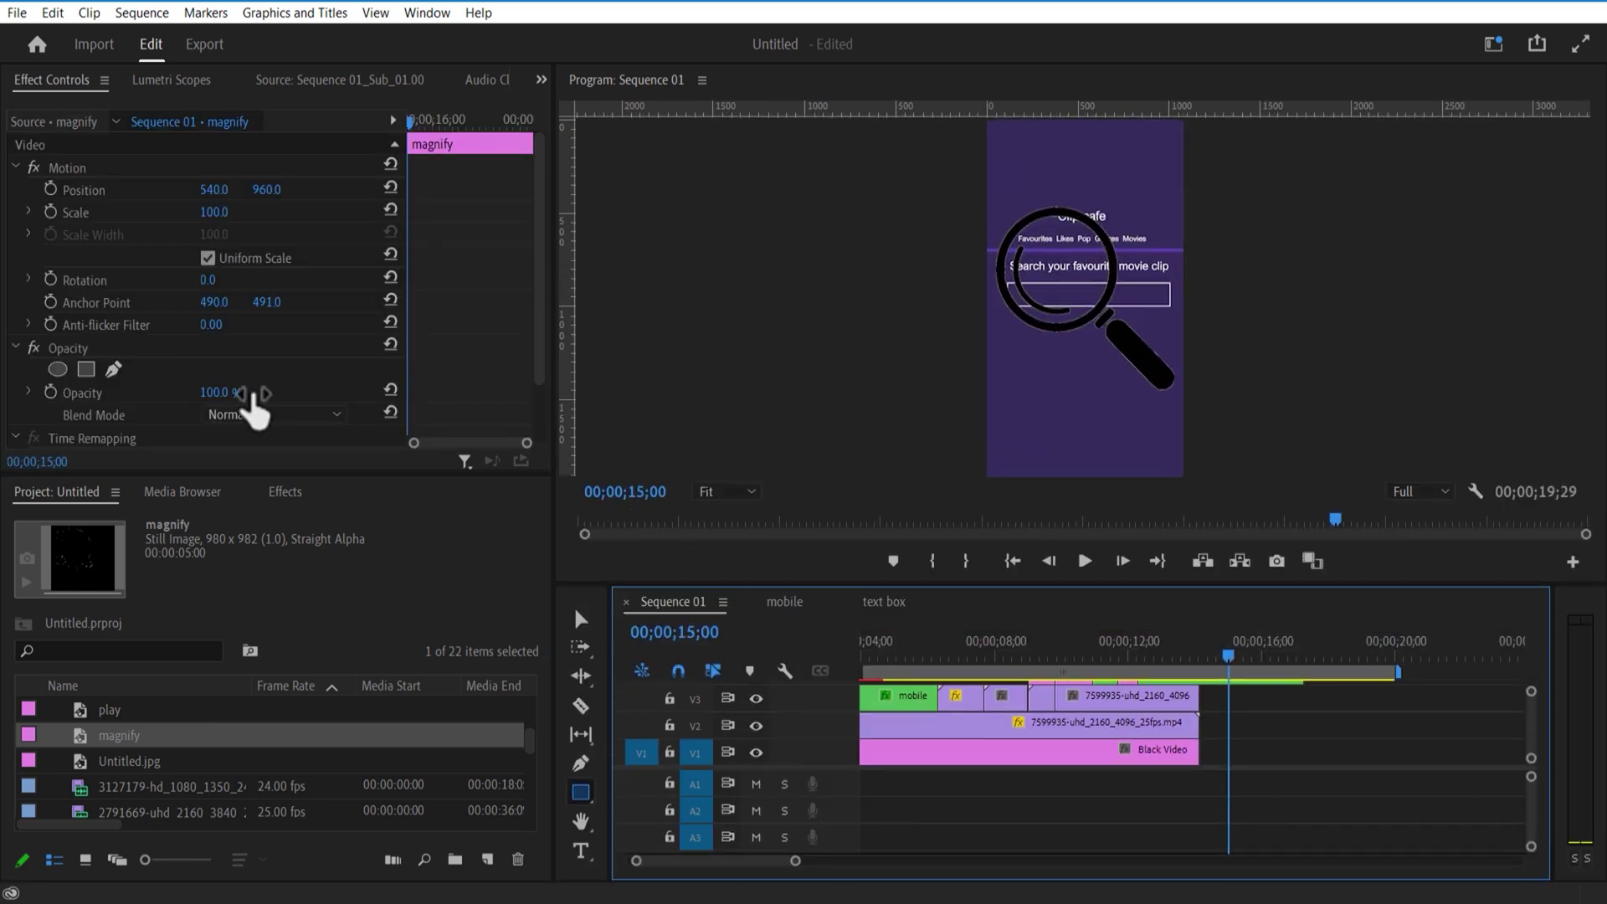
pyautogui.click(285, 491)
pyautogui.click(116, 520)
pyautogui.write('t')
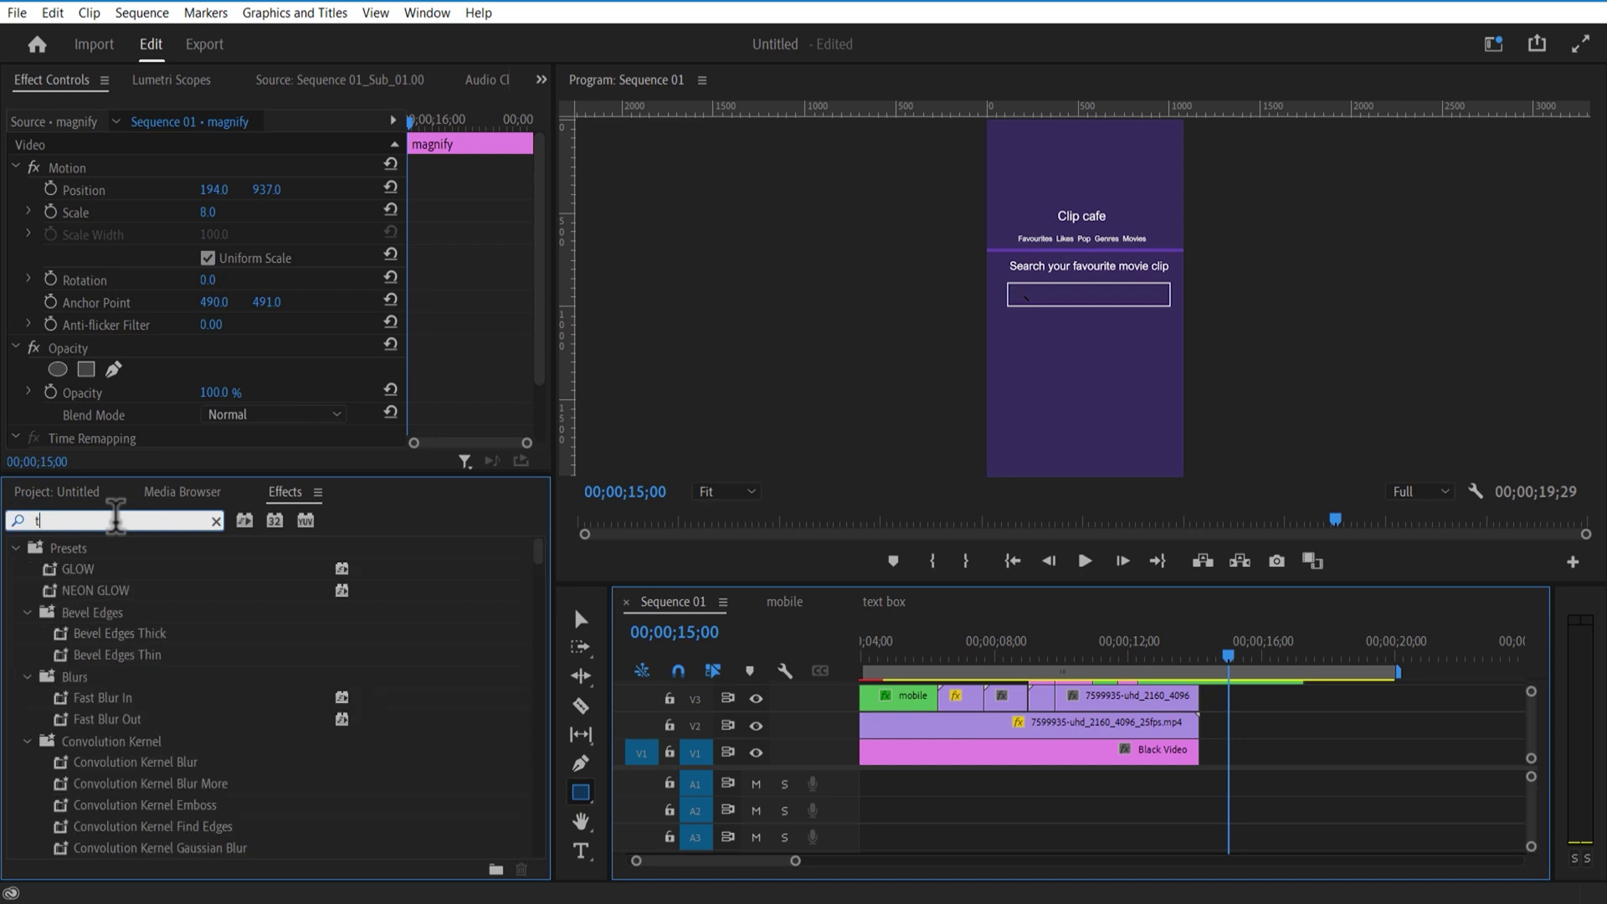
pyautogui.write('int')
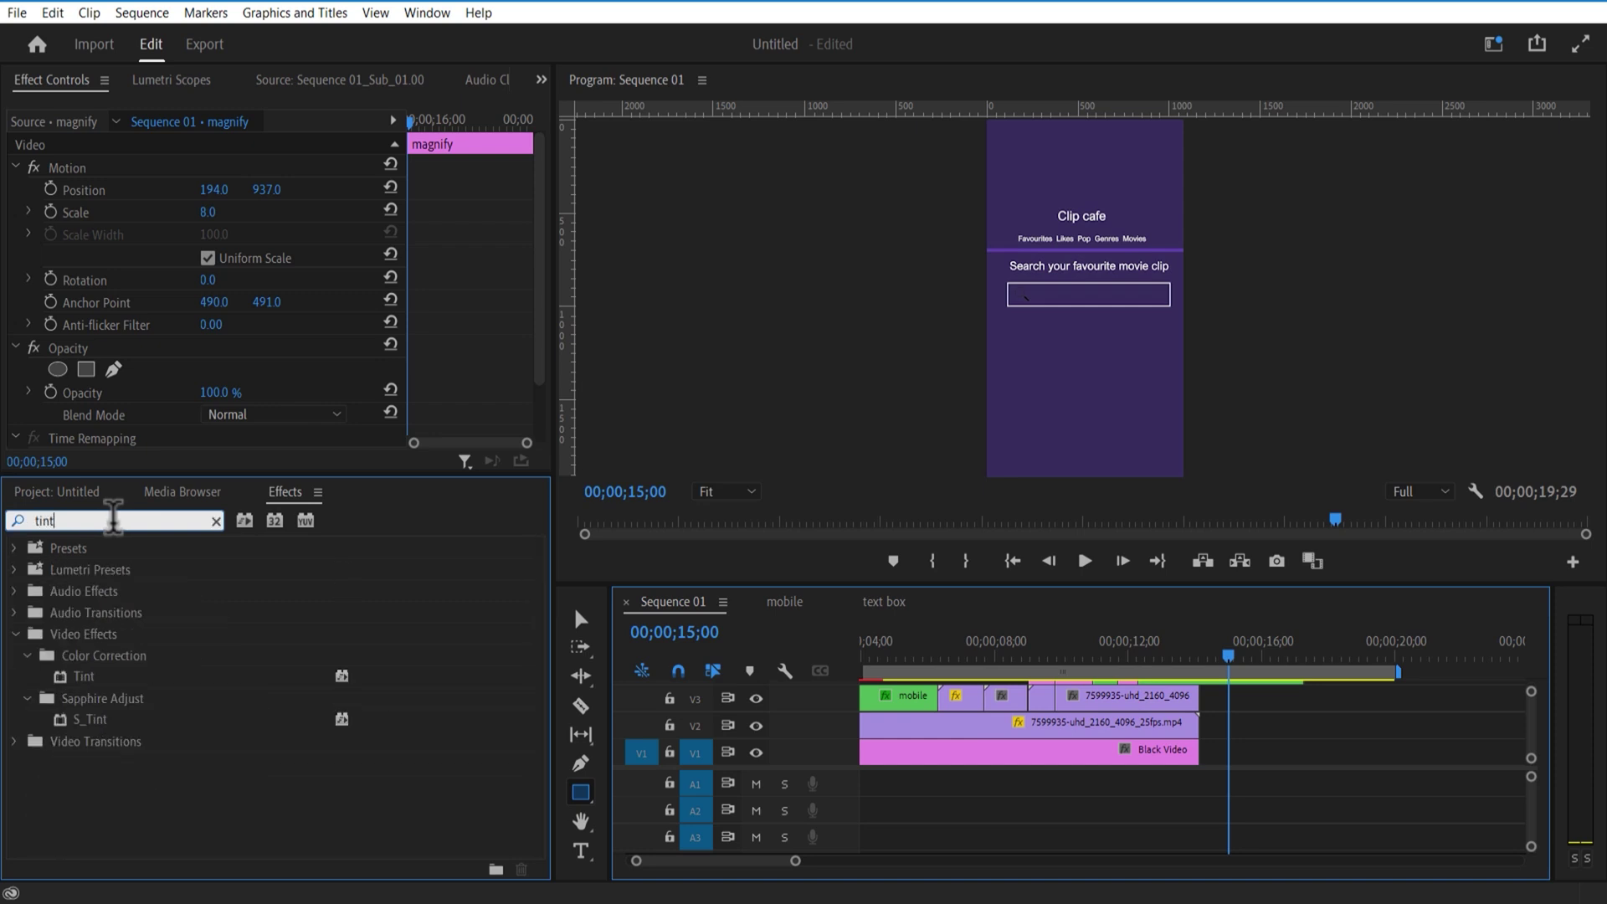
pyautogui.moveTo(84, 676); pyautogui.dragTo(174, 417)
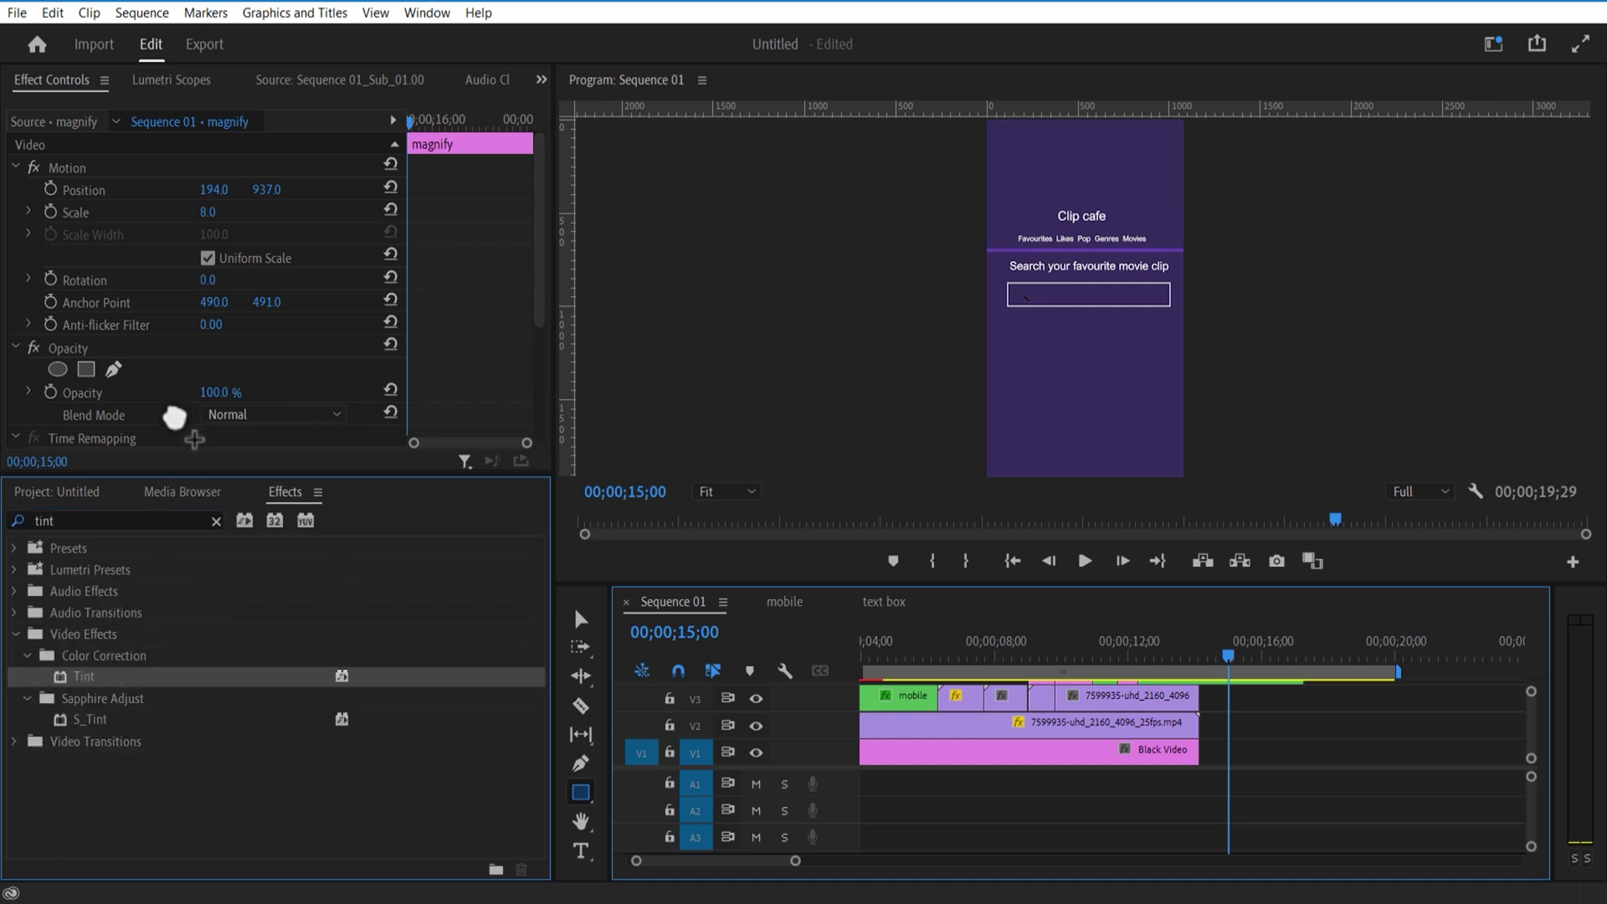
pyautogui.moveTo(527, 288); pyautogui.dragTo(538, 438)
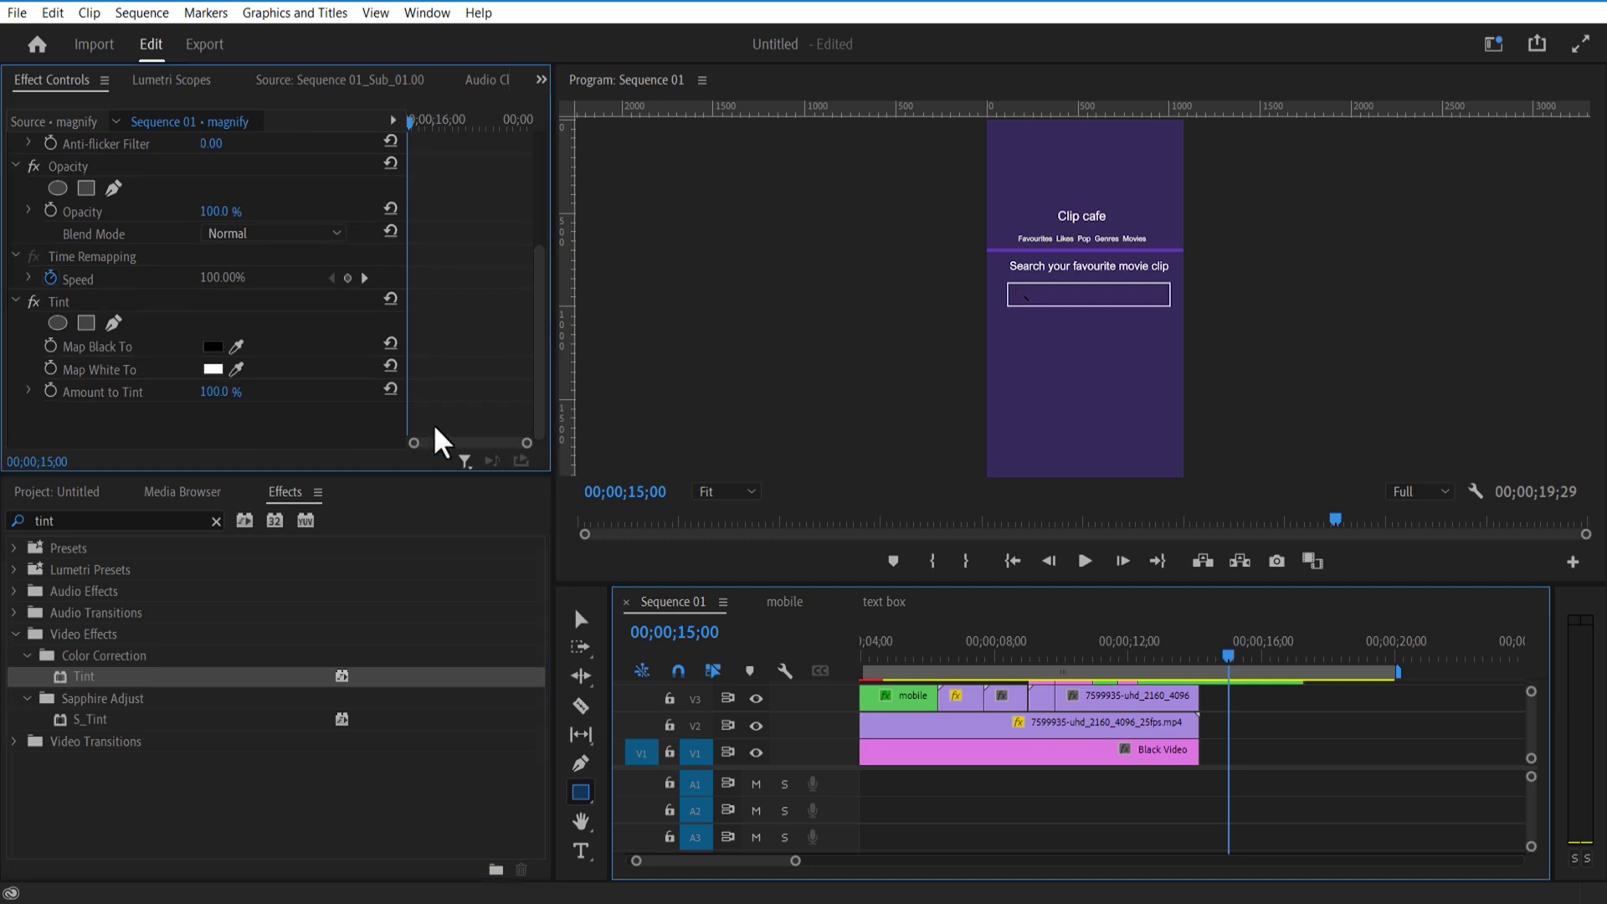
pyautogui.click(213, 345)
pyautogui.click(552, 586)
pyautogui.press('Return')
# Nest the magnify and search box graphic clips into a sequence named "search new".
pyautogui.moveTo(1235, 587); pyautogui.dragTo(1268, 272)
pyautogui.moveTo(1420, 397); pyautogui.dragTo(1295, 368)
pyautogui.rightClick(1294, 368)
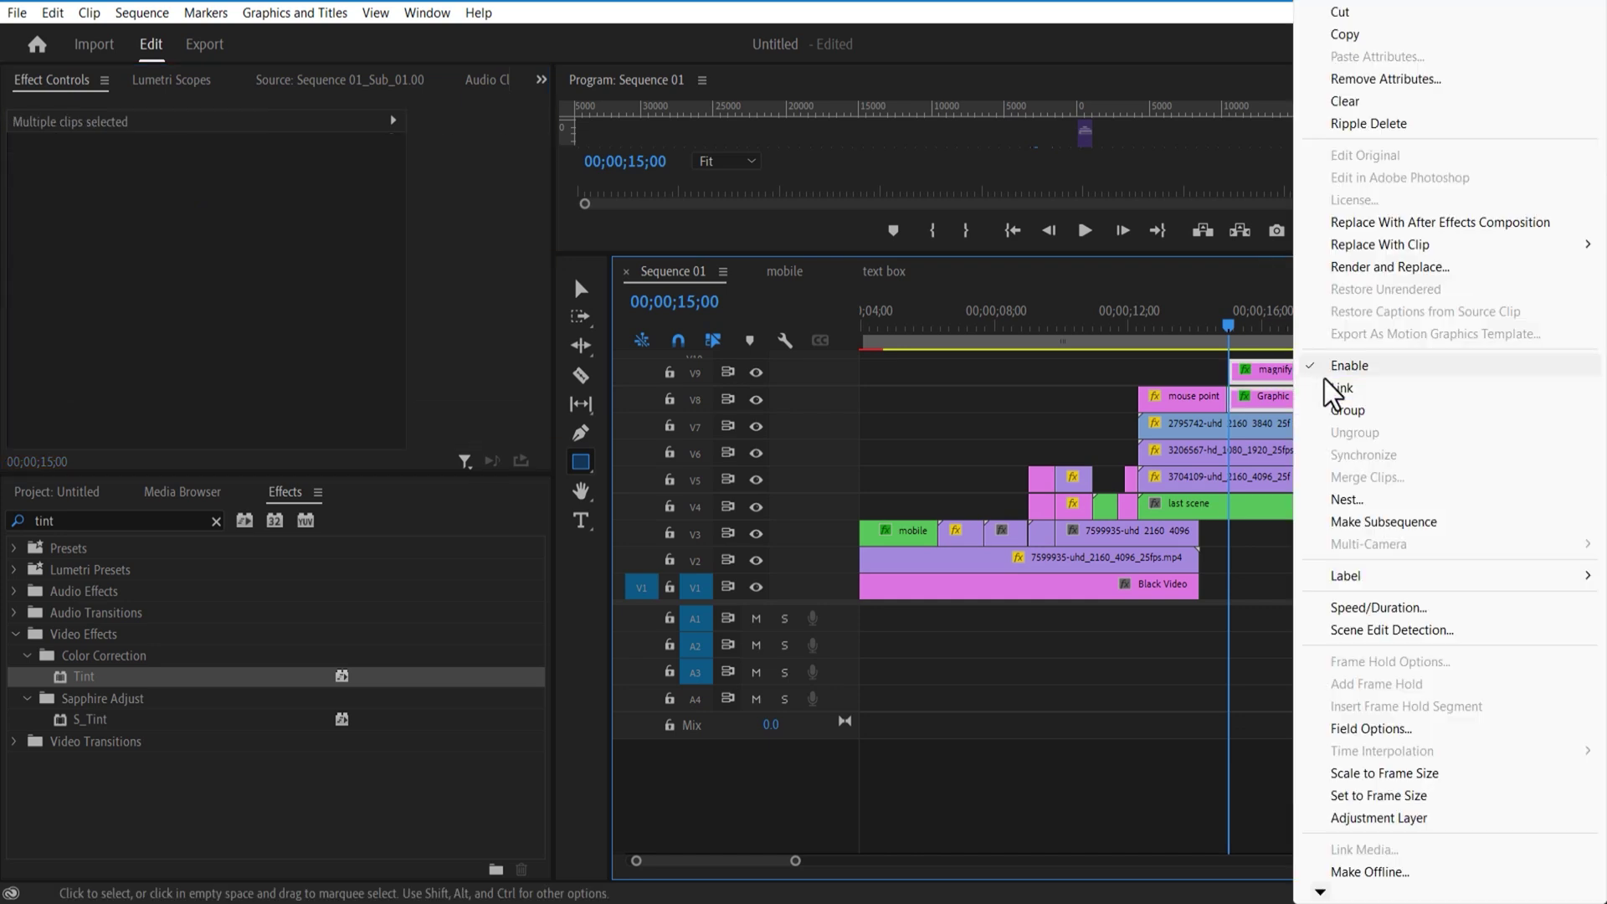
pyautogui.click(1349, 501)
pyautogui.write('search new')
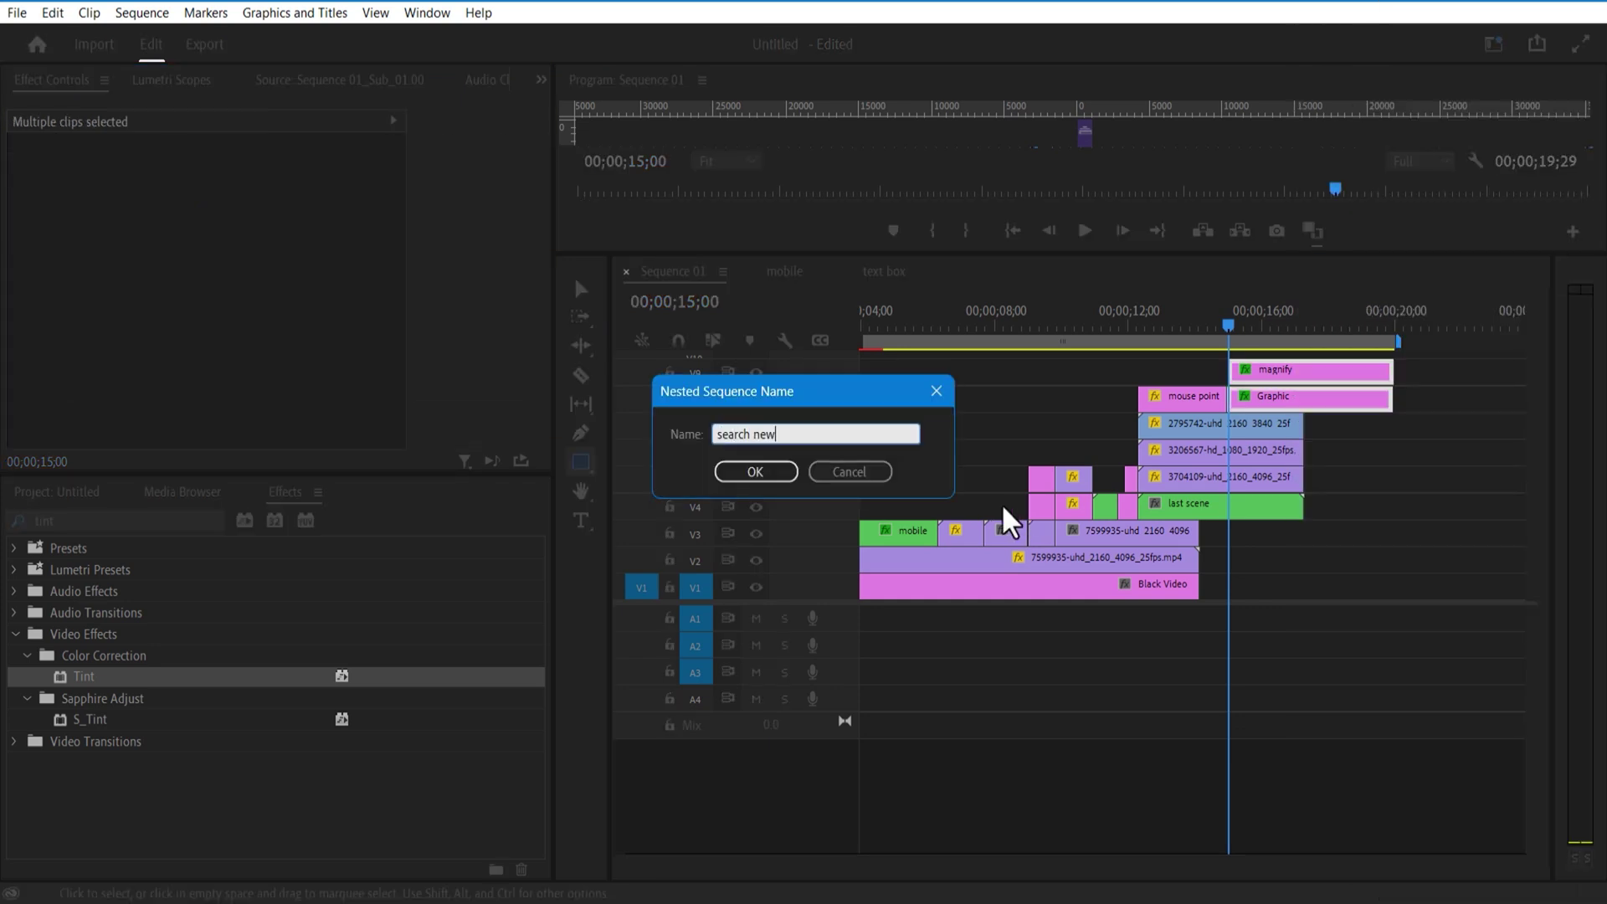
pyautogui.press('Return')
# Keyframe the search new clip's Opacity from 0% at 00;00;14;28 to 100% around 00;00;16;00.
pyautogui.click(1342, 404)
pyautogui.moveTo(1256, 258); pyautogui.dragTo(1260, 503)
pyautogui.moveTo(1242, 257); pyautogui.dragTo(1242, 587)
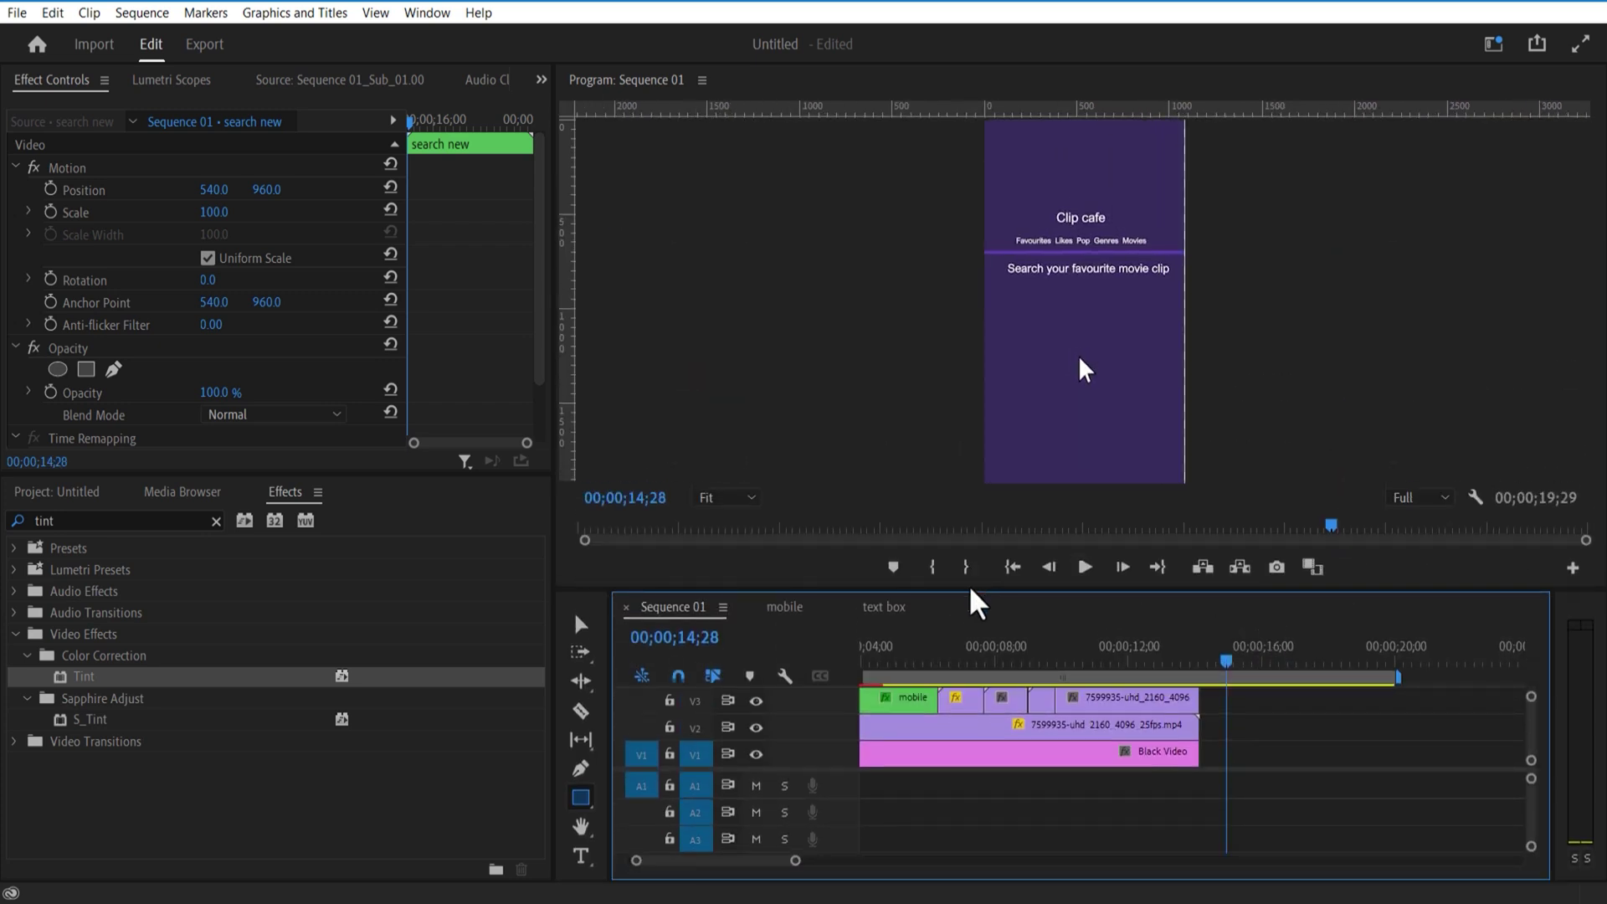
pyautogui.scroll(-2, 539, 402)
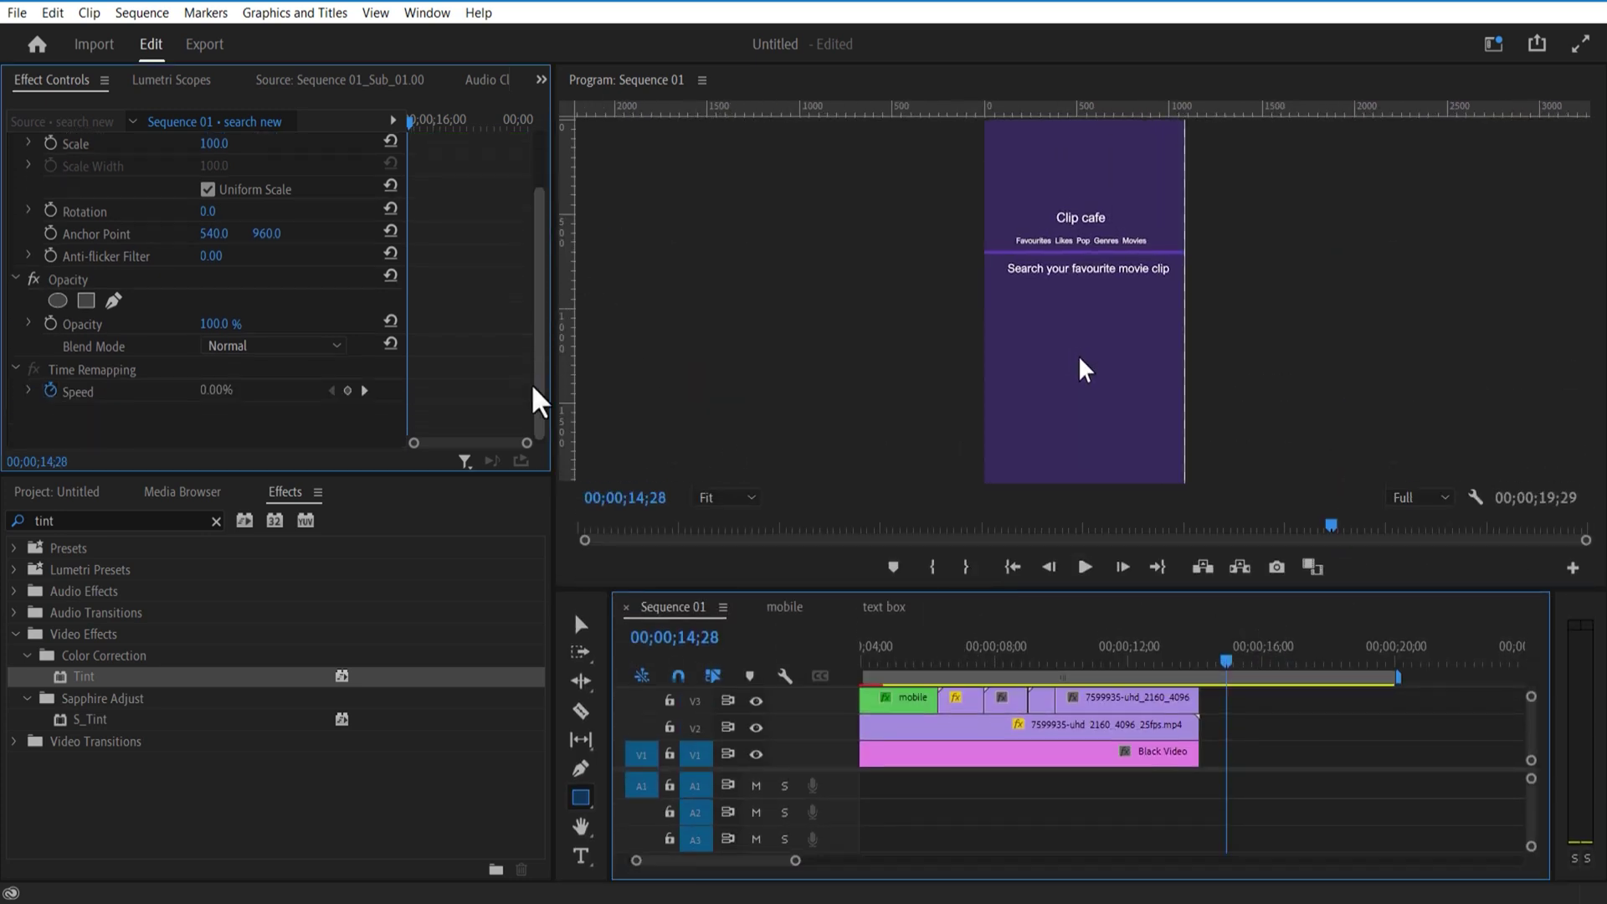
pyautogui.click(51, 324)
pyautogui.click(211, 324)
pyautogui.write('0')
pyautogui.press('Return')
pyautogui.moveTo(411, 122); pyautogui.dragTo(428, 127)
pyautogui.moveTo(215, 324); pyautogui.dragTo(276, 324)
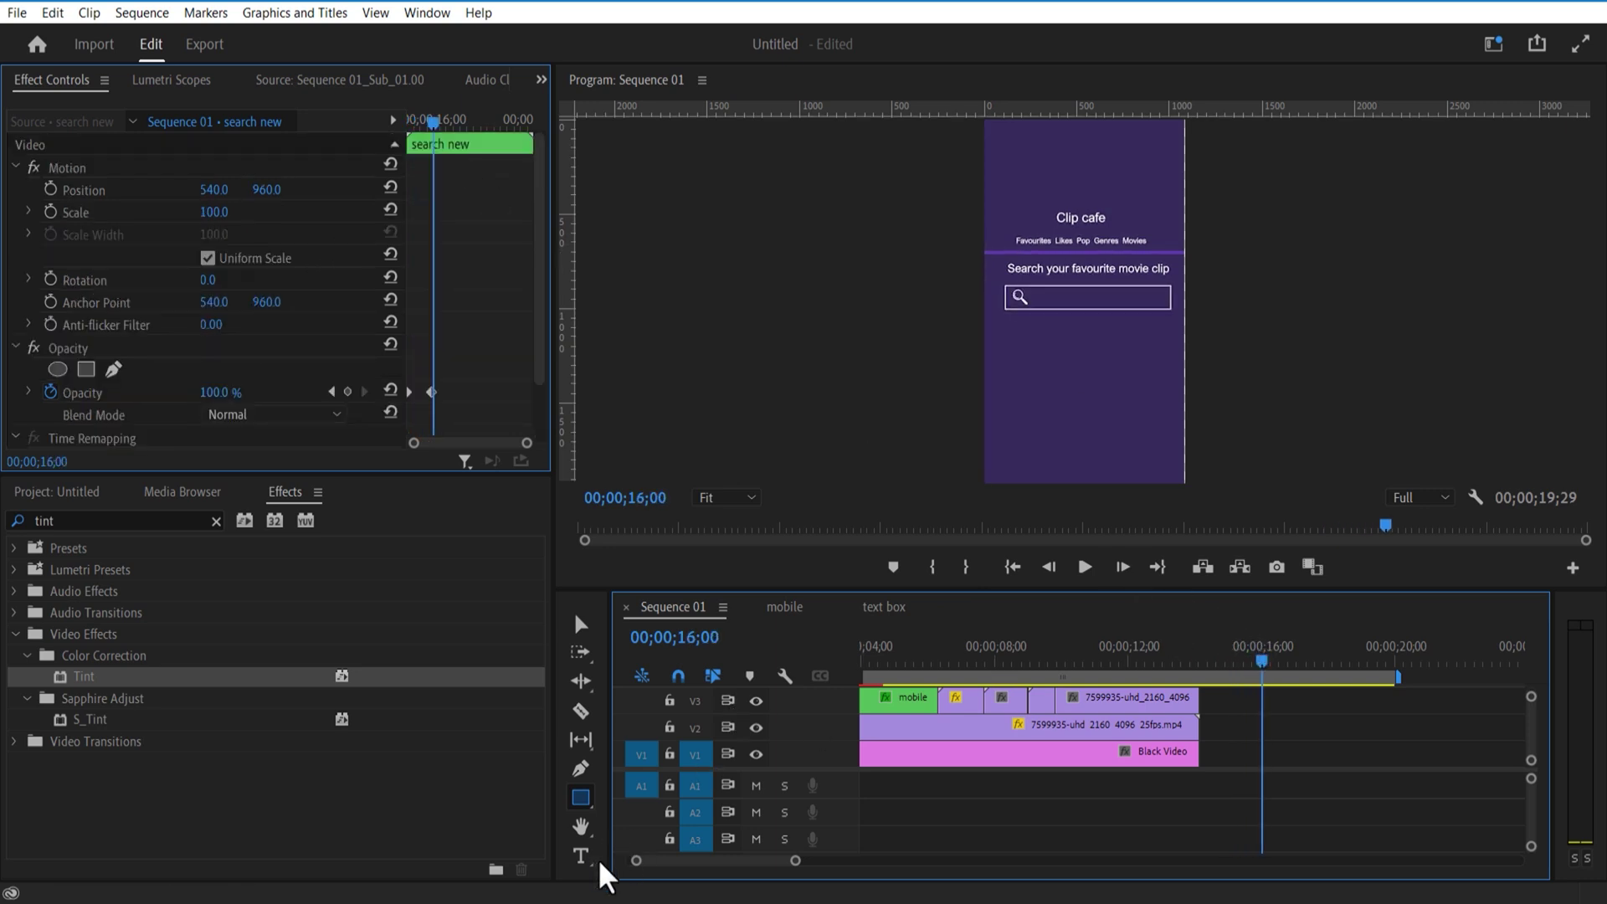
# Add the text "Yo whats up" in the search box at position 505, 597 and line its clip up with search new on V9.
pyautogui.click(581, 855)
pyautogui.moveTo(266, 190); pyautogui.dragTo(50, 190)
pyautogui.moveTo(214, 190); pyautogui.dragTo(185, 190)
pyautogui.moveTo(1303, 590); pyautogui.dragTo(1303, 232)
pyautogui.moveTo(1330, 360); pyautogui.dragTo(1238, 359)
# Draw a rectangular mask on the "Yo whats up" text and move it left of the words so they are hidden.
pyautogui.click(15, 325)
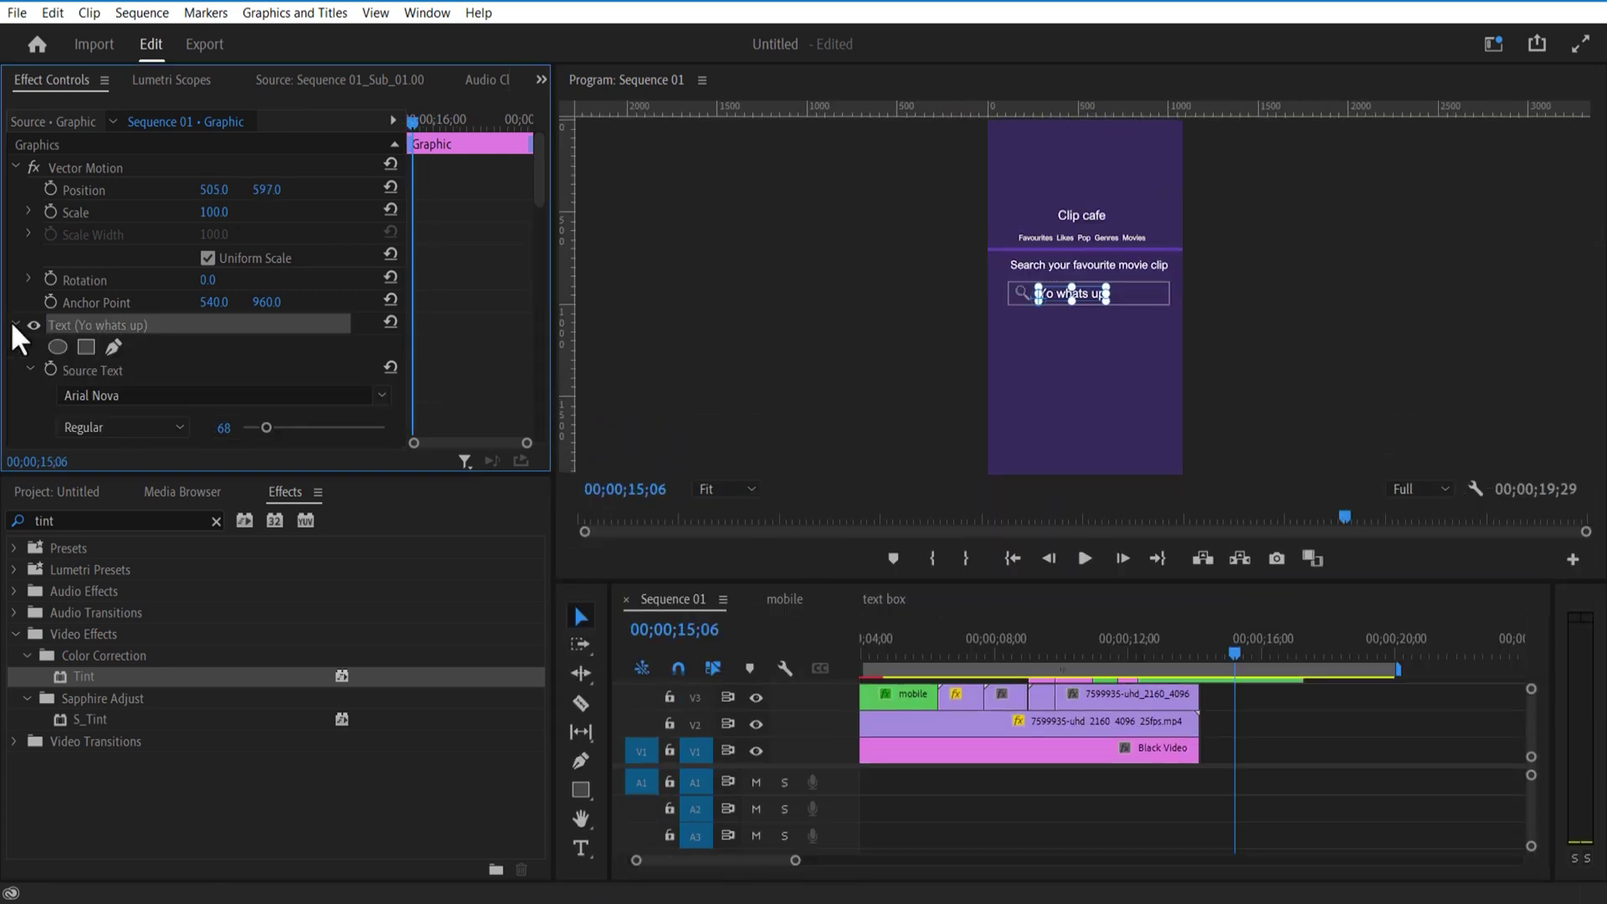
pyautogui.click(91, 347)
pyautogui.moveTo(1061, 252); pyautogui.dragTo(1026, 239)
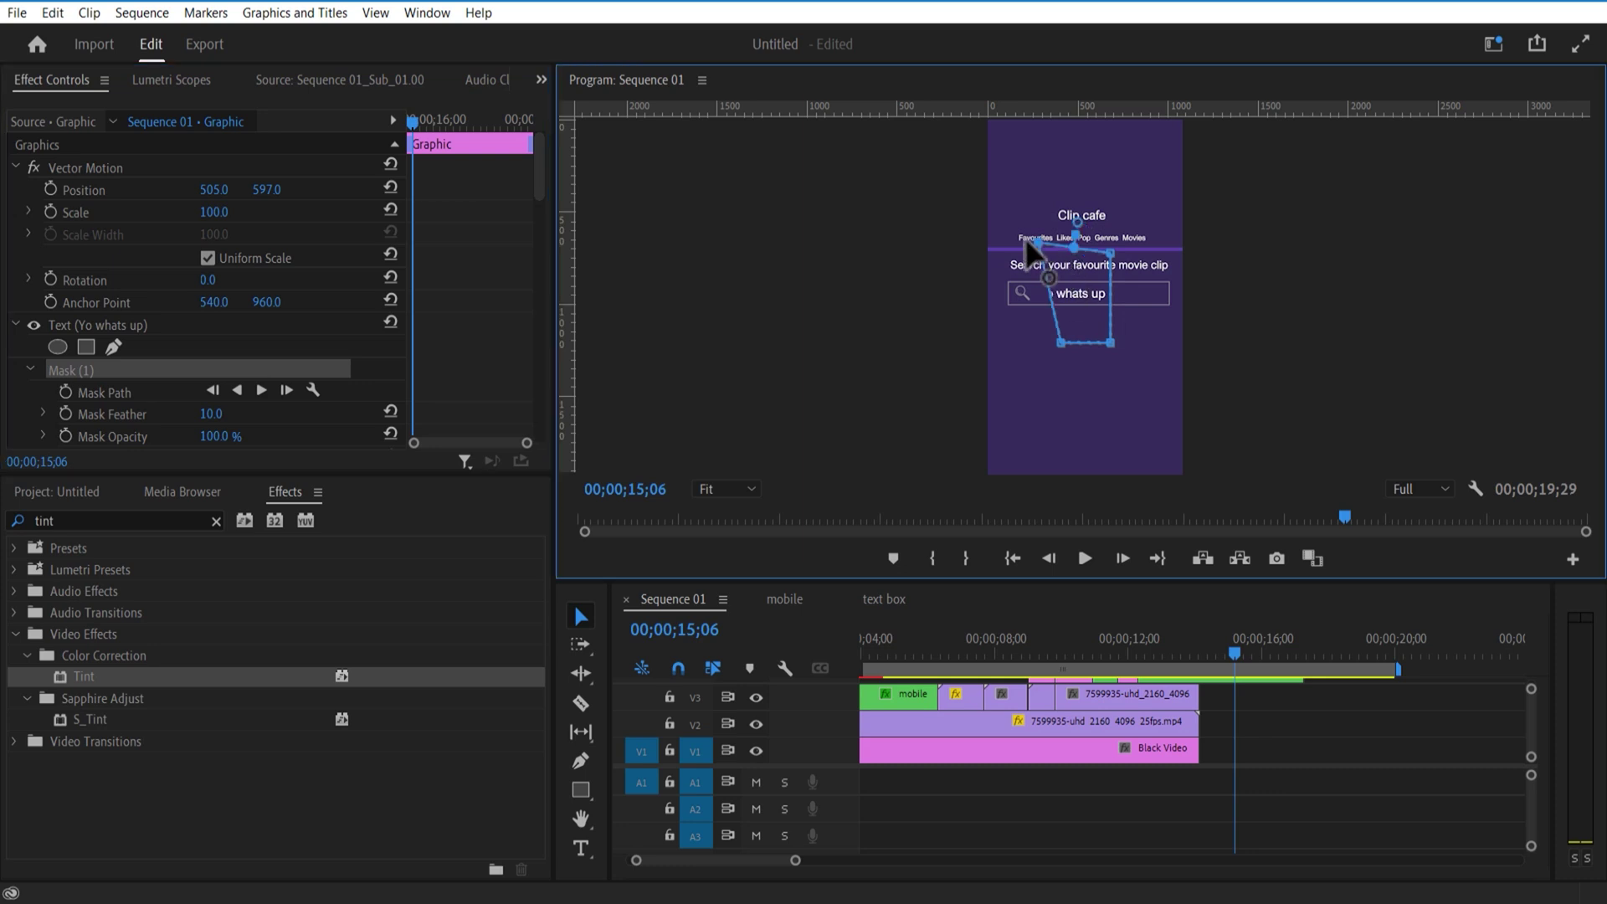
pyautogui.click(1017, 339)
pyautogui.moveTo(1048, 297); pyautogui.dragTo(964, 301)
# Keyframe the text's Mask Path at 00;00;15;06, move the mask over the words at 00;00;16;02, and play back the reveal.
pyautogui.moveTo(1234, 579)
pyautogui.mouseDown()
pyautogui.moveTo(1227, 316)
pyautogui.moveTo(1239, 607)
pyautogui.mouseUp()
pyautogui.click(70, 391)
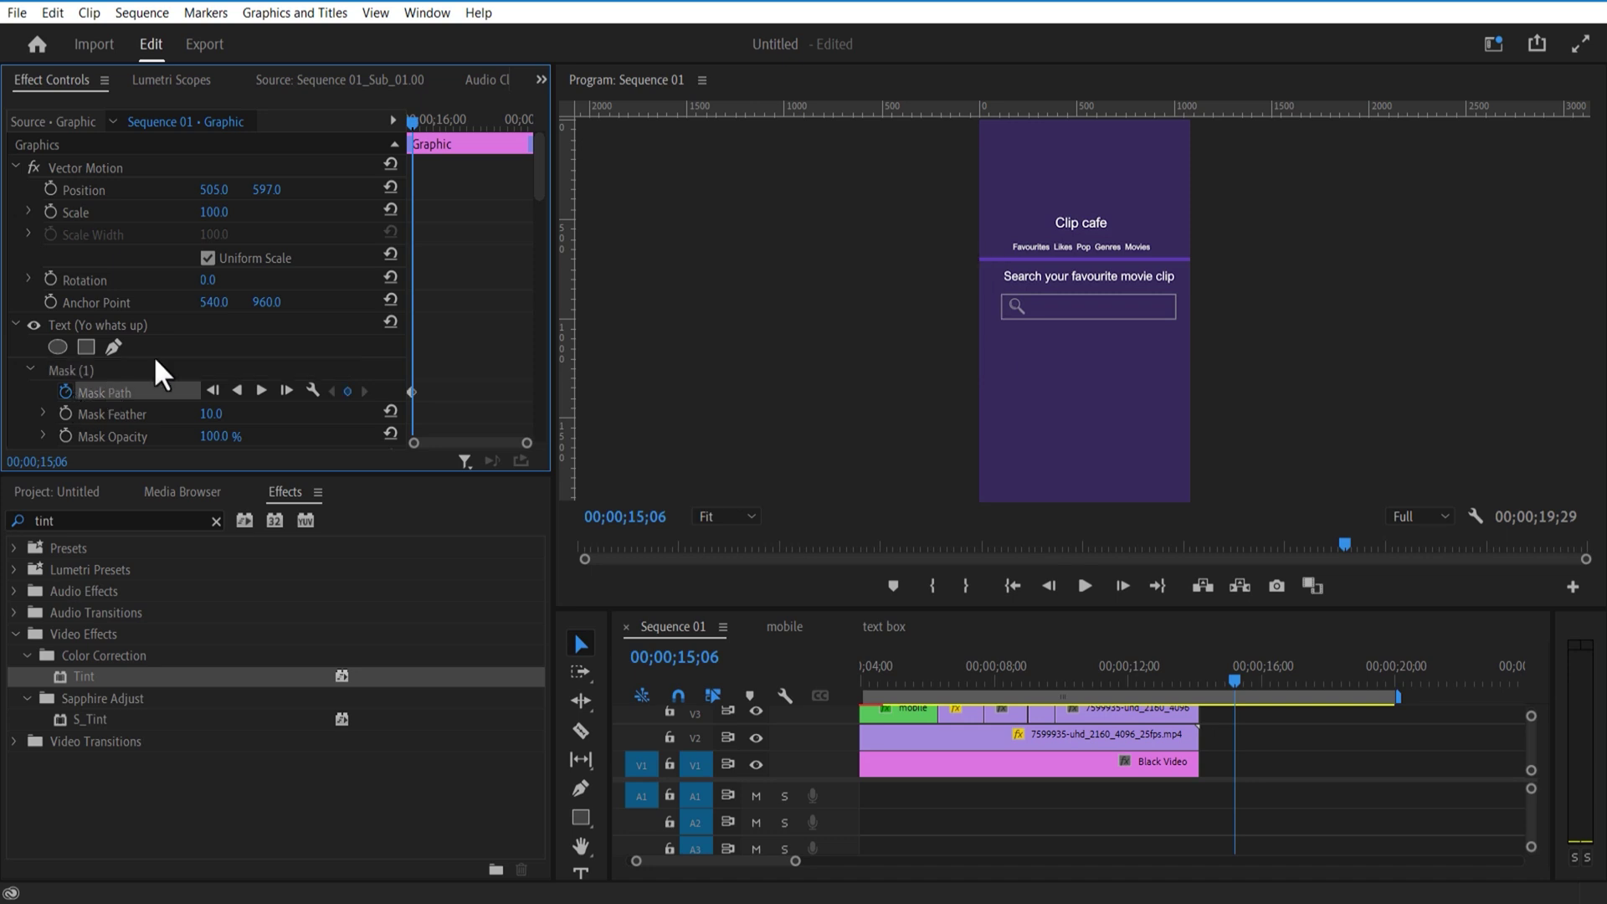
pyautogui.moveTo(408, 119); pyautogui.dragTo(431, 124)
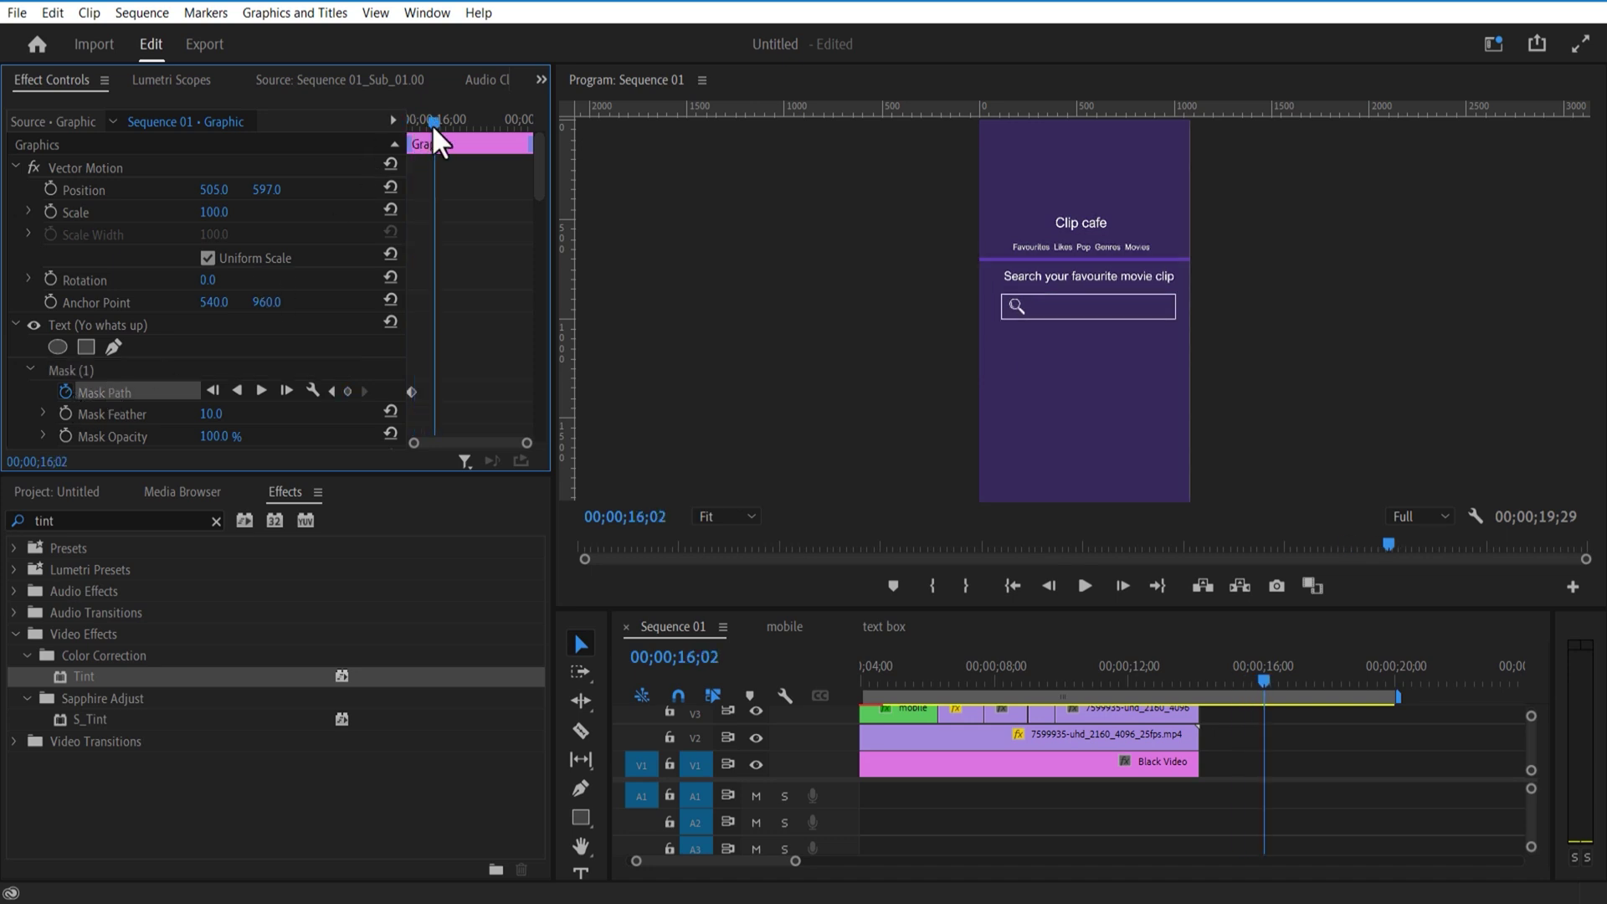
pyautogui.click(124, 369)
pyautogui.moveTo(963, 314); pyautogui.dragTo(1088, 303)
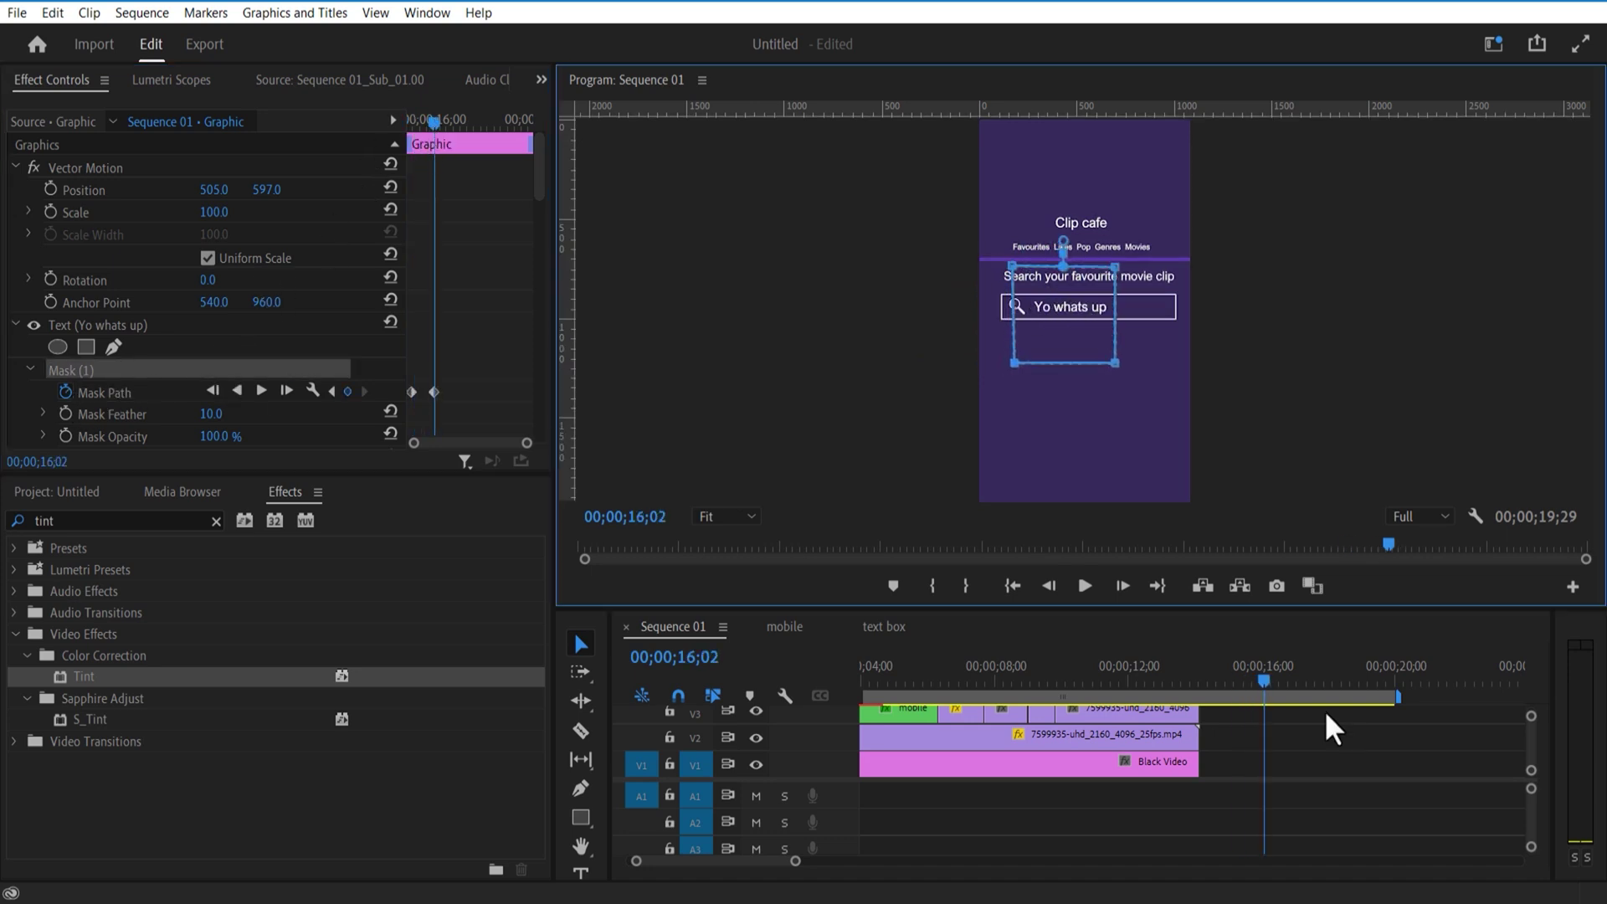
pyautogui.moveTo(1269, 606); pyautogui.dragTo(1261, 384)
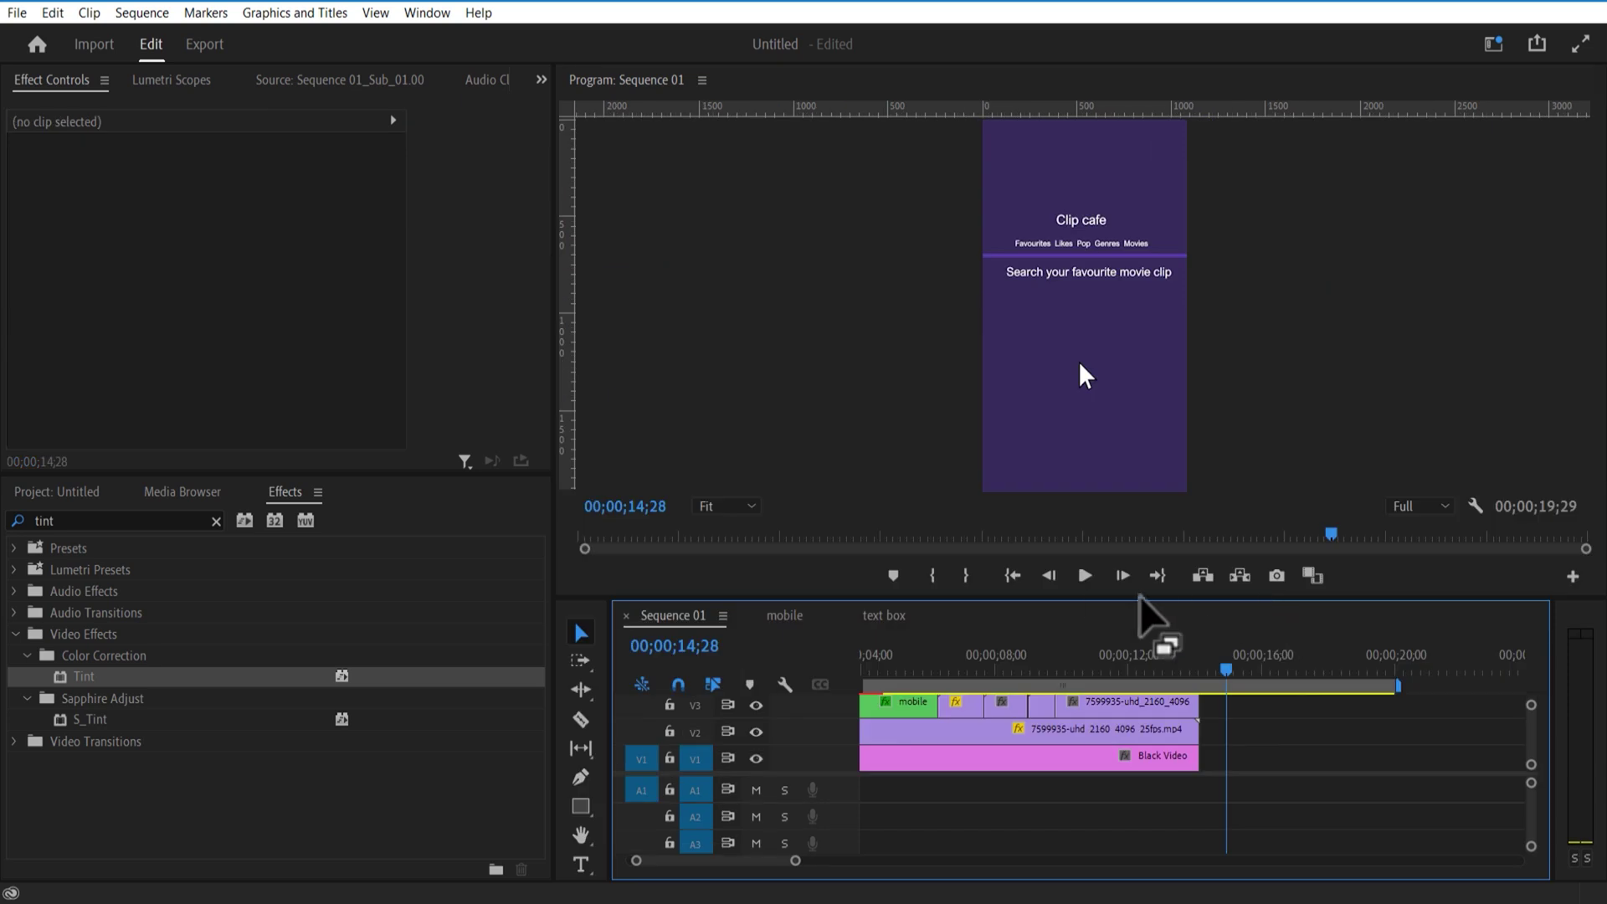
pyautogui.click(1087, 583)
pyautogui.click(1086, 583)
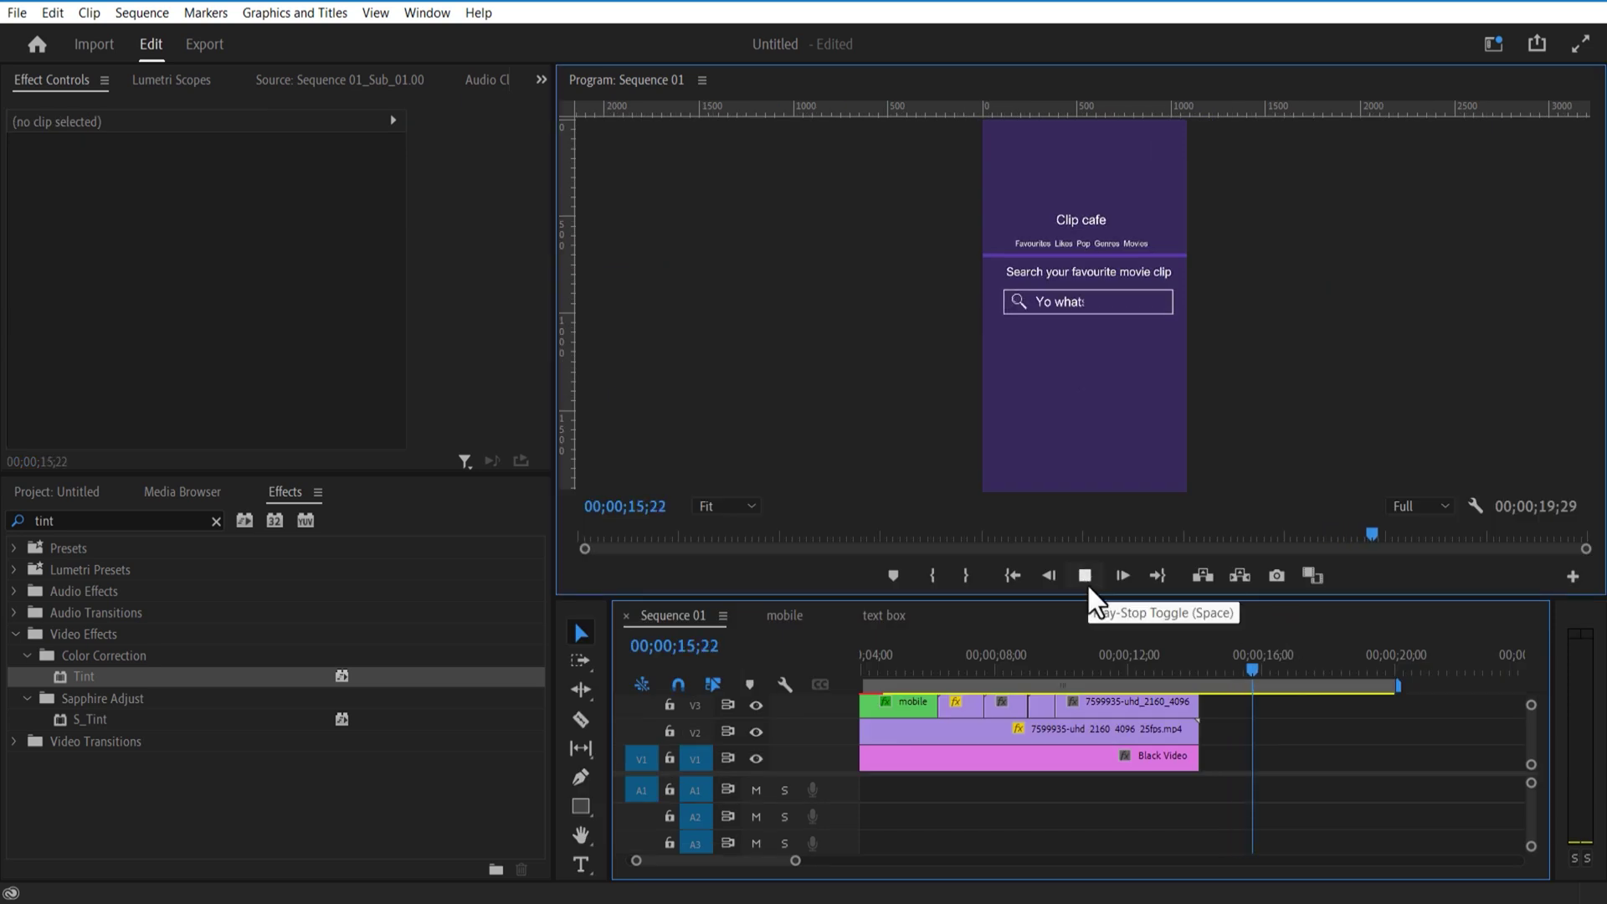
pyautogui.click(1085, 576)
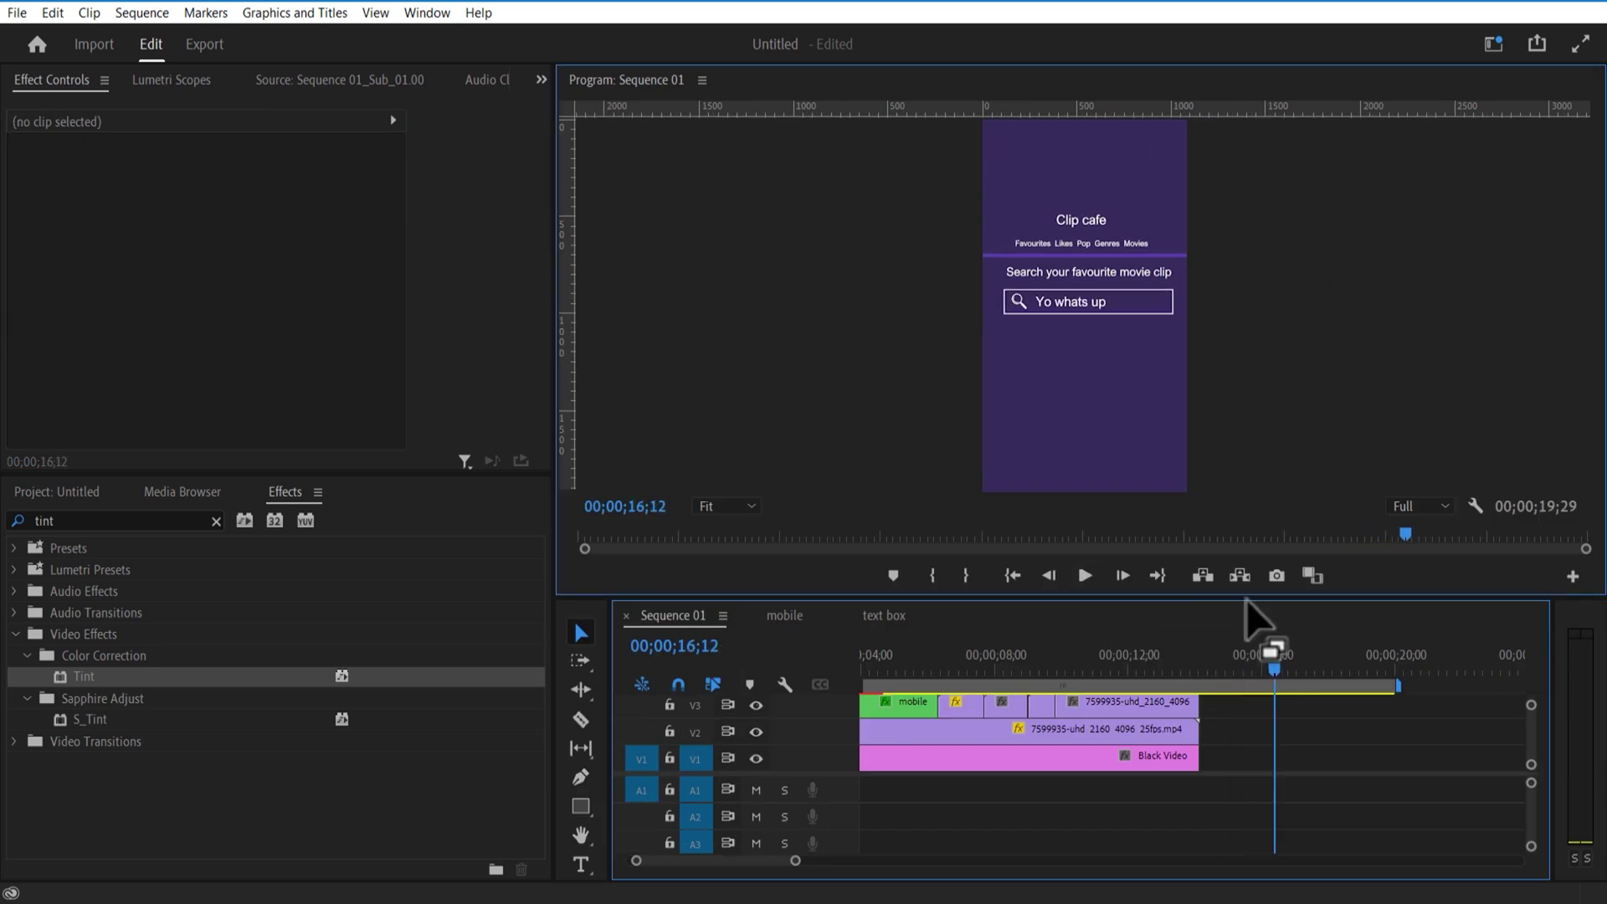
# Place the 3206567-hd_1080_1920_25fps.mp4 clip on V10 starting at 00;00;16;02, with scale 42 and position 540, 1470.
pyautogui.moveTo(1247, 600); pyautogui.dragTo(1257, 223)
pyautogui.moveTo(172, 735); pyautogui.dragTo(1262, 343)
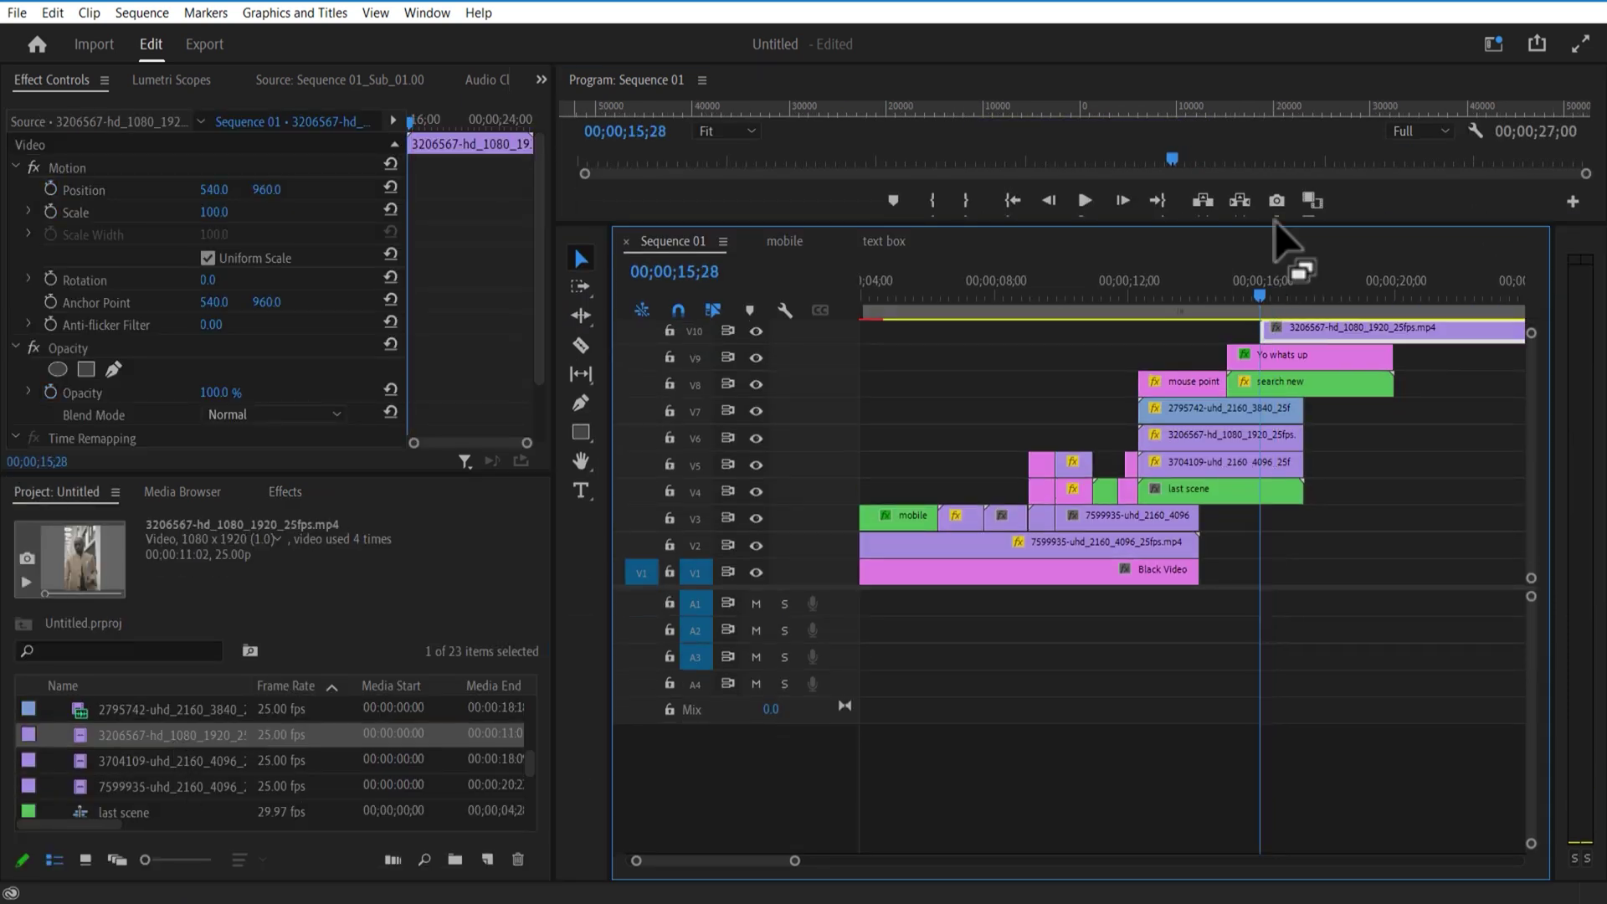
pyautogui.moveTo(1277, 224); pyautogui.dragTo(1314, 495)
pyautogui.moveTo(214, 213); pyautogui.dragTo(166, 212)
pyautogui.moveTo(268, 190); pyautogui.dragTo(694, 190)
pyautogui.click(1264, 554)
pyautogui.moveTo(1273, 494); pyautogui.dragTo(1281, 186)
pyautogui.moveTo(1286, 312); pyautogui.dragTo(1292, 313)
pyautogui.moveTo(1293, 185); pyautogui.dragTo(1299, 584)
pyautogui.moveTo(1299, 584); pyautogui.dragTo(1324, 229)
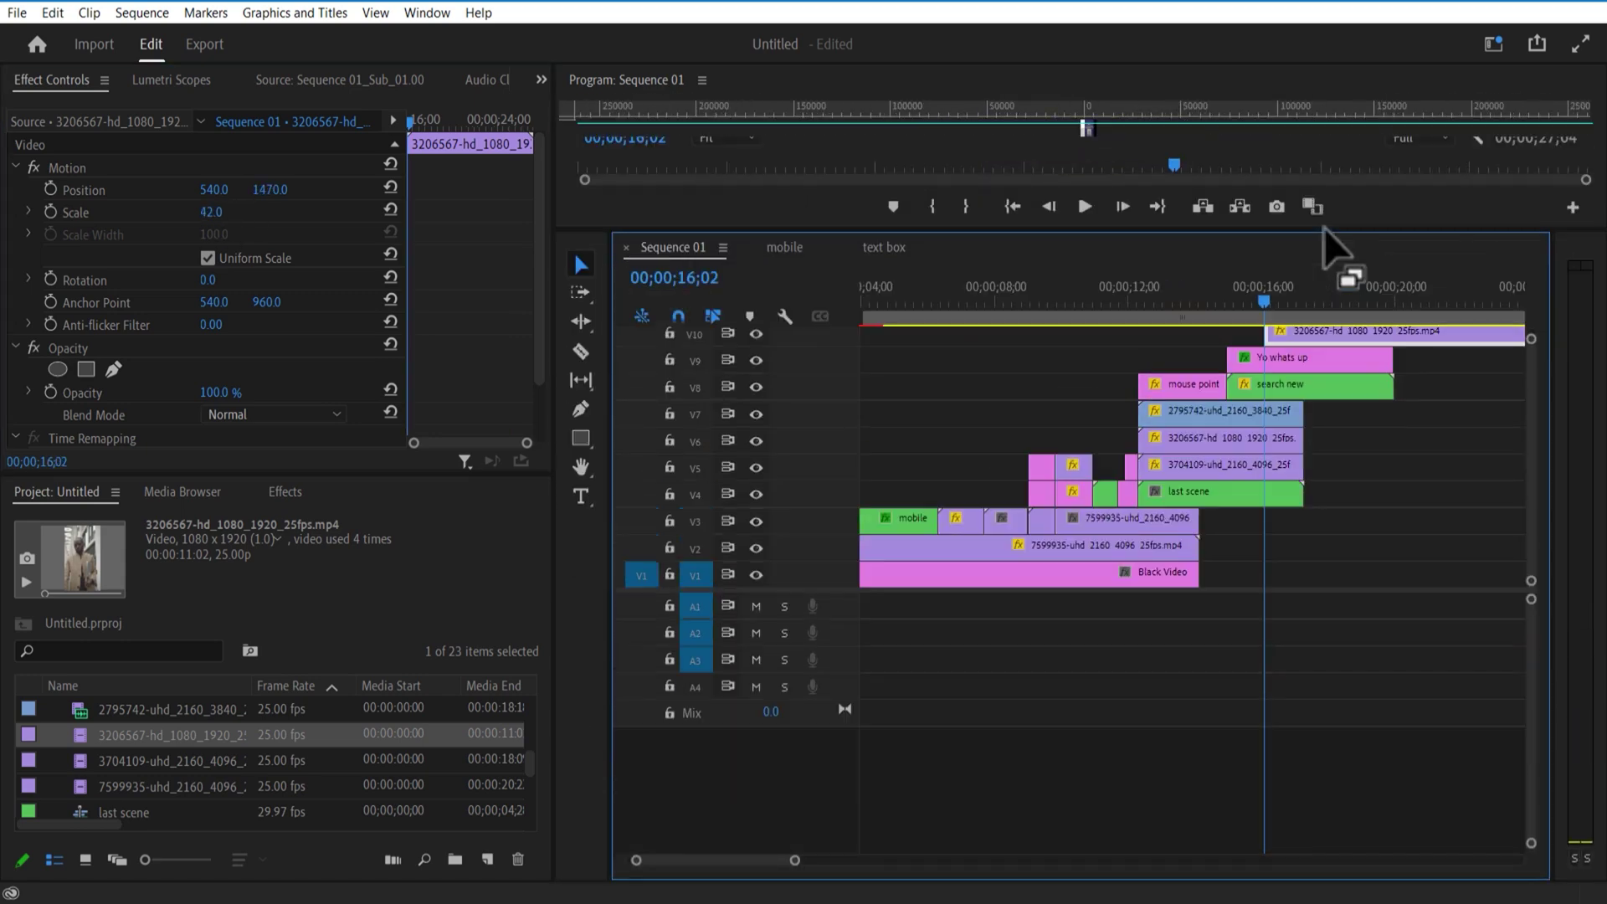
# Keyframe the V10 clip's Scale from 0 at 00;00;16;02 up to 41.
pyautogui.click(51, 212)
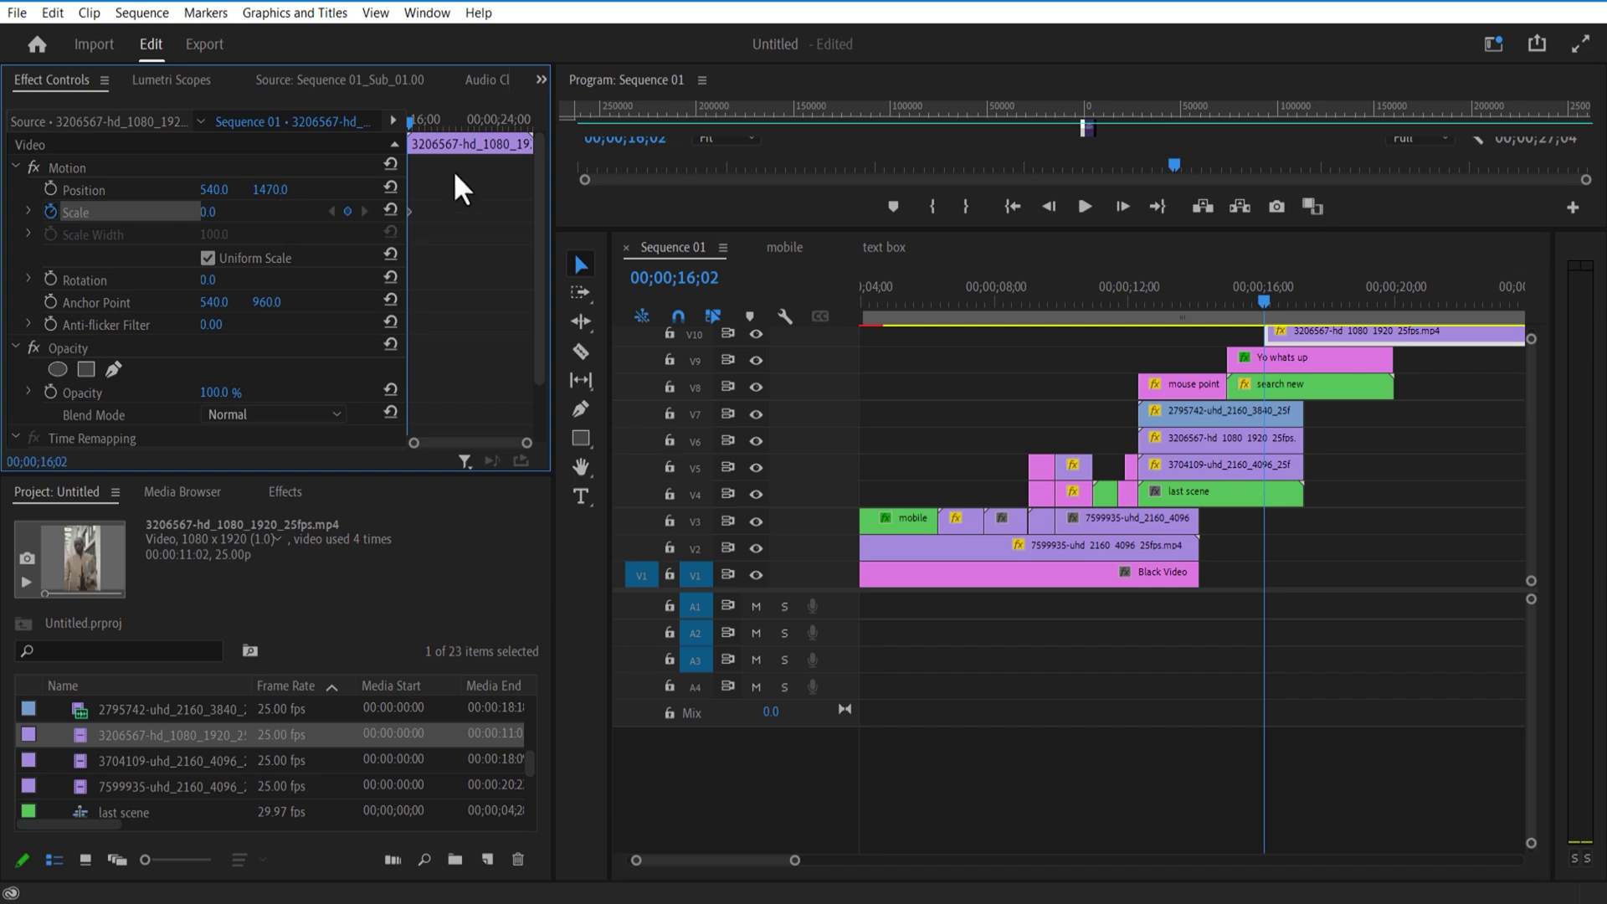
pyautogui.moveTo(418, 124); pyautogui.dragTo(430, 127)
pyautogui.click(211, 212)
pyautogui.write('25')
pyautogui.press('Return')
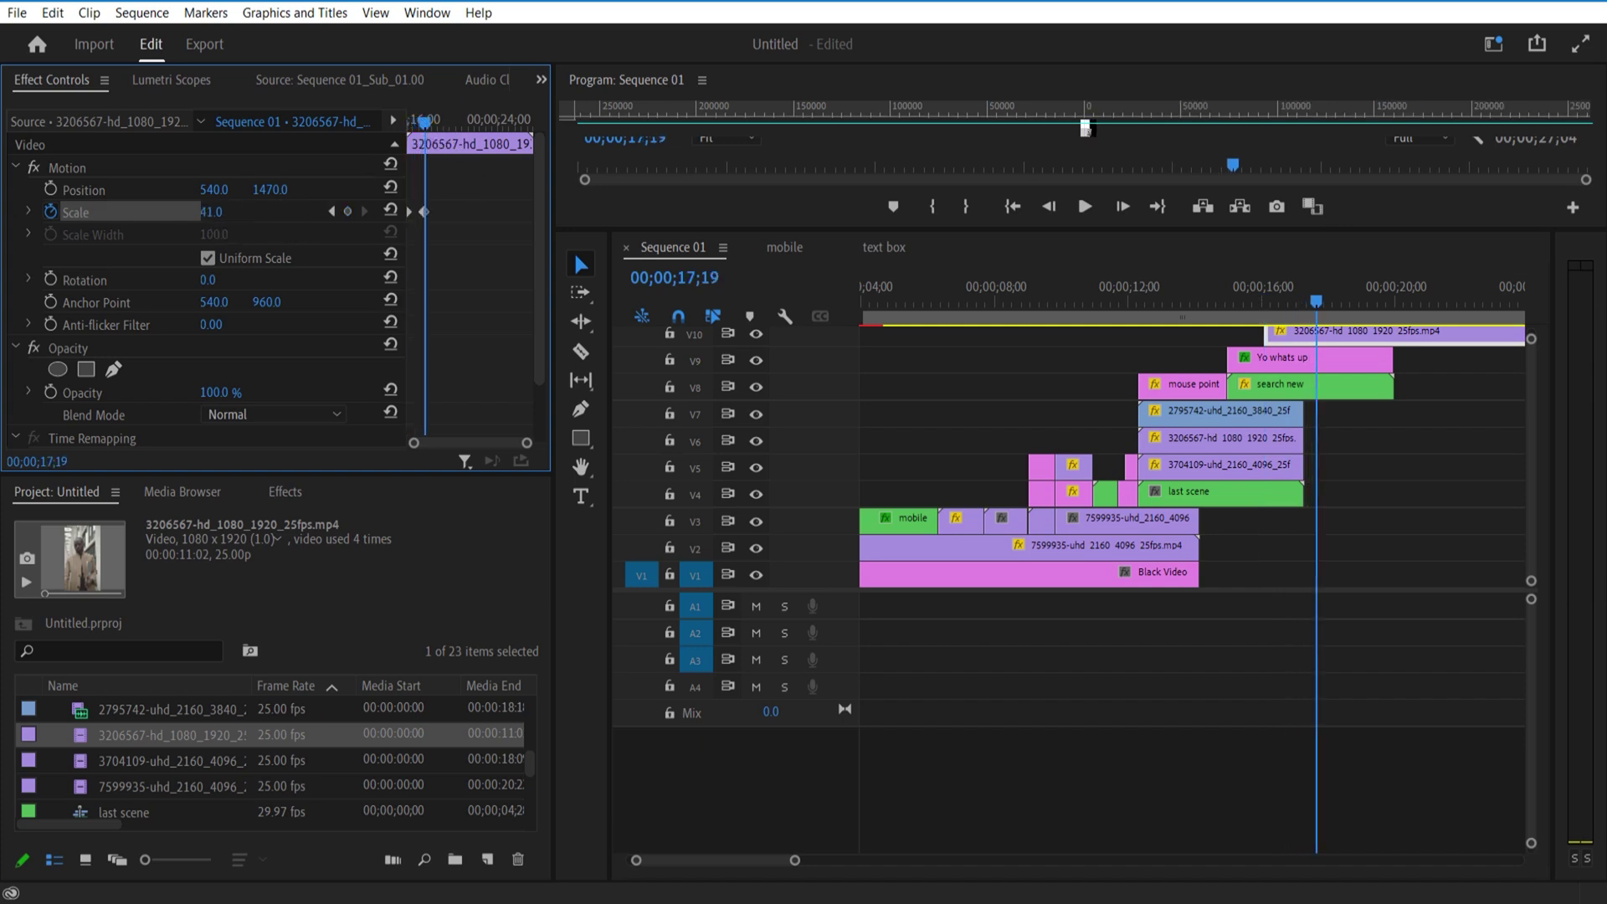
# Cut the clips on V8, V9 and V10 at 00;00;17;07 and delete the parts after the cut.
pyautogui.moveTo(1165, 232); pyautogui.dragTo(1191, 492)
pyautogui.moveTo(1257, 556); pyautogui.dragTo(1302, 576)
pyautogui.moveTo(1319, 489); pyautogui.dragTo(1309, 204)
pyautogui.click(1303, 276)
pyautogui.press('c')
pyautogui.click(1304, 374)
pyautogui.click(1304, 347)
pyautogui.click(1303, 321)
pyautogui.press('v')
pyautogui.moveTo(1352, 408); pyautogui.dragTo(1386, 328)
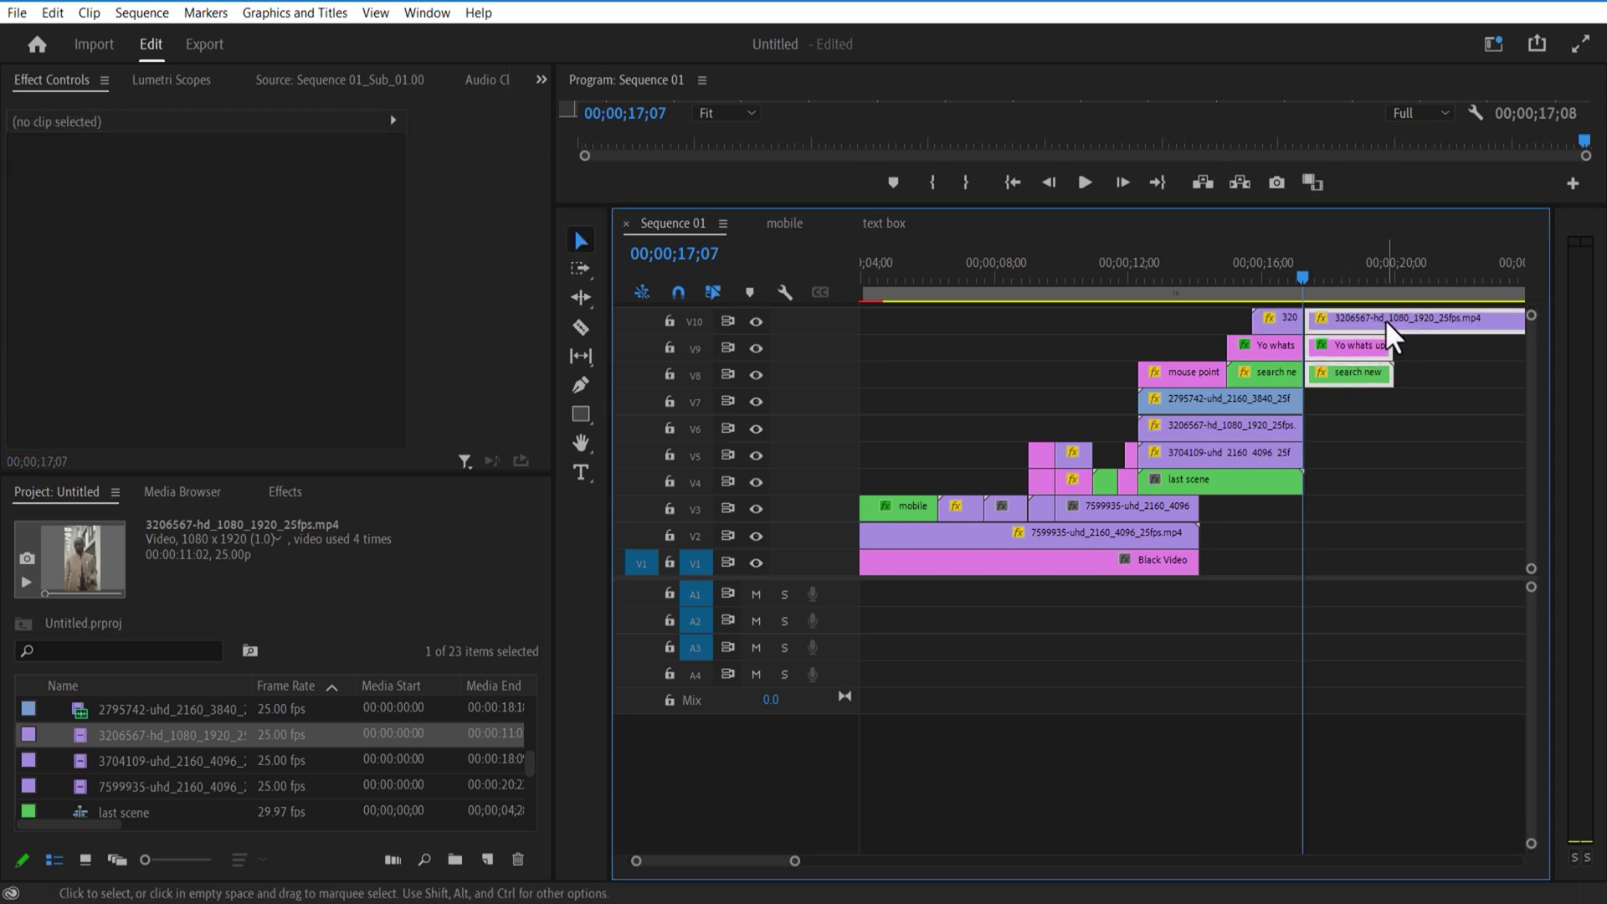
pyautogui.press('Delete')
# Nest all the final website scene clips from last scene on V4 up to V10 into a sequence named "last scene yo".
pyautogui.moveTo(1170, 479); pyautogui.dragTo(1171, 478)
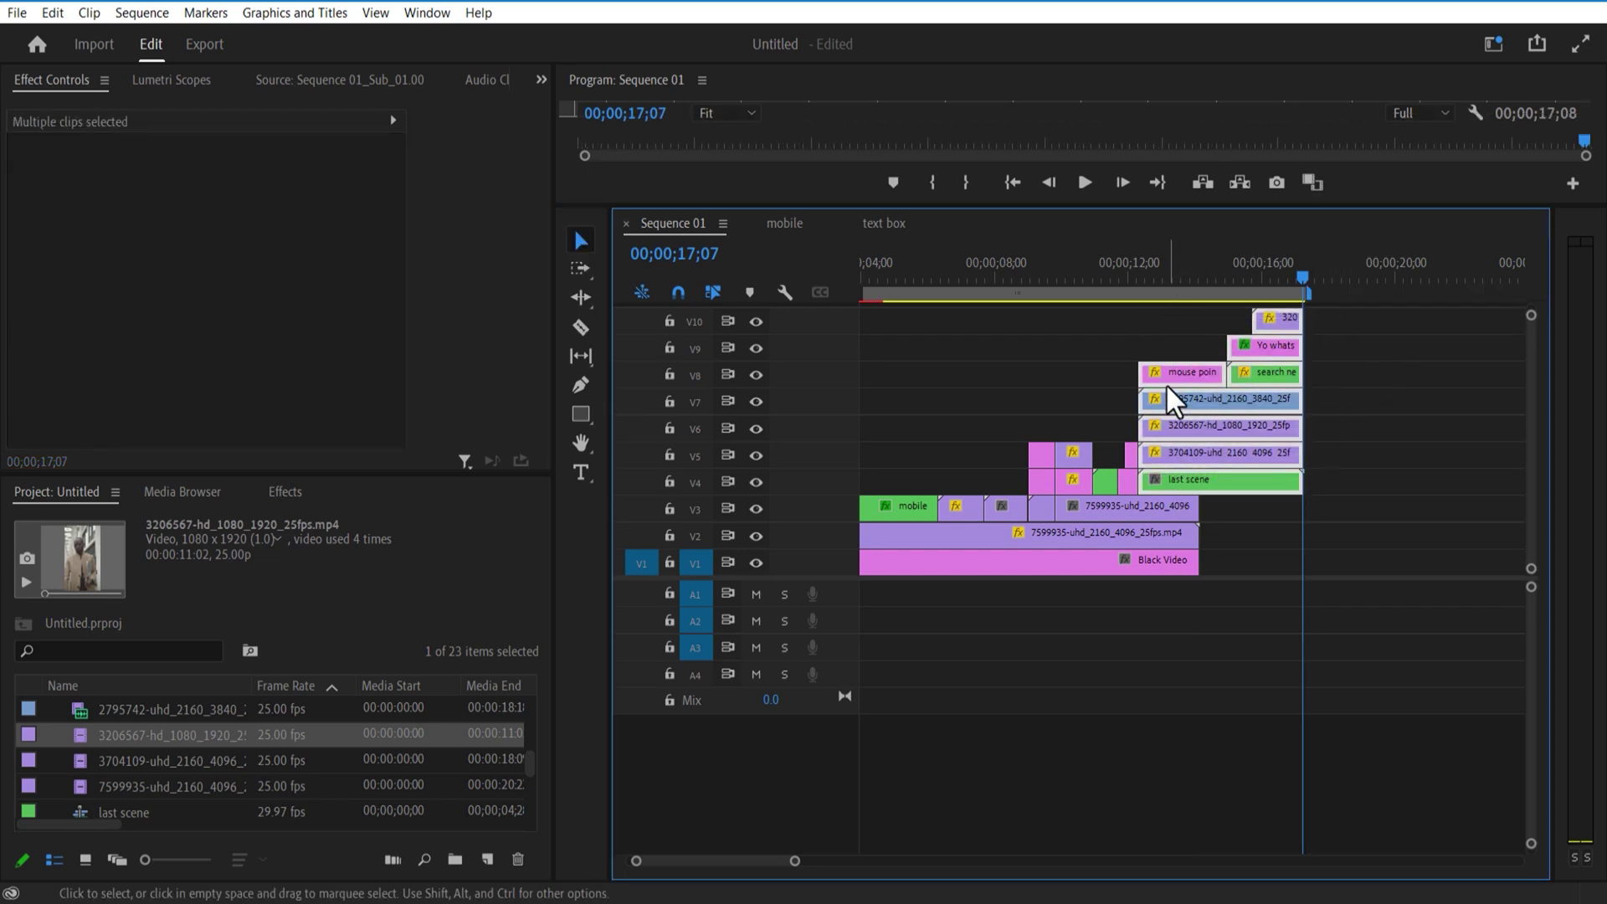
pyautogui.rightClick(1167, 384)
pyautogui.click(1237, 499)
pyautogui.write('last scene yo')
pyautogui.press('Return')
# Keyframe the last scene yo clip's Scale at 100 and raise it at 00;00;15;18.
pyautogui.click(1195, 279)
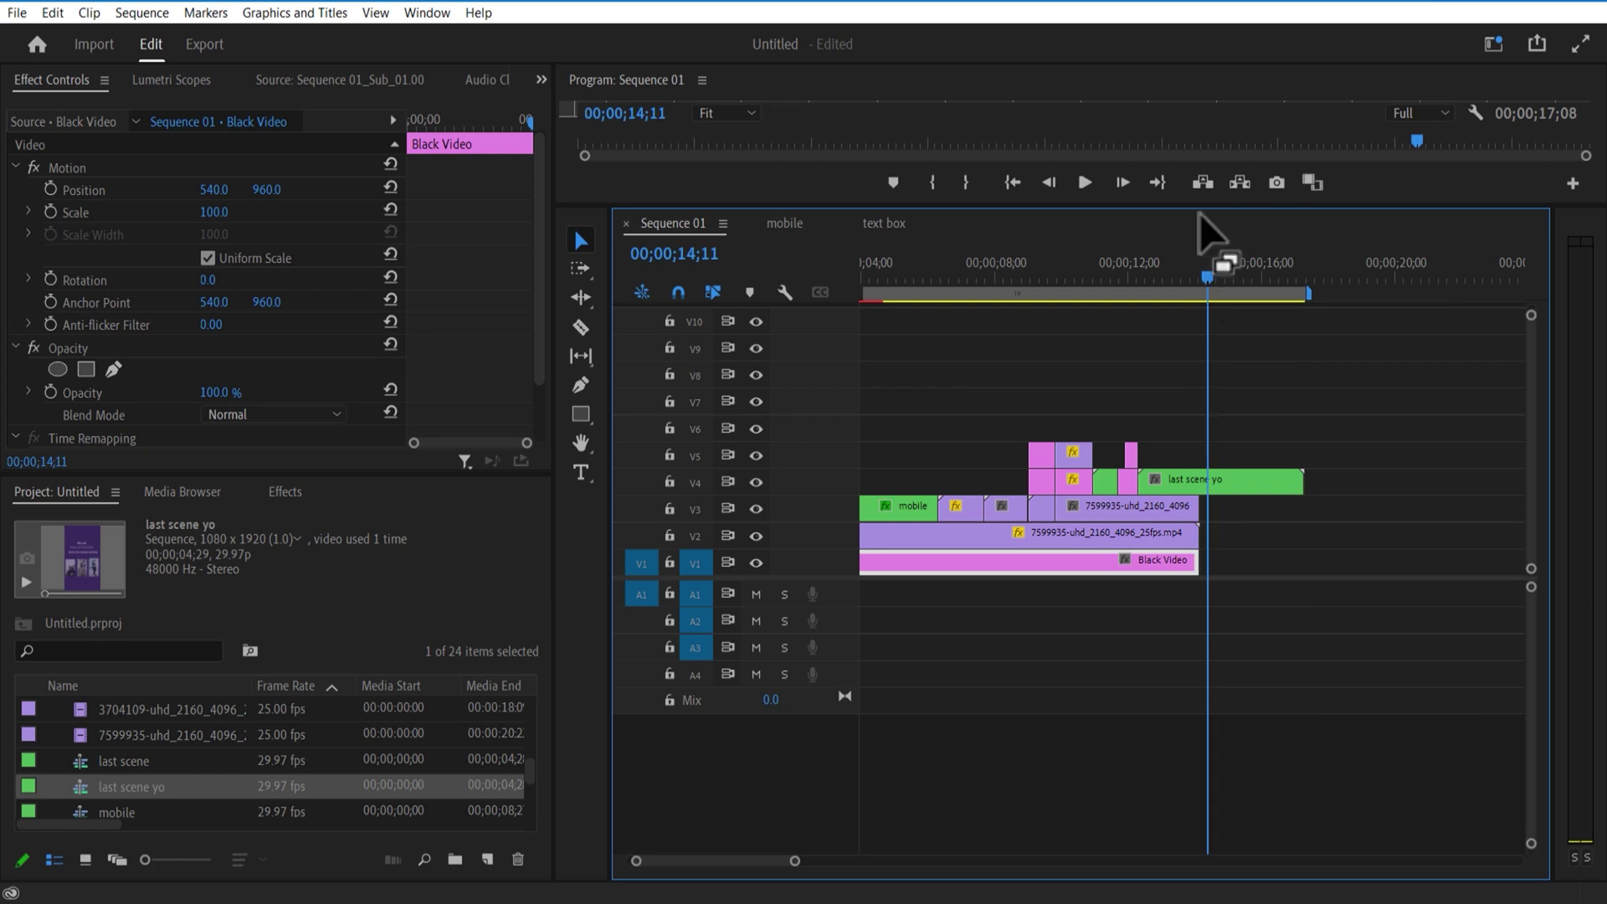
pyautogui.moveTo(1199, 209); pyautogui.dragTo(1255, 483)
pyautogui.click(1180, 618)
pyautogui.click(51, 212)
pyautogui.moveTo(468, 119); pyautogui.dragTo(490, 124)
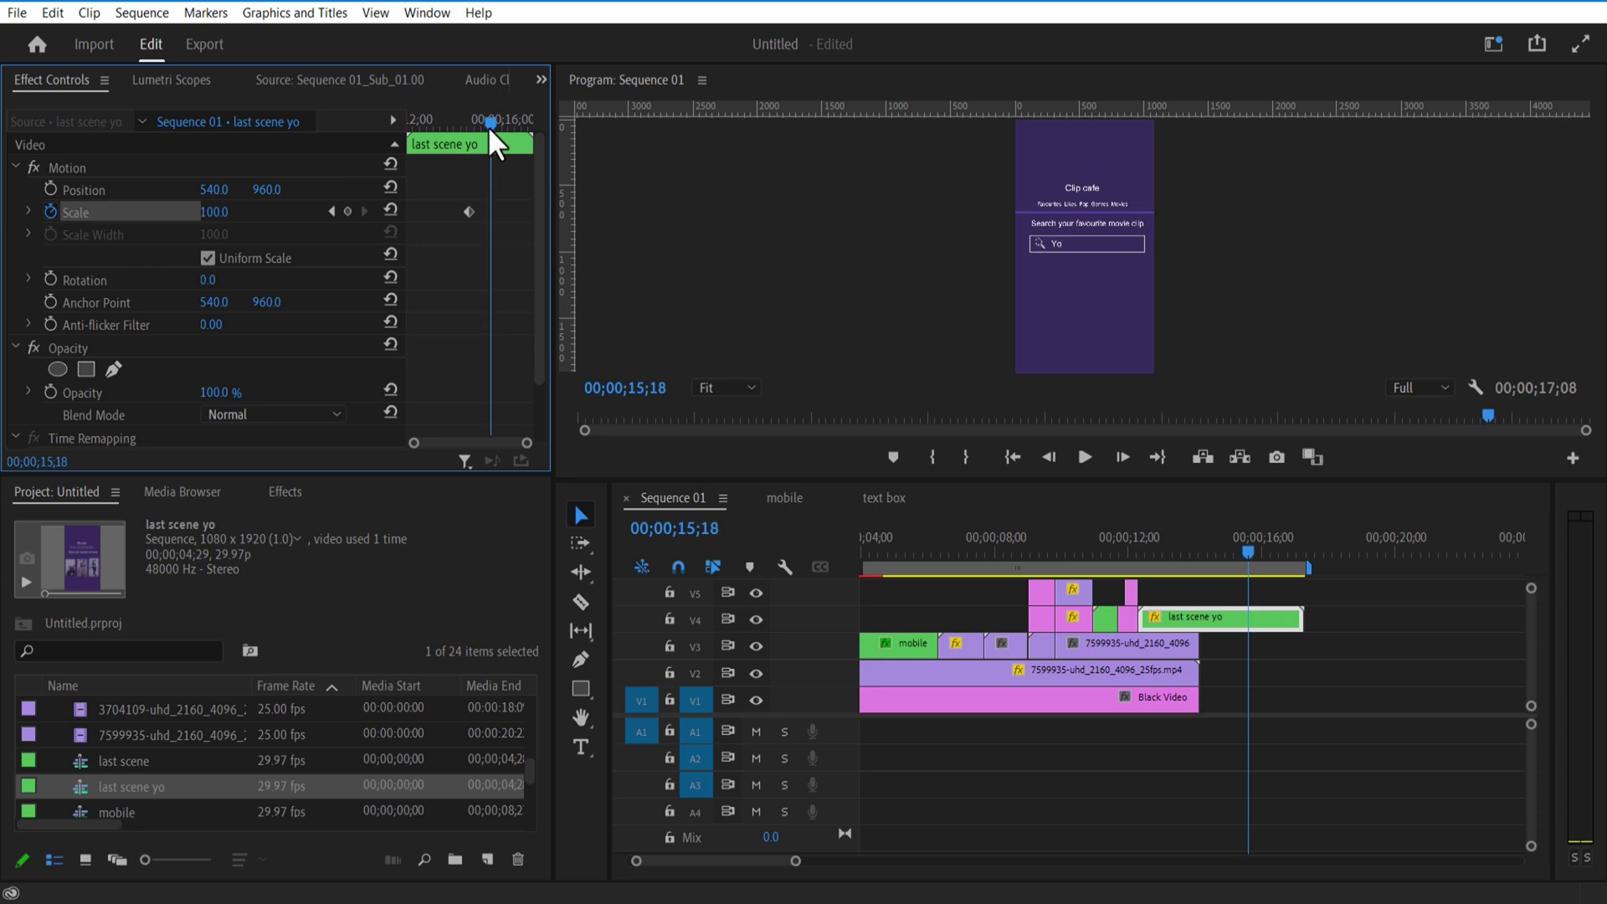
pyautogui.moveTo(224, 212); pyautogui.dragTo(243, 213)
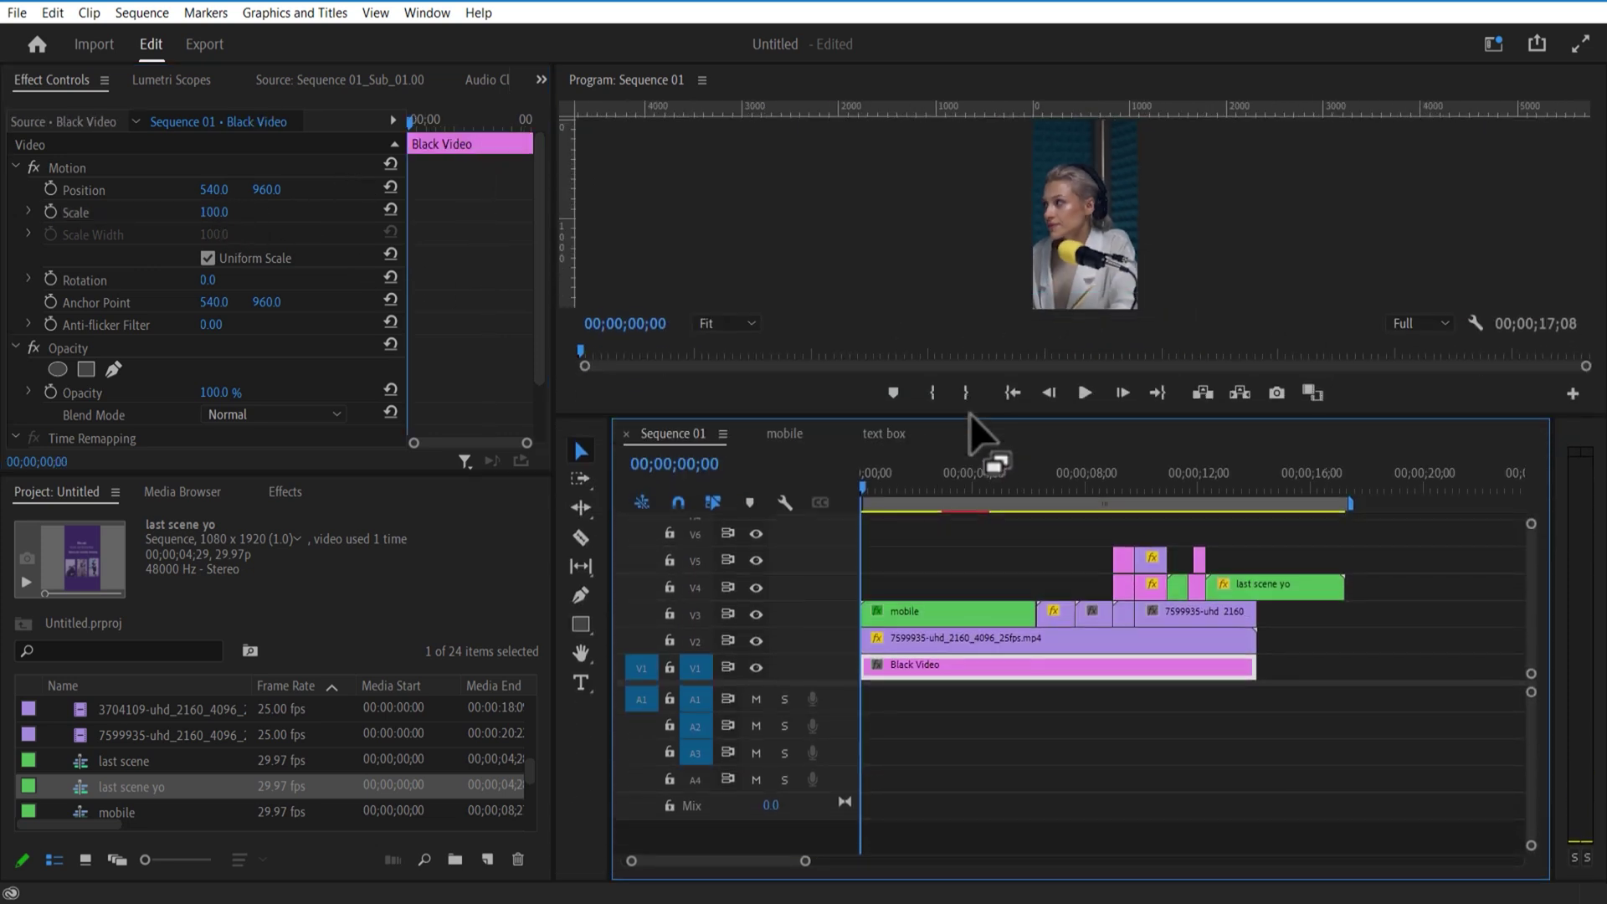
# Start adding a text layer over the opening speaker clip at 00;00;00;00.
pyautogui.click(988, 742)
pyautogui.click(581, 682)
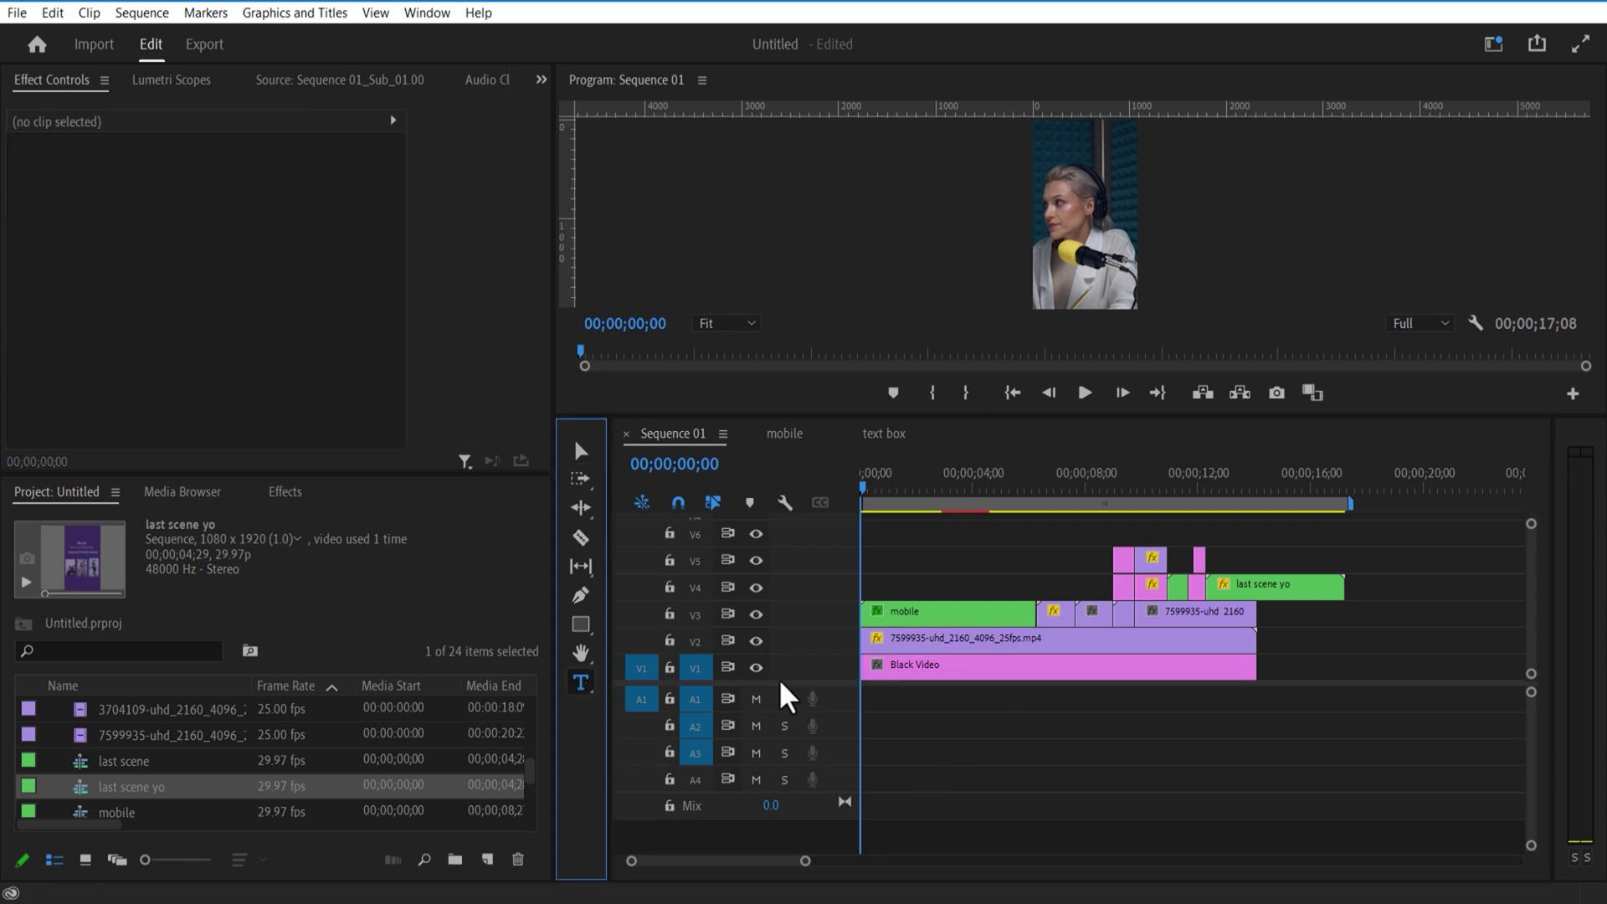